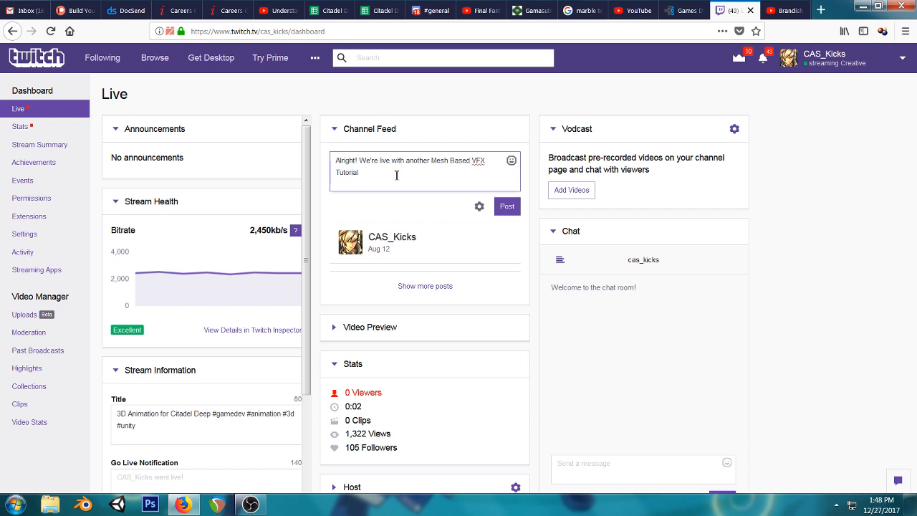
# - Finish and post the channel feed update about another Mesh Based VFX Tutorial, inviting viewers to come chill and adding "it'll be online in a bit as well."
pyautogui.write('!')
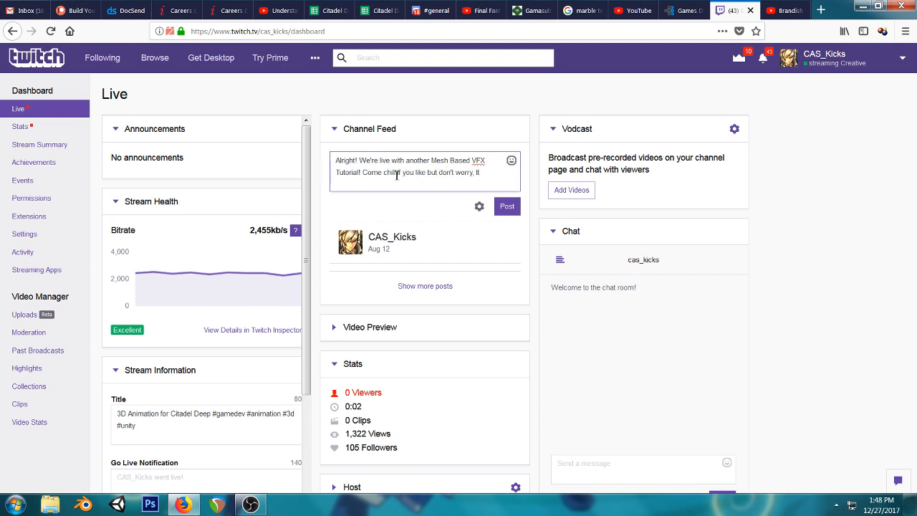
pyautogui.write('be online in a bit as well.')
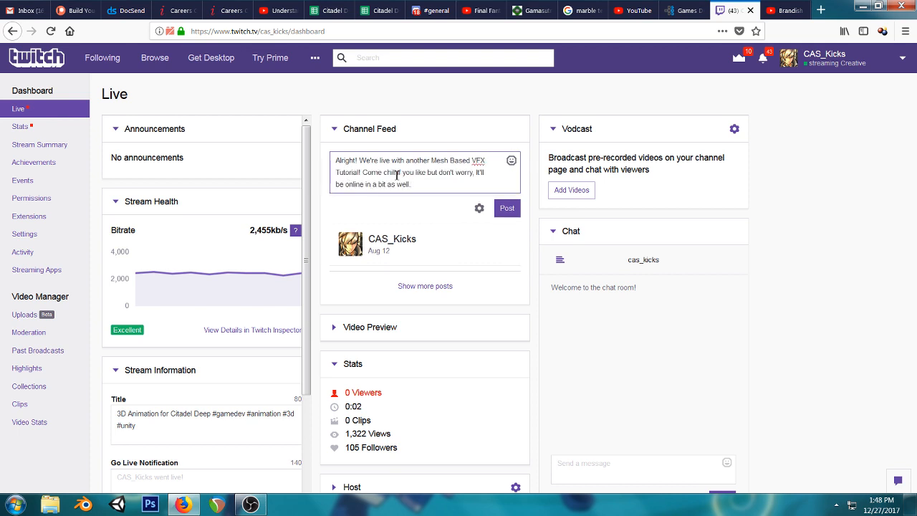
pyautogui.click(510, 210)
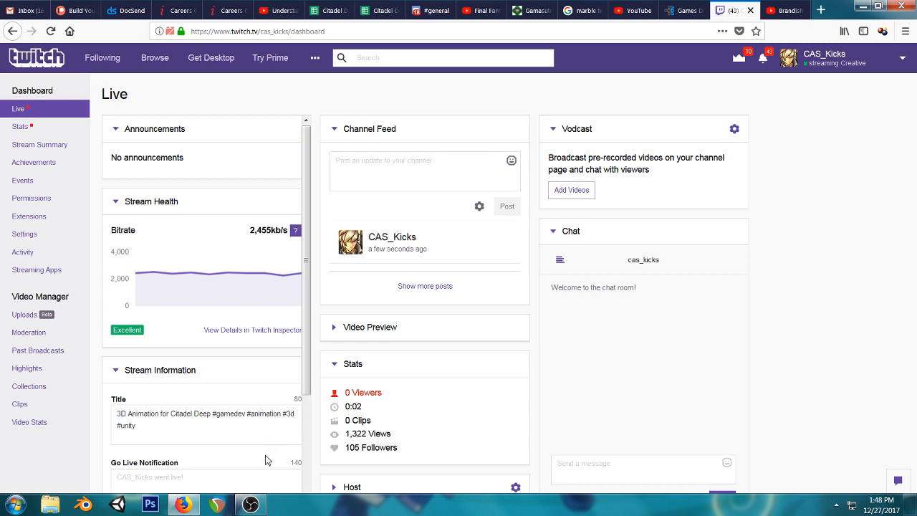
# - Check the stream in OBS and start playing the "Brandish - Warrior Report (remix)" video in YouTube
pyautogui.click(250, 505)
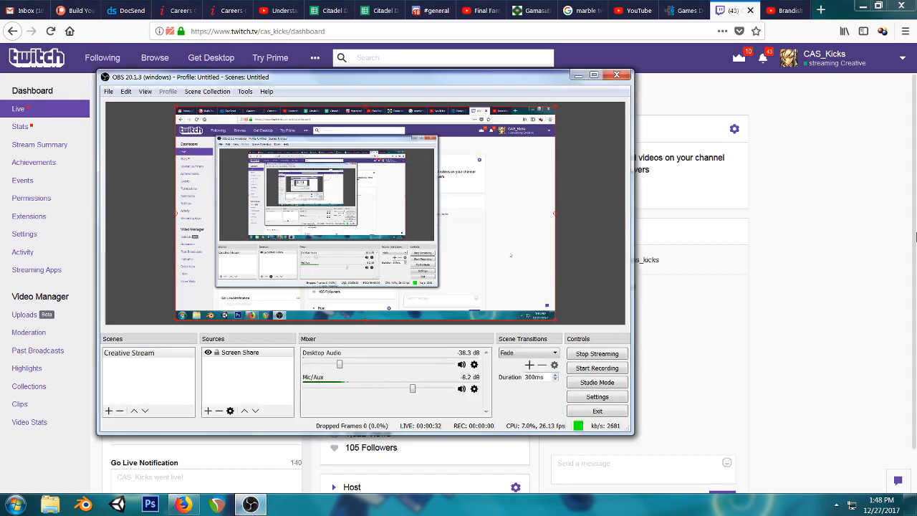
pyautogui.click(887, 107)
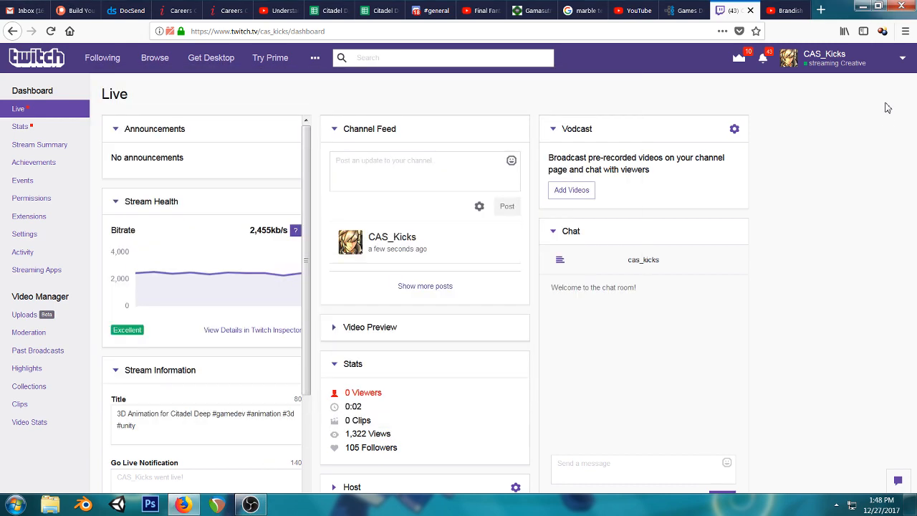
pyautogui.click(787, 10)
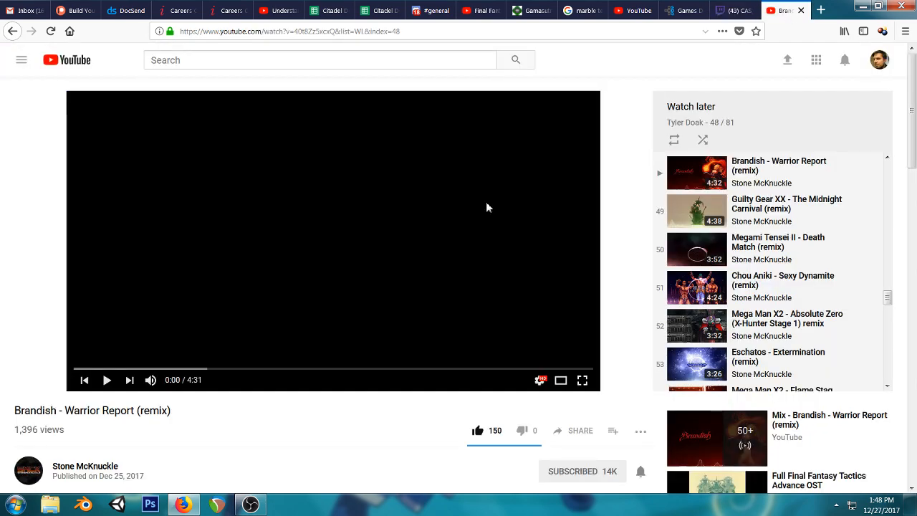
pyautogui.click(107, 380)
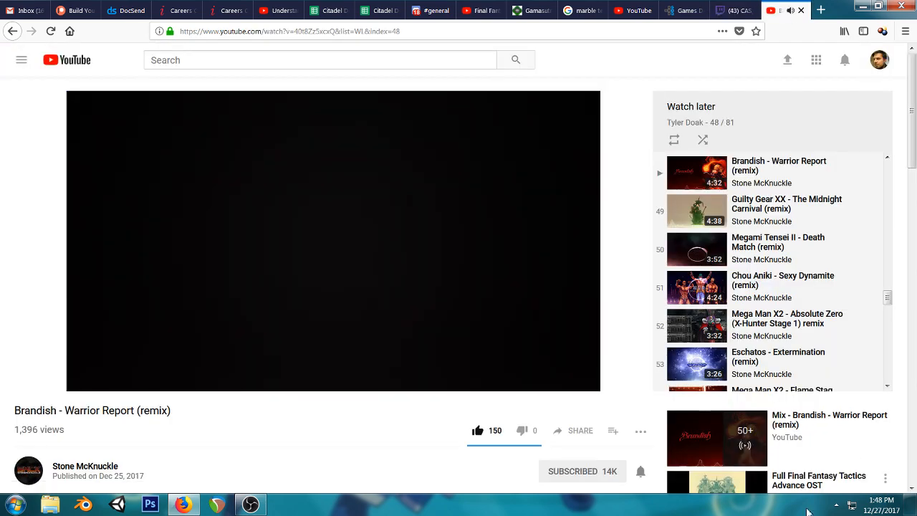
pyautogui.click(836, 504)
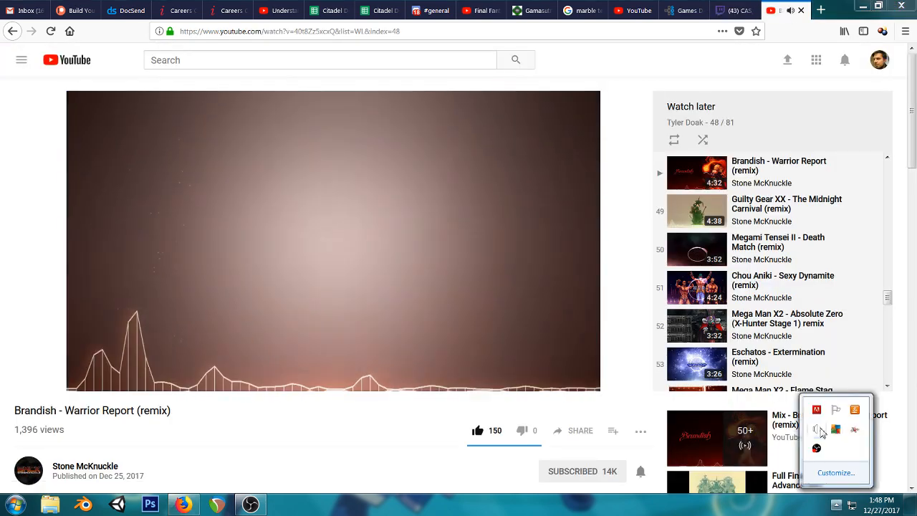
# - Open the first suggested KRITIKA UPDATE TEASER MOVIE video in a new browser tab by searching "kriti", and mute it
pyautogui.click(820, 10)
pyautogui.write('kriti')
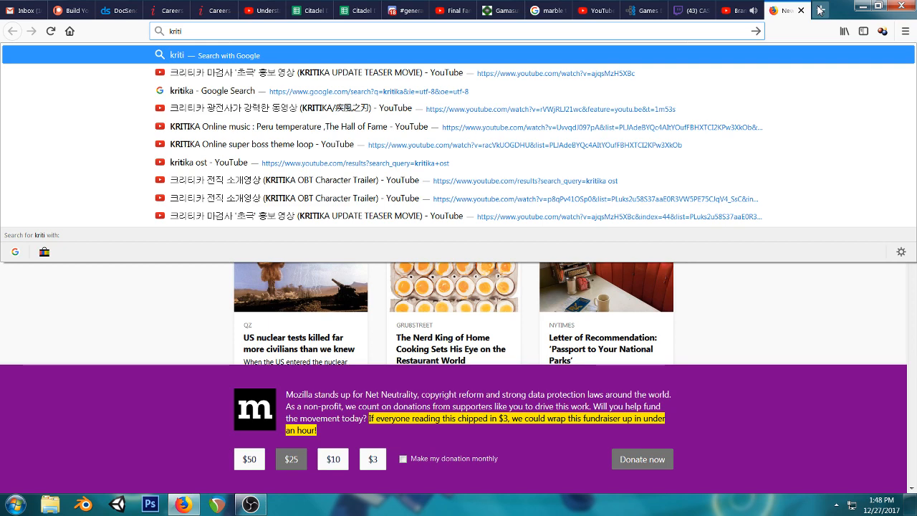
pyautogui.press('Down')
pyautogui.press('Return')
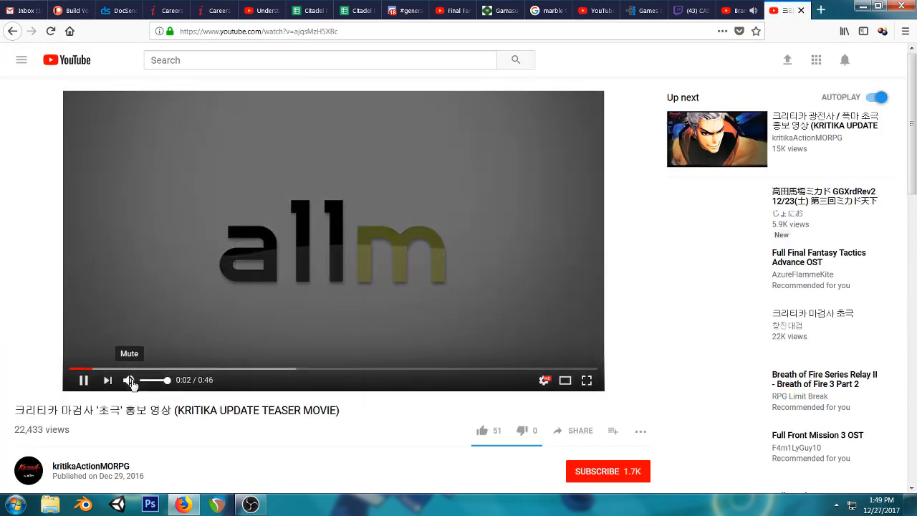
pyautogui.click(129, 379)
# - Skim through the muted Kritika teaser to view its combat effects
pyautogui.moveTo(185, 374); pyautogui.dragTo(256, 376)
pyautogui.click(329, 371)
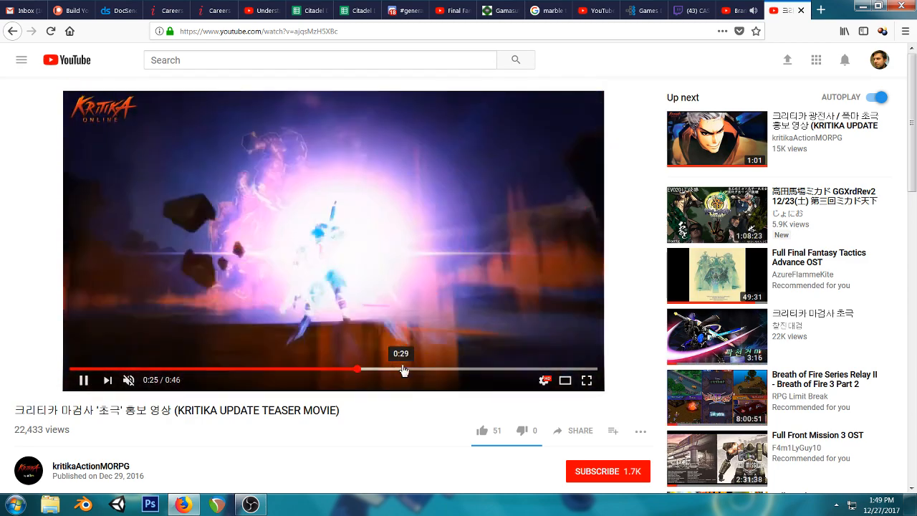
pyautogui.click(403, 370)
pyautogui.click(460, 370)
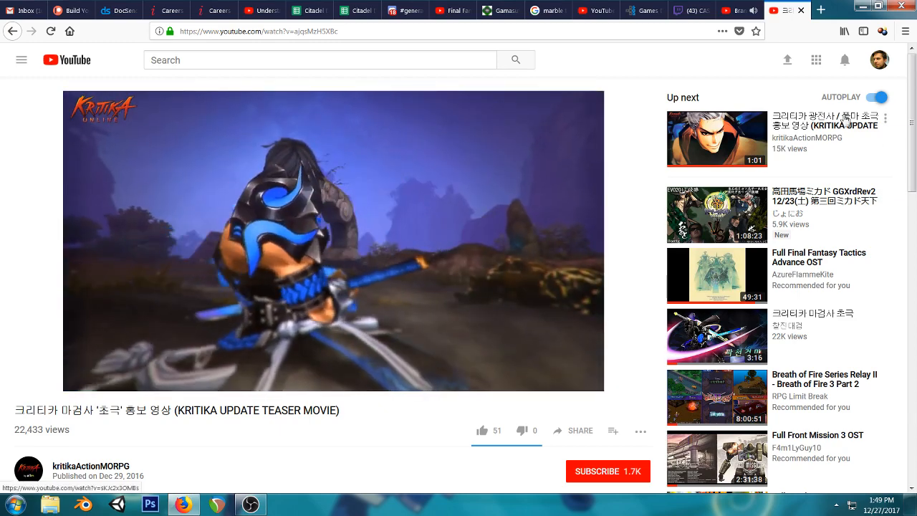
# - Open the next suggested Kritika update teaser and skip ahead to about 0:21 to view its effects
pyautogui.click(845, 121)
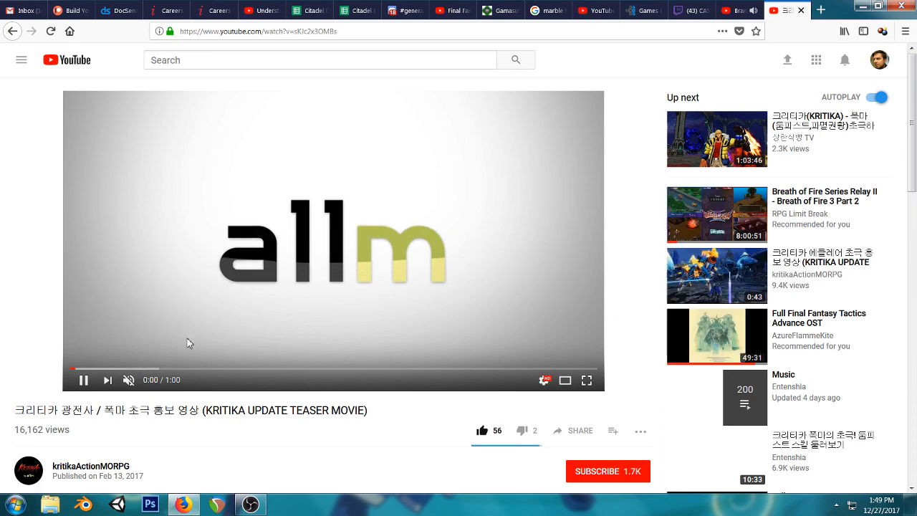
pyautogui.click(124, 370)
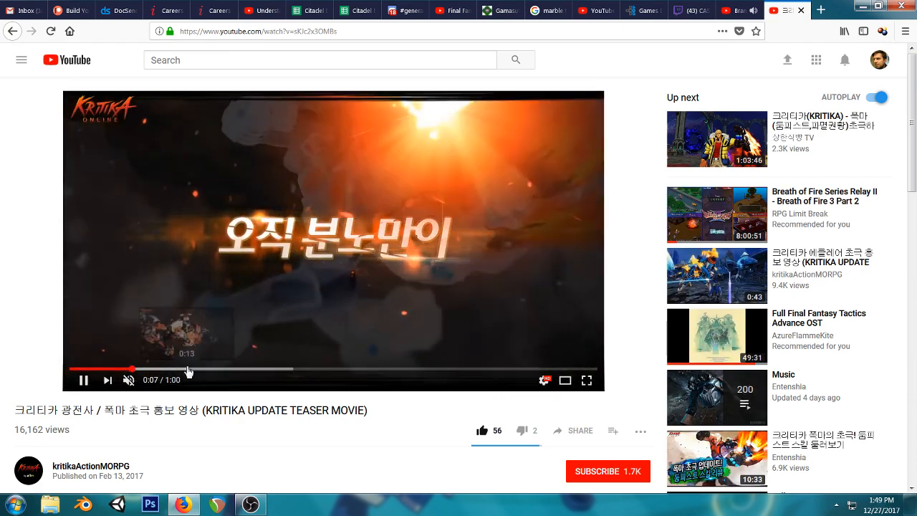
pyautogui.click(184, 369)
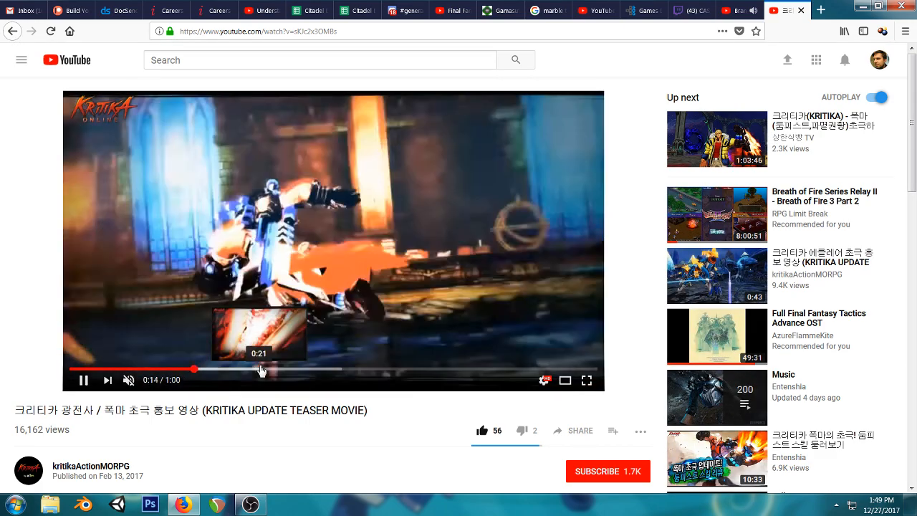
pyautogui.click(261, 370)
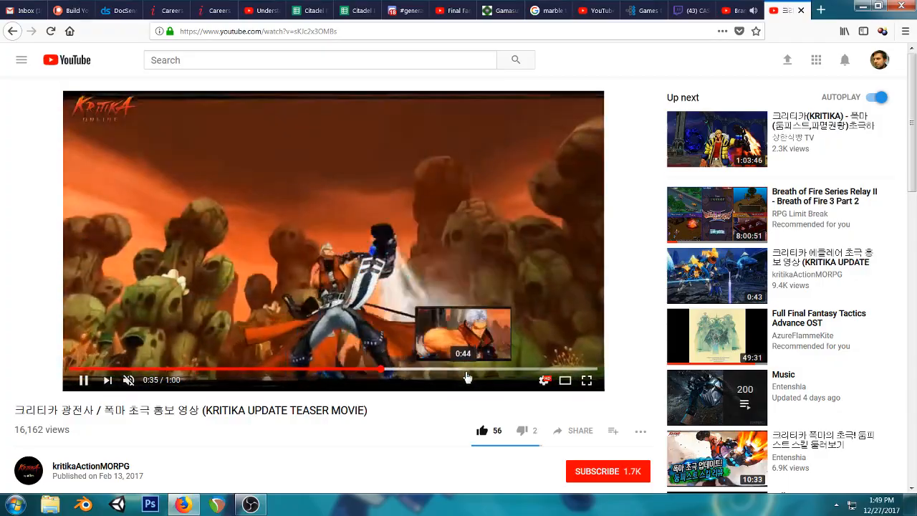
# - Find the Kritika Raging Berserker Skill video with "kritika ber", replay its slash effect, and close the tab
pyautogui.click(251, 34)
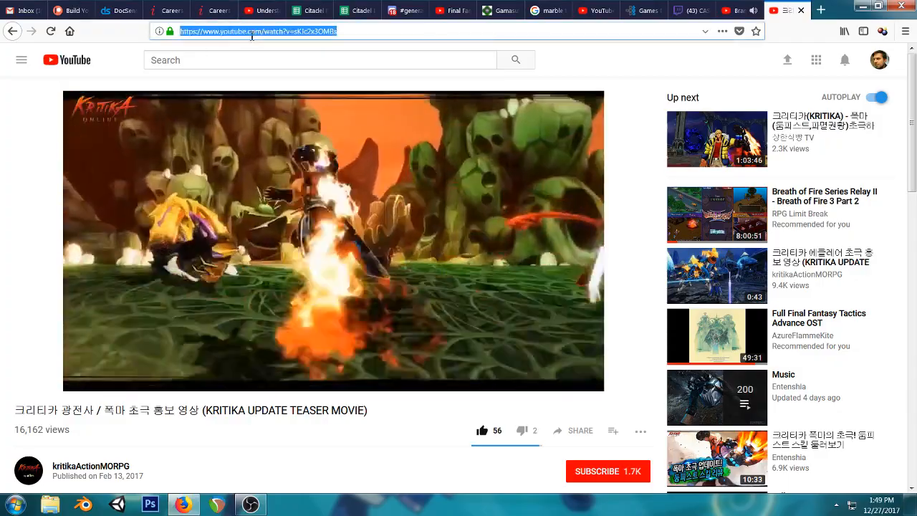
pyautogui.write('kritika ber')
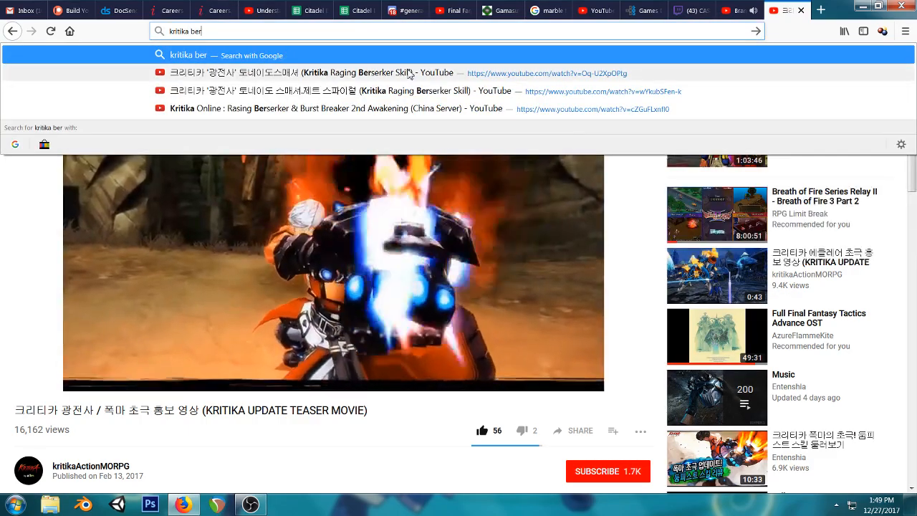
pyautogui.click(409, 73)
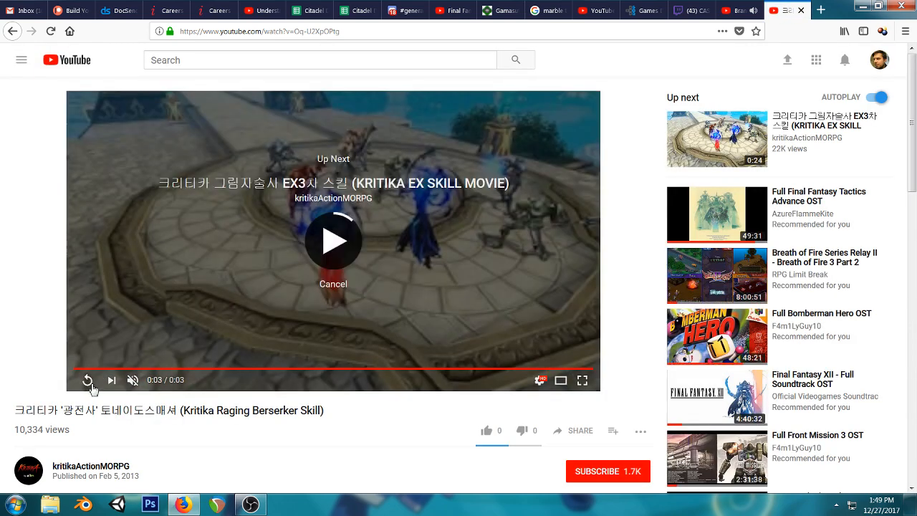
pyautogui.click(89, 382)
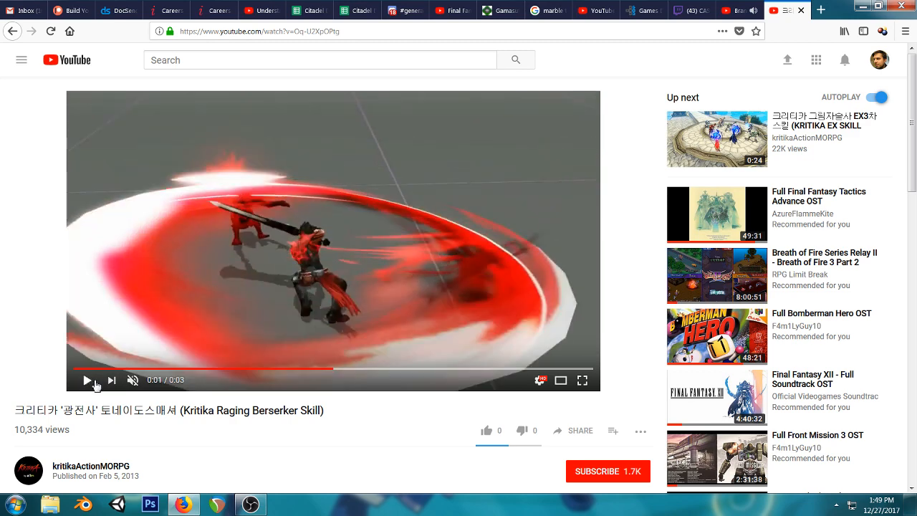
pyautogui.click(801, 11)
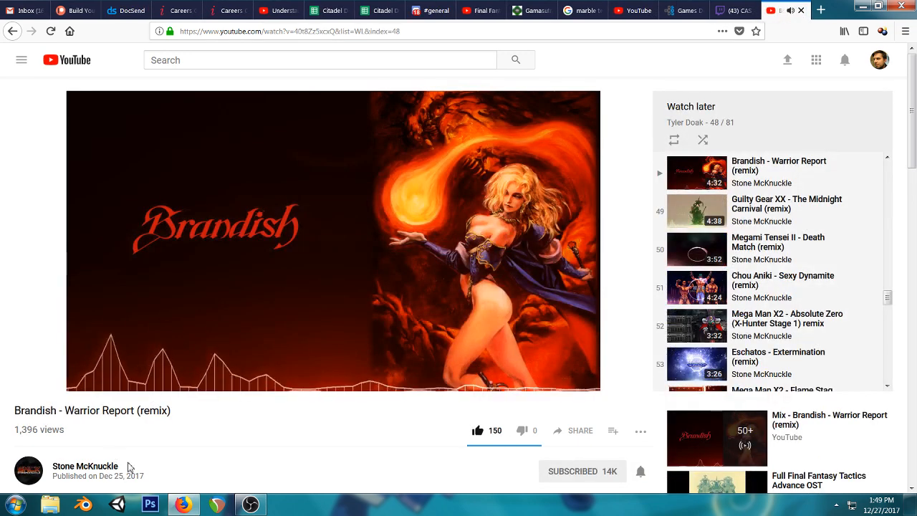
# - Open the Citadel Deep project in Unity and briefly test-run the game
pyautogui.click(117, 505)
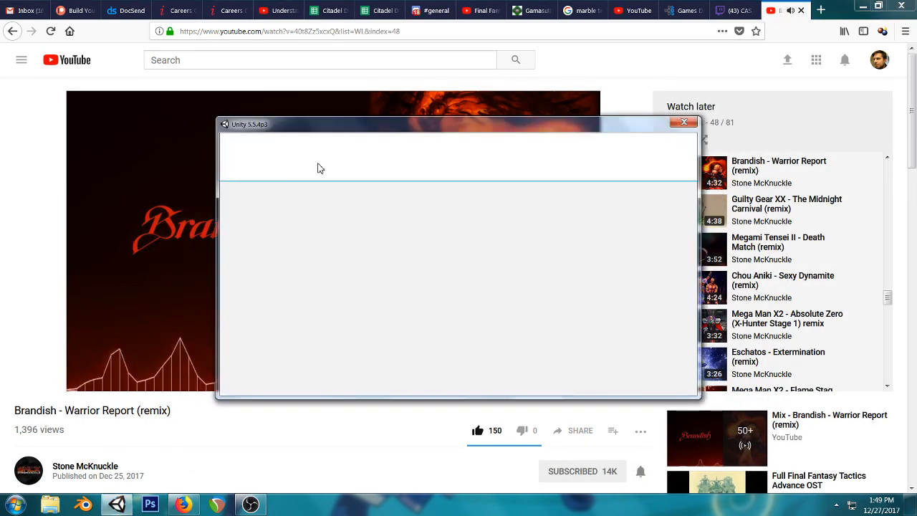
pyautogui.click(387, 208)
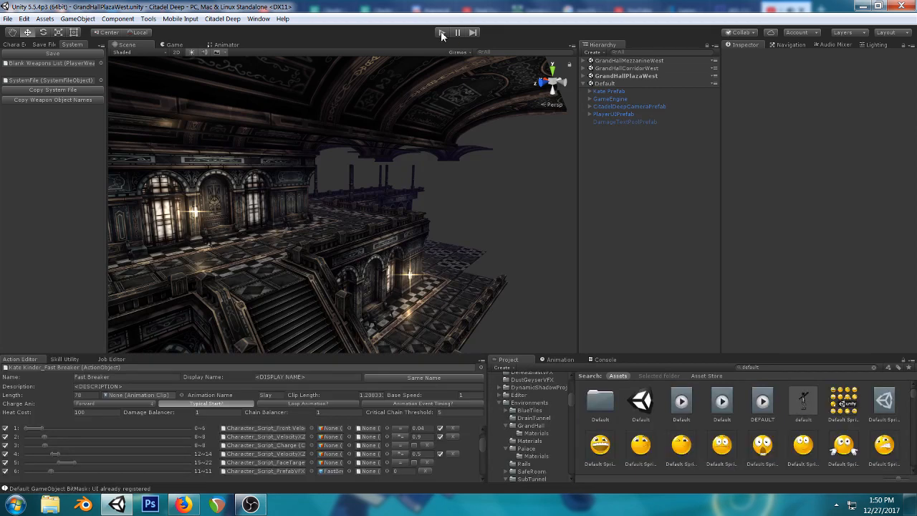
pyautogui.click(440, 32)
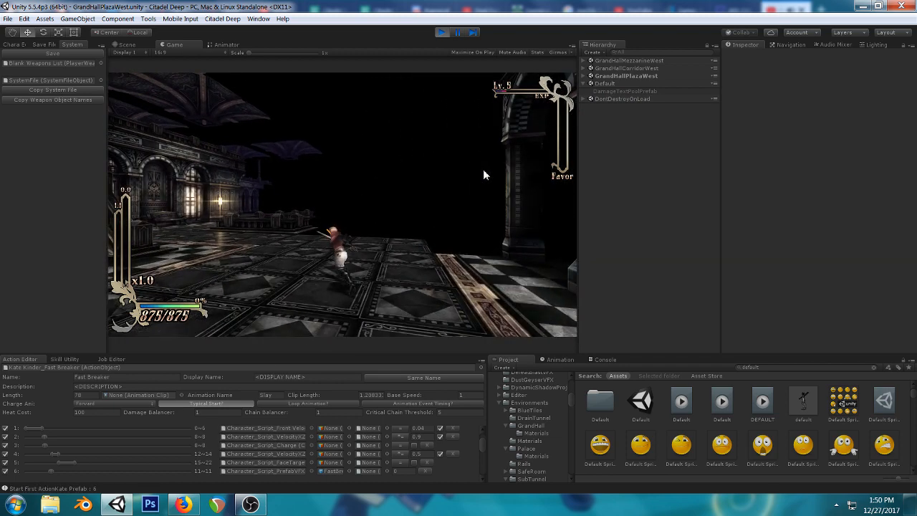
pyautogui.click(442, 33)
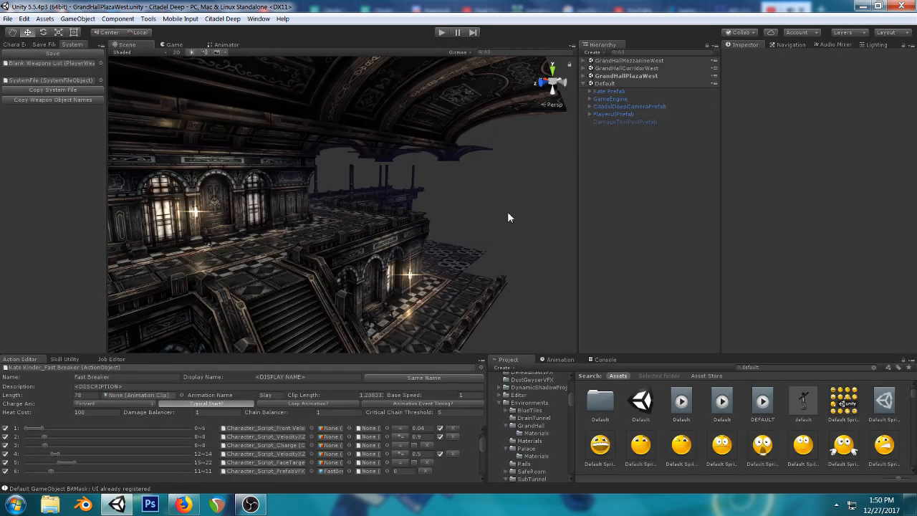
# - Run the game again, pause it during the character's fiery slash, and show the paused moment in the Scene view
pyautogui.moveTo(507, 212); pyautogui.dragTo(402, 221, button='right')
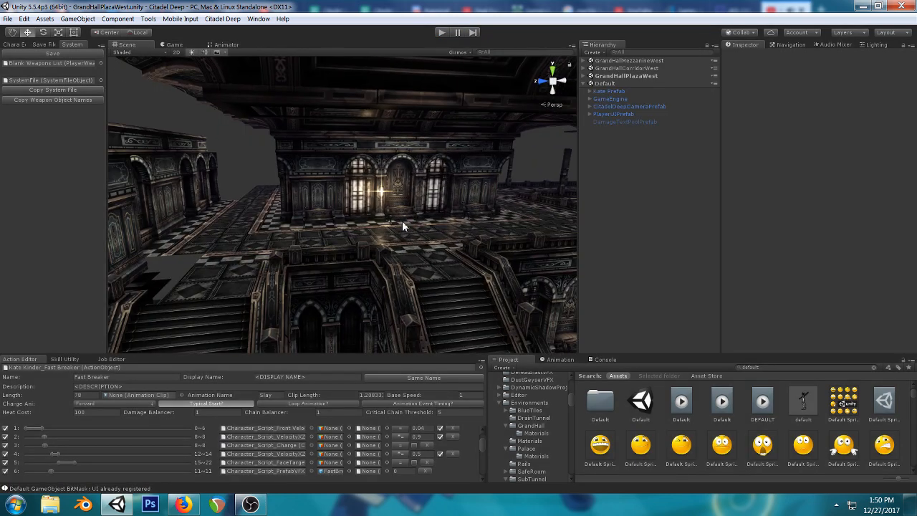
pyautogui.click(439, 33)
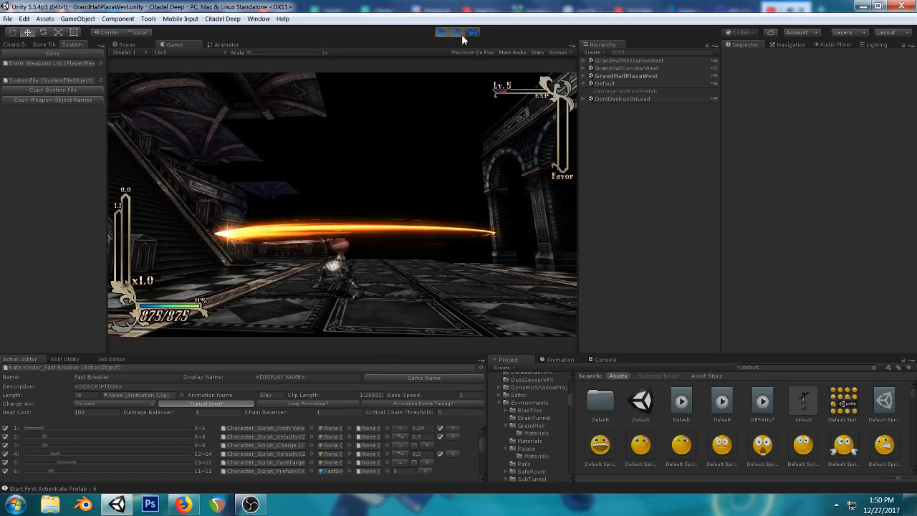
pyautogui.click(461, 35)
pyautogui.click(169, 45)
pyautogui.click(135, 46)
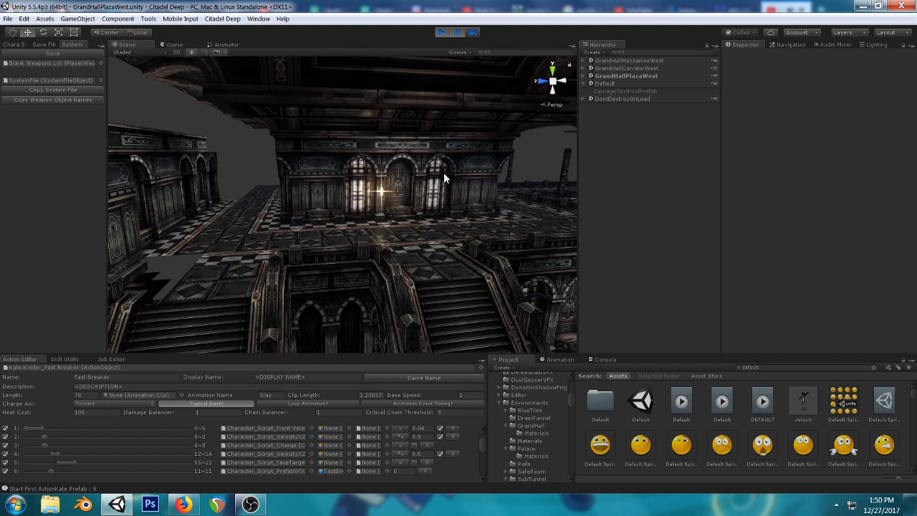
# - Select the fiery slash ring mesh around the character in the scene and frame it
pyautogui.keyDown('alt'); pyautogui.moveTo(444, 172); pyautogui.dragTo(338, 188); pyautogui.keyUp('alt')
pyautogui.moveTo(337, 188); pyautogui.dragTo(321, 170, button='middle')
pyautogui.keyDown('alt'); pyautogui.moveTo(320, 170); pyautogui.dragTo(357, 193); pyautogui.keyUp('alt')
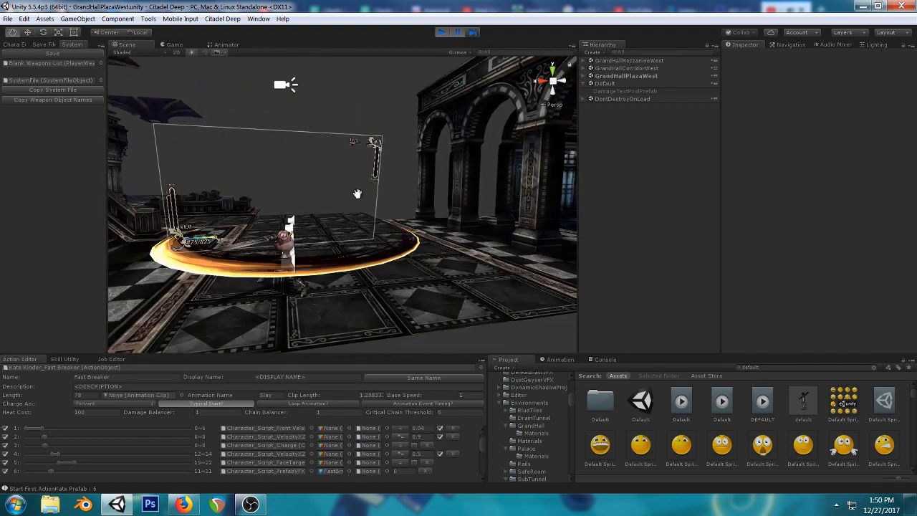
pyautogui.click(187, 270)
pyautogui.press('f')
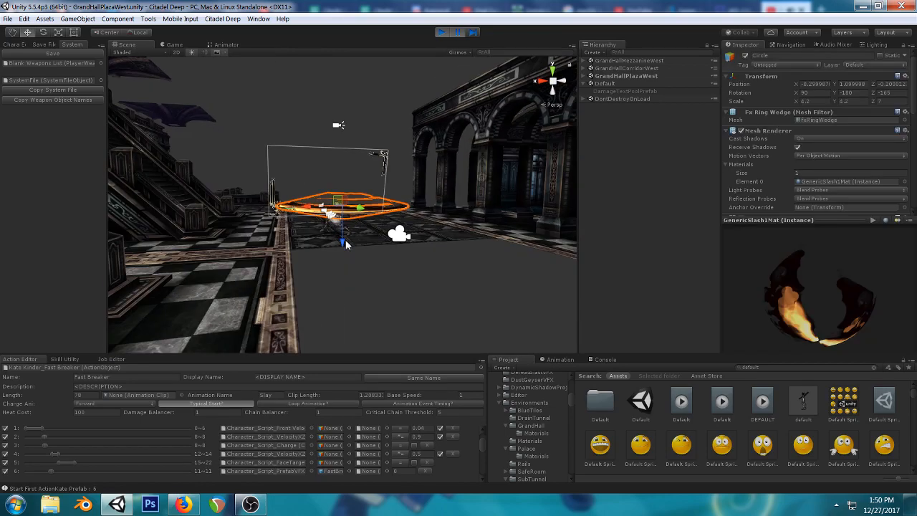
# - Examine the selected slash ring's mesh and texture shape around the character from low and raised angles
pyautogui.keyDown('alt'); pyautogui.moveTo(330, 265); pyautogui.dragTo(346, 227); pyautogui.keyUp('alt')
pyautogui.moveTo(346, 227); pyautogui.dragTo(237, 240, button='middle')
pyautogui.moveTo(495, 215); pyautogui.dragTo(411, 205, button='middle')
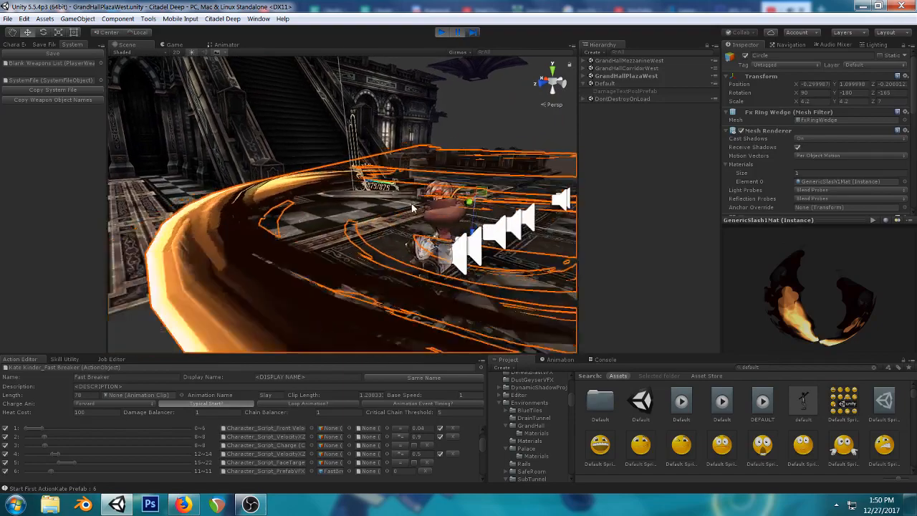
pyautogui.keyDown('alt'); pyautogui.moveTo(411, 205); pyautogui.dragTo(450, 160); pyautogui.keyUp('alt')
pyautogui.moveTo(451, 160); pyautogui.dragTo(429, 139, button='middle')
pyautogui.keyDown('alt'); pyautogui.moveTo(430, 139); pyautogui.dragTo(338, 236); pyautogui.keyUp('alt')
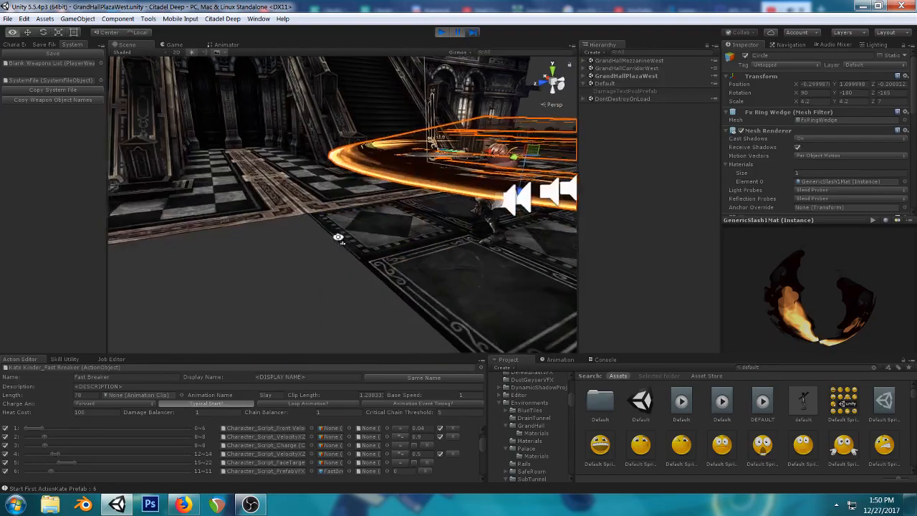
pyautogui.moveTo(337, 235); pyautogui.dragTo(387, 174, button='middle')
pyautogui.moveTo(386, 174)
pyautogui.keyDown('alt'); pyautogui.mouseDown()
pyautogui.moveTo(401, 201)
pyautogui.moveTo(385, 156)
pyautogui.mouseUp(); pyautogui.keyUp('alt')
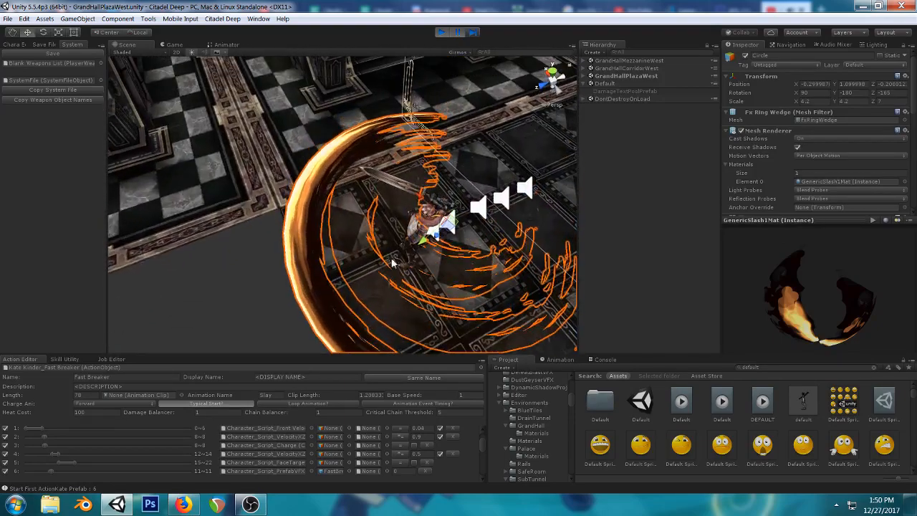
pyautogui.moveTo(430, 172); pyautogui.dragTo(435, 111, button='middle')
# - Deselect the slash ring and inspect the effect around the character from above
pyautogui.click(279, 238)
pyautogui.keyDown('alt'); pyautogui.moveTo(279, 238); pyautogui.dragTo(408, 136); pyautogui.keyUp('alt')
pyautogui.moveTo(408, 136); pyautogui.dragTo(422, 204, button='middle')
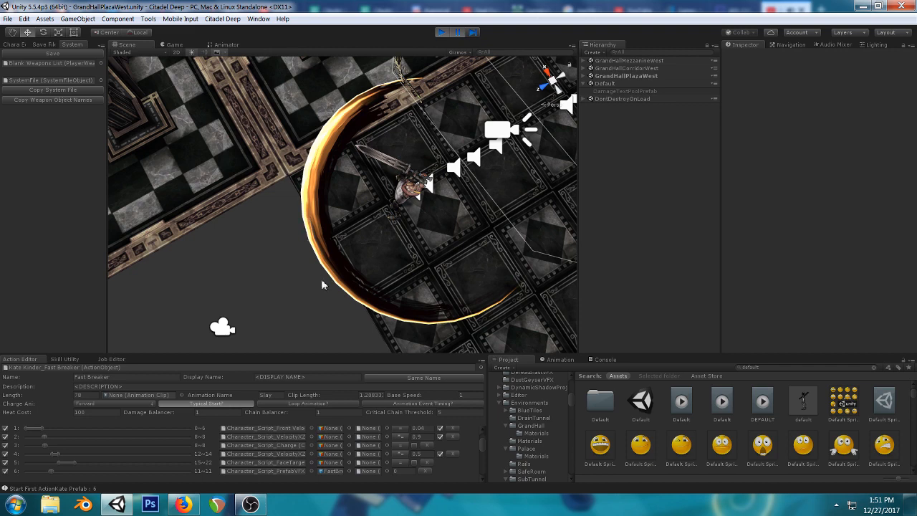
pyautogui.keyDown('alt'); pyautogui.moveTo(321, 285); pyautogui.dragTo(331, 267); pyautogui.keyUp('alt')
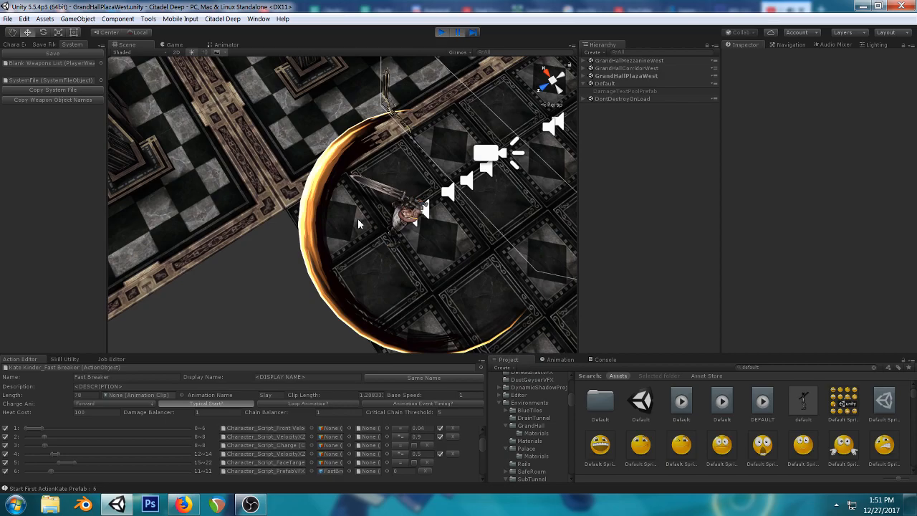
# - Check the browser and the live stream status in OBS, and return to the Unity project
pyautogui.click(183, 504)
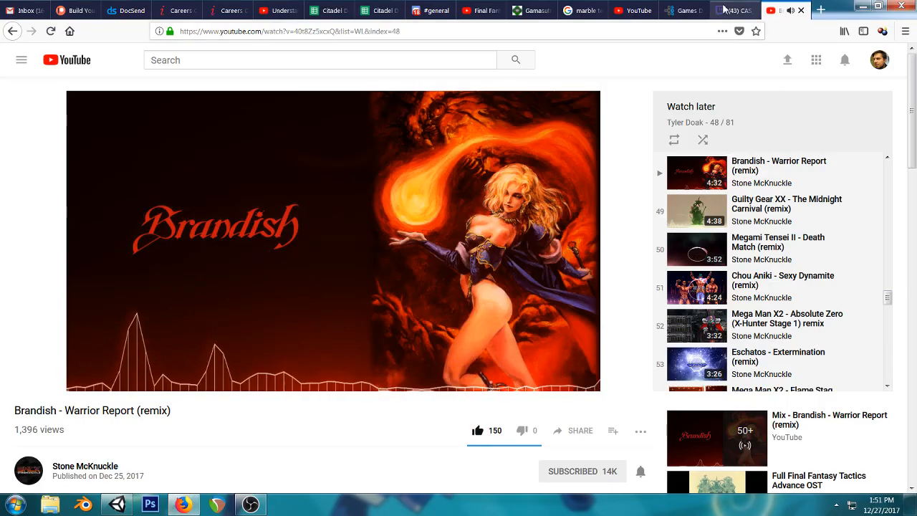
pyautogui.click(250, 504)
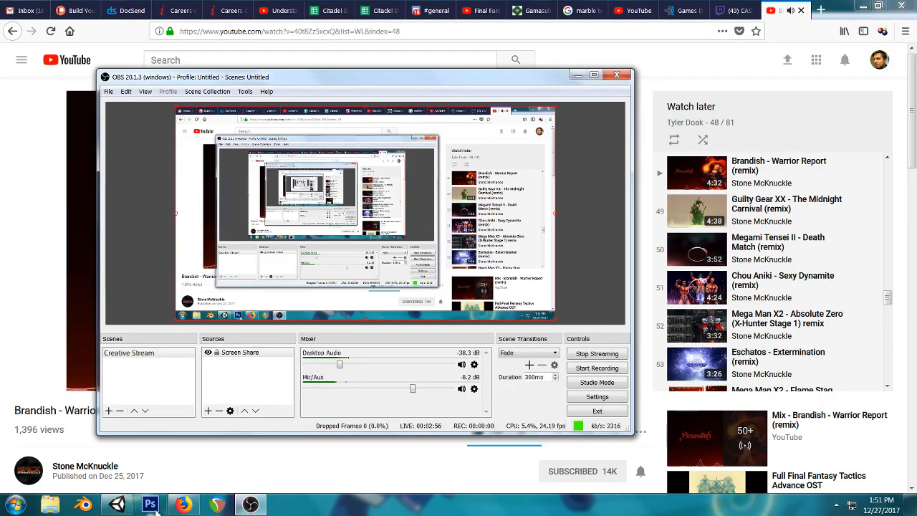
pyautogui.click(117, 504)
# - Examine the fiery slash ring's flat mesh around the character from low, side and tilted angles in the scene
pyautogui.keyDown('alt'); pyautogui.moveTo(285, 238); pyautogui.dragTo(408, 187); pyautogui.keyUp('alt')
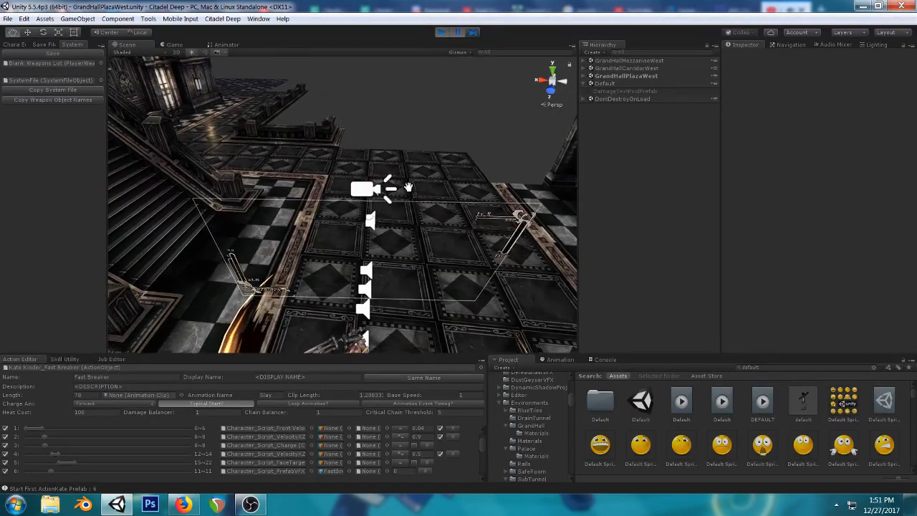
pyautogui.moveTo(407, 187); pyautogui.dragTo(418, 99, button='middle')
pyautogui.scroll(-3, 411, 262)
pyautogui.keyDown('alt'); pyautogui.moveTo(411, 262); pyautogui.dragTo(411, 150); pyautogui.keyUp('alt')
pyautogui.moveTo(397, 136); pyautogui.dragTo(371, 167, button='middle')
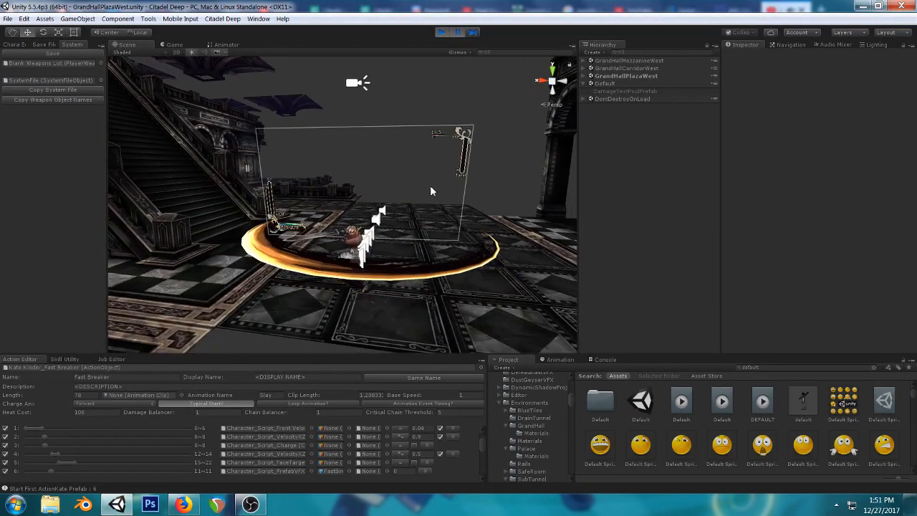
pyautogui.keyDown('alt'); pyautogui.moveTo(430, 190); pyautogui.dragTo(304, 268); pyautogui.keyUp('alt')
pyautogui.moveTo(344, 191); pyautogui.dragTo(368, 178, button='middle')
pyautogui.keyDown('alt'); pyautogui.moveTo(368, 178); pyautogui.dragTo(344, 189); pyautogui.keyUp('alt')
pyautogui.moveTo(344, 189); pyautogui.dragTo(336, 185, button='middle')
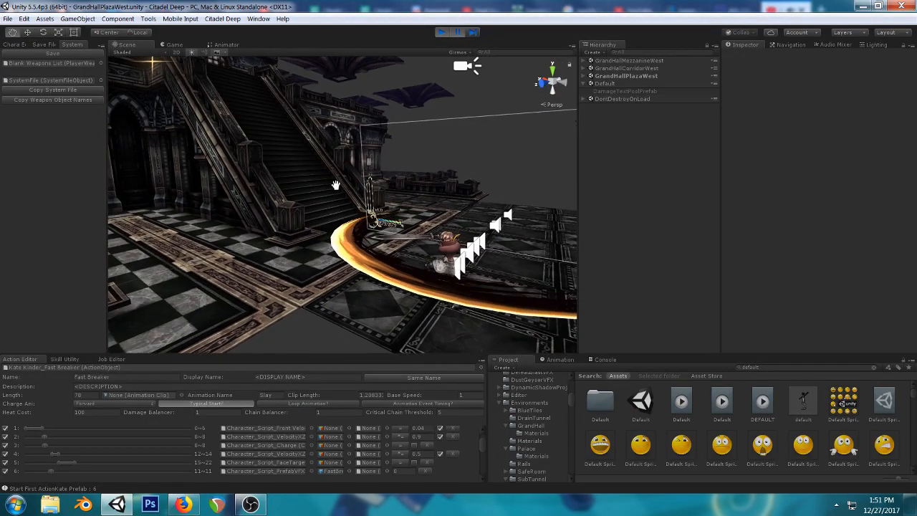
pyautogui.click(442, 33)
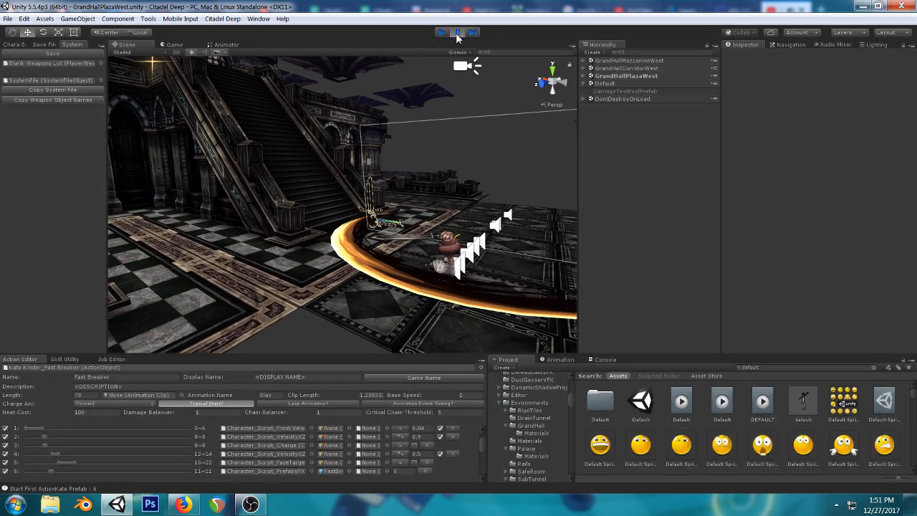
# - Launch Blender and show its default scene in front orthographic view
pyautogui.click(83, 504)
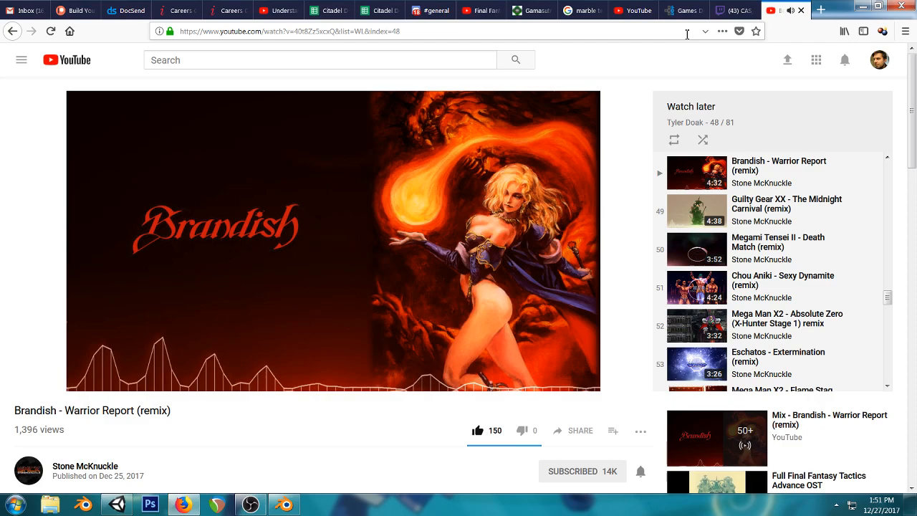
pyautogui.click(737, 9)
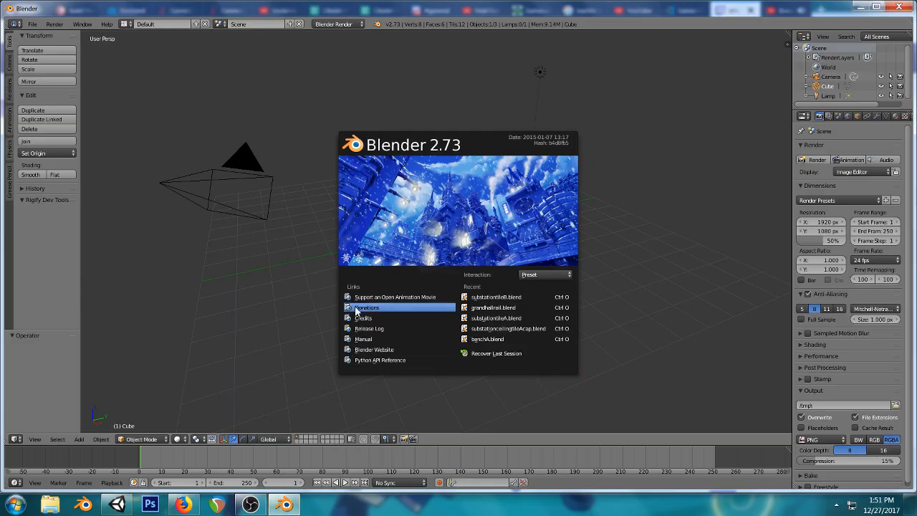
pyautogui.press('KP_1')
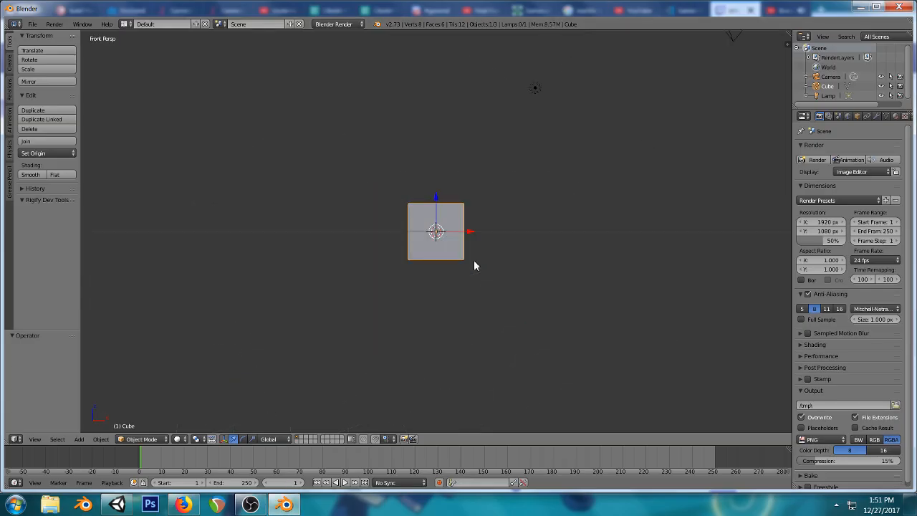
pyautogui.press('KP_5')
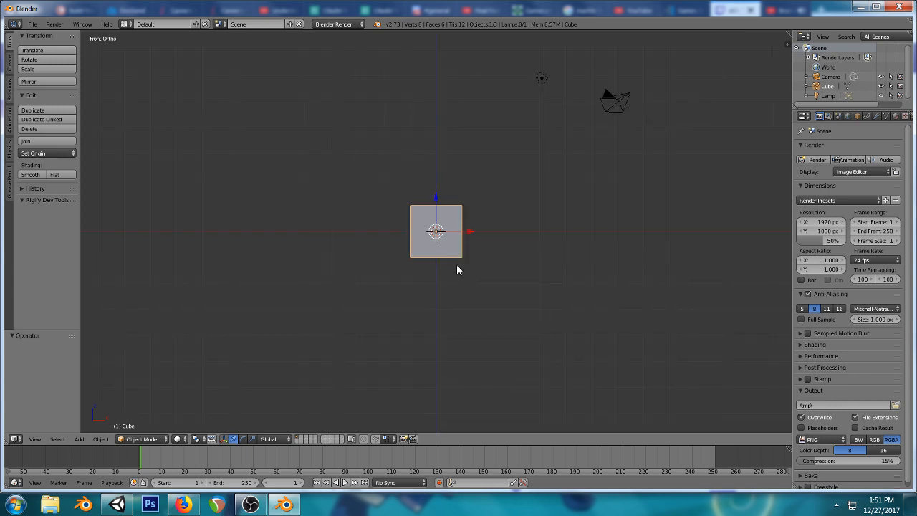
# - Delete the default cube, camera and lamp to empty the scene
pyautogui.click(442, 266)
pyautogui.rightClick(834, 77)
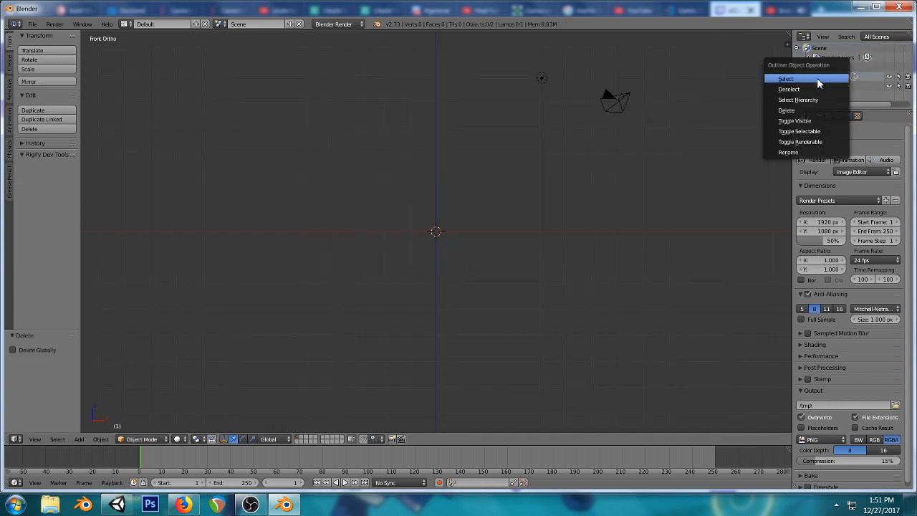
pyautogui.click(797, 111)
pyautogui.rightClick(816, 78)
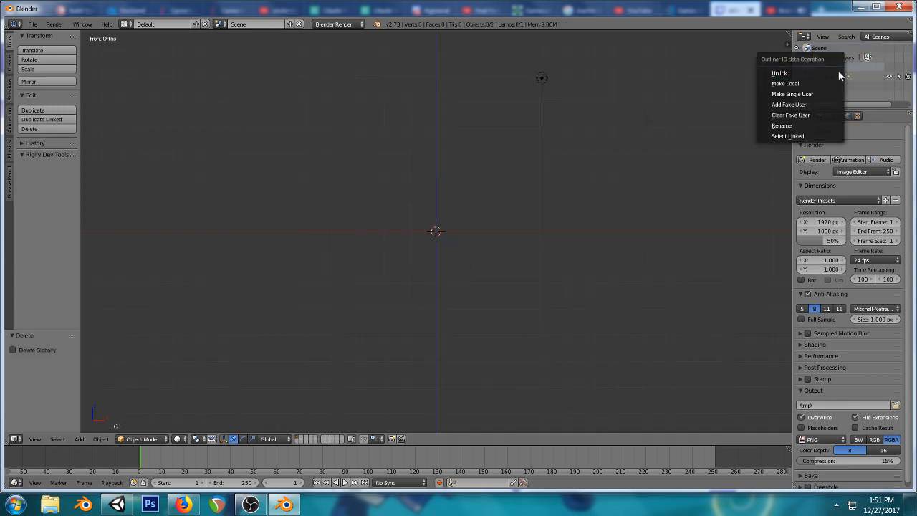
pyautogui.click(838, 73)
pyautogui.rightClick(834, 77)
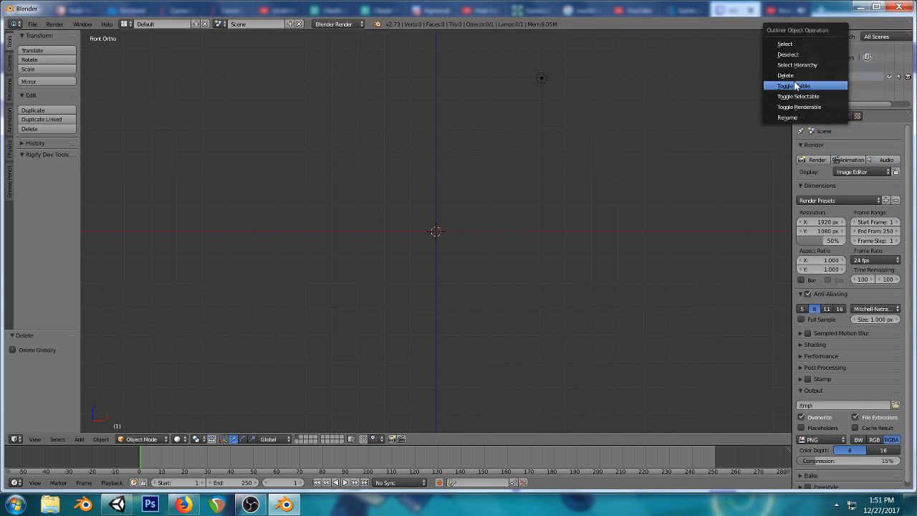
pyautogui.click(785, 76)
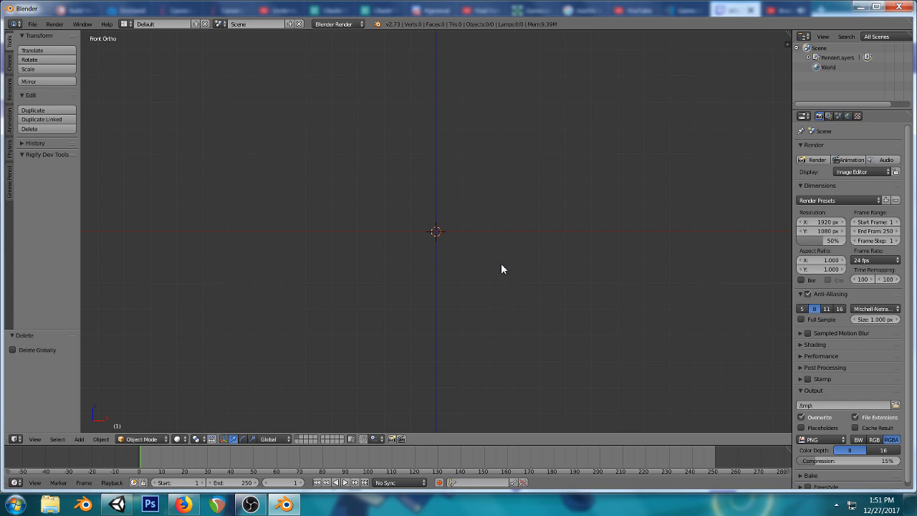
# - Snap the 3D cursor to the scene center and add a plane mesh there
pyautogui.hotkey('shift', 's')
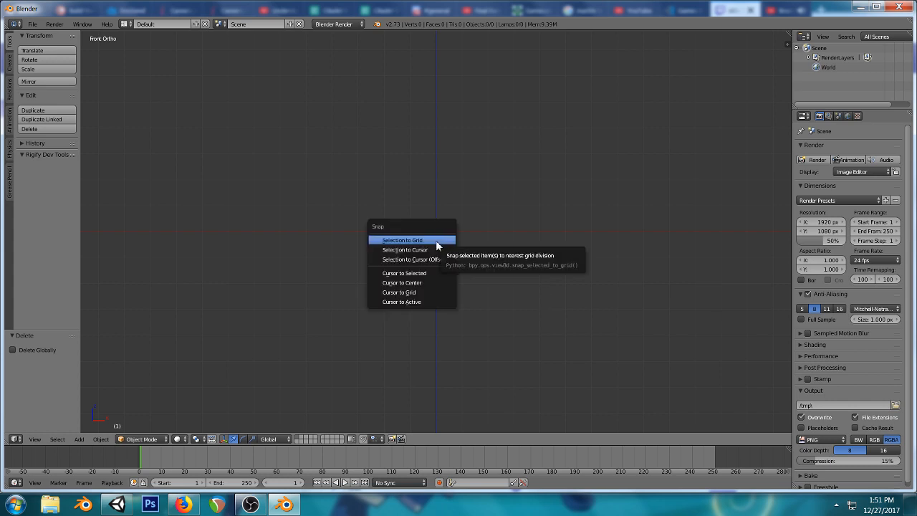
pyautogui.click(422, 282)
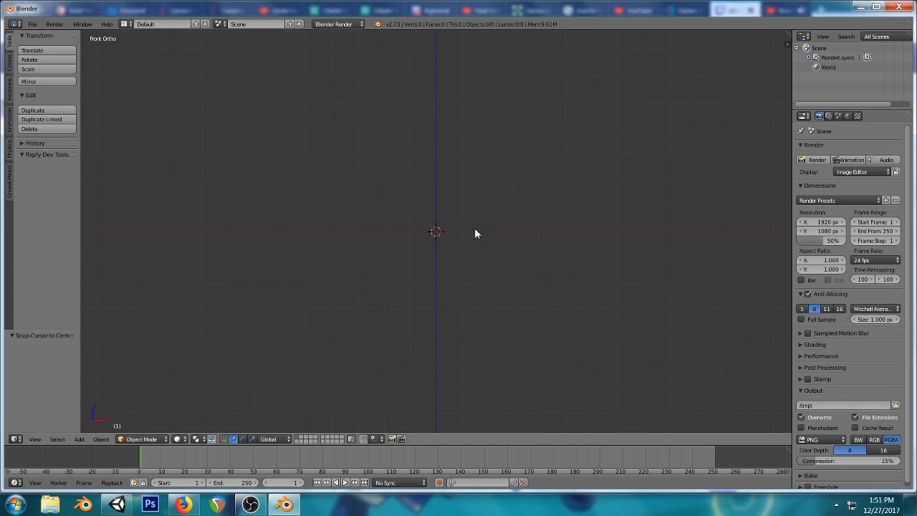
pyautogui.hotkey('shift', 'a')
pyautogui.moveTo(475, 229)
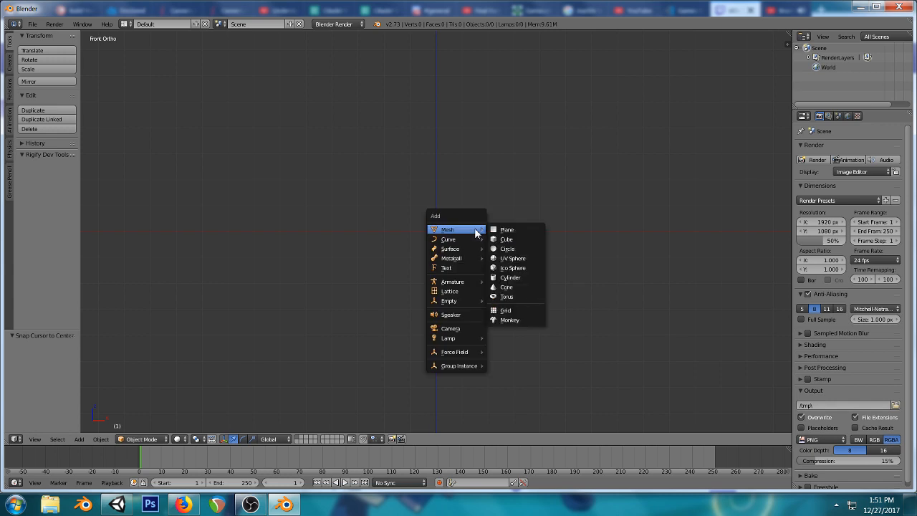
pyautogui.click(521, 230)
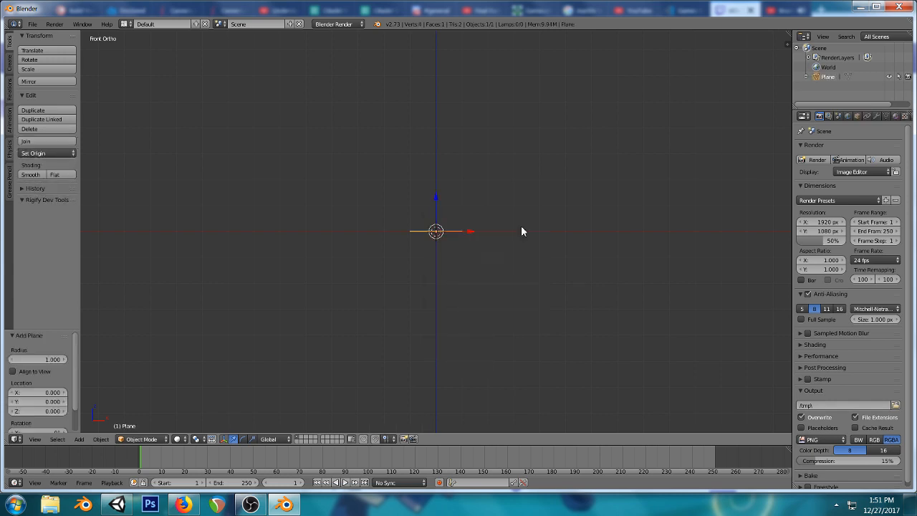
# - Cut the plane into narrow strips with 30 evenly spaced loop cuts running along the Y axis
pyautogui.press('KP_7')
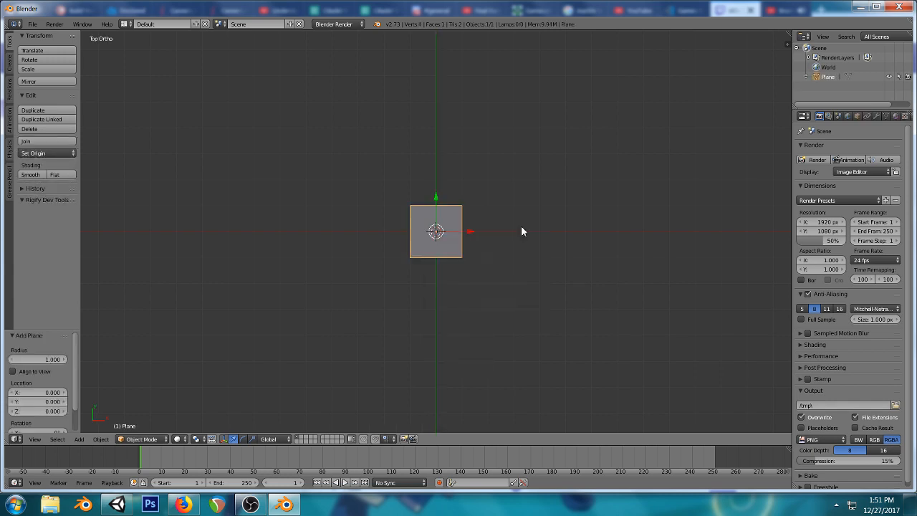
pyautogui.scroll(1, 518, 227)
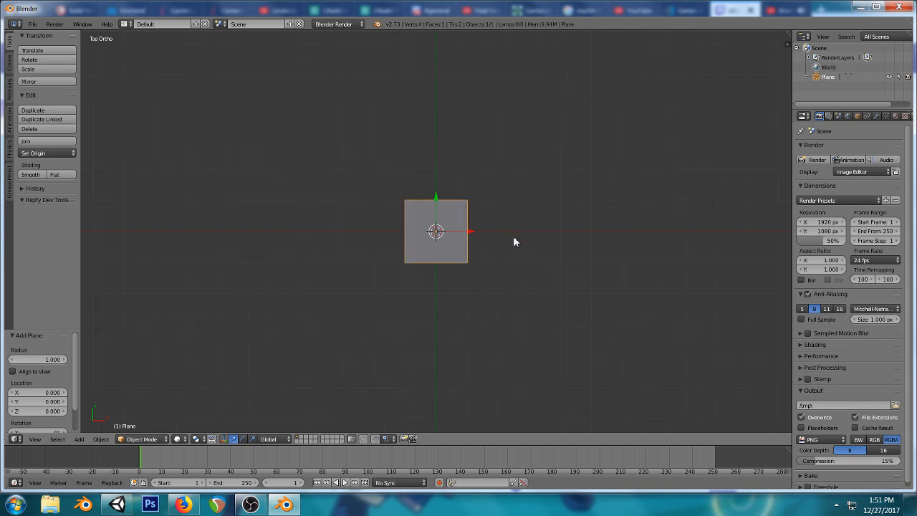
pyautogui.scroll(1, 535, 193)
pyautogui.keyDown('shift'); pyautogui.moveTo(535, 195); pyautogui.dragTo(517, 201, button='middle'); pyautogui.keyUp('shift')
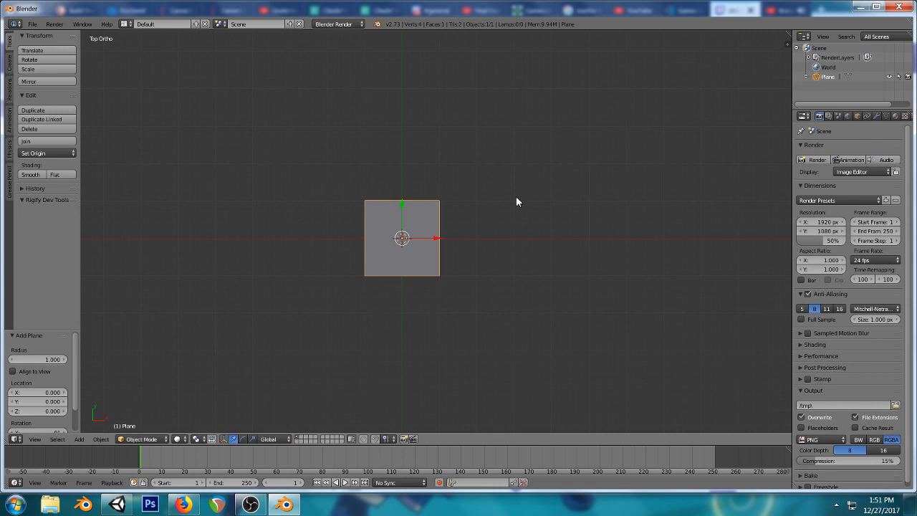
pyautogui.press('Tab')
pyautogui.press('a')
pyautogui.scroll(1, 426, 236)
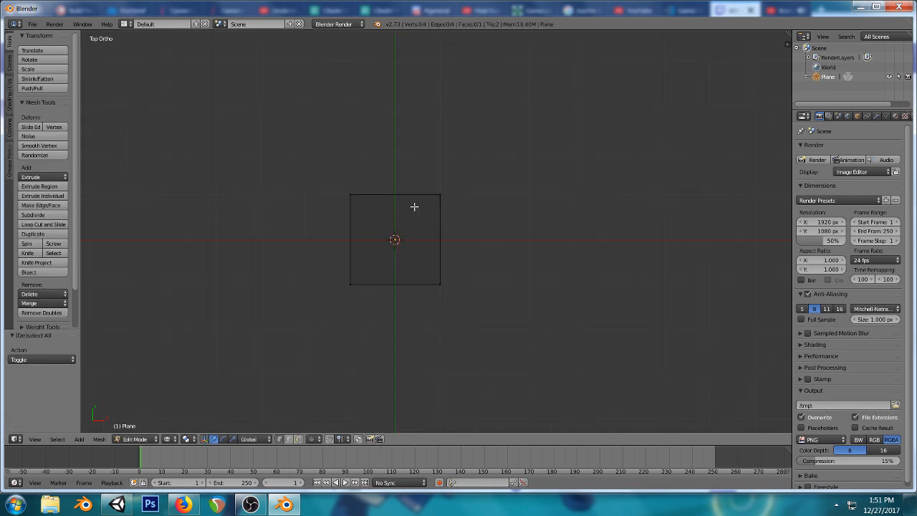
pyautogui.hotkey('ctrl', 'r')
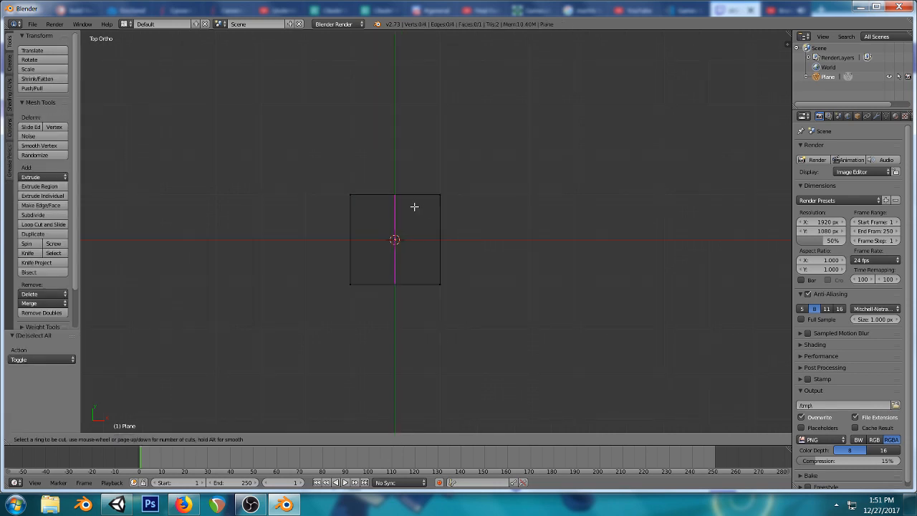
pyautogui.write('30')
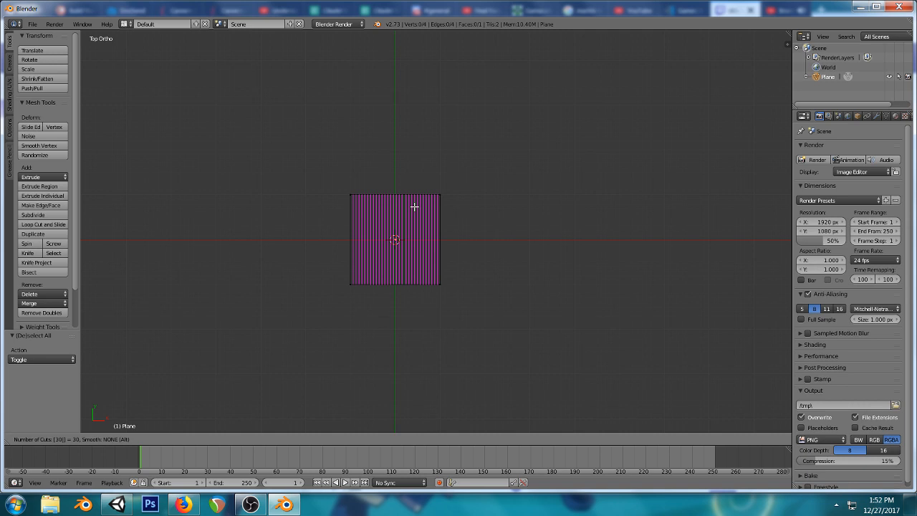
pyautogui.click(414, 207)
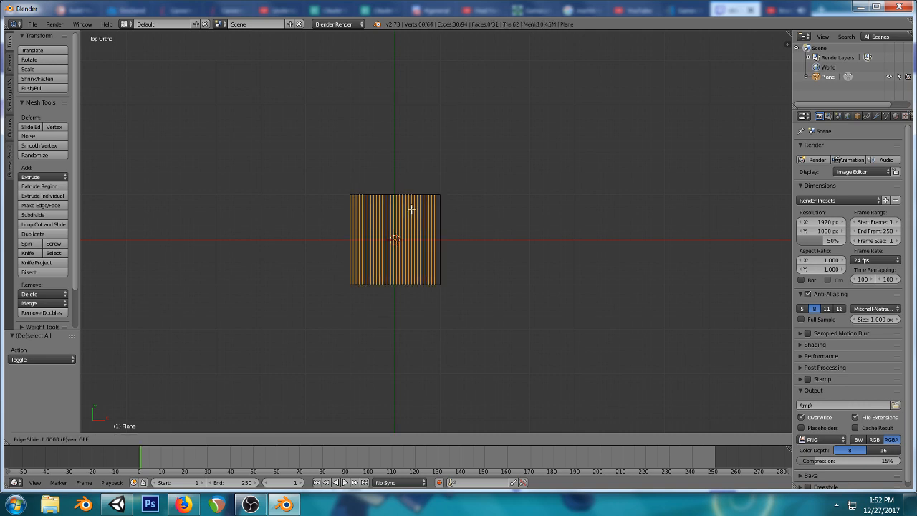
pyautogui.click(413, 208)
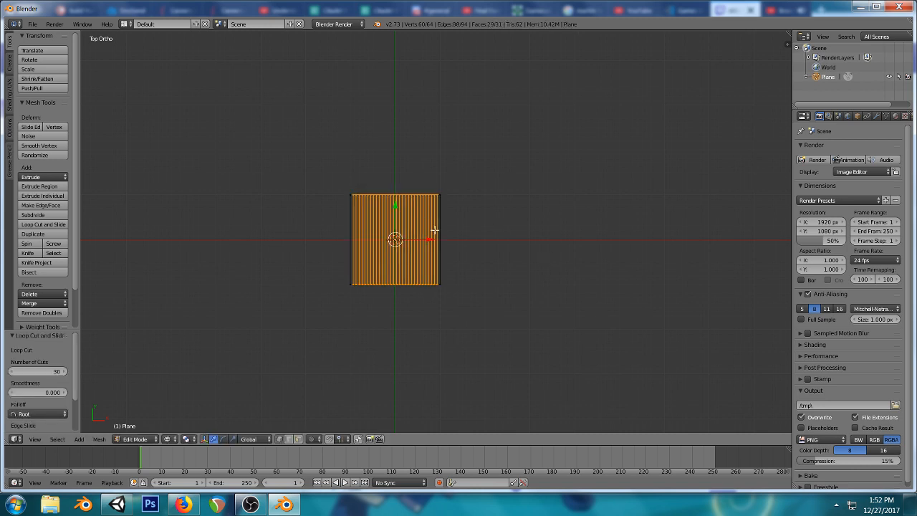
# - Move the plane's entire geometry 1 unit along Y so its lower edge sits on the origin, and deselect it
pyautogui.press('a')
pyautogui.scroll(2, 429, 230)
pyautogui.press('a')
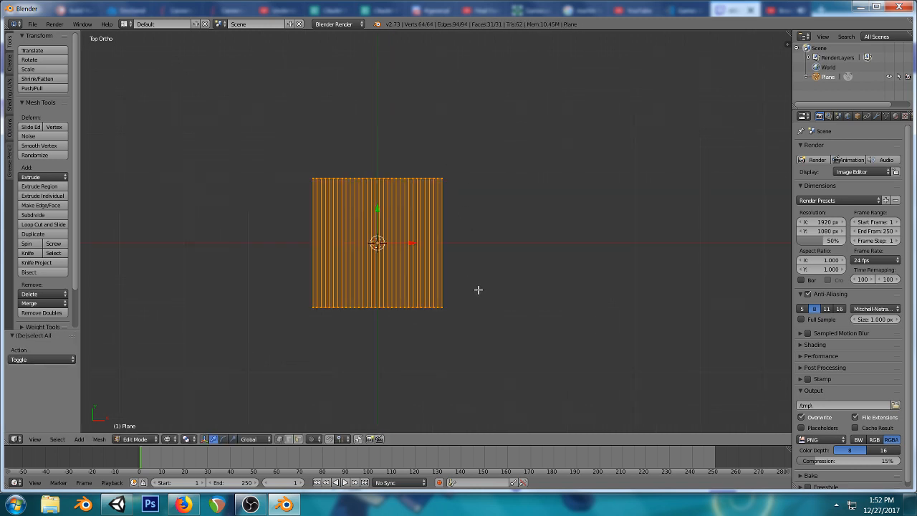
pyautogui.press('g')
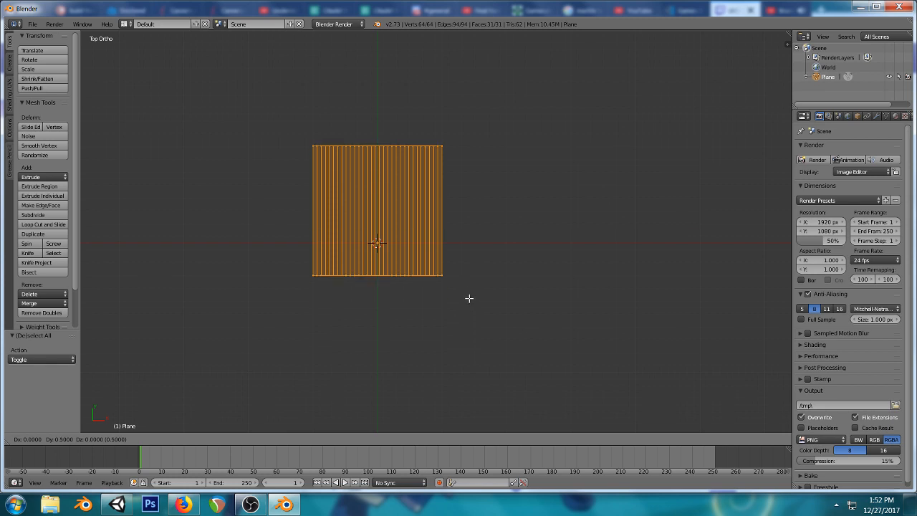
pyautogui.click(469, 267)
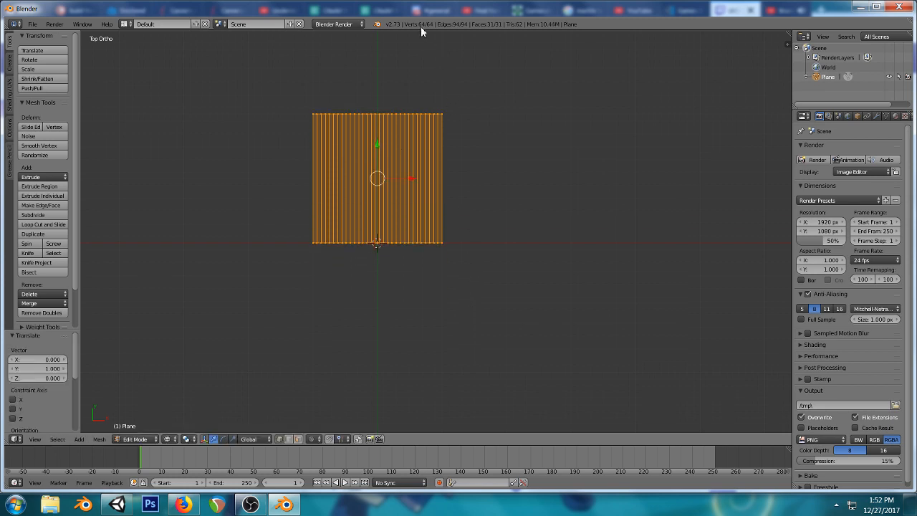
pyautogui.scroll(-1, 534, 251)
pyautogui.press('a')
pyautogui.keyDown('shift'); pyautogui.moveTo(523, 187); pyautogui.dragTo(487, 294, button='middle'); pyautogui.keyUp('shift')
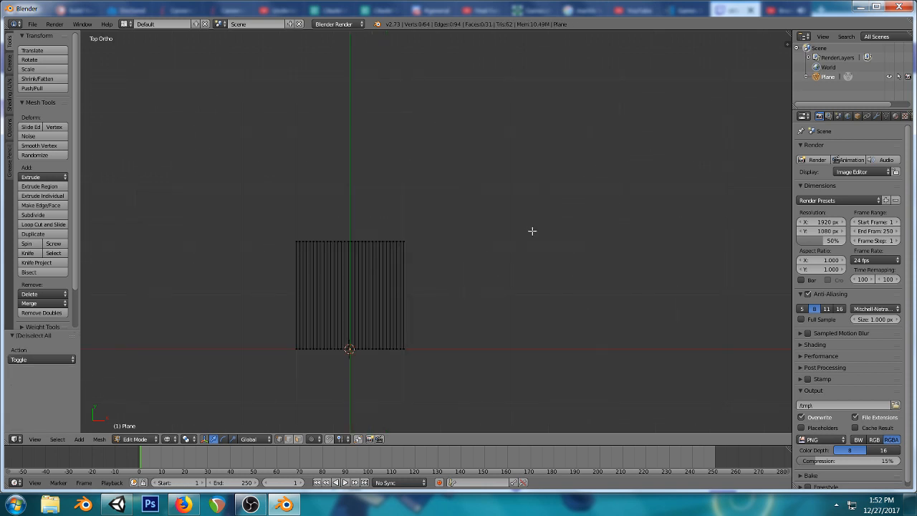
# - Split the 3D viewport in two, hide the new area's tool shelf, and turn that area into a UV/Image Editor
pyautogui.moveTo(788, 36); pyautogui.dragTo(462, 76)
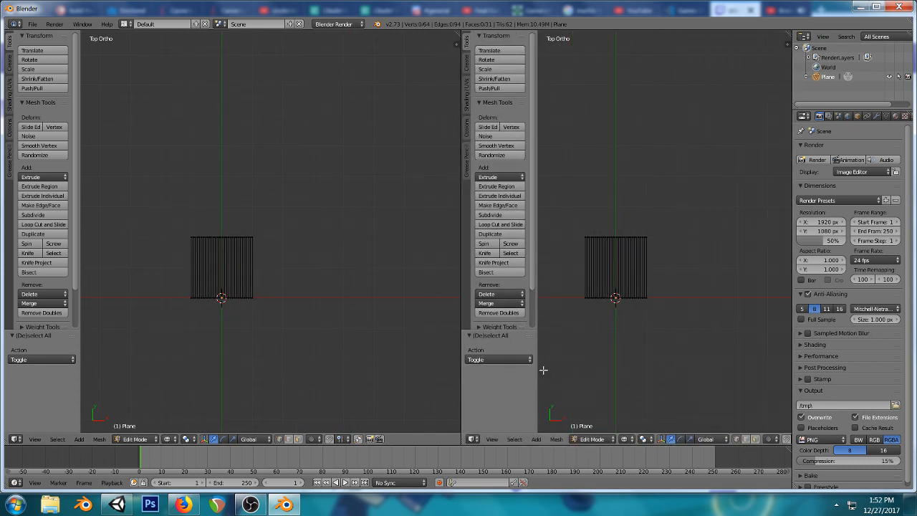
pyautogui.press('t')
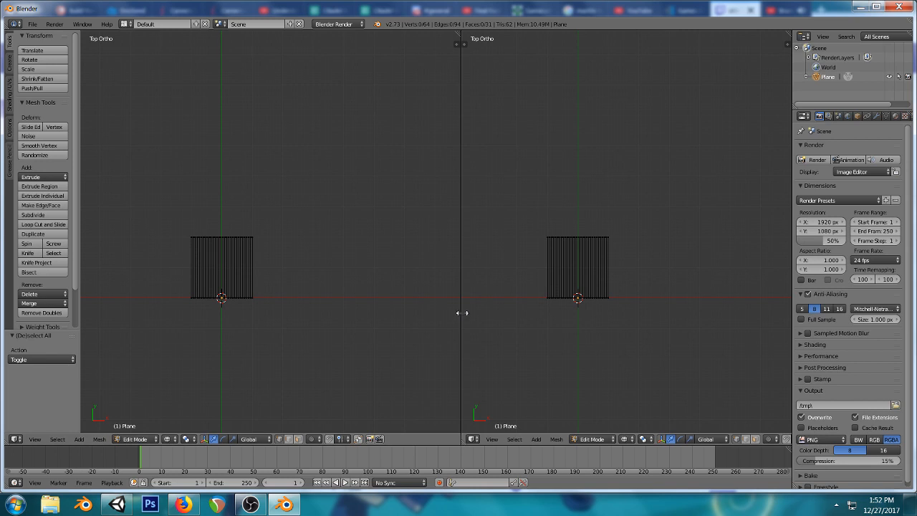
pyautogui.moveTo(460, 313); pyautogui.dragTo(436, 313)
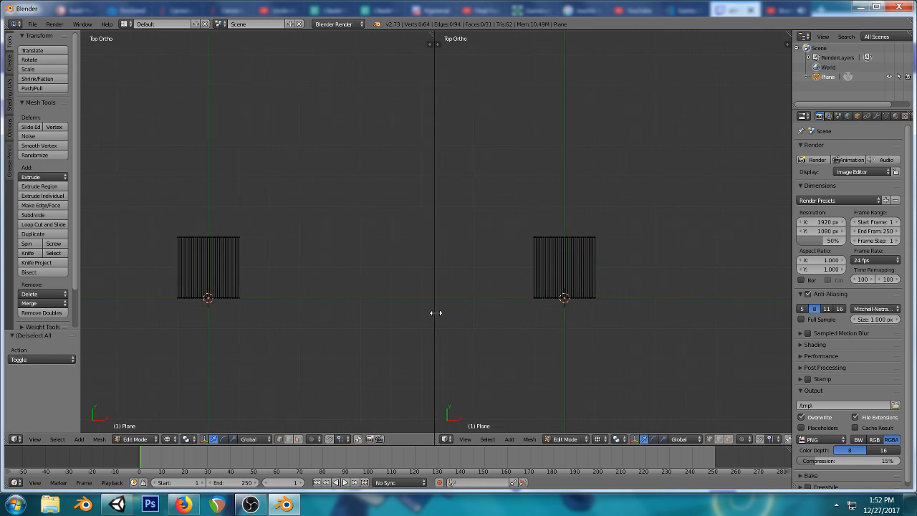
pyautogui.click(445, 438)
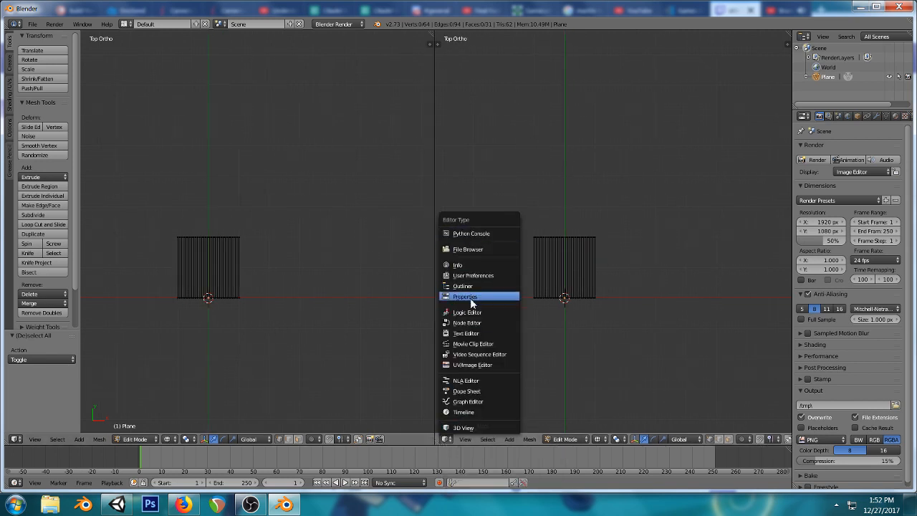
pyautogui.click(472, 364)
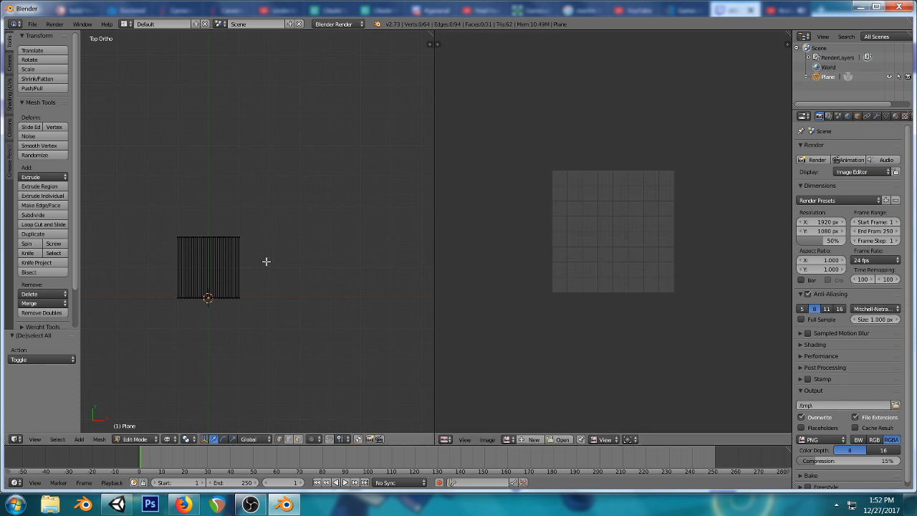
# - Unwrap the entire plane and rotate its UV layout 90 degrees so the strips run vertically
pyautogui.press('a')
pyautogui.press('u')
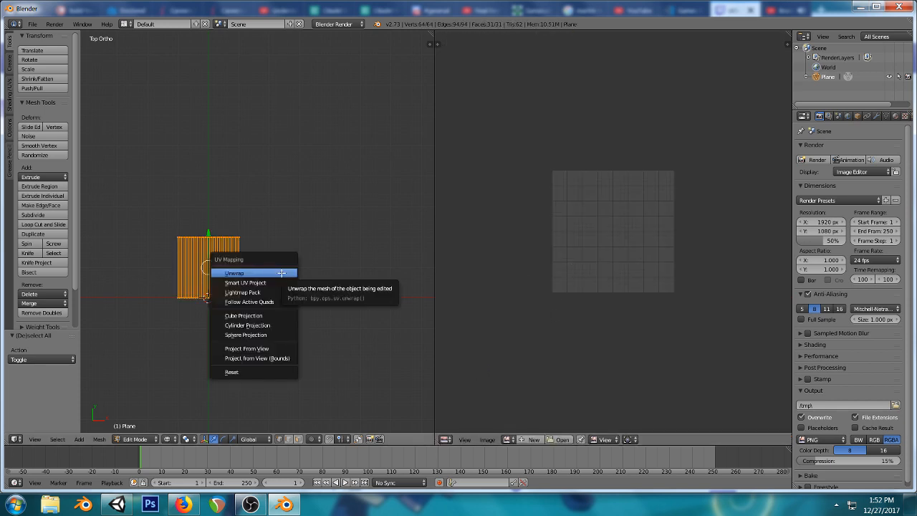
pyautogui.click(286, 270)
pyautogui.scroll(2, 592, 213)
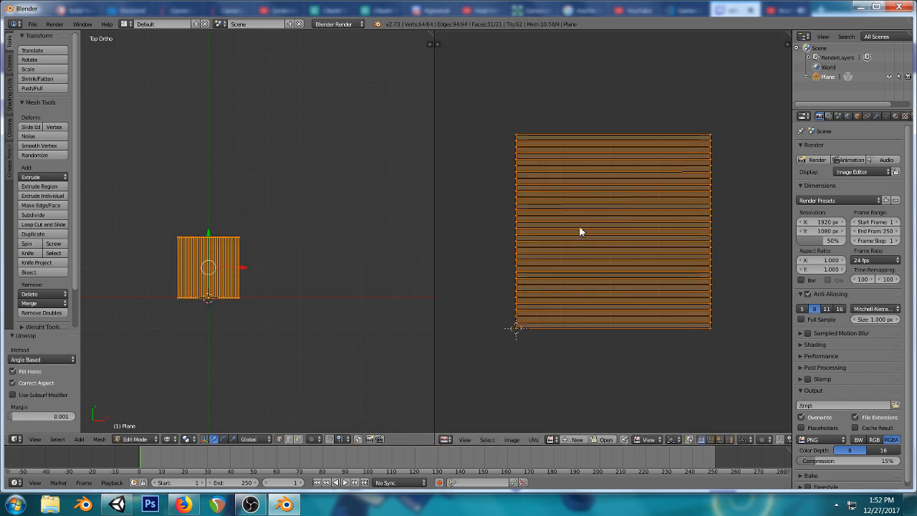
pyautogui.keyDown('shift'); pyautogui.moveTo(264, 222); pyautogui.dragTo(298, 227, button='middle'); pyautogui.keyUp('shift')
pyautogui.press('r')
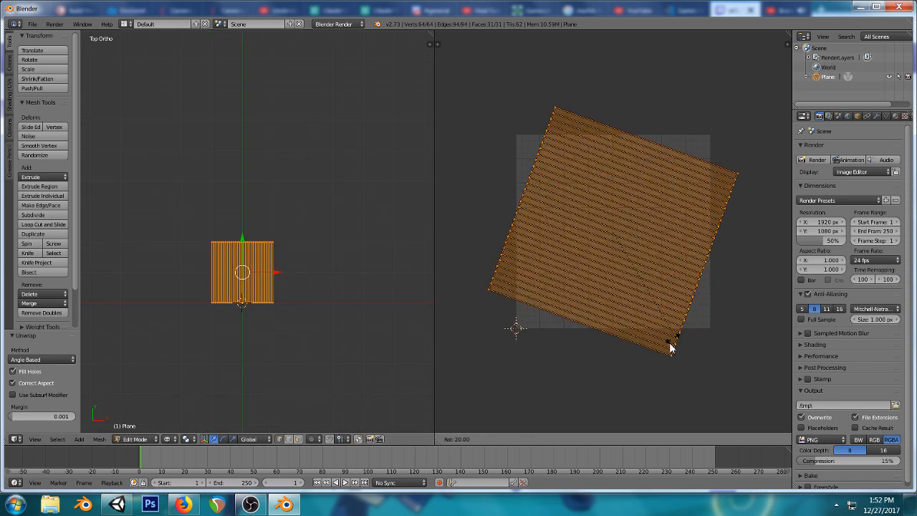
pyautogui.click(501, 353)
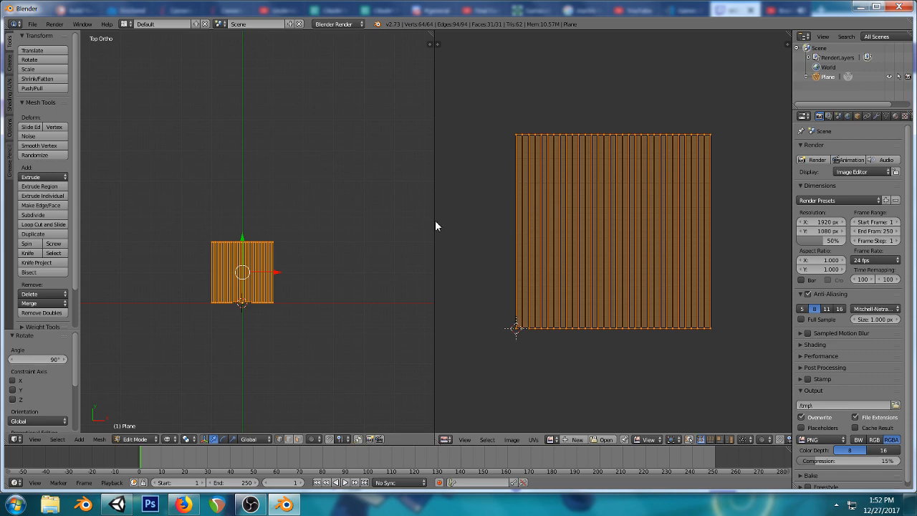
pyautogui.moveTo(434, 225); pyautogui.dragTo(453, 223)
pyautogui.press('r')
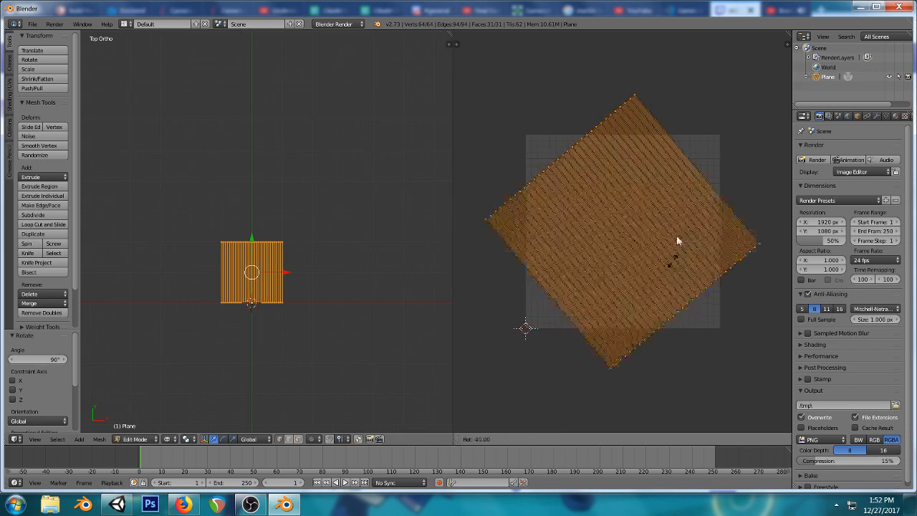
pyautogui.rightClick(631, 301)
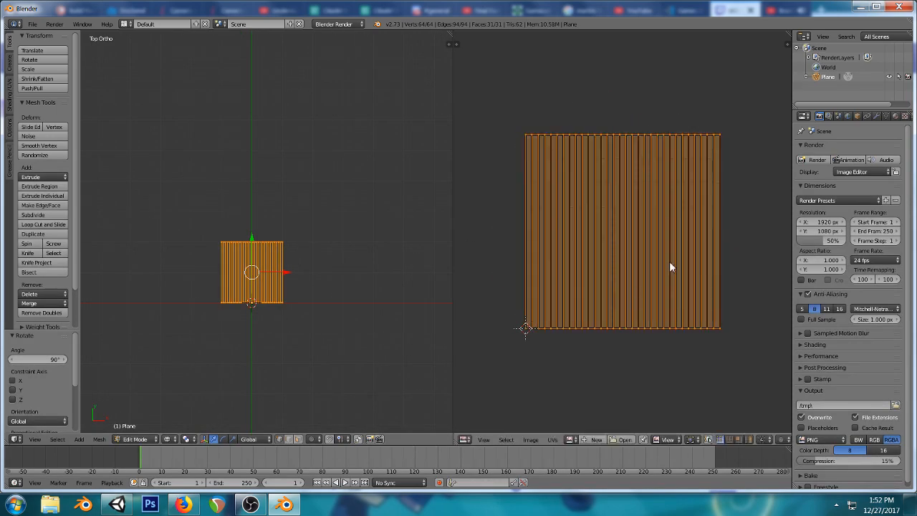
# - Set the 3D viewport's pivot point to the 3D Cursor and try out a rotation of the plane around it
pyautogui.keyDown('shift'); pyautogui.moveTo(327, 241); pyautogui.dragTo(369, 226, button='middle'); pyautogui.keyUp('shift')
pyautogui.scroll(3, 373, 250)
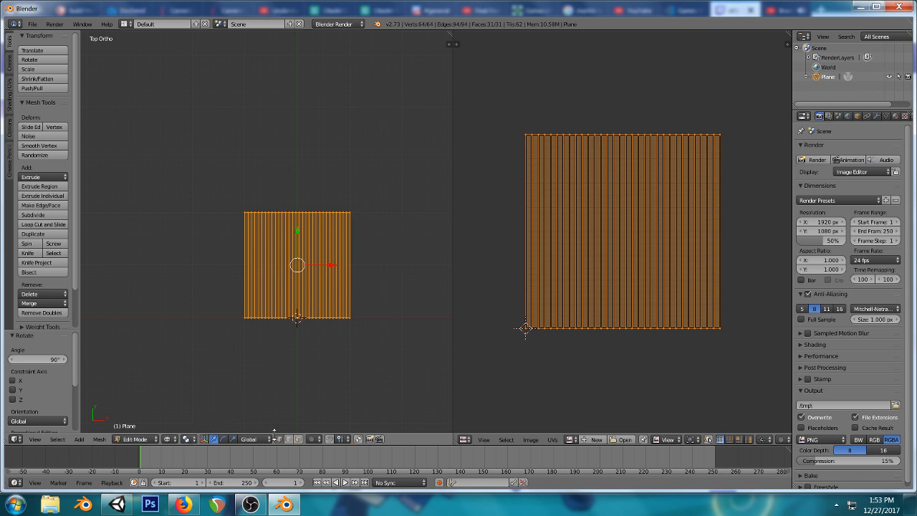
pyautogui.click(186, 439)
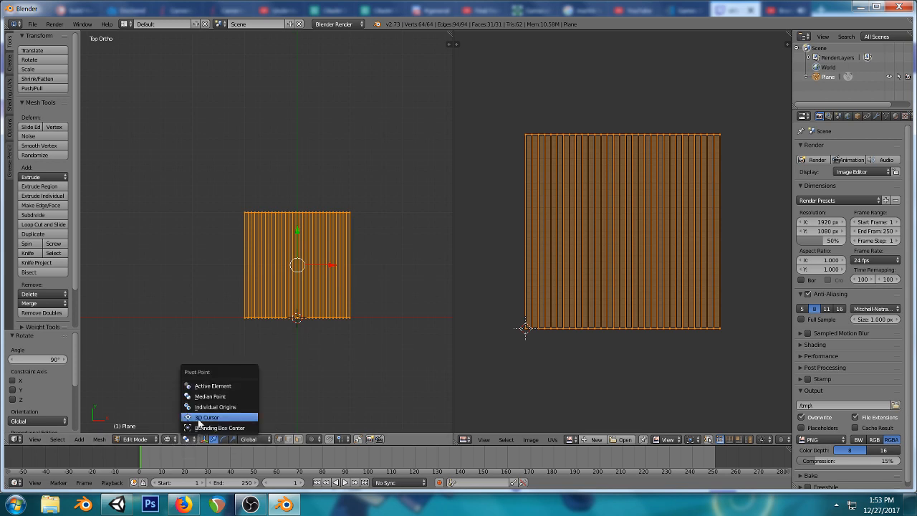
pyautogui.click(202, 417)
pyautogui.press('r')
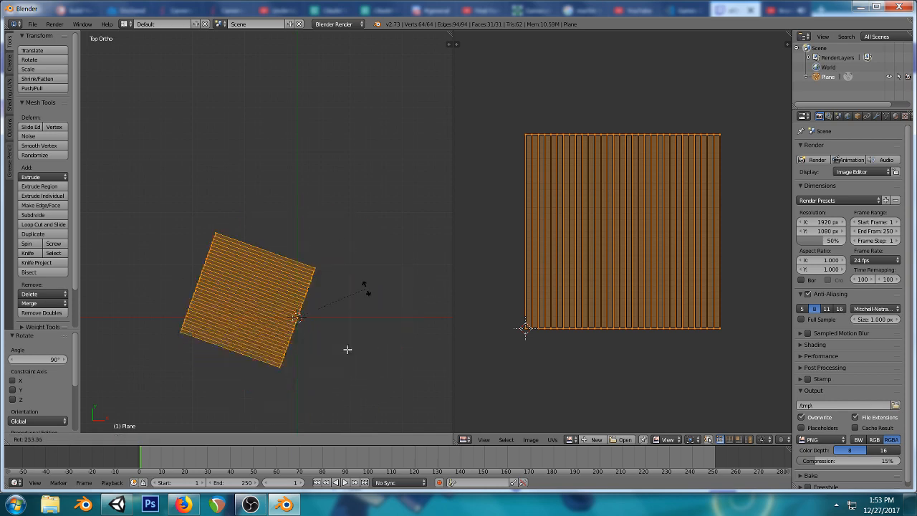
pyautogui.rightClick(324, 119)
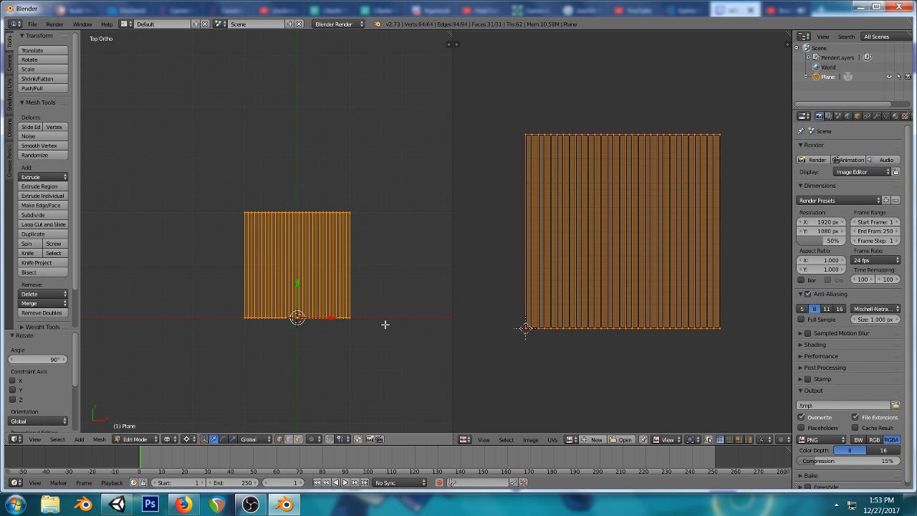
# - In front view, rotate the whole plane -90 degrees to stand upright and move it -1 unit along Z
pyautogui.press('KP_1')
pyautogui.press('r')
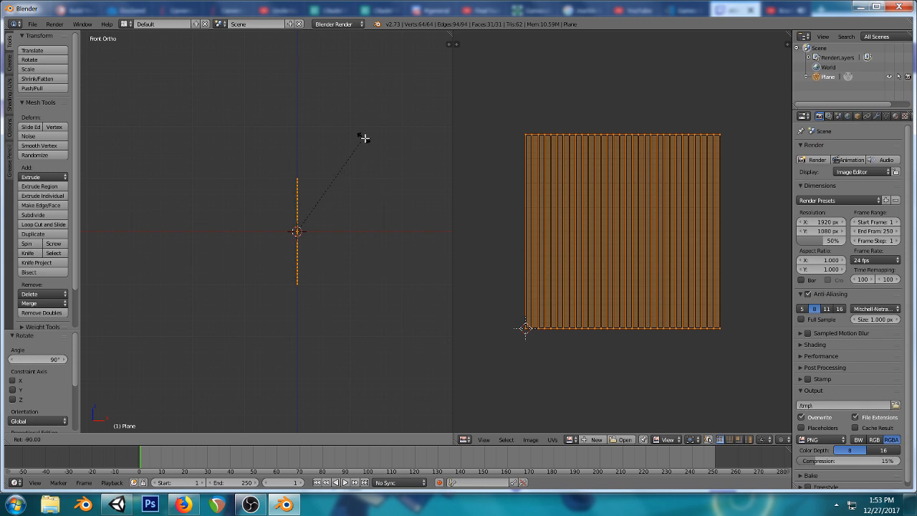
pyautogui.click(364, 138)
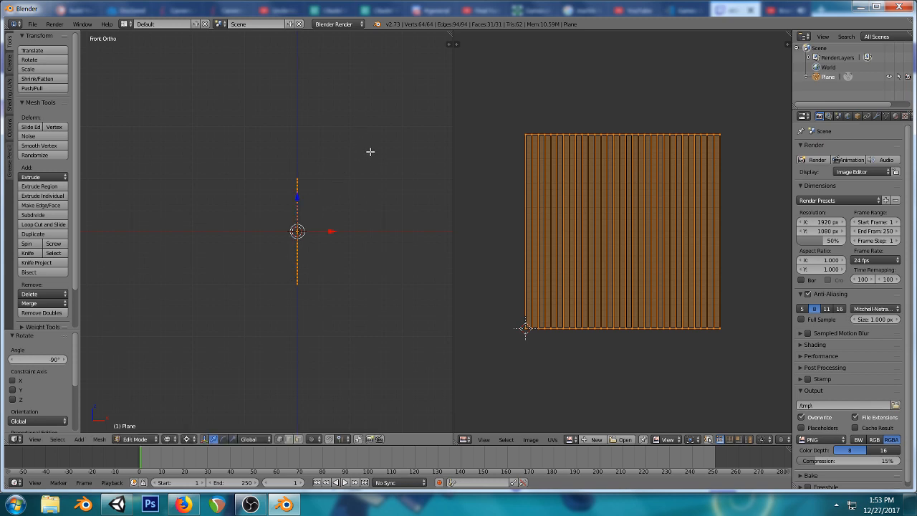
pyautogui.press('g')
pyautogui.press('z')
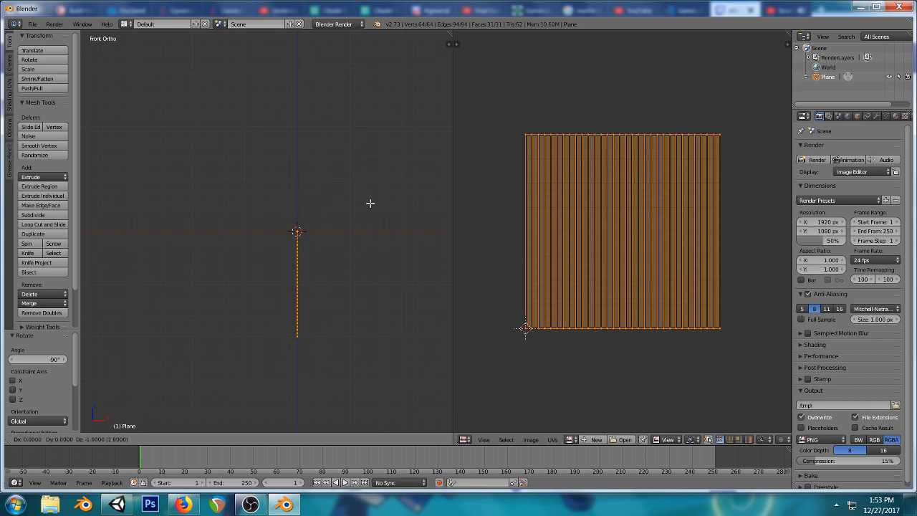
pyautogui.click(369, 203)
# - Select only the upright plane's top edge and enable Connected proportional editing with Linear falloff for the top view
pyautogui.scroll(3, 295, 222)
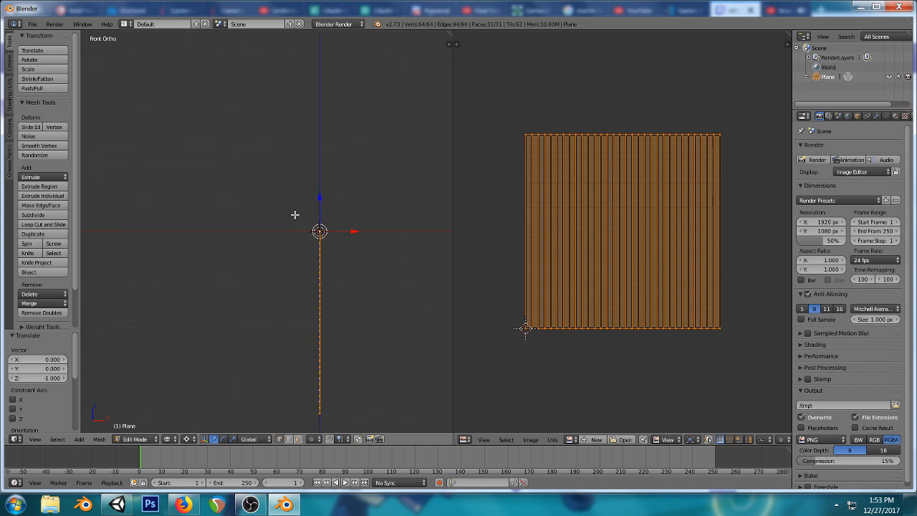
pyautogui.moveTo(294, 214); pyautogui.dragTo(326, 230, button='middle')
pyautogui.press('a')
pyautogui.rightClick(380, 254)
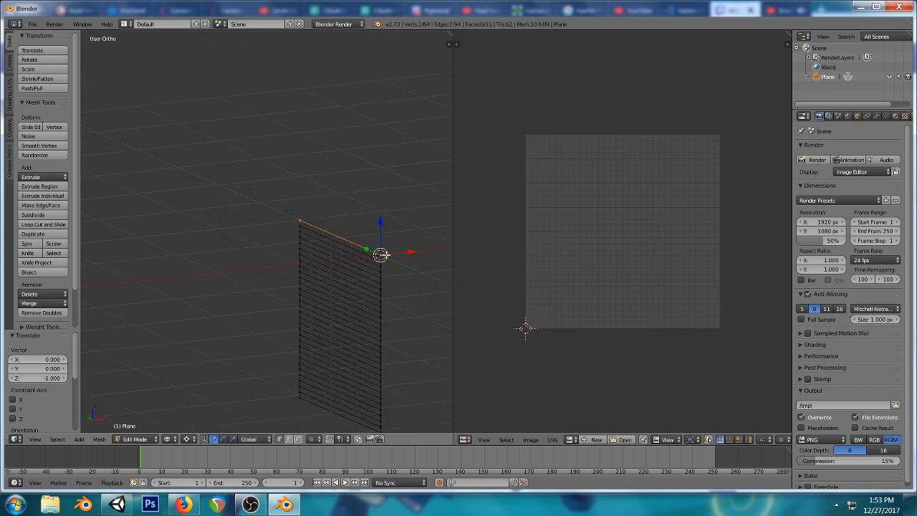
pyautogui.press('KP_7')
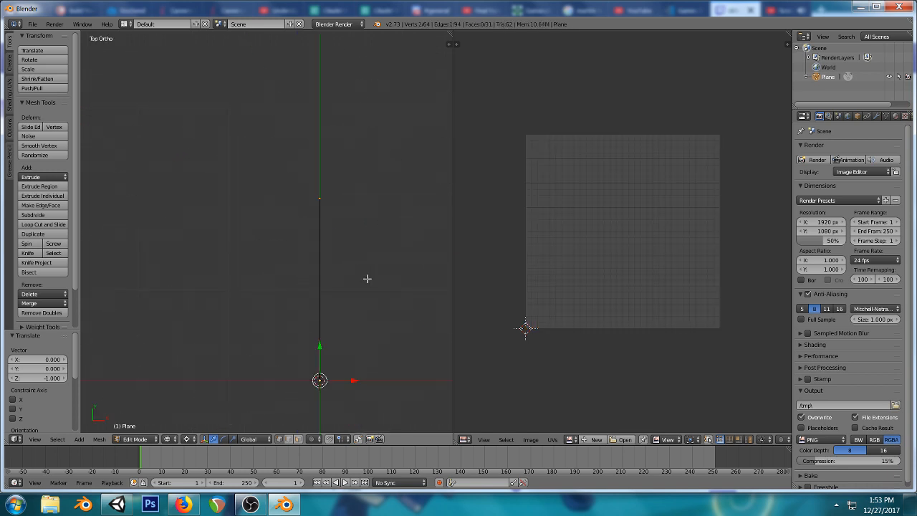
pyautogui.scroll(-1, 367, 277)
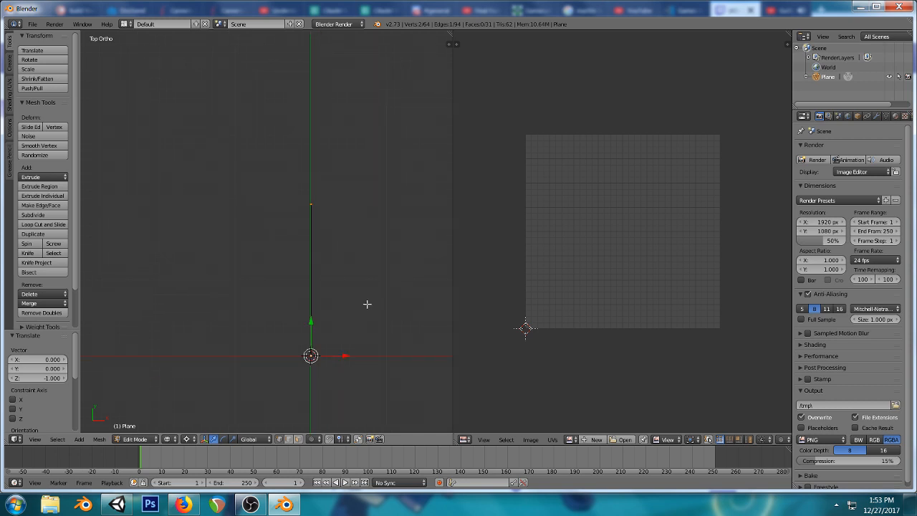
pyautogui.press('o')
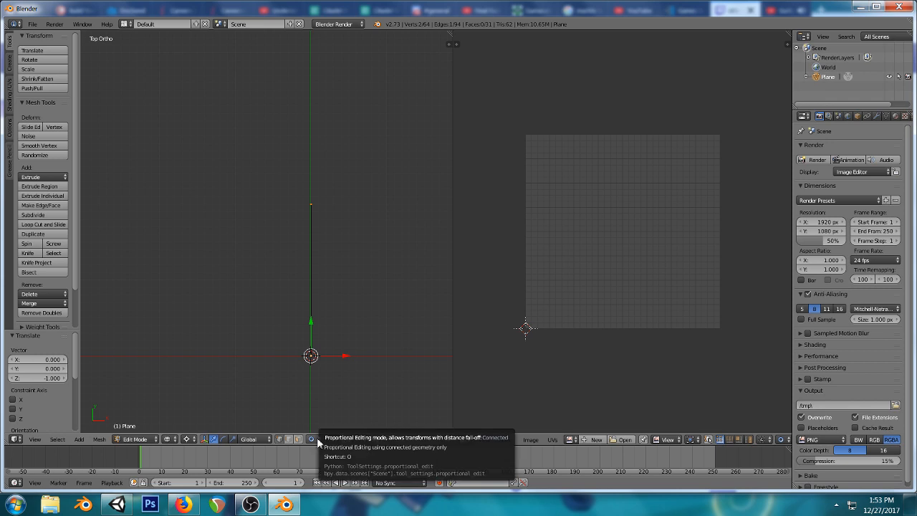
pyautogui.click(329, 439)
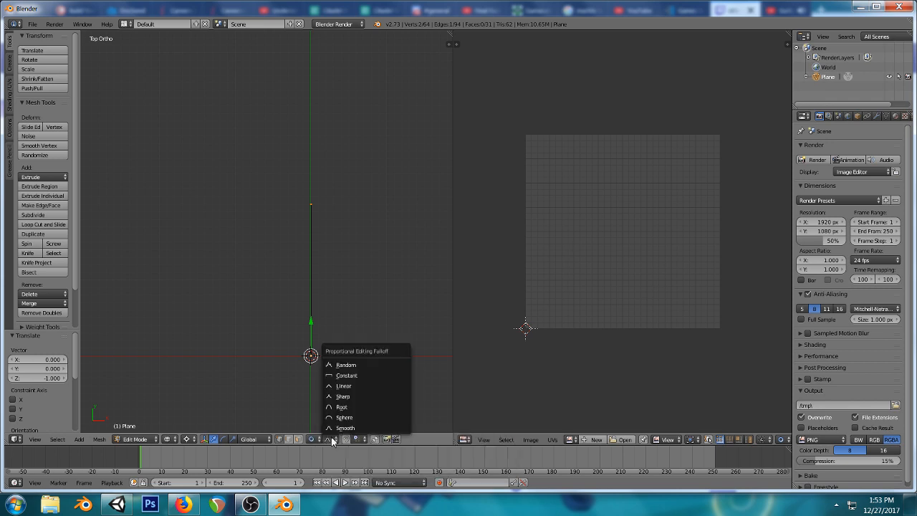
pyautogui.click(342, 385)
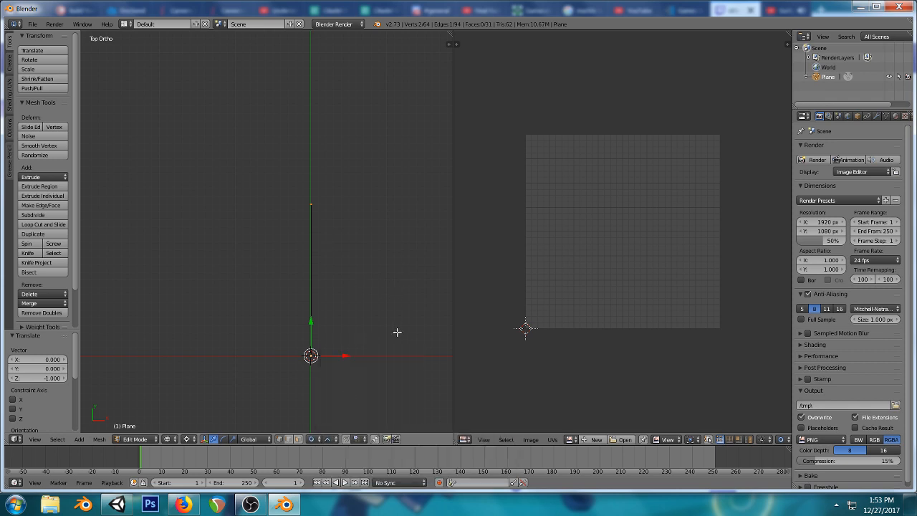
pyautogui.press('r')
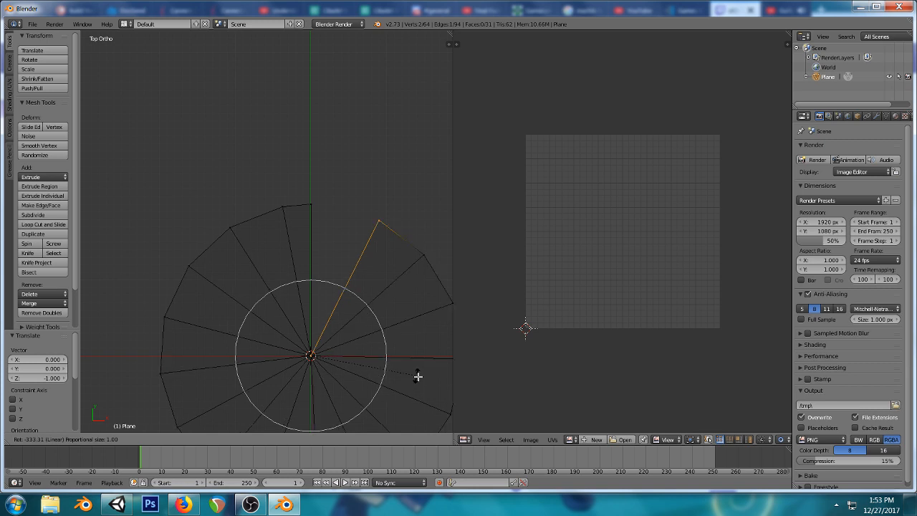
pyautogui.scroll(-5, 416, 387)
pyautogui.scroll(-2, 417, 376)
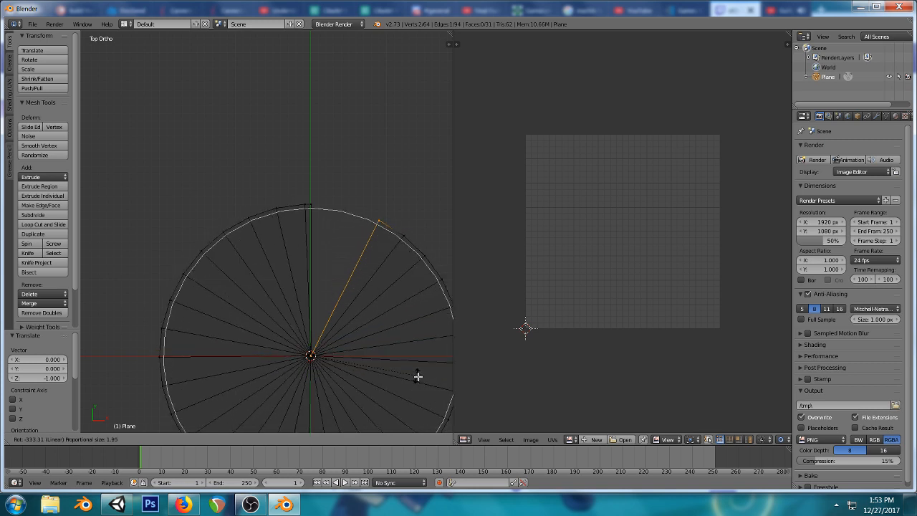
pyautogui.scroll(-2, 418, 376)
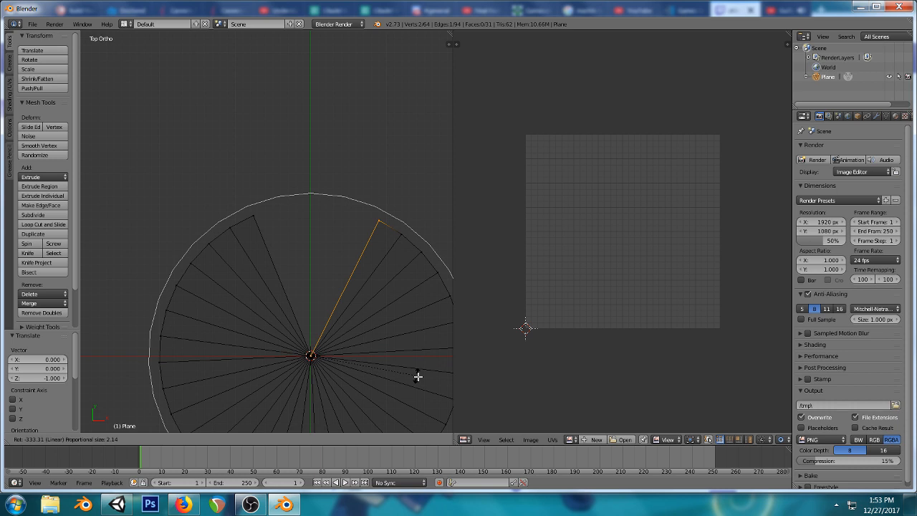
pyautogui.scroll(1, 418, 376)
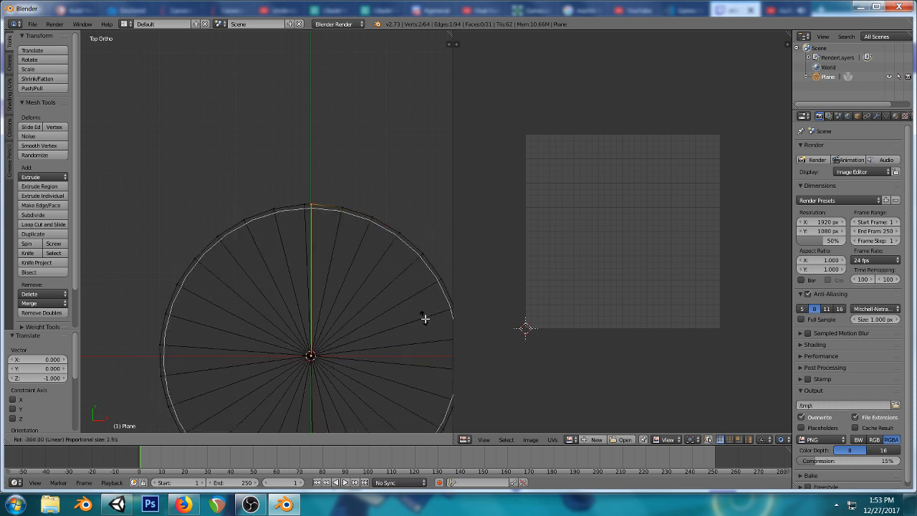
pyautogui.scroll(-1, 424, 319)
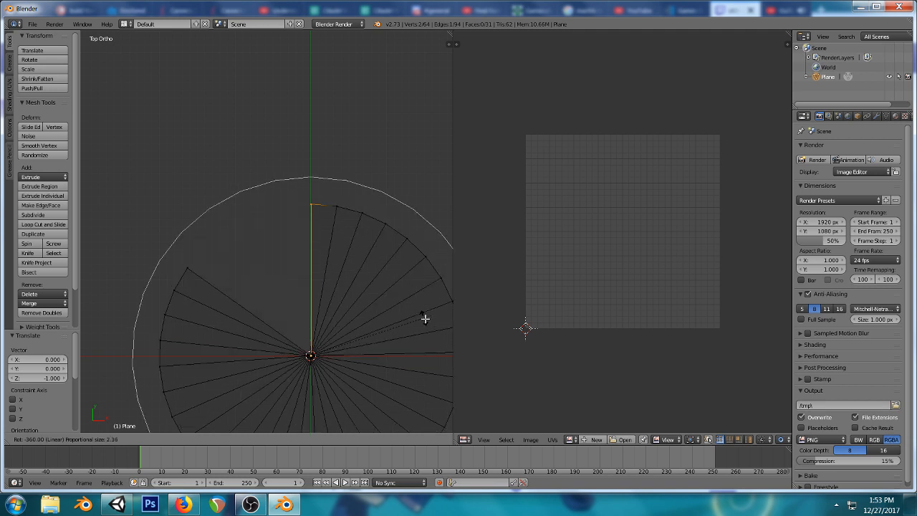
pyautogui.click(425, 318)
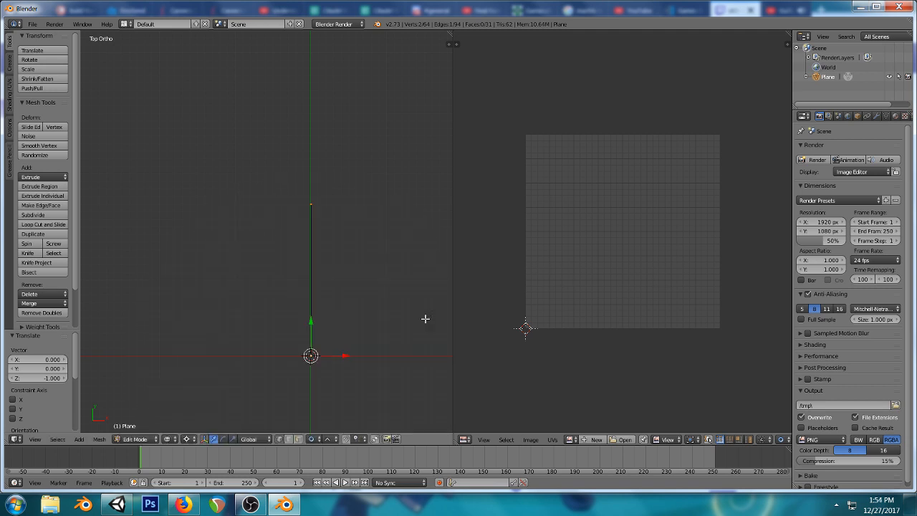
# - Box-select the vertices along the plane's outer side from top view and move them -1 unit along Y
pyautogui.moveTo(423, 317); pyautogui.dragTo(398, 273, button='middle')
pyautogui.press('KP_7')
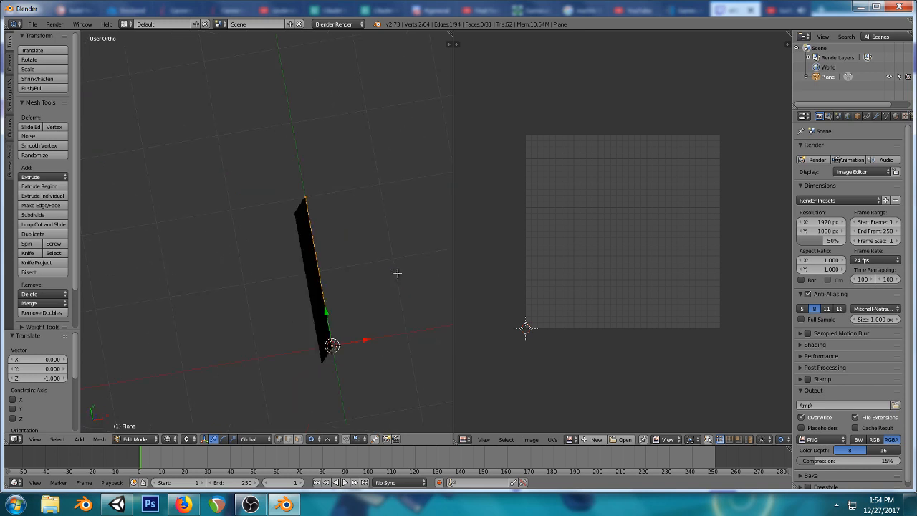
pyautogui.press('a')
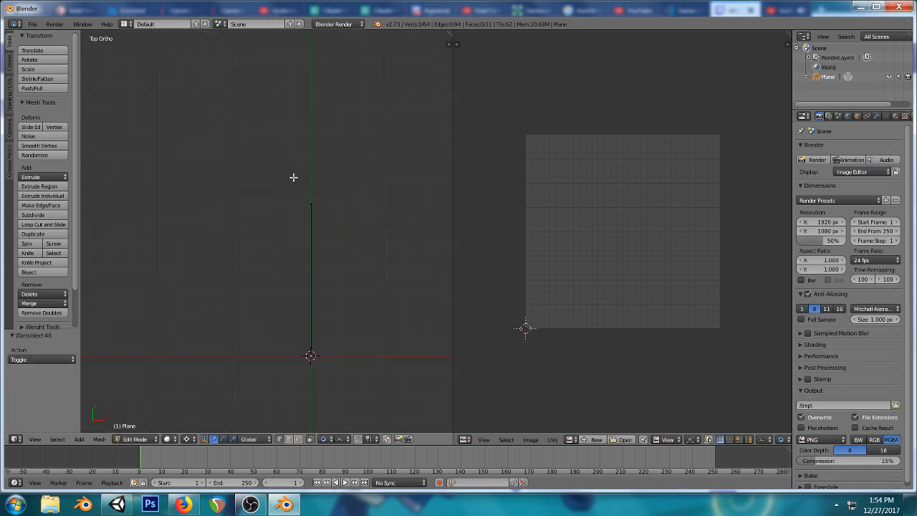
pyautogui.press('z')
pyautogui.moveTo(291, 173); pyautogui.dragTo(343, 136, button='middle')
pyautogui.press('KP_7')
pyautogui.press('b')
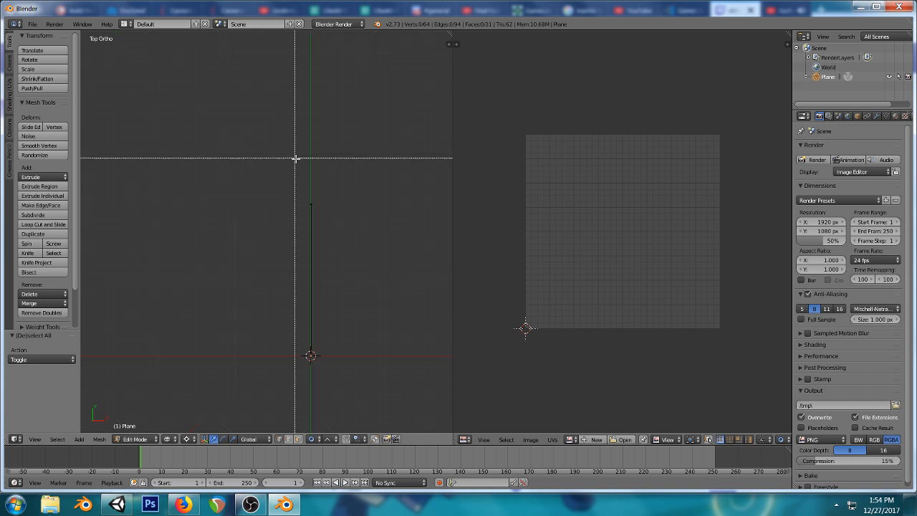
pyautogui.moveTo(260, 153); pyautogui.dragTo(409, 237)
pyautogui.press('g')
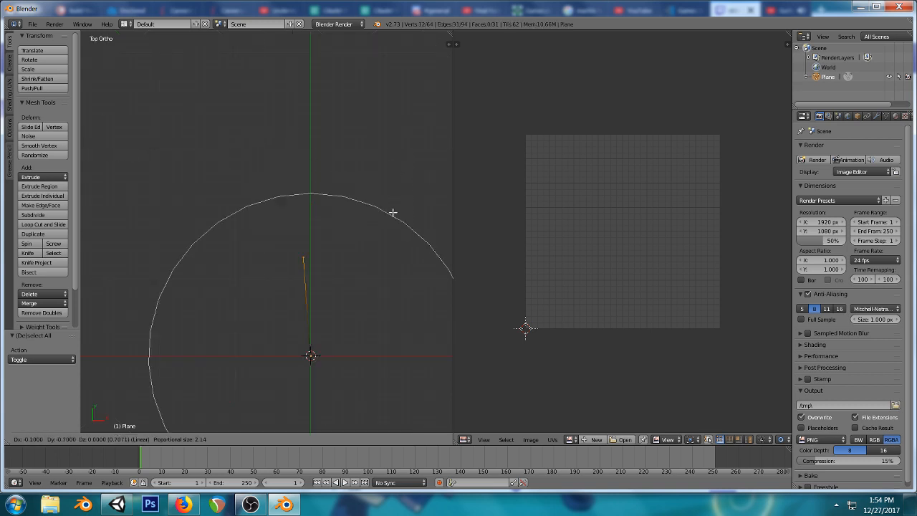
pyautogui.keyDown('ctrl'); pyautogui.click(397, 235); pyautogui.keyUp('ctrl')
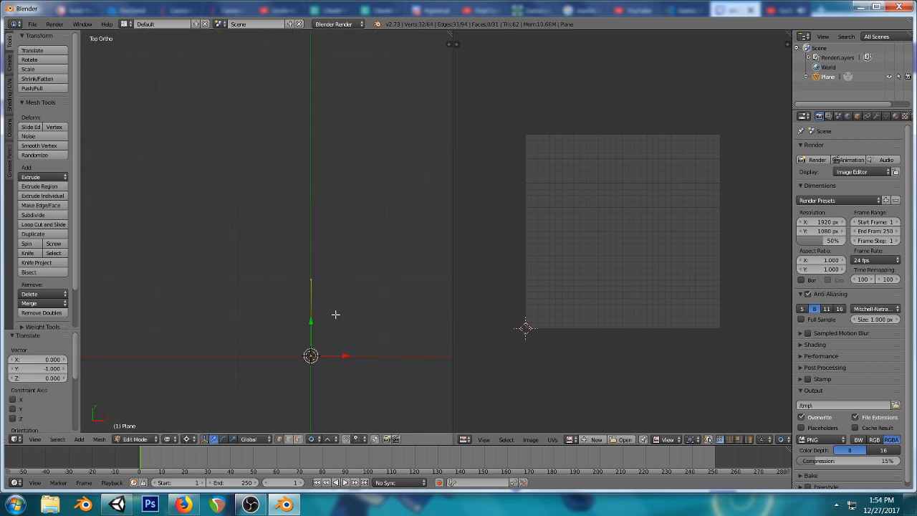
# - Select the upright plane's top edge and try a -360 degree rotation from top view with proportional sizes 2.14, 1.61 and 1.00
pyautogui.keyDown('shift'); pyautogui.moveTo(376, 261); pyautogui.dragTo(377, 197, button='middle'); pyautogui.keyUp('shift')
pyautogui.moveTo(329, 232); pyautogui.dragTo(370, 185, button='middle')
pyautogui.press('KP_7')
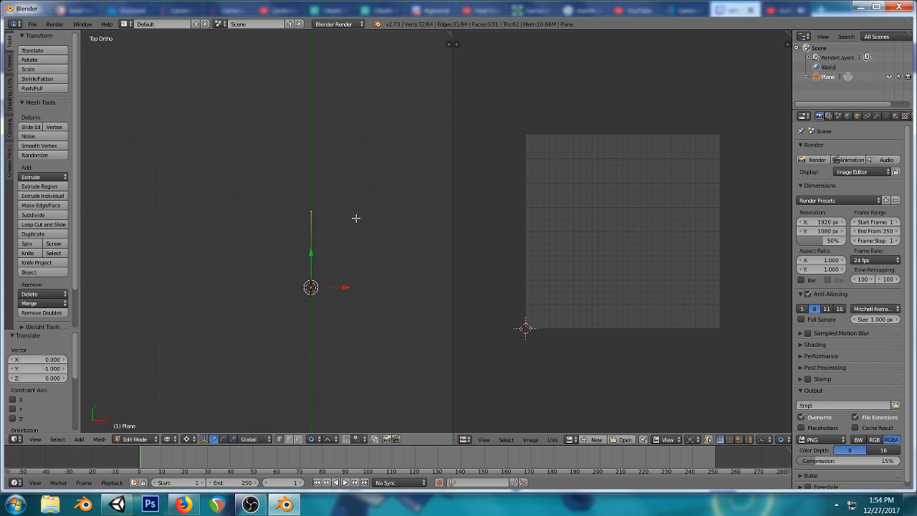
pyautogui.moveTo(356, 217); pyautogui.dragTo(406, 172, button='middle')
pyautogui.rightClick(296, 191)
pyautogui.scroll(2, 391, 224)
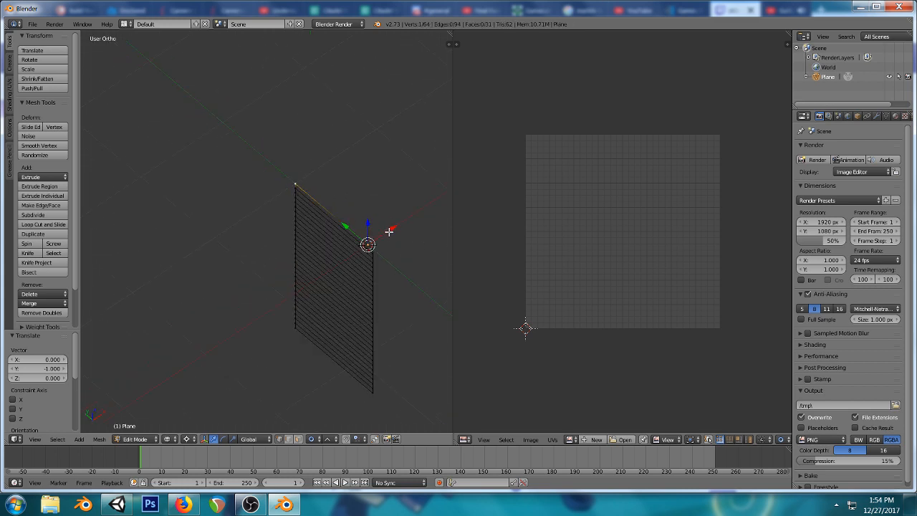
pyautogui.keyDown('shift'); pyautogui.rightClick(379, 249); pyautogui.keyUp('shift')
pyautogui.press('KP_7')
pyautogui.press('r')
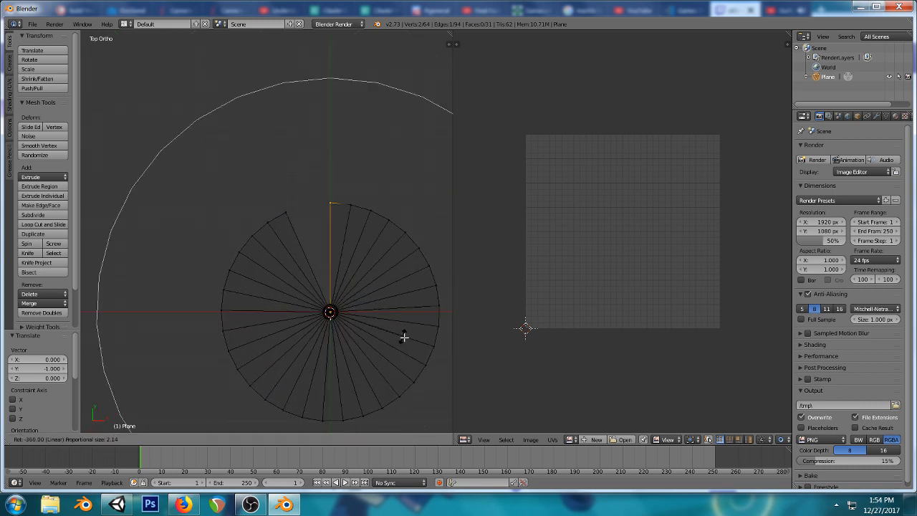
pyautogui.scroll(5, 404, 337)
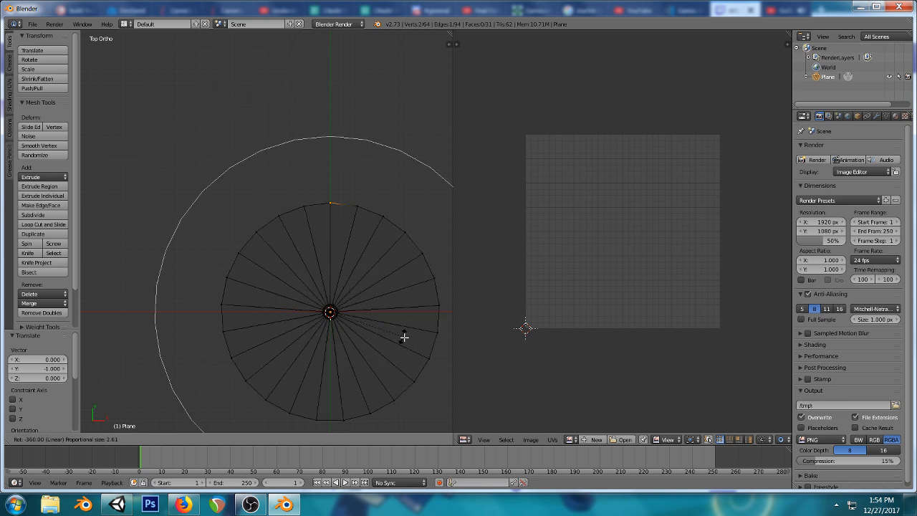
pyautogui.scroll(-4, 403, 337)
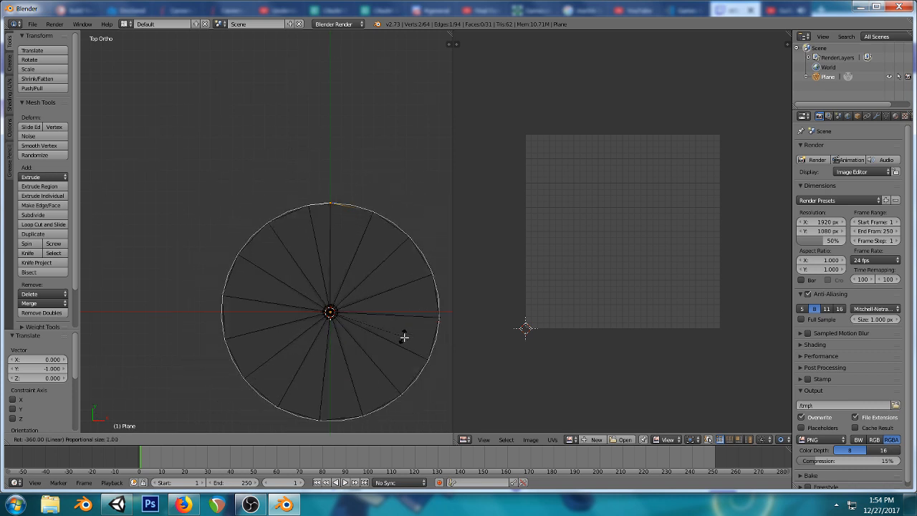
pyautogui.rightClick(404, 338)
# - Select the whole plane in front view and scale it by 0.5 along Z
pyautogui.press('KP_1')
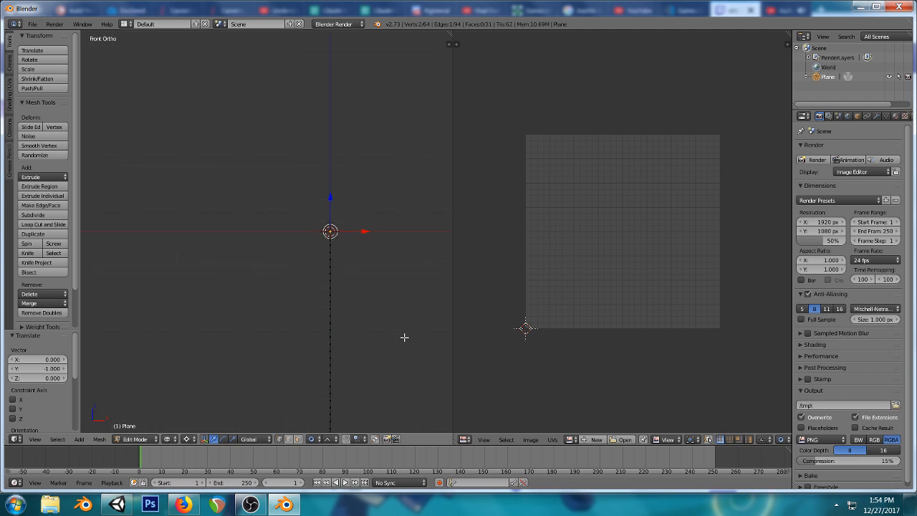
pyautogui.keyDown('shift'); pyautogui.moveTo(403, 336); pyautogui.dragTo(391, 236, button='middle'); pyautogui.keyUp('shift')
pyautogui.press('a')
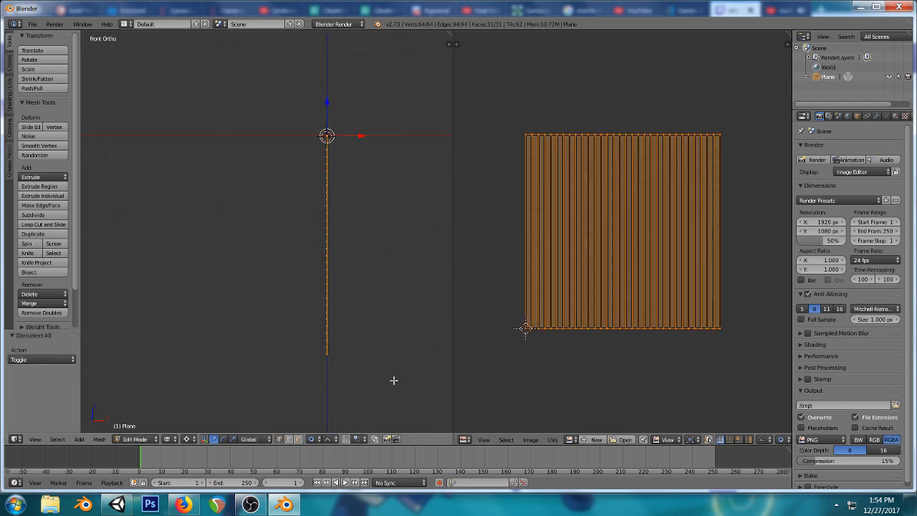
pyautogui.write('sz')
pyautogui.write('0.5')
pyautogui.press('Return')
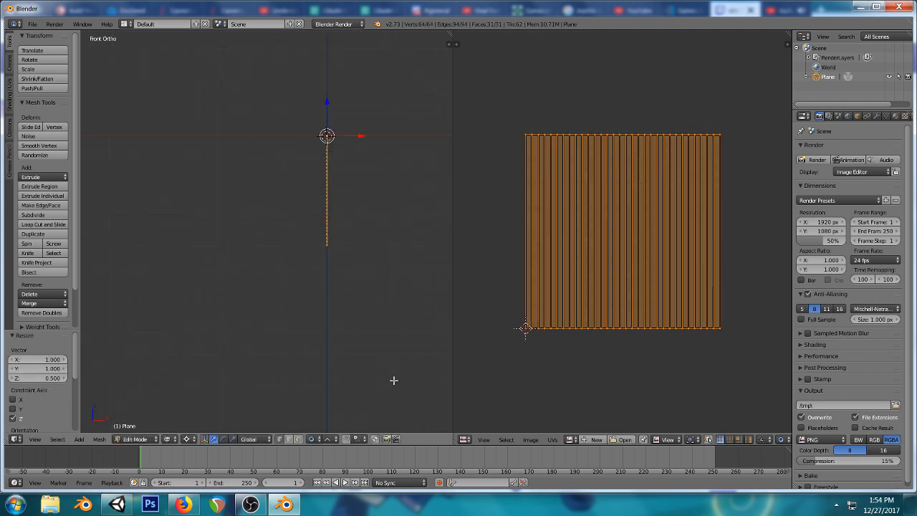
# - Select the shortened plane's top edge and rotate it -360 degrees from top view with proportional size 1.00
pyautogui.moveTo(369, 190); pyautogui.dragTo(349, 146, button='middle')
pyautogui.rightClick(298, 123)
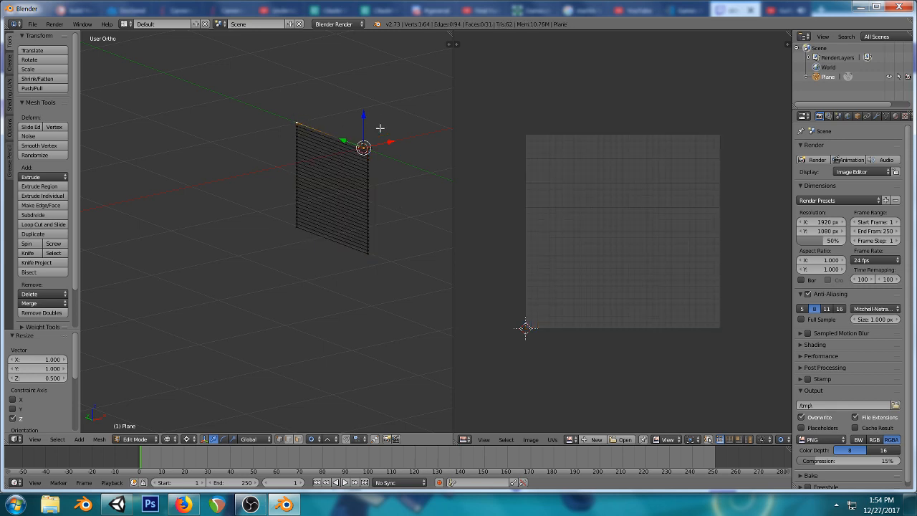
pyautogui.press('KP_7')
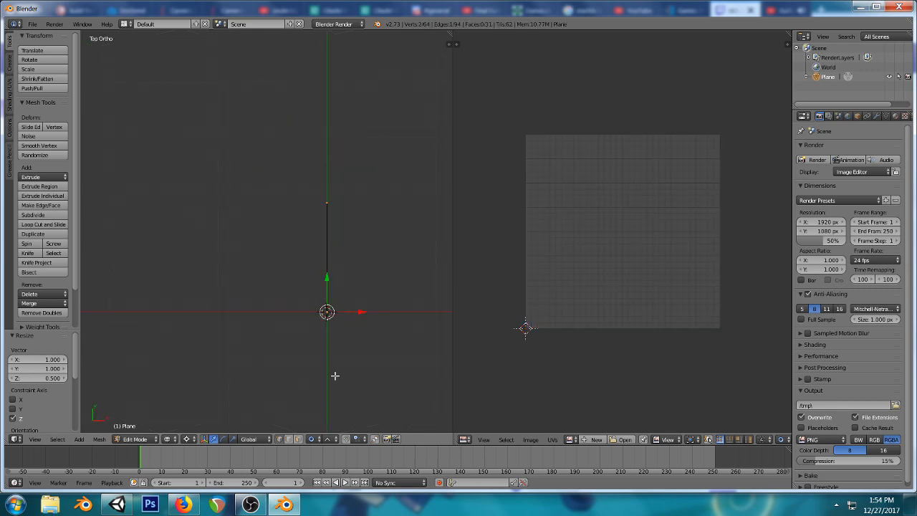
pyautogui.press('r')
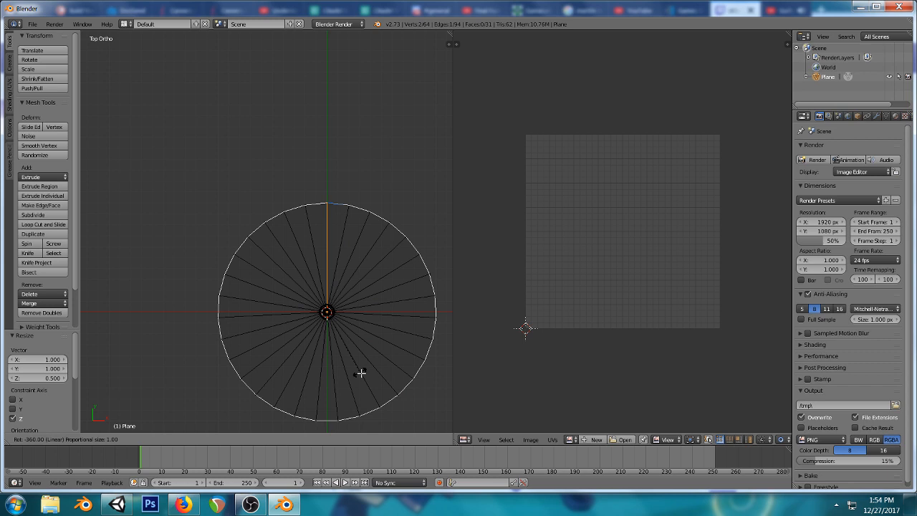
pyautogui.click(361, 373)
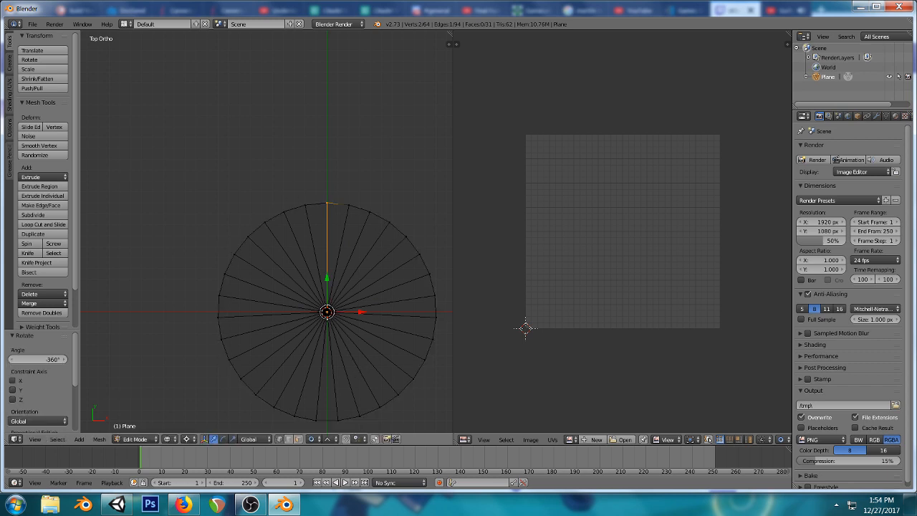
# - Select the entire twisted spiral and flatten it by scaling to 0 along Z
pyautogui.moveTo(291, 304); pyautogui.dragTo(314, 231, button='middle')
pyautogui.press('a')
pyautogui.press('a')
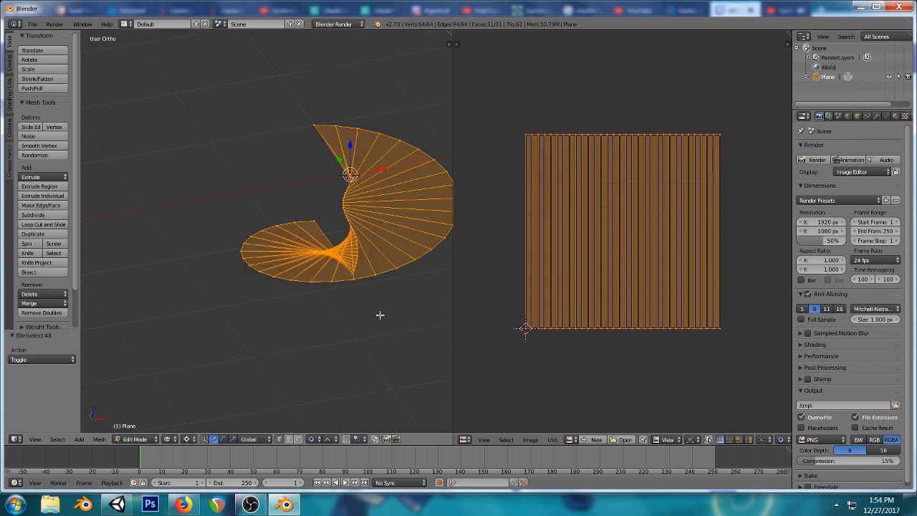
pyautogui.press('s')
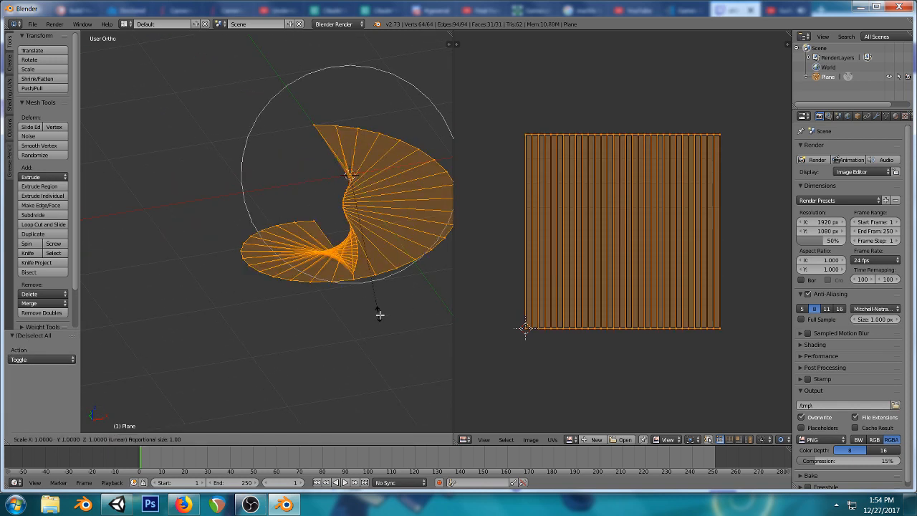
pyautogui.press('z')
pyautogui.press('0')
pyautogui.press('Return')
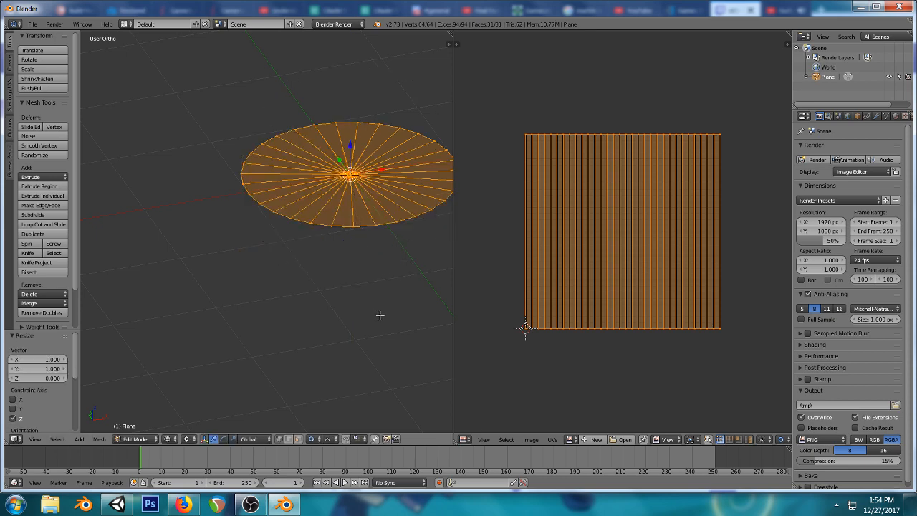
# - Widen the 3D viewport and center the flattened disc in top view
pyautogui.press('KP_1')
pyautogui.press('KP_7')
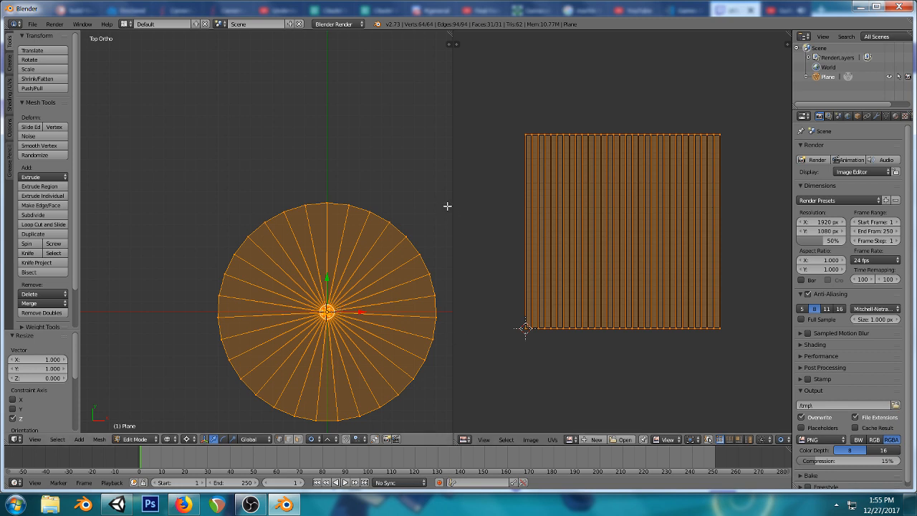
pyautogui.moveTo(455, 208); pyautogui.dragTo(493, 212)
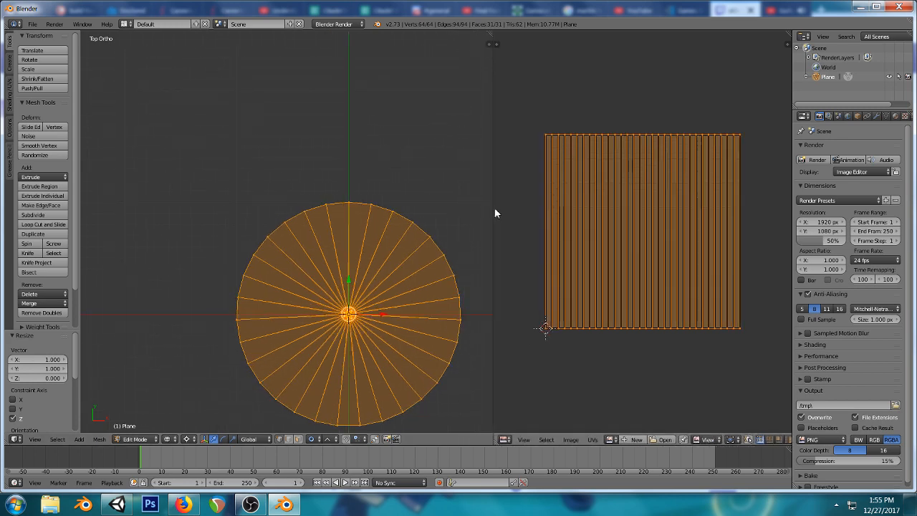
pyautogui.keyDown('shift'); pyautogui.moveTo(432, 206); pyautogui.dragTo(406, 152, button='middle'); pyautogui.keyUp('shift')
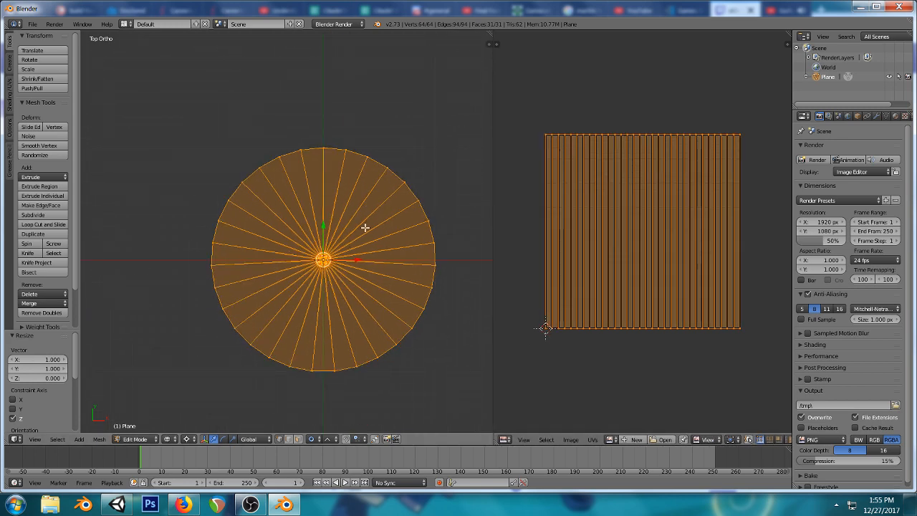
# - Examine the overlapping inner ring at the flattened disc's center from top and angled views, and clear the selection
pyautogui.press('a')
pyautogui.press('a')
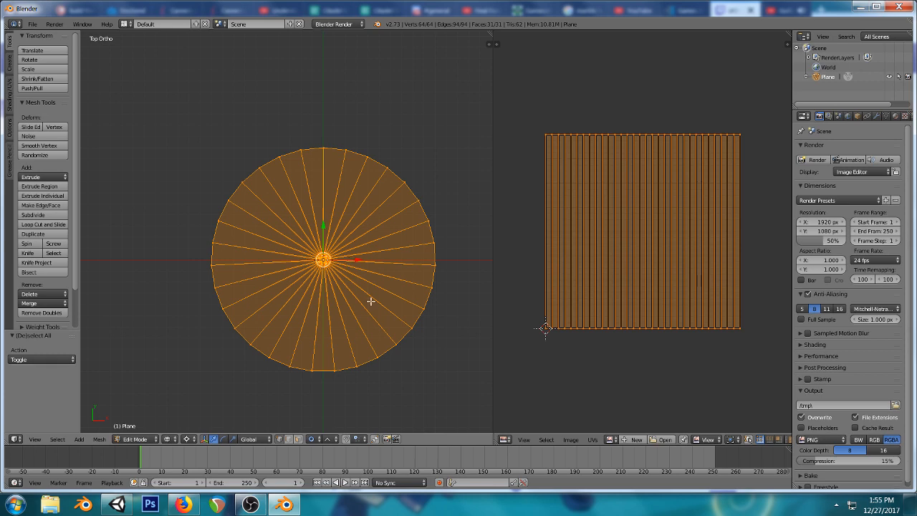
pyautogui.scroll(2, 370, 302)
pyautogui.scroll(5, 406, 301)
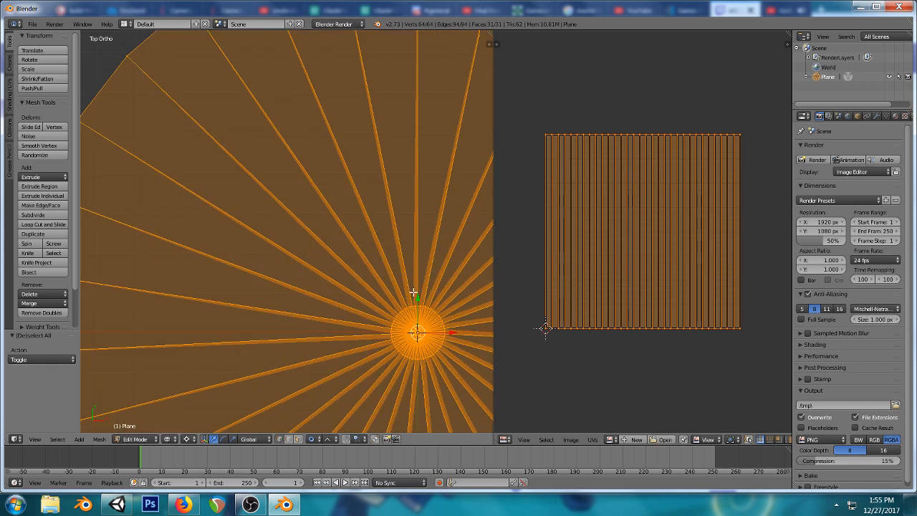
pyautogui.keyDown('shift'); pyautogui.moveTo(437, 341); pyautogui.dragTo(377, 266, button='middle'); pyautogui.keyUp('shift')
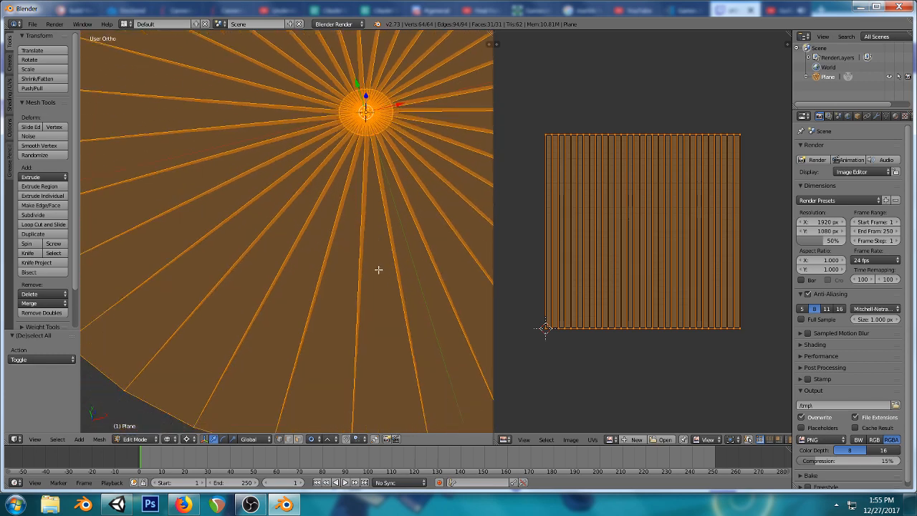
pyautogui.press('KP_1')
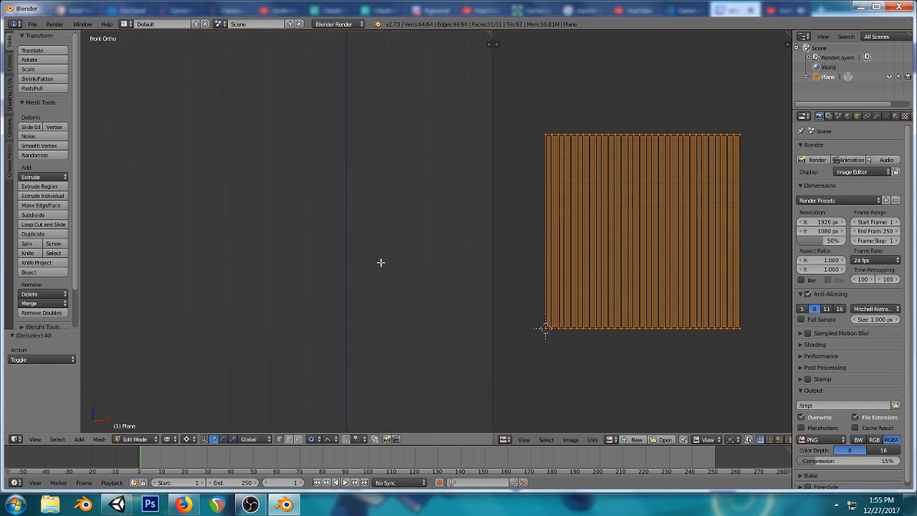
pyautogui.press('KP_7')
pyautogui.press('KP_Decimal')
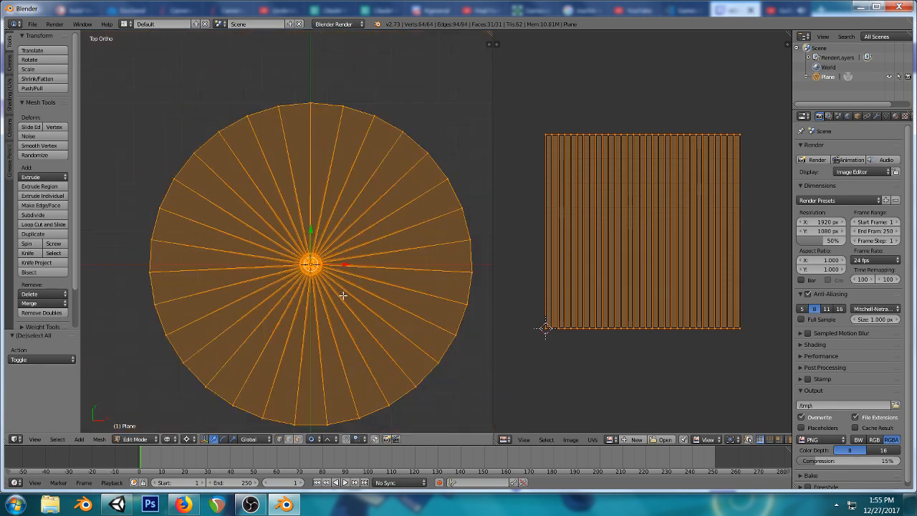
pyautogui.moveTo(343, 295); pyautogui.dragTo(354, 223, button='middle')
pyautogui.press('KP_1')
pyautogui.scroll(4, 360, 212)
pyautogui.press('a')
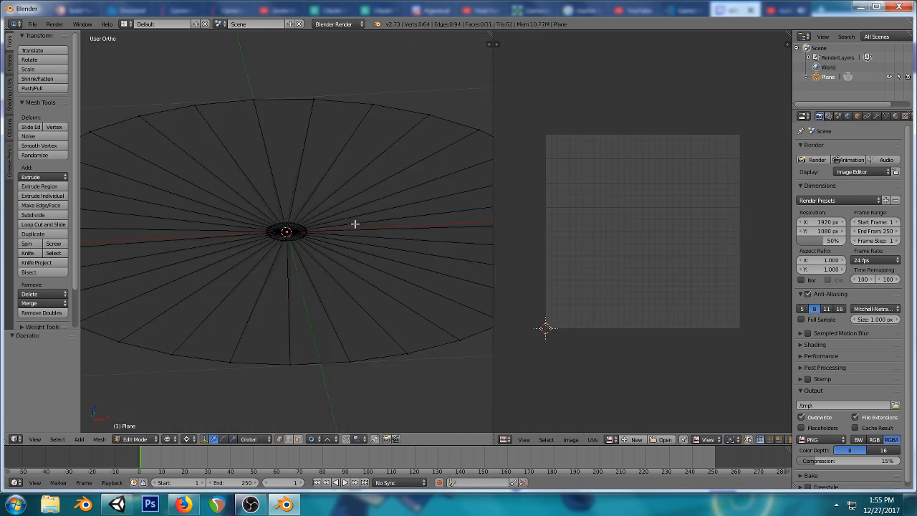
# - Undo the flattening along Z and the full proportional rotation of the plane's top edge
pyautogui.hotkey('ctrl', 'z')
pyautogui.hotkey('ctrl', 'z')
pyautogui.hotkey('ctrl', 'z')
pyautogui.press('KP_7')
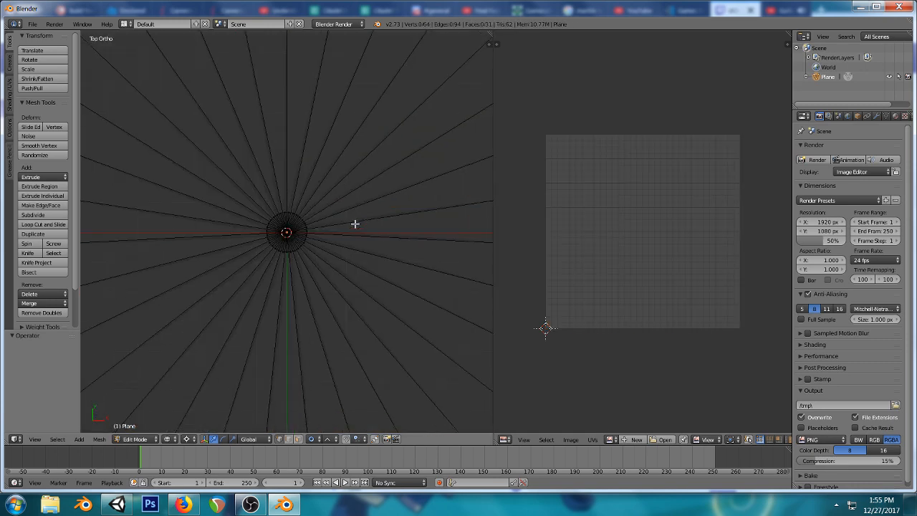
pyautogui.scroll(-3, 334, 239)
pyautogui.hotkey('ctrl', 'z')
pyautogui.hotkey('ctrl', 'z')
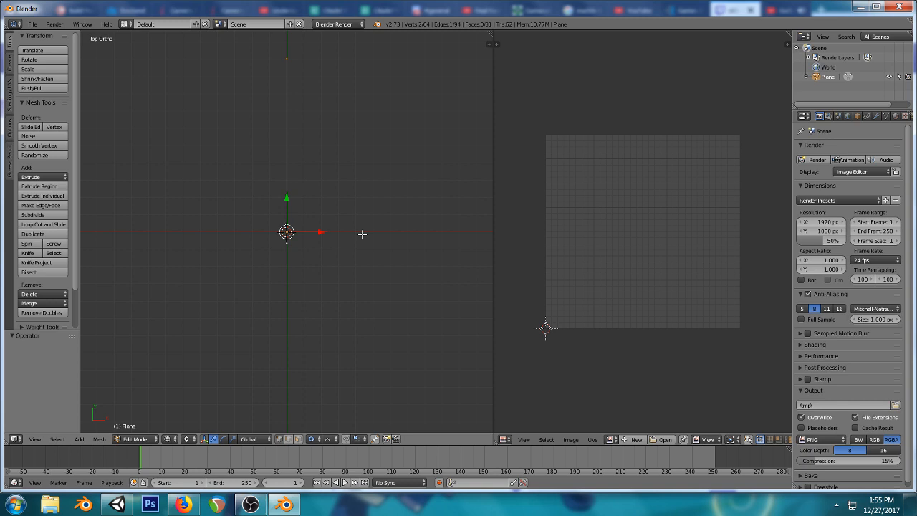
# - Clear the selection and select only the plane's vertical side edge loop nearest the 3D cursor, seen from top view
pyautogui.scroll(2, 308, 255)
pyautogui.moveTo(293, 252); pyautogui.dragTo(331, 222, button='middle')
pyautogui.press('KP_7')
pyautogui.press('a')
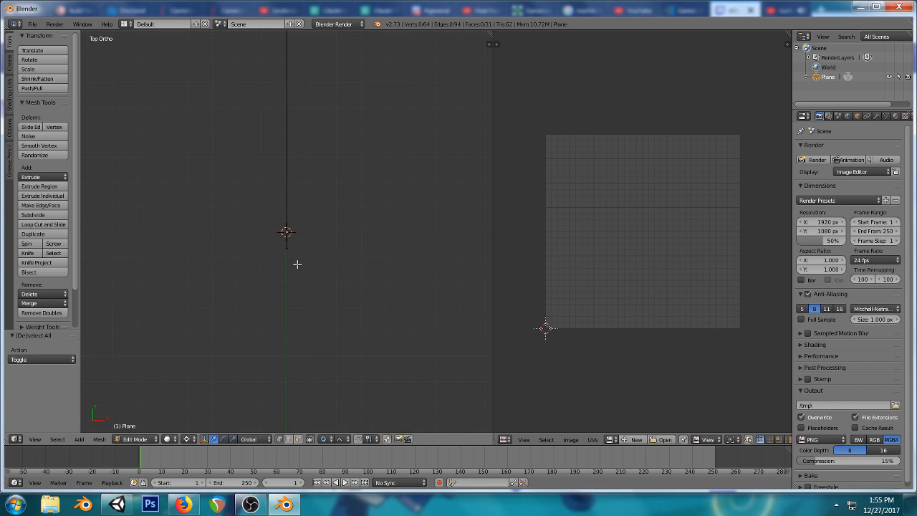
pyautogui.moveTo(296, 263); pyautogui.dragTo(317, 231, button='middle')
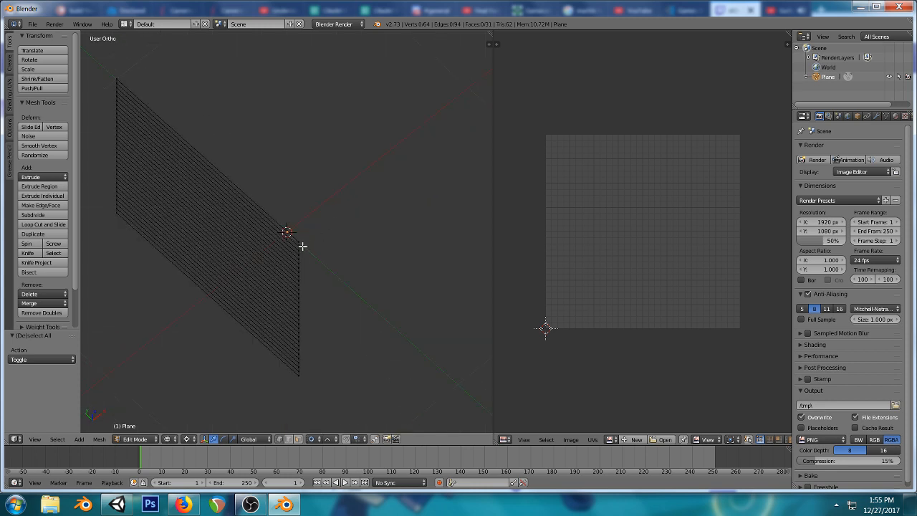
pyautogui.keyDown('alt'); pyautogui.rightClick(301, 247); pyautogui.keyUp('alt')
pyautogui.press('KP_7')
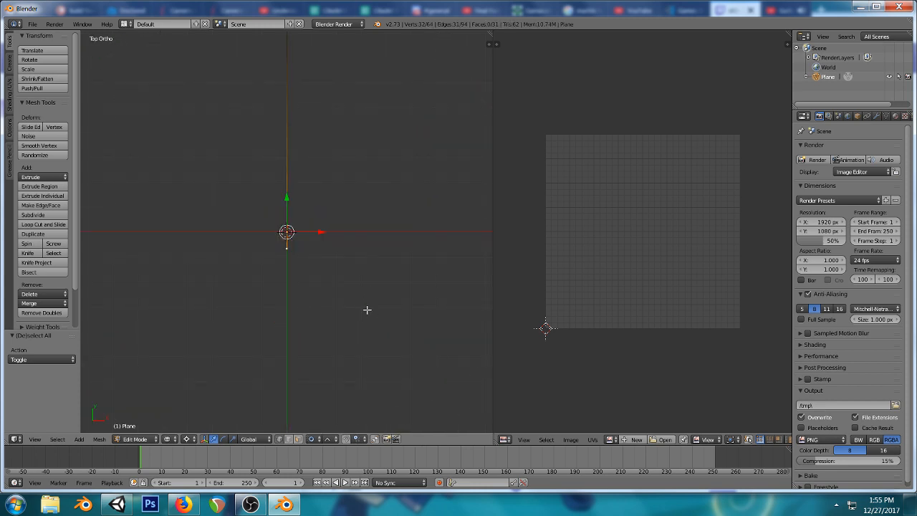
pyautogui.press('g')
pyautogui.press('y')
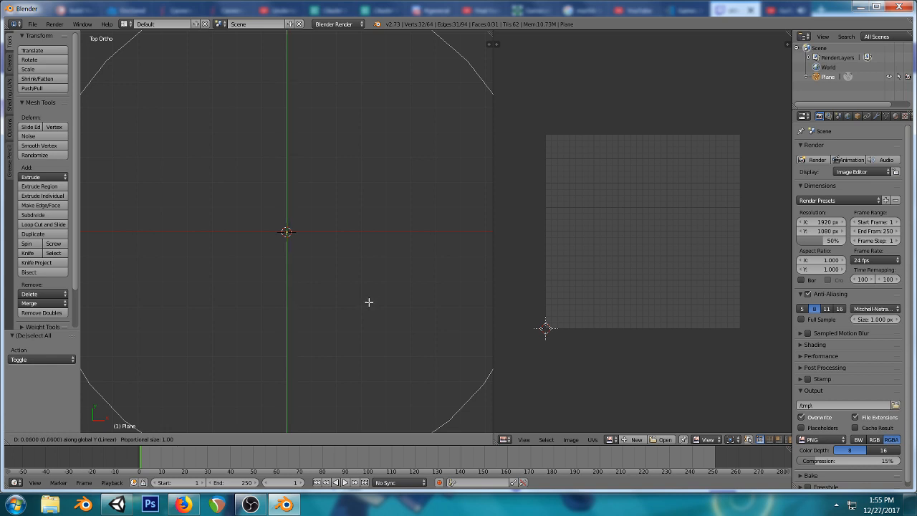
pyautogui.rightClick(369, 302)
# - Align the selected side edge loop with the 3D cursor by scaling it to 0 along Y without proportional editing, and deselect everything
pyautogui.press('s')
pyautogui.press('y')
pyautogui.press('0')
pyautogui.press('Return')
pyautogui.press('a')
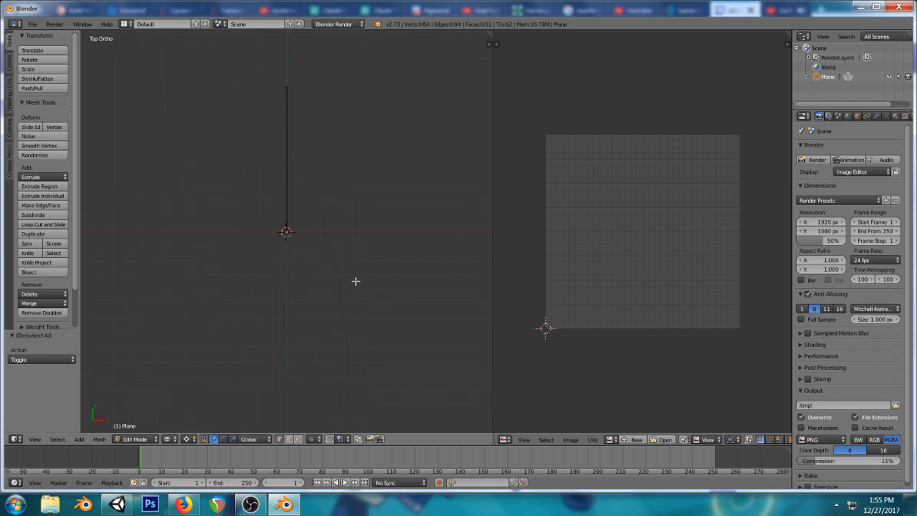
# - Select both vertices of the plane's top edge and rotate it -360° around the 3D cursor in top view with linear proportional editing
pyautogui.moveTo(354, 280); pyautogui.dragTo(389, 173, button='middle')
pyautogui.scroll(3, 213, 159)
pyautogui.rightClick(108, 132)
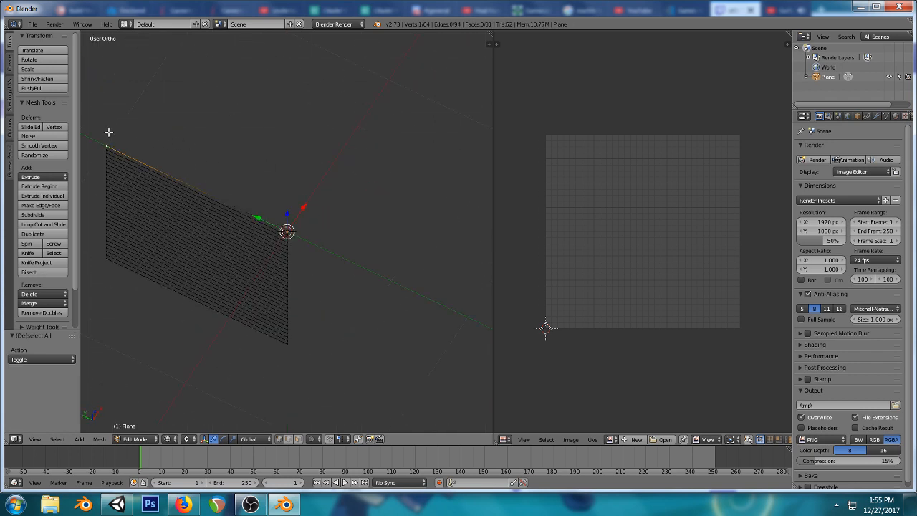
pyautogui.keyDown('shift'); pyautogui.rightClick(301, 227); pyautogui.keyUp('shift')
pyautogui.press('KP_7')
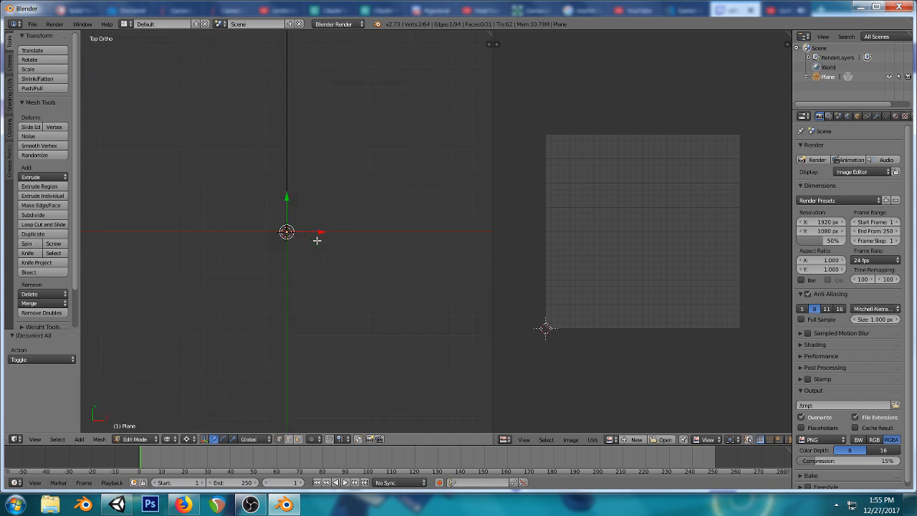
pyautogui.keyDown('shift'); pyautogui.moveTo(325, 96); pyautogui.dragTo(327, 209, button='middle'); pyautogui.keyUp('shift')
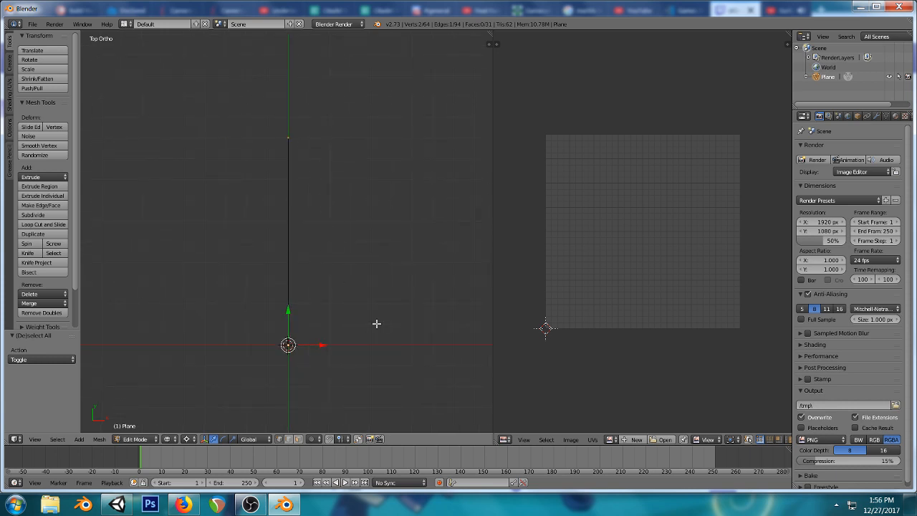
pyautogui.press('r')
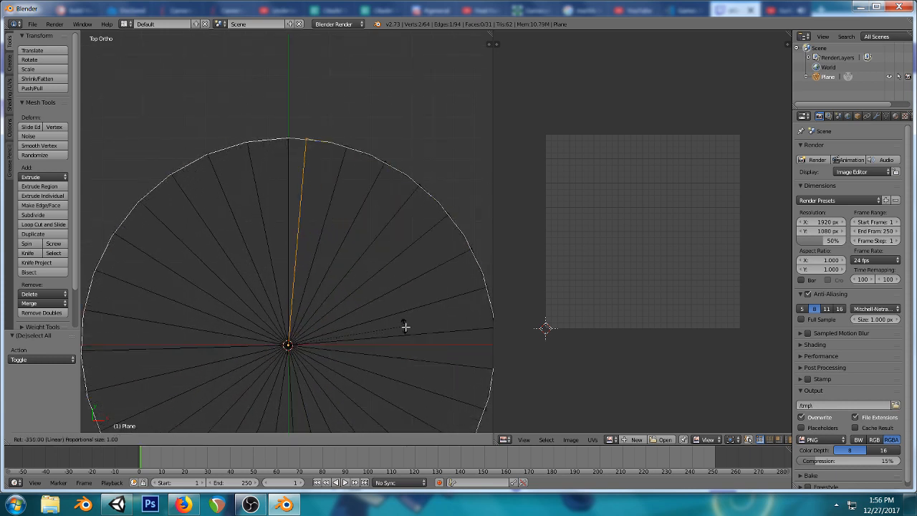
pyautogui.click(405, 314)
# - Flatten the twisted spiral into a disc by scaling the whole mesh to 0 along Z, and clear the selection
pyautogui.press('KP_1')
pyautogui.scroll(-2, 387, 328)
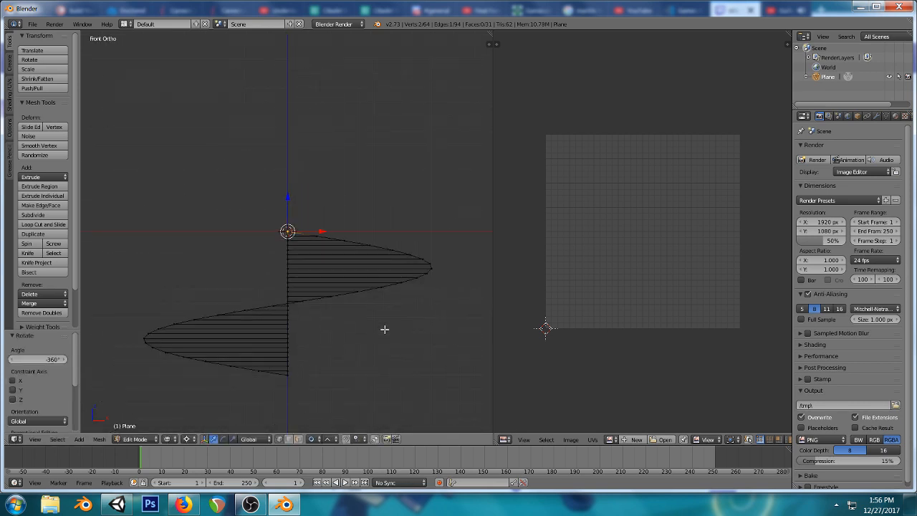
pyautogui.press('a')
pyautogui.press('s')
pyautogui.press('z')
pyautogui.press('0')
pyautogui.press('Return')
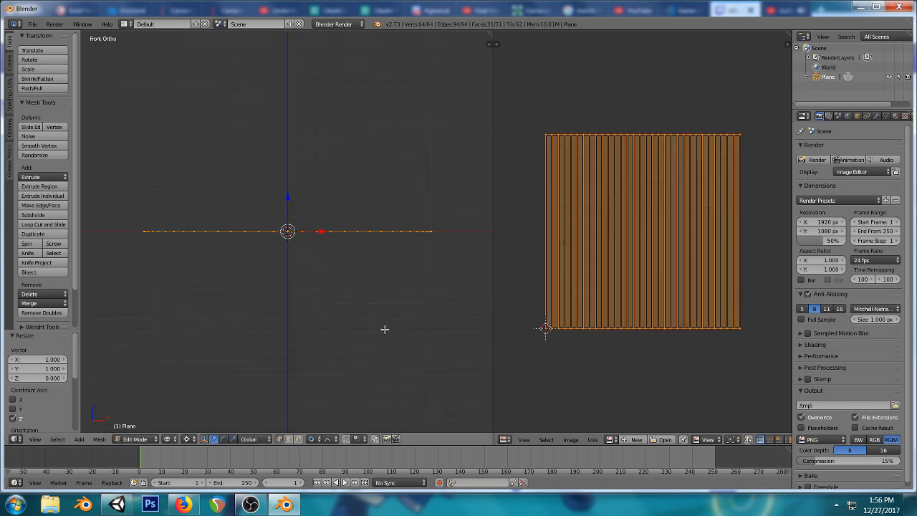
pyautogui.press('a')
pyautogui.press('KP_7')
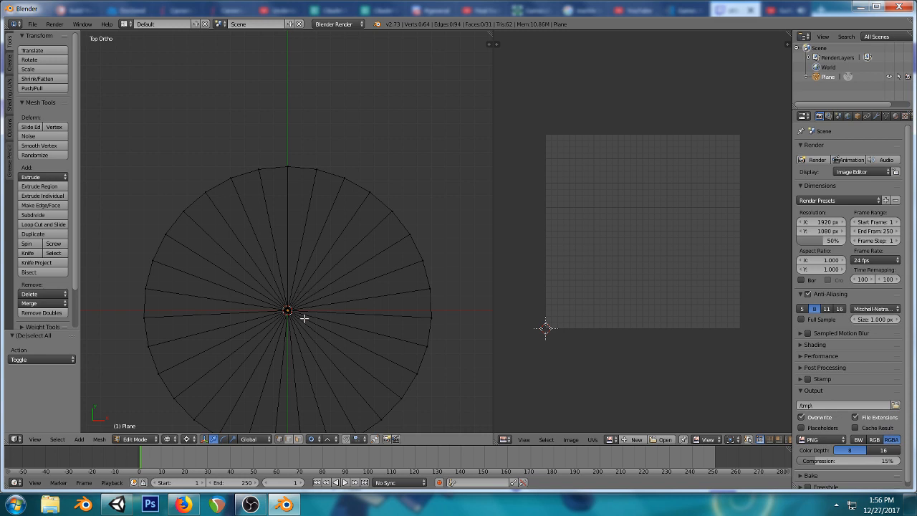
pyautogui.scroll(1, 305, 318)
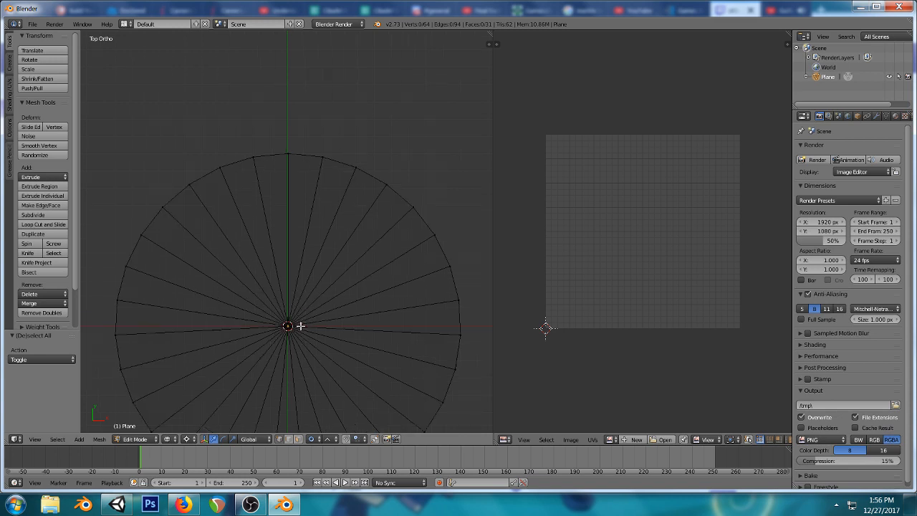
pyautogui.moveTo(304, 332)
pyautogui.keyDown('ctrl'); pyautogui.mouseDown()
pyautogui.moveTo(304, 301)
pyautogui.moveTo(332, 352)
pyautogui.mouseUp(); pyautogui.keyUp('ctrl')
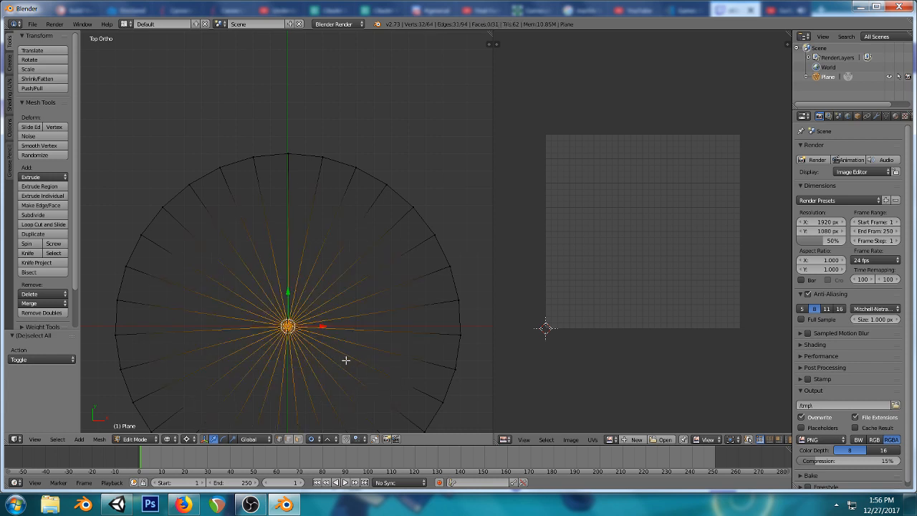
pyautogui.press('s')
pyautogui.rightClick(370, 347)
pyautogui.press('a')
# - Add a circular loop cut to the disc, slid close to its center, and select the whole mesh to check its UVs
pyautogui.hotkey('ctrl', 'r')
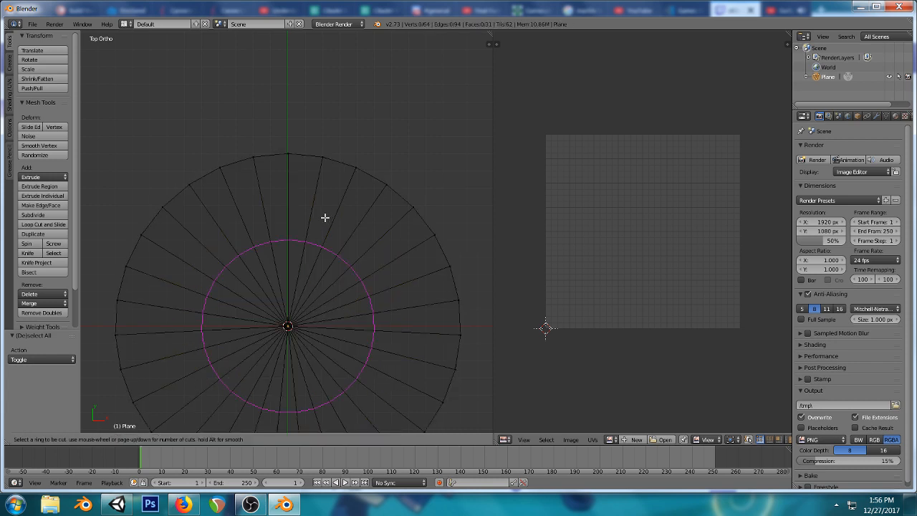
pyautogui.click(325, 217)
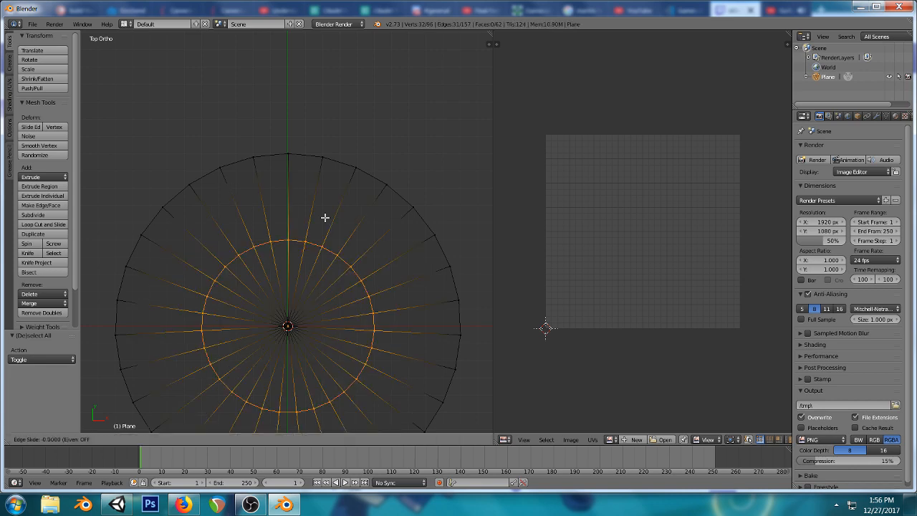
pyautogui.click(306, 280)
pyautogui.press('a')
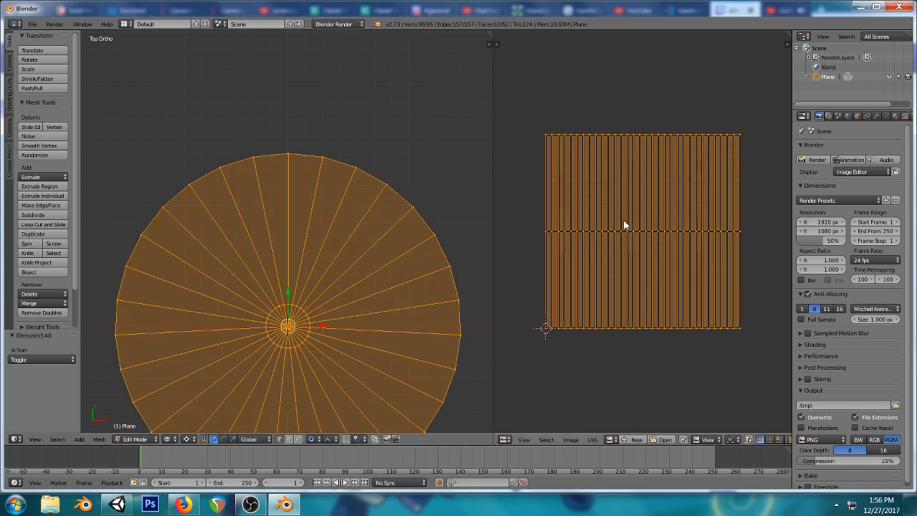
# - Undo the loop cut, the flattening along Z and the full proportional rotation of the top edge
pyautogui.hotkey('ctrl', 'z')
pyautogui.hotkey('ctrl', 'z')
pyautogui.hotkey('ctrl', 'z')
pyautogui.hotkey('ctrl', 'z')
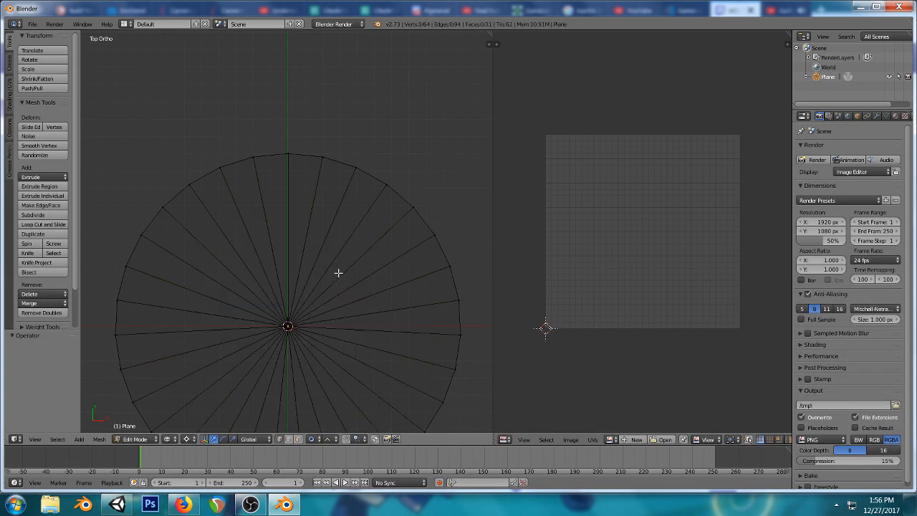
pyautogui.hotkey('ctrl', 'z')
pyautogui.hotkey('ctrl', 'z')
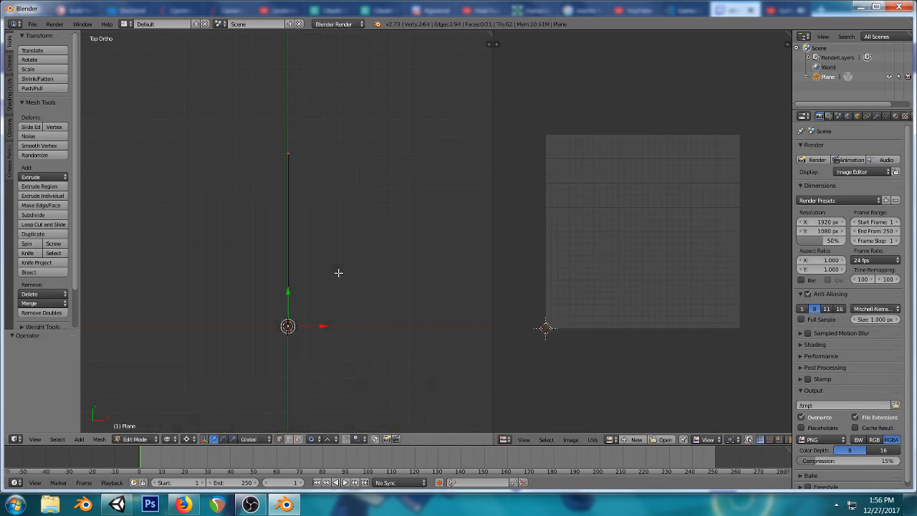
# - Clear the selection and select only the plane's vertical side edge loop at the 3D cursor, seen from top view
pyautogui.press('KP_1')
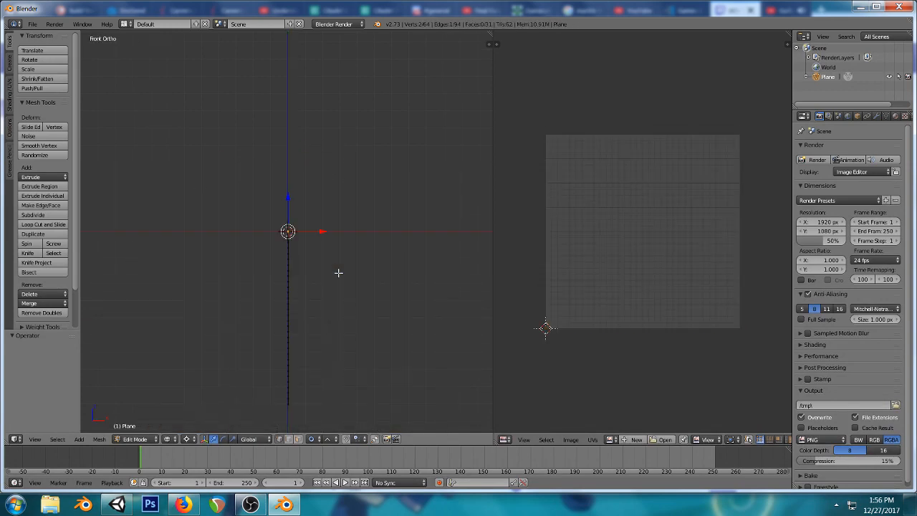
pyautogui.moveTo(337, 272); pyautogui.dragTo(380, 261, button='middle')
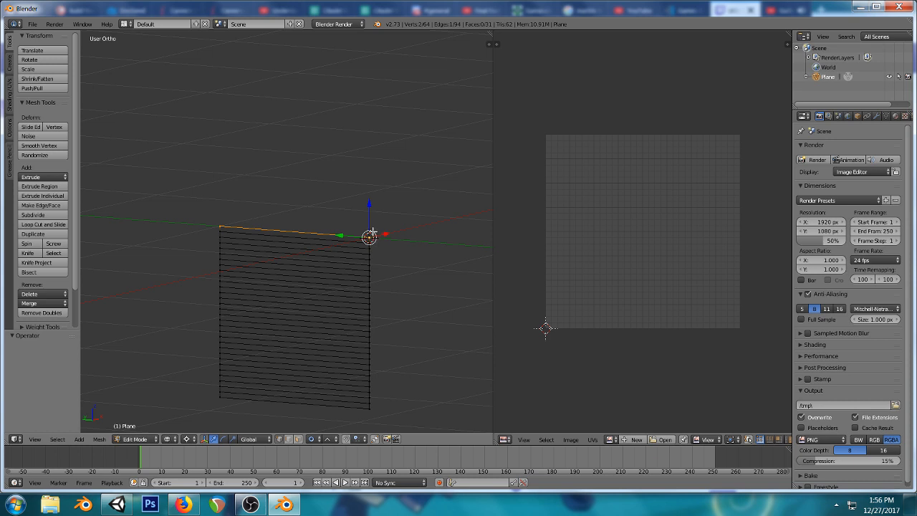
pyautogui.press('a')
pyautogui.keyDown('alt'); pyautogui.rightClick(371, 269); pyautogui.keyUp('alt')
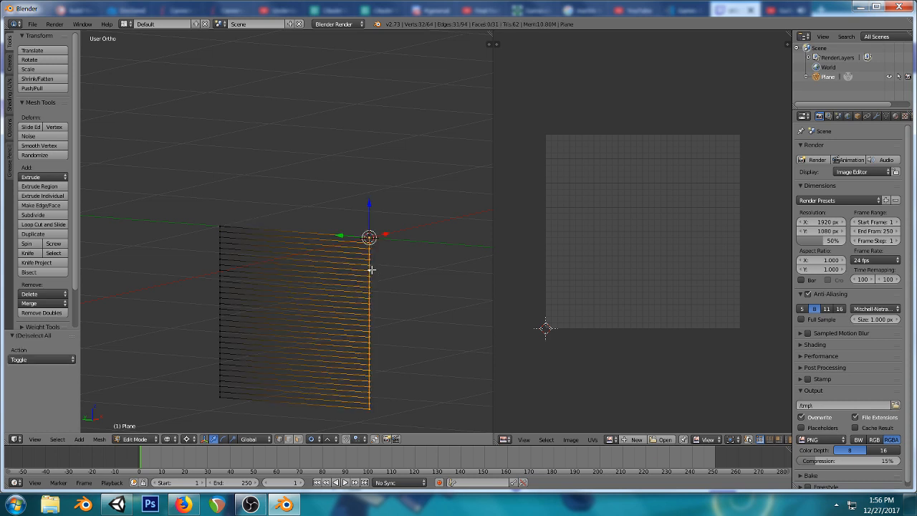
pyautogui.press('KP_7')
pyautogui.press('g')
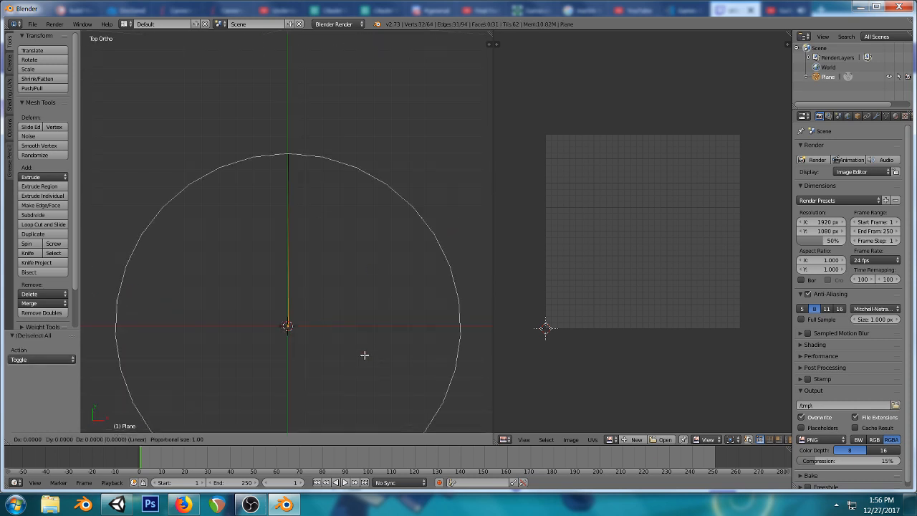
pyautogui.press('y')
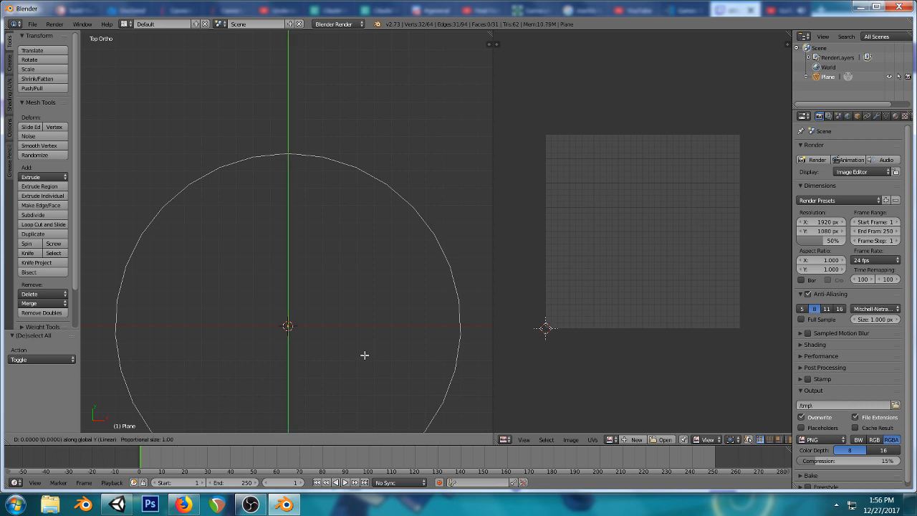
pyautogui.rightClick(365, 355)
# - Move the selected side edge loop 0.1 along Y away from the 3D cursor without proportional editing, and inspect the gap
pyautogui.press('g')
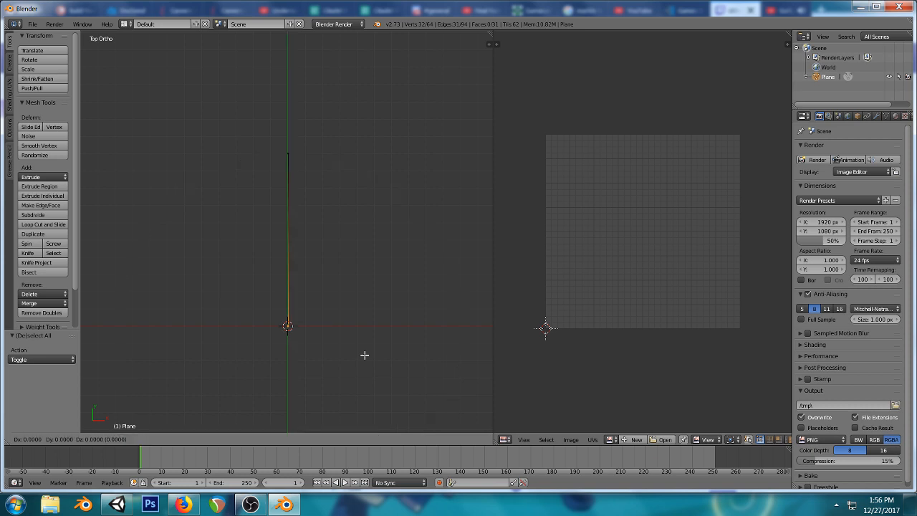
pyautogui.press('y')
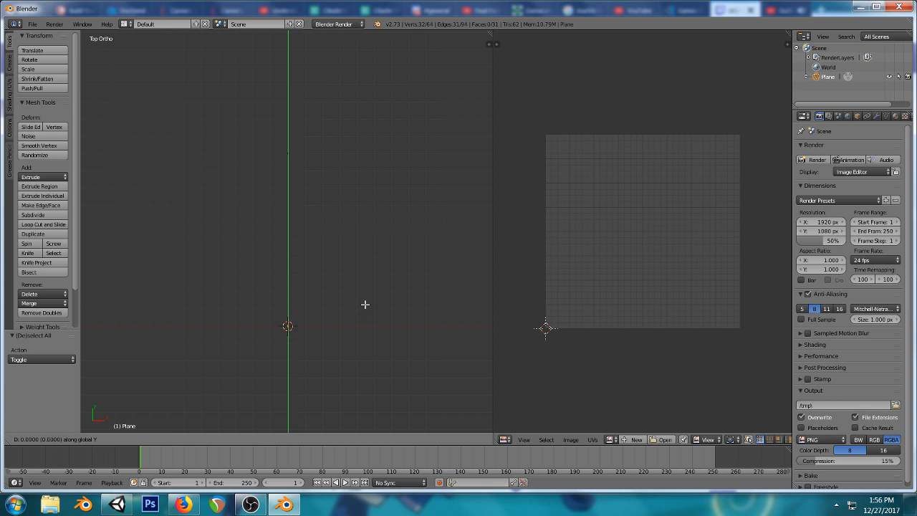
pyautogui.click(362, 340)
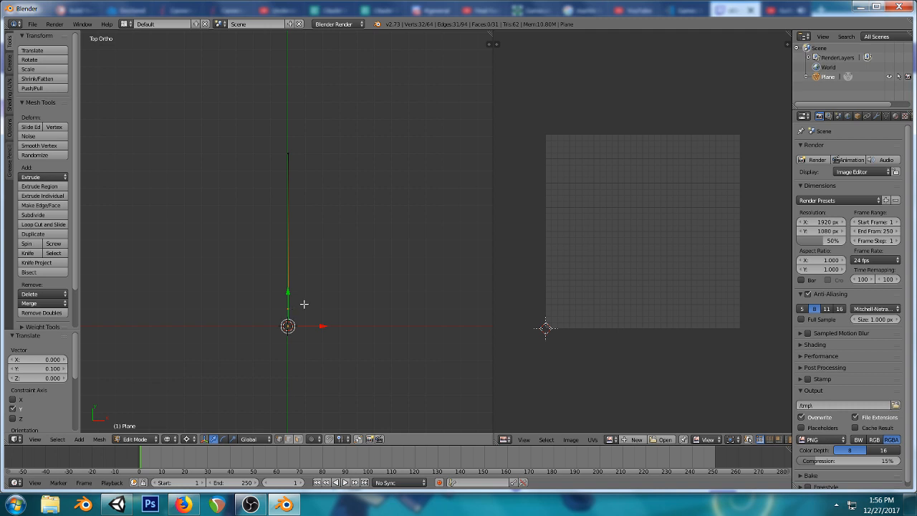
pyautogui.scroll(4, 295, 311)
pyautogui.scroll(-4, 296, 311)
pyautogui.moveTo(298, 307); pyautogui.dragTo(335, 225, button='middle')
# - Move the selected side edge loop another 0.1 along Y away from the 3D cursor, and deselect everything
pyautogui.press('KP_7')
pyautogui.press('a')
pyautogui.press('a')
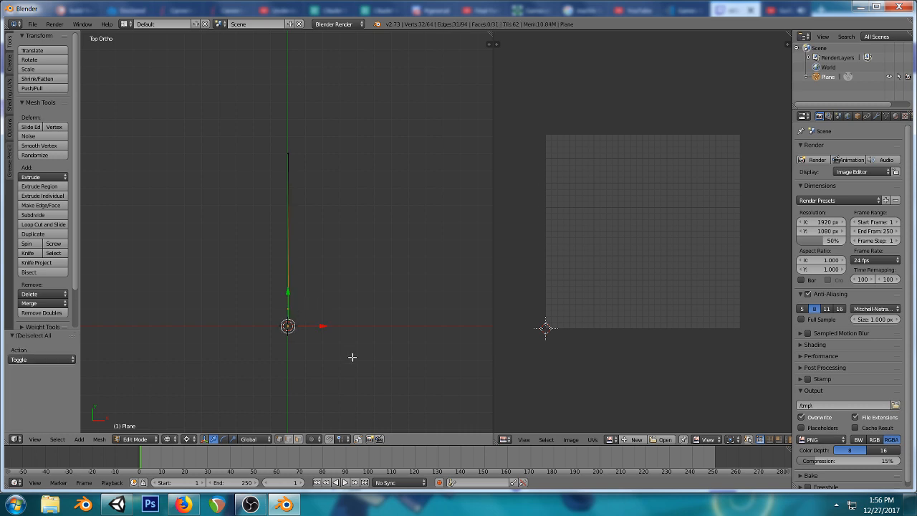
pyautogui.press('e')
pyautogui.press('y')
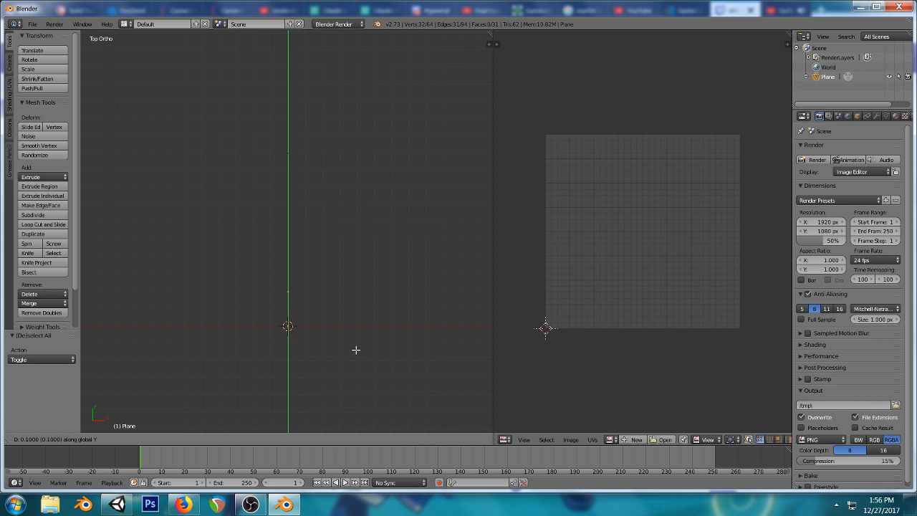
pyautogui.click(356, 350)
pyautogui.press('a')
pyautogui.press('a')
# - Select both vertices of the plane's horizontal end edge and rotate it -360° around the 3D cursor in top view with linear proportional editing
pyautogui.rightClick(288, 151)
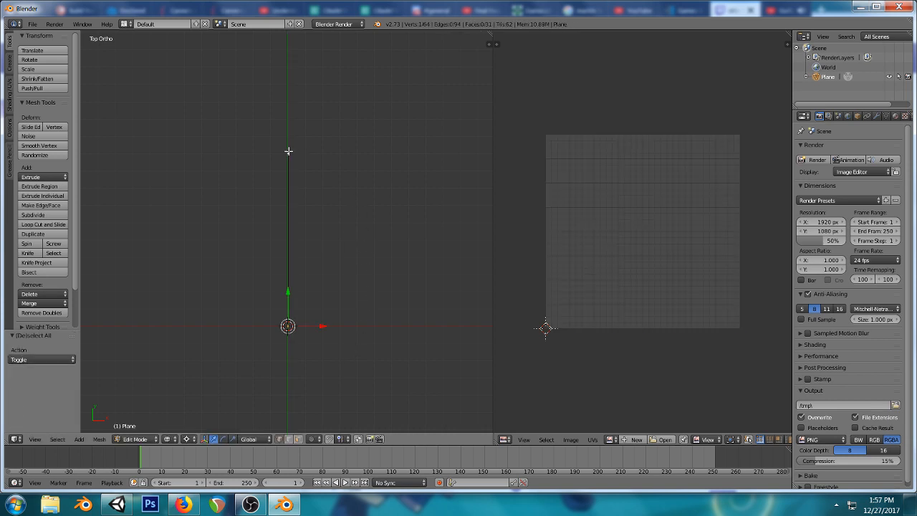
pyautogui.moveTo(288, 151); pyautogui.dragTo(368, 133, button='middle')
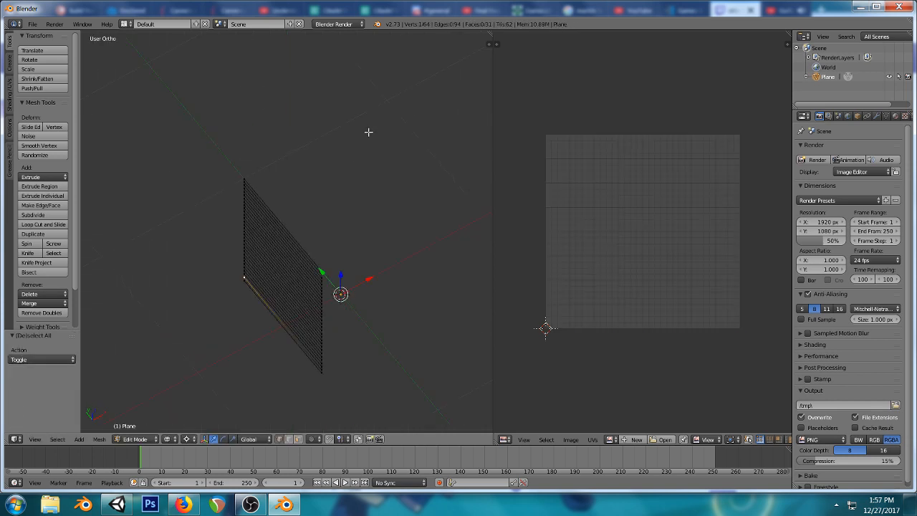
pyautogui.keyDown('shift'); pyautogui.rightClick(323, 271); pyautogui.keyUp('shift')
pyautogui.press('KP_7')
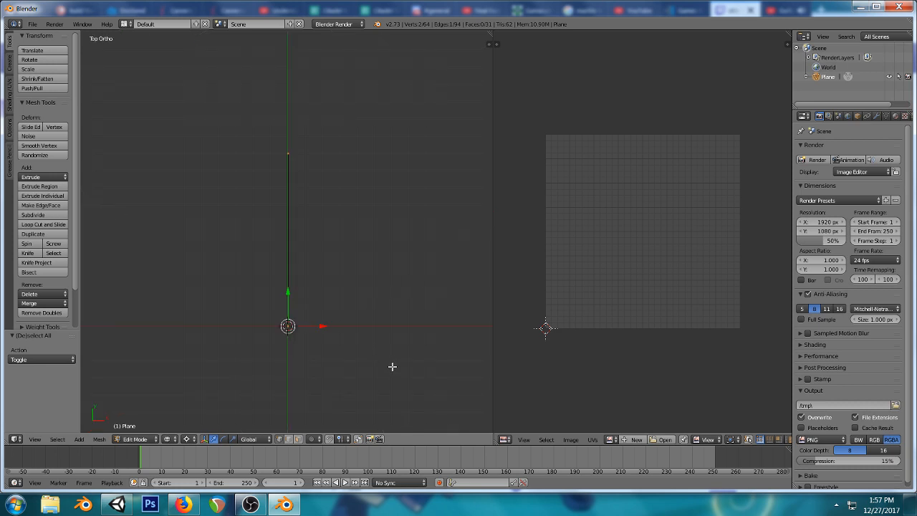
pyautogui.press('o')
pyautogui.press('r')
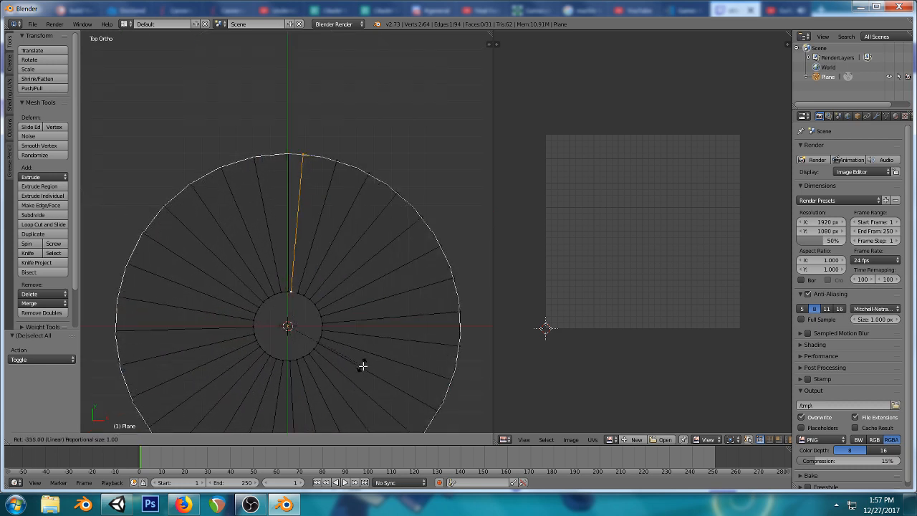
pyautogui.click(370, 360)
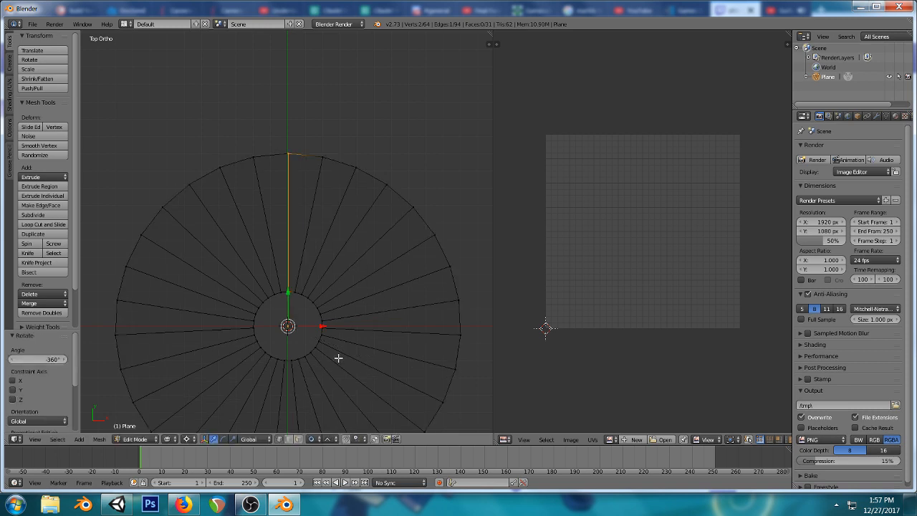
# - Flatten the hollow spiral into a ring by scaling the whole mesh to 0 along Z, and clear the selection
pyautogui.press('KP_1')
pyautogui.press('a')
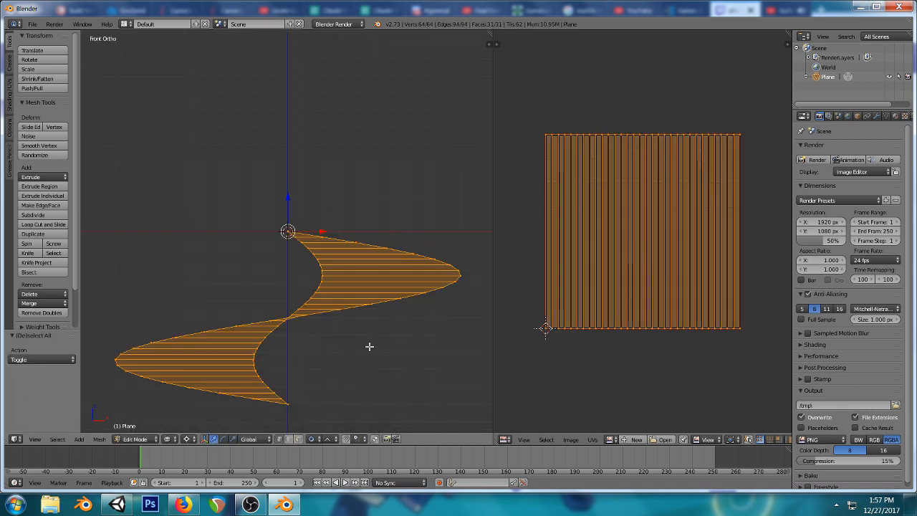
pyautogui.press('s')
pyautogui.press('z')
pyautogui.press('0')
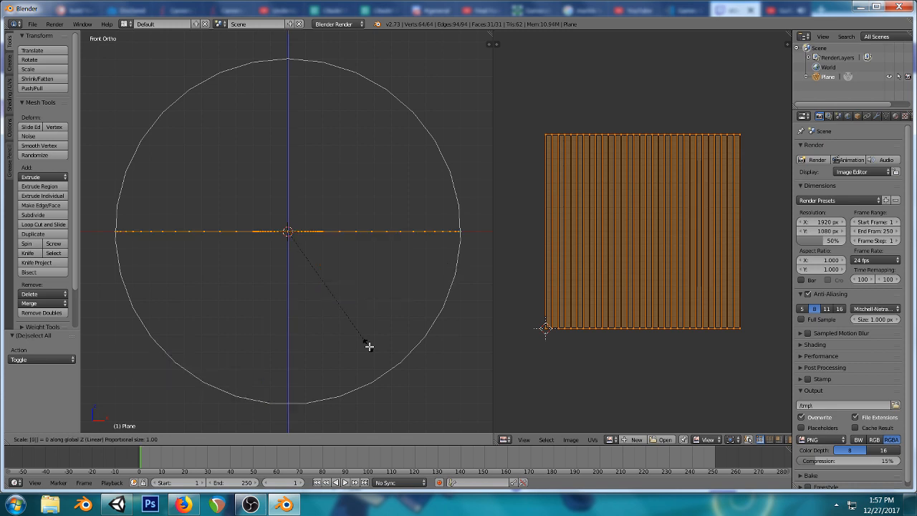
pyautogui.press('Return')
pyautogui.press('a')
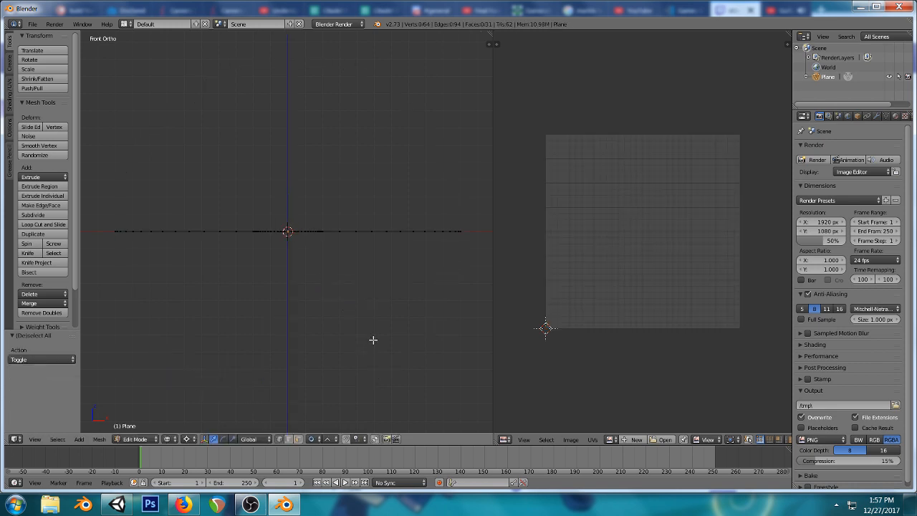
# - Examine the flattened ring in top view and select the whole mesh to compare it with its UV layout
pyautogui.moveTo(373, 338); pyautogui.dragTo(358, 296, button='middle')
pyautogui.press('KP_7')
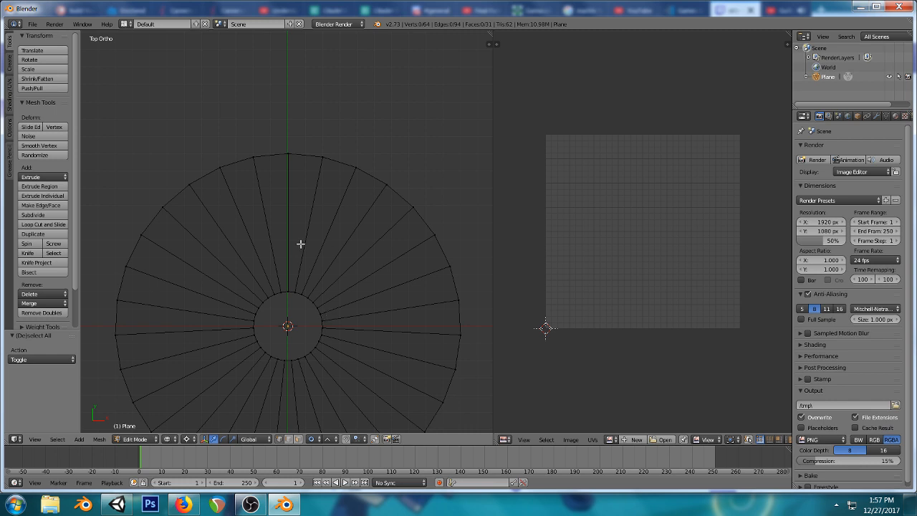
pyautogui.press('a')
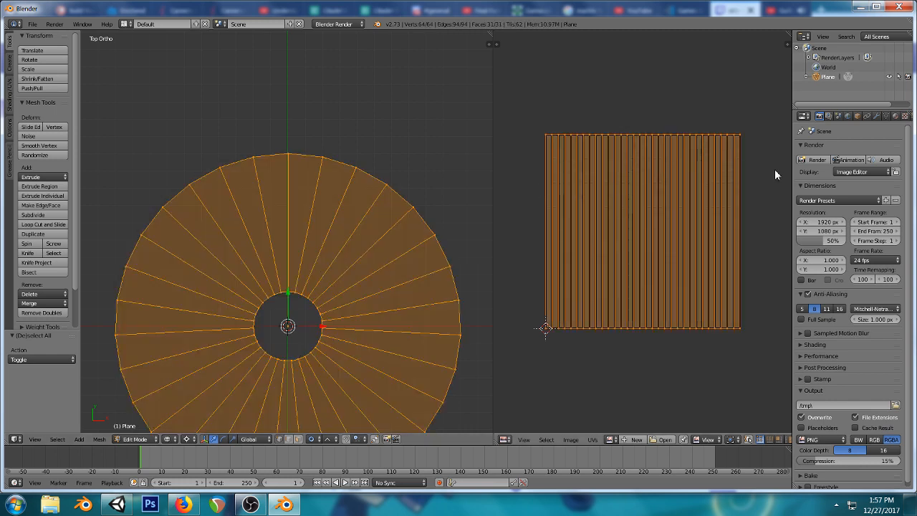
pyautogui.press('s')
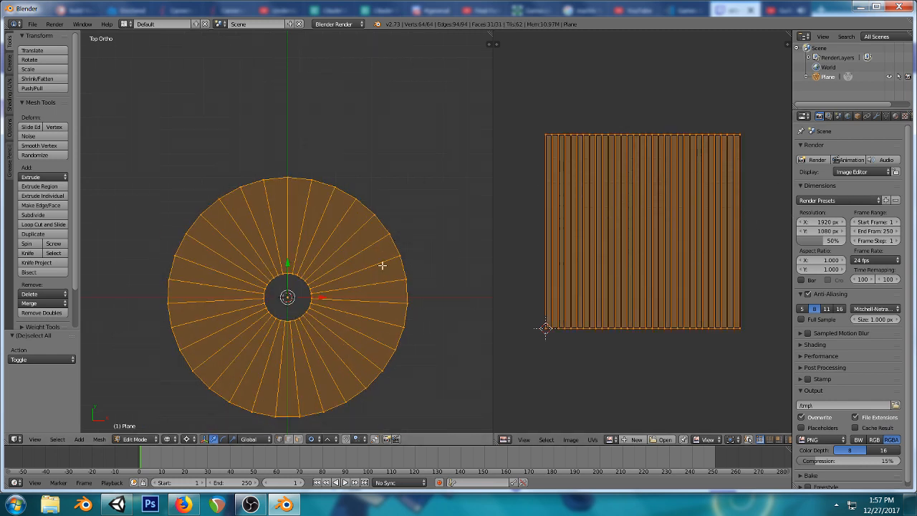
# - Add a 32-vertex circle of radius 1 to the mesh and move it 2.2 along Y, clear of the ring
pyautogui.rightClick(379, 268)
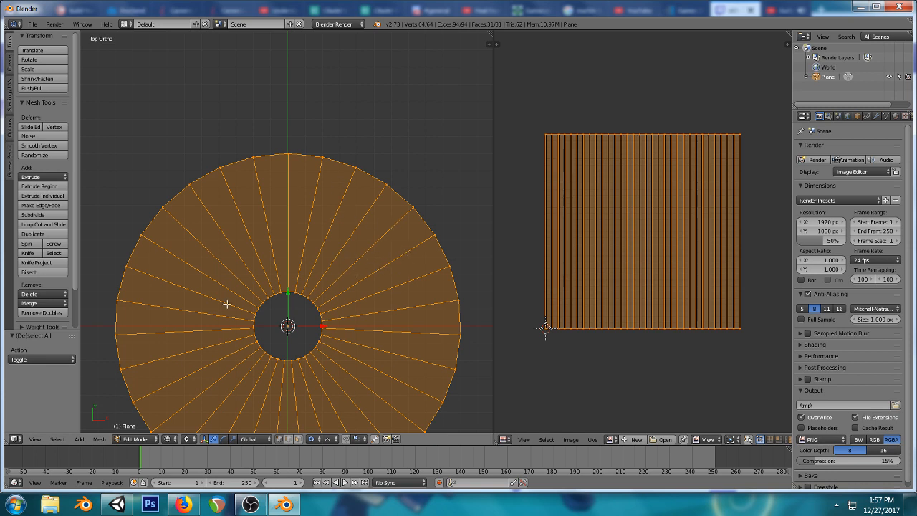
pyautogui.scroll(-3, 312, 267)
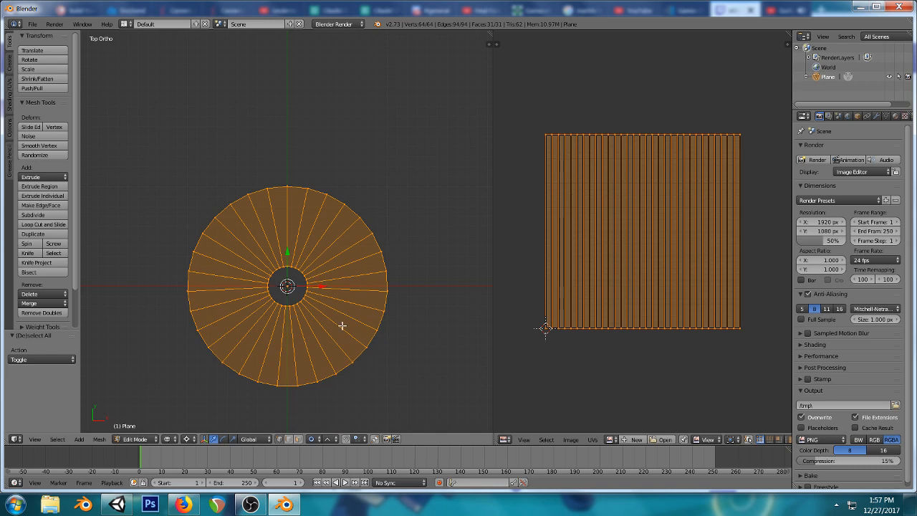
pyautogui.hotkey('shift', 'a')
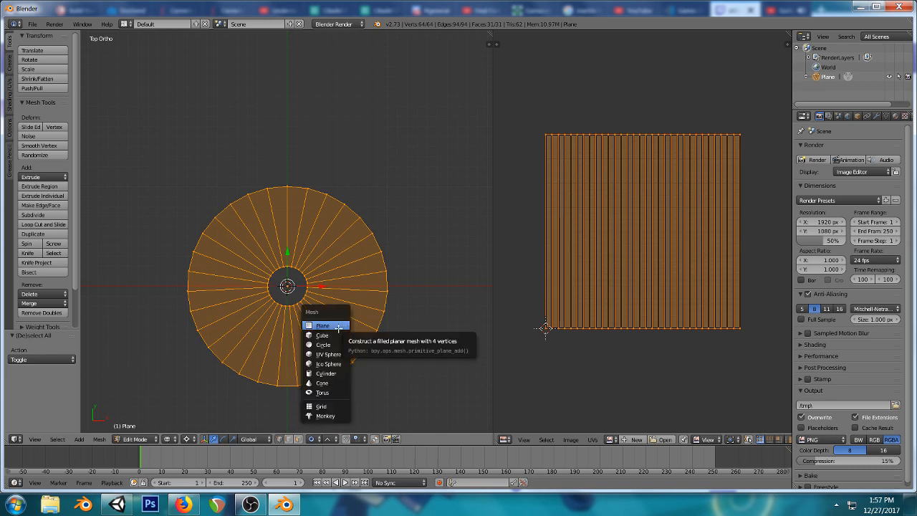
pyautogui.click(335, 344)
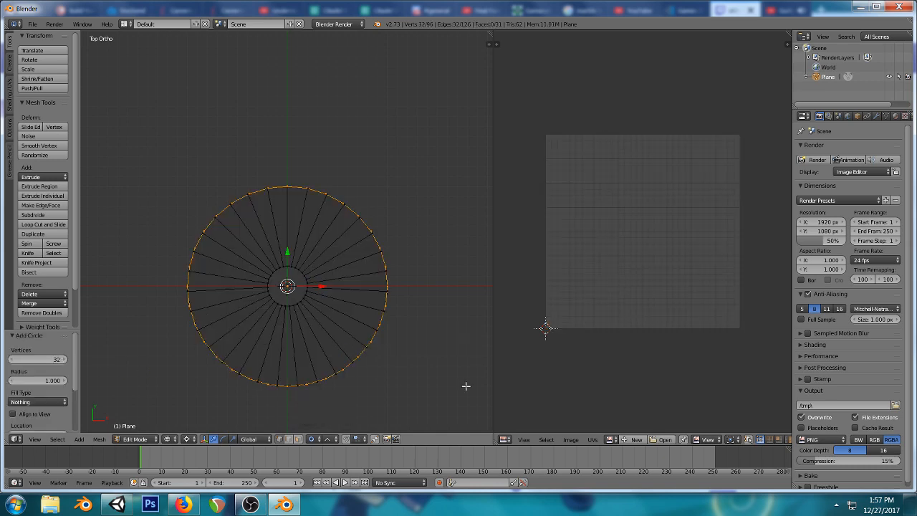
pyautogui.hotkey('shift', 'd')
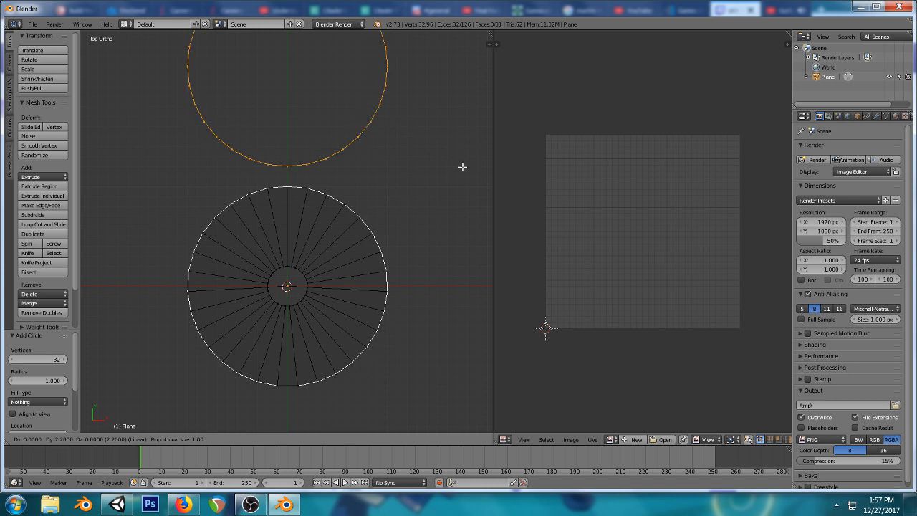
pyautogui.click(462, 166)
pyautogui.keyDown('shift'); pyautogui.moveTo(451, 164); pyautogui.dragTo(436, 274, button='middle'); pyautogui.keyUp('shift')
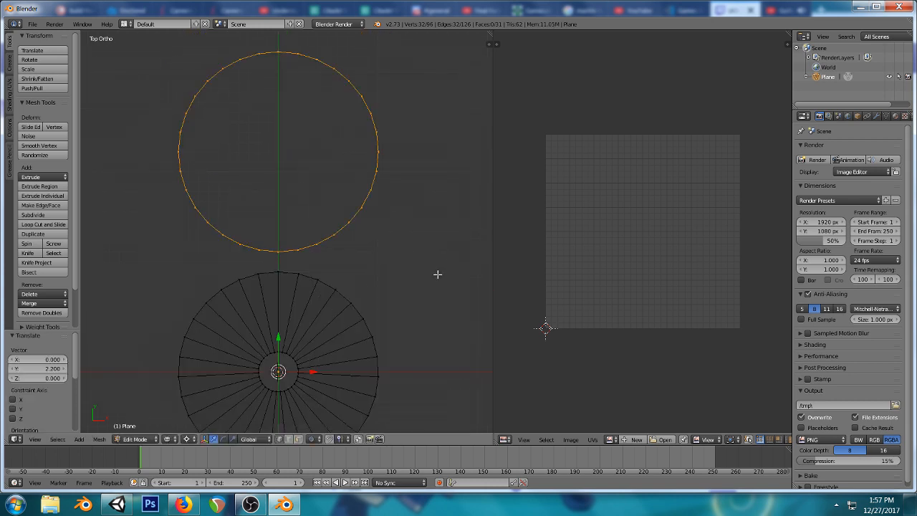
# - Extrude the circle's edges and scale the new loop to 0.2 around the 3D cursor snapped to its center, then deselect everything
pyautogui.press('e')
pyautogui.rightClick(436, 274)
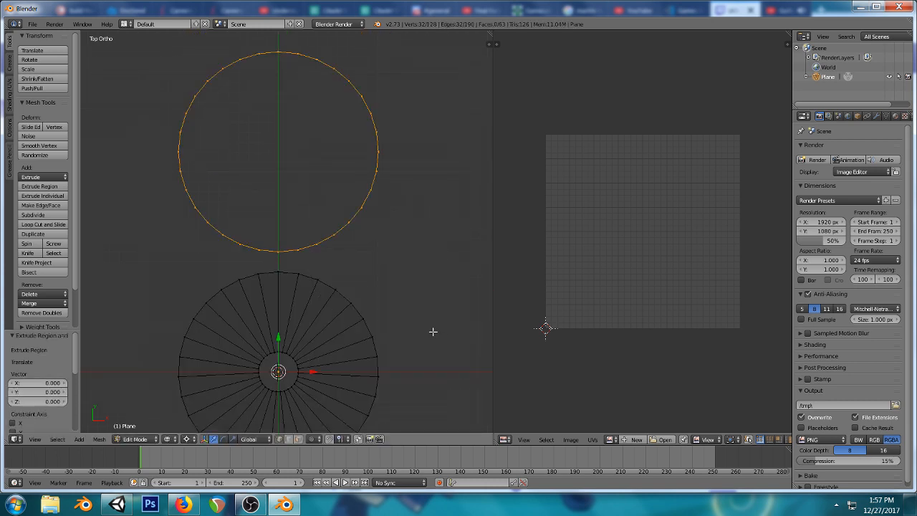
pyautogui.hotkey('shift', 's')
pyautogui.click(432, 326)
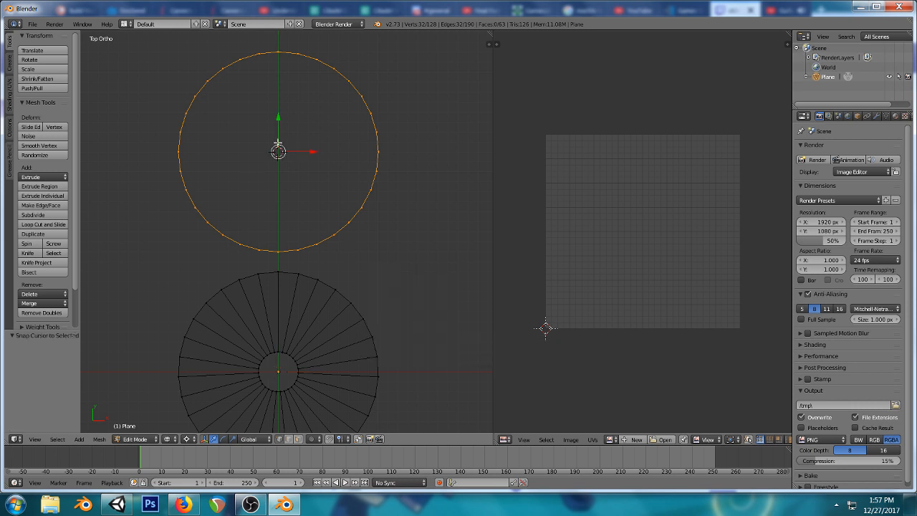
pyautogui.press('s')
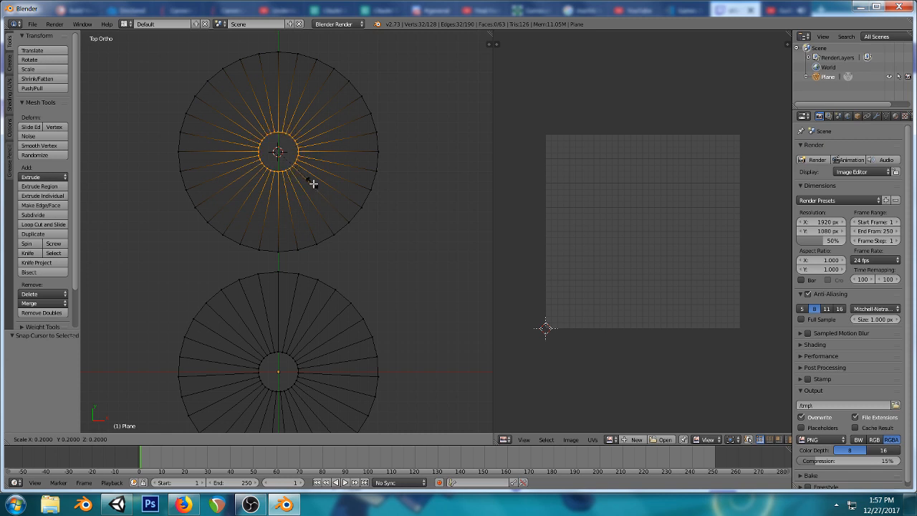
pyautogui.click(313, 183)
pyautogui.press('s')
pyautogui.rightClick(330, 136)
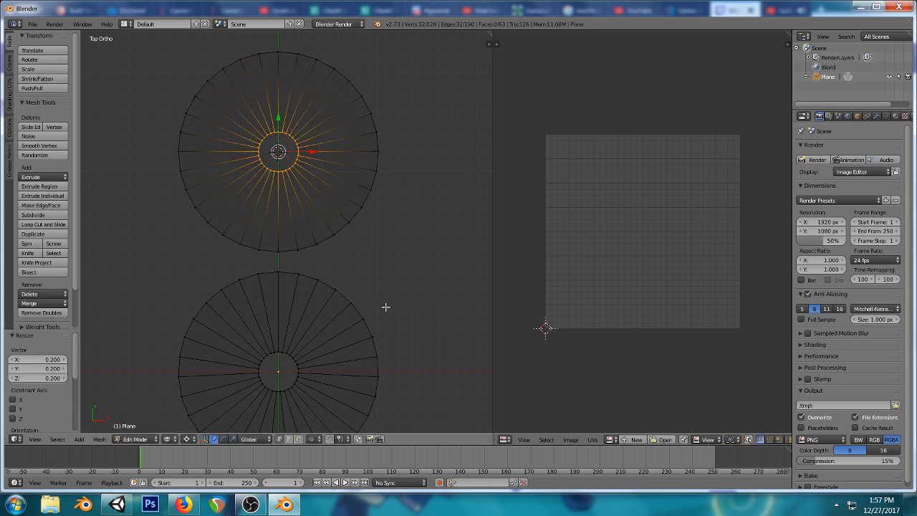
pyautogui.press('a')
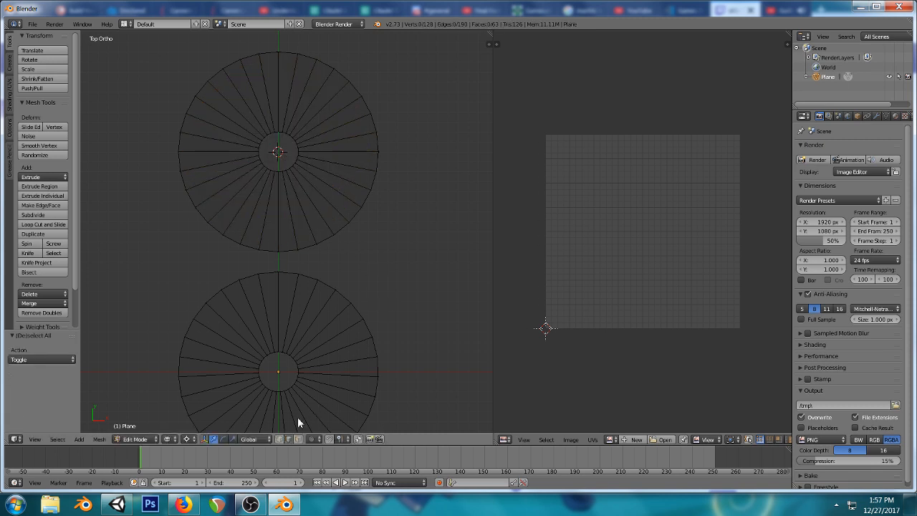
# - Mark the second ring's radial edge along positive X as a seam and clear the selection
pyautogui.rightClick(328, 151)
pyautogui.press('space')
pyautogui.write('mark s')
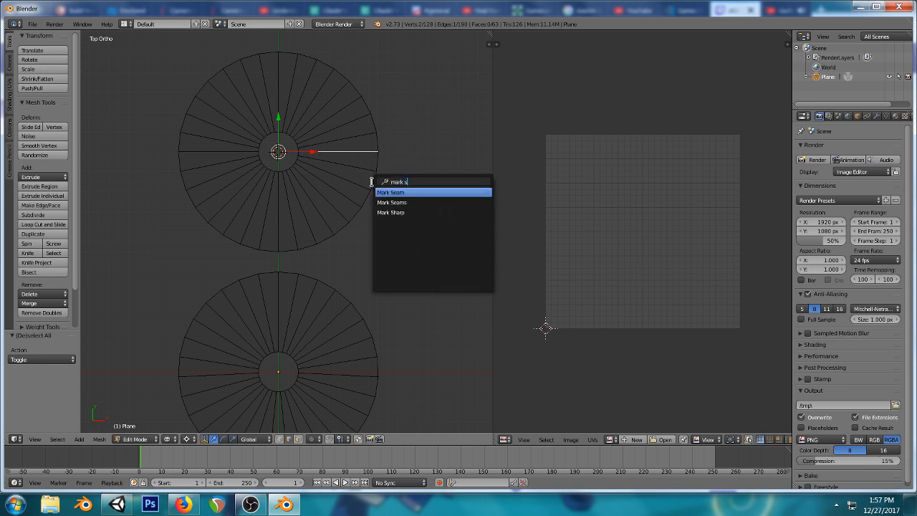
pyautogui.press('Return')
pyautogui.press('a')
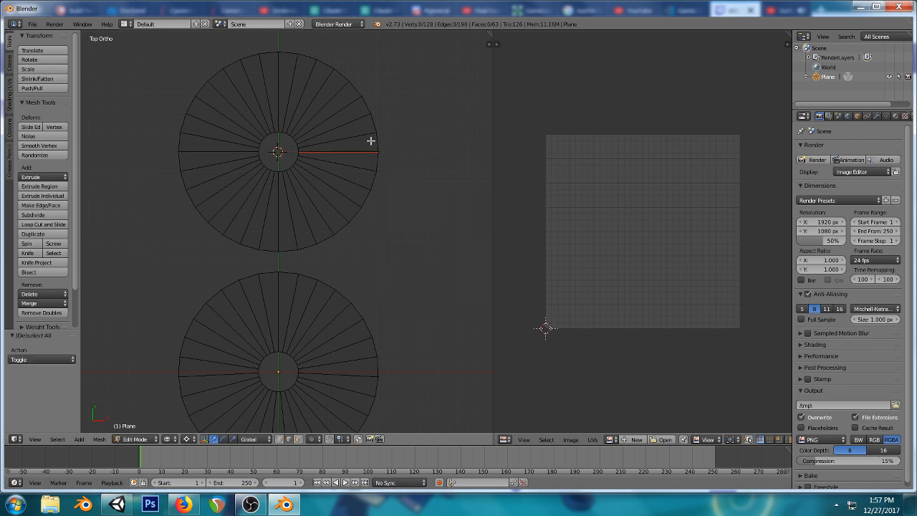
# - Select the whole second ring and unwrap it along its seam
pyautogui.press('l')
pyautogui.press('u')
pyautogui.click(393, 218)
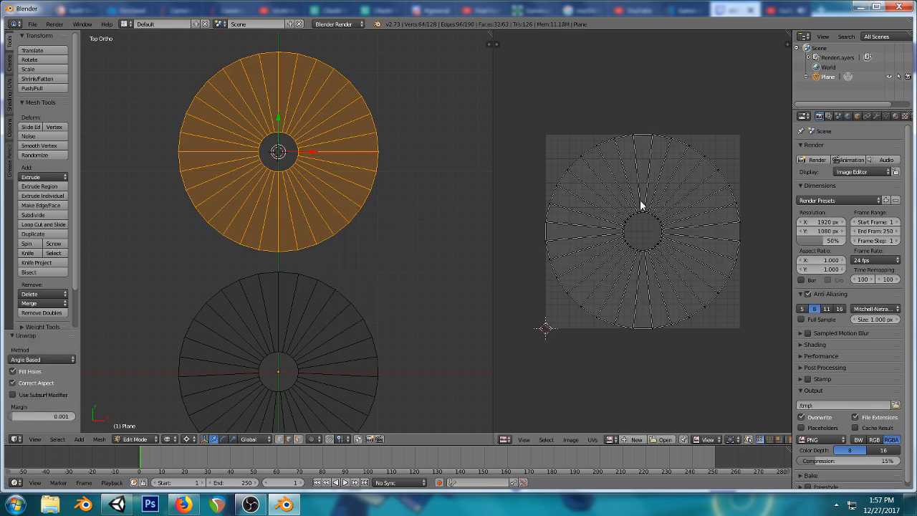
# - Try a Cylinder Projection of the flat second ring's UVs from the front view
pyautogui.press('KP_1')
pyautogui.press('u')
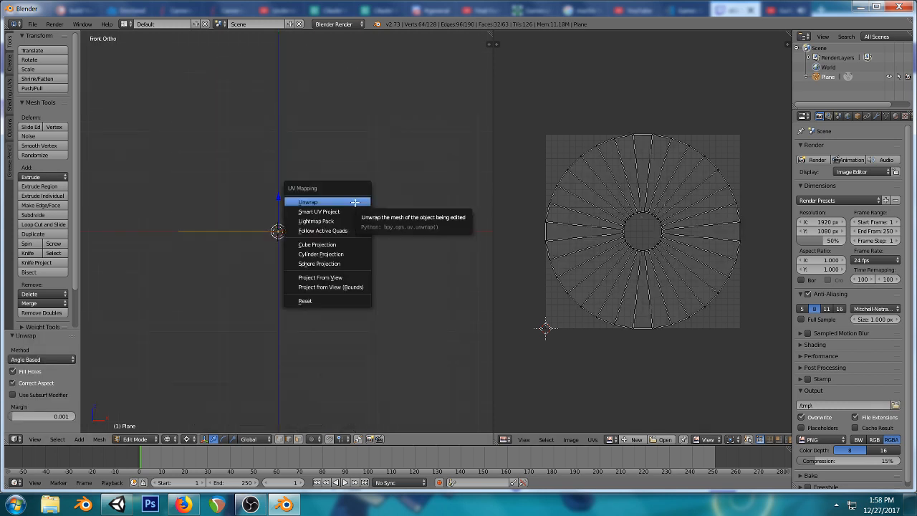
pyautogui.click(342, 255)
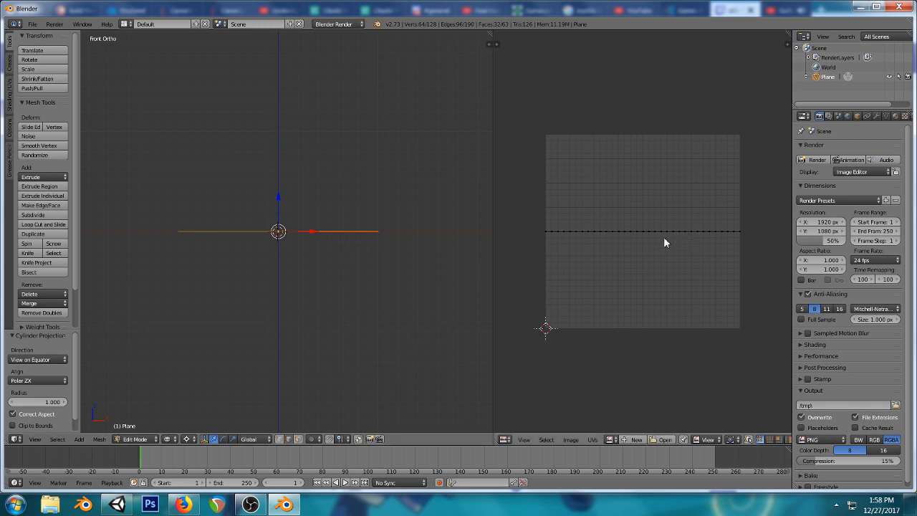
pyautogui.press('KP_7')
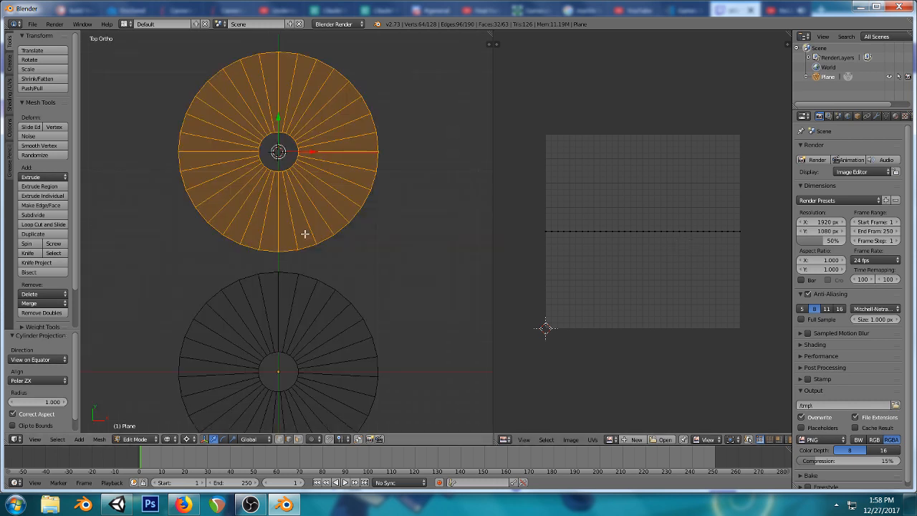
# - Select the second ring's inner edge loop and raise it slightly along Z to form a shallow cone
pyautogui.rightClick(278, 174)
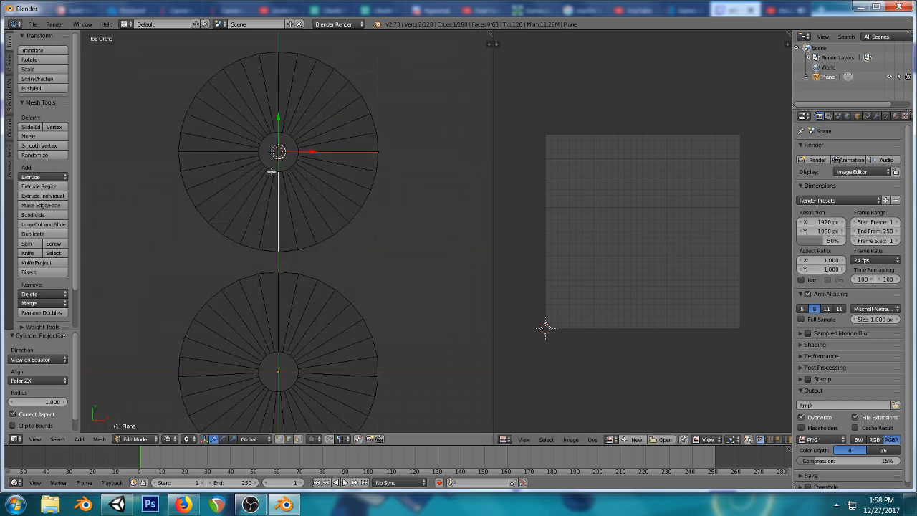
pyautogui.keyDown('alt'); pyautogui.rightClick(272, 172); pyautogui.keyUp('alt')
pyautogui.press('KP_1')
pyautogui.press('g')
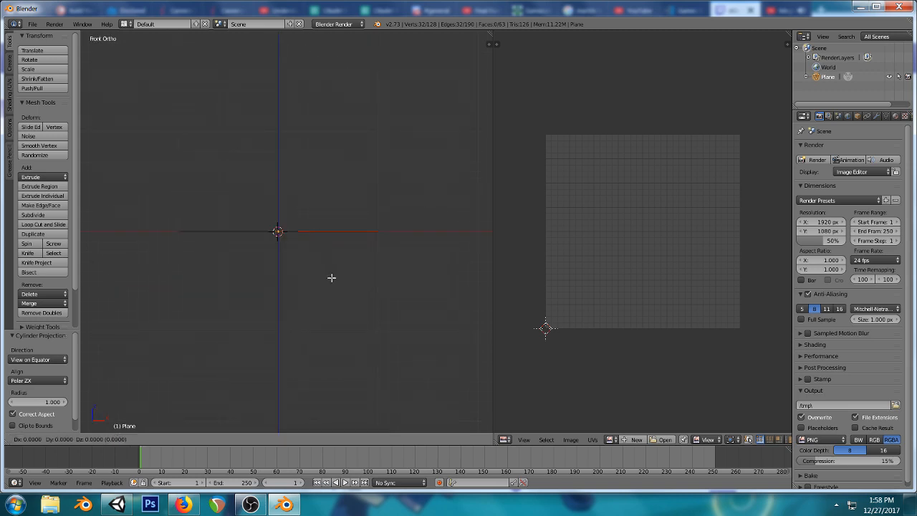
pyautogui.press('z')
pyautogui.click(335, 266)
pyautogui.press('a')
pyautogui.moveTo(347, 198); pyautogui.dragTo(344, 232, button='middle')
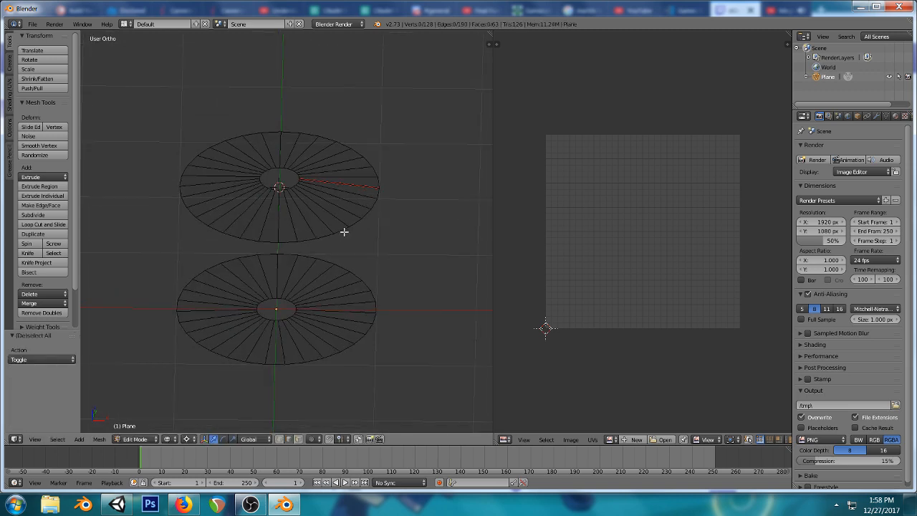
# - Apply Cylinder Projection from the front view to the whole raised ring
pyautogui.press('l')
pyautogui.press('KP_1')
pyautogui.press('u')
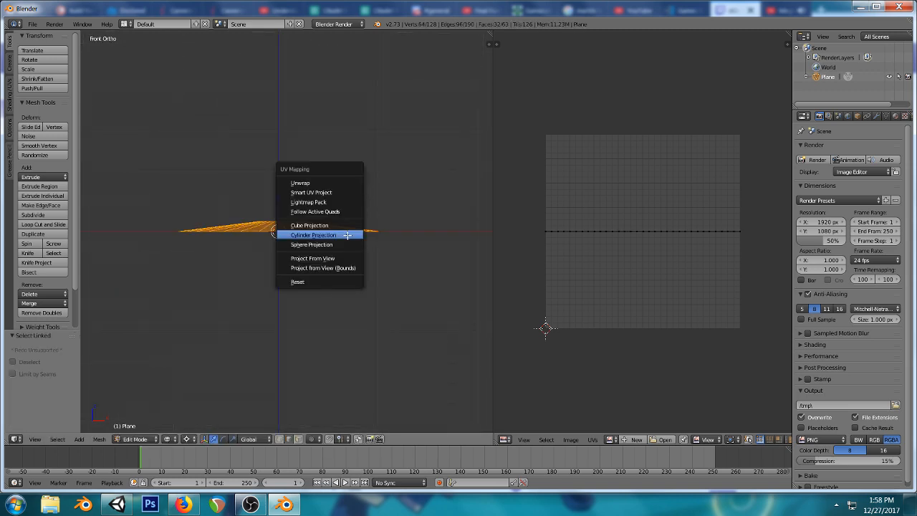
pyautogui.click(347, 234)
pyautogui.press('a')
pyautogui.press('a')
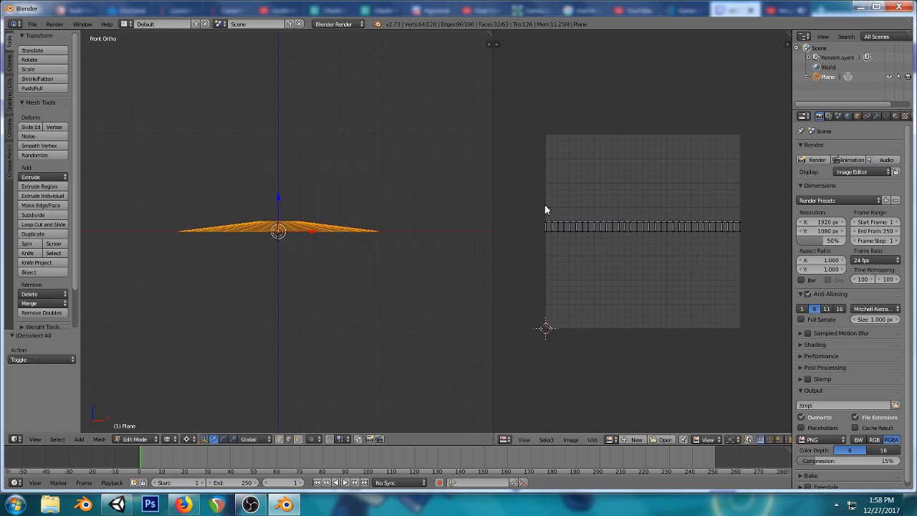
# - Move the upper row of the projected UV strip up along Y to the top edge of the UV square
pyautogui.press('b')
pyautogui.moveTo(522, 197); pyautogui.dragTo(742, 228)
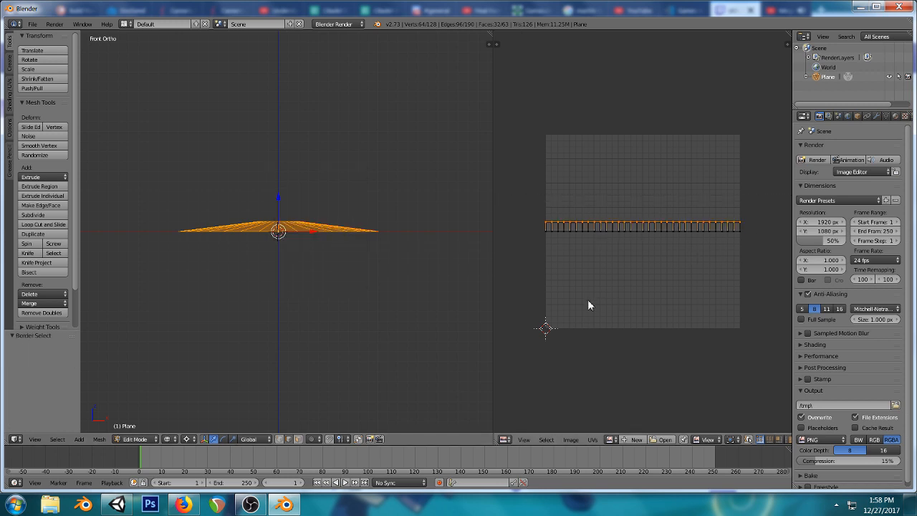
pyautogui.press('y')
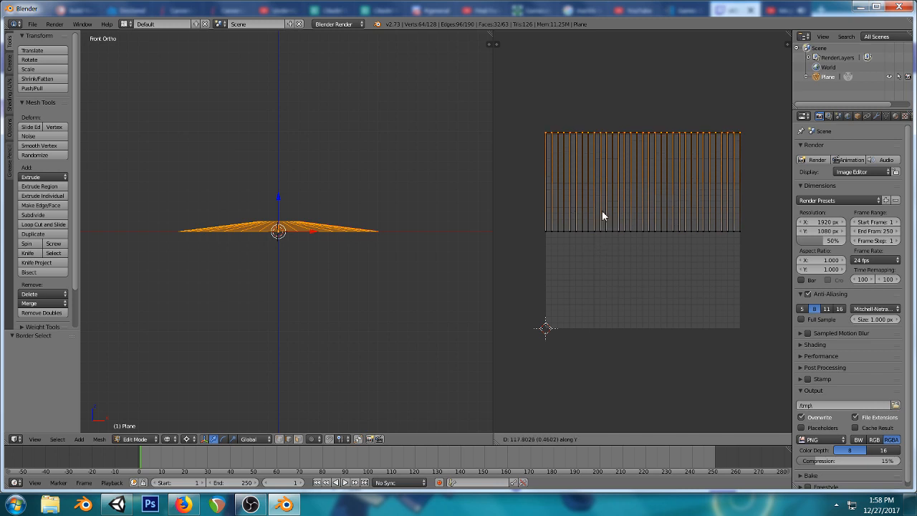
pyautogui.click(603, 214)
# - Move the lower row of the UV strip about 0.49 down along Y to the bottom edge of the UV square
pyautogui.press('a')
pyautogui.press('b')
pyautogui.moveTo(522, 220); pyautogui.dragTo(743, 242)
pyautogui.press('g')
pyautogui.press('y')
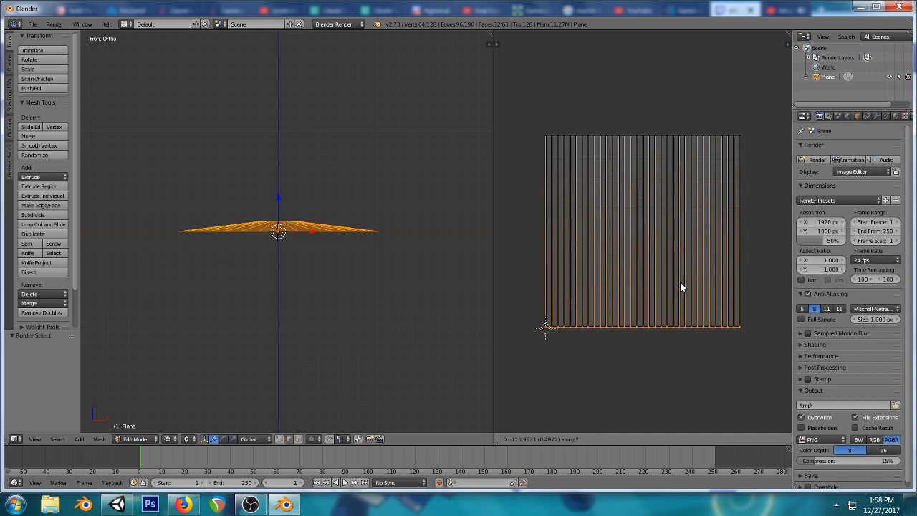
pyautogui.press('a')
# - Select the whole raised second ring and delete its vertices
pyautogui.moveTo(430, 229); pyautogui.dragTo(243, 192, button='middle')
pyautogui.press('a')
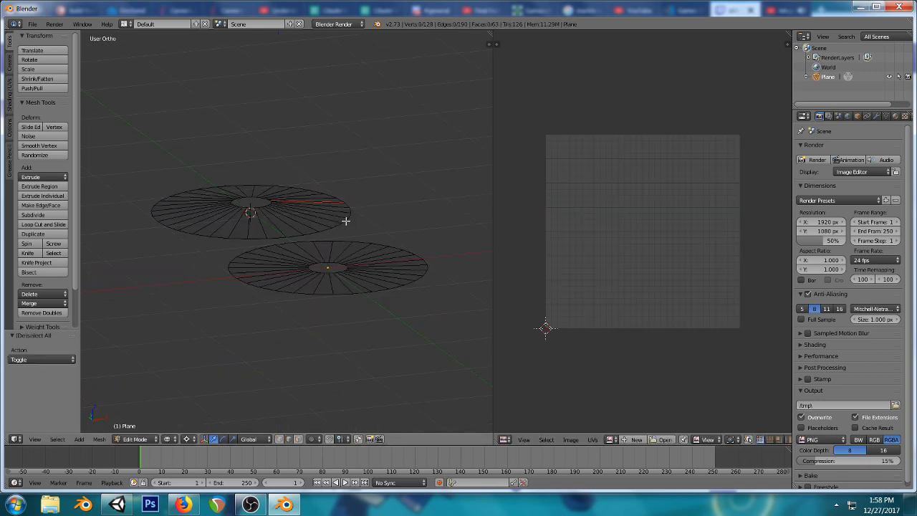
pyautogui.press('l')
pyautogui.press('x')
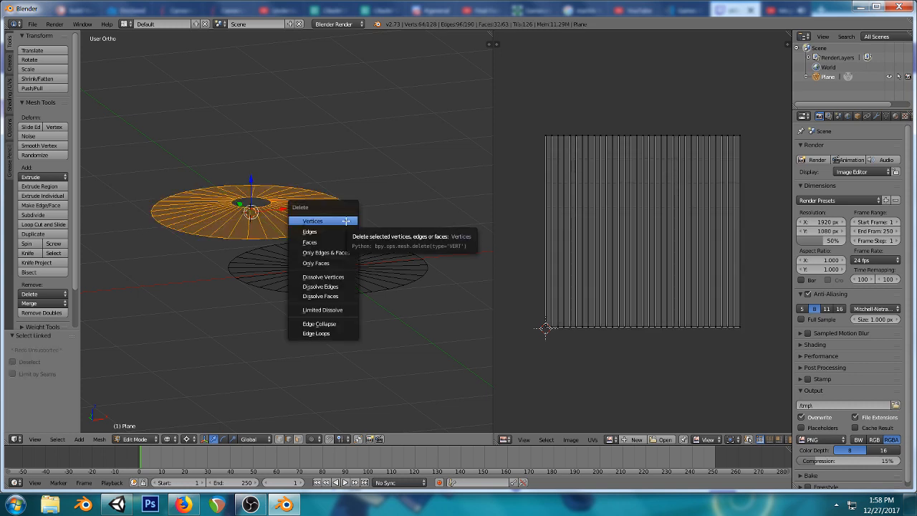
pyautogui.click(346, 221)
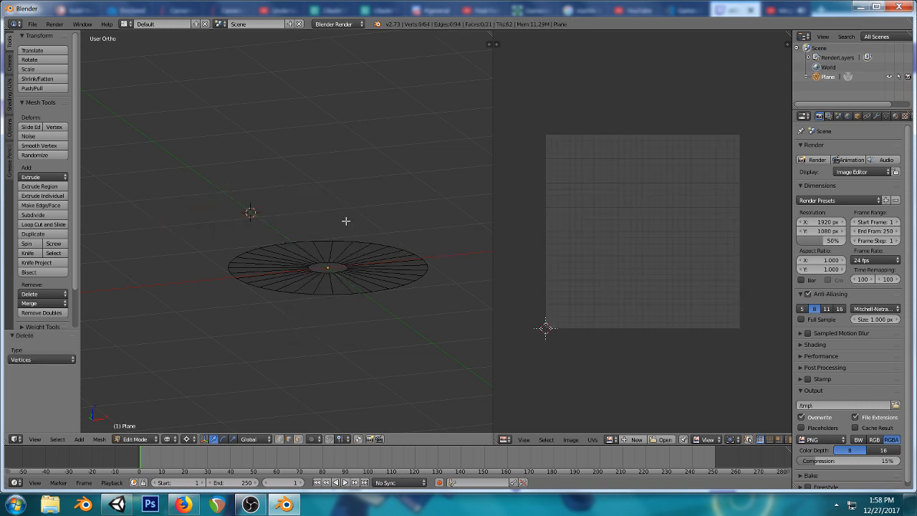
# - Snap the 3D cursor back to the world center in the middle of the remaining ring
pyautogui.press('KP_1')
pyautogui.press('KP_7')
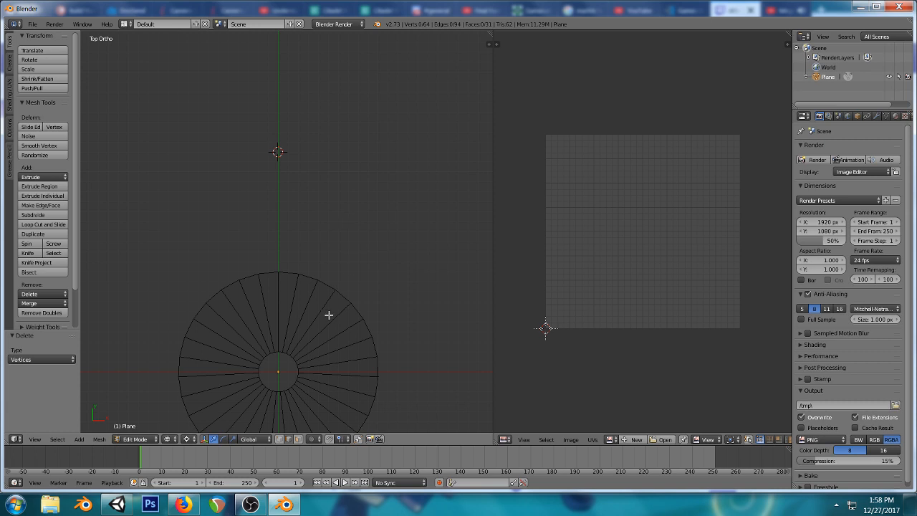
pyautogui.hotkey('shift', 's')
pyautogui.click(363, 304)
pyautogui.hotkey('shift', 's')
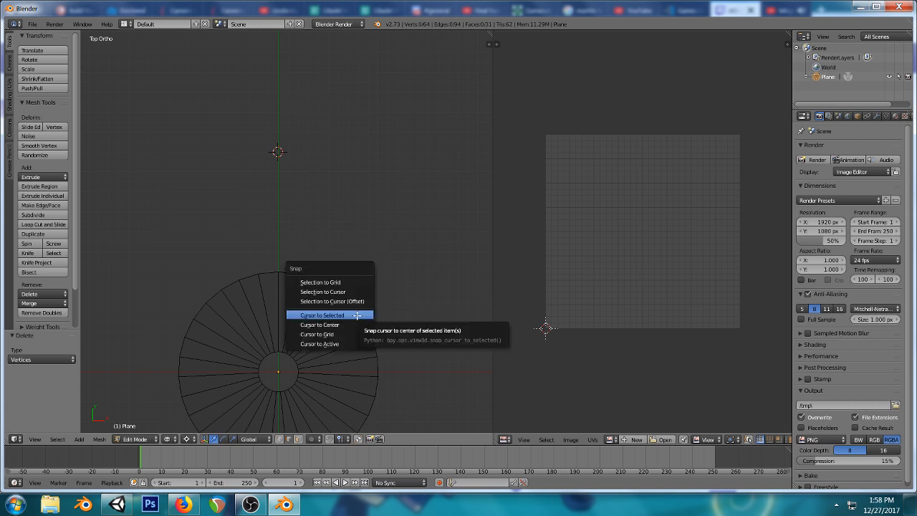
pyautogui.click(341, 325)
pyautogui.keyDown('shift'); pyautogui.moveTo(389, 346); pyautogui.dragTo(348, 224, button='middle'); pyautogui.keyUp('shift')
pyautogui.press('KP_1')
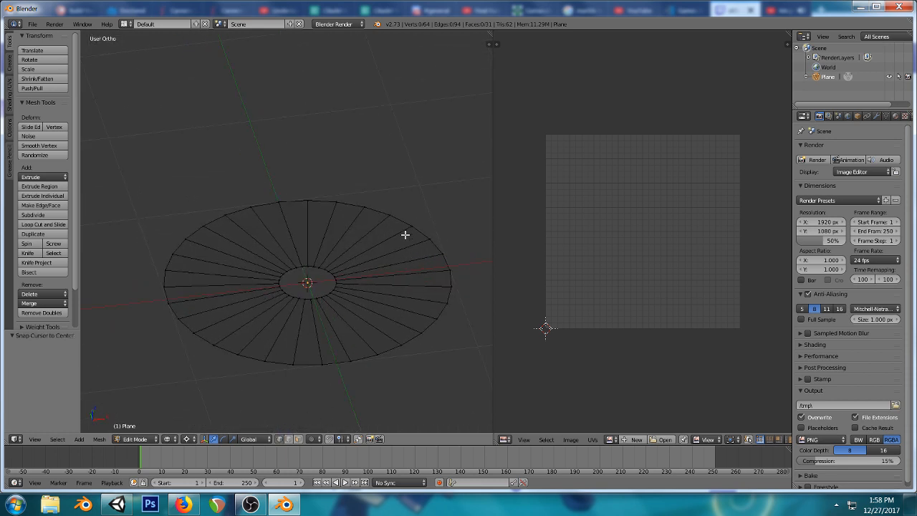
# - Select the whole remaining ring and inspect its shape from several angles against its square UV layout
pyautogui.press('a')
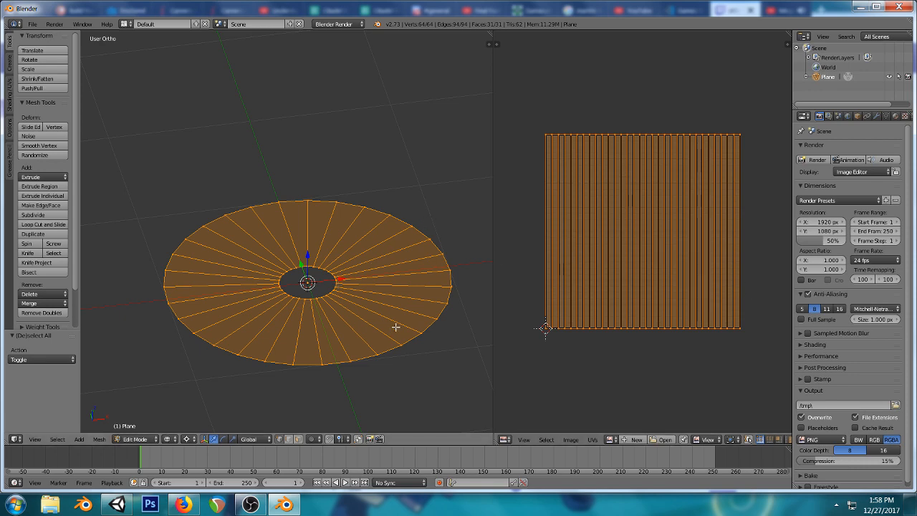
pyautogui.press('KP_1')
pyautogui.moveTo(335, 219); pyautogui.dragTo(354, 242, button='middle')
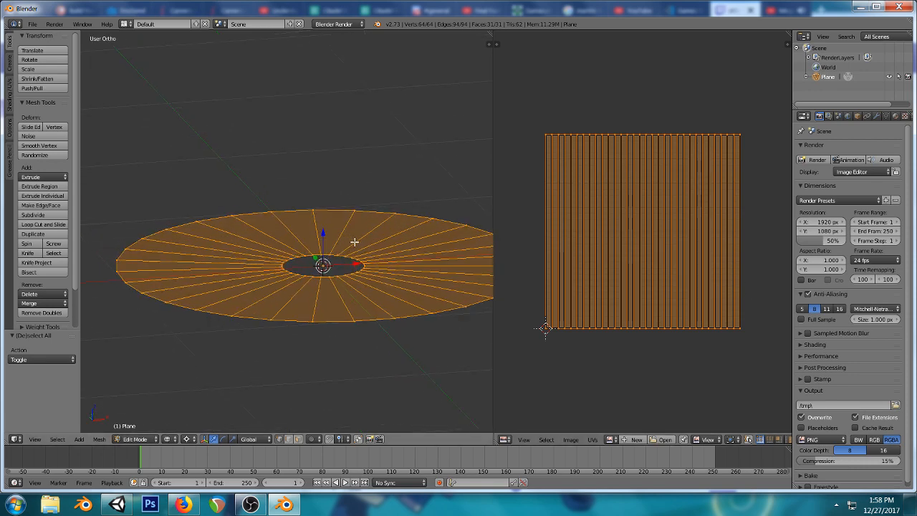
pyautogui.press('KP_7')
pyautogui.scroll(-4, 362, 241)
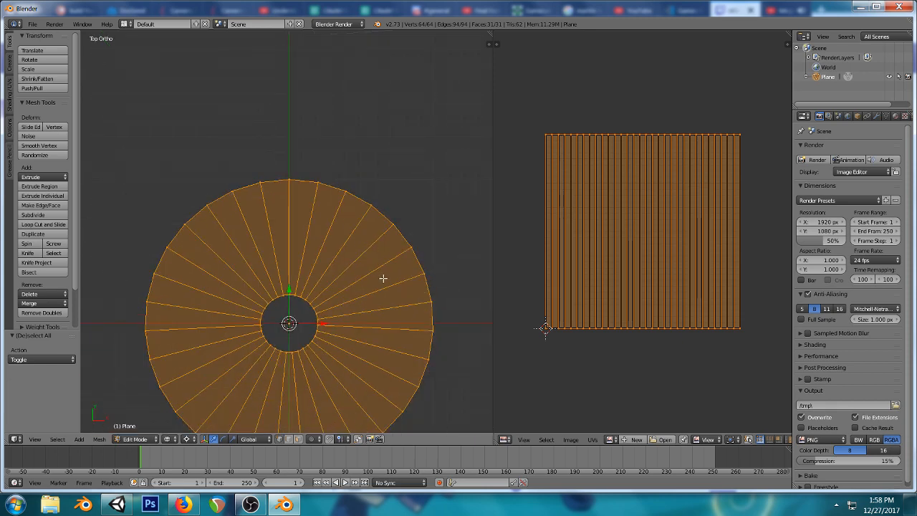
pyautogui.keyDown('shift'); pyautogui.moveTo(382, 276); pyautogui.dragTo(412, 189, button='middle'); pyautogui.keyUp('shift')
# - Switch to the Citadel Deep project in Unity
pyautogui.click(117, 504)
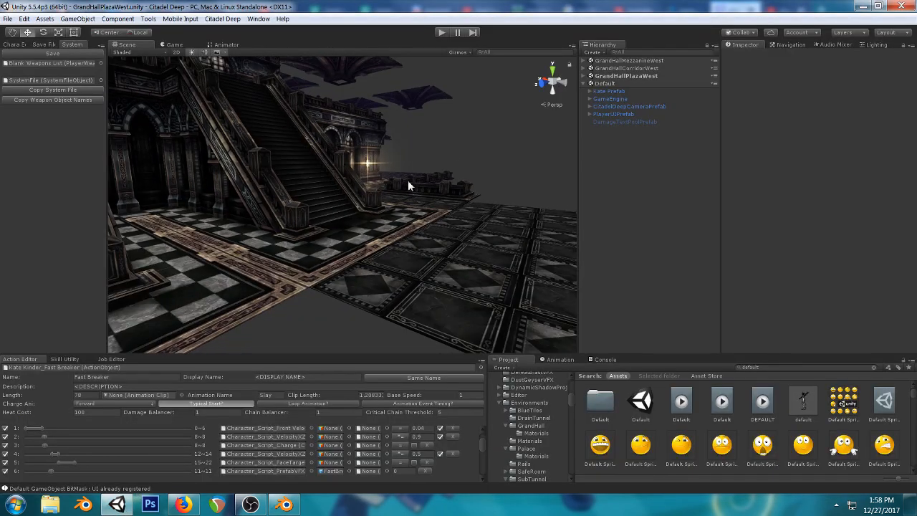
# - Run the plaza scene in play mode and pause it in mid-attack with the orange slash effect on screen
pyautogui.moveTo(455, 143); pyautogui.dragTo(440, 172, button='right')
pyautogui.scroll(-3, 439, 172)
pyautogui.moveTo(440, 172); pyautogui.dragTo(360, 223, button='middle')
pyautogui.scroll(3, 360, 223)
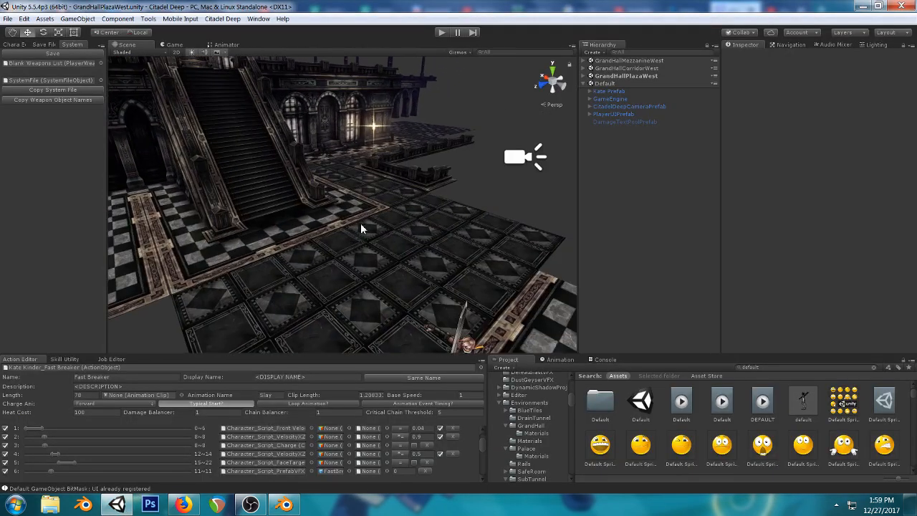
pyautogui.click(440, 33)
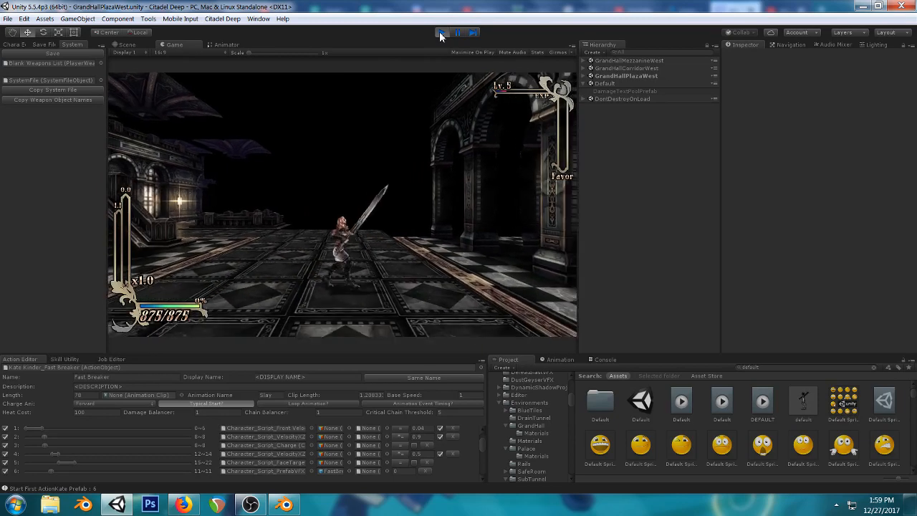
pyautogui.click(457, 33)
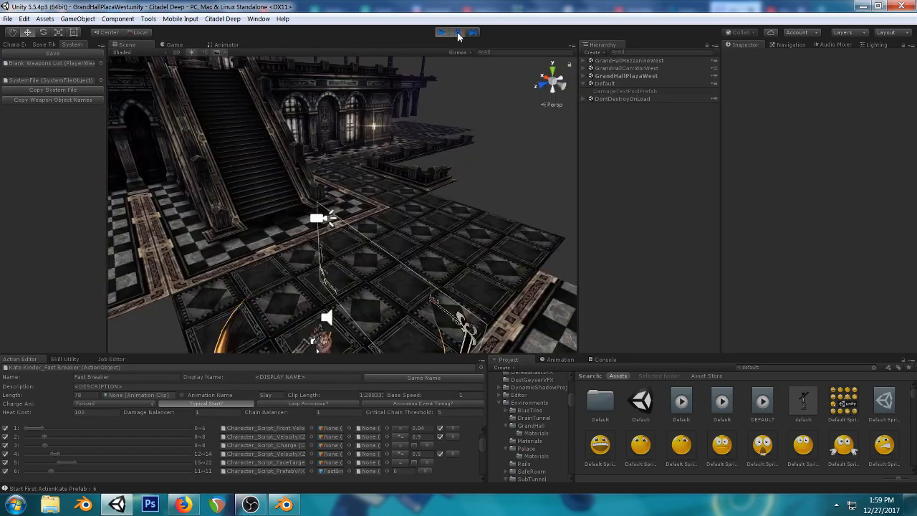
pyautogui.click(457, 33)
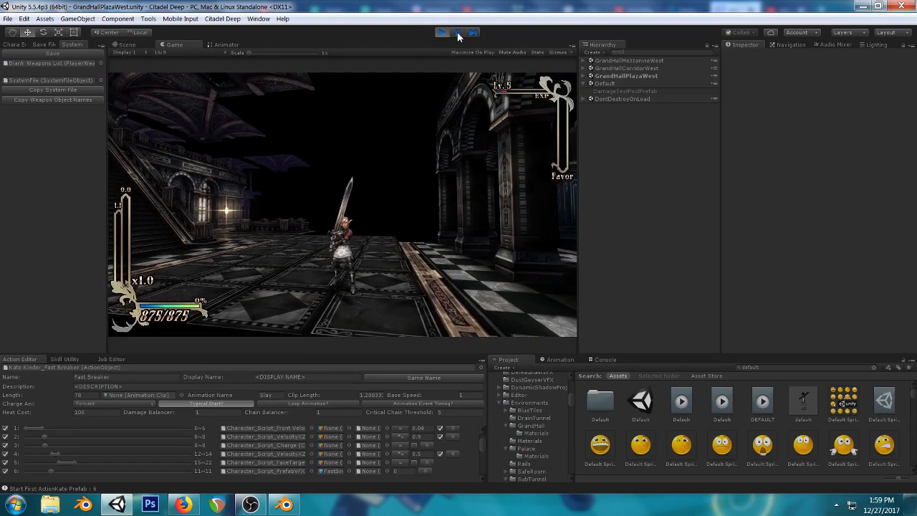
pyautogui.click(458, 33)
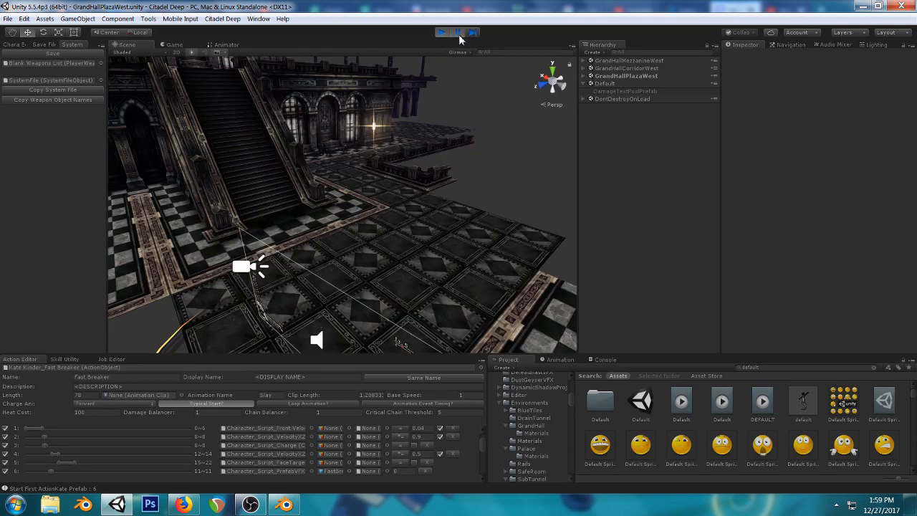
pyautogui.click(178, 45)
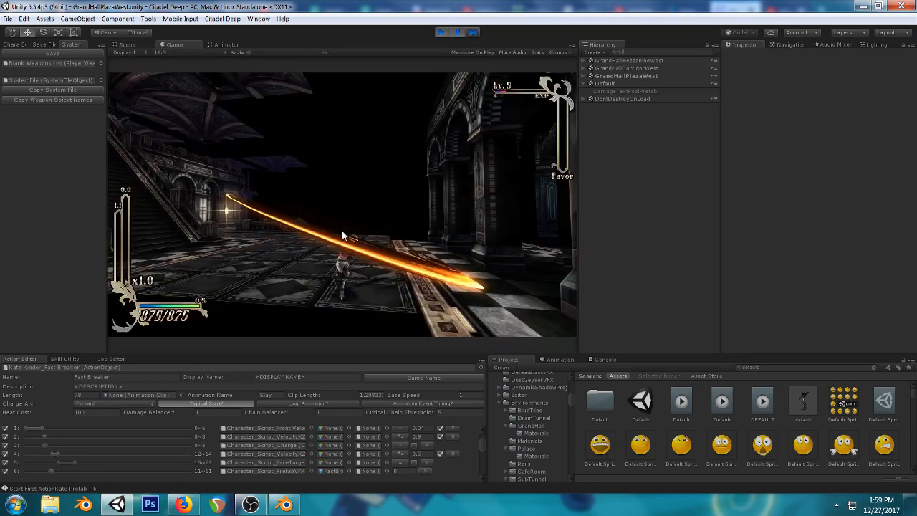
# - Select the slash's ring wedge mesh in the paused scene and inspect its wireframe from close up around the character
pyautogui.click(126, 46)
pyautogui.keyDown('alt'); pyautogui.moveTo(356, 161); pyautogui.dragTo(383, 161); pyautogui.keyUp('alt')
pyautogui.moveTo(383, 161); pyautogui.dragTo(374, 113, button='middle')
pyautogui.keyDown('alt'); pyautogui.moveTo(347, 188); pyautogui.dragTo(456, 129); pyautogui.keyUp('alt')
pyautogui.moveTo(457, 129); pyautogui.dragTo(495, 108, button='middle')
pyautogui.click(346, 153)
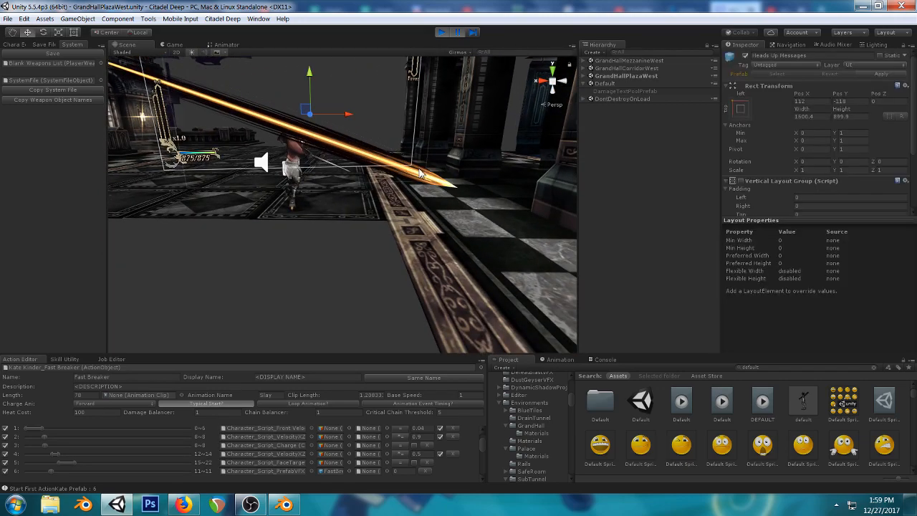
pyautogui.moveTo(422, 176); pyautogui.dragTo(459, 199, button='middle')
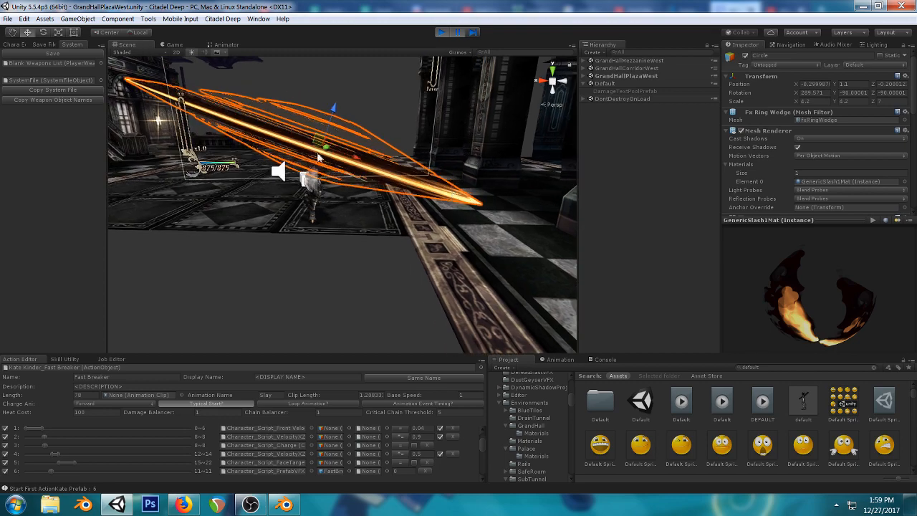
pyautogui.keyDown('alt'); pyautogui.moveTo(422, 165); pyautogui.dragTo(308, 182); pyautogui.keyUp('alt')
pyautogui.moveTo(309, 182); pyautogui.dragTo(285, 196, button='middle')
pyautogui.moveTo(285, 196); pyautogui.dragTo(299, 313, button='right')
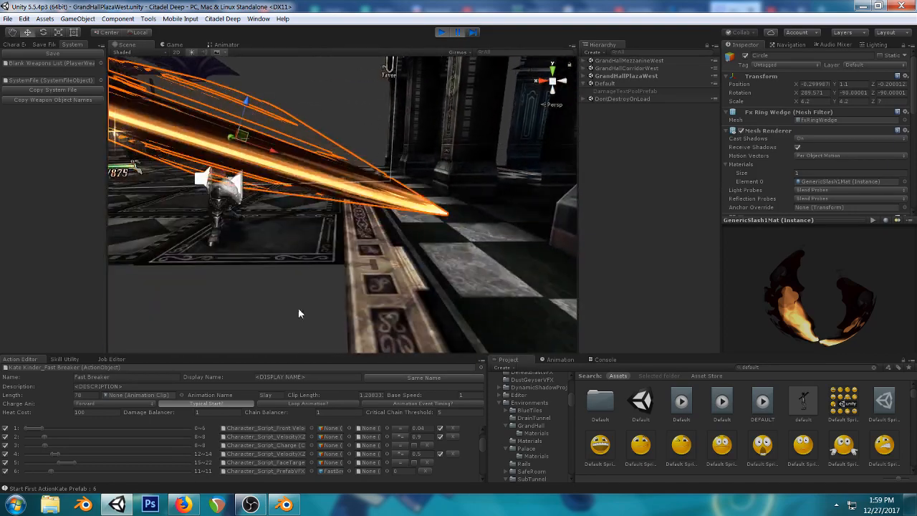
# - Switch to Blender and raise the ring's inner edge loop 0.1 along Z
pyautogui.click(285, 502)
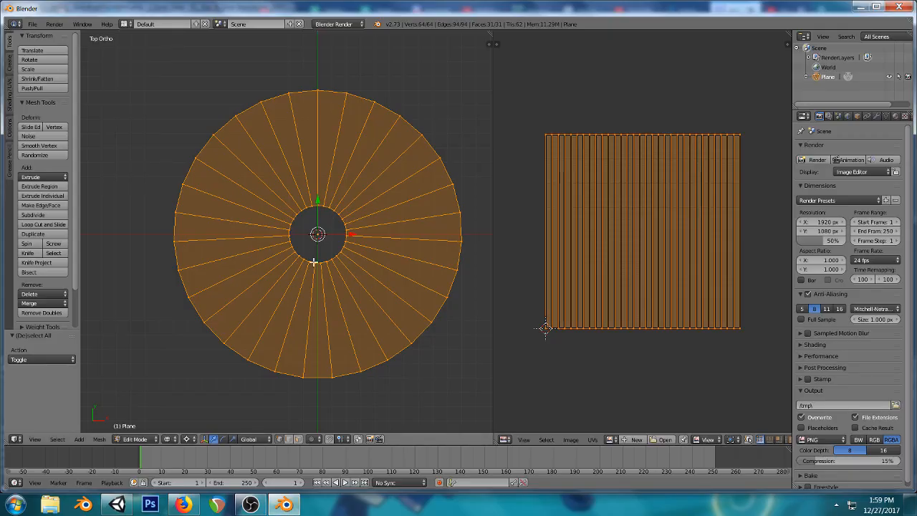
pyautogui.keyDown('alt'); pyautogui.rightClick(313, 262); pyautogui.keyUp('alt')
pyautogui.press('KP_1')
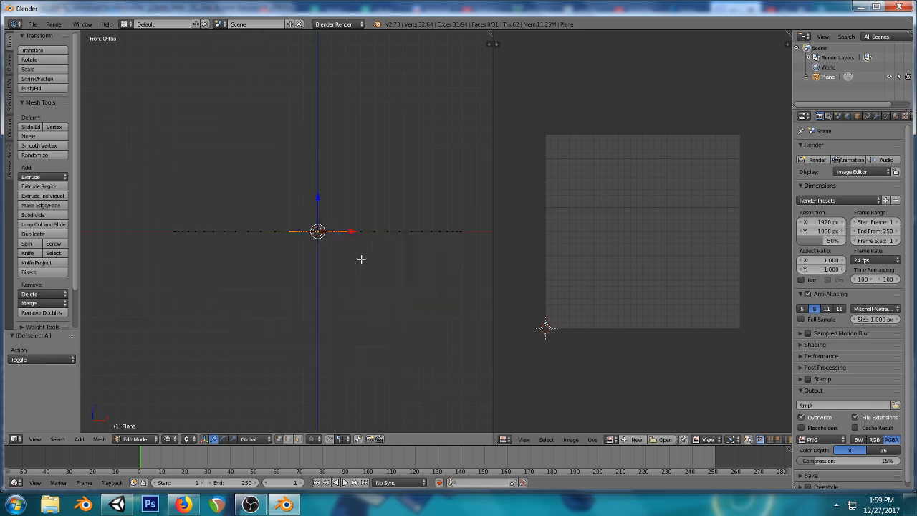
pyautogui.press('g')
pyautogui.press('z')
pyautogui.click(362, 245)
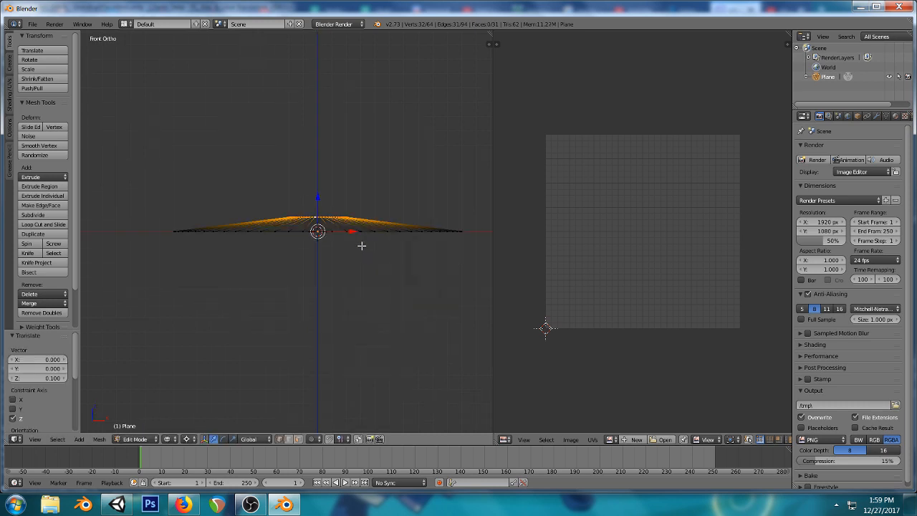
# - Duplicate the whole raised ring in place and mirror the copy downward by scaling it -1 along Z
pyautogui.press('a')
pyautogui.press('a')
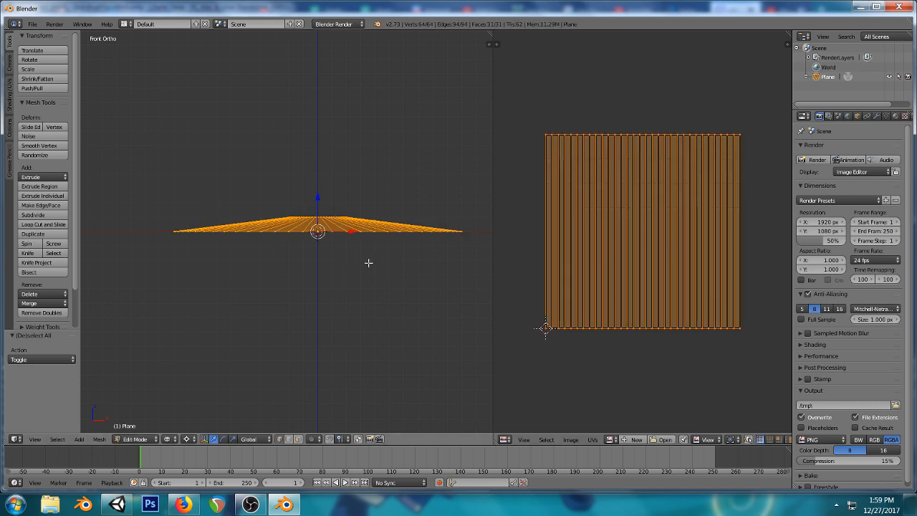
pyautogui.hotkey('shift', 'd')
pyautogui.rightClick(358, 318)
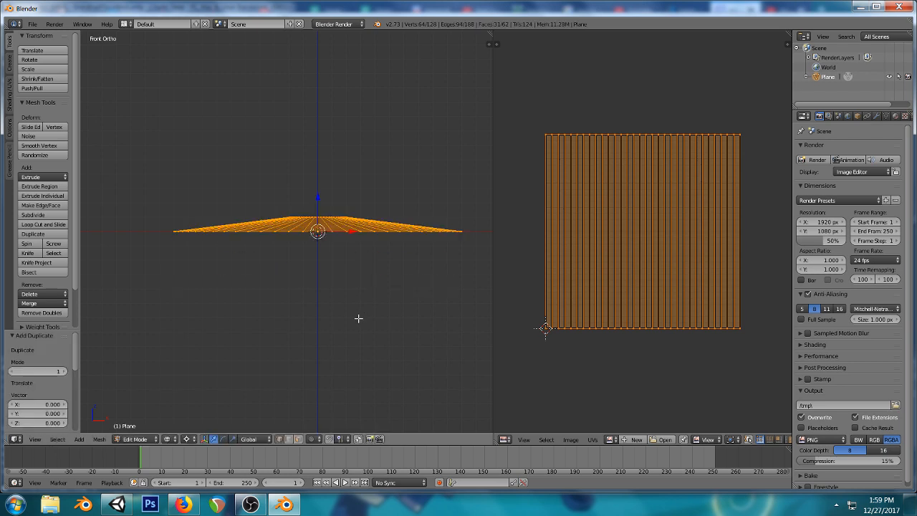
pyautogui.press('s')
pyautogui.press('z')
pyautogui.press('0')
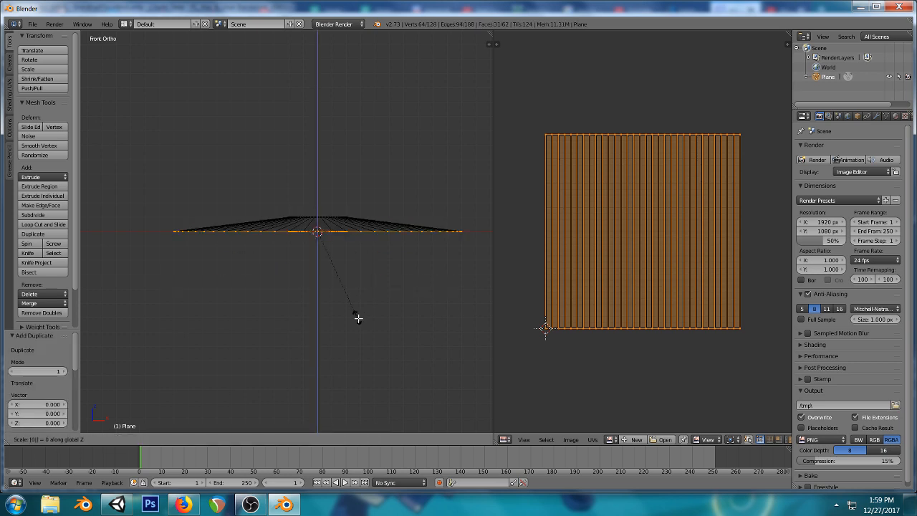
pyautogui.press('BackSpace')
pyautogui.press('1')
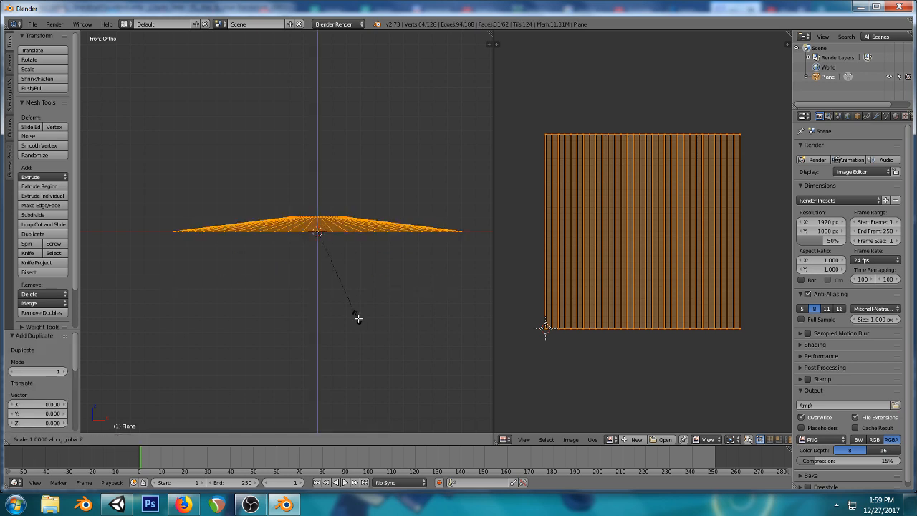
pyautogui.press('-')
pyautogui.press('Return')
pyautogui.press('a')
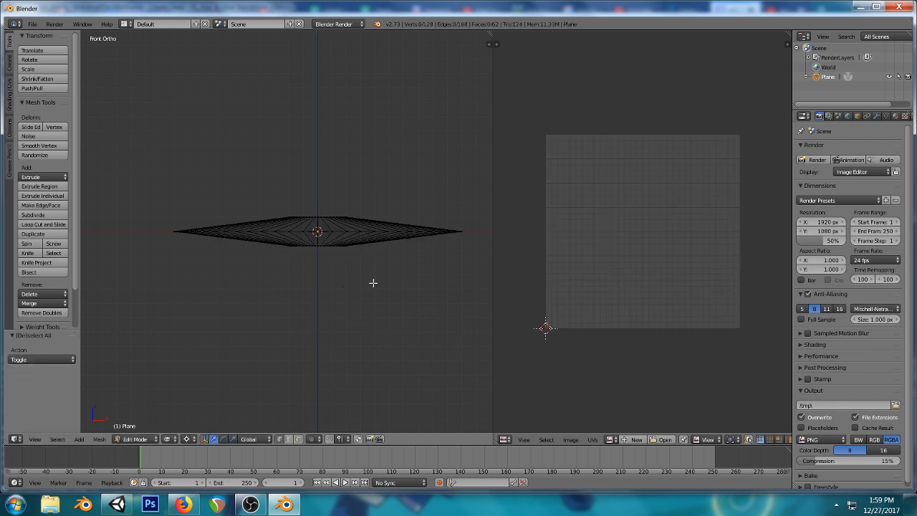
# - Select the lower mirrored ring as a linked piece and flip its normals
pyautogui.press('l')
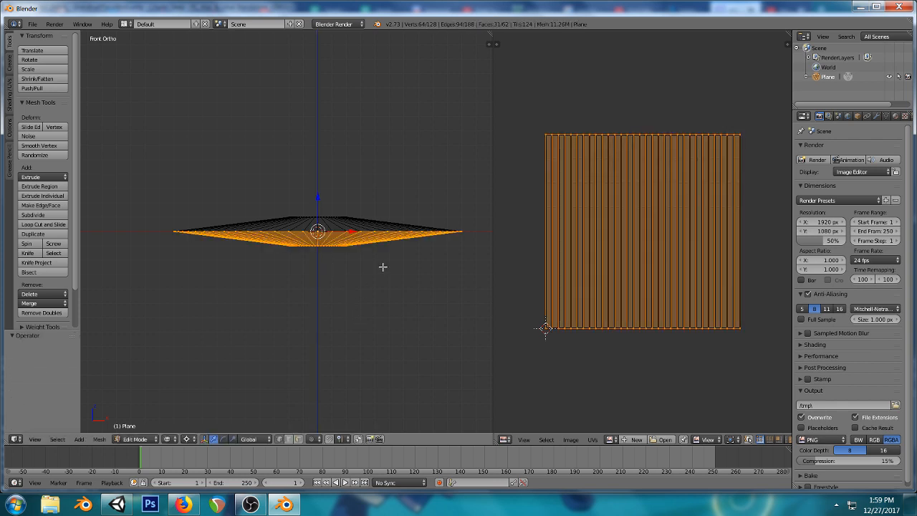
pyautogui.press('space')
pyautogui.write('remove')
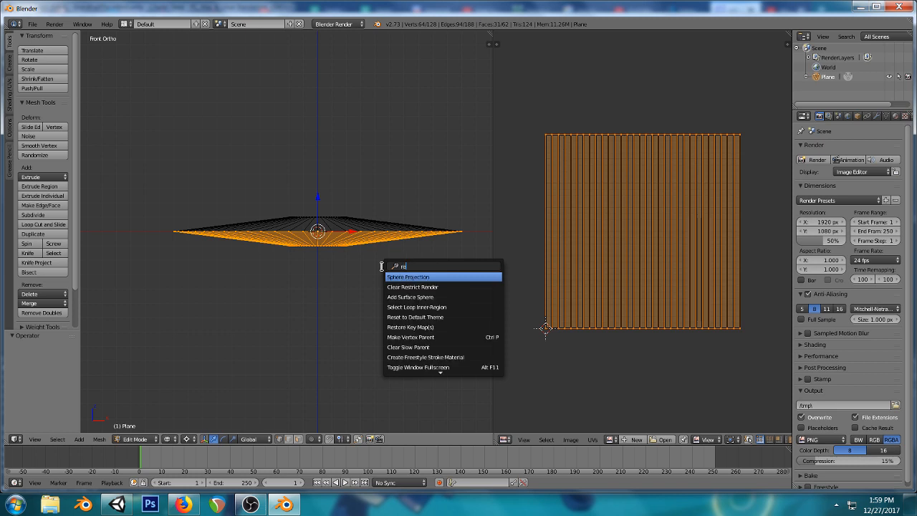
pyautogui.press('BackSpace')
pyautogui.press('BackSpace')
pyautogui.press('BackSpace')
pyautogui.press('BackSpace')
pyautogui.press('BackSpace')
pyautogui.write('flip n')
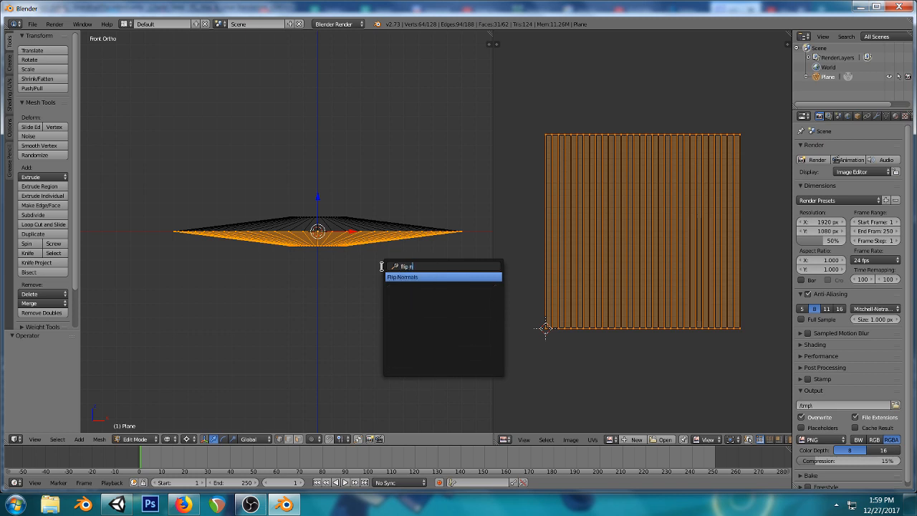
pyautogui.press('Return')
pyautogui.press('a')
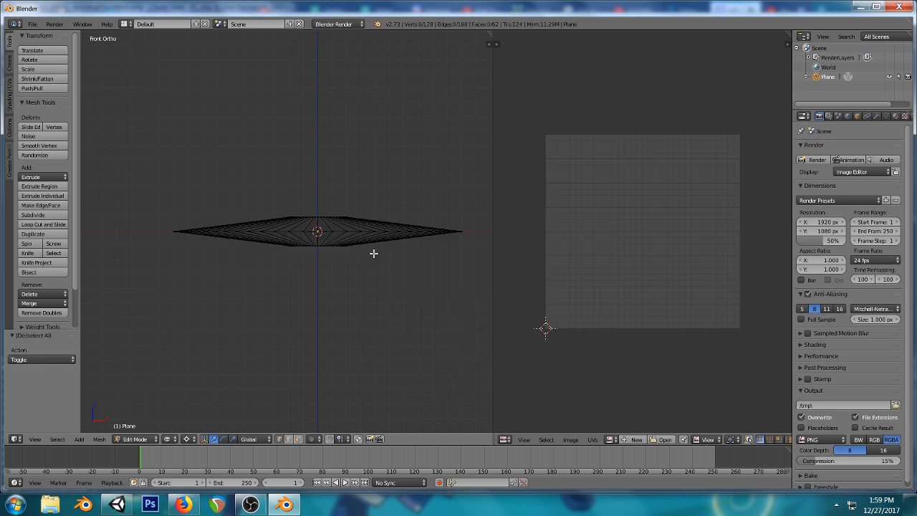
# - Recalculate the normals of the whole double ring and check its solid shading from above
pyautogui.press('a')
pyautogui.moveTo(373, 253); pyautogui.dragTo(348, 250, button='middle')
pyautogui.press('a')
pyautogui.moveTo(352, 288); pyautogui.dragTo(295, 265, button='middle')
pyautogui.press('a')
pyautogui.hotkey('ctrl', 'n')
pyautogui.press('a')
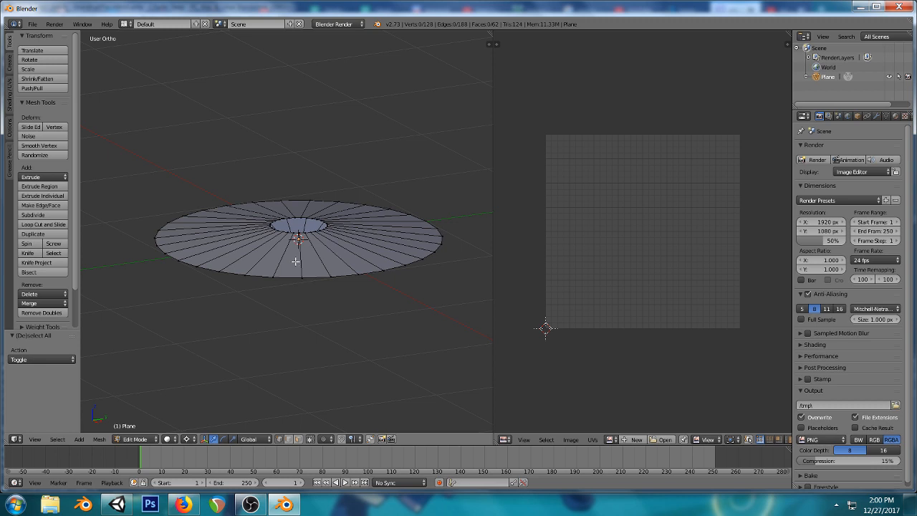
pyautogui.scroll(2, 295, 261)
pyautogui.moveTo(296, 250); pyautogui.dragTo(334, 254, button='middle')
pyautogui.scroll(-4, 343, 247)
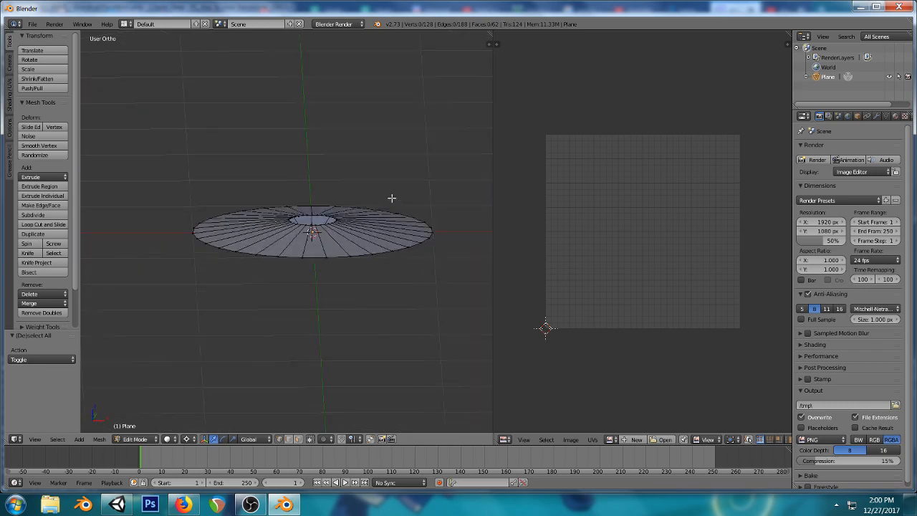
# - Select four adjacent faces on the lower ring to check their strips in the UV layout, and clear the selection
pyautogui.moveTo(392, 197)
pyautogui.mouseDown(button='middle')
pyautogui.moveTo(368, 180)
pyautogui.moveTo(338, 199)
pyautogui.moveTo(342, 210)
pyautogui.moveTo(353, 172)
pyautogui.moveTo(366, 321)
pyautogui.mouseUp(button='middle')
pyautogui.press('z')
pyautogui.scroll(3, 340, 224)
pyautogui.rightClick(400, 276)
pyautogui.press('z')
pyautogui.keyDown('shift'); pyautogui.rightClick(425, 255); pyautogui.keyUp('shift')
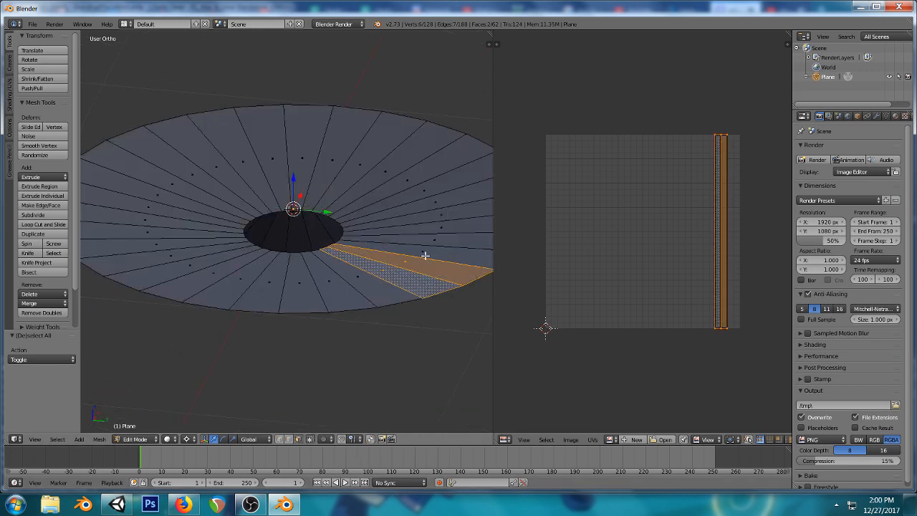
pyautogui.keyDown('shift'); pyautogui.rightClick(428, 254); pyautogui.keyUp('shift')
pyautogui.keyDown('shift'); pyautogui.rightClick(434, 239); pyautogui.keyUp('shift')
pyautogui.moveTo(365, 278); pyautogui.dragTo(410, 342, button='middle')
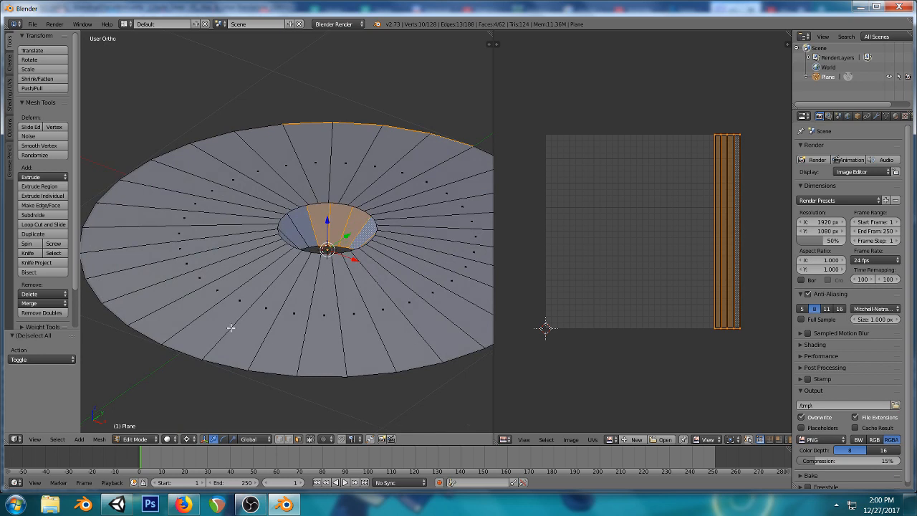
pyautogui.scroll(-1, 312, 251)
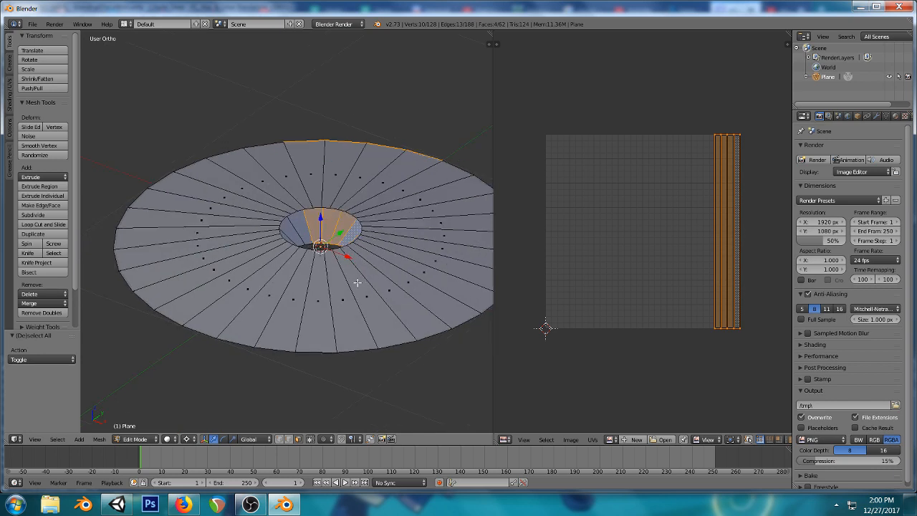
pyautogui.press('a')
pyautogui.scroll(-2, 355, 283)
pyautogui.moveTo(356, 283); pyautogui.dragTo(332, 265, button='middle')
# - Check the stream chat on the Twitch dashboard in the browser and return to Blender
pyautogui.click(184, 505)
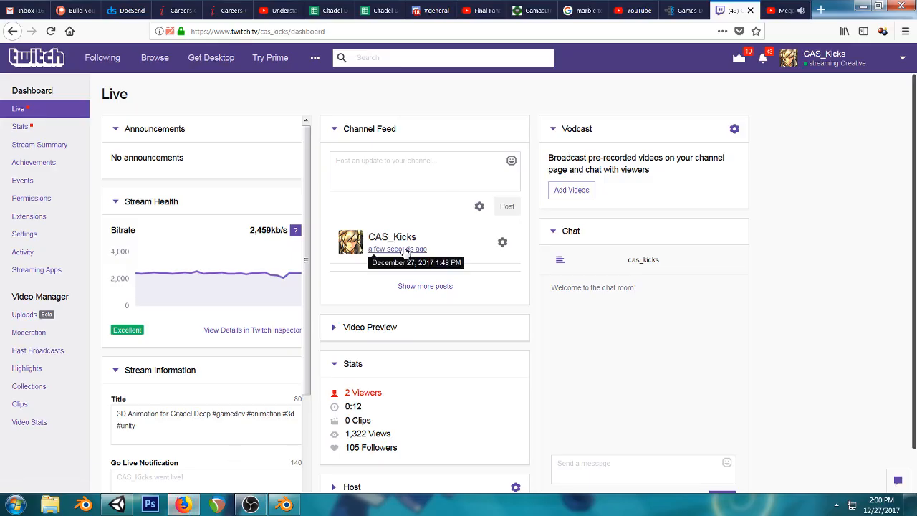
pyautogui.click(285, 505)
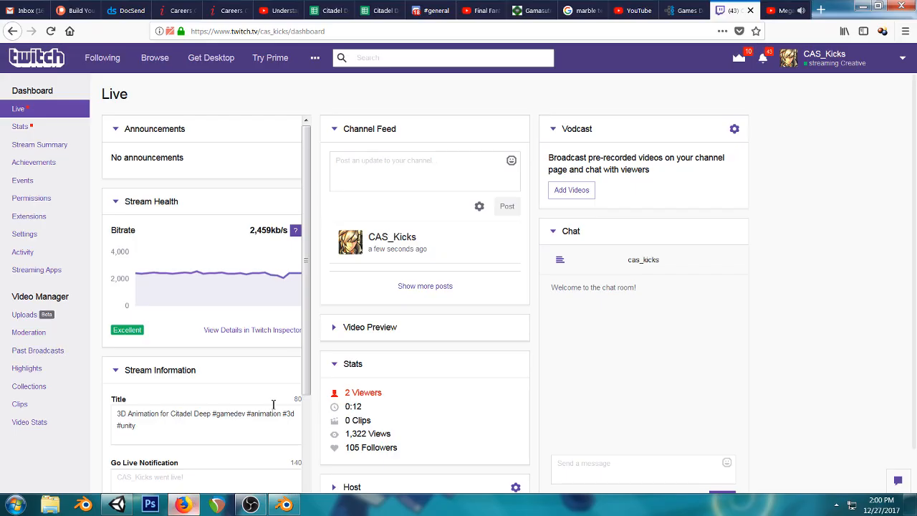
pyautogui.click(184, 505)
pyautogui.scroll(-1, 610, 297)
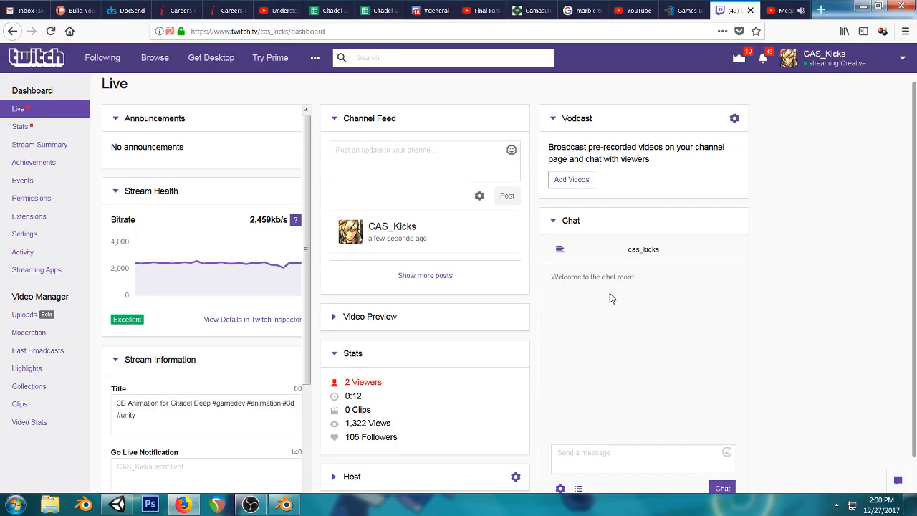
pyautogui.hotkey('alt', 'Tab')
# - Select the whole double ring and examine its wedge profile from the front and at an angle, alongside its UVs
pyautogui.press('KP_1')
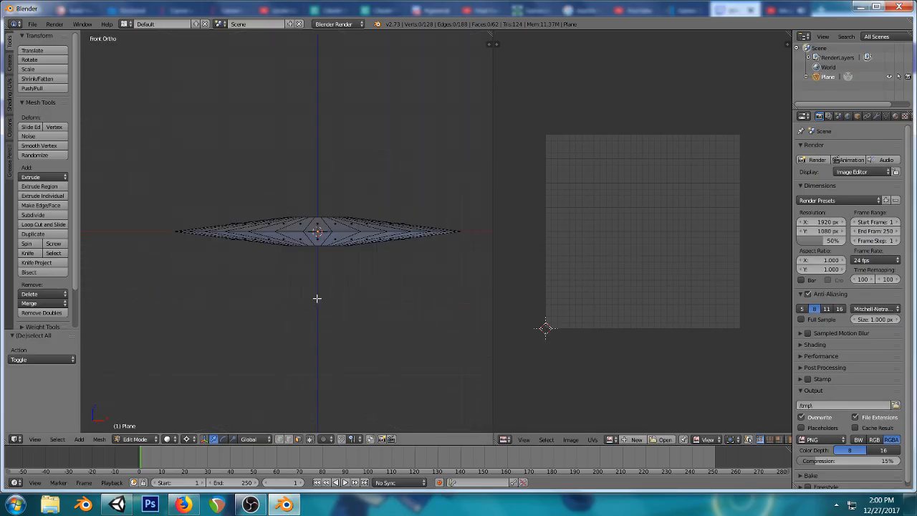
pyautogui.keyDown('shift'); pyautogui.moveTo(378, 268); pyautogui.dragTo(356, 245, button='middle'); pyautogui.keyUp('shift')
pyautogui.press('a')
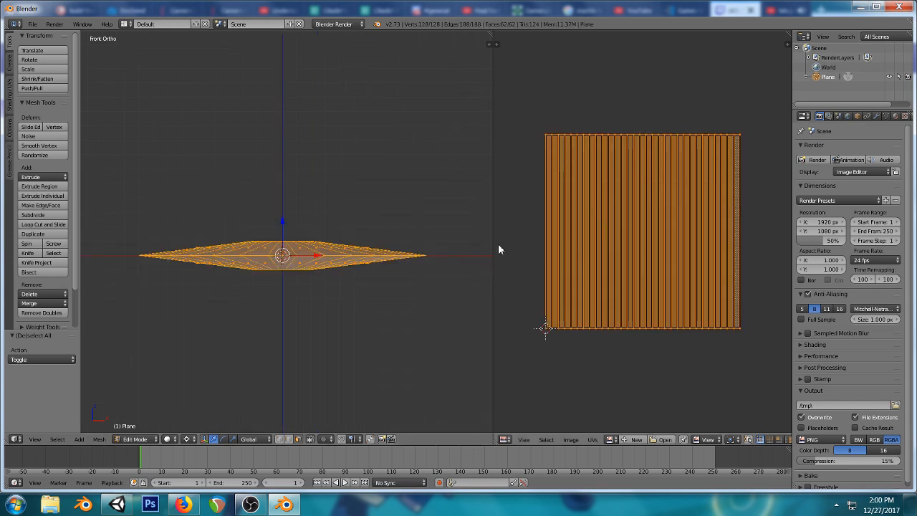
pyautogui.moveTo(459, 240); pyautogui.dragTo(358, 251, button='middle')
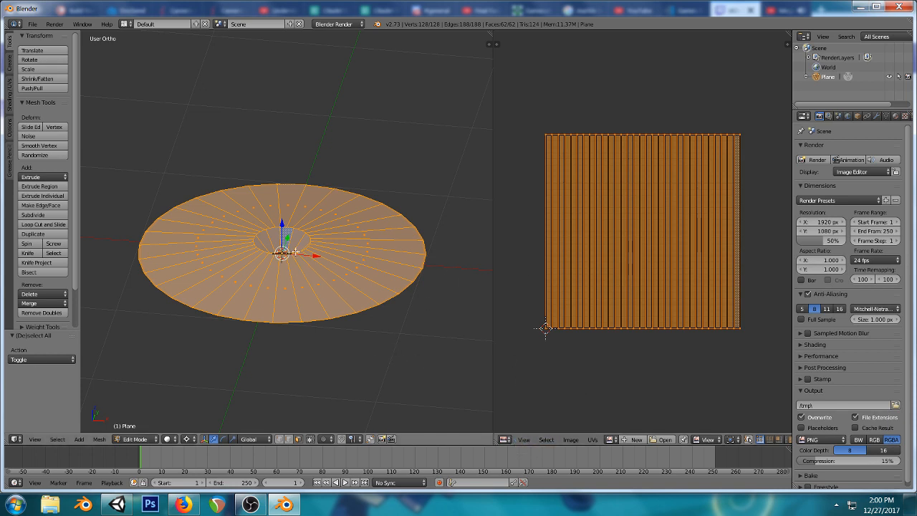
# - Switch to Unity, stop play mode and bring the plaza floor near the stairs into view
pyautogui.click(117, 504)
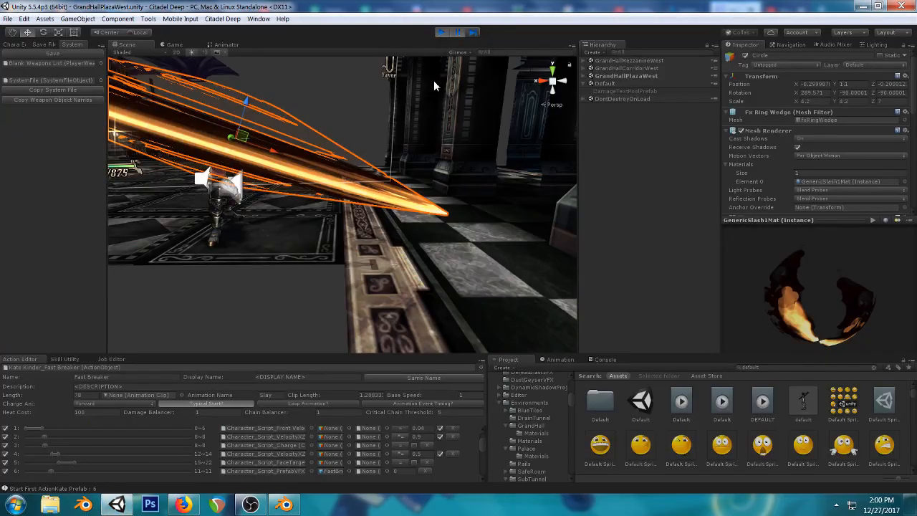
pyautogui.click(440, 32)
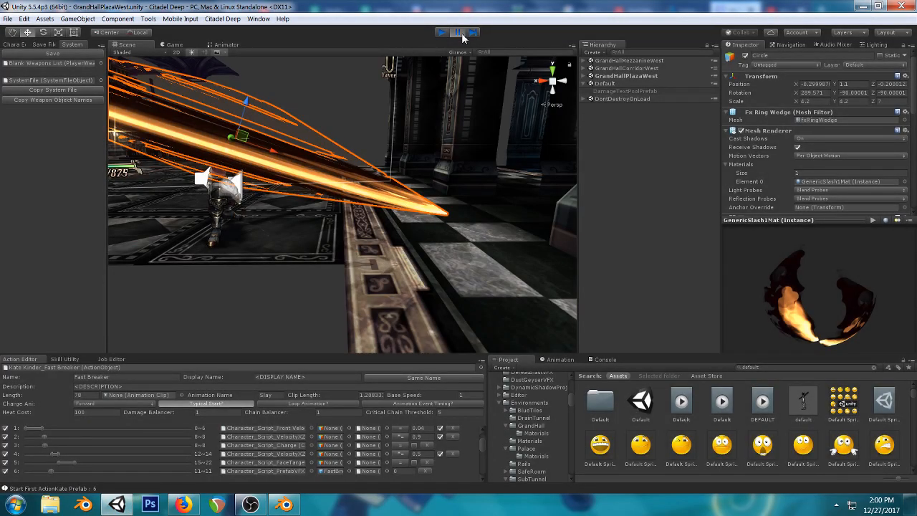
pyautogui.scroll(-5, 374, 157)
pyautogui.moveTo(373, 157); pyautogui.dragTo(368, 122, button='right')
pyautogui.scroll(2, 367, 124)
pyautogui.moveTo(366, 125); pyautogui.dragTo(333, 167, button='middle')
pyautogui.scroll(2, 331, 165)
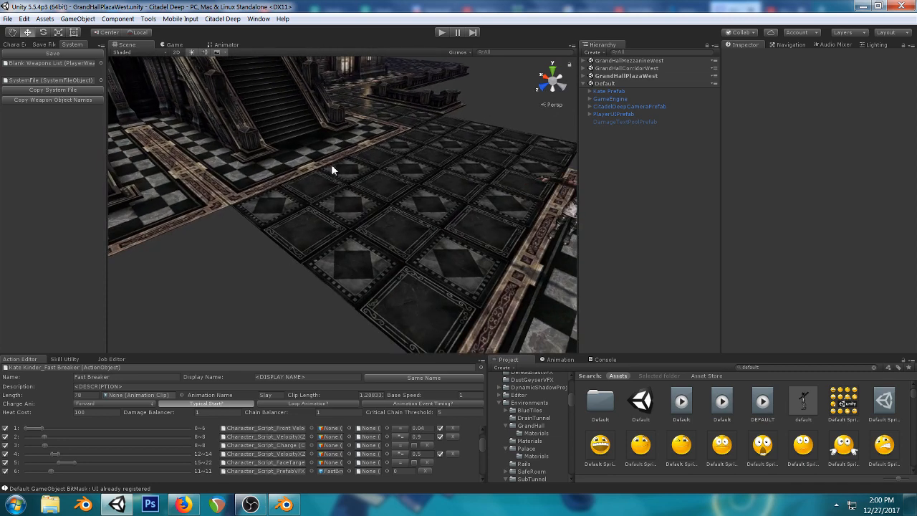
# - Run the game and pause it during the character's slash, stepping frames until the fiery arc shows in the game view
pyautogui.click(439, 33)
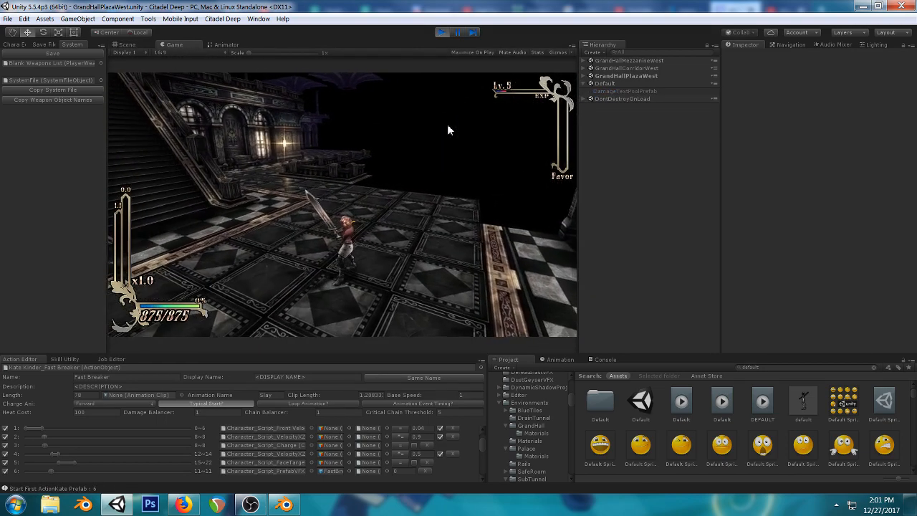
pyautogui.click(456, 33)
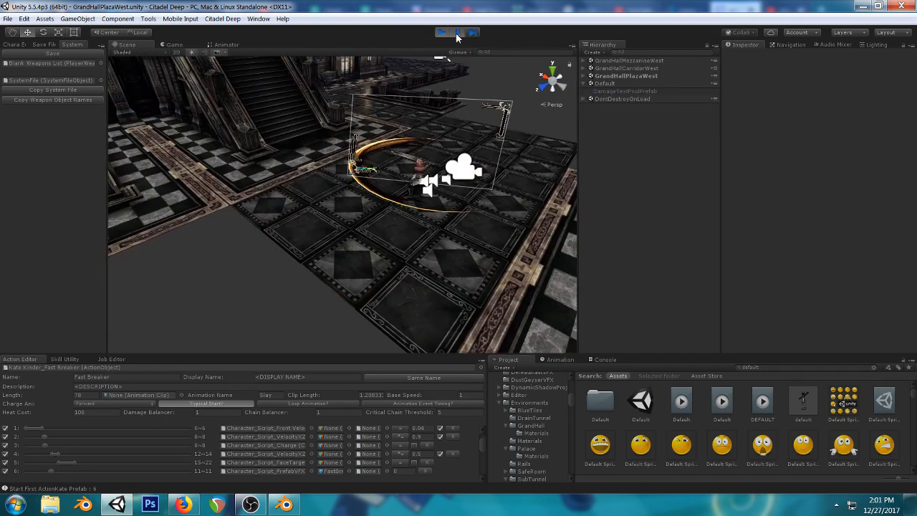
pyautogui.click(458, 31)
pyautogui.click(459, 31)
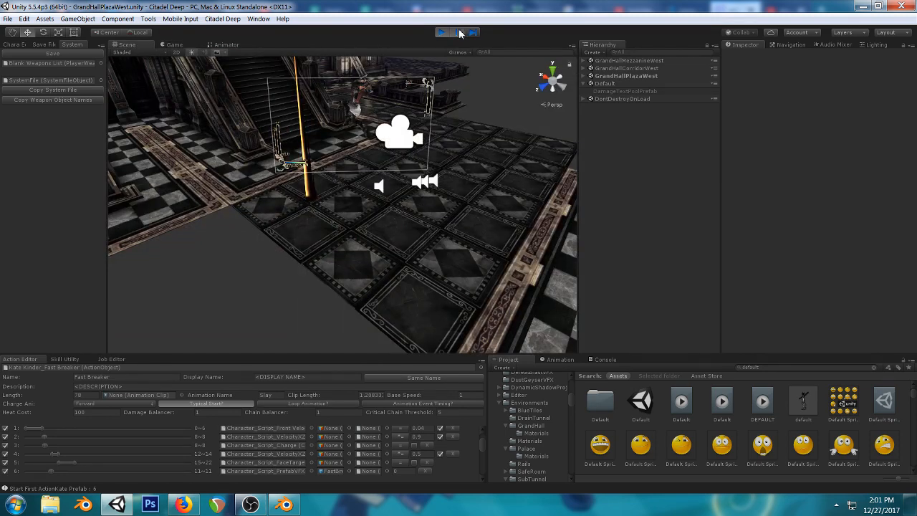
pyautogui.click(459, 30)
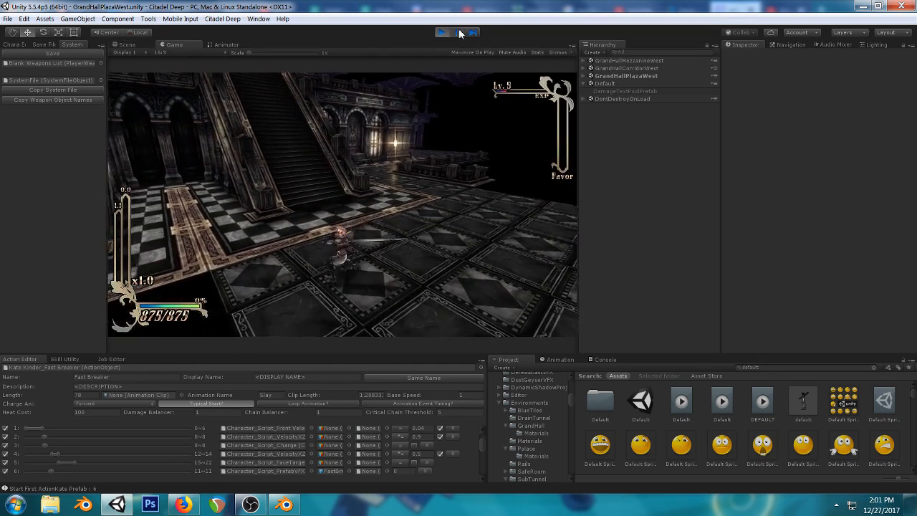
pyautogui.click(459, 33)
pyautogui.click(472, 32)
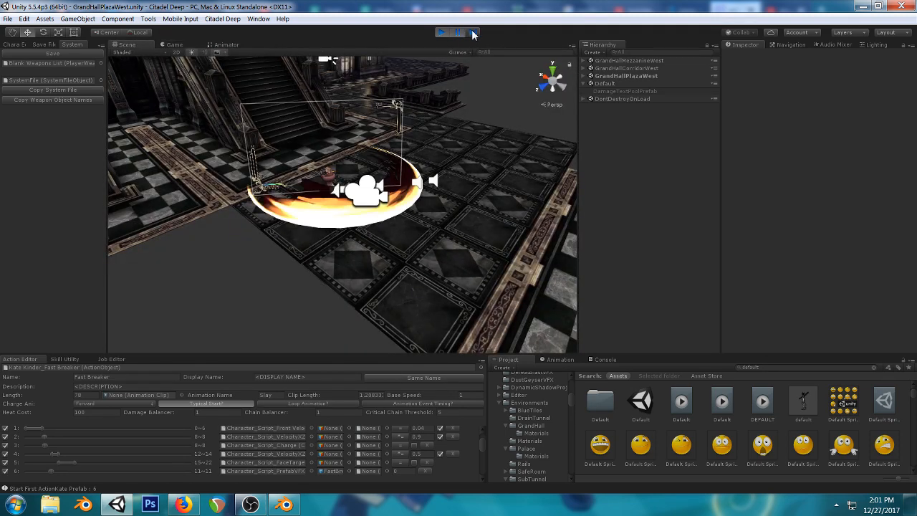
pyautogui.click(472, 32)
pyautogui.click(170, 44)
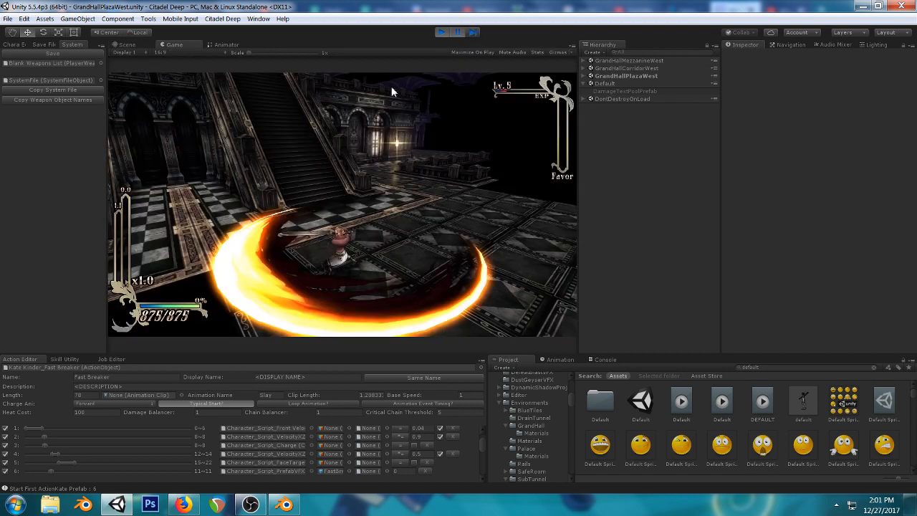
# - Select the fiery slash ring in the scene and examine its wedge profile edge-on
pyautogui.click(130, 46)
pyautogui.moveTo(351, 108); pyautogui.dragTo(346, 164, button='right')
pyautogui.moveTo(336, 169); pyautogui.dragTo(343, 238, button='middle')
pyautogui.click(343, 231)
pyautogui.moveTo(319, 238); pyautogui.dragTo(364, 168, button='right')
pyautogui.moveTo(344, 290); pyautogui.dragTo(362, 168, button='middle')
pyautogui.moveTo(258, 284); pyautogui.dragTo(399, 190, button='right')
pyautogui.moveTo(399, 190); pyautogui.dragTo(427, 174, button='middle')
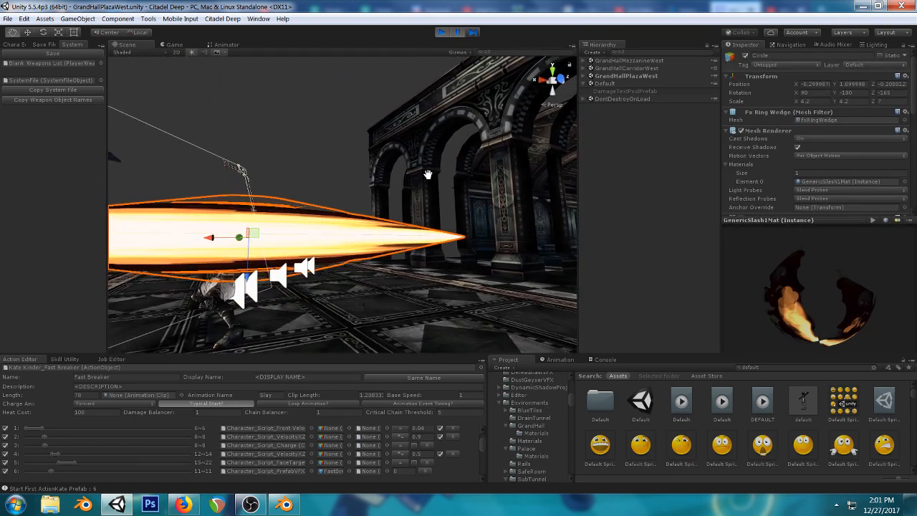
pyautogui.scroll(-3, 406, 189)
pyautogui.scroll(3, 406, 189)
pyautogui.keyDown('alt'); pyautogui.moveTo(407, 192); pyautogui.dragTo(389, 200); pyautogui.keyUp('alt')
pyautogui.moveTo(389, 199); pyautogui.dragTo(404, 207, button='middle')
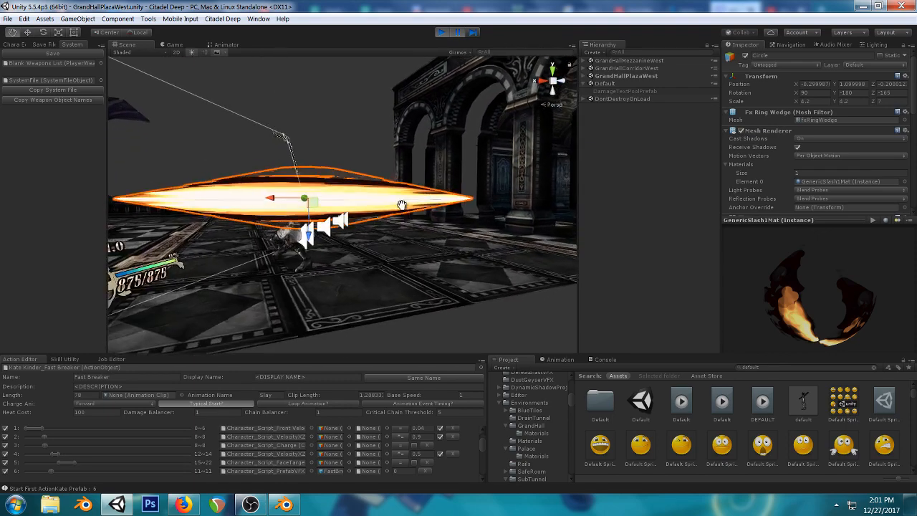
pyautogui.keyDown('alt'); pyautogui.moveTo(404, 207); pyautogui.dragTo(400, 204); pyautogui.keyUp('alt')
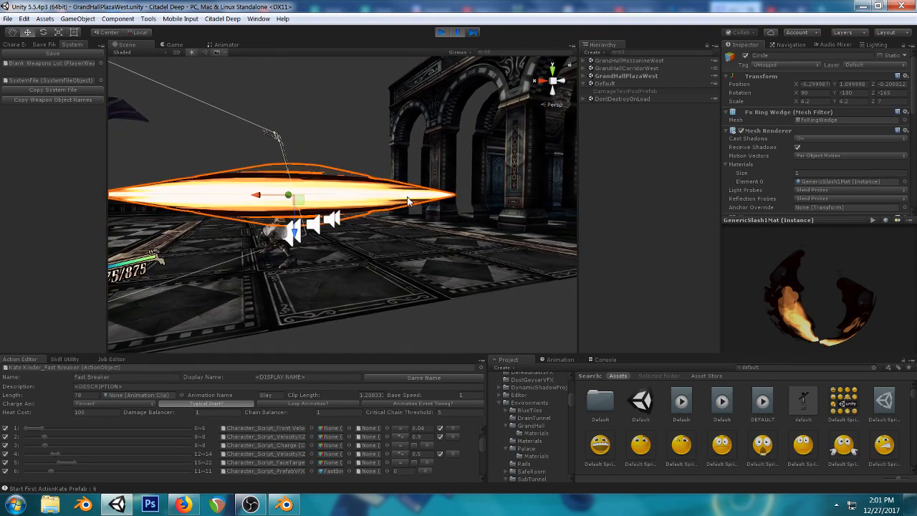
# - Examine the selected slash ring and its flame texture from above and at an angle
pyautogui.moveTo(428, 181); pyautogui.dragTo(315, 187, button='right')
pyautogui.moveTo(315, 187); pyautogui.dragTo(311, 215, button='middle')
pyautogui.scroll(-3, 423, 184)
pyautogui.moveTo(447, 140); pyautogui.dragTo(311, 166, button='right')
pyautogui.moveTo(312, 167); pyautogui.dragTo(264, 178, button='middle')
pyautogui.moveTo(372, 137); pyautogui.dragTo(425, 199, button='right')
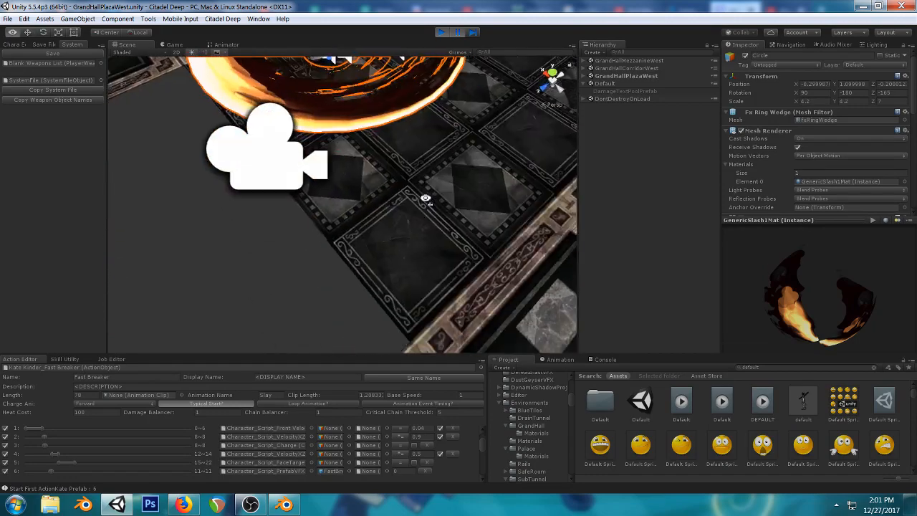
pyautogui.moveTo(425, 199); pyautogui.dragTo(444, 216, button='middle')
pyautogui.moveTo(348, 247); pyautogui.dragTo(367, 213, button='right')
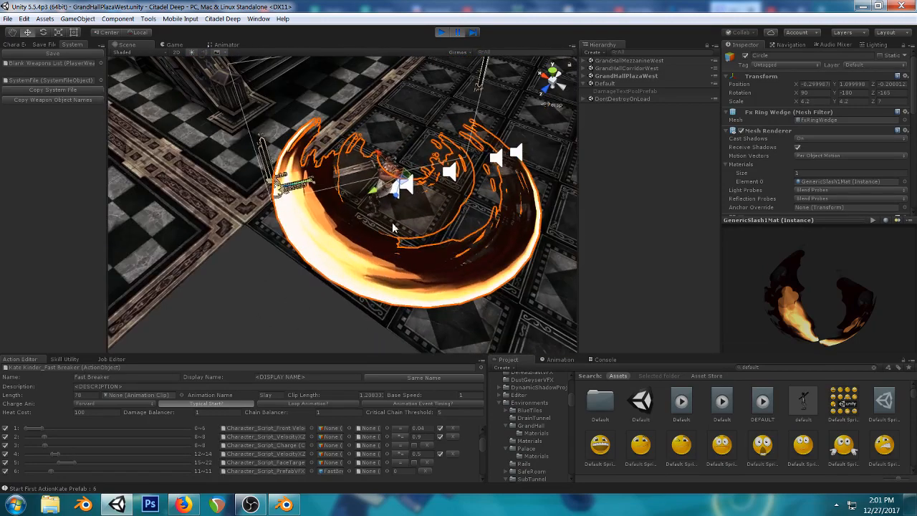
pyautogui.keyDown('alt'); pyautogui.moveTo(406, 230); pyautogui.dragTo(376, 225); pyautogui.keyUp('alt')
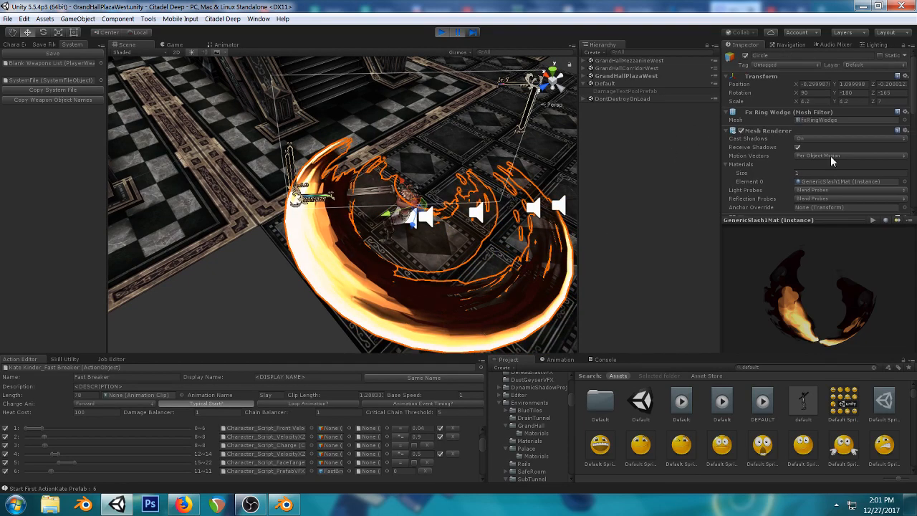
# - Expand the GenericSlash1Mat material settings of the slash ring to inspect its color and intensity values
pyautogui.scroll(-10, 830, 156)
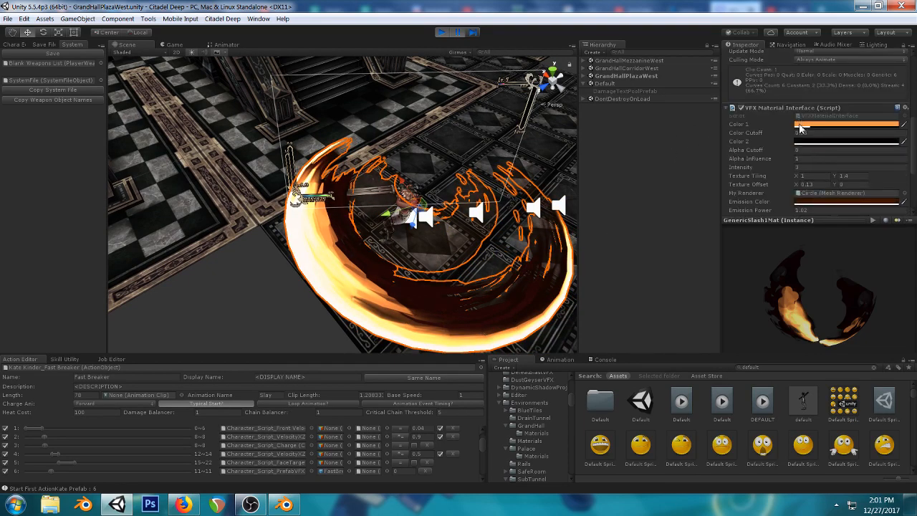
pyautogui.scroll(-5, 813, 143)
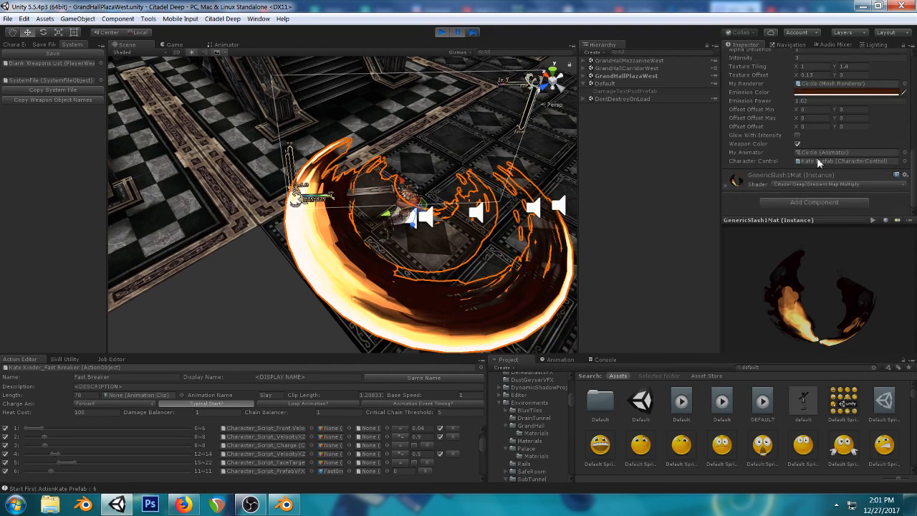
pyautogui.click(724, 186)
pyautogui.scroll(-4, 816, 188)
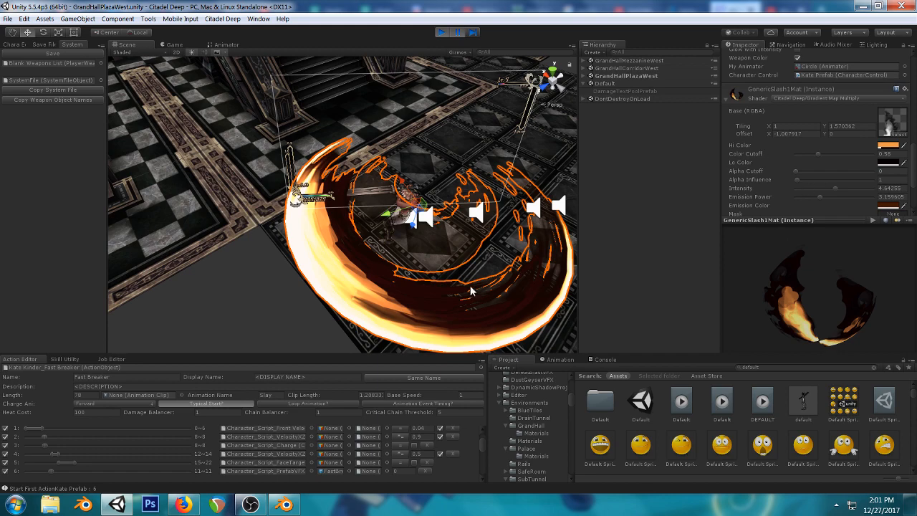
# - Set the alpha of the slash material's Lo Color to 0
pyautogui.moveTo(471, 291); pyautogui.dragTo(476, 349, button='middle')
pyautogui.keyDown('alt'); pyautogui.moveTo(475, 350); pyautogui.dragTo(429, 224); pyautogui.keyUp('alt')
pyautogui.moveTo(430, 224); pyautogui.dragTo(457, 183, button='middle')
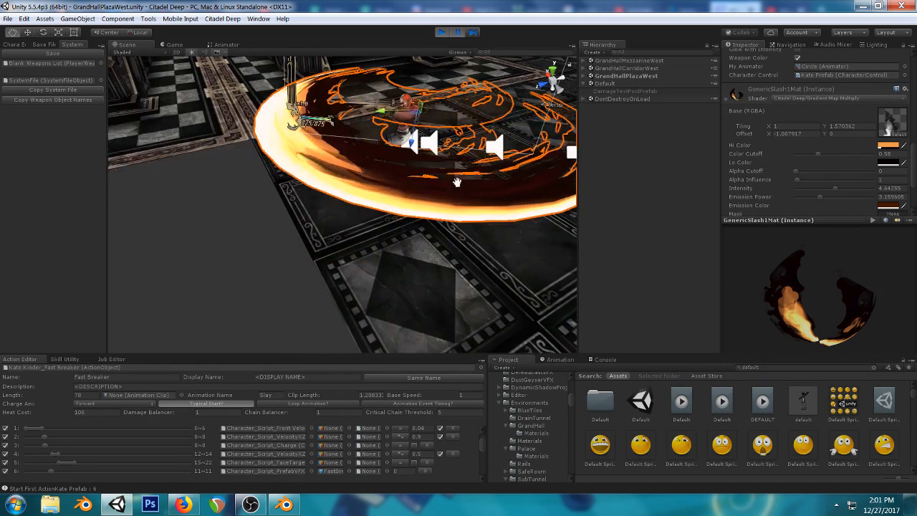
pyautogui.keyDown('alt'); pyautogui.moveTo(456, 183); pyautogui.dragTo(451, 194); pyautogui.keyUp('alt')
pyautogui.click(888, 164)
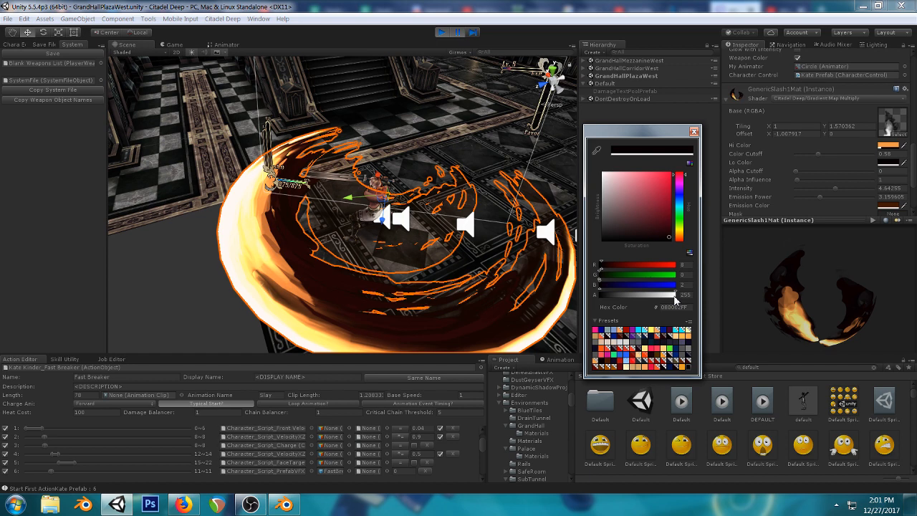
pyautogui.moveTo(674, 300); pyautogui.dragTo(562, 301)
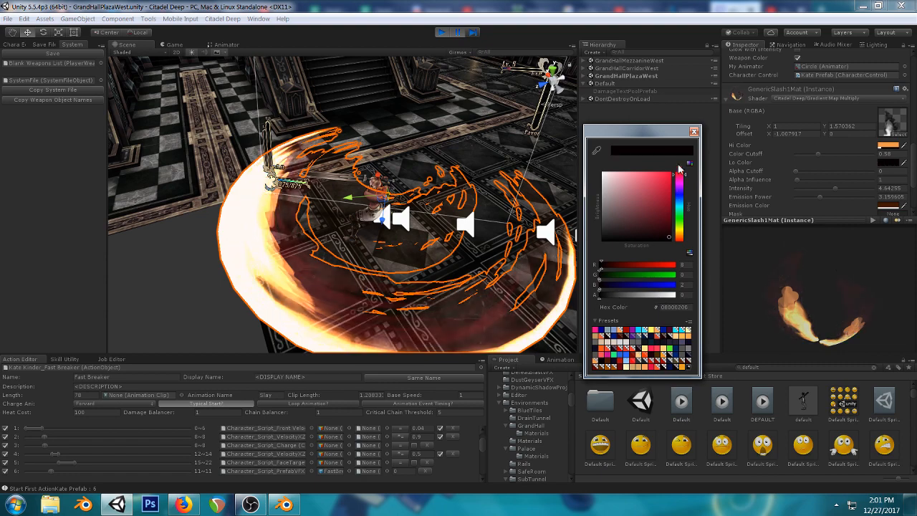
# - Switch to the browser and play the Mega Man X2 - Absolute Zero remix from the YouTube playlist
pyautogui.click(183, 504)
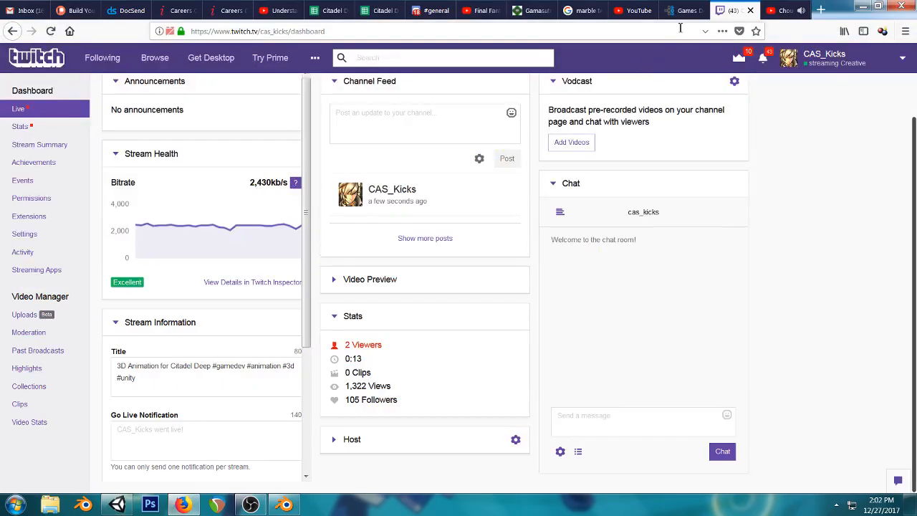
pyautogui.click(779, 11)
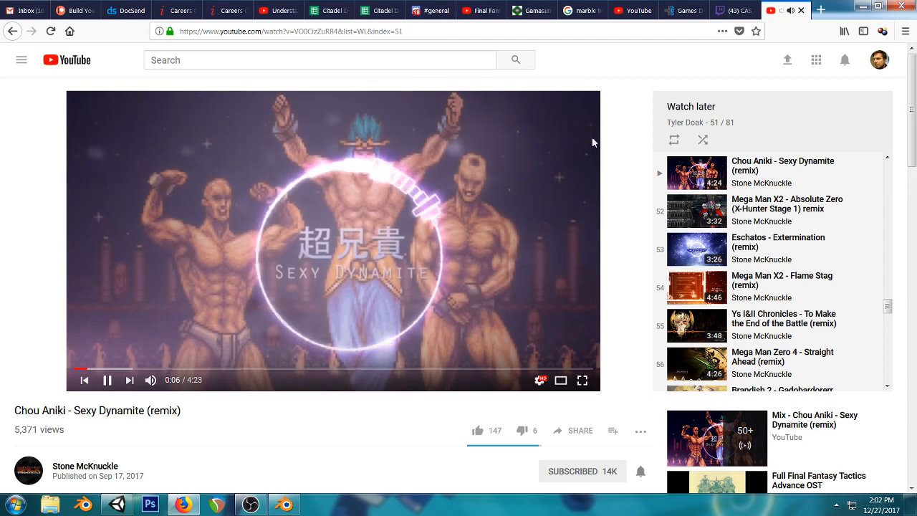
pyautogui.click(762, 208)
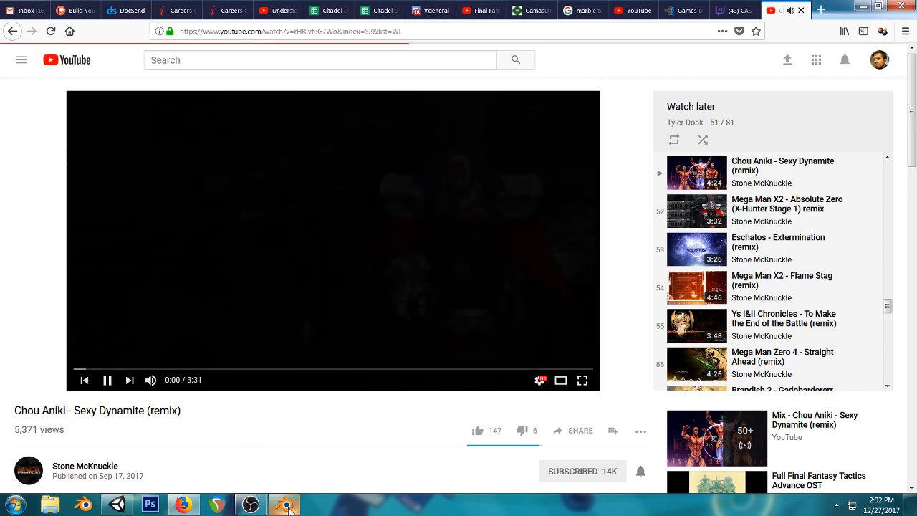
pyautogui.click(286, 504)
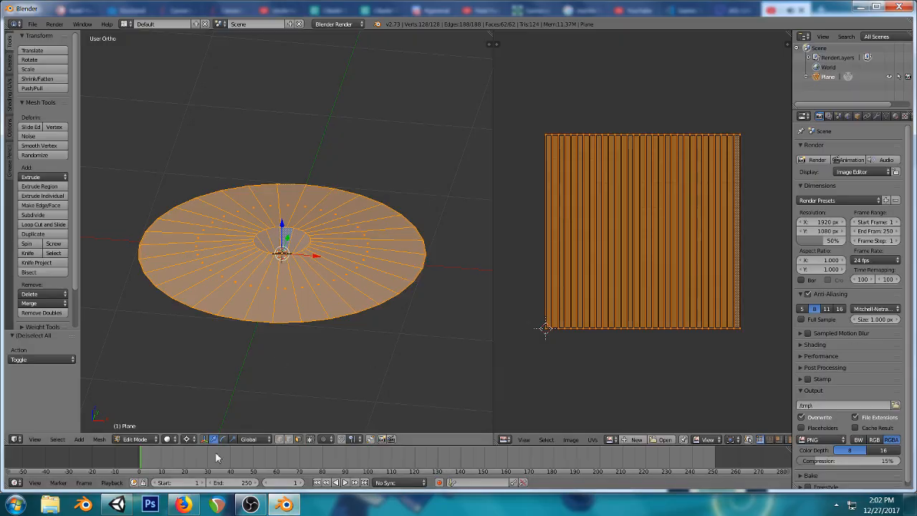
pyautogui.click(182, 504)
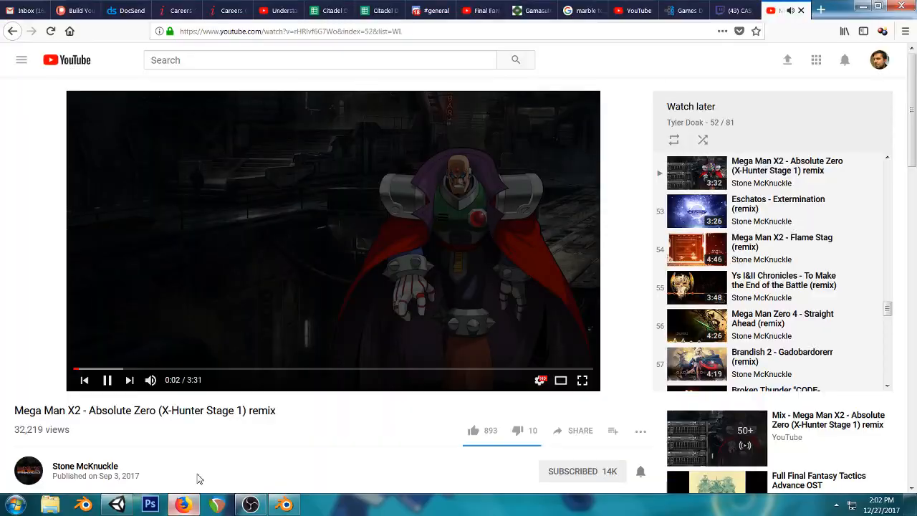
# - Return to Unity and examine the slash with its transparent Lo Color in the scene and in the game view
pyautogui.click(116, 505)
pyautogui.moveTo(176, 256); pyautogui.dragTo(208, 193, button='right')
pyautogui.moveTo(207, 193)
pyautogui.mouseDown(button='middle')
pyautogui.moveTo(265, 205)
pyautogui.moveTo(232, 203)
pyautogui.moveTo(205, 182)
pyautogui.mouseUp(button='middle')
pyautogui.scroll(-3, 205, 182)
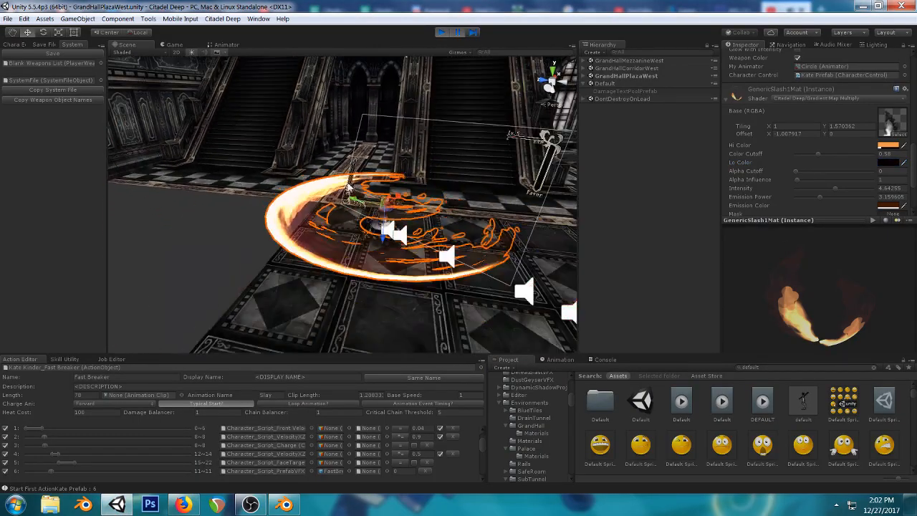
pyautogui.moveTo(287, 157); pyautogui.dragTo(384, 127, button='right')
pyautogui.click(169, 46)
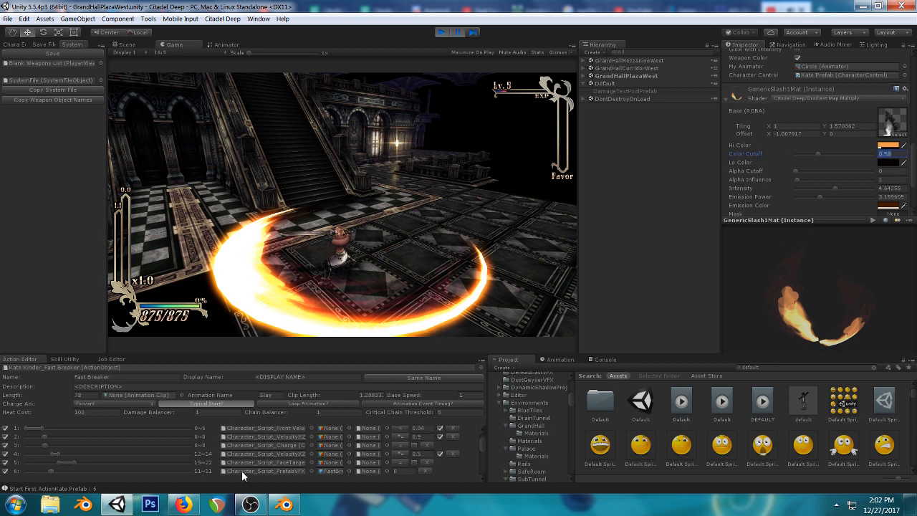
# - Look up "kritika ost" on YouTube in a new browser tab and close that tab
pyautogui.click(188, 502)
pyautogui.click(820, 10)
pyautogui.write('kriti')
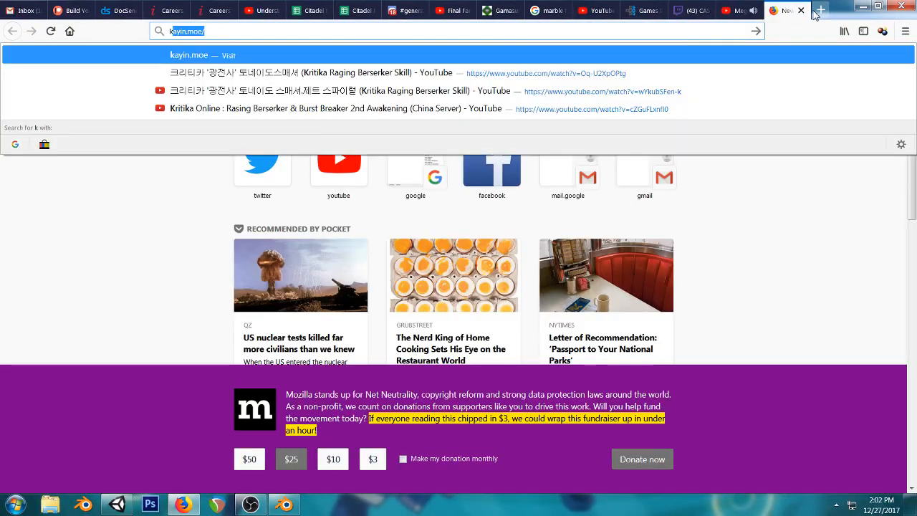
pyautogui.write('ka')
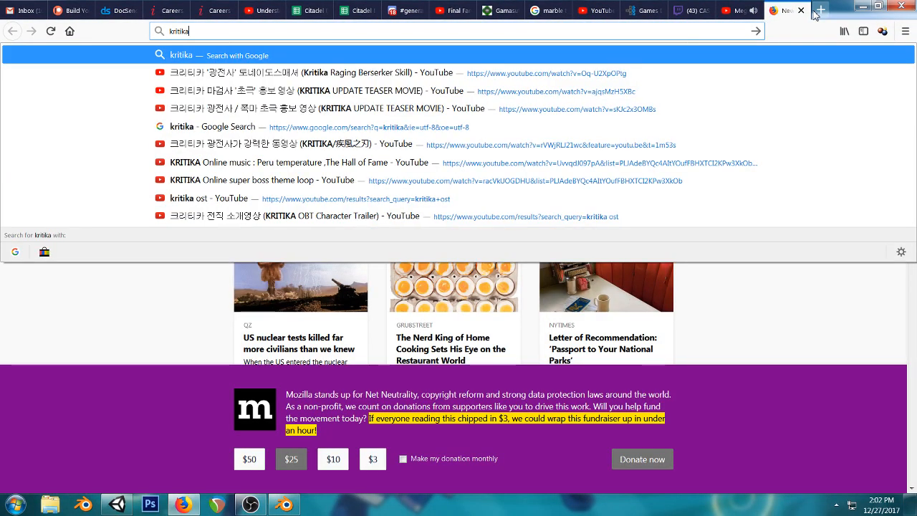
pyautogui.press('Down')
pyautogui.press('Down')
pyautogui.press('Down')
pyautogui.press('Down')
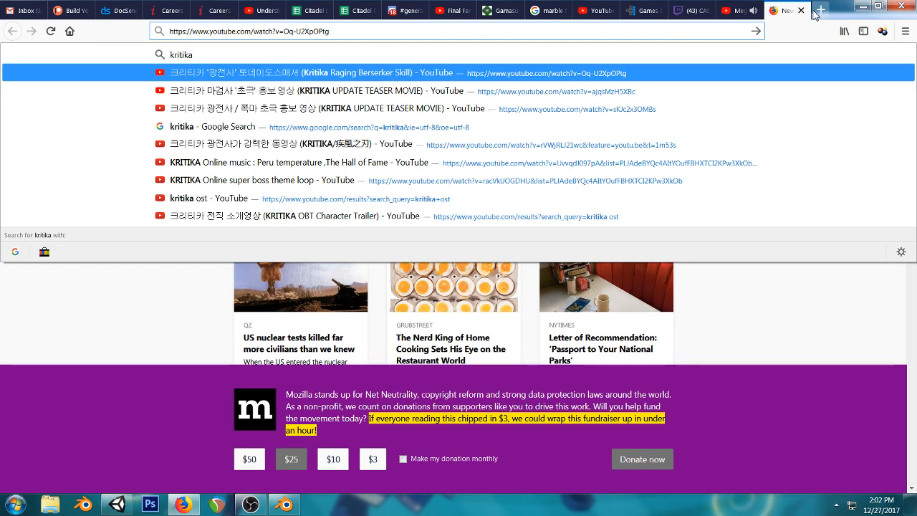
pyautogui.press('Down')
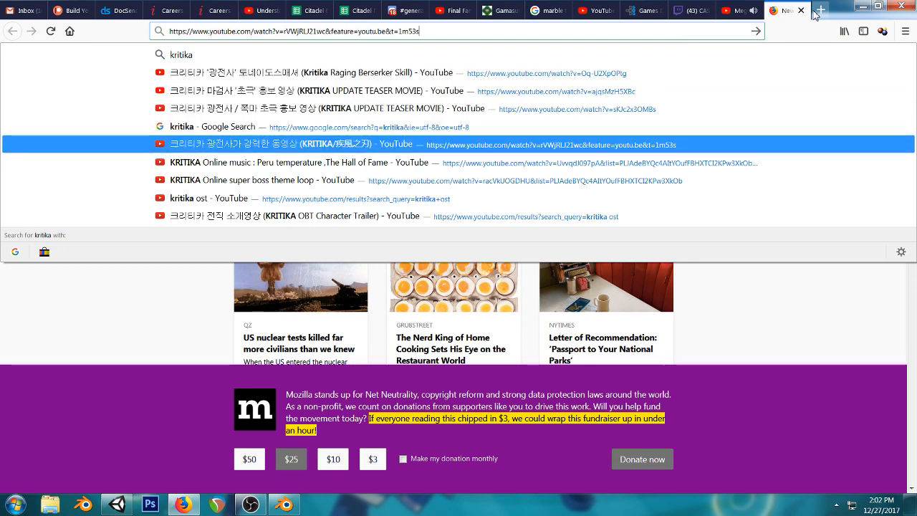
pyautogui.press('Down')
pyautogui.press('Down')
pyautogui.press('Down')
pyautogui.press('Down')
pyautogui.press('Return')
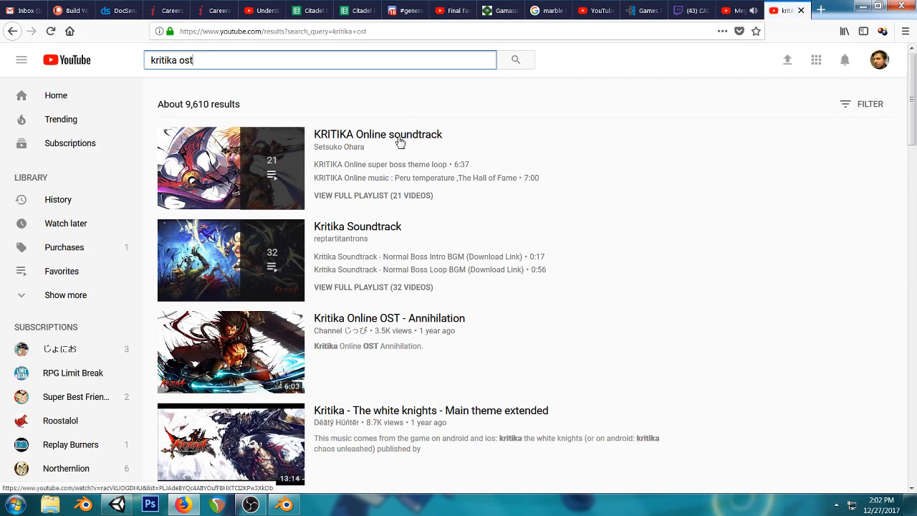
pyautogui.click(801, 10)
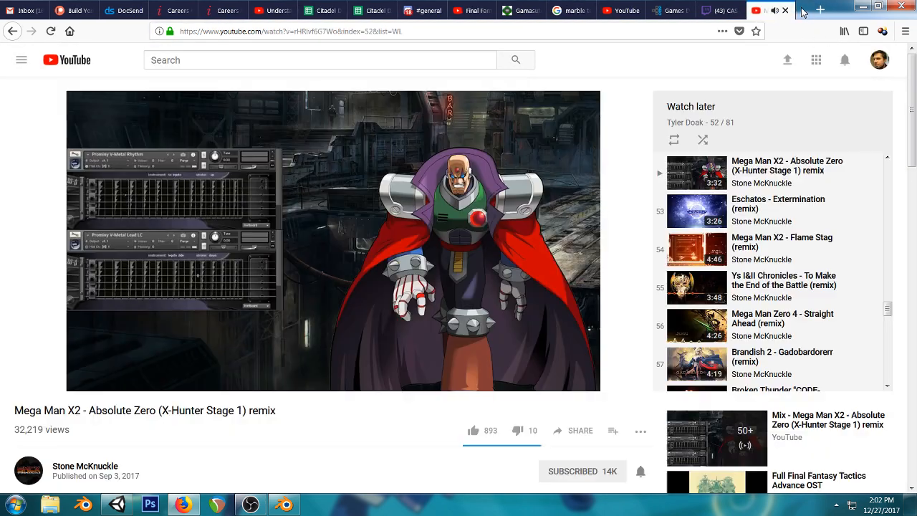
# - Switch back to Unity, set the slash material's Lo Color alpha to 255 and return to the scene view
pyautogui.click(117, 504)
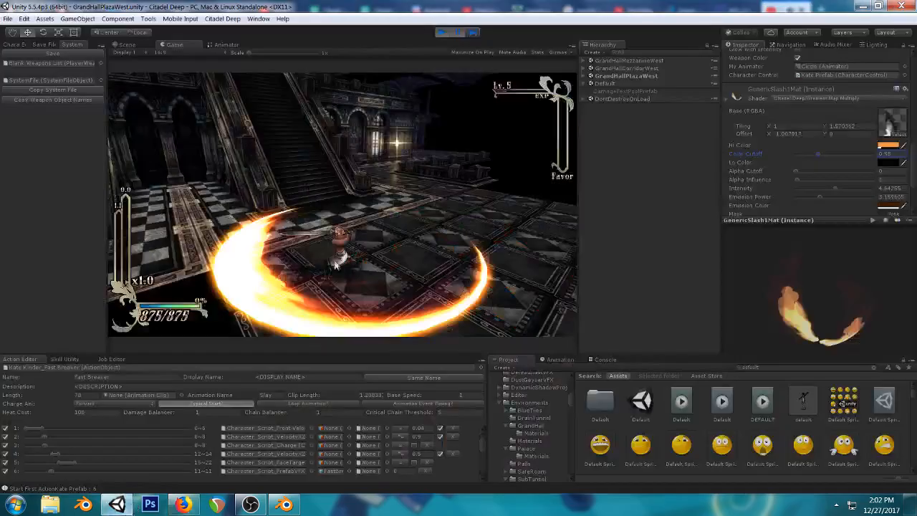
pyautogui.click(887, 164)
pyautogui.moveTo(616, 295); pyautogui.dragTo(724, 292)
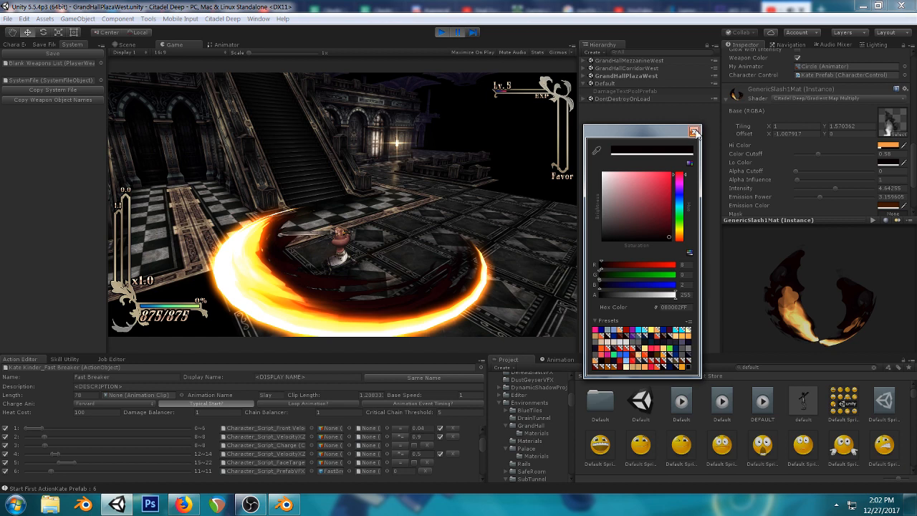
pyautogui.click(693, 131)
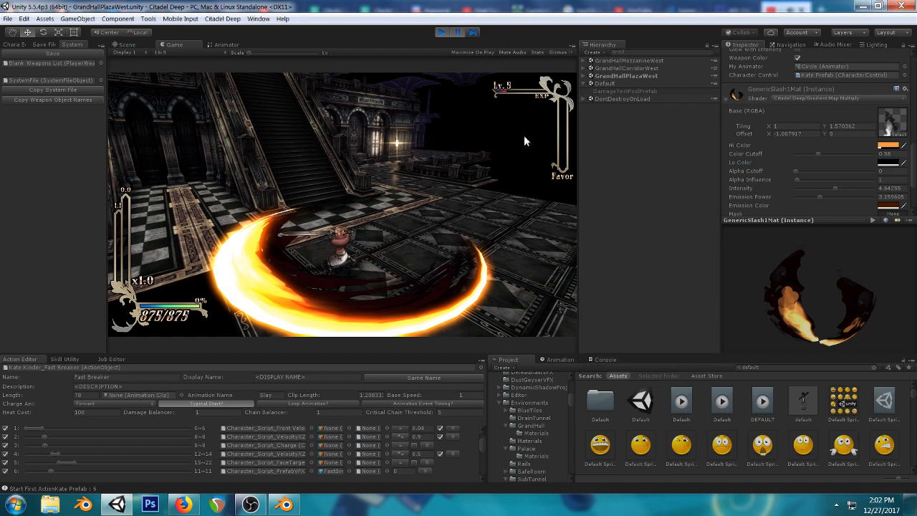
pyautogui.click(456, 33)
pyautogui.click(118, 45)
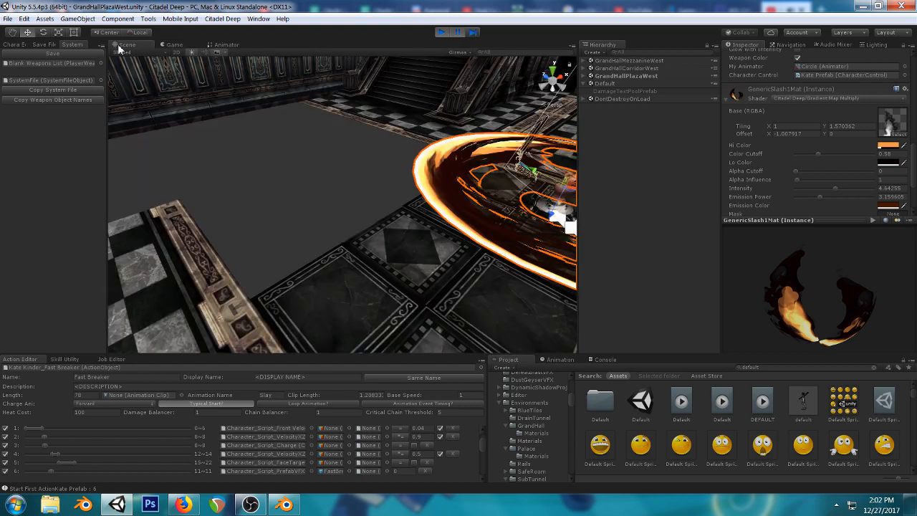
# - Deselect the slash and examine its glowing outer edge and dark inner part from several angles in the scene
pyautogui.scroll(-3, 387, 242)
pyautogui.moveTo(388, 242); pyautogui.dragTo(393, 182, button='right')
pyautogui.moveTo(393, 182); pyautogui.dragTo(363, 201, button='middle')
pyautogui.scroll(3, 322, 122)
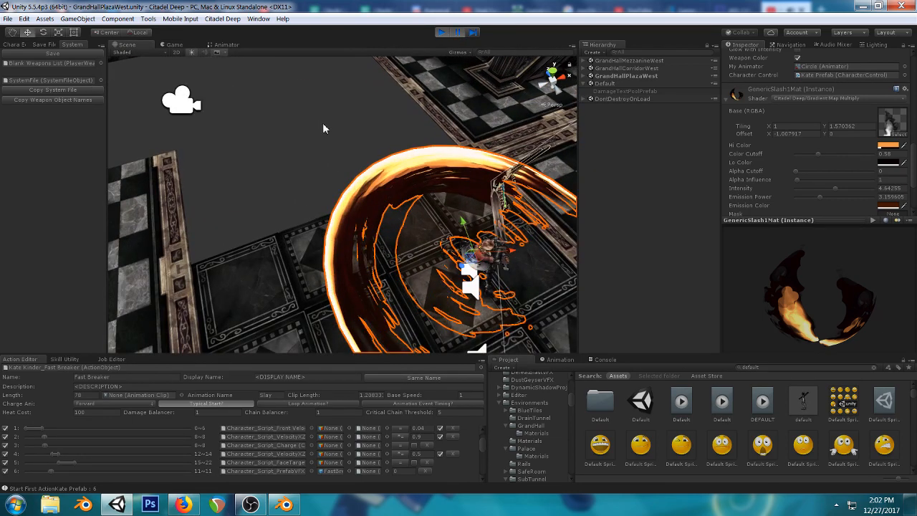
pyautogui.click(321, 120)
pyautogui.moveTo(320, 120); pyautogui.dragTo(393, 162, button='right')
pyautogui.moveTo(393, 161); pyautogui.dragTo(398, 236, button='middle')
pyautogui.moveTo(398, 236); pyautogui.dragTo(408, 248, button='right')
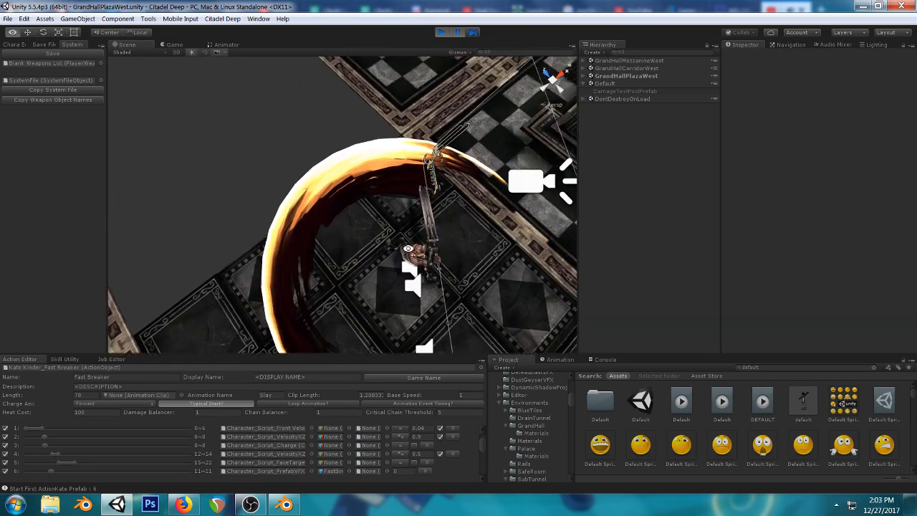
pyautogui.keyDown('alt'); pyautogui.moveTo(408, 248); pyautogui.dragTo(409, 223); pyautogui.keyUp('alt')
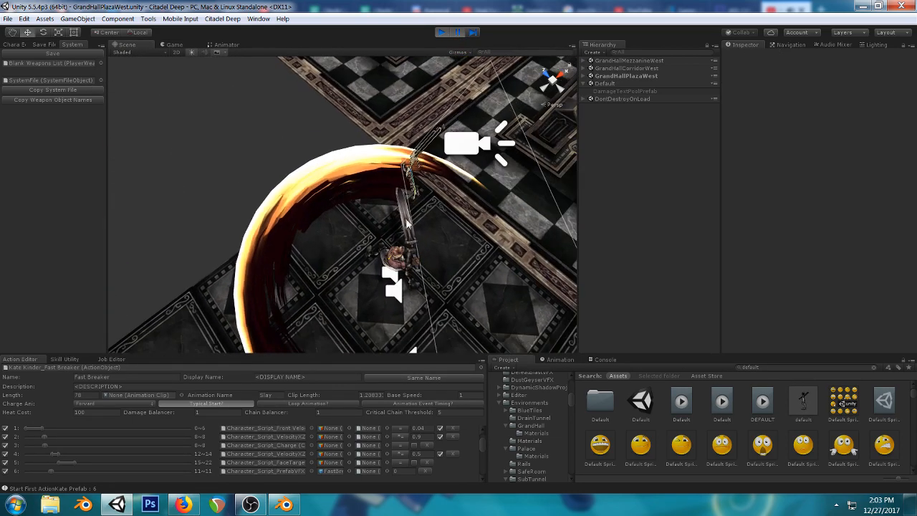
# - Select the slash's Circle mesh and examine its effect from the side in the scene and in the game view
pyautogui.click(359, 185)
pyautogui.click(353, 169)
pyautogui.click(315, 170)
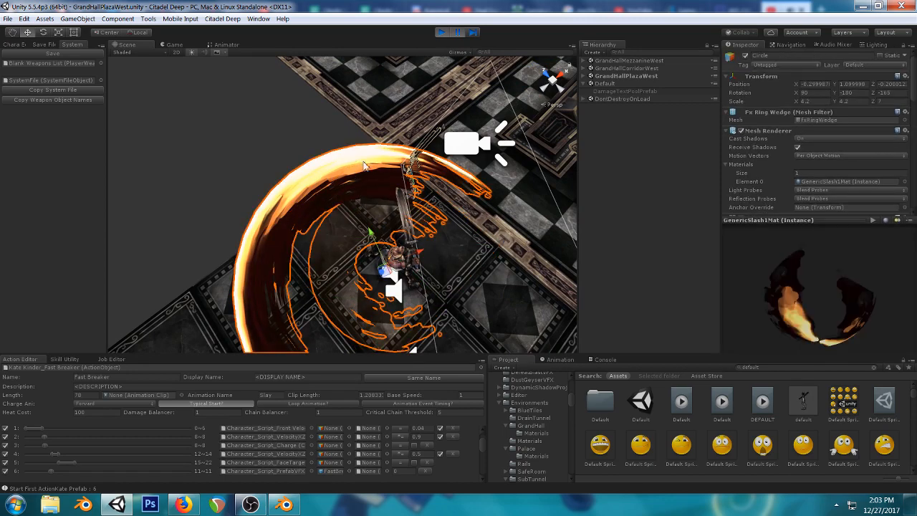
pyautogui.scroll(-5, 838, 155)
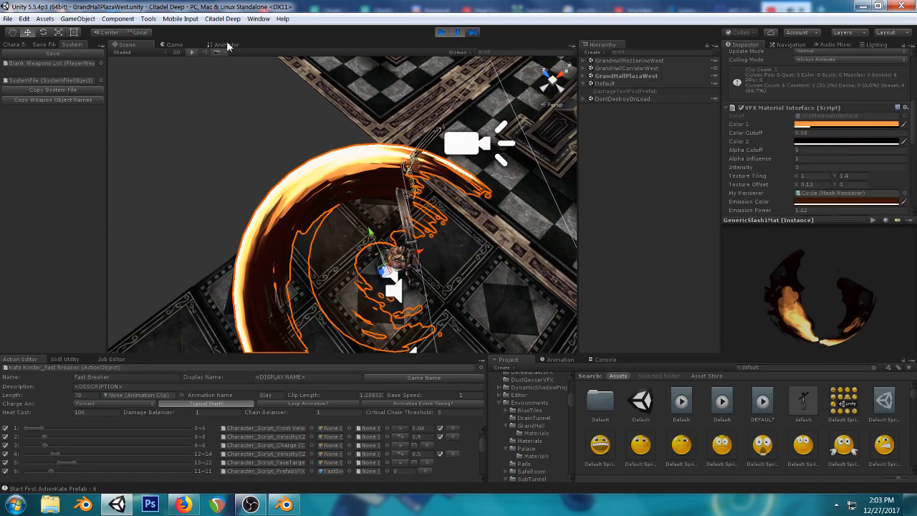
pyautogui.moveTo(259, 215); pyautogui.dragTo(385, 236, button='right')
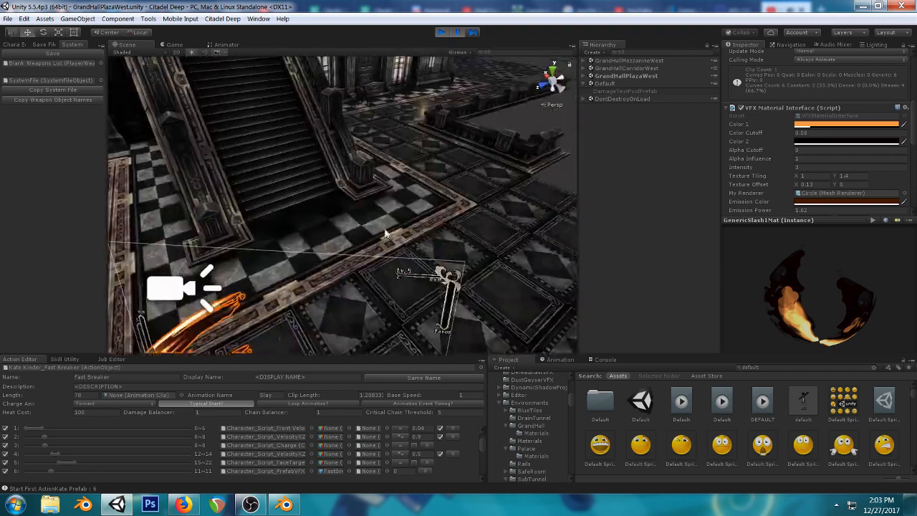
pyautogui.moveTo(384, 235); pyautogui.dragTo(423, 205, button='middle')
pyautogui.moveTo(423, 205)
pyautogui.mouseDown(button='right')
pyautogui.moveTo(510, 143)
pyautogui.moveTo(497, 231)
pyautogui.moveTo(522, 178)
pyautogui.moveTo(548, 159)
pyautogui.moveTo(421, 222)
pyautogui.mouseUp(button='right')
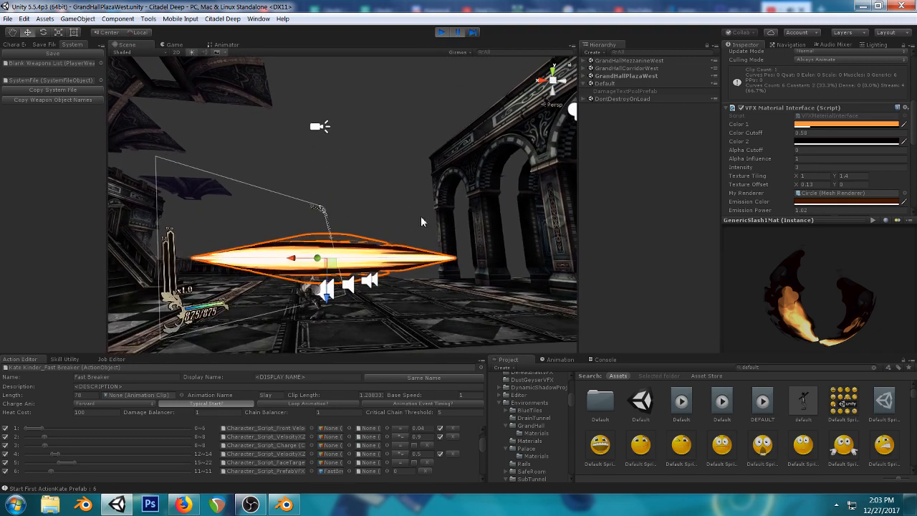
pyautogui.click(179, 45)
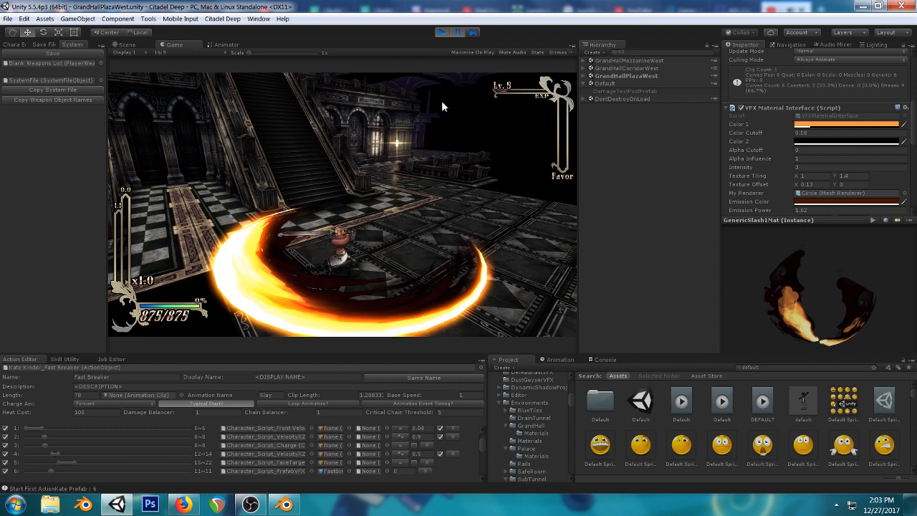
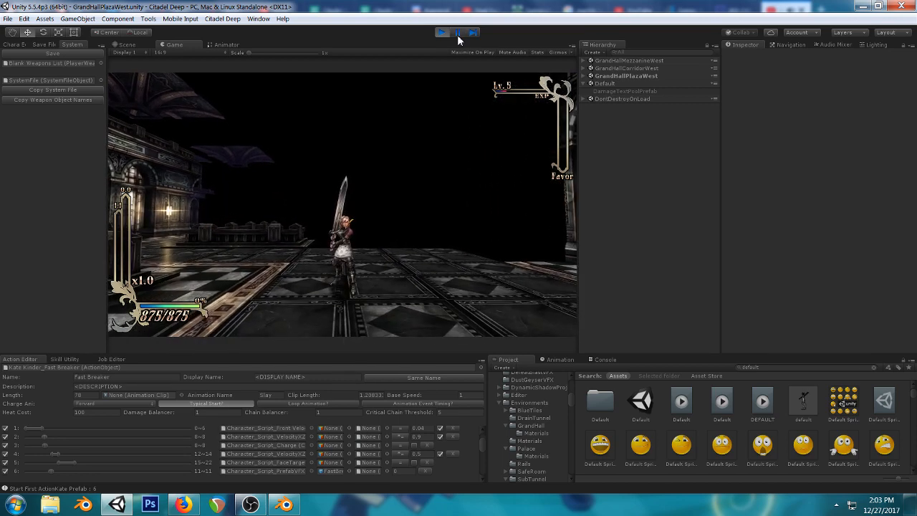
# - Pause the game during the attack and advance it frame by frame until the full slash arc is drawn
pyautogui.click(457, 35)
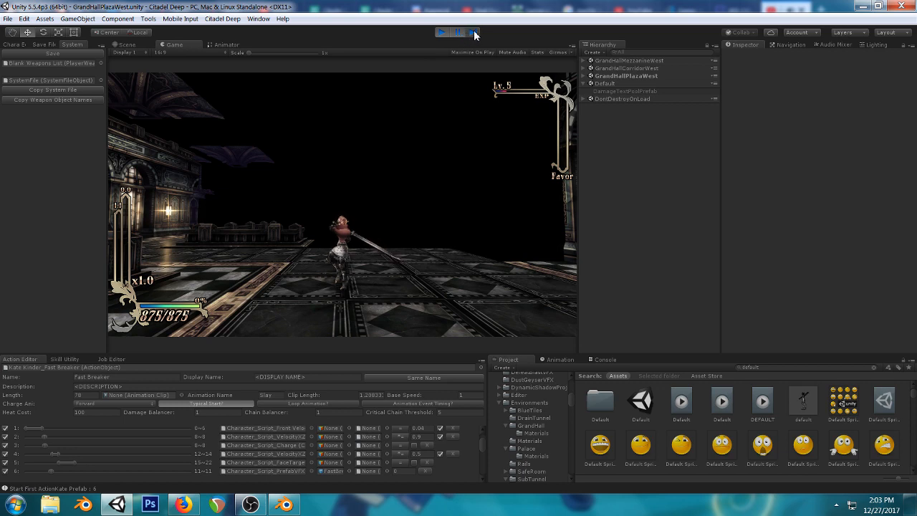
pyautogui.click(474, 32)
pyautogui.click(474, 32)
pyautogui.click(474, 32)
pyautogui.click(474, 32)
pyautogui.click(474, 32)
pyautogui.click(474, 33)
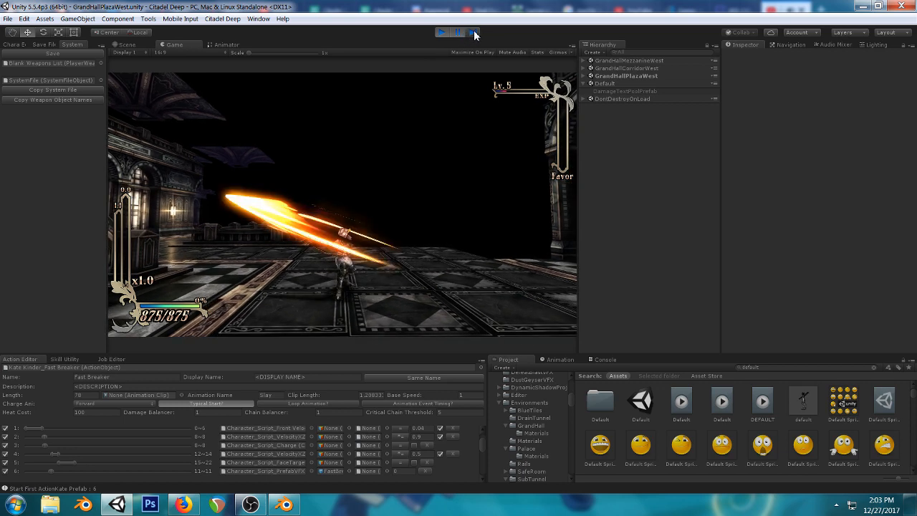
pyautogui.click(474, 33)
pyautogui.click(474, 32)
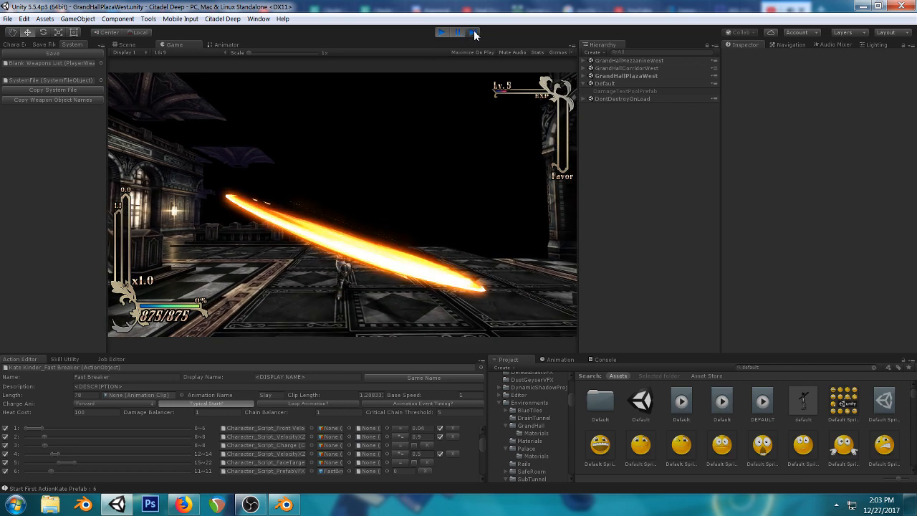
pyautogui.click(474, 32)
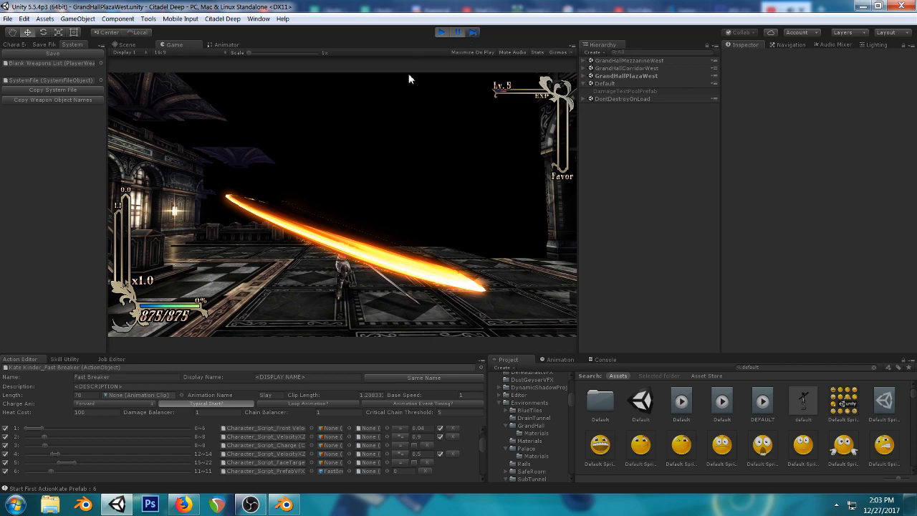
# - Return to the scene view, select the new slash's Circle mesh and frame it in the view
pyautogui.click(126, 44)
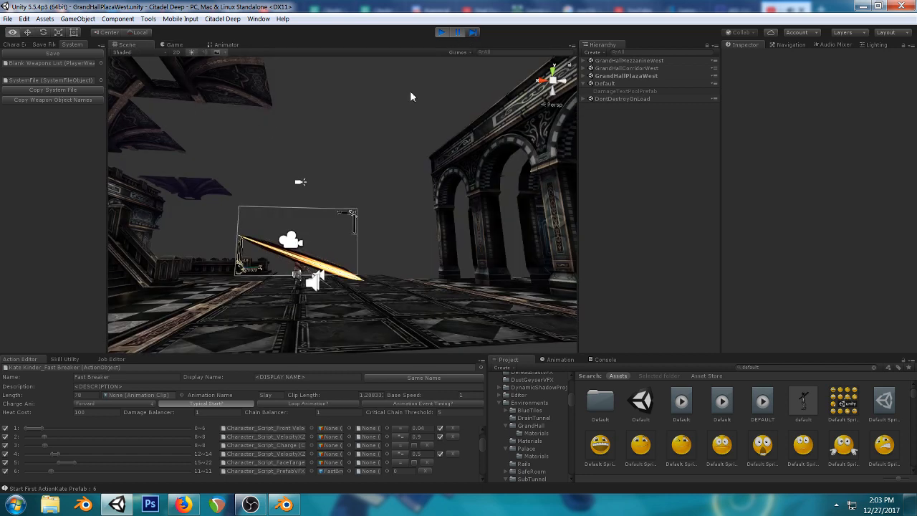
pyautogui.moveTo(410, 91); pyautogui.dragTo(373, 129, button='middle')
pyautogui.moveTo(374, 129); pyautogui.dragTo(368, 163, button='right')
pyautogui.moveTo(368, 164); pyautogui.dragTo(338, 170, button='middle')
pyautogui.scroll(-5, 470, 248)
pyautogui.keyDown('alt'); pyautogui.moveTo(479, 243); pyautogui.dragTo(453, 228); pyautogui.keyUp('alt')
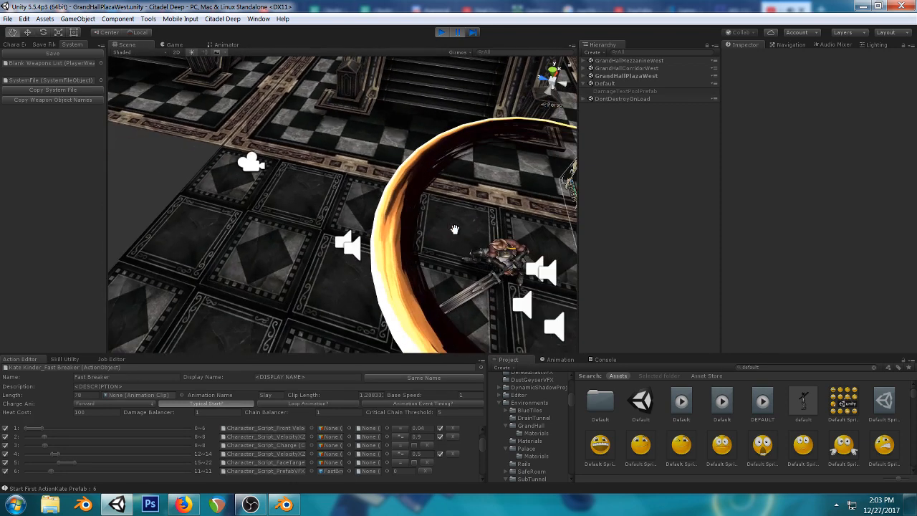
pyautogui.click(380, 239)
pyautogui.click(386, 214)
pyautogui.click(426, 172)
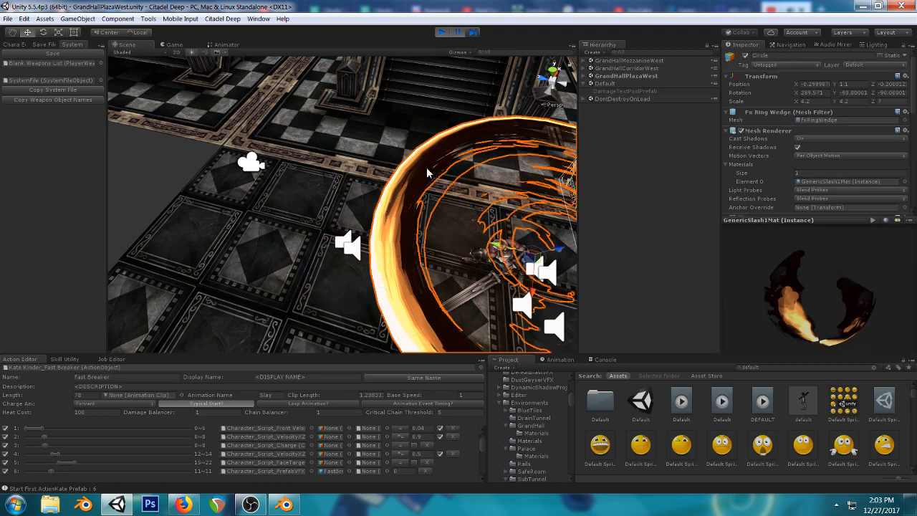
pyautogui.press('f')
# - Expand the GenericSlash1Mat settings on the Circle mesh and try to adjust the Base texture's Y tiling
pyautogui.scroll(-8, 830, 163)
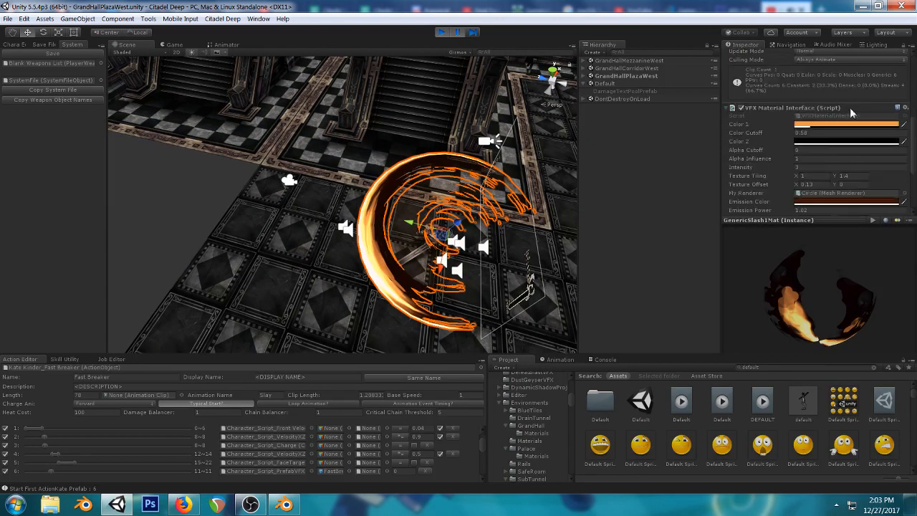
pyautogui.scroll(-3, 853, 109)
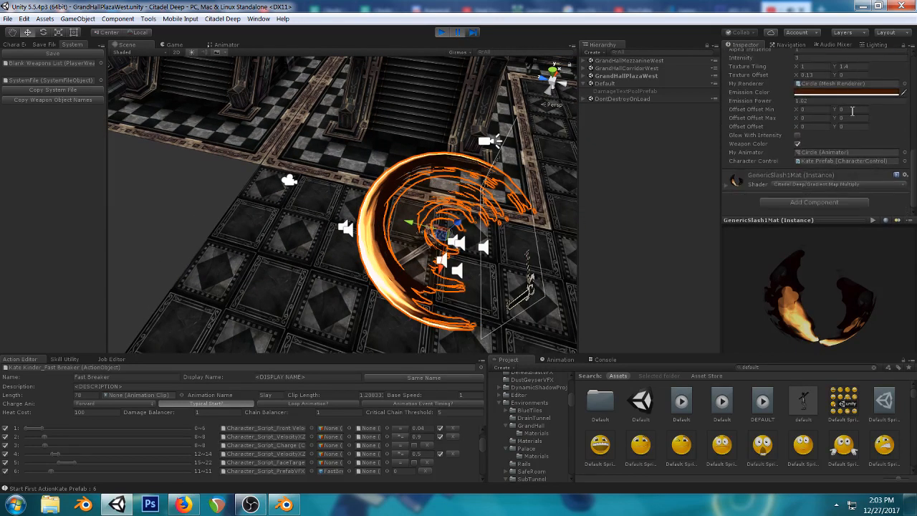
pyautogui.click(726, 185)
pyautogui.scroll(-2, 810, 141)
pyautogui.moveTo(825, 154); pyautogui.dragTo(821, 154)
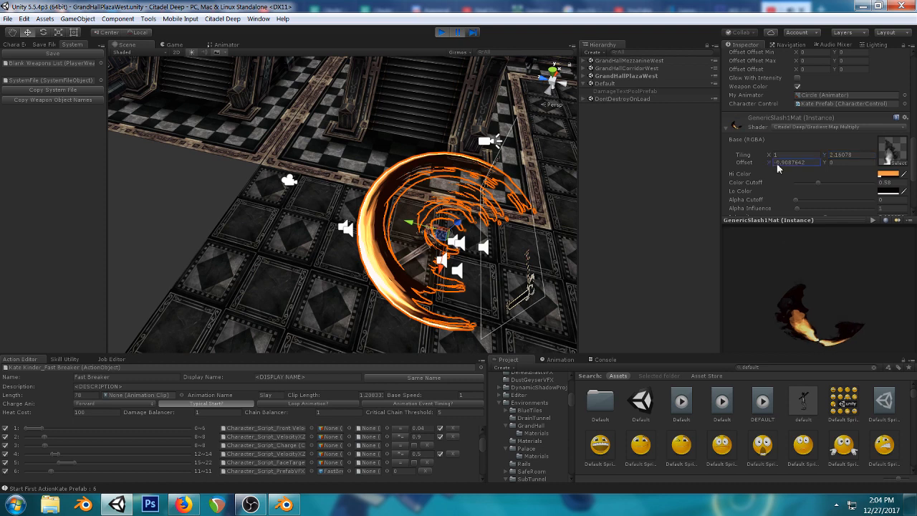
# - Disable the Circle's VFX Material Interface script and try to adjust the Base texture's tiling again
pyautogui.scroll(5, 802, 136)
pyautogui.scroll(3, 814, 146)
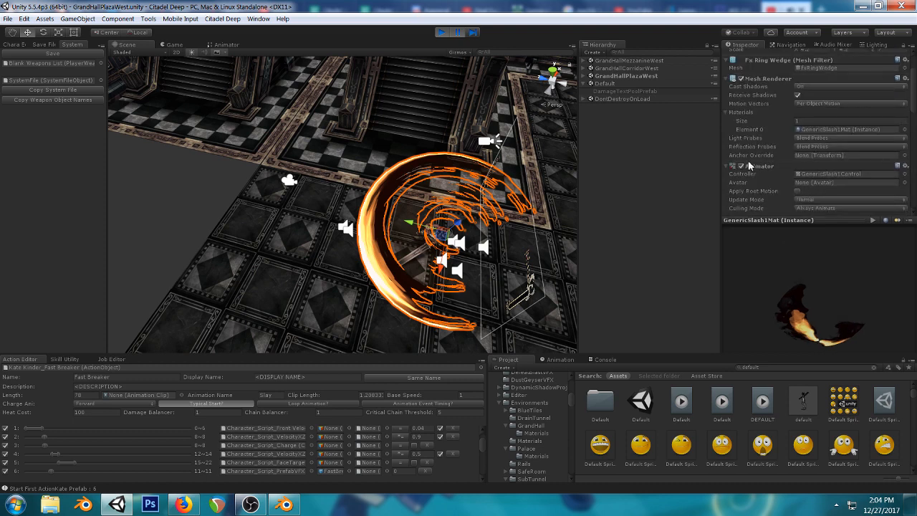
pyautogui.scroll(-8, 802, 143)
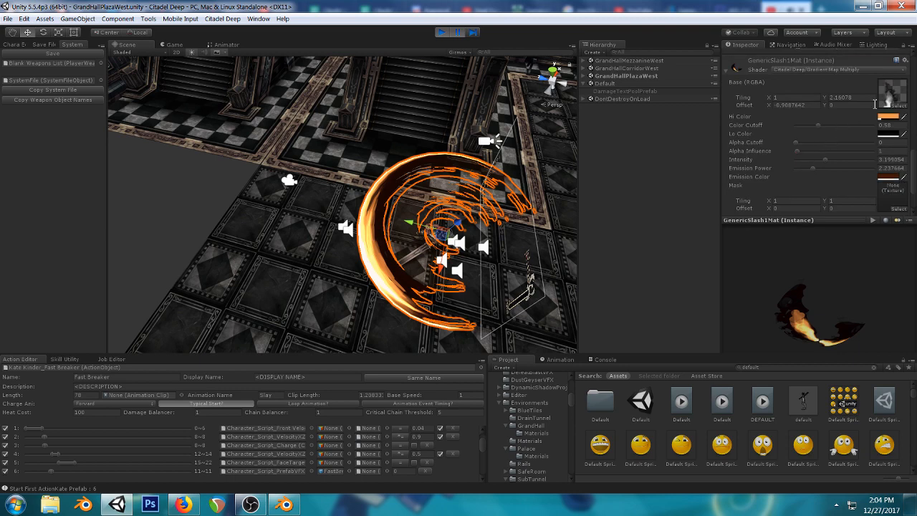
pyautogui.click(829, 98)
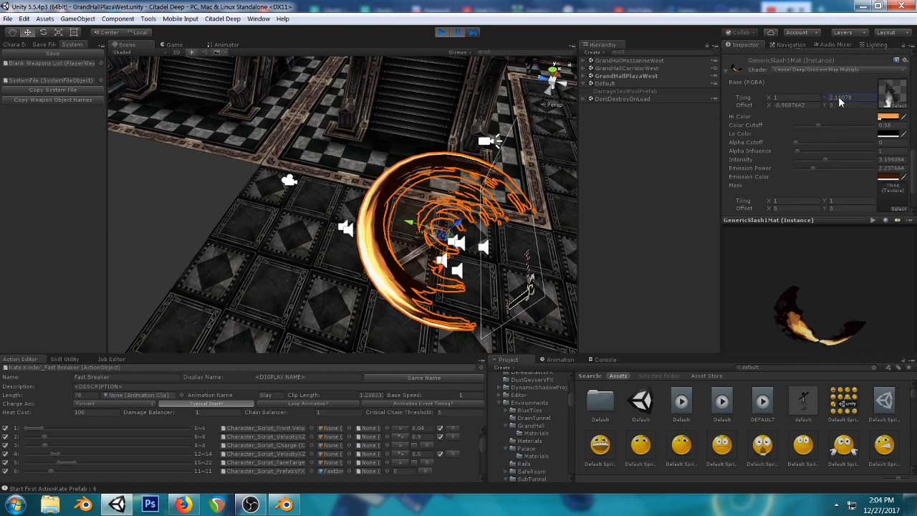
pyautogui.scroll(5, 835, 133)
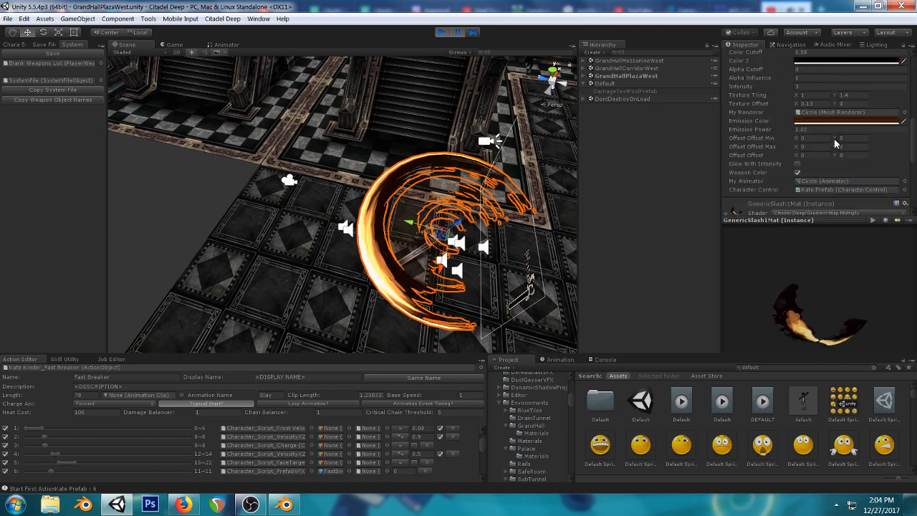
pyautogui.scroll(-5, 827, 152)
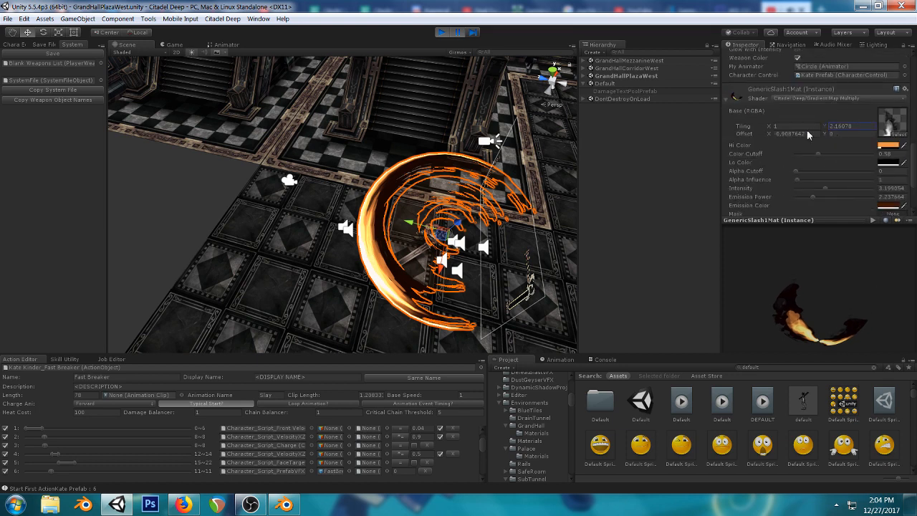
pyautogui.scroll(4, 812, 131)
pyautogui.scroll(5, 808, 143)
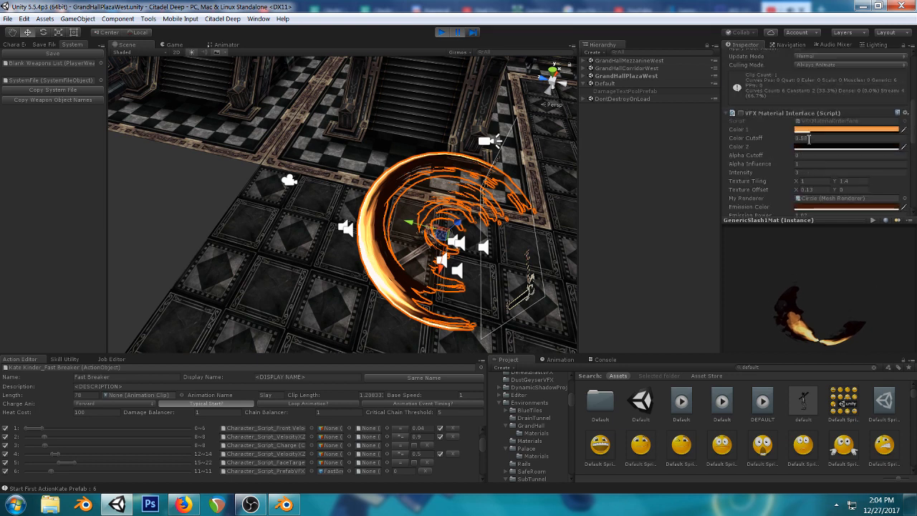
pyautogui.scroll(2, 810, 142)
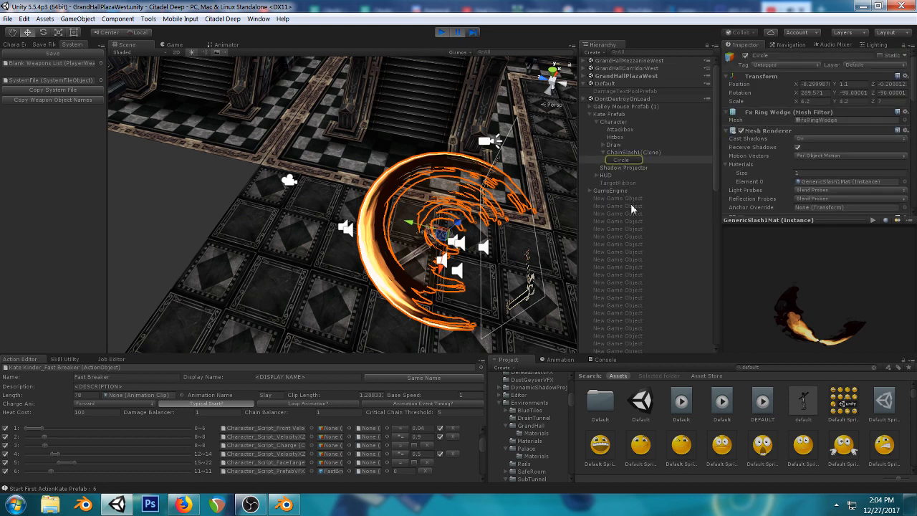
# - Inspect the Draw, Character, Kate Prefab and ChainSlash1(Clone) objects, and review the Circle's script and material settings
pyautogui.click(621, 152)
pyautogui.click(613, 145)
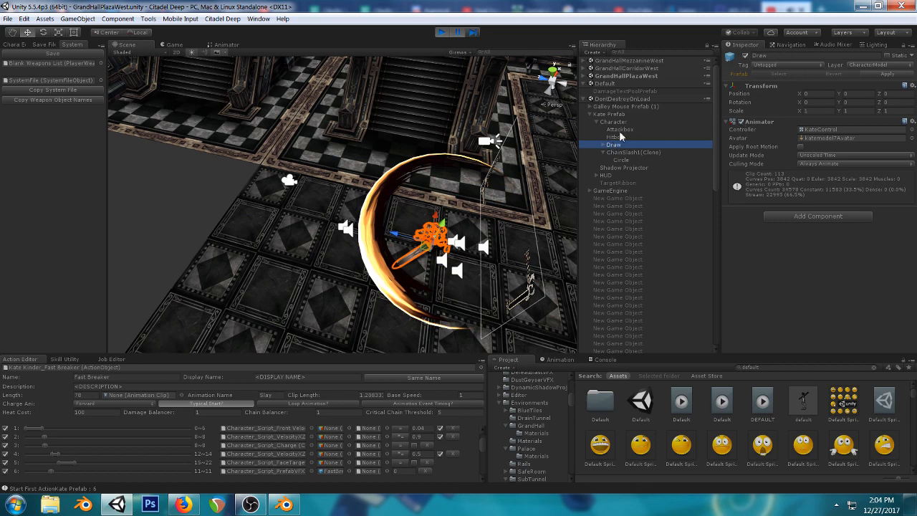
pyautogui.click(604, 123)
pyautogui.click(608, 116)
pyautogui.click(622, 153)
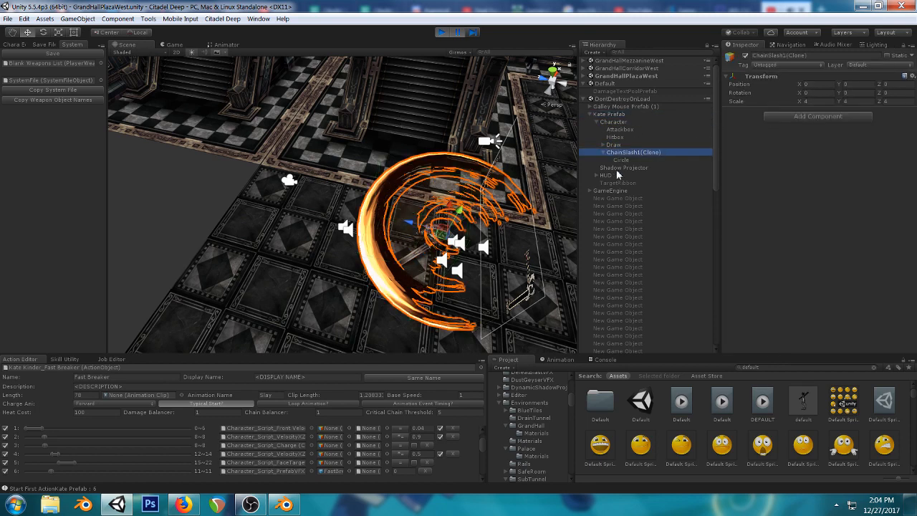
pyautogui.click(620, 159)
pyautogui.scroll(-5, 807, 151)
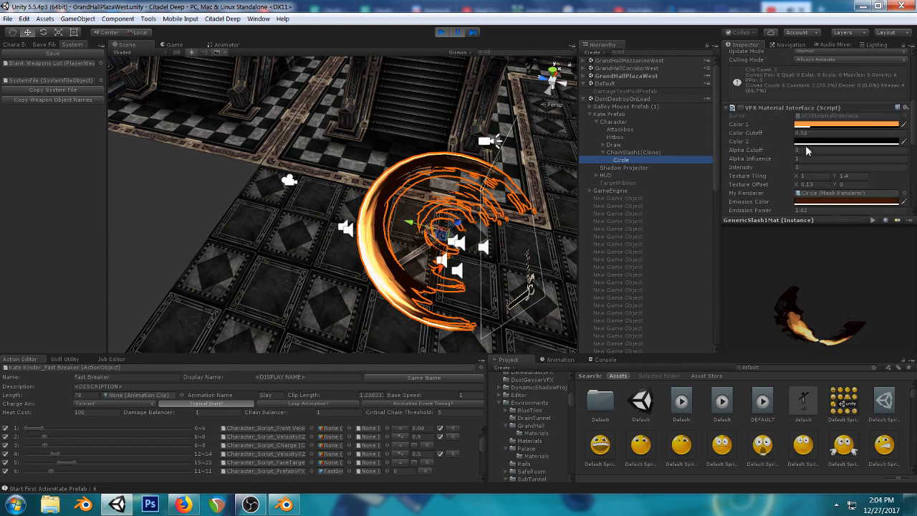
pyautogui.scroll(-2, 808, 151)
pyautogui.scroll(-8, 820, 113)
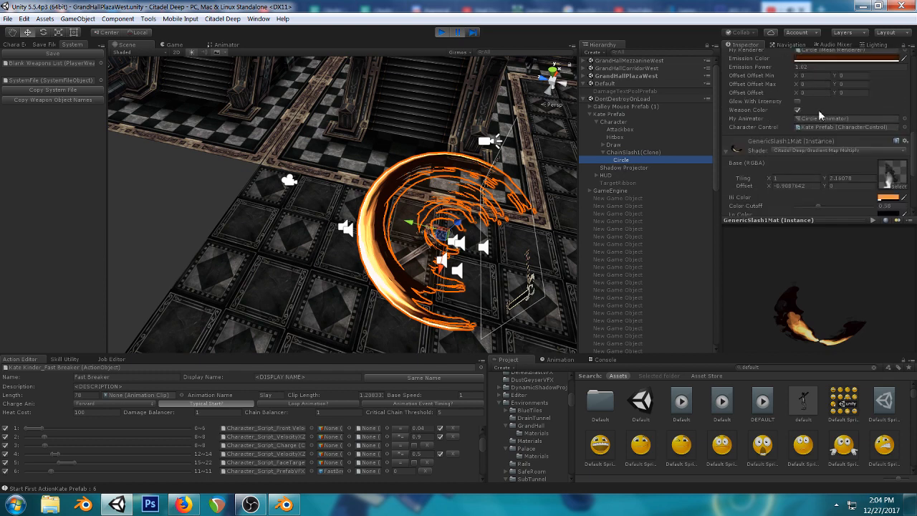
pyautogui.scroll(-10, 761, 119)
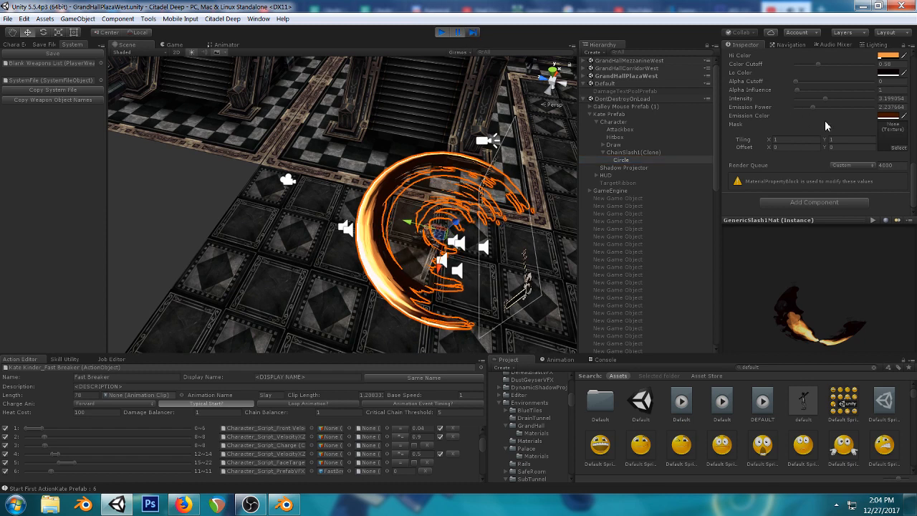
pyautogui.scroll(4, 845, 132)
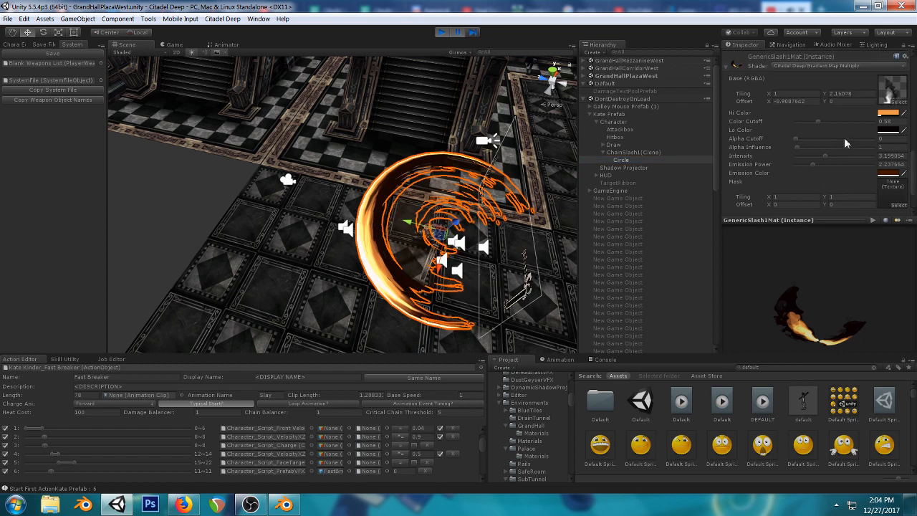
# - Try to adjust the Base texture's Y tiling and X offset once more, and stop play mode
pyautogui.click(834, 97)
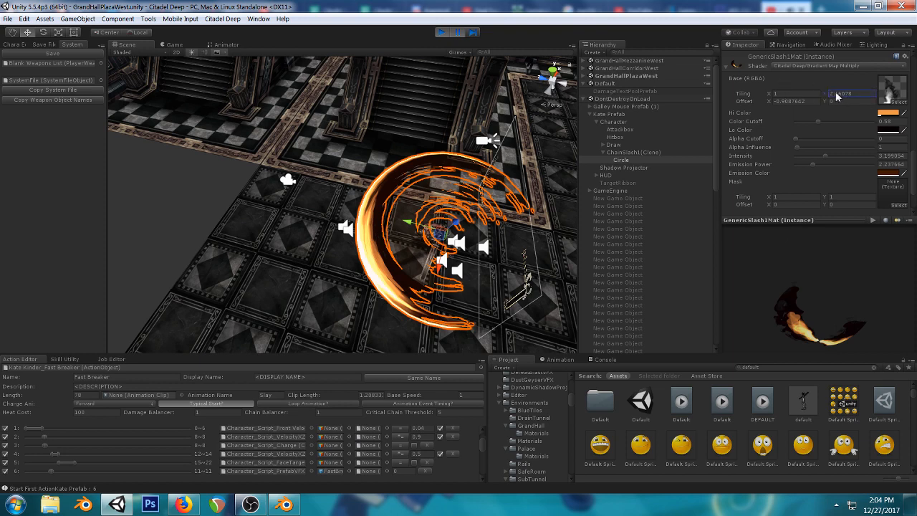
pyautogui.click(779, 102)
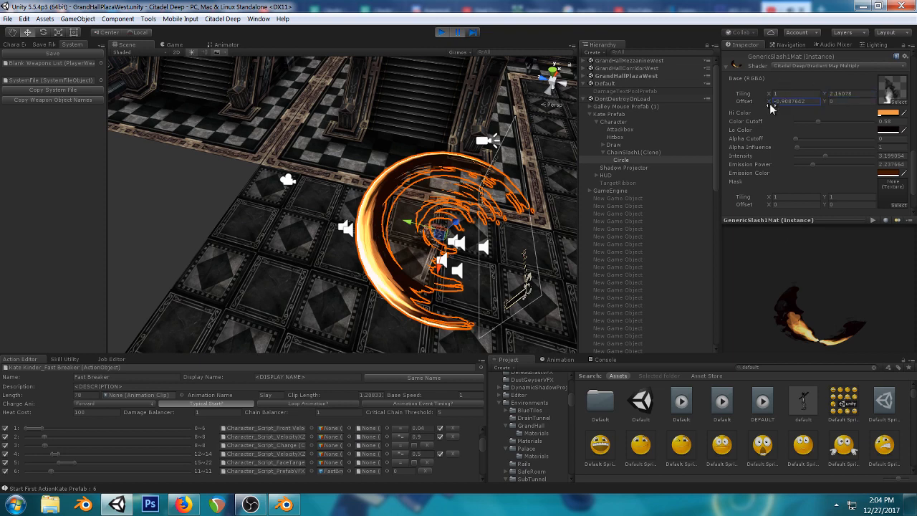
pyautogui.click(443, 33)
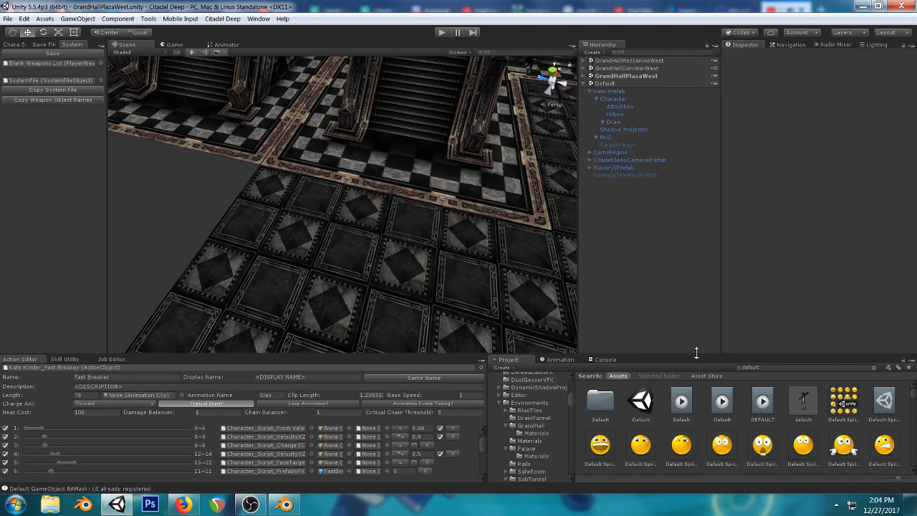
# - Search the project assets for "generic slash prefa" and select GenericSlash1Prefab
pyautogui.write('generic slash vf')
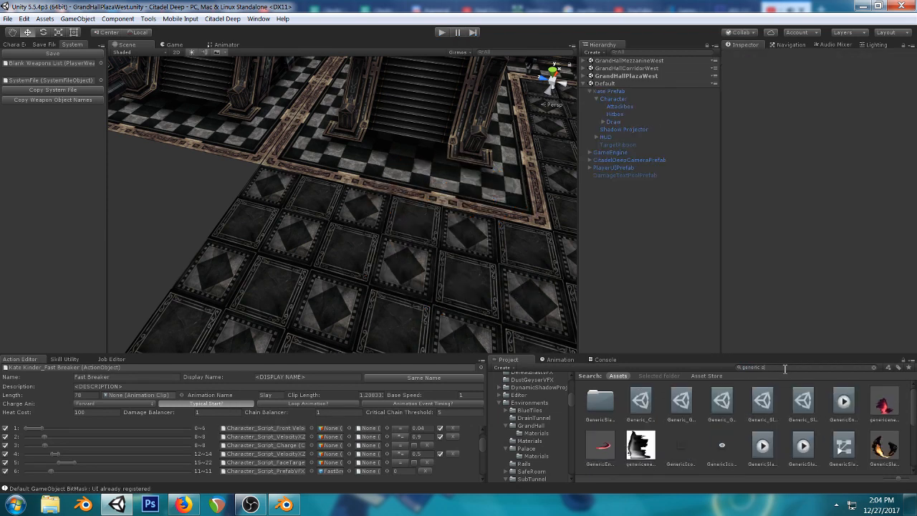
pyautogui.press('BackSpace')
pyautogui.press('BackSpace')
pyautogui.press('BackSpace')
pyautogui.press('BackSpace')
pyautogui.press('BackSpace')
pyautogui.press('BackSpace')
pyautogui.press('BackSpace')
pyautogui.press('BackSpace')
pyautogui.press('BackSpace')
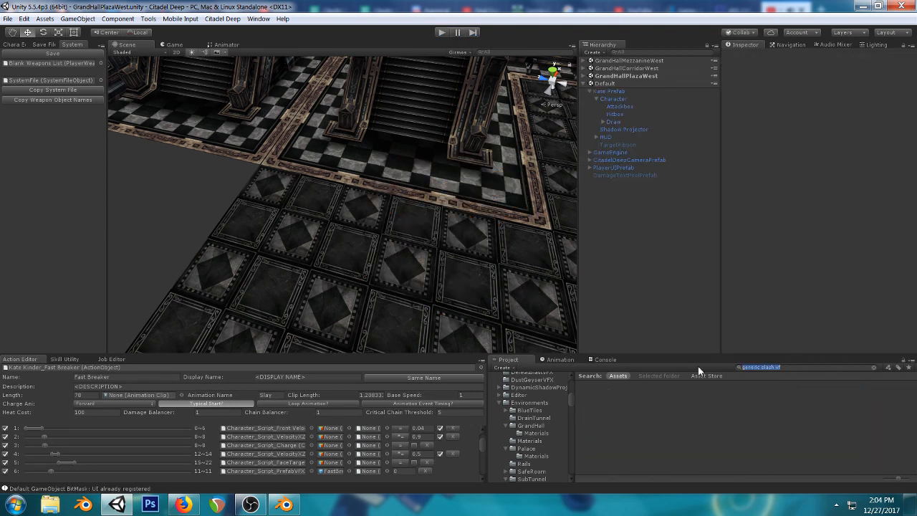
pyautogui.write('slash pl')
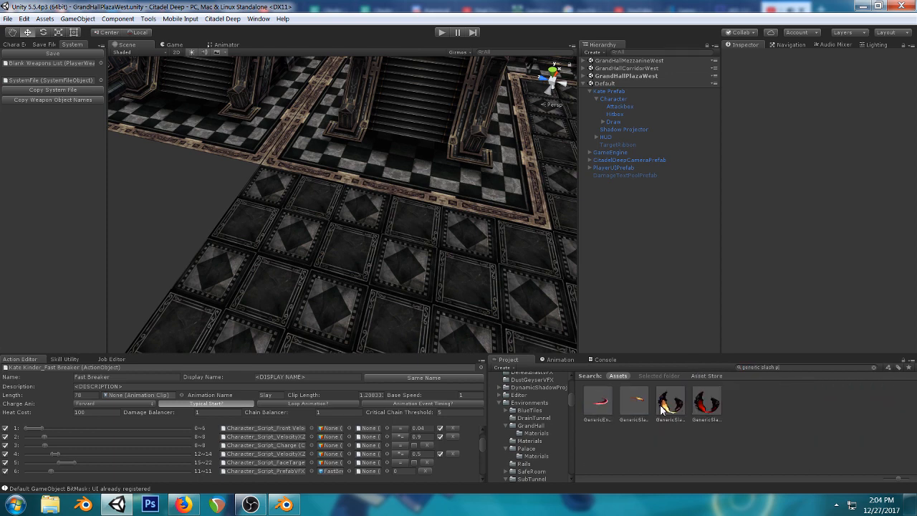
pyautogui.moveTo(660, 406); pyautogui.dragTo(127, 210)
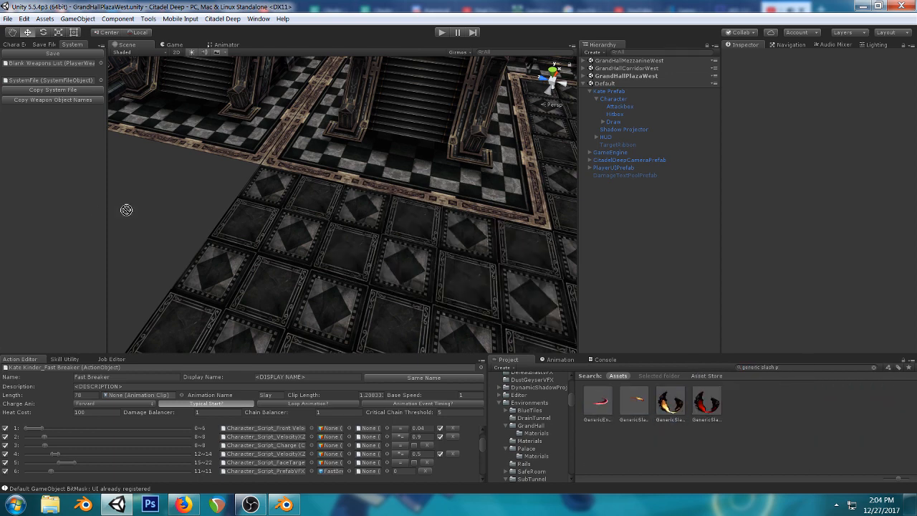
pyautogui.click(786, 369)
pyautogui.click(786, 369)
pyautogui.write('refa')
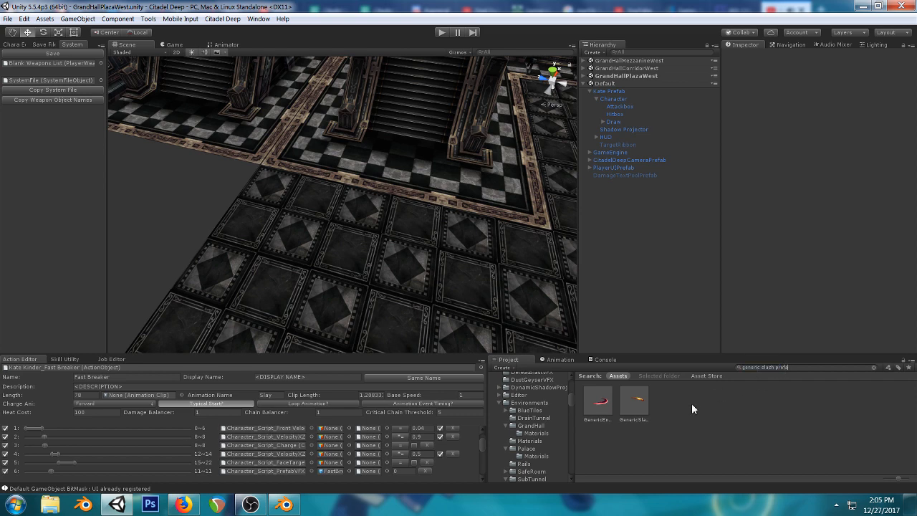
pyautogui.click(633, 404)
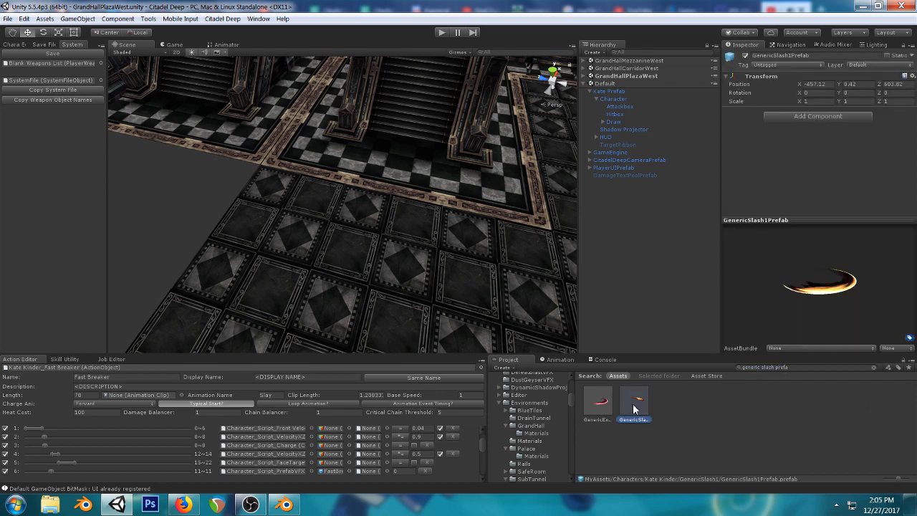
# - Place GenericSlash1Prefab on the plaza floor in the scene and raise it to a Y position of -3.91
pyautogui.moveTo(634, 408); pyautogui.dragTo(359, 259)
pyautogui.moveTo(359, 258); pyautogui.dragTo(415, 165, button='right')
pyautogui.moveTo(415, 166); pyautogui.dragTo(459, 146, button='middle')
pyautogui.moveTo(458, 147); pyautogui.dragTo(398, 208, button='right')
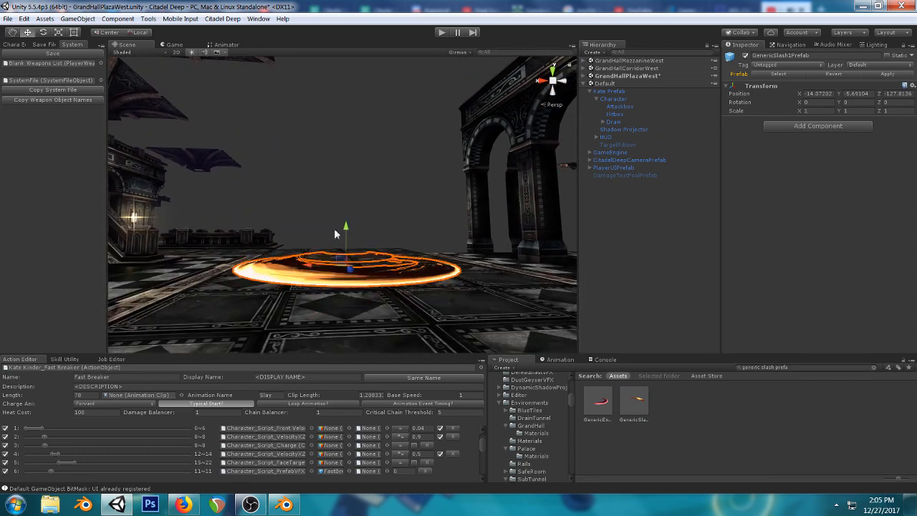
pyautogui.moveTo(348, 227); pyautogui.dragTo(352, 178)
pyautogui.moveTo(427, 164); pyautogui.dragTo(430, 194, button='right')
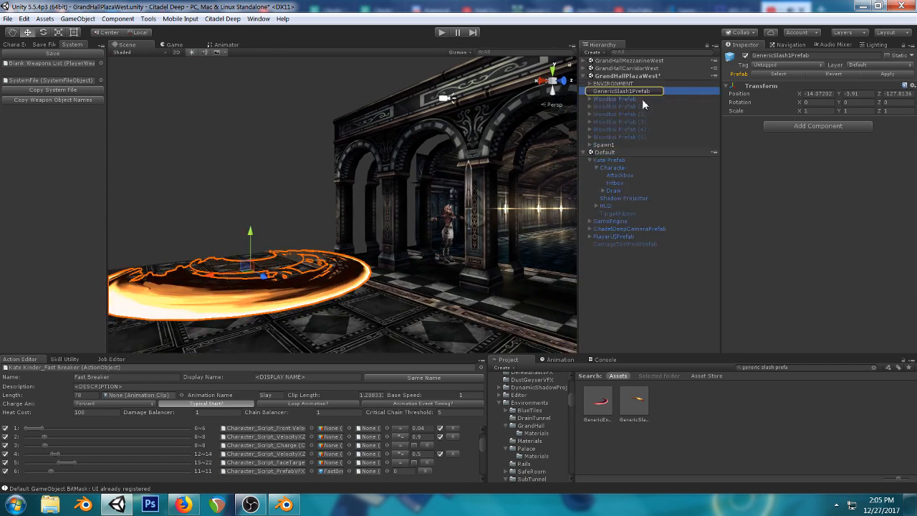
# - Select the Circle mesh inside the placed GenericSlash1Prefab and bring up its GenericSlash1Mat material settings
pyautogui.click(640, 92)
pyautogui.press('Right')
pyautogui.click(613, 101)
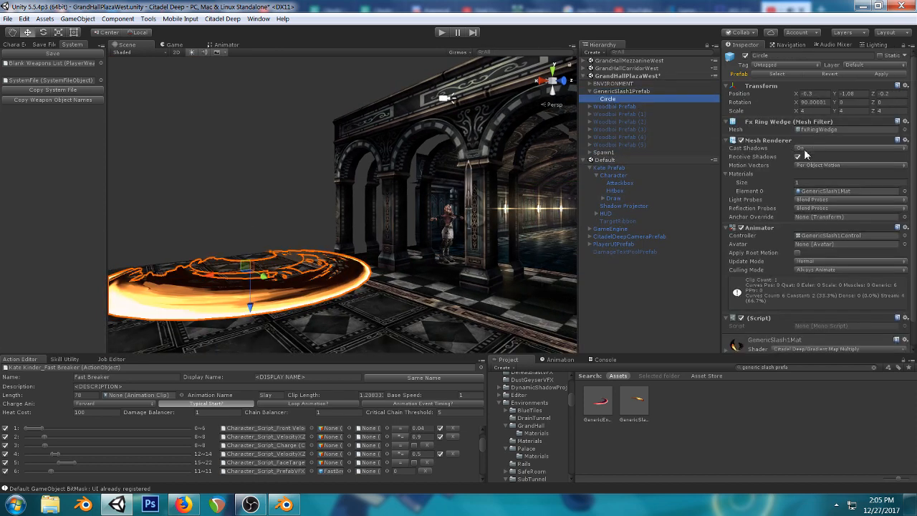
pyautogui.scroll(-2, 804, 179)
pyautogui.click(726, 323)
pyautogui.scroll(-3, 788, 272)
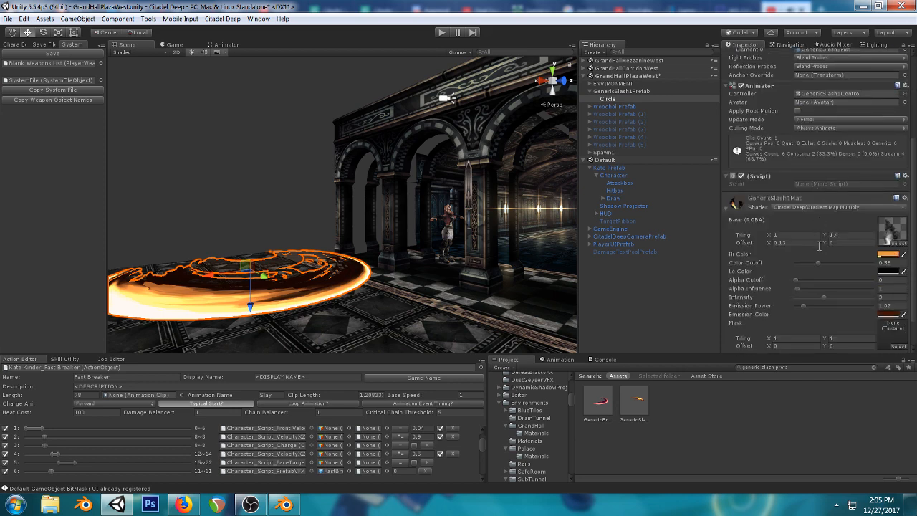
# - Set the Base texture's Y tiling to 1.4 and adjust its X offset on GenericSlash1Mat
pyautogui.click(829, 235)
pyautogui.write('1.4')
pyautogui.moveTo(820, 242); pyautogui.dragTo(818, 241)
pyautogui.moveTo(371, 132); pyautogui.dragTo(573, 197, button='right')
# - Open the Base texture GenericSlash1Tex.psd in Photoshop and try the Clone Stamp tool on the canvas
pyautogui.doubleClick(886, 234)
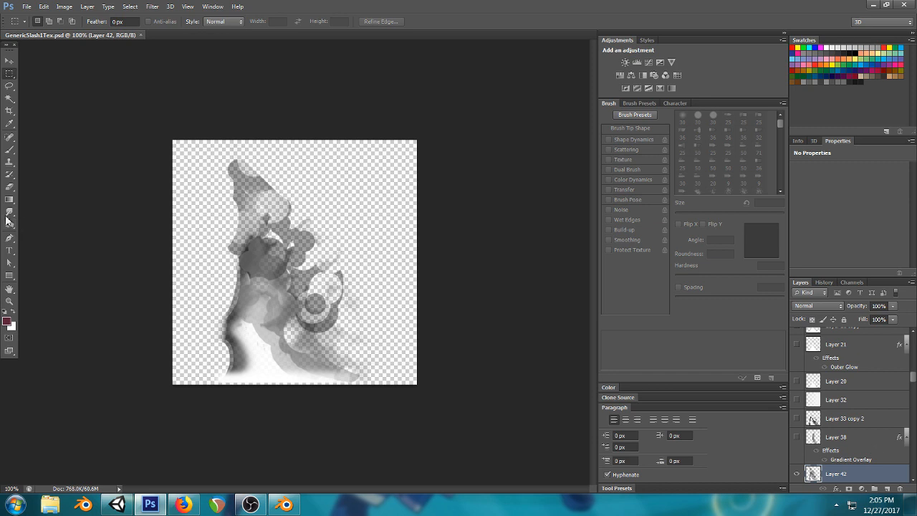
pyautogui.click(9, 161)
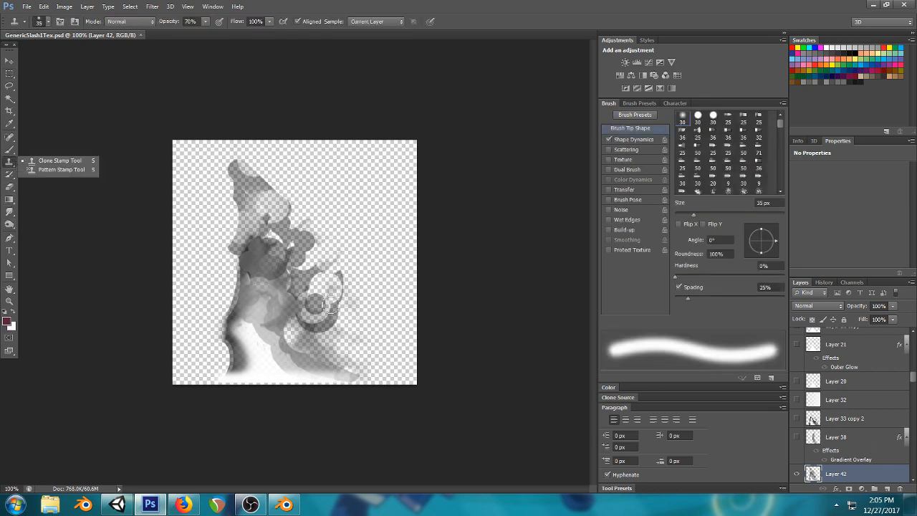
pyautogui.click(318, 110)
pyautogui.click(459, 194)
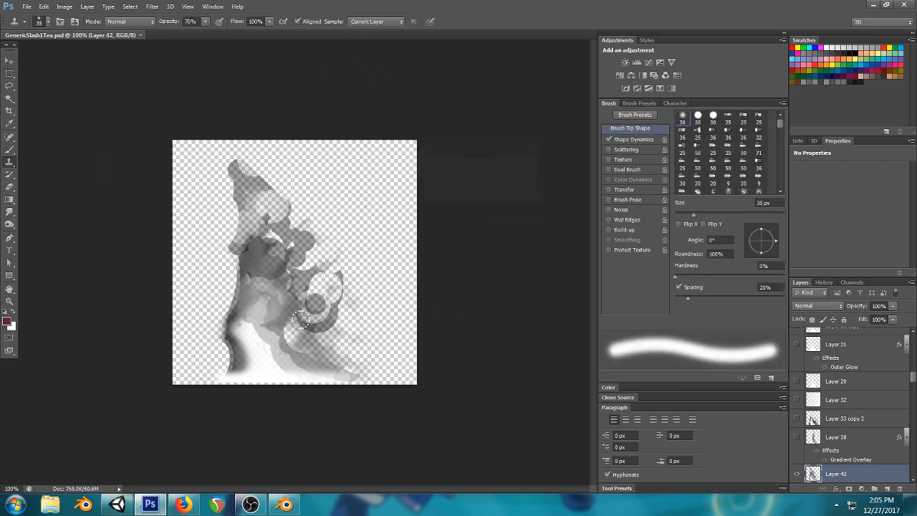
# - Set the foreground color to black (000000) and switch from the Clone Stamp to the Brush tool
pyautogui.click(8, 321)
pyautogui.click(502, 361)
pyautogui.click(725, 244)
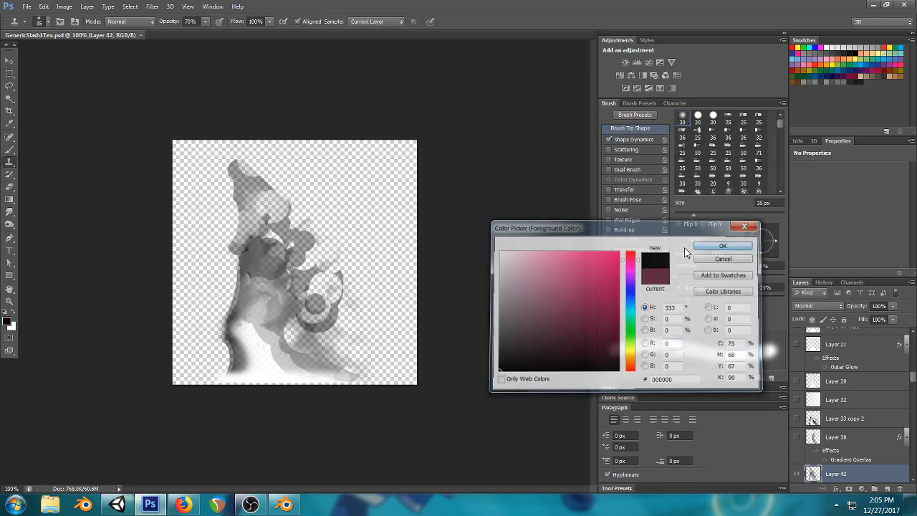
pyautogui.click(229, 382)
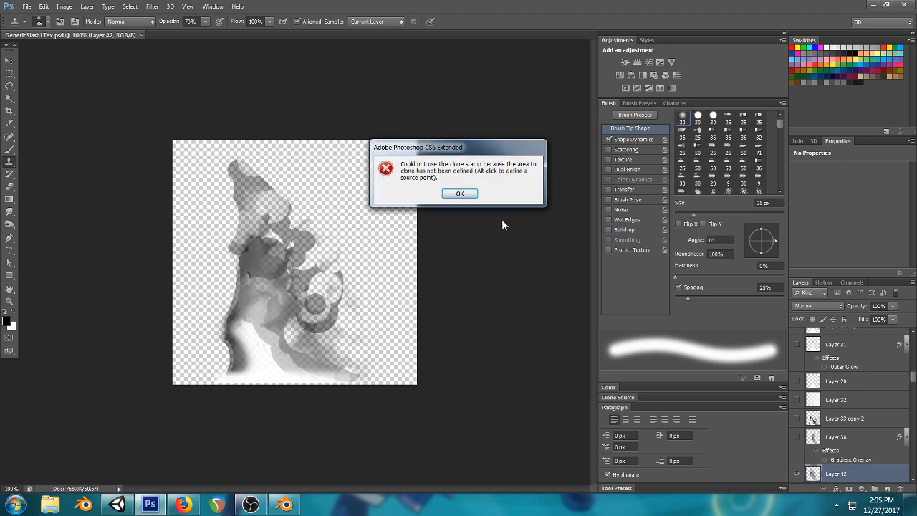
pyautogui.click(464, 197)
pyautogui.click(6, 151)
# - Look through the layer stack of the slash texture document
pyautogui.scroll(5, 877, 430)
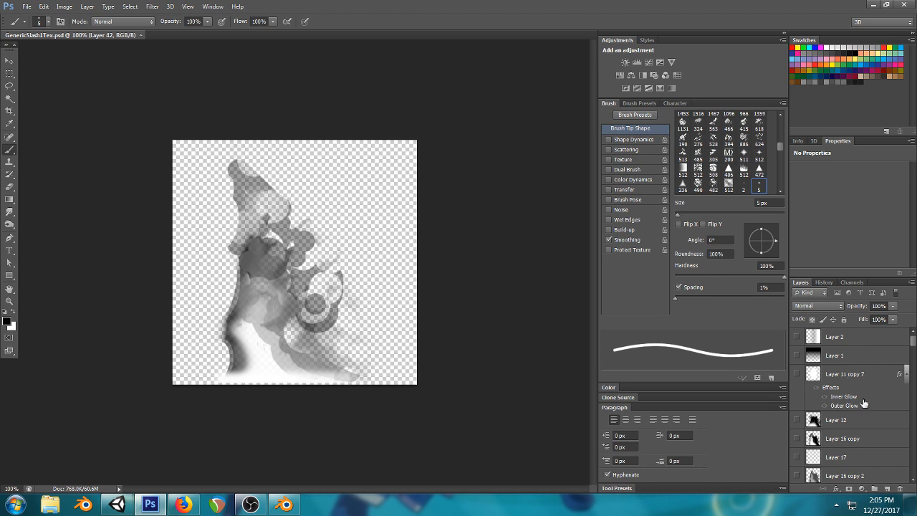
pyautogui.scroll(-5, 860, 408)
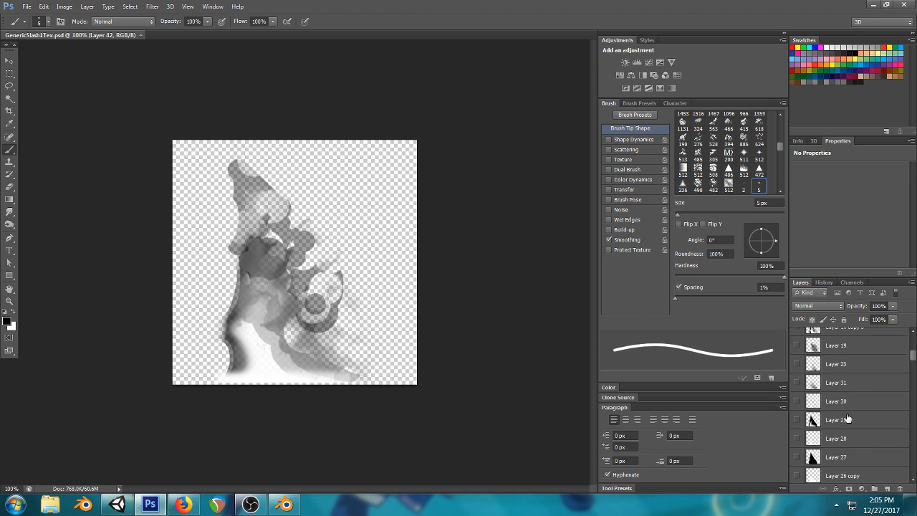
pyautogui.scroll(-5, 847, 419)
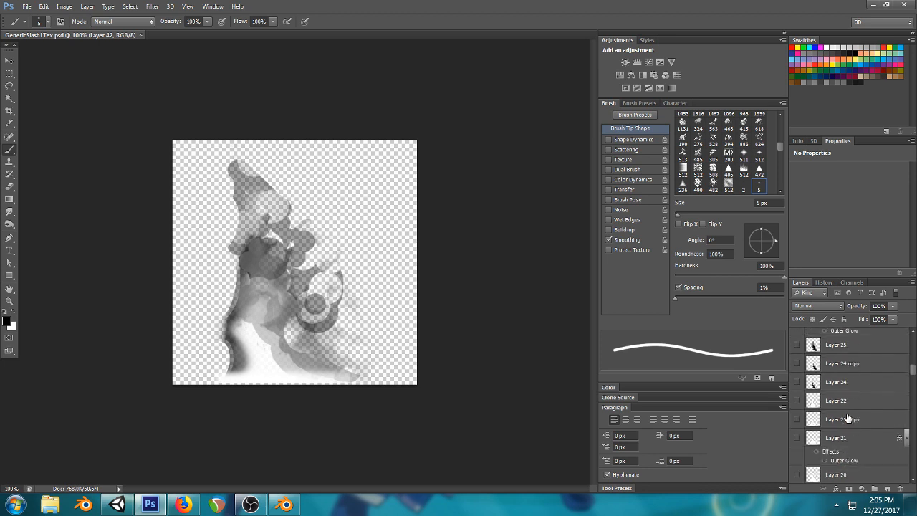
# - Add a new layer directly above Layer 42 and make white the foreground colour
pyautogui.scroll(-5, 847, 418)
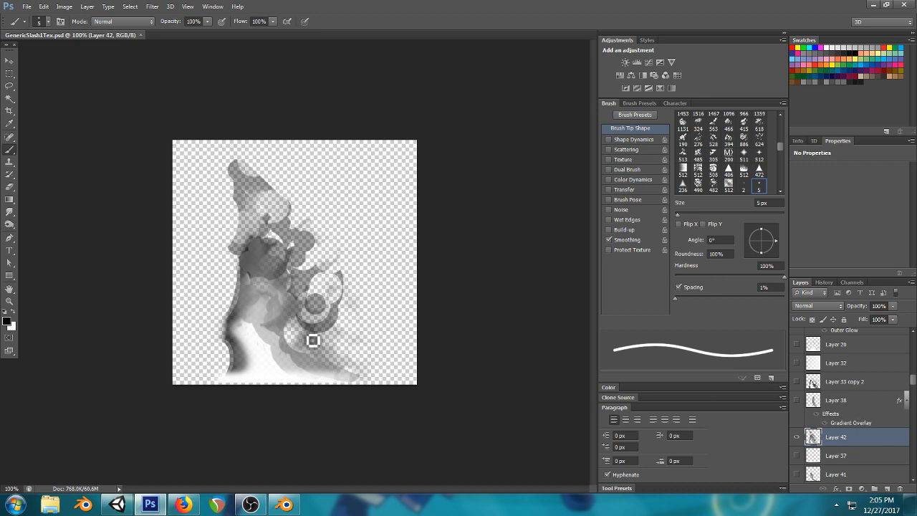
pyautogui.hotkey('ctrl', 'shift', 'n')
pyautogui.click(333, 159)
pyautogui.click(13, 312)
# - Paint a white horizontal stroke along the base of the slash artwork with a soft round brush at 45 px and 0% hardness
pyautogui.press(']')
pyautogui.press(']')
pyautogui.press(']')
pyautogui.press(']')
pyautogui.press(']')
pyautogui.press(']')
pyautogui.press(']')
pyautogui.press(']')
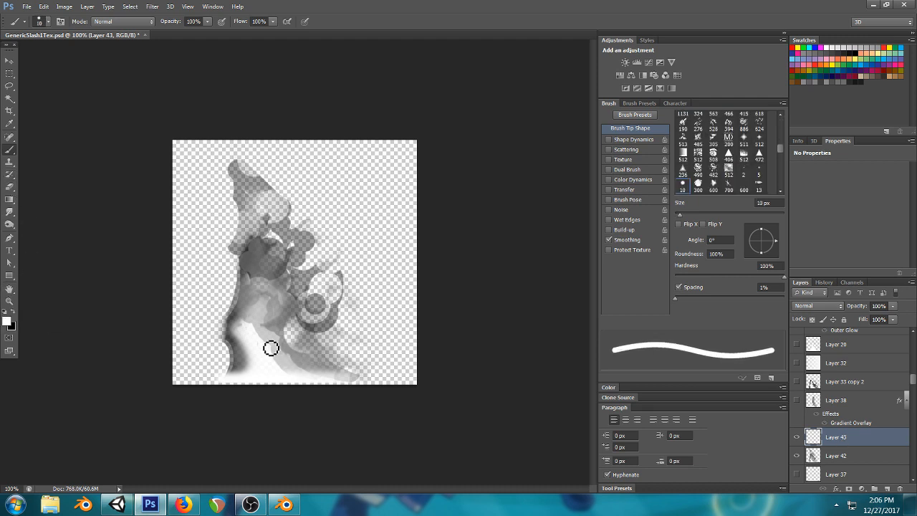
pyautogui.rightClick(252, 340)
pyautogui.doubleClick(268, 411)
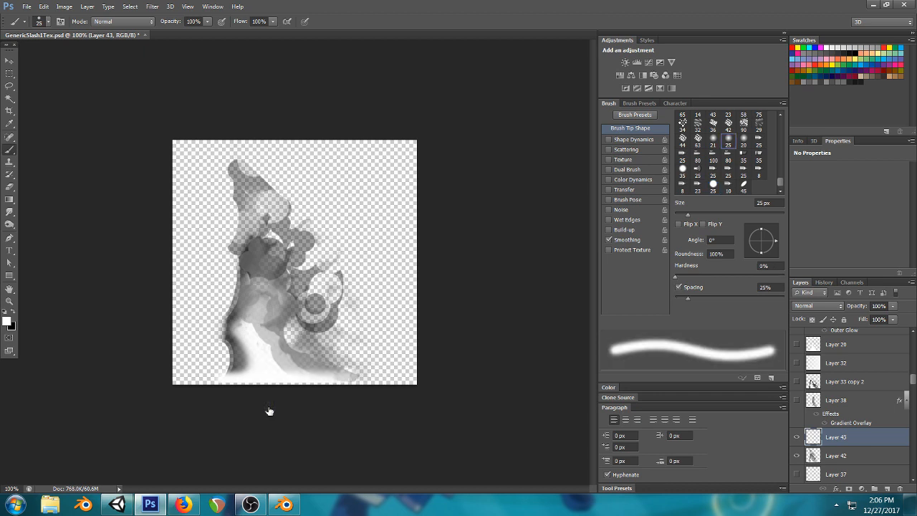
pyautogui.press(']')
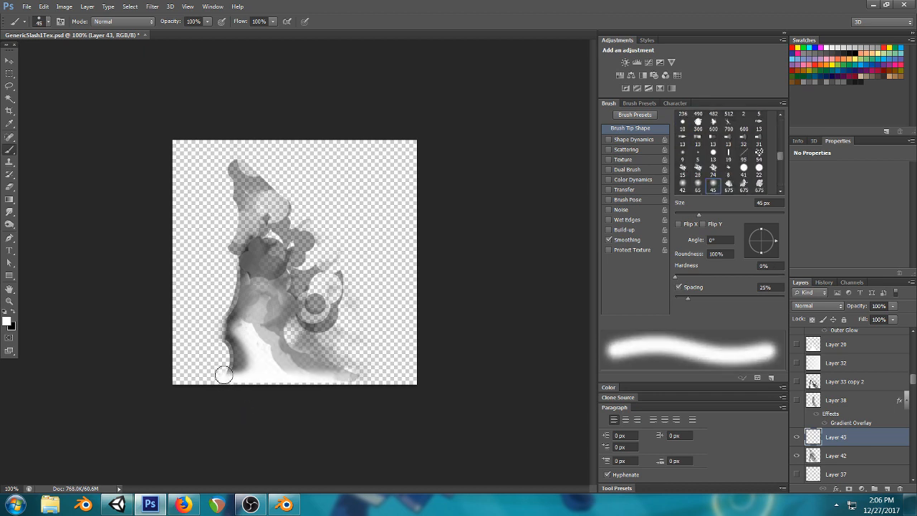
pyautogui.moveTo(223, 374); pyautogui.dragTo(357, 376)
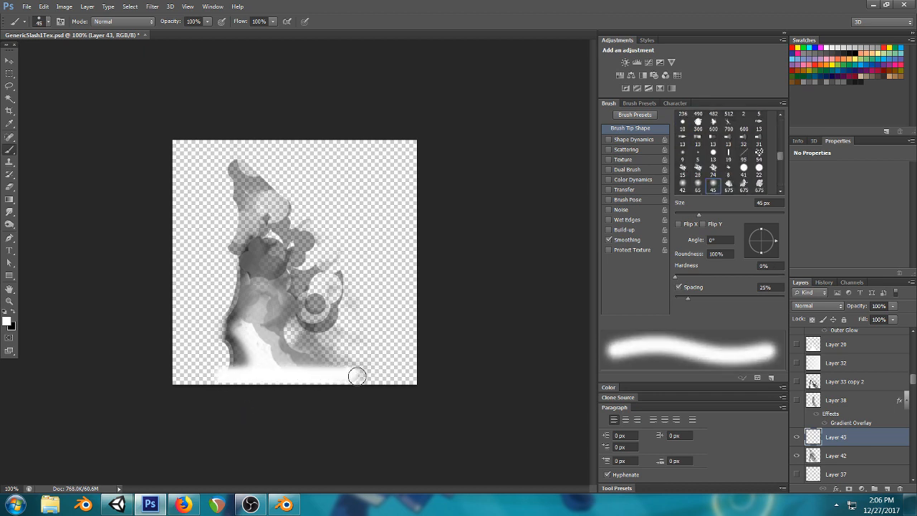
# - Select Layer 42 and set the Eraser to a soft round tip at 80 px with 0% hardness
pyautogui.click(835, 456)
pyautogui.click(9, 187)
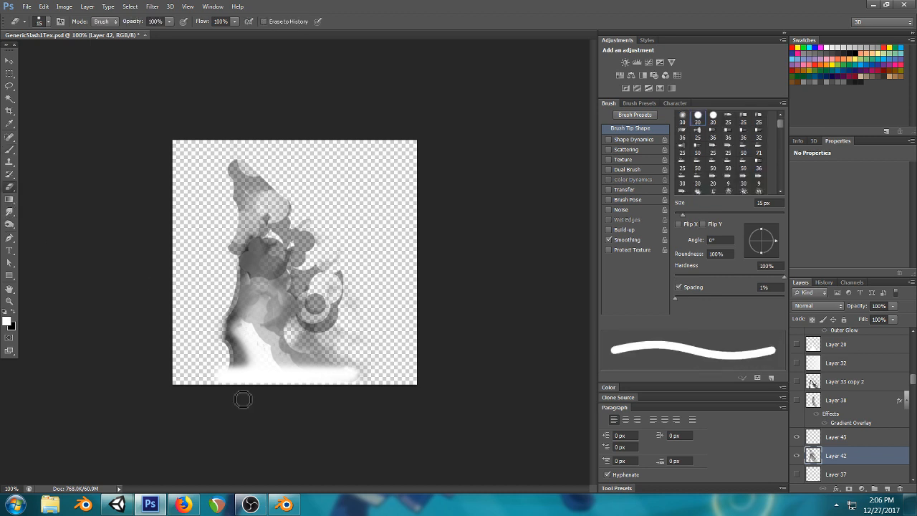
pyautogui.rightClick(220, 332)
pyautogui.doubleClick(250, 393)
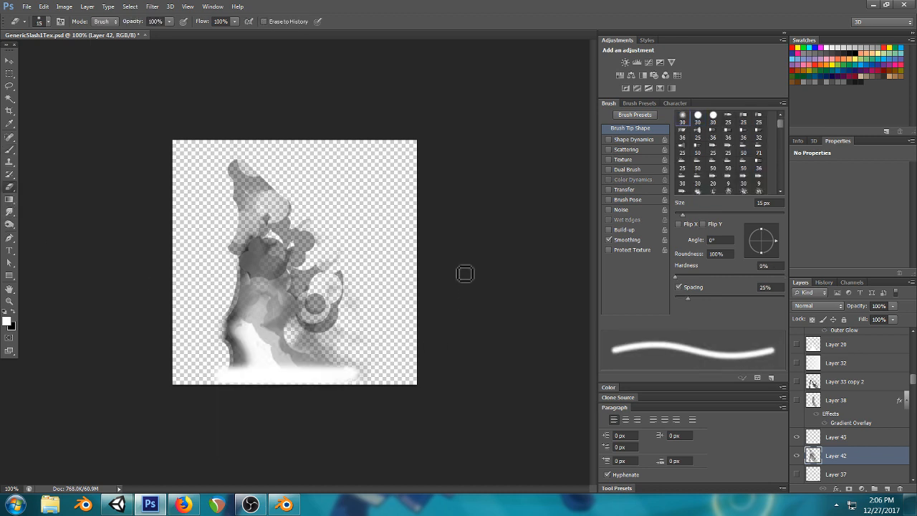
pyautogui.press(']')
pyautogui.press(']')
pyautogui.press(']')
pyautogui.press(']')
pyautogui.press(']')
pyautogui.press(']')
pyautogui.press(']')
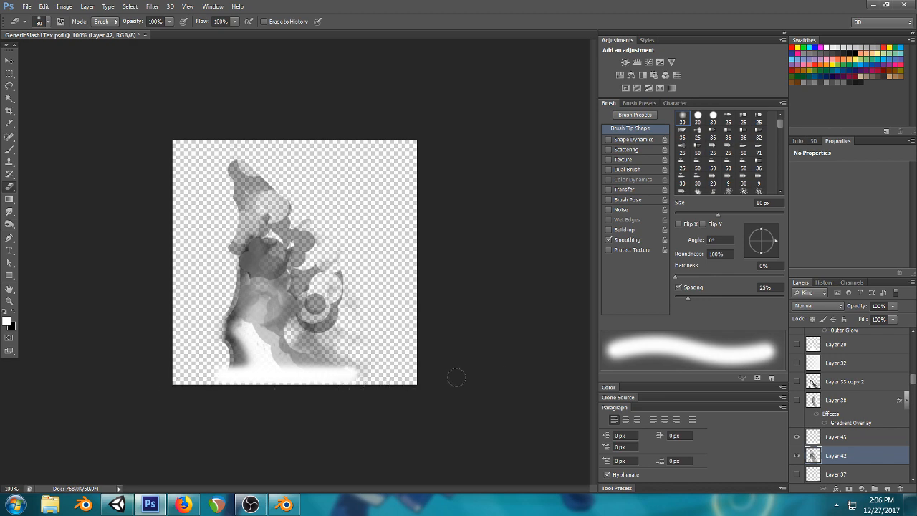
# - Apply a black Outer Glow with Normal blend mode to the layer holding the white stroke
pyautogui.rightClick(859, 442)
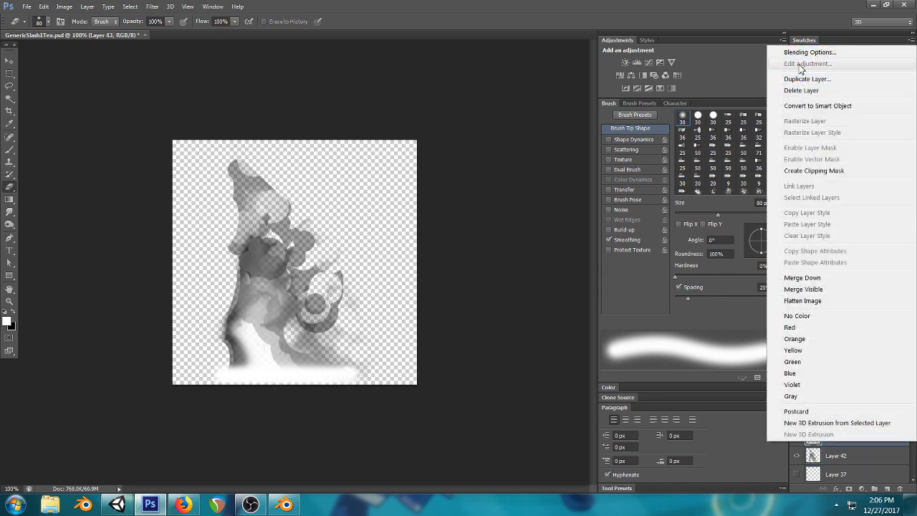
pyautogui.click(795, 51)
pyautogui.click(630, 323)
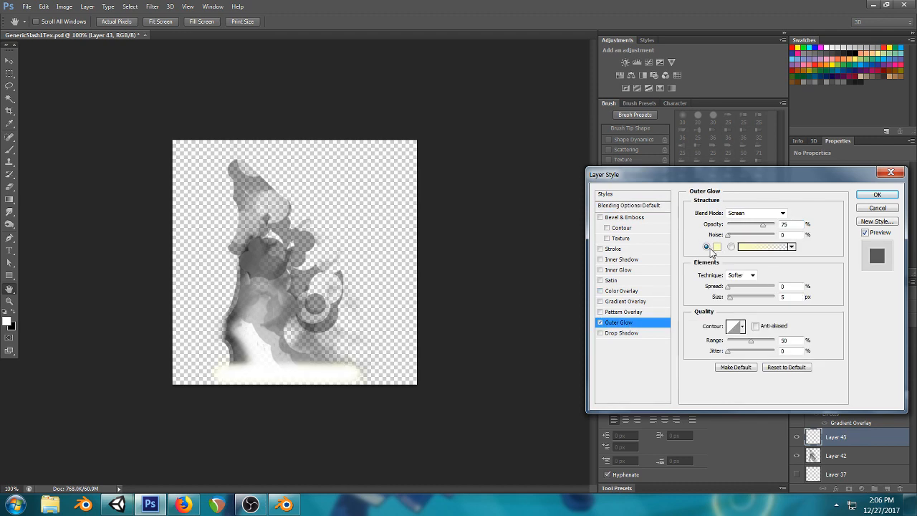
pyautogui.click(714, 247)
pyautogui.moveTo(516, 351); pyautogui.dragTo(477, 375)
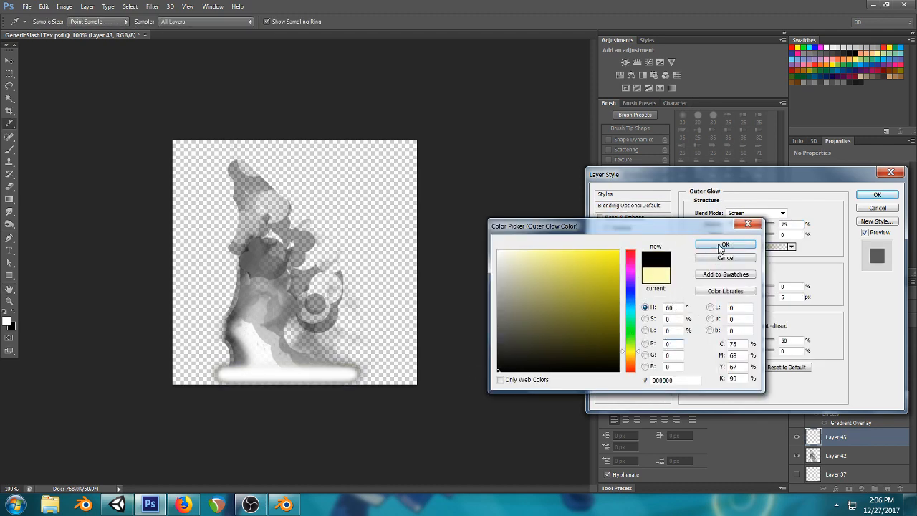
pyautogui.click(723, 245)
pyautogui.click(783, 212)
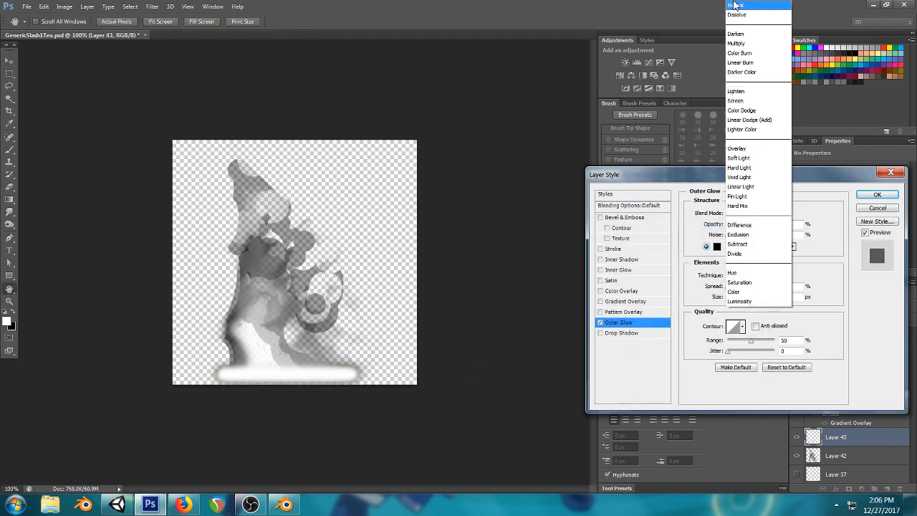
pyautogui.click(738, 5)
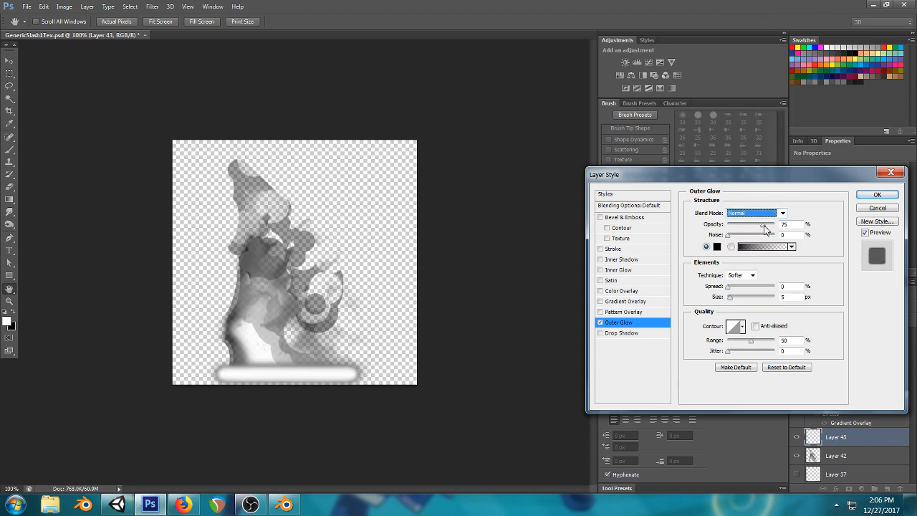
pyautogui.click(876, 194)
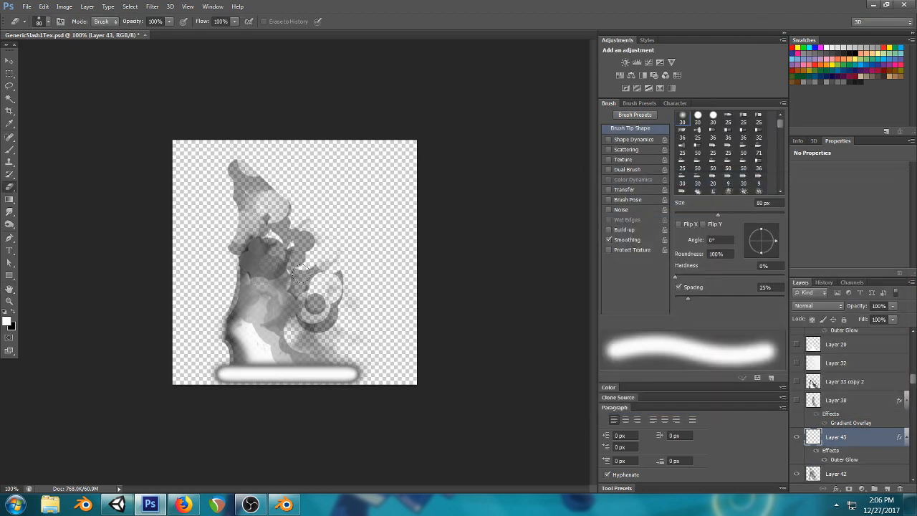
# - Save GenericSlash1Tex.psd with the glowing stroke in Photoshop and examine the slash effect's outer edge in Unity's scene view
pyautogui.click(117, 504)
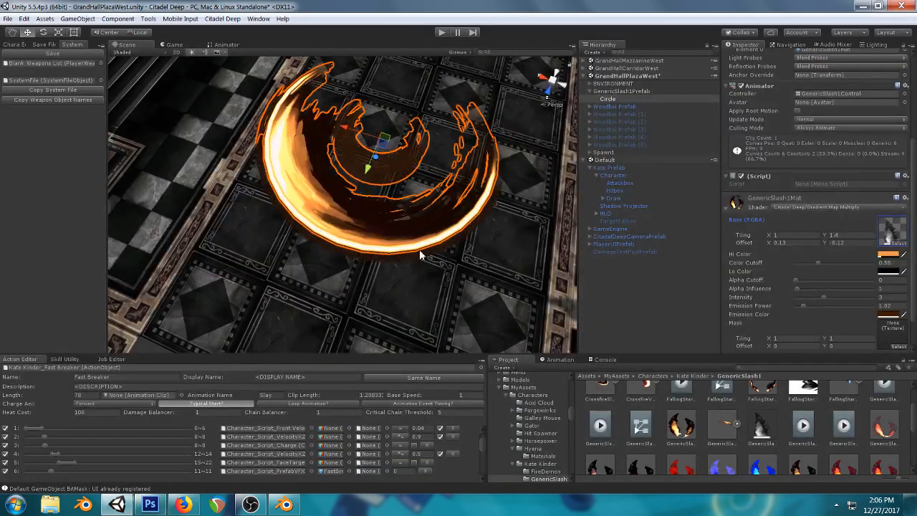
pyautogui.moveTo(437, 256); pyautogui.dragTo(364, 260, button='right')
pyautogui.click(478, 98)
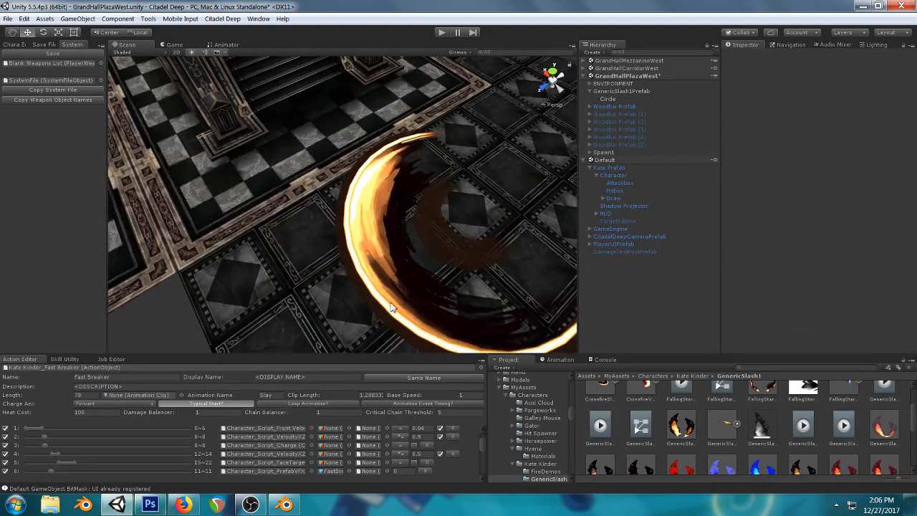
pyautogui.moveTo(391, 307); pyautogui.dragTo(386, 198, button='right')
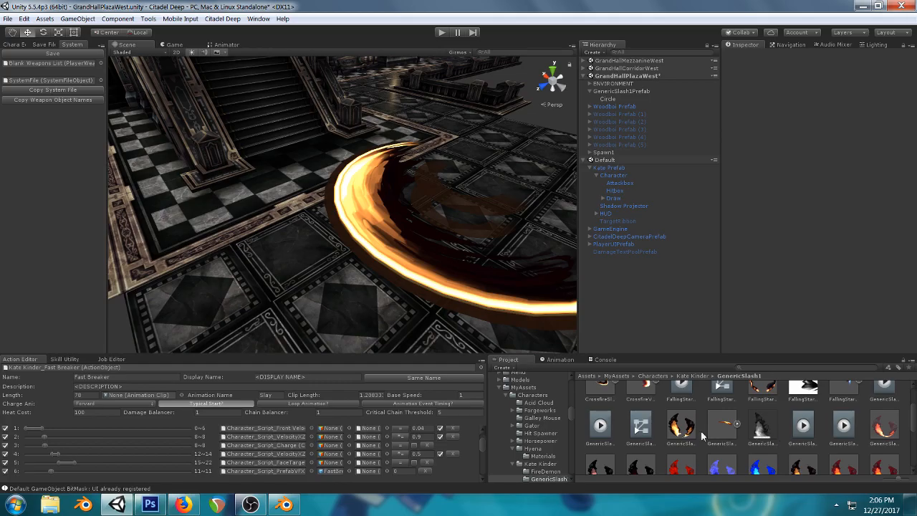
pyautogui.click(150, 504)
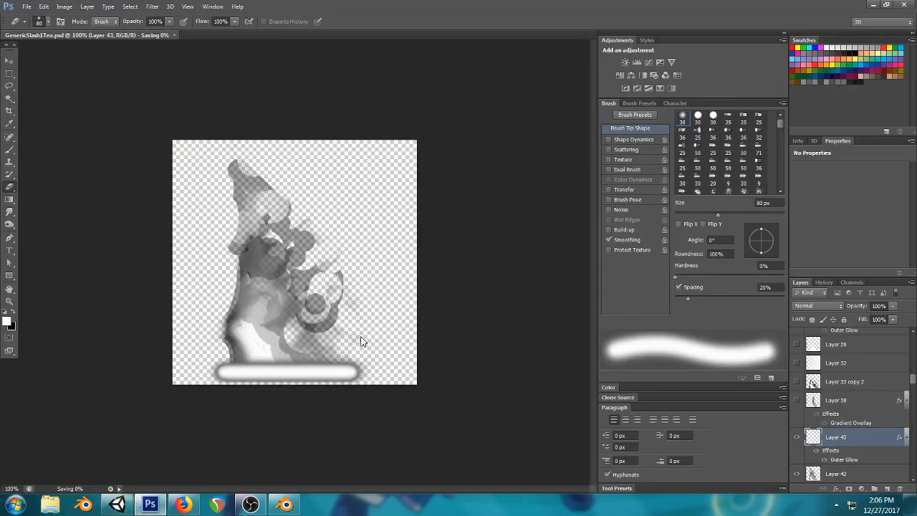
pyautogui.click(117, 505)
pyautogui.moveTo(420, 260); pyautogui.dragTo(390, 172, button='right')
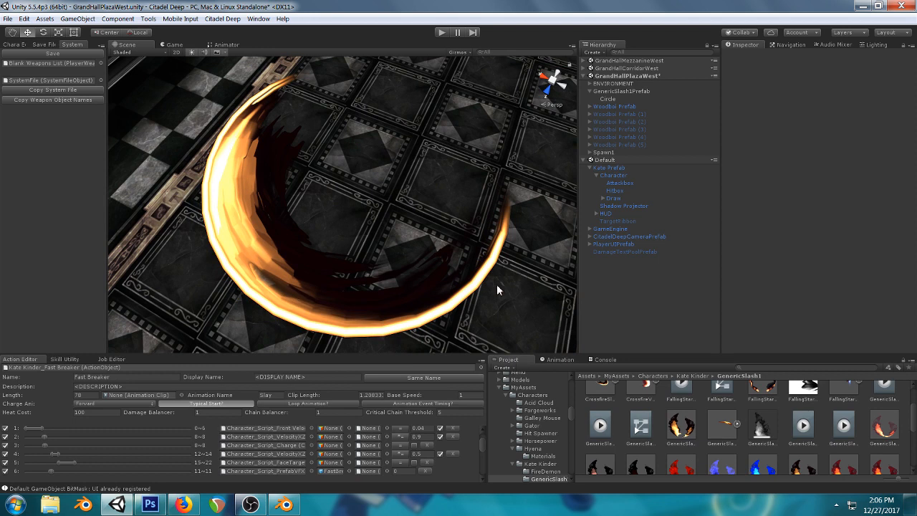
pyautogui.scroll(1, 754, 409)
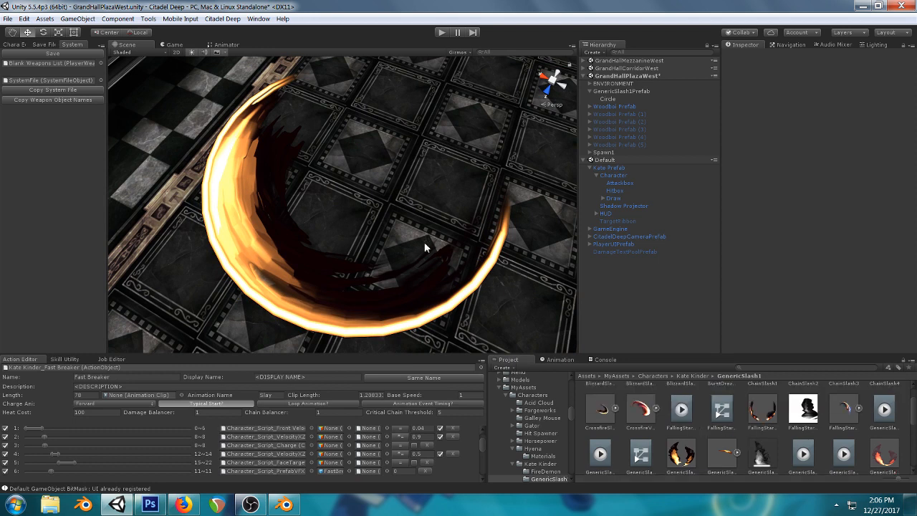
# - Switch to Photoshop and undo the outer glow, the white base stroke and its new layer
pyautogui.click(150, 504)
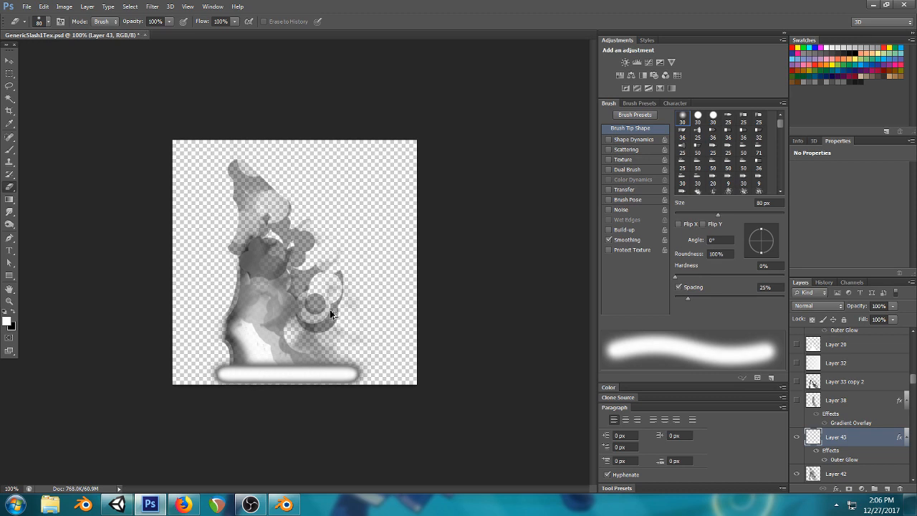
pyautogui.hotkey('ctrl', 'alt', 'z')
pyautogui.hotkey('ctrl', 'alt', 'z')
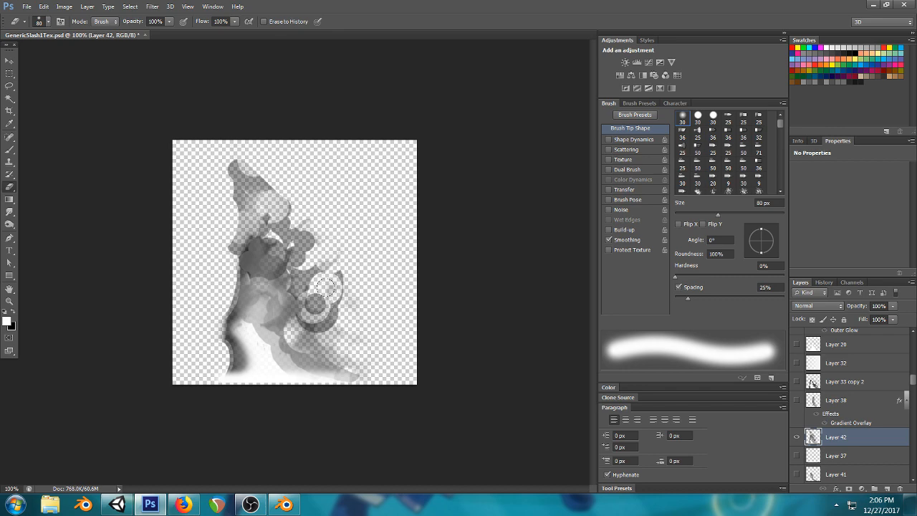
# - Switch to Unity and replace GenericSlash1Mat's base texture with the white-background slash texture two places after GenericSlash1Tex
pyautogui.click(117, 504)
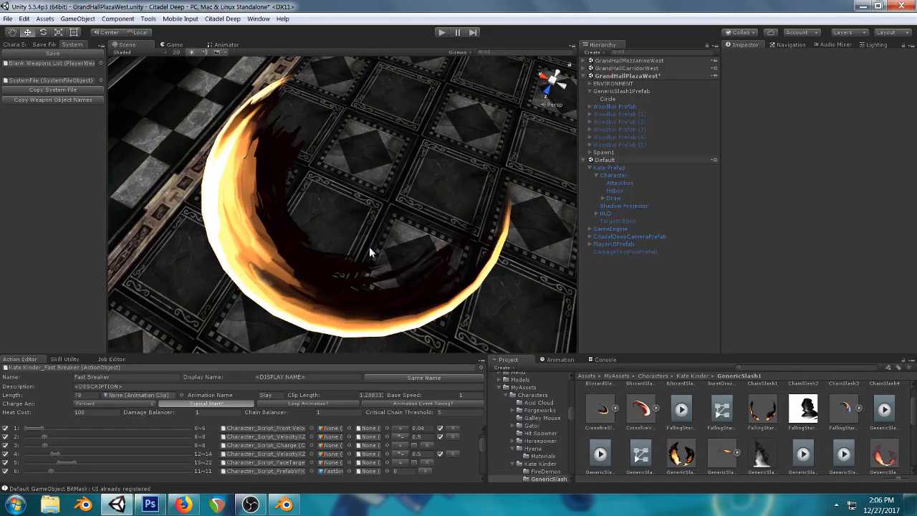
pyautogui.click(368, 246)
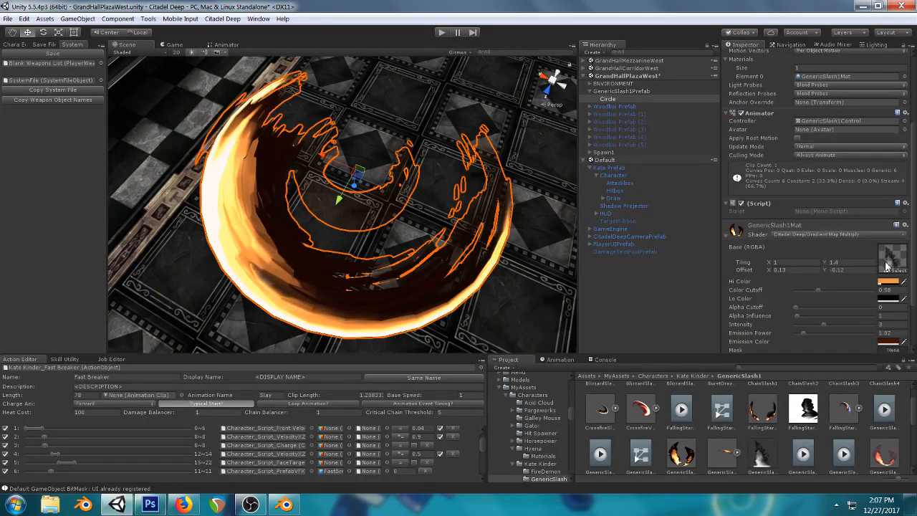
pyautogui.click(890, 268)
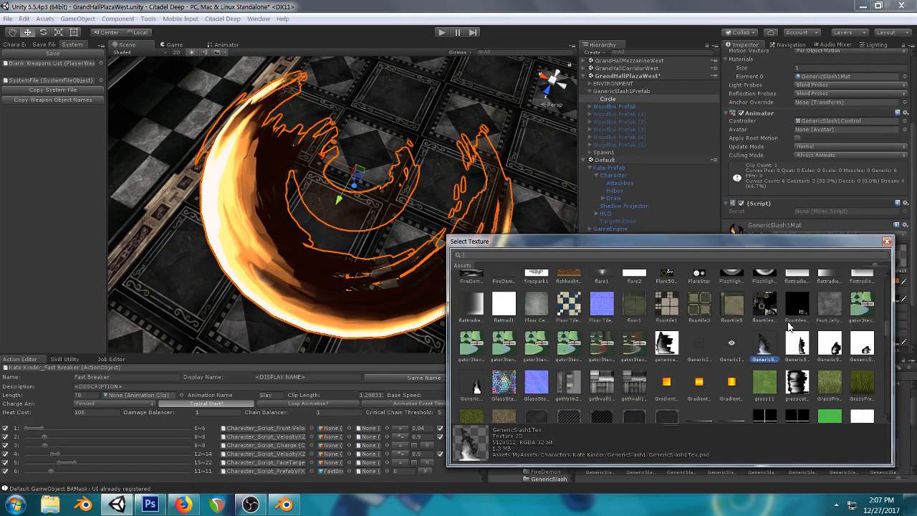
pyautogui.click(829, 344)
pyautogui.scroll(-5, 477, 184)
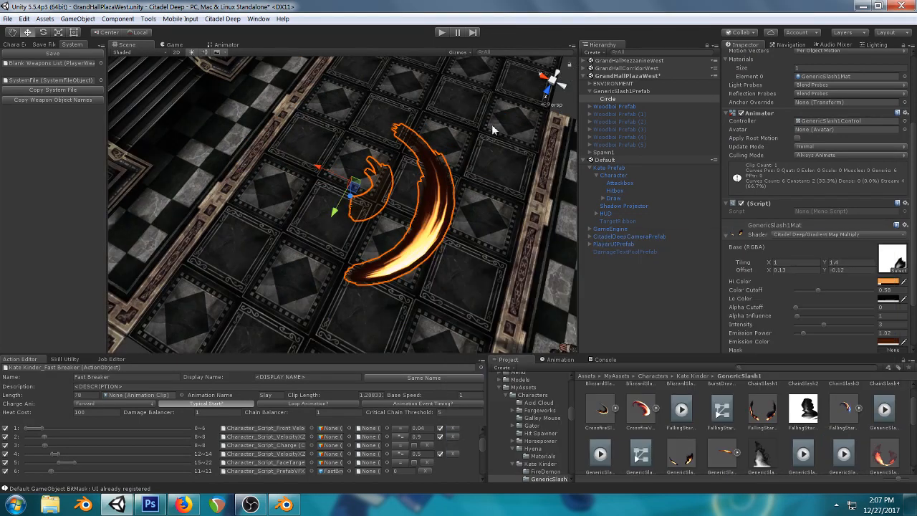
pyautogui.moveTo(491, 124); pyautogui.dragTo(486, 96, button='right')
pyautogui.click(487, 96)
pyautogui.keyDown('alt'); pyautogui.moveTo(385, 288); pyautogui.dragTo(429, 204); pyautogui.keyUp('alt')
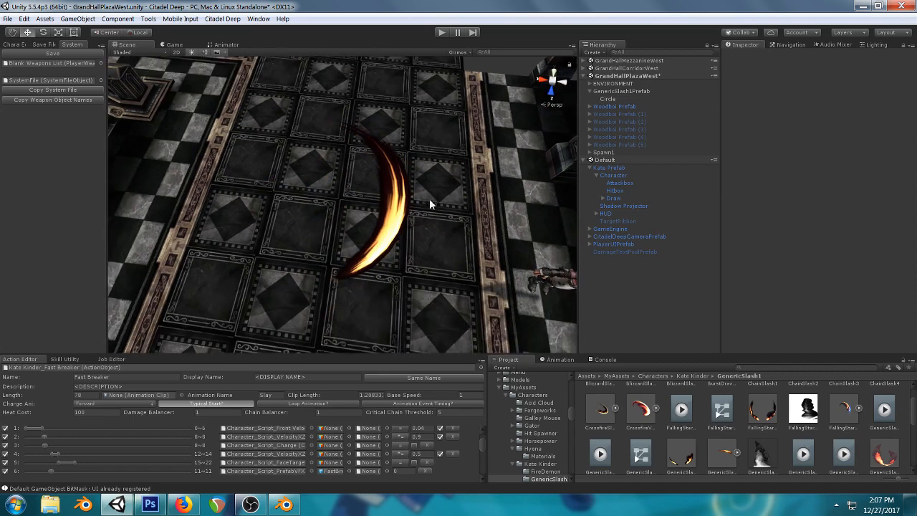
# - Set the slash material's Lo Color to a bright crimson red with alpha 152
pyautogui.click(400, 201)
pyautogui.click(396, 227)
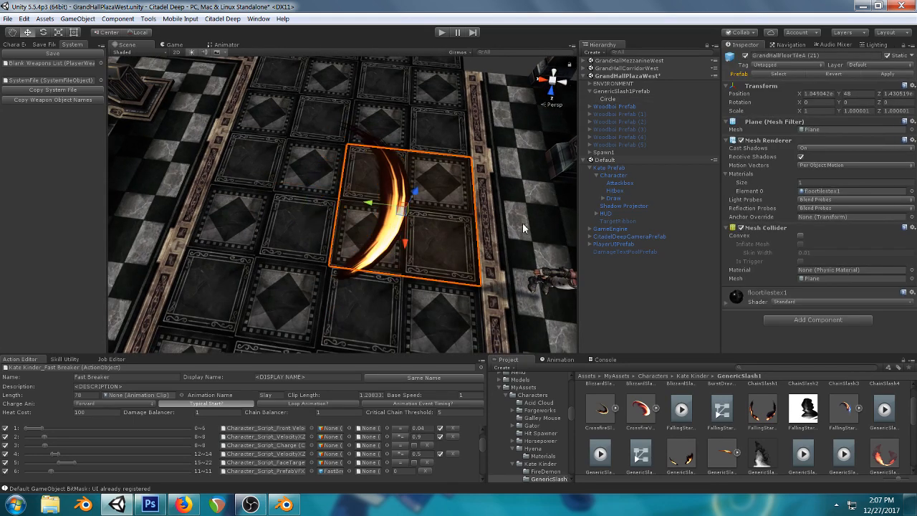
pyautogui.click(368, 249)
pyautogui.scroll(-6, 857, 214)
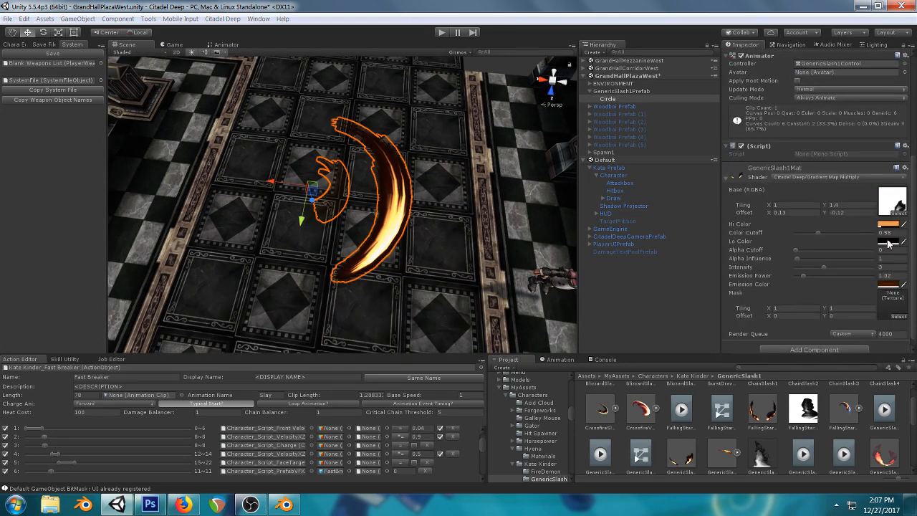
pyautogui.click(887, 242)
pyautogui.moveTo(666, 224); pyautogui.dragTo(661, 214)
pyautogui.moveTo(654, 294); pyautogui.dragTo(640, 300)
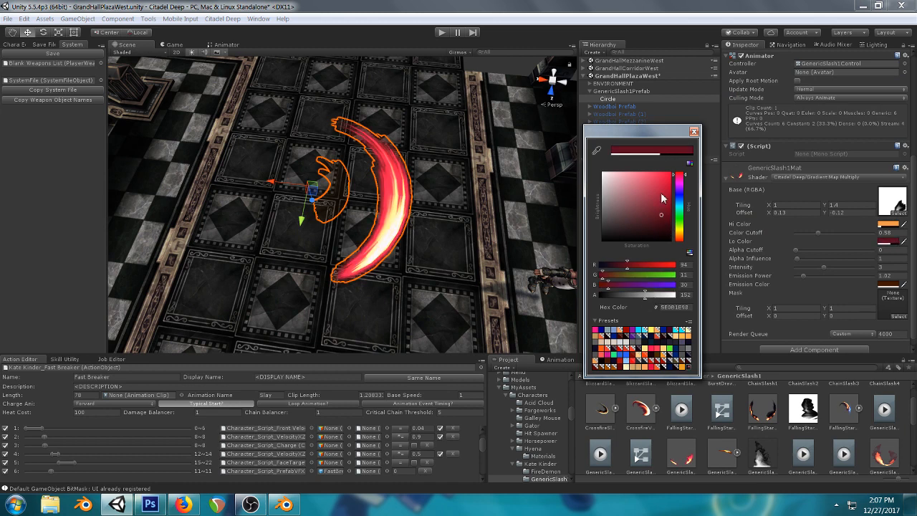
pyautogui.moveTo(661, 198)
pyautogui.mouseDown()
pyautogui.moveTo(660, 191)
pyautogui.moveTo(667, 207)
pyautogui.mouseUp()
pyautogui.click(502, 63)
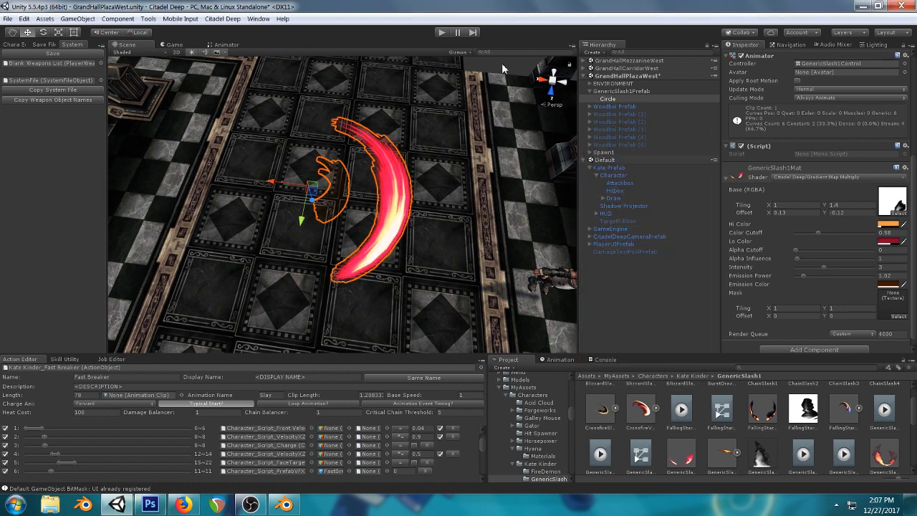
pyautogui.click(501, 63)
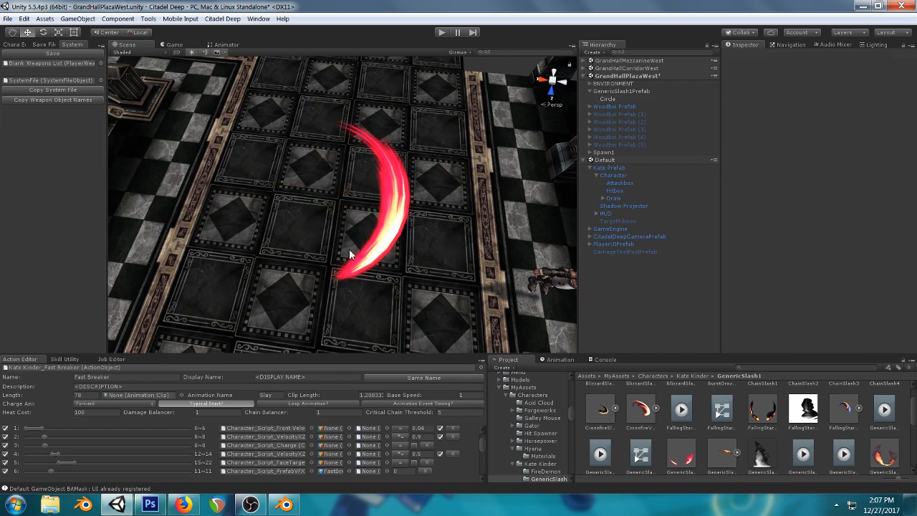
# - Examine the crimson slash from a low side angle close to the floor
pyautogui.moveTo(349, 250); pyautogui.dragTo(406, 160, button='right')
pyautogui.moveTo(406, 161); pyautogui.dragTo(403, 142, button='middle')
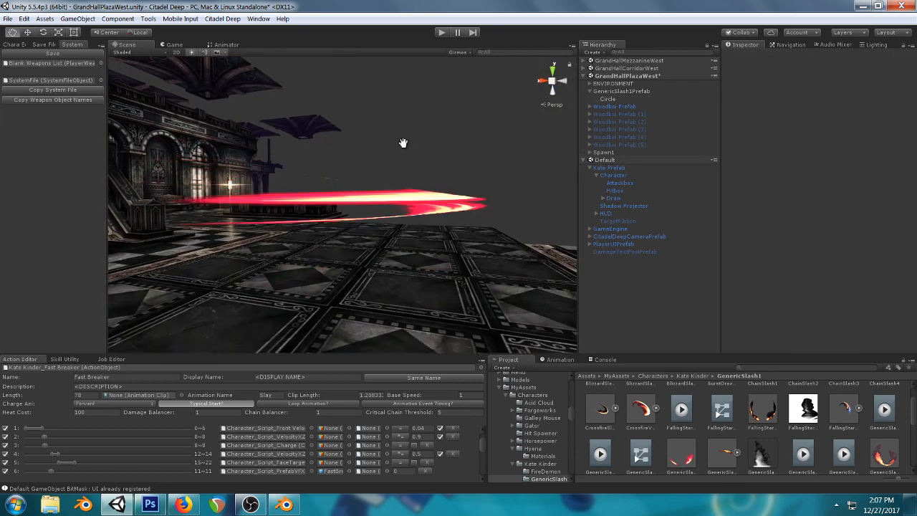
pyautogui.keyDown('alt'); pyautogui.moveTo(403, 143); pyautogui.dragTo(415, 215); pyautogui.keyUp('alt')
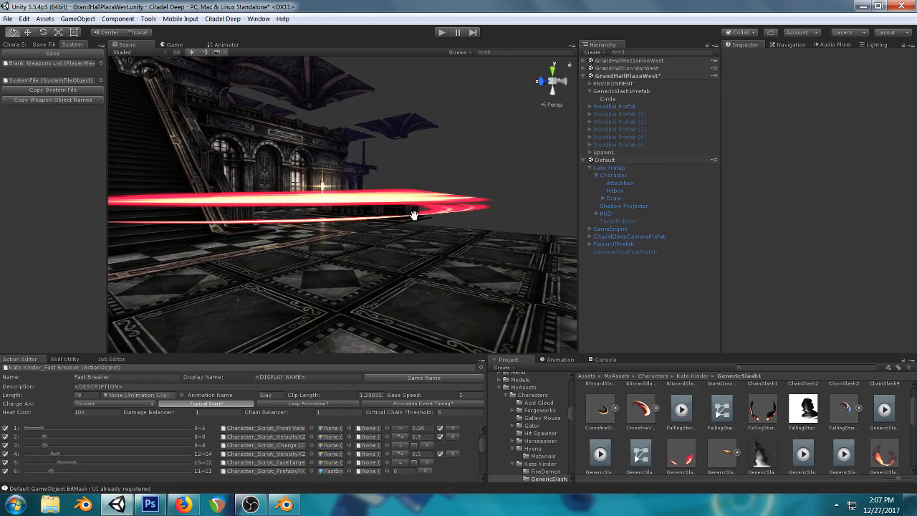
pyautogui.scroll(-4, 507, 194)
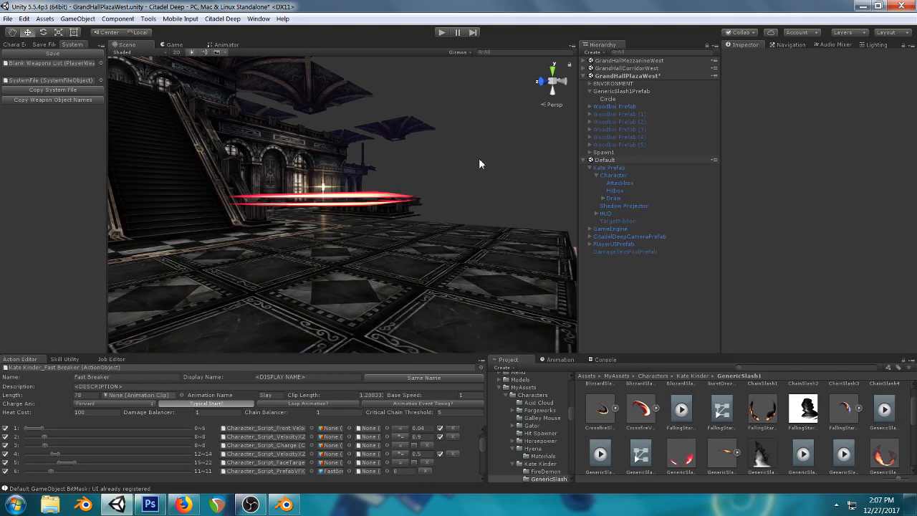
# - Examine the slash from above and at several angles in the scene, and check the game camera's view
pyautogui.moveTo(478, 158); pyautogui.dragTo(469, 203, button='right')
pyautogui.moveTo(465, 136); pyautogui.dragTo(473, 208, button='middle')
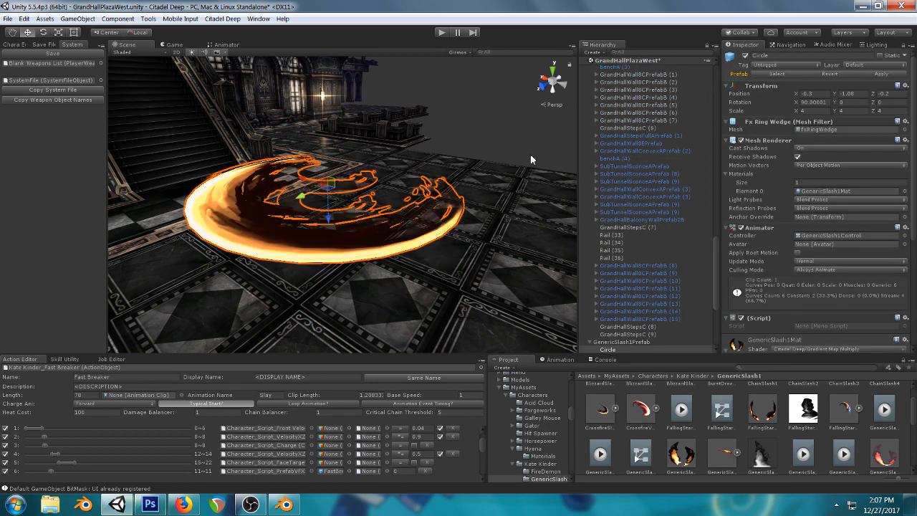
pyautogui.click(459, 109)
pyautogui.moveTo(358, 104); pyautogui.dragTo(405, 160, button='right')
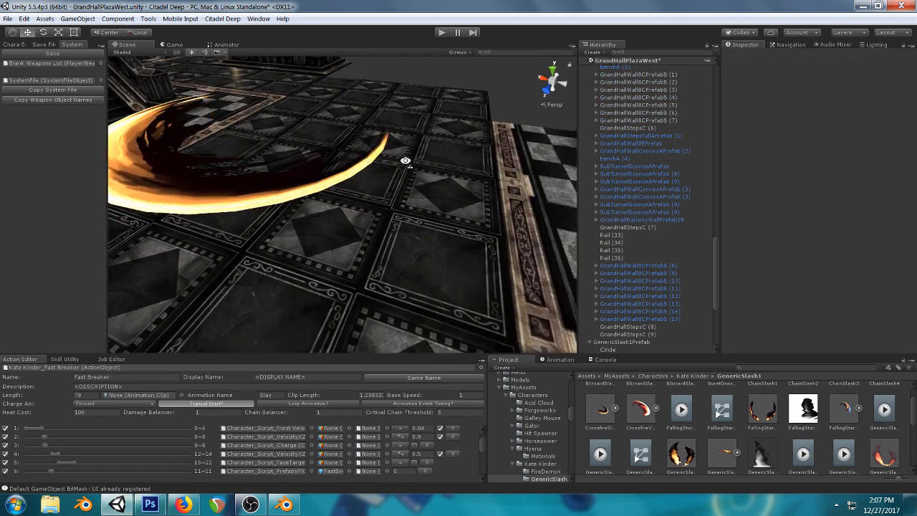
pyautogui.moveTo(236, 129); pyautogui.dragTo(327, 188, button='middle')
pyautogui.click(173, 45)
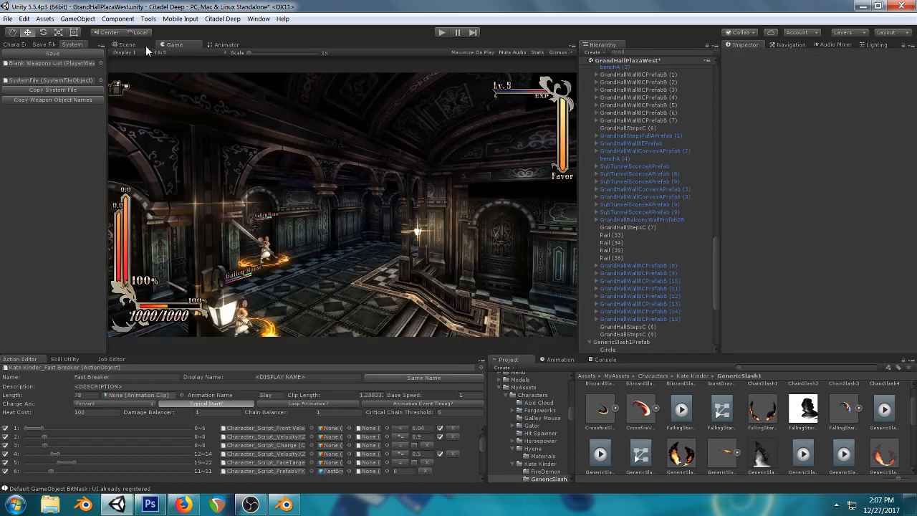
pyautogui.click(128, 44)
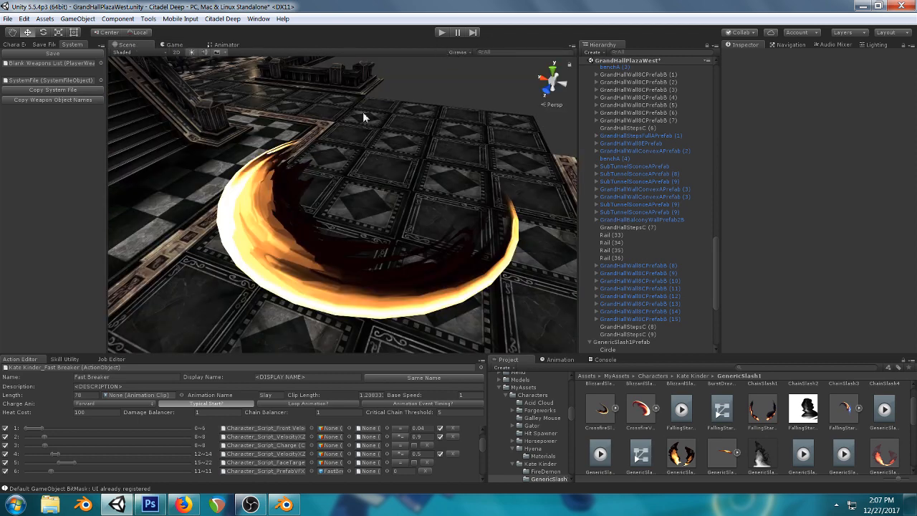
# - Delete the slash's Circle object from GenericSlash1Prefab in the scene and start play mode
pyautogui.click(330, 204)
pyautogui.press('Delete')
pyautogui.click(447, 32)
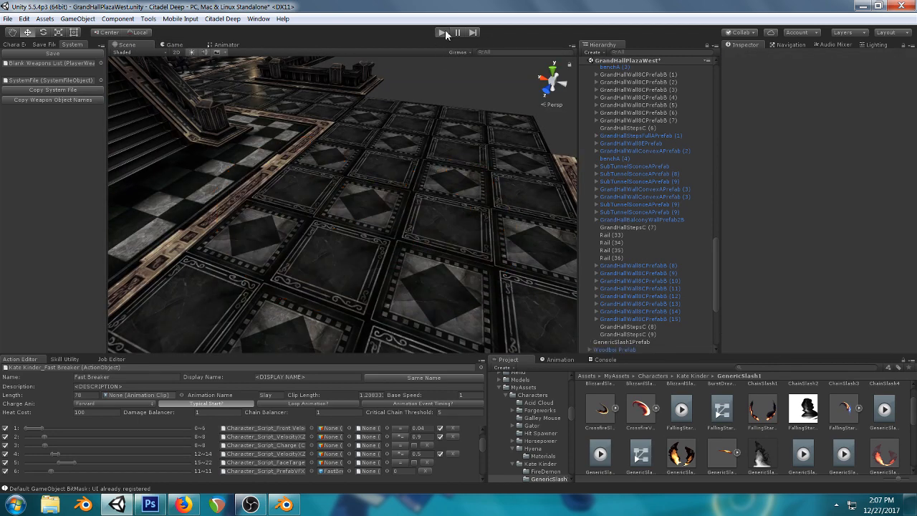
# - Switch to Firefox to read the Twitch dashboard chat and return to Unity
pyautogui.click(183, 504)
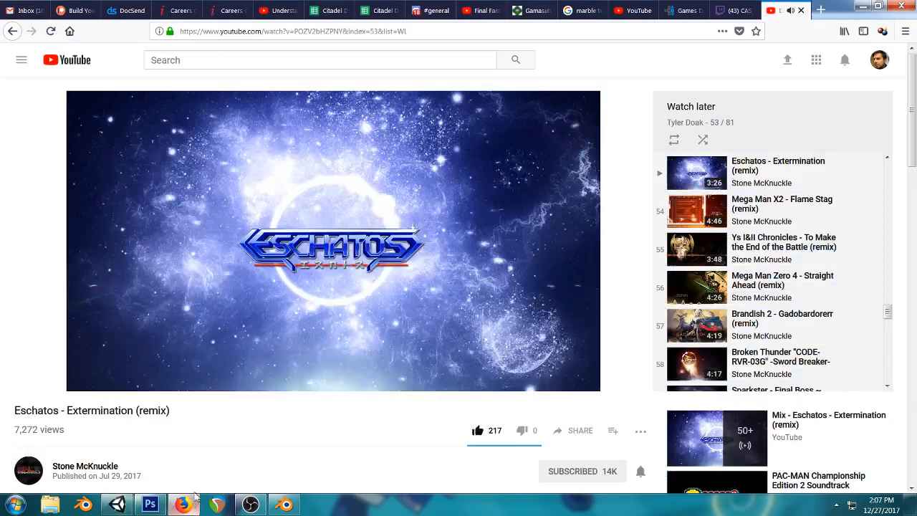
pyautogui.click(738, 11)
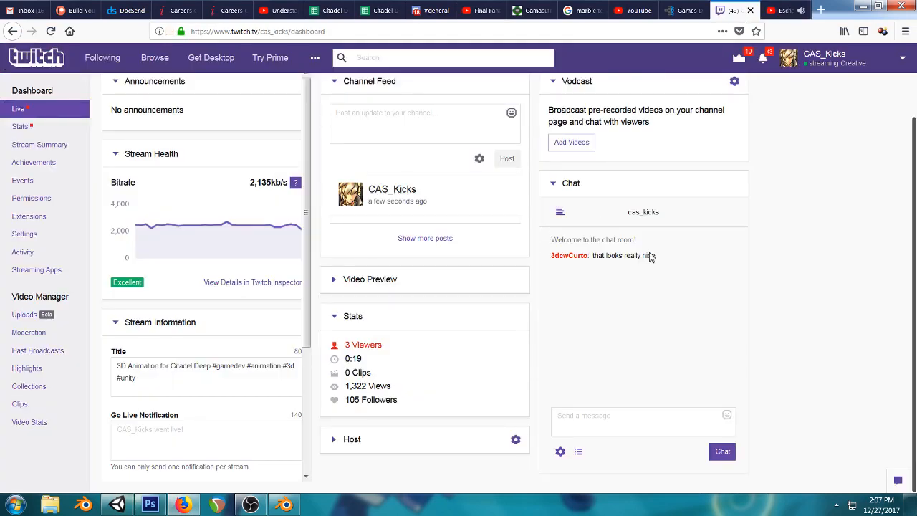
pyautogui.click(116, 505)
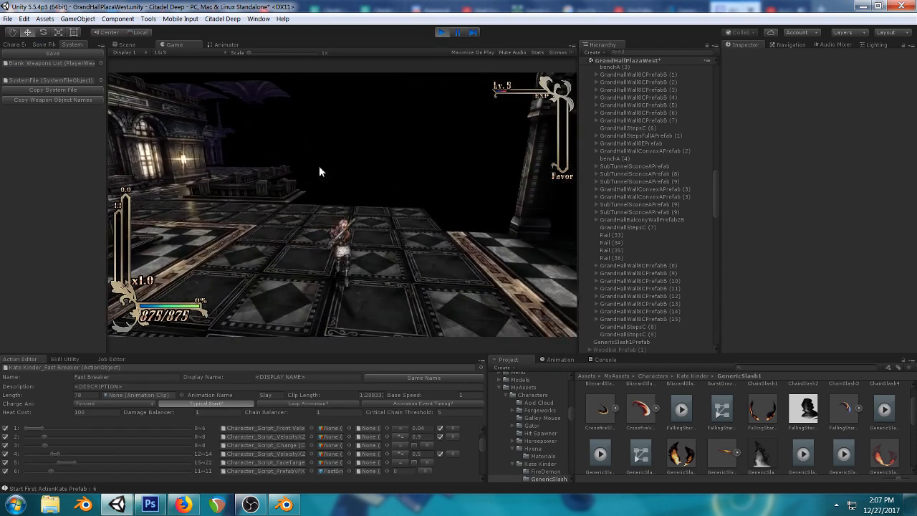
# - Stop play mode and switch to the ring mesh in Blender
pyautogui.click(441, 33)
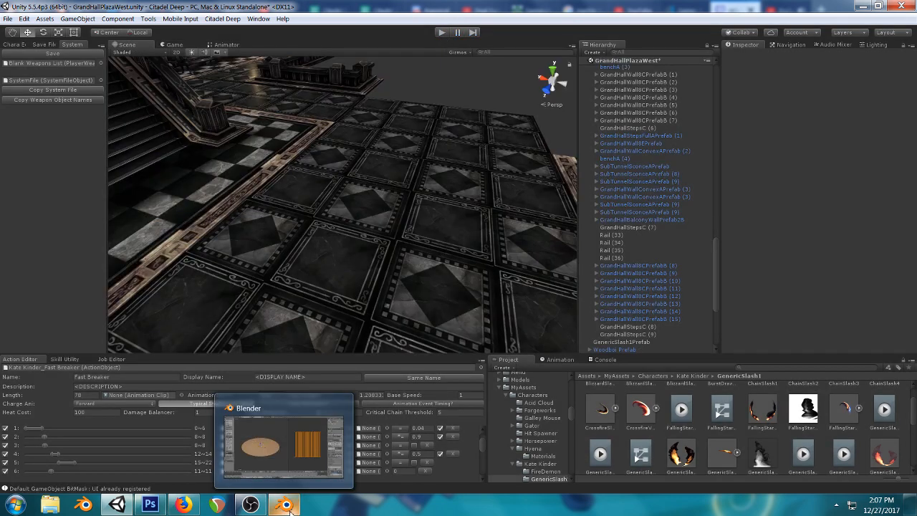
pyautogui.click(285, 504)
pyautogui.moveTo(406, 307); pyautogui.dragTo(395, 272, button='middle')
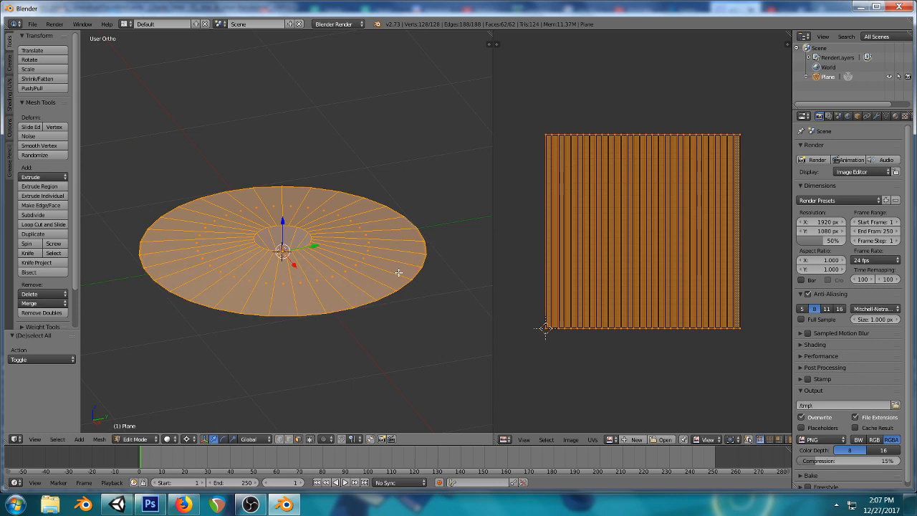
# - Try adding a 32-vertex circle of radius 1 around the ring mesh and inspect it from the top
pyautogui.hotkey('shift', 'a')
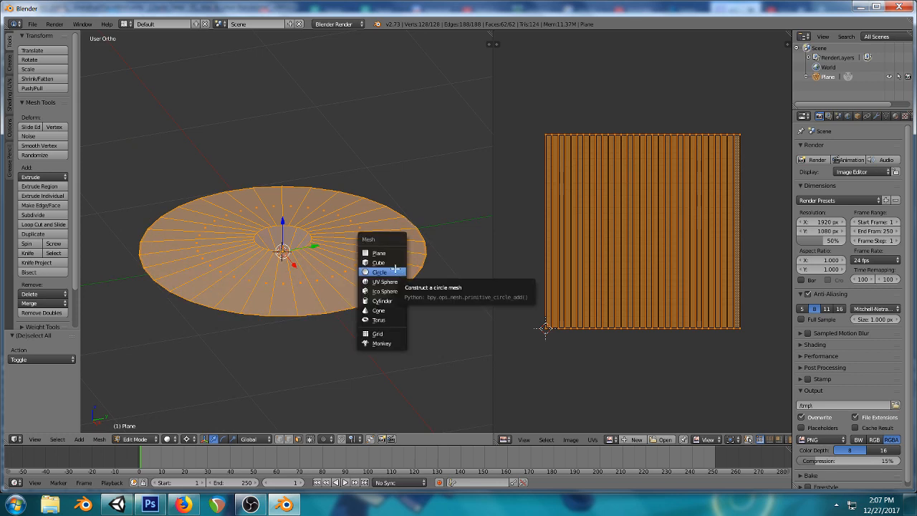
pyautogui.click(390, 272)
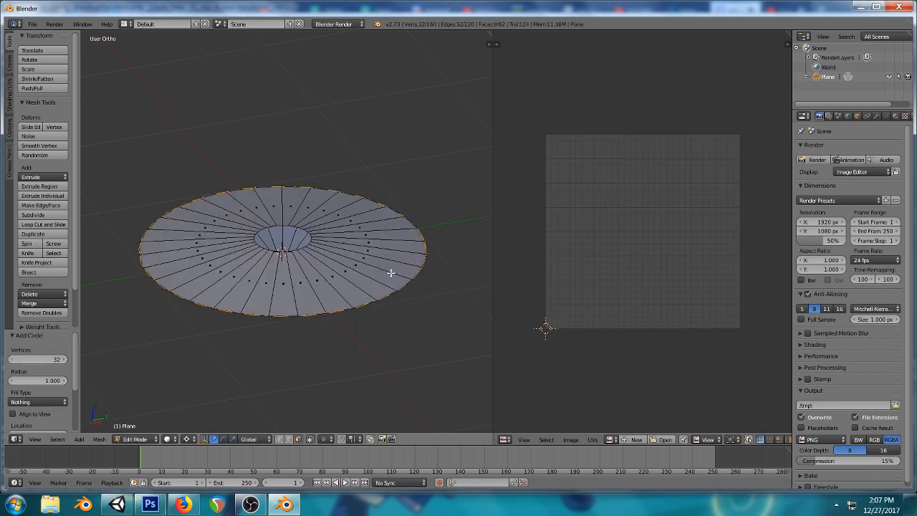
pyautogui.press('KP_7')
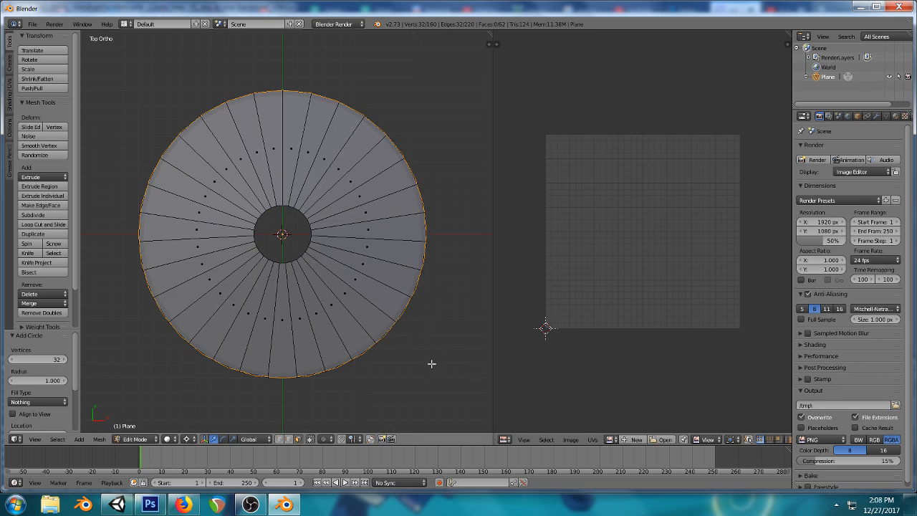
pyautogui.scroll(-2, 425, 365)
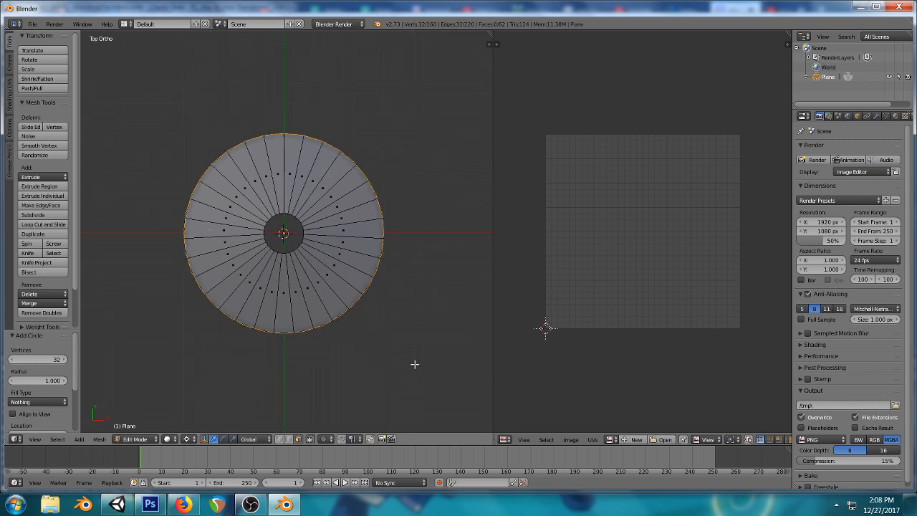
pyautogui.scroll(3, 347, 331)
pyautogui.moveTo(341, 327); pyautogui.dragTo(322, 234, button='middle')
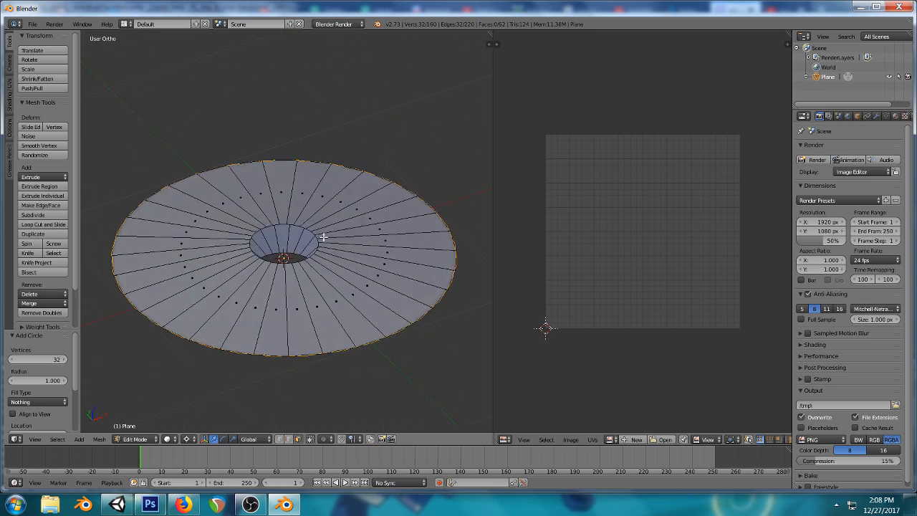
# - Undo the face selection and the added circle, stepping back through the earlier selection changes
pyautogui.press('a')
pyautogui.hotkey('ctrl', 'z')
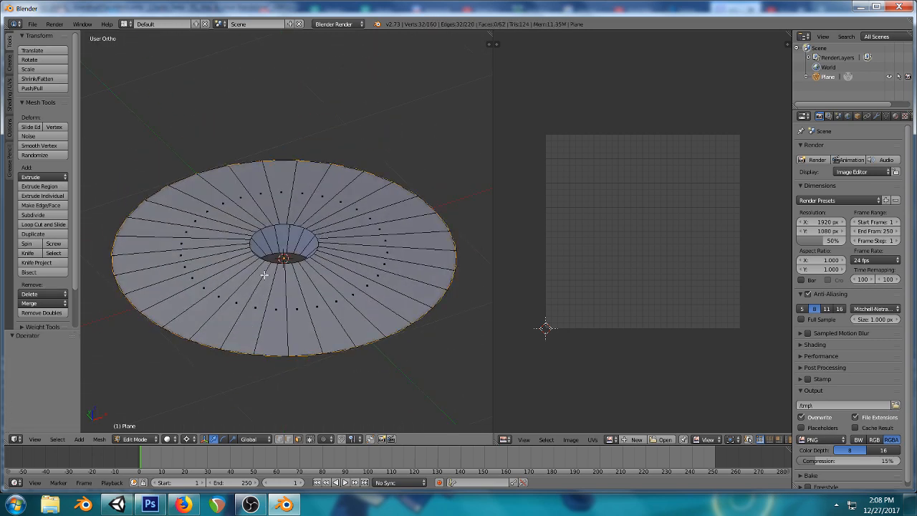
pyautogui.rightClick(350, 297)
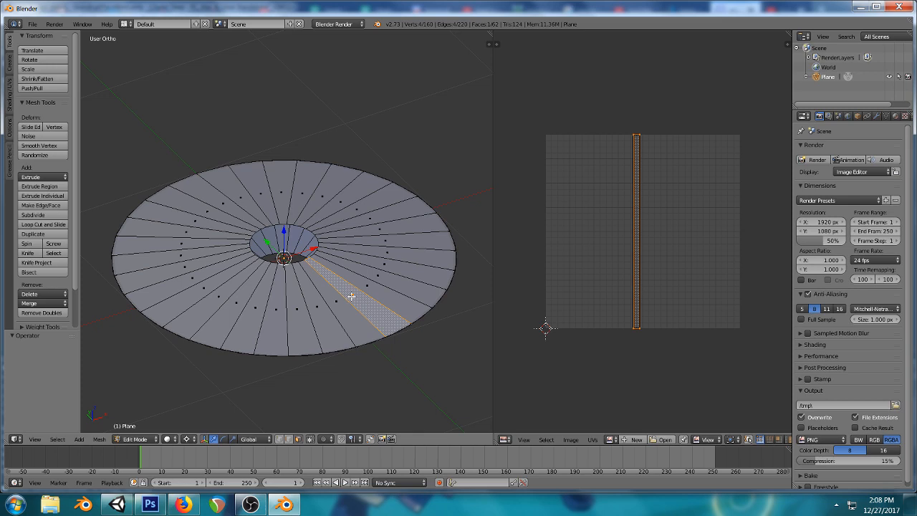
pyautogui.hotkey('ctrl', 'z')
pyautogui.hotkey('ctrl', 'z')
pyautogui.hotkey('ctrl', 'z')
pyautogui.hotkey('ctrl', 'z')
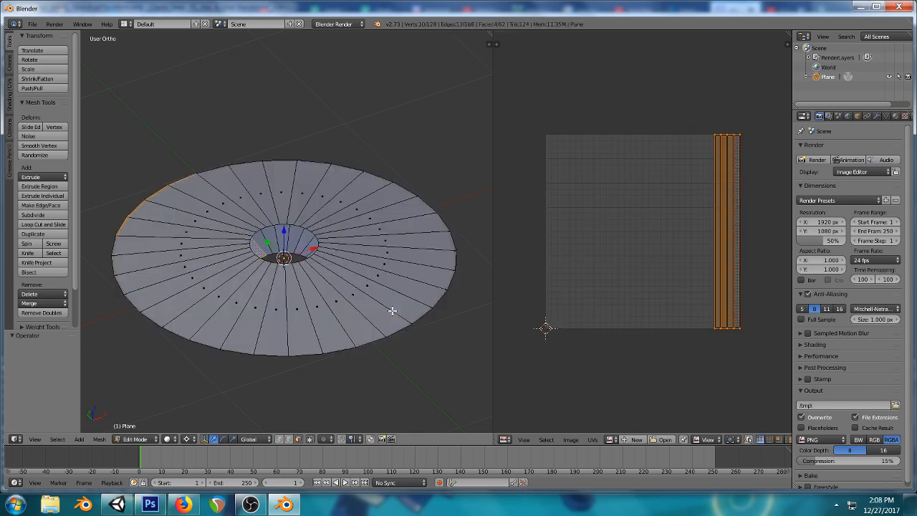
pyautogui.hotkey('ctrl', 'z')
pyautogui.hotkey('ctrl', 'z')
# - Add a 32-vertex circle with radius 1 at the ring's centre in top view and snap the 3D cursor to the center
pyautogui.press('KP_7')
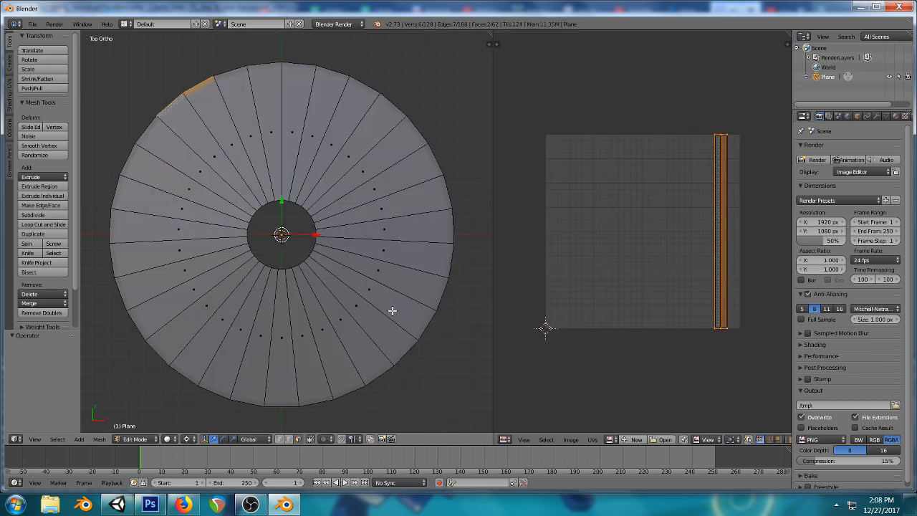
pyautogui.press('a')
pyautogui.hotkey('shift', 'a')
pyautogui.click(392, 310)
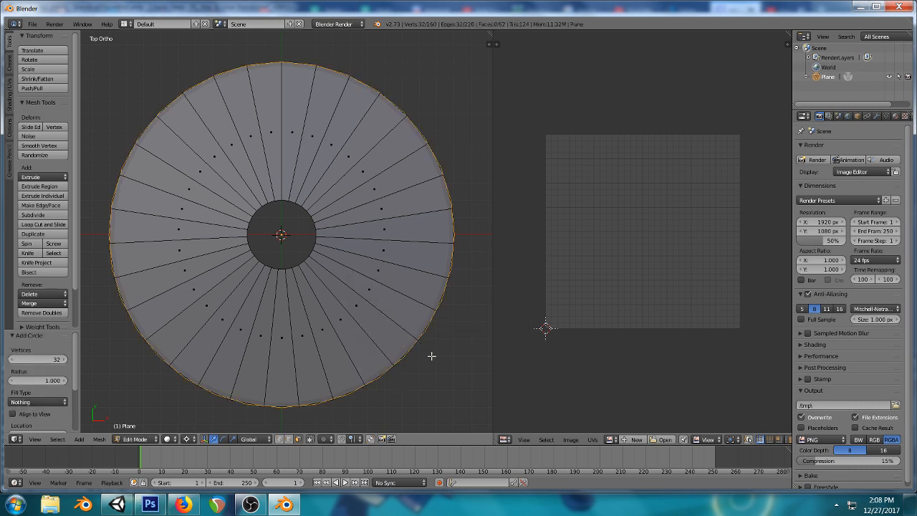
pyautogui.scroll(-1, 430, 356)
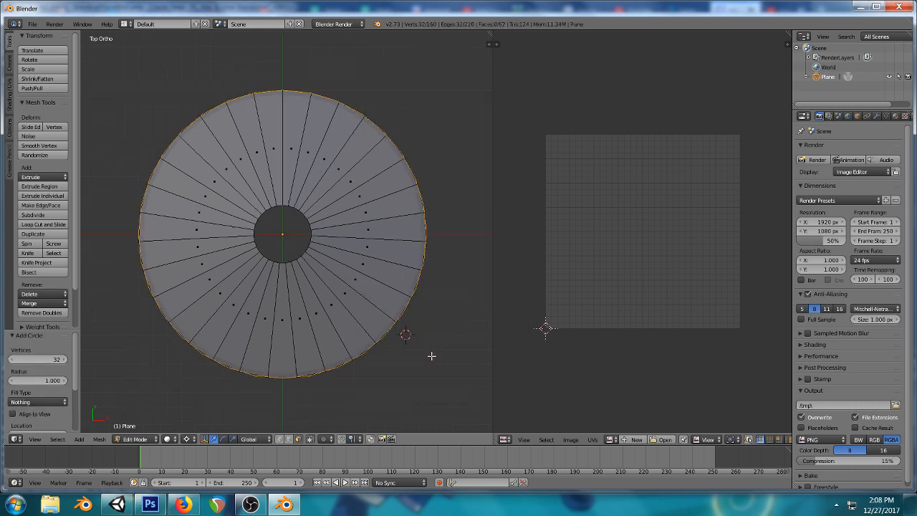
pyautogui.hotkey('shift', 's')
pyautogui.click(430, 355)
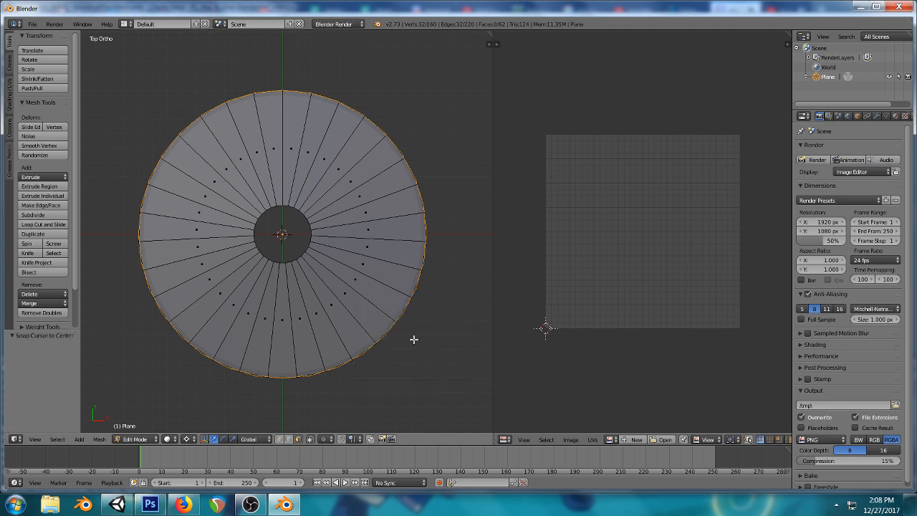
# - Select only the new circle's linked vertices and scale it up to 1.2 around the ring
pyautogui.press('a')
pyautogui.click(289, 439)
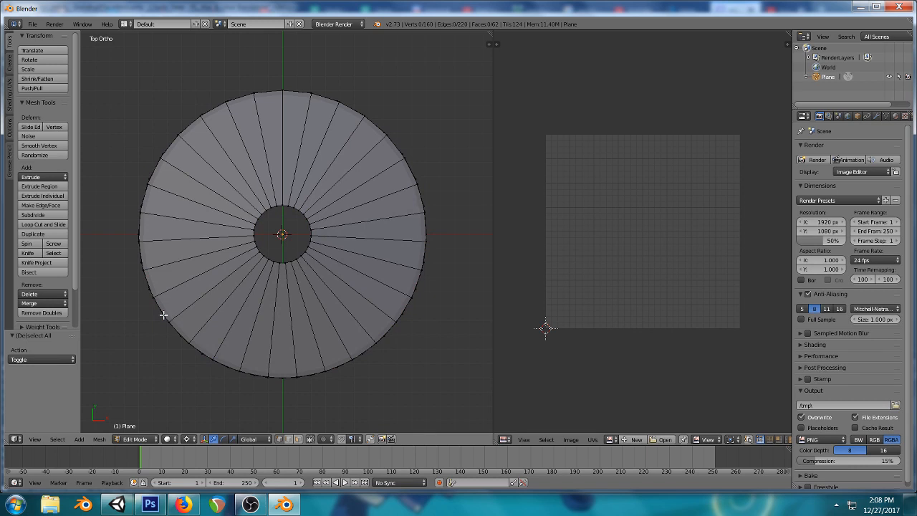
pyautogui.press('l')
pyautogui.press('s')
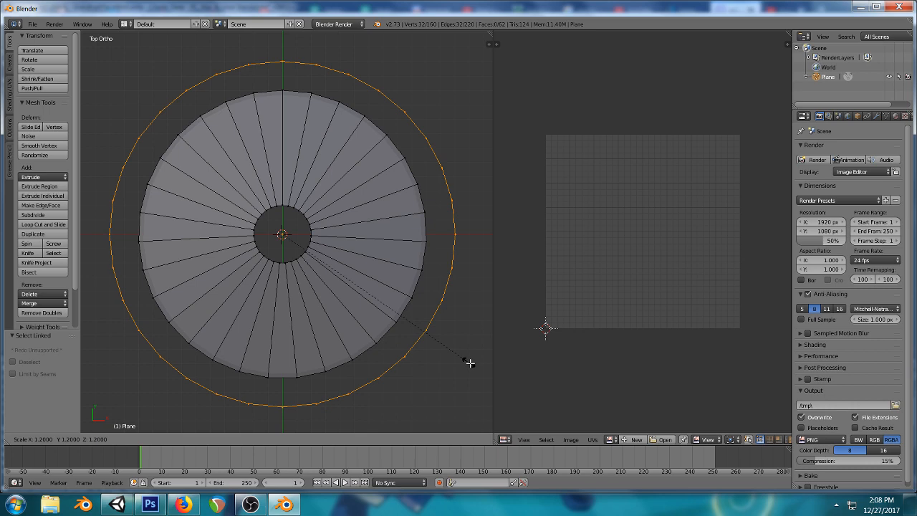
pyautogui.click(469, 363)
pyautogui.moveTo(317, 262); pyautogui.dragTo(344, 208, button='middle')
pyautogui.click(117, 504)
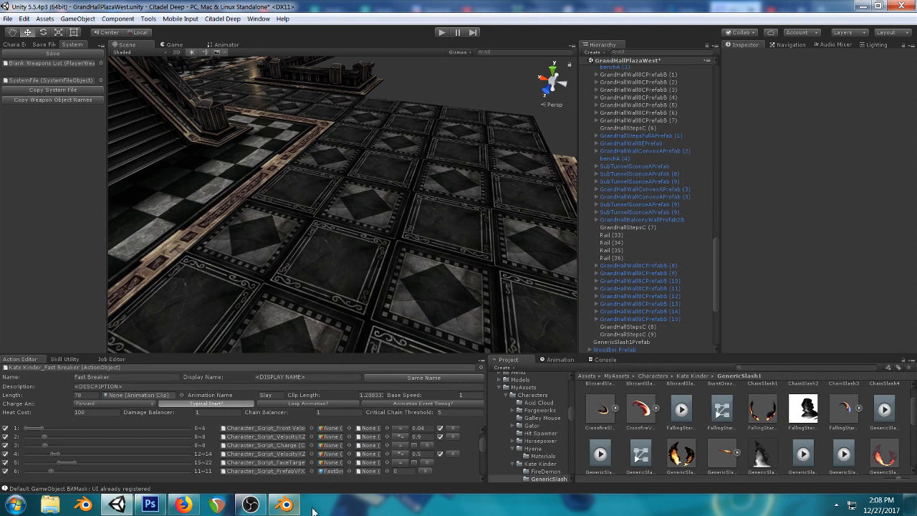
pyautogui.click(285, 504)
pyautogui.scroll(1, 281, 273)
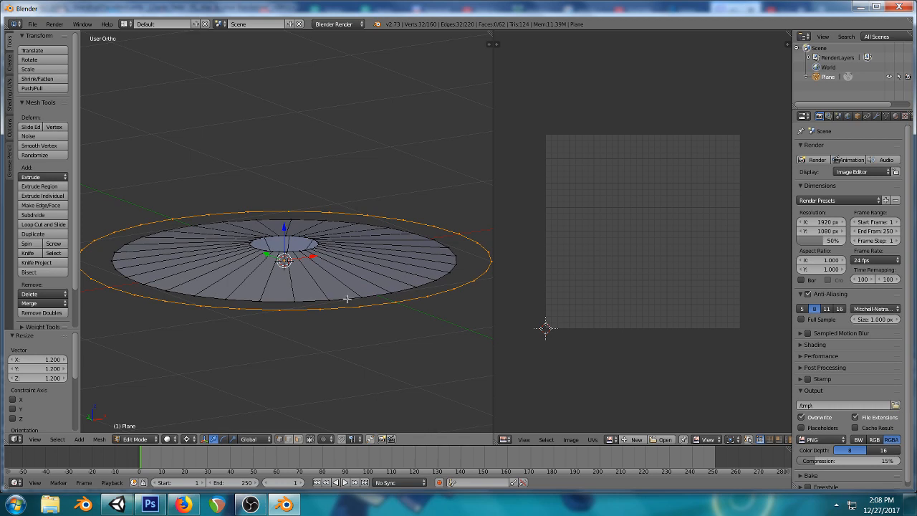
# - Extrude the outer circle in place and scale the new edge loop inward to 0.7
pyautogui.press('KP_7')
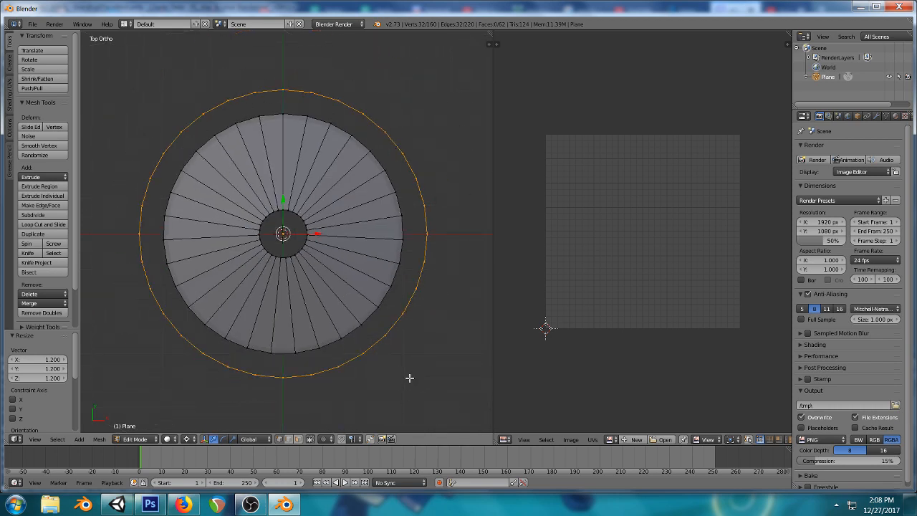
pyautogui.press('e')
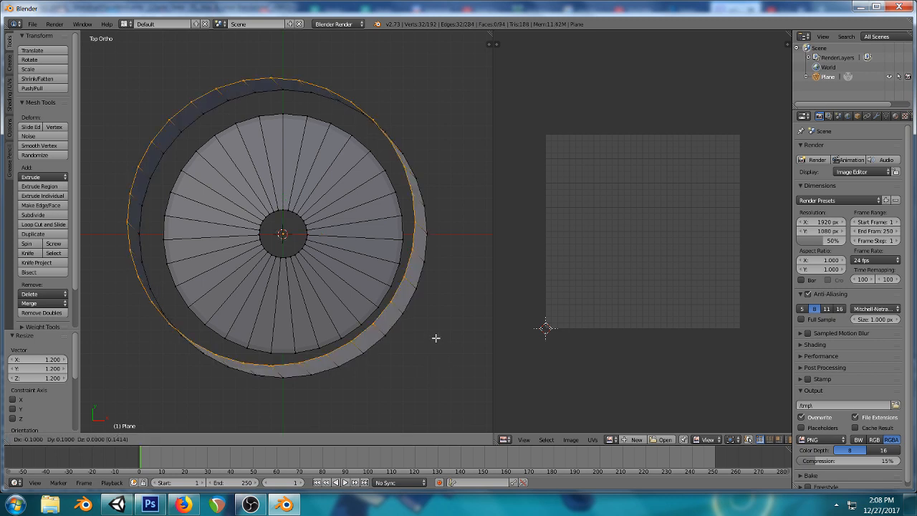
pyautogui.press('Escape')
pyautogui.press('s')
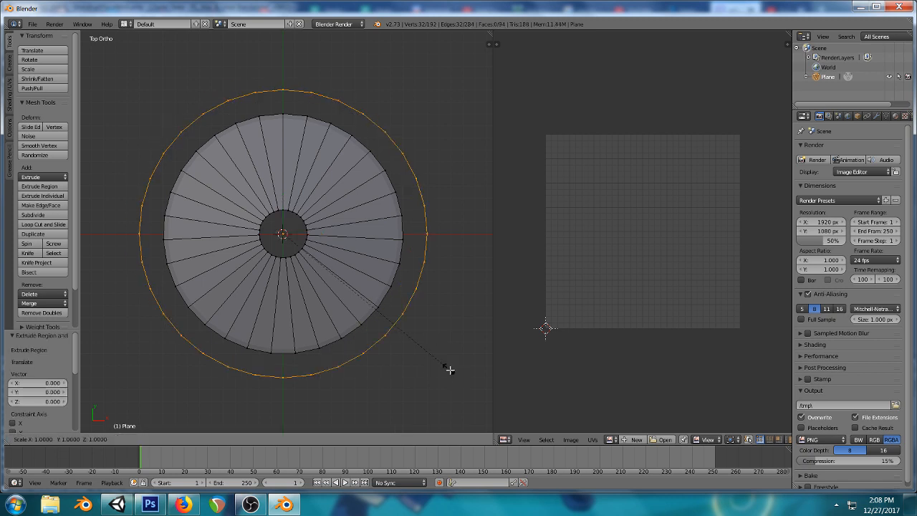
pyautogui.click(411, 335)
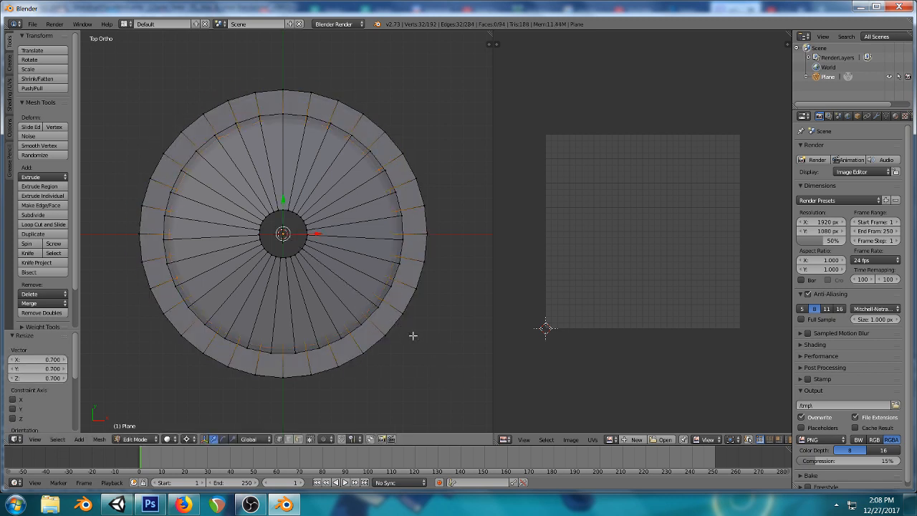
# - Deselect everything and examine the extruded outer band against the original ring from low and high angles
pyautogui.press('a')
pyautogui.moveTo(241, 322); pyautogui.dragTo(260, 237, button='middle')
pyautogui.scroll(2, 253, 246)
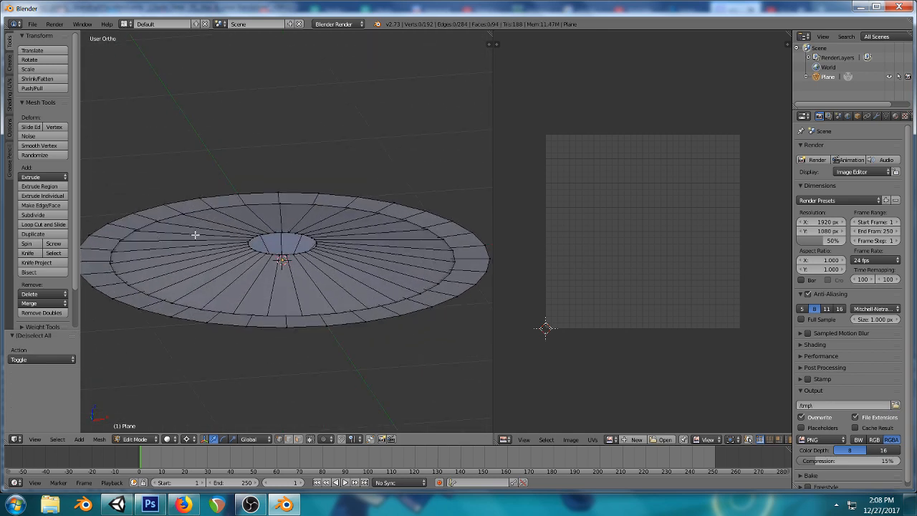
pyautogui.moveTo(219, 254); pyautogui.dragTo(306, 236, button='middle')
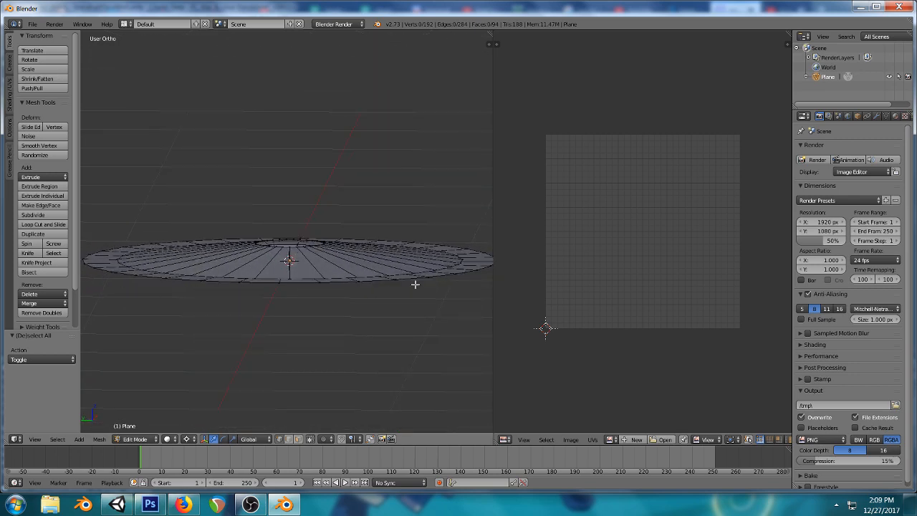
pyautogui.moveTo(416, 284); pyautogui.dragTo(207, 226, button='middle')
pyautogui.scroll(1, 207, 227)
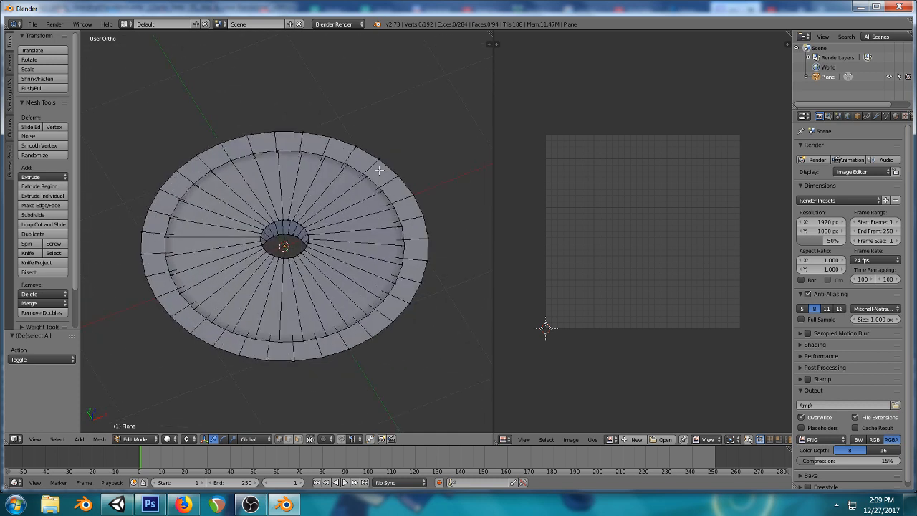
# - Undo the inward scaling and delete the extruded duplicate vertices from the outer circle
pyautogui.keyDown('alt'); pyautogui.rightClick(323, 304); pyautogui.keyUp('alt')
pyautogui.hotkey('ctrl', 'z')
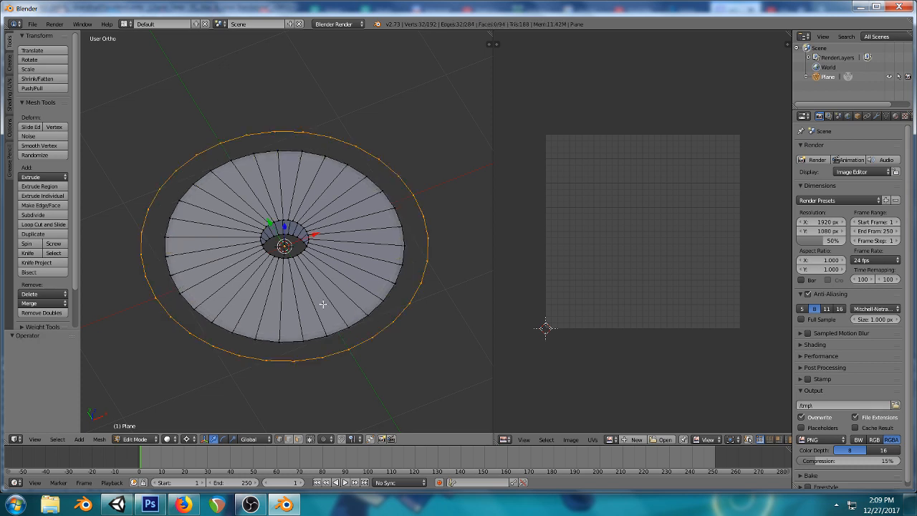
pyautogui.press('x')
pyautogui.click(329, 366)
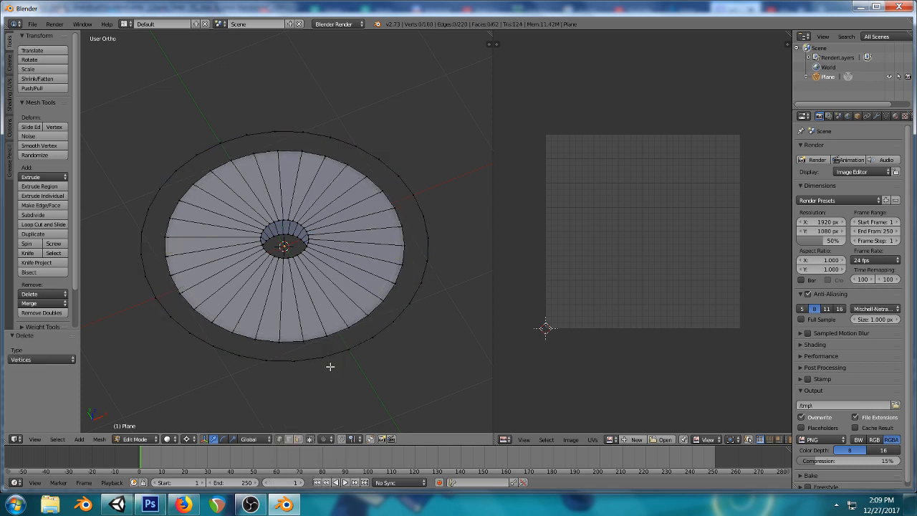
# - Delete the leftover outer circle around the ring by removing all of its linked vertices
pyautogui.press('l')
pyautogui.press('x')
pyautogui.click(239, 354)
pyautogui.keyDown('alt'); pyautogui.rightClick(243, 336); pyautogui.keyUp('alt')
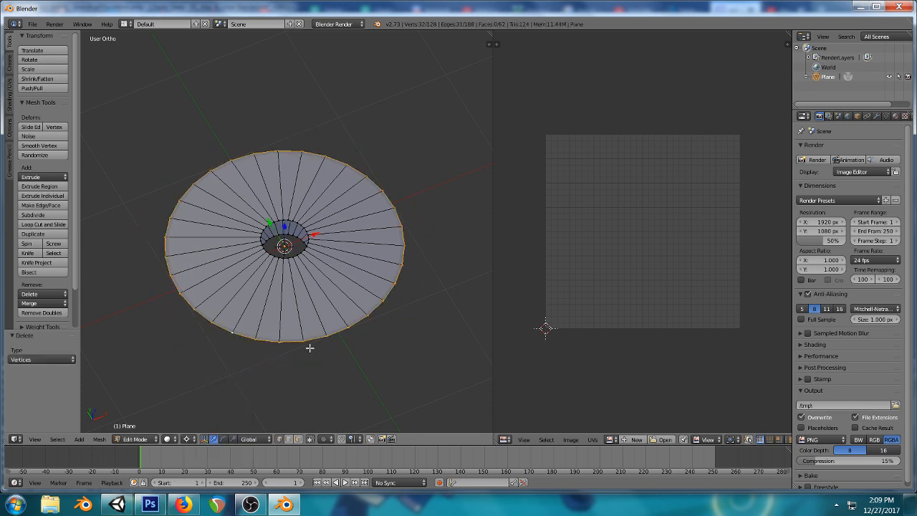
pyautogui.press('g')
pyautogui.rightClick(383, 208)
pyautogui.moveTo(332, 324); pyautogui.dragTo(318, 271, button='middle')
# - Select the whole ring mesh and run Remove Doubles to merge its overlapping vertices
pyautogui.press('a')
pyautogui.press('r')
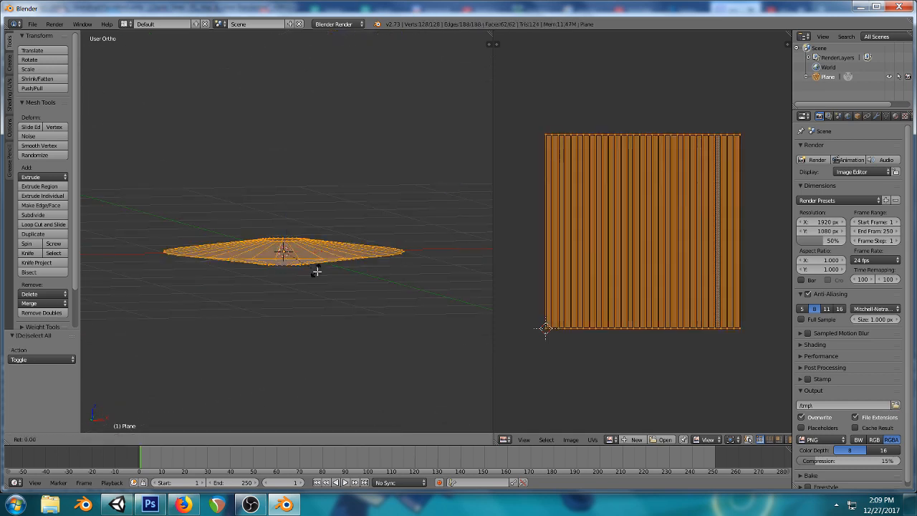
pyautogui.rightClick(317, 272)
pyautogui.press('space')
pyautogui.write('remove d')
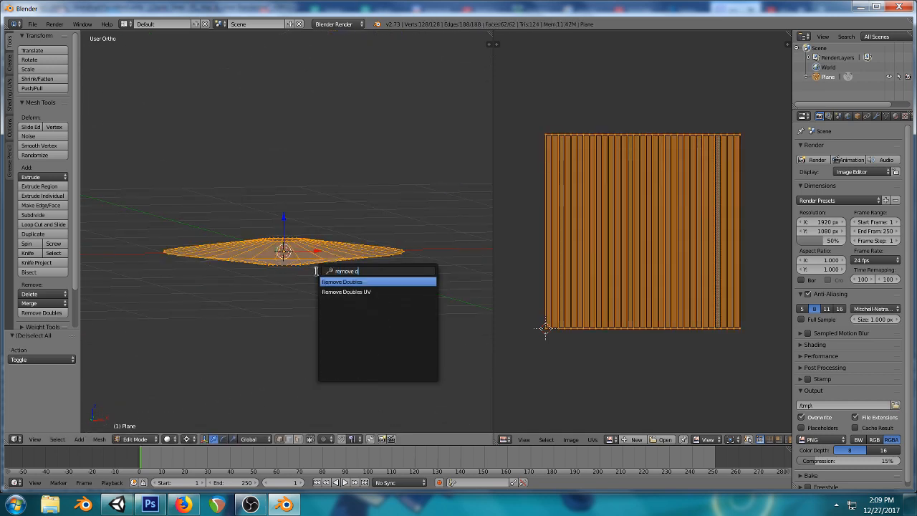
pyautogui.press('Return')
pyautogui.press('a')
# - Add one centred loop cut midway between the ring's inner hole and outer rim in top view
pyautogui.press('KP_7')
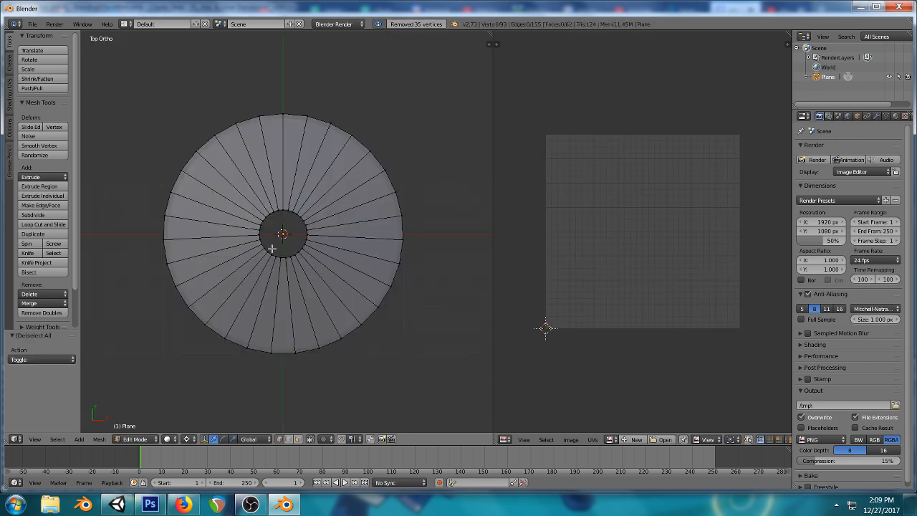
pyautogui.hotkey('ctrl', 'r')
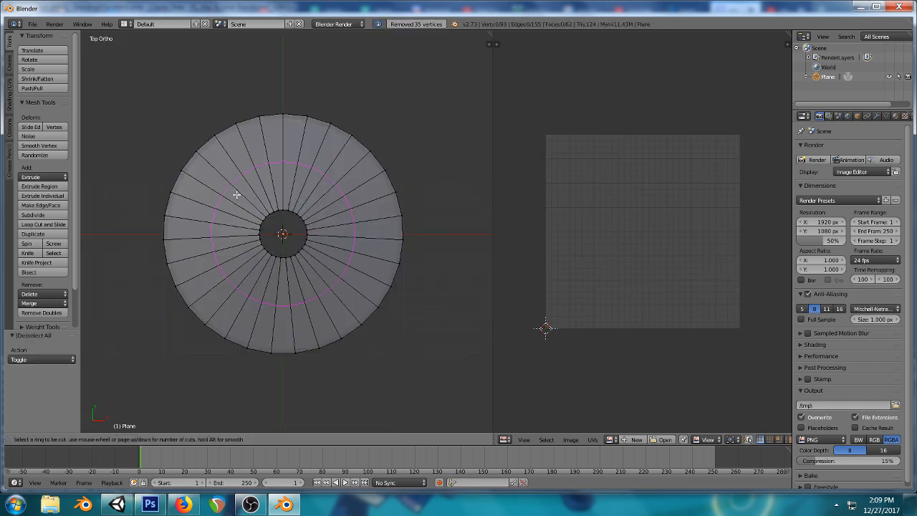
pyautogui.click(236, 194)
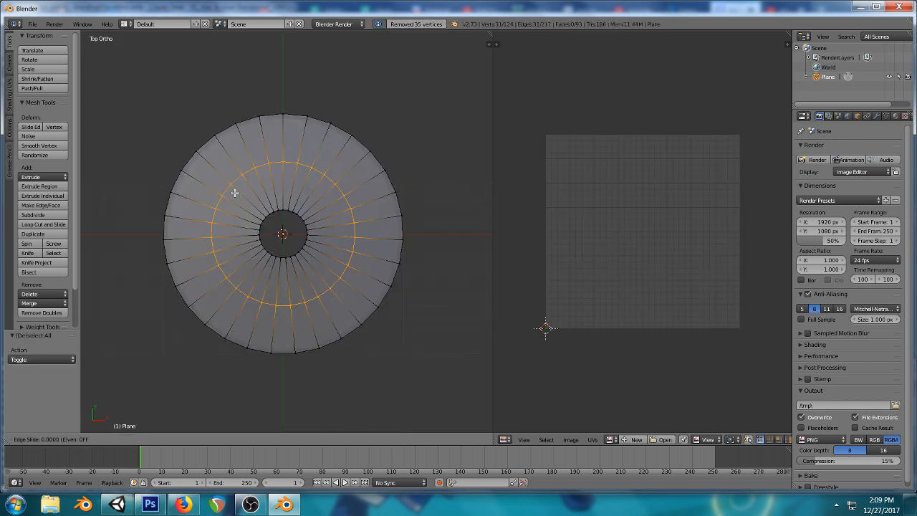
pyautogui.rightClick(226, 156)
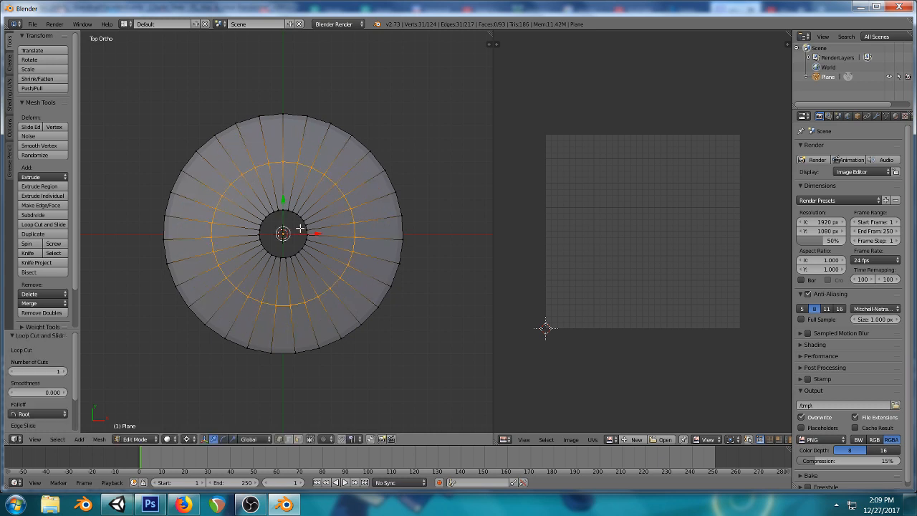
pyautogui.press('a')
# - Add three more centred loop cuts: outside the middle loop, in the resulting outermost band, and between those two new loops
pyautogui.hotkey('ctrl', 'r')
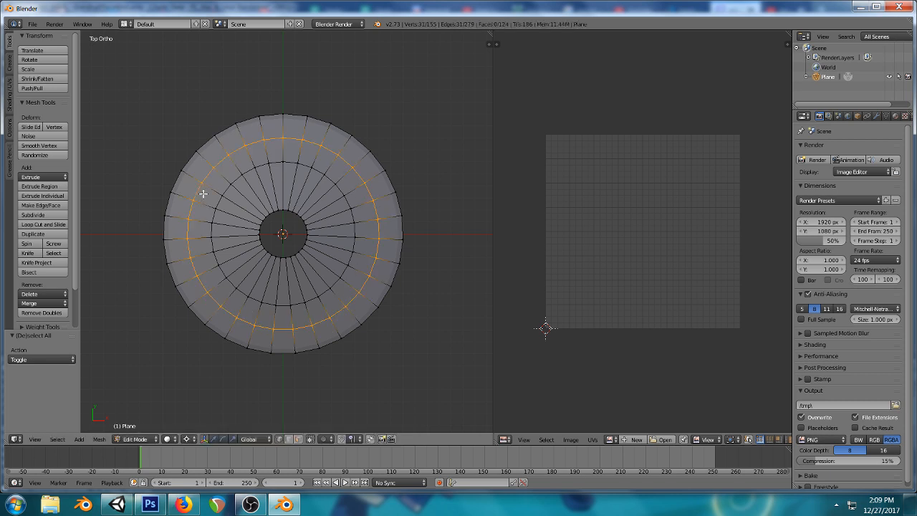
pyautogui.click(204, 194)
pyautogui.rightClick(203, 193)
pyautogui.hotkey('ctrl', 'r')
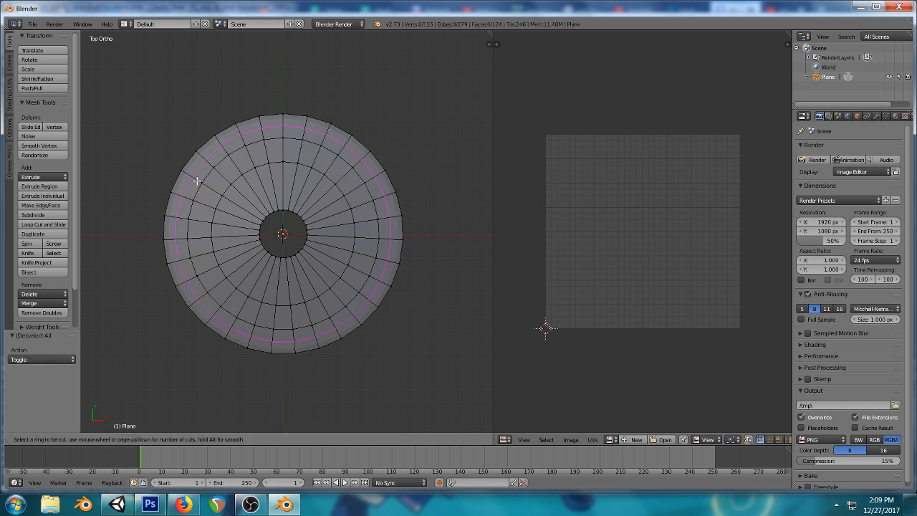
pyautogui.click(197, 180)
pyautogui.rightClick(197, 181)
pyautogui.hotkey('ctrl', 'r')
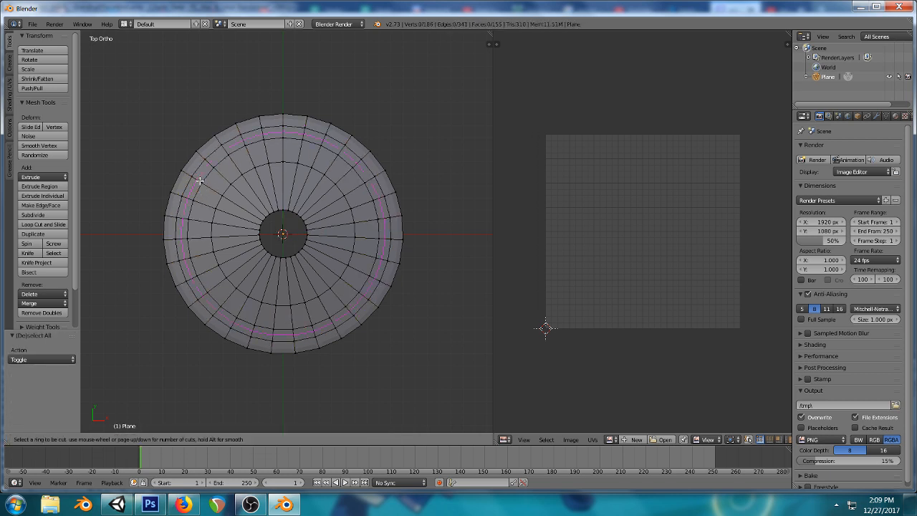
pyautogui.click(199, 181)
pyautogui.rightClick(199, 180)
# - Delete the three helper edge loops, keeping only the last-cut loop close to the ring's outer rim
pyautogui.press('a')
pyautogui.press('a')
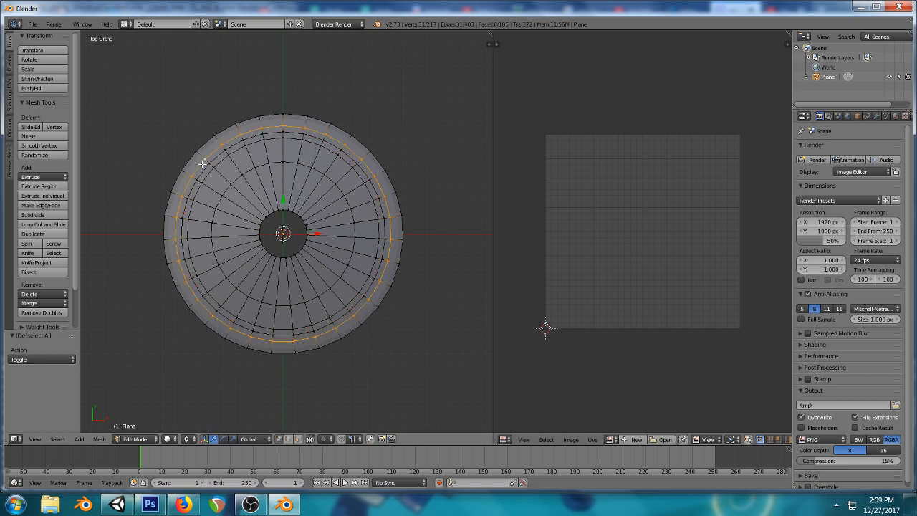
pyautogui.press('x')
pyautogui.click(172, 276)
pyautogui.press('a')
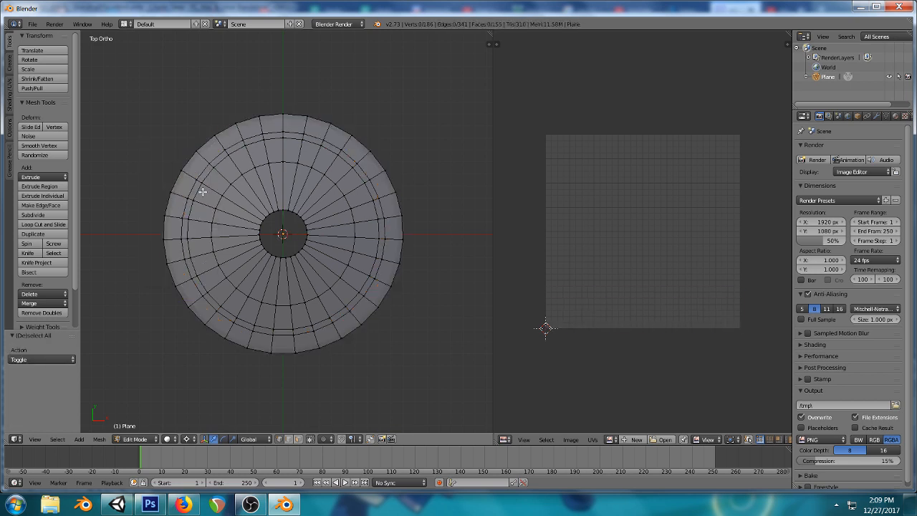
pyautogui.keyDown('alt'); pyautogui.rightClick(202, 190); pyautogui.keyUp('alt')
pyautogui.press('x')
pyautogui.click(210, 228)
pyautogui.press('a')
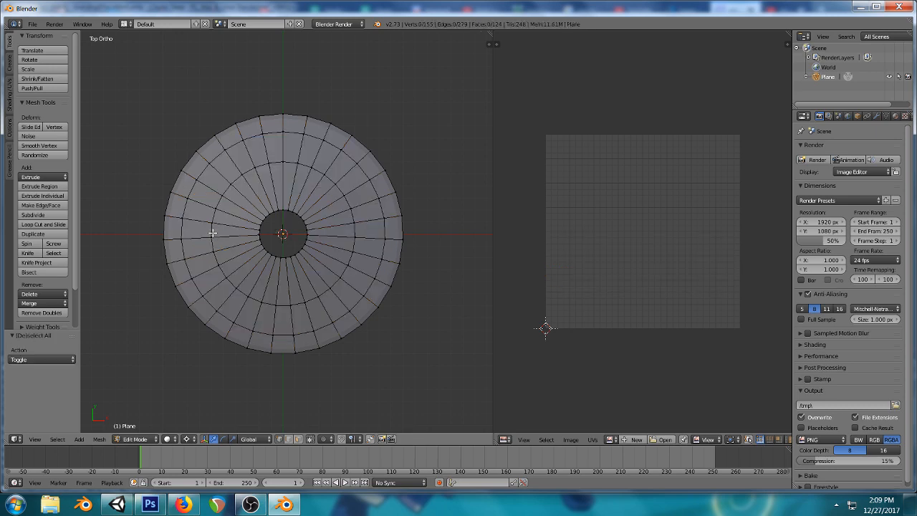
pyautogui.keyDown('alt'); pyautogui.rightClick(213, 233); pyautogui.keyUp('alt')
pyautogui.press('x')
pyautogui.click(209, 232)
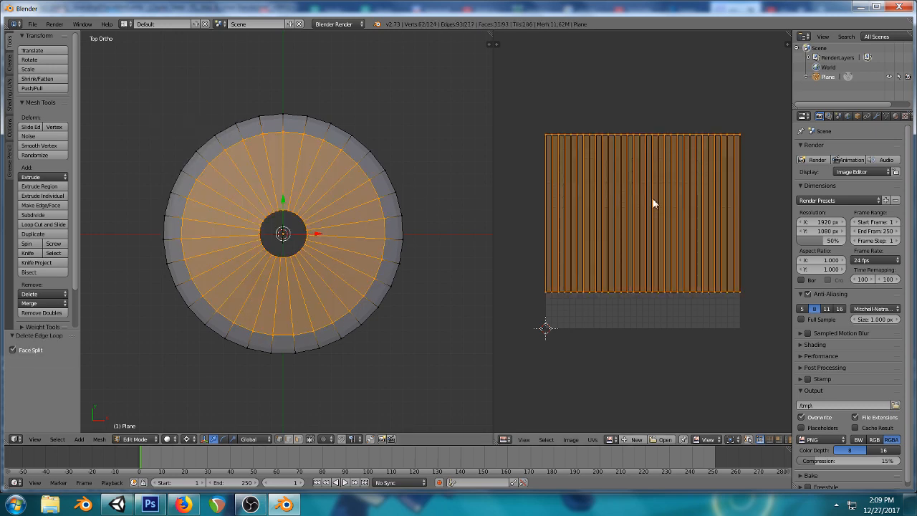
# - Remove the ring's lower half by deleting the vertices of its lower inner edge loop
pyautogui.press('a')
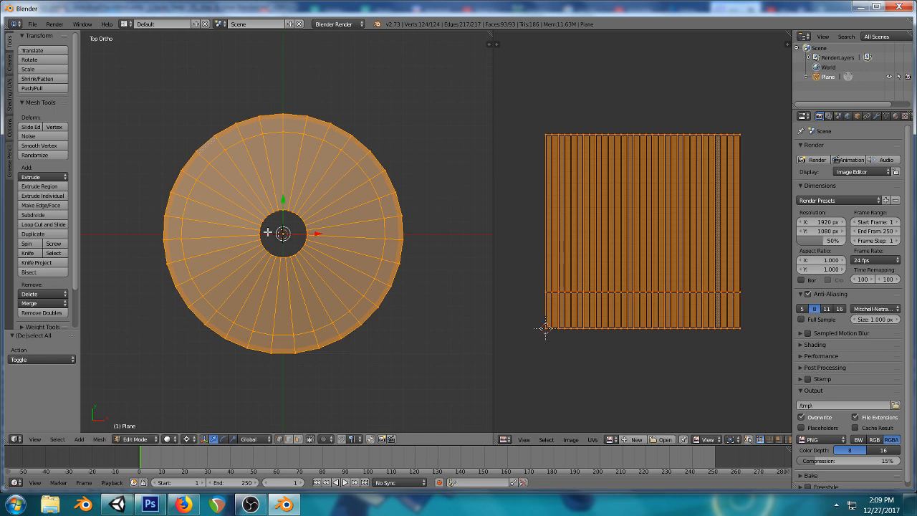
pyautogui.scroll(1, 164, 194)
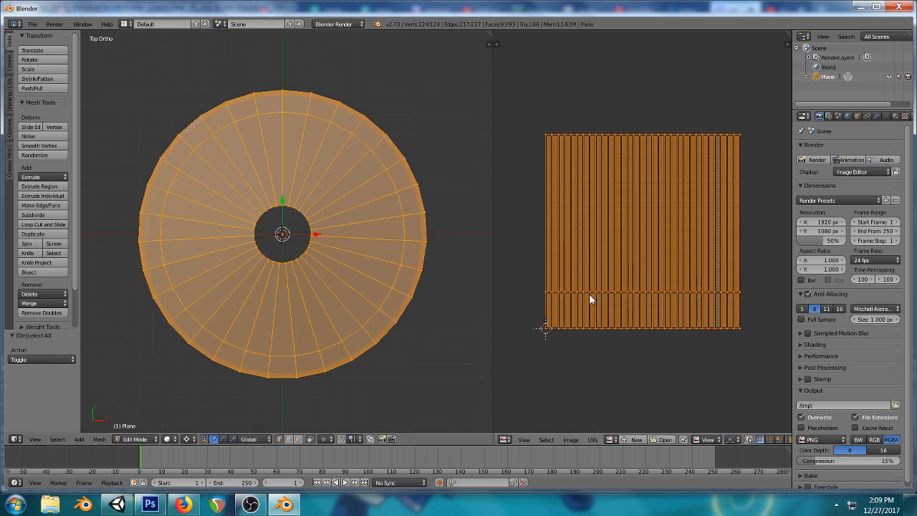
pyautogui.press('a')
pyautogui.moveTo(303, 272); pyautogui.dragTo(343, 208, button='middle')
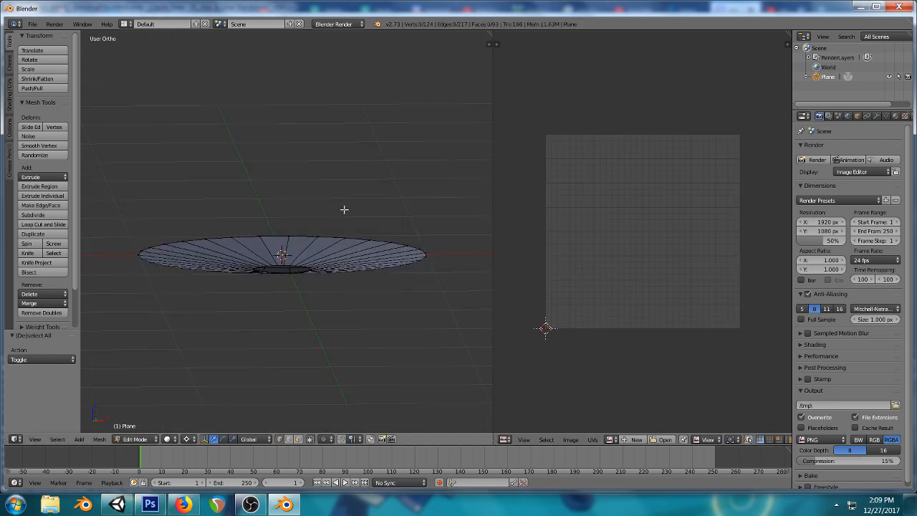
pyautogui.keyDown('alt'); pyautogui.rightClick(284, 266); pyautogui.keyUp('alt')
pyautogui.press('x')
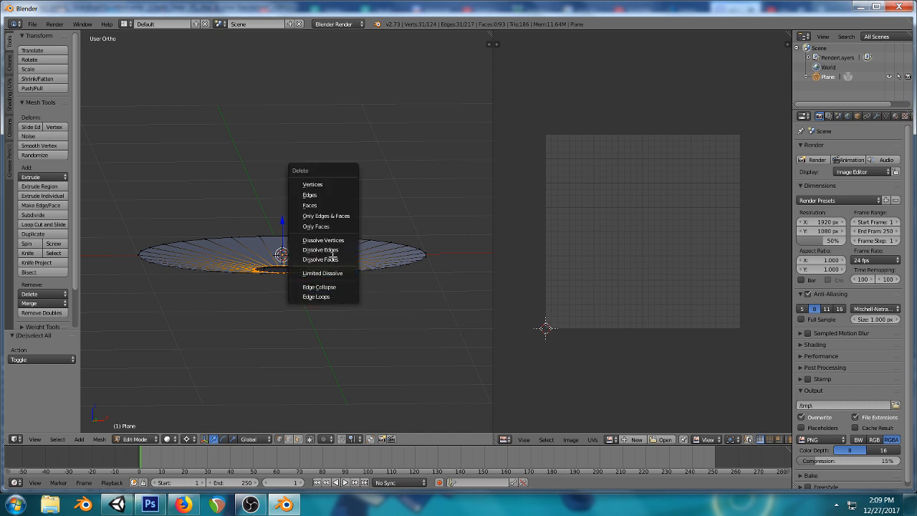
pyautogui.click(323, 184)
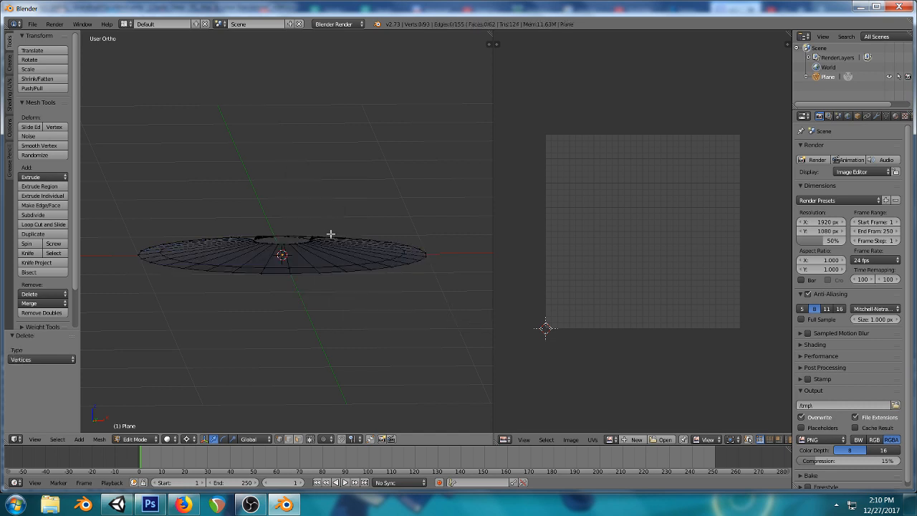
# - Duplicate the remaining upper half in place and mirror the copy vertically by scaling it -1 along Z
pyautogui.press('a')
pyautogui.press('KP_1')
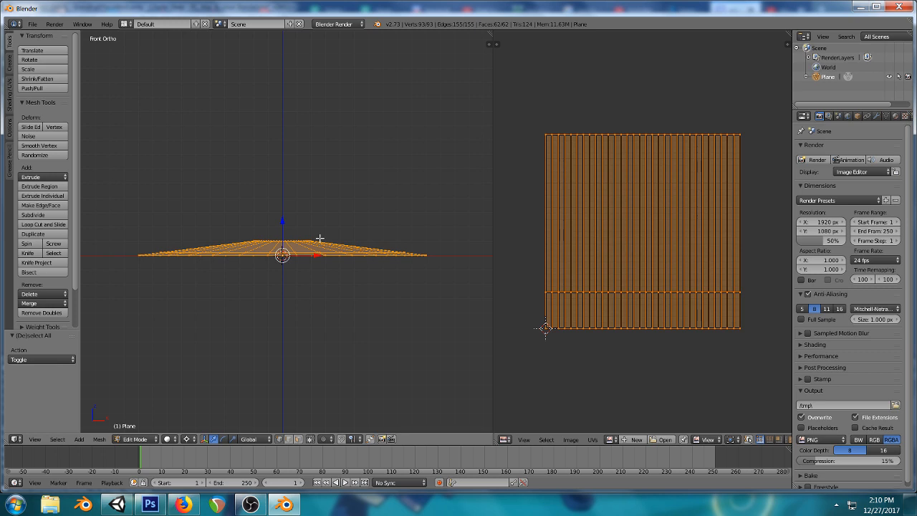
pyautogui.hotkey('shift', 'd')
pyautogui.rightClick(334, 296)
pyautogui.press('s')
pyautogui.press('z')
pyautogui.press('-')
pyautogui.press('1')
pyautogui.press('Return')
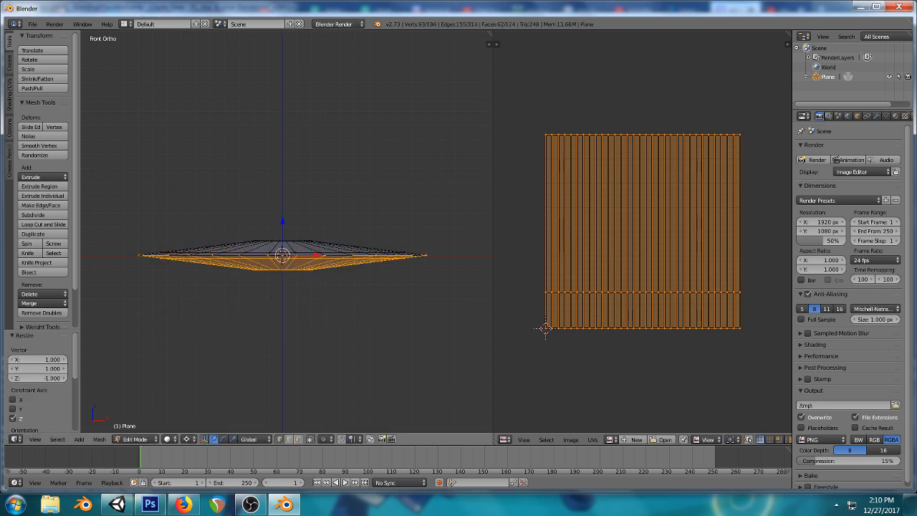
# - Flip the normals of the mirrored lower half and deselect the mesh
pyautogui.press('space')
pyautogui.write('flip n')
pyautogui.press('Return')
pyautogui.press('a')
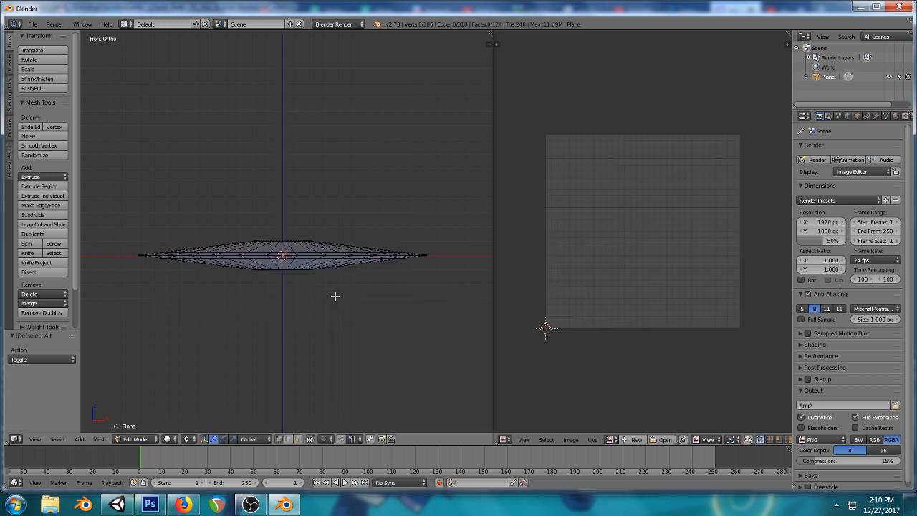
# - Select the intermediate edge loops near the rim on both halves and flatten them by scaling to 0 along Z
pyautogui.keyDown('alt'); pyautogui.rightClick(279, 254); pyautogui.keyUp('alt')
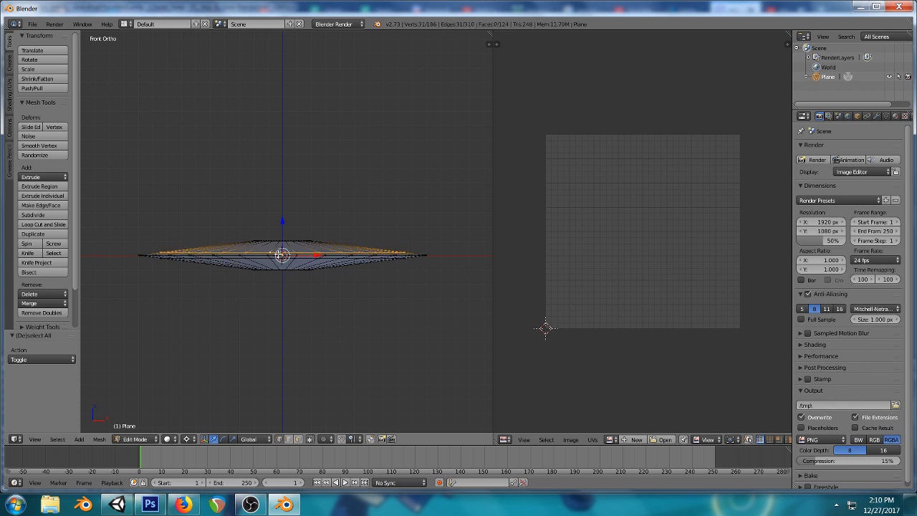
pyautogui.keyDown('alt'); pyautogui.keyDown('shift'); pyautogui.rightClick(261, 259); pyautogui.keyUp('shift'); pyautogui.keyUp('alt')
pyautogui.moveTo(390, 214); pyautogui.dragTo(171, 244, button='middle')
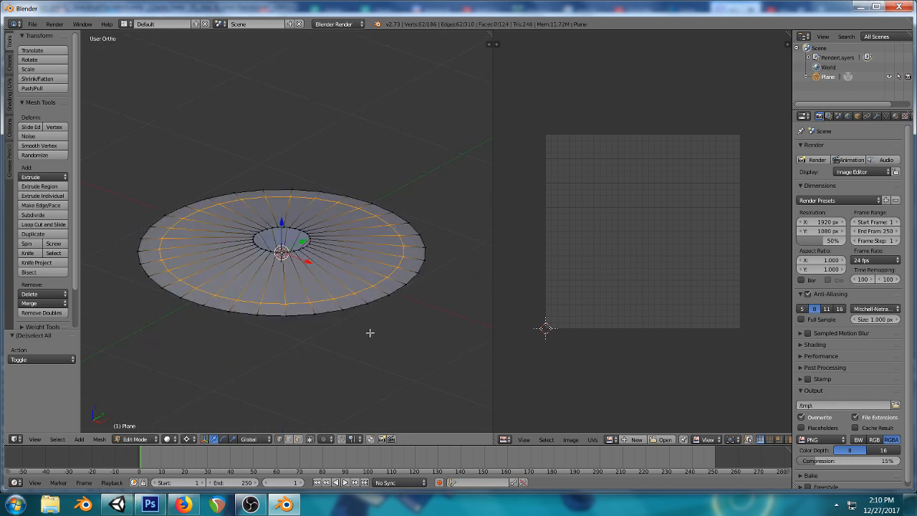
pyautogui.press('KP_1')
pyautogui.press('s')
pyautogui.press('z')
pyautogui.press('0')
pyautogui.press('Return')
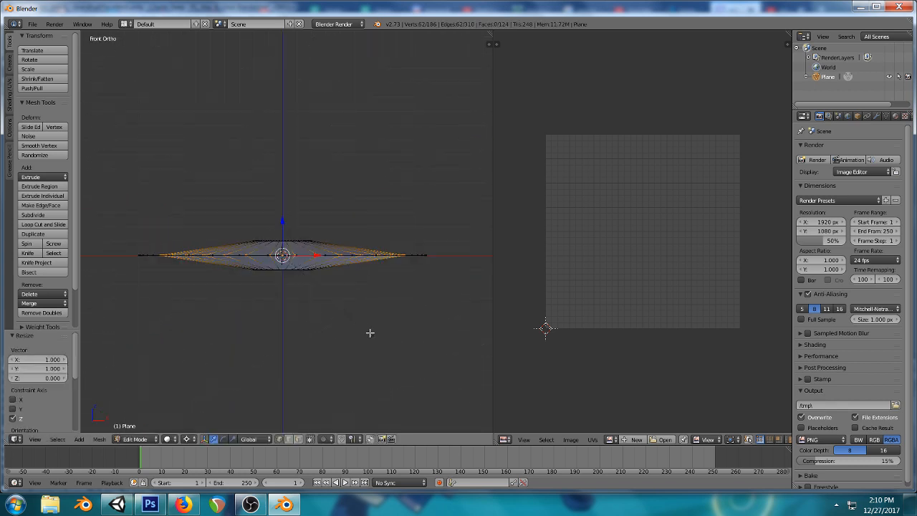
# - Select the whole mesh and examine the finished ring from an angle alongside its UV layout
pyautogui.press('a')
pyautogui.moveTo(361, 299); pyautogui.dragTo(242, 274, button='middle')
pyautogui.press('a')
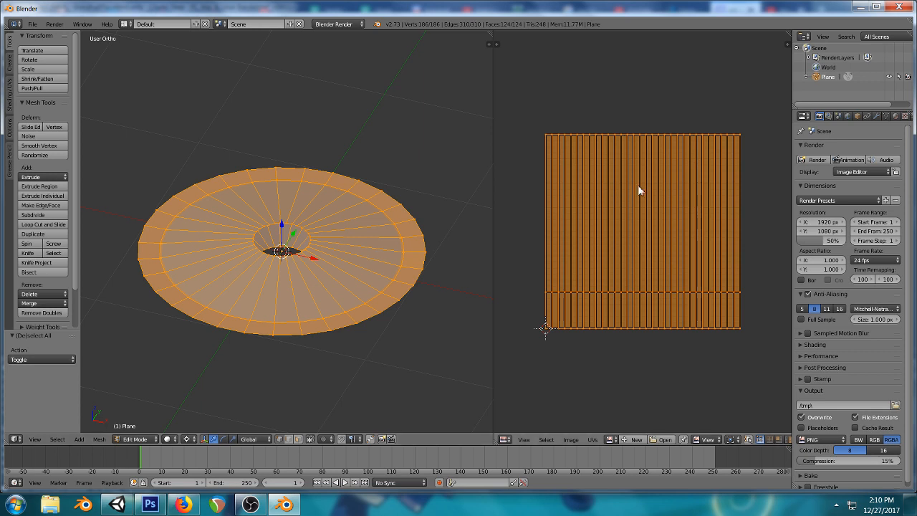
pyautogui.scroll(2, 465, 204)
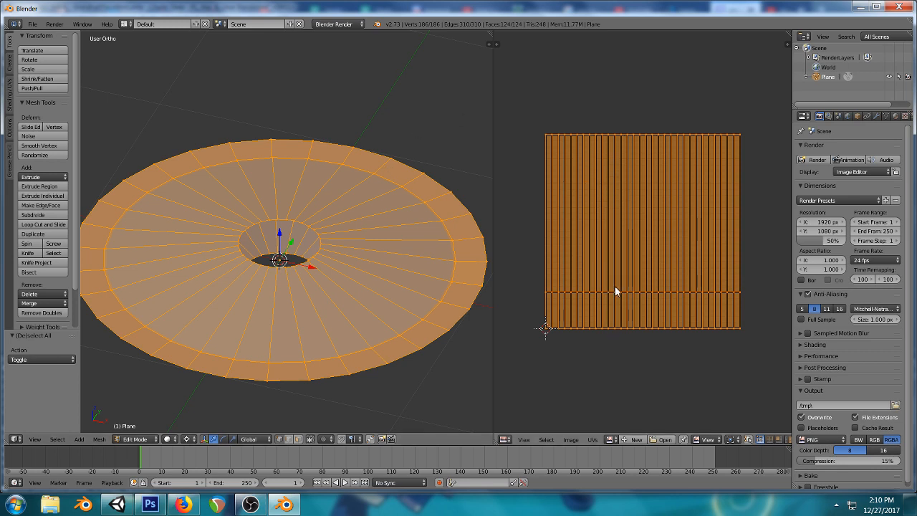
# - Switch to Unity, run the GrandHallPlazaWest scene and pause it during the character's slash attack
pyautogui.click(117, 504)
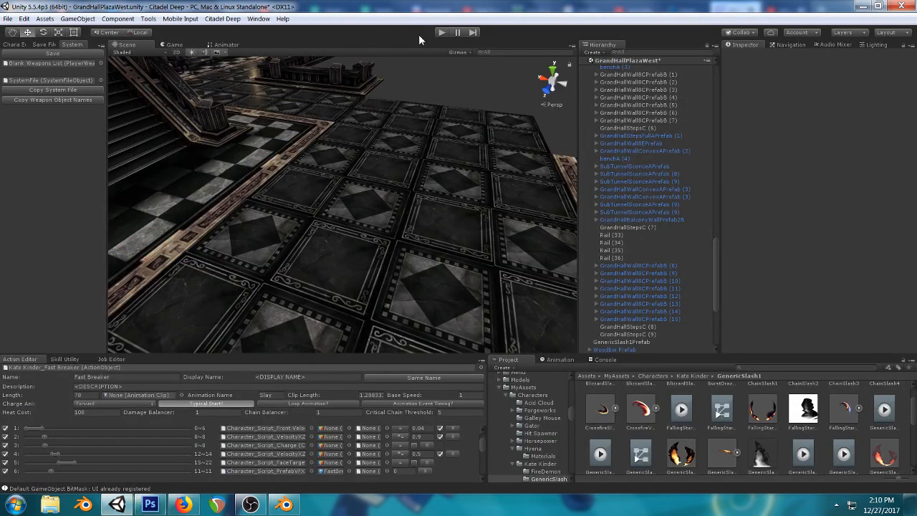
pyautogui.click(440, 33)
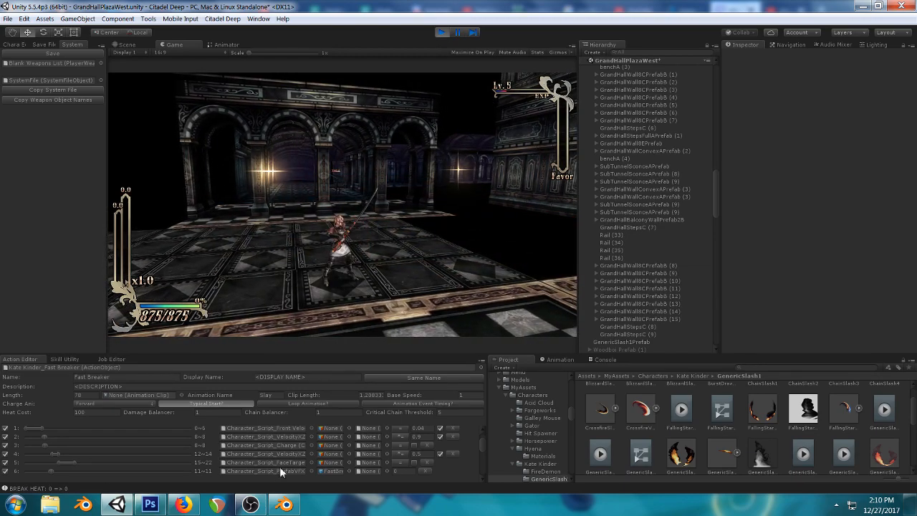
pyautogui.click(285, 504)
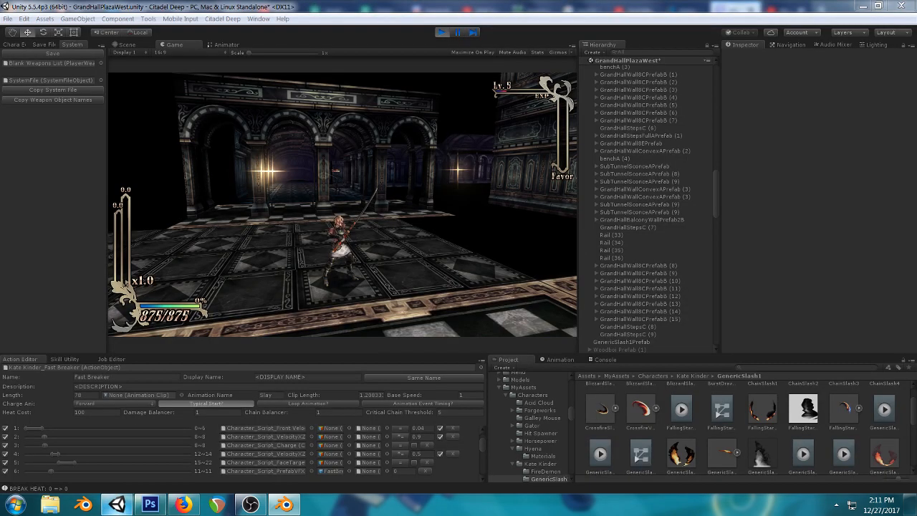
pyautogui.click(459, 34)
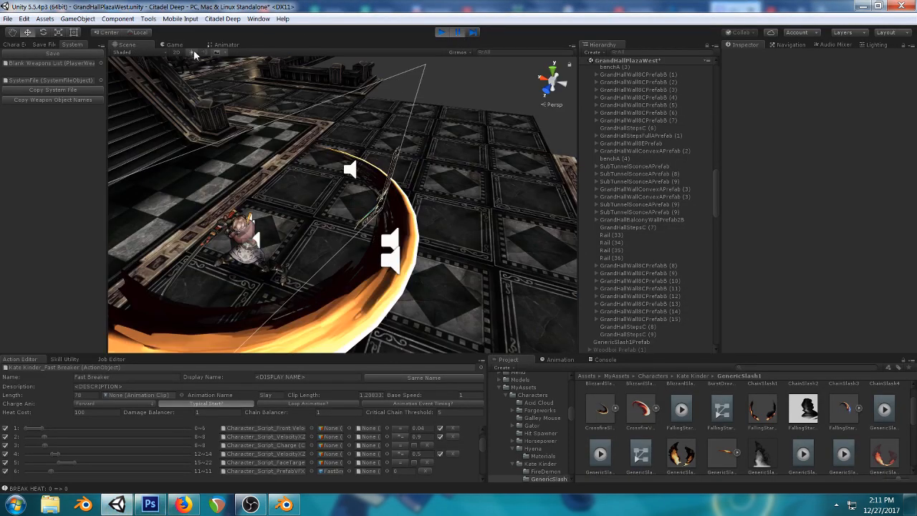
# - Examine the paused slash in the Game view and check its grayscale texture in Photoshop before returning to Unity
pyautogui.click(171, 44)
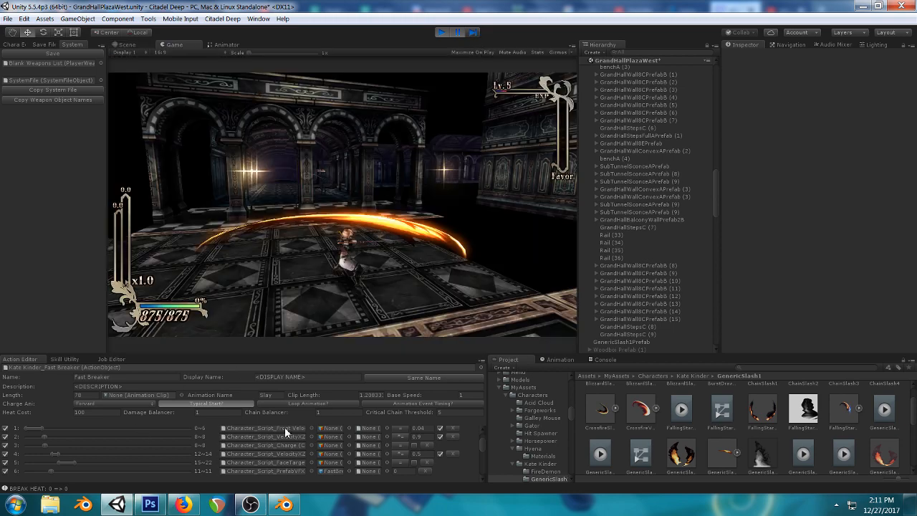
pyautogui.click(150, 504)
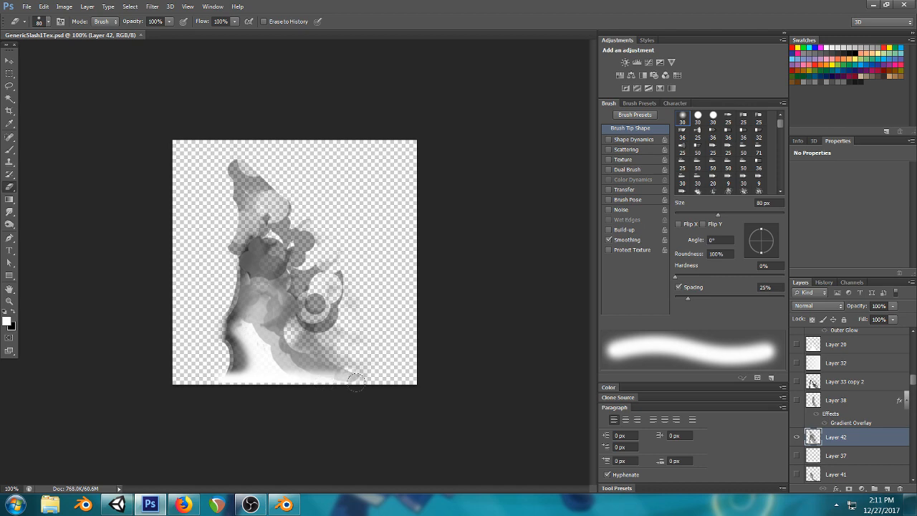
pyautogui.click(117, 504)
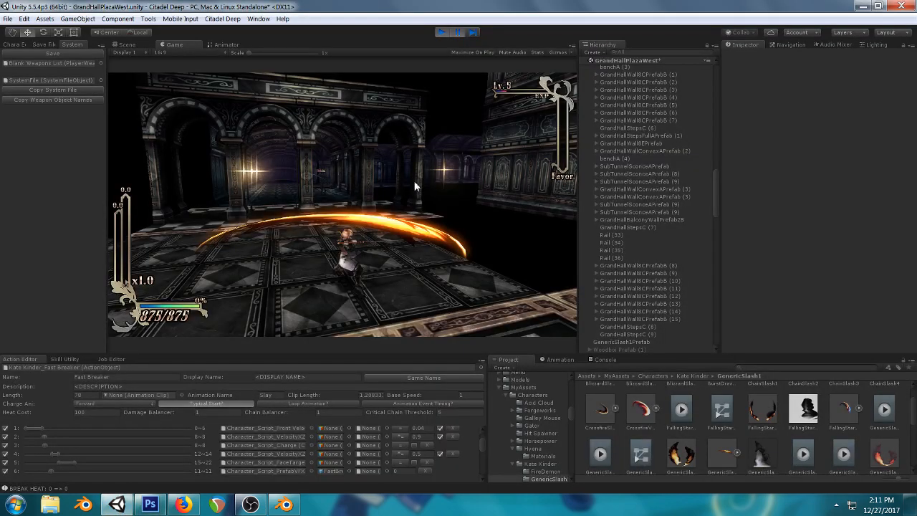
# - Examine the paused slash effect edge-on from a low angle in the Scene view
pyautogui.click(130, 48)
pyautogui.keyDown('alt'); pyautogui.moveTo(509, 319); pyautogui.dragTo(465, 233); pyautogui.keyUp('alt')
pyautogui.moveTo(465, 234); pyautogui.dragTo(461, 211, button='middle')
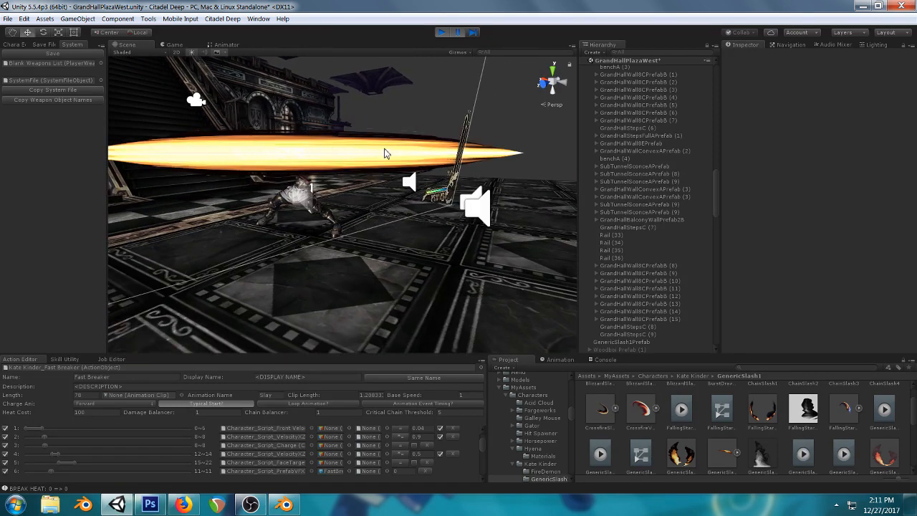
# - Switch to Blender and deselect the whole ring mesh
pyautogui.click(151, 504)
pyautogui.click(284, 507)
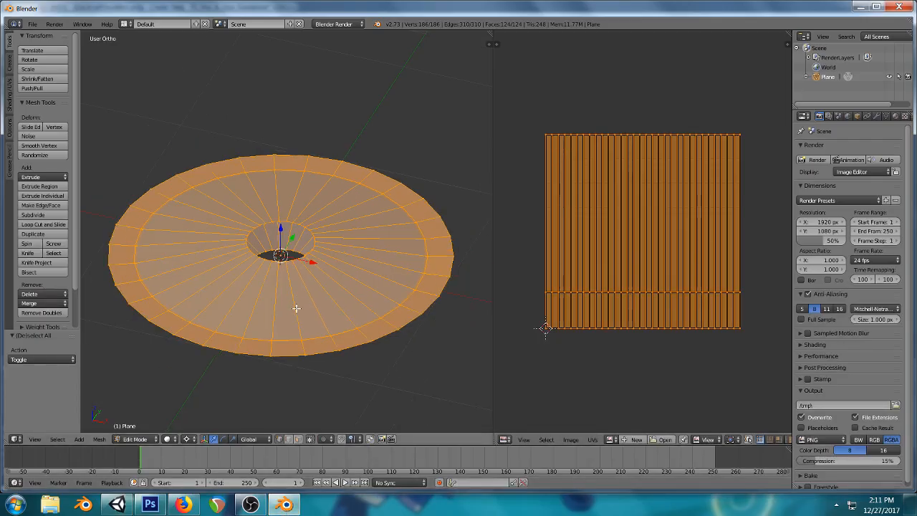
pyautogui.press('a')
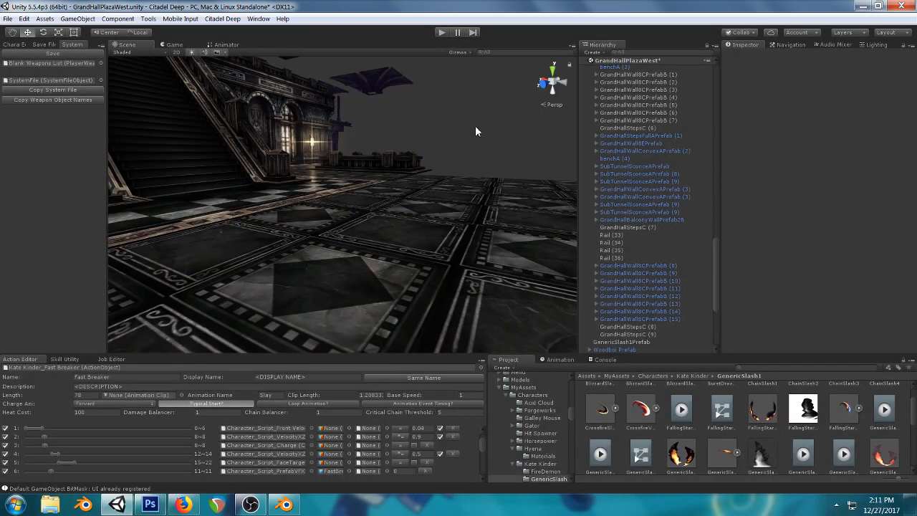
# - Switch to Unity, run the GrandHallPlazaWest scene and open the in-game skill list for the Link 3 slot
pyautogui.scroll(2, 408, 129)
pyautogui.moveTo(408, 128); pyautogui.dragTo(407, 119, button='right')
pyautogui.moveTo(407, 119); pyautogui.dragTo(379, 179, button='middle')
pyautogui.scroll(3, 379, 180)
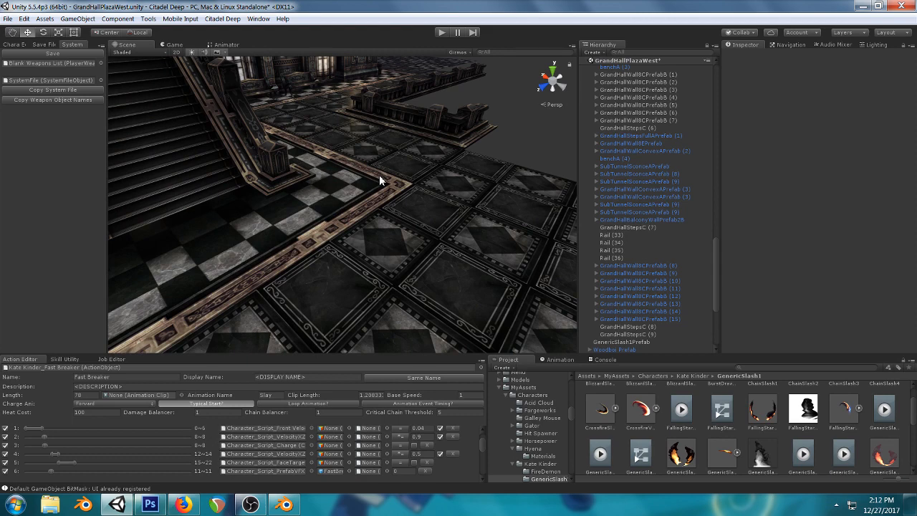
pyautogui.scroll(-2, 379, 180)
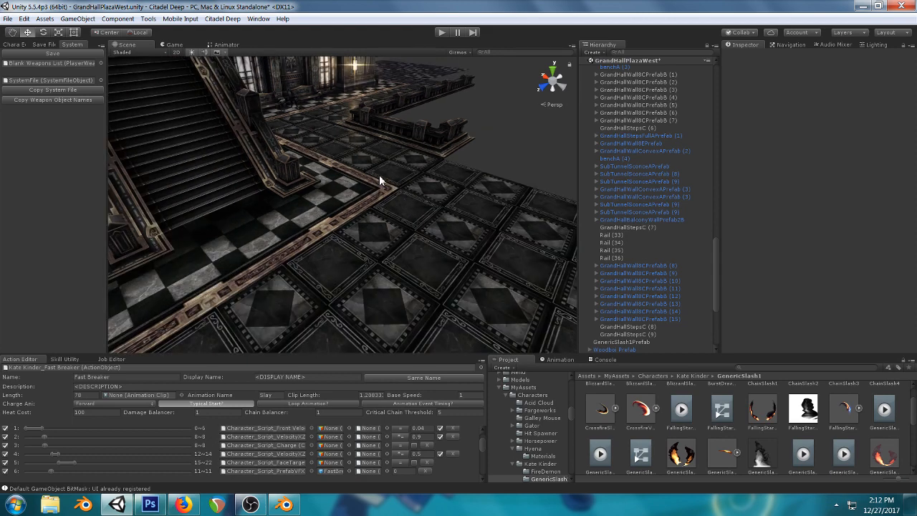
pyautogui.click(439, 33)
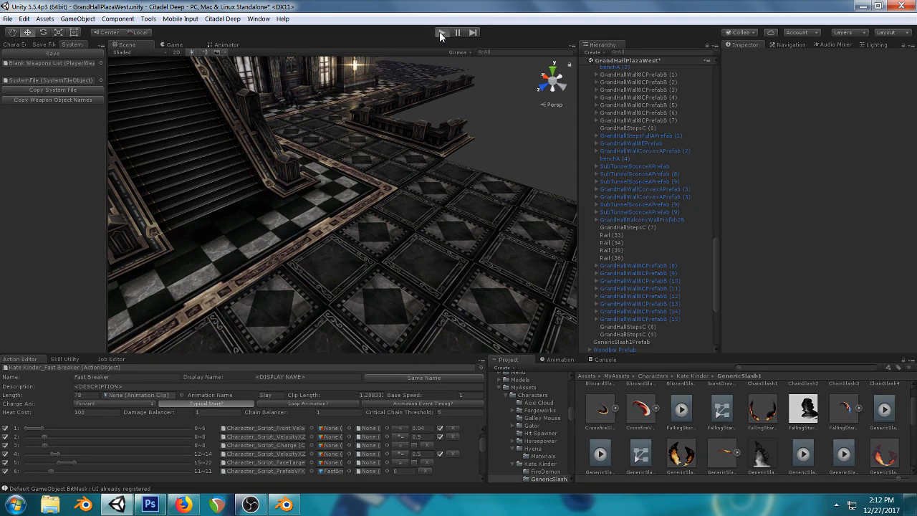
pyautogui.press('Escape')
pyautogui.press('Down')
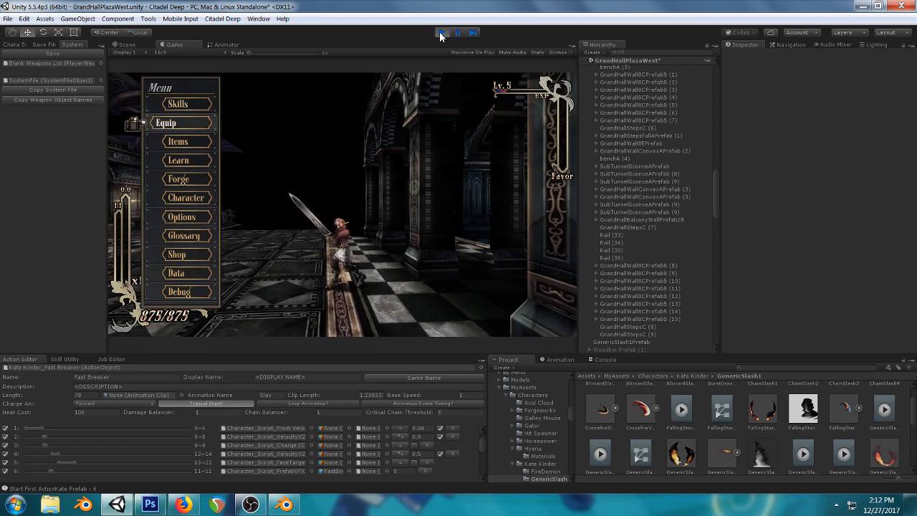
pyautogui.press('Up')
pyautogui.press('Return')
pyautogui.press('Left')
pyautogui.press('Left')
pyautogui.press('Right')
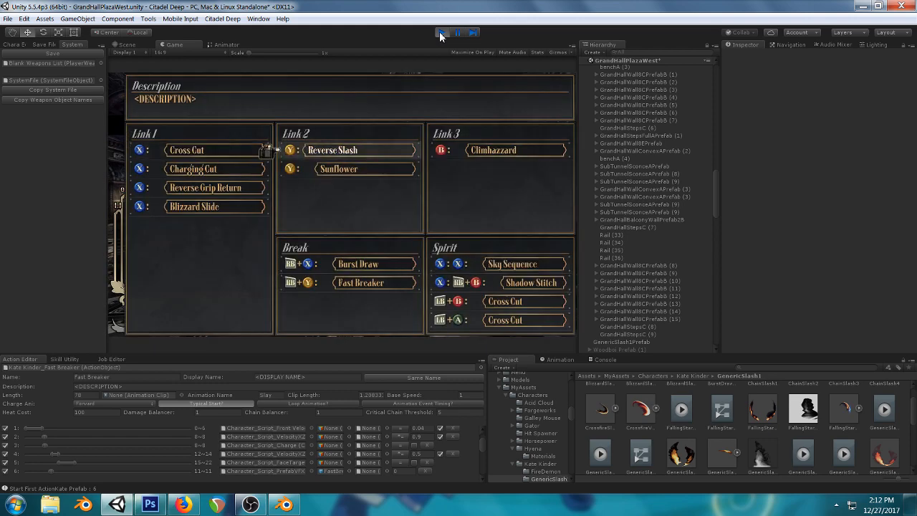
pyautogui.press('Right')
pyautogui.press('Return')
# - Browse the skill list and assign Air Hazard to the Link 3 slot
pyautogui.press('Down')
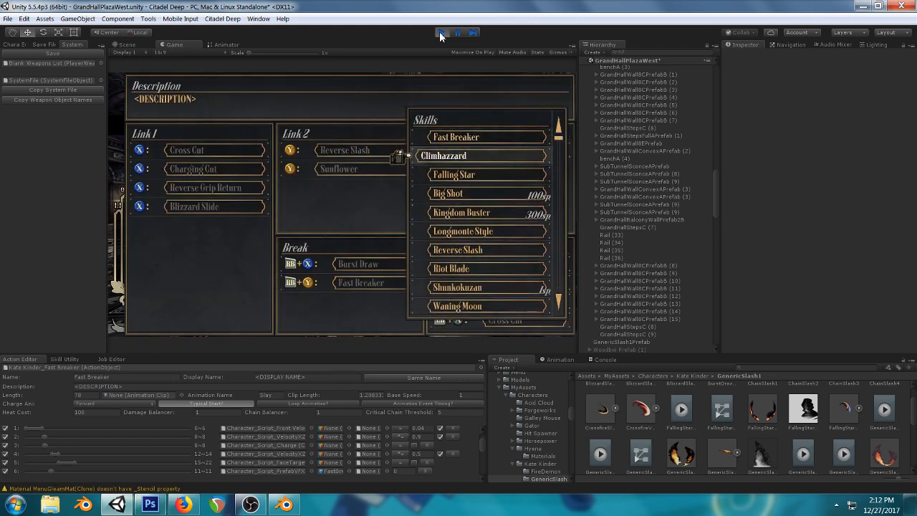
pyautogui.press('Down')
pyautogui.press('Down')
pyautogui.press('Down')
pyautogui.press('Down')
pyautogui.press('Down')
pyautogui.press('Down')
pyautogui.press('Down')
pyautogui.press('Down')
pyautogui.press('Down')
pyautogui.press('Down')
pyautogui.press('Down')
pyautogui.press('Down')
pyautogui.press('Down')
pyautogui.press('Down')
pyautogui.press('Down')
pyautogui.press('Down')
pyautogui.press('Down')
pyautogui.press('Down')
pyautogui.press('Down')
pyautogui.press('Down')
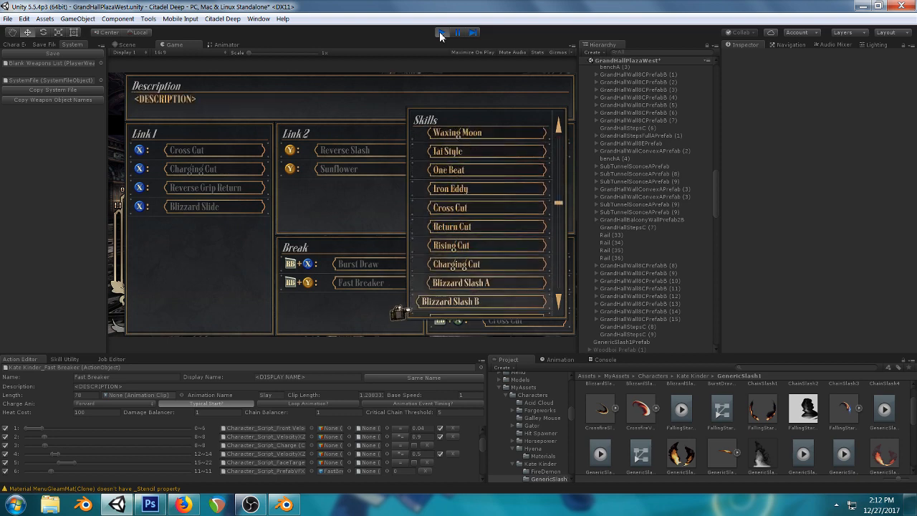
pyautogui.press('Down')
pyautogui.press('Down')
pyautogui.press('Down')
pyautogui.press('Down')
pyautogui.press('Down')
pyautogui.press('Down')
pyautogui.press('Down')
pyautogui.press('Down')
pyautogui.press('Down')
pyautogui.press('Down')
pyautogui.press('Down')
pyautogui.press('Down')
pyautogui.press('Down')
pyautogui.press('Down')
pyautogui.press('Down')
pyautogui.press('Down')
pyautogui.press('Down')
pyautogui.press('Down')
pyautogui.press('Down')
pyautogui.press('Down')
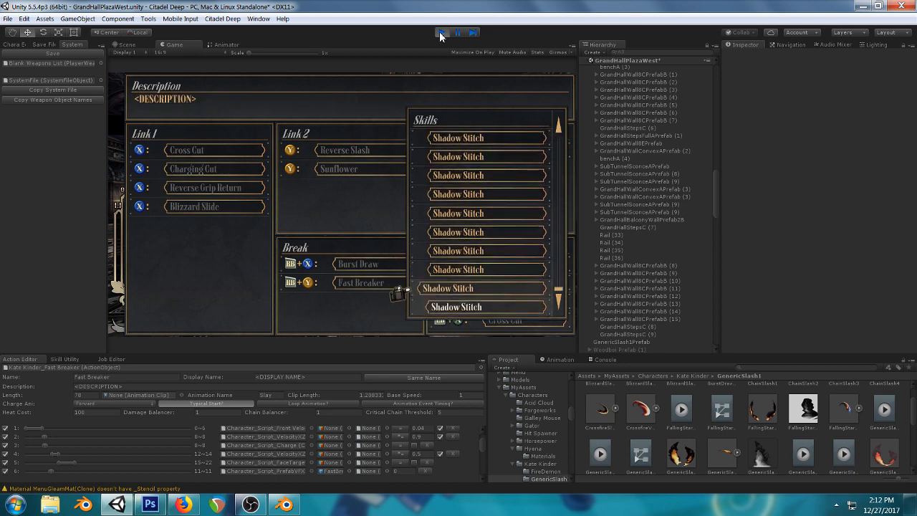
pyautogui.press('Up')
pyautogui.press('Up')
pyautogui.press('Up')
pyautogui.press('Up')
pyautogui.press('Up')
pyautogui.press('Up')
pyautogui.press('Up')
pyautogui.press('Up')
pyautogui.press('Up')
pyautogui.press('Up')
pyautogui.press('Up')
pyautogui.press('Up')
pyautogui.press('Up')
pyautogui.press('Down')
pyautogui.press('Up')
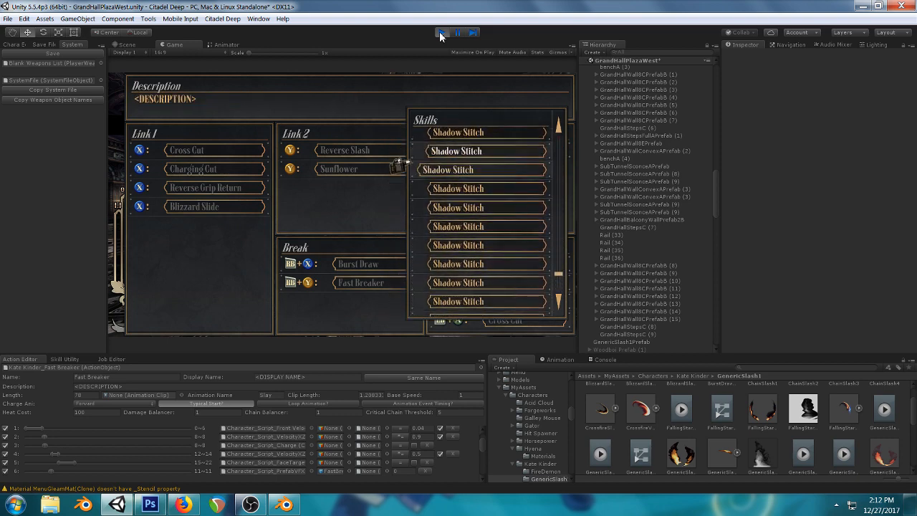
pyautogui.press('Up')
pyautogui.press('Up')
pyautogui.press('Up')
pyautogui.press('Up')
pyautogui.press('Up')
pyautogui.press('Up')
pyautogui.press('Up')
pyautogui.press('Up')
pyautogui.press('Up')
pyautogui.press('Up')
pyautogui.press('Up')
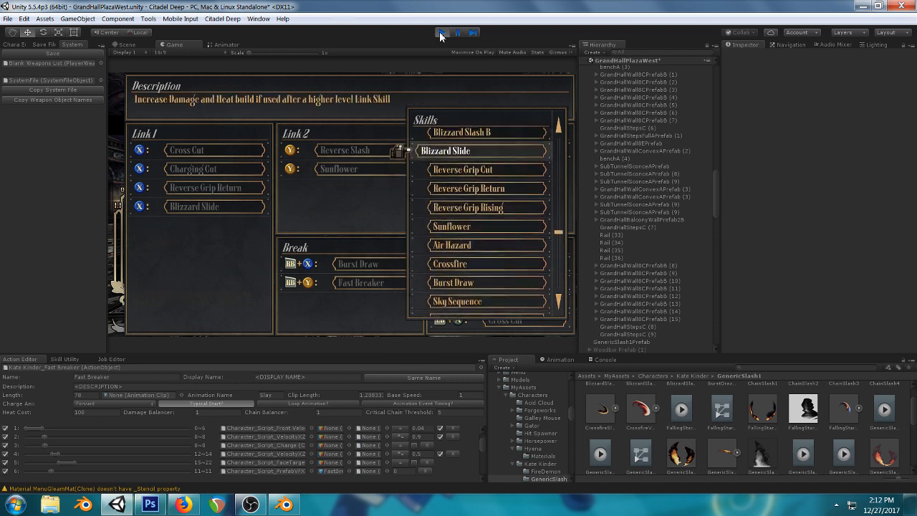
pyautogui.press('Down')
pyautogui.press('Down')
pyautogui.press('Down')
pyautogui.press('Down')
pyautogui.press('Down')
pyautogui.press('Return')
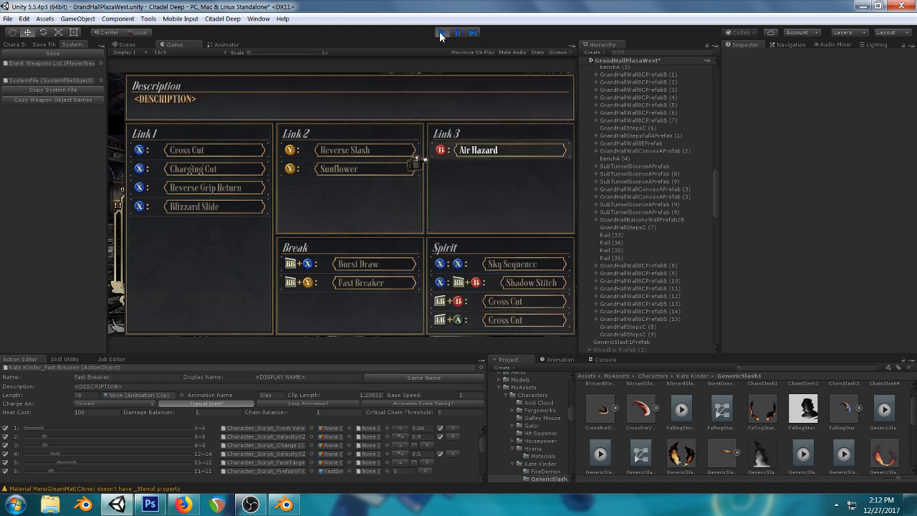
# - Leave the in-game menu, pause the scene during the Air Hazard attack and show the slash in the Game view
pyautogui.press('Escape')
pyautogui.press('Escape')
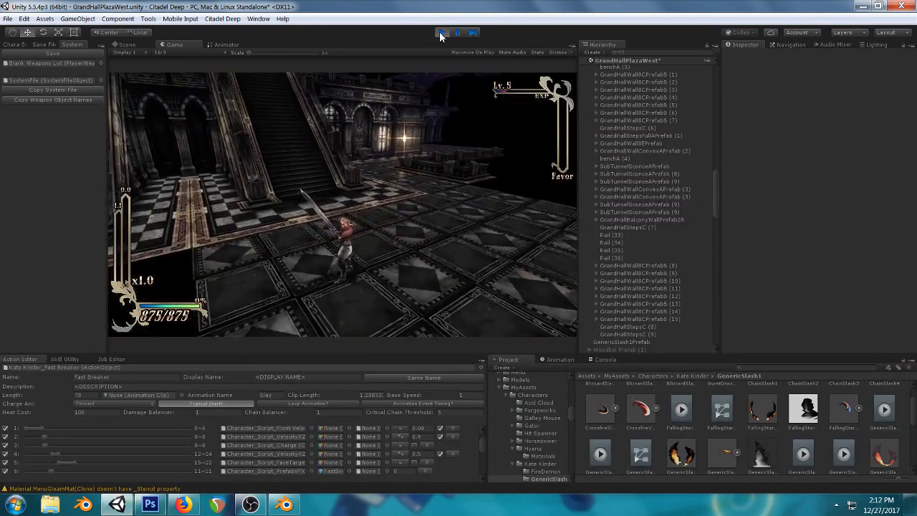
pyautogui.click(453, 30)
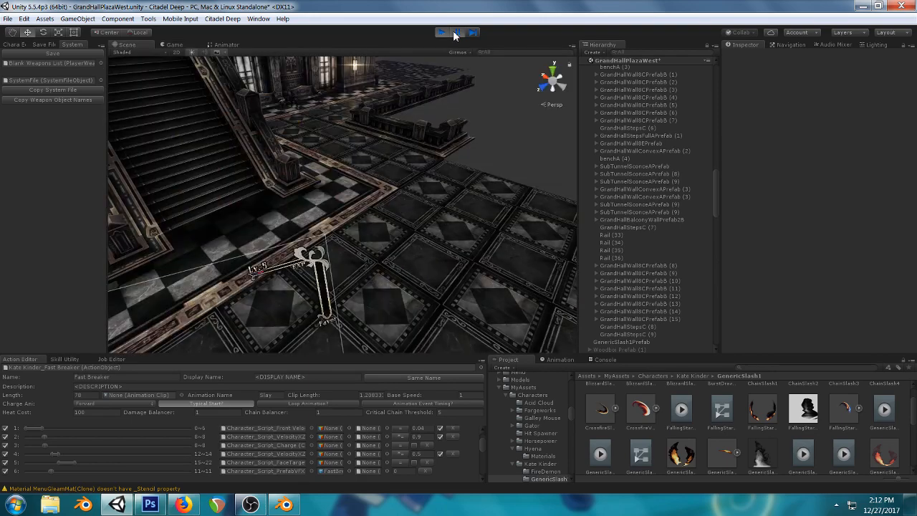
pyautogui.click(174, 45)
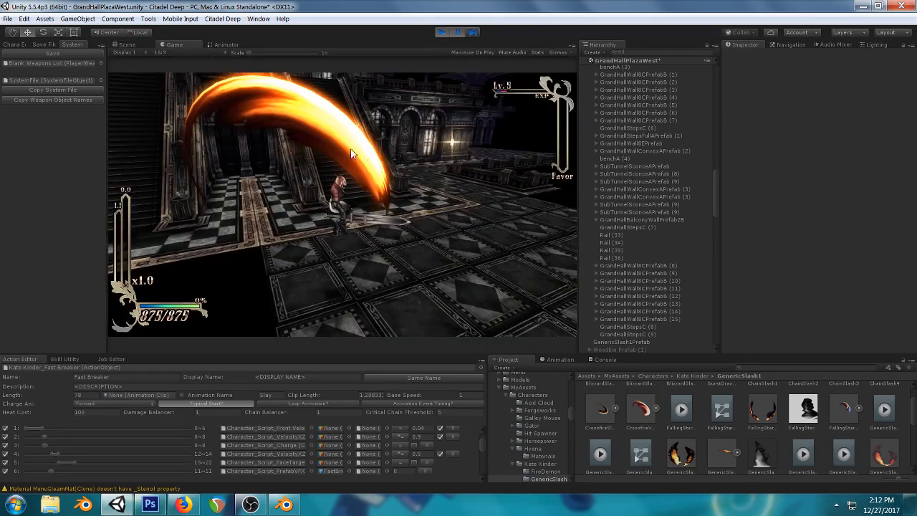
# - Frame the paused slash in the Scene view and select its Circle mesh
pyautogui.click(126, 45)
pyautogui.moveTo(322, 187); pyautogui.dragTo(389, 230, button='middle')
pyautogui.moveTo(247, 231); pyautogui.dragTo(331, 216, button='middle')
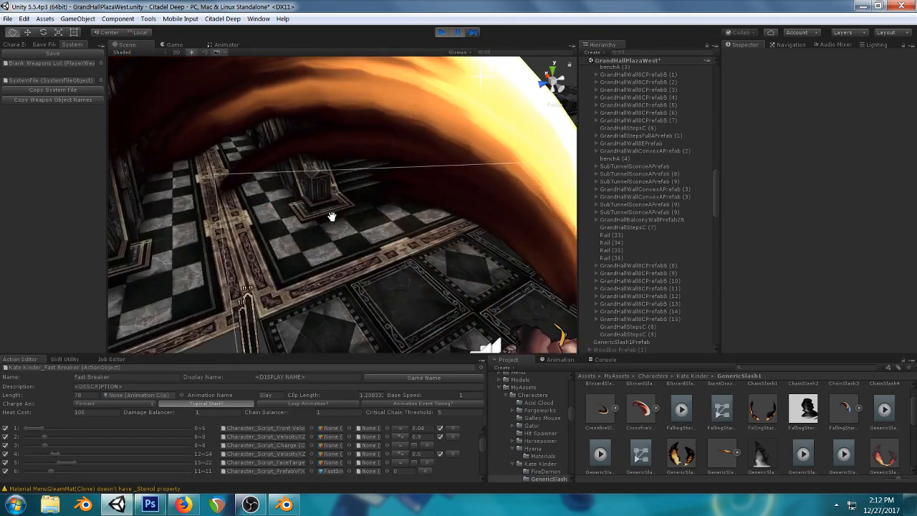
pyautogui.scroll(-8, 343, 230)
pyautogui.moveTo(357, 247); pyautogui.dragTo(368, 201, button='right')
pyautogui.click(365, 191)
pyautogui.scroll(-4, 419, 236)
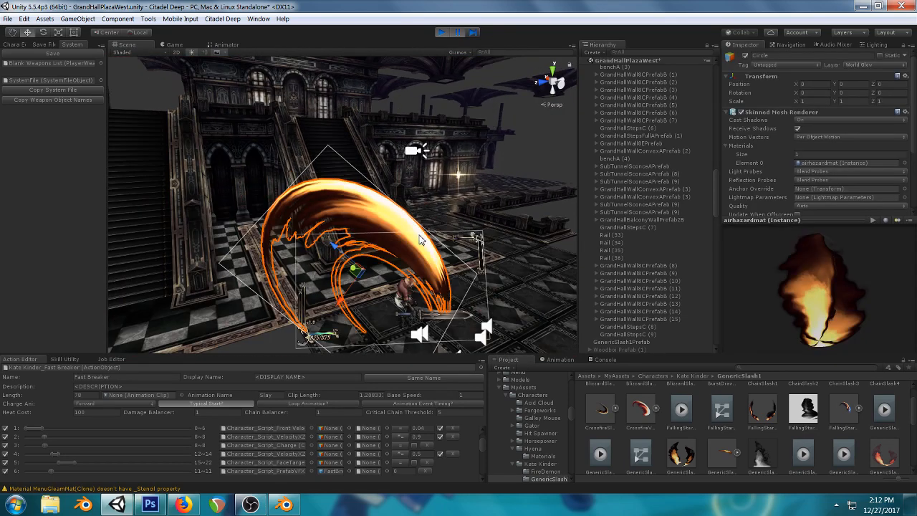
# - Examine the selected Circle mesh from several angles, along with its renderer settings and place in the hierarchy
pyautogui.moveTo(421, 239); pyautogui.dragTo(406, 208, button='right')
pyautogui.moveTo(411, 251); pyautogui.dragTo(406, 201, button='middle')
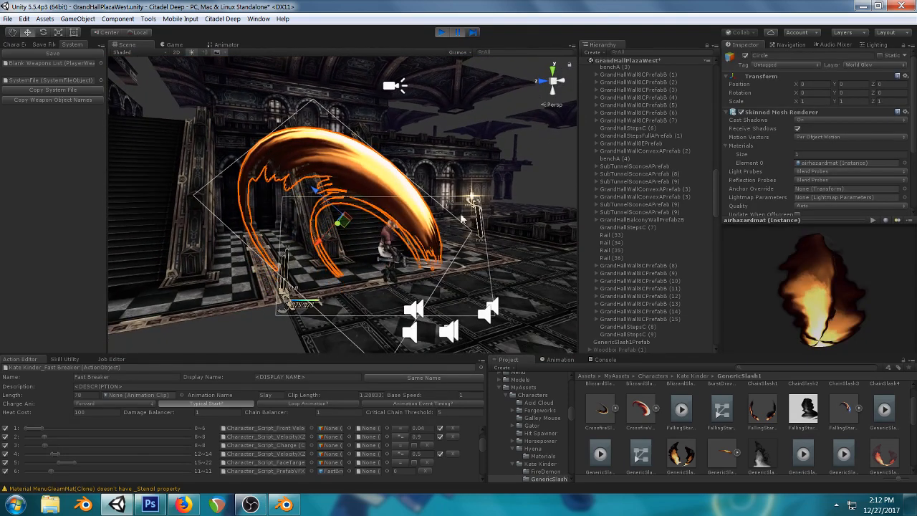
pyautogui.scroll(-3, 825, 143)
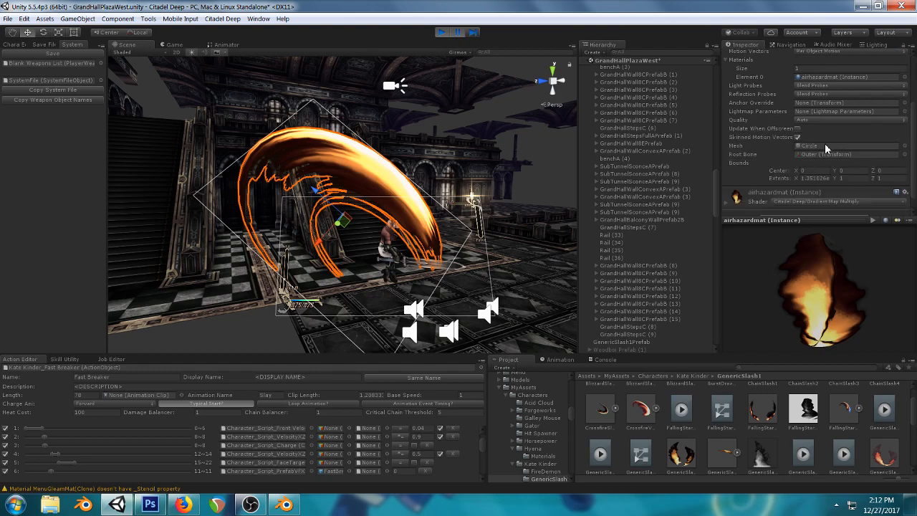
pyautogui.keyDown('alt'); pyautogui.moveTo(398, 121); pyautogui.dragTo(397, 145); pyautogui.keyUp('alt')
pyautogui.keyDown('alt'); pyautogui.moveTo(454, 138); pyautogui.dragTo(349, 173); pyautogui.keyUp('alt')
pyautogui.scroll(-10, 651, 262)
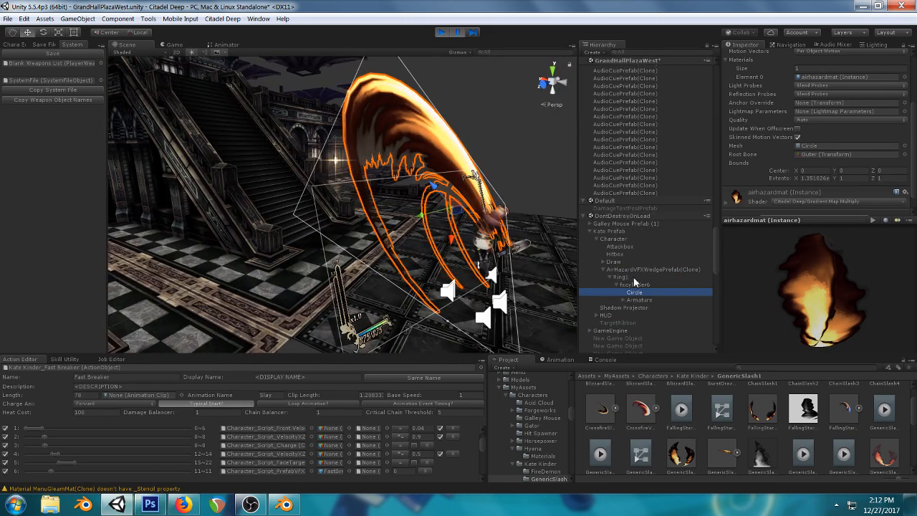
# - Switch to Blender, undo the recent edits to the ring's outer band and clear the selection
pyautogui.click(281, 501)
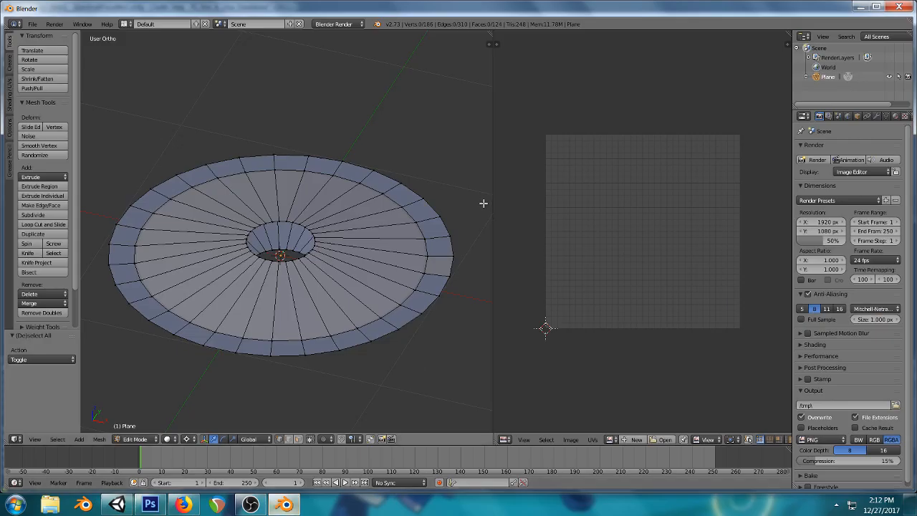
pyautogui.keyDown('alt'); pyautogui.click(233, 173); pyautogui.keyUp('alt')
pyautogui.hotkey('ctrl', 'z')
pyautogui.hotkey('ctrl', 'z')
pyautogui.hotkey('ctrl', 'z')
pyautogui.hotkey('ctrl', 'z')
pyautogui.hotkey('ctrl', 'z')
pyautogui.hotkey('ctrl', 'z')
pyautogui.hotkey('ctrl', 'z')
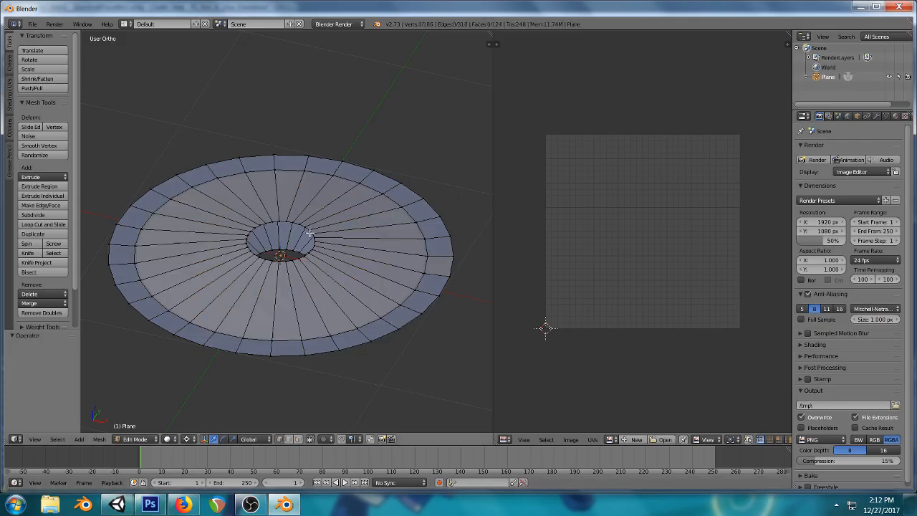
pyautogui.press('a')
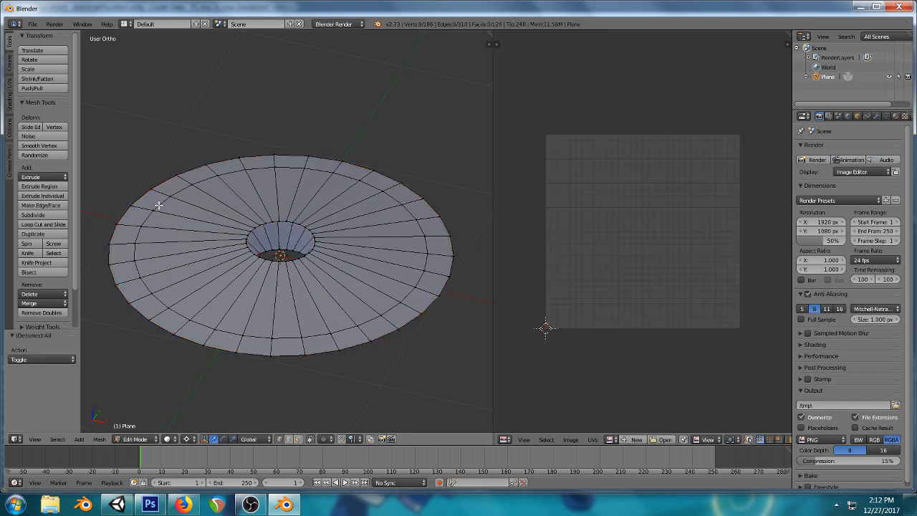
# - Delete the edge loop just inside the rim on the ring's upper side with Edge Loops
pyautogui.keyDown('alt'); pyautogui.click(156, 208); pyautogui.keyUp('alt')
pyautogui.press('x')
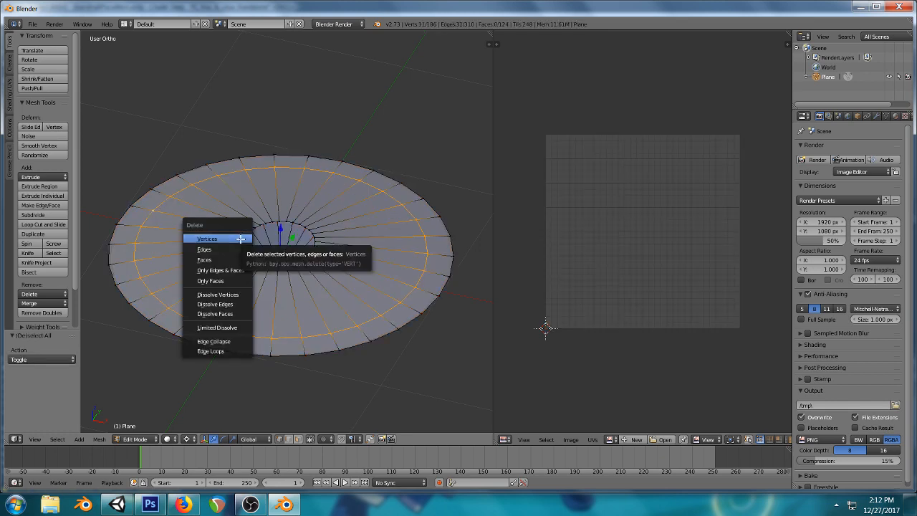
pyautogui.click(215, 351)
# - Delete the matching edge loop inside the rim on the ring's underside with Edge Loops
pyautogui.press('a')
pyautogui.keyDown('alt'); pyautogui.click(152, 323); pyautogui.keyUp('alt')
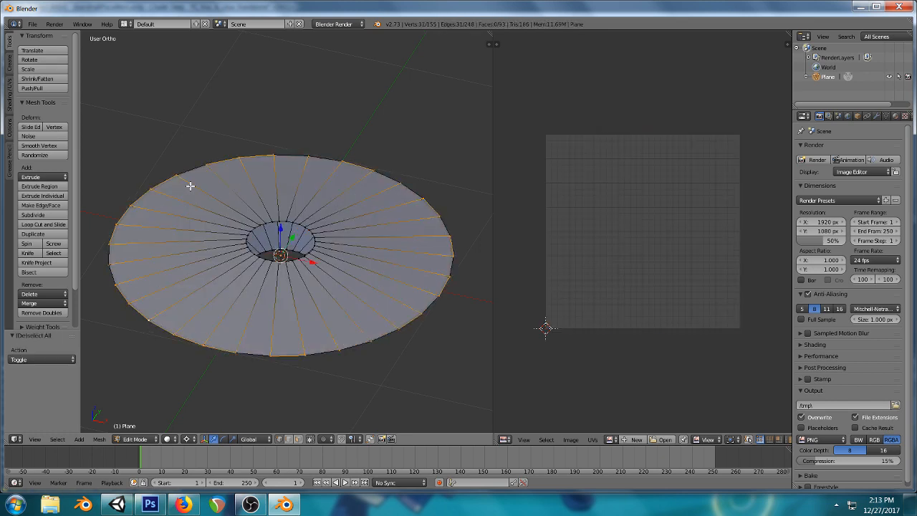
pyautogui.press('a')
pyautogui.moveTo(225, 207); pyautogui.dragTo(240, 222, button='middle')
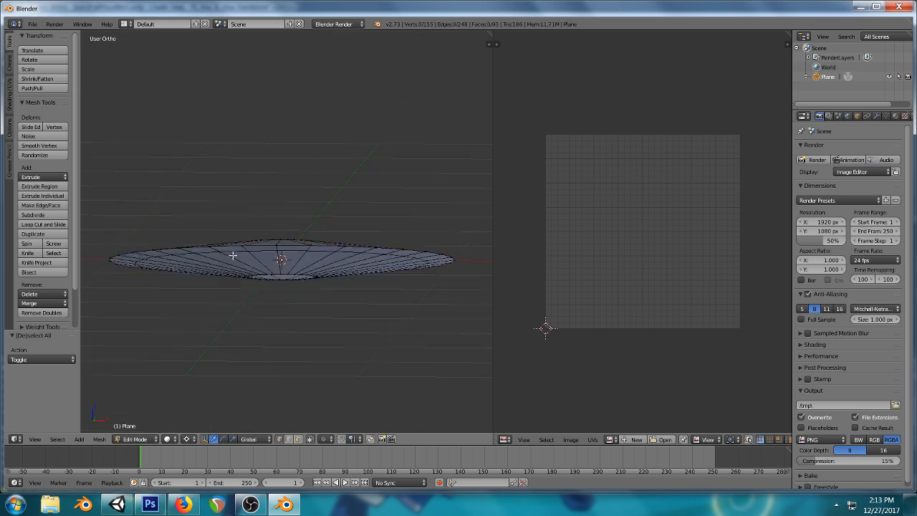
pyautogui.keyDown('alt'); pyautogui.click(233, 255); pyautogui.keyUp('alt')
pyautogui.keyDown('alt'); pyautogui.click(235, 251); pyautogui.keyUp('alt')
pyautogui.press('x')
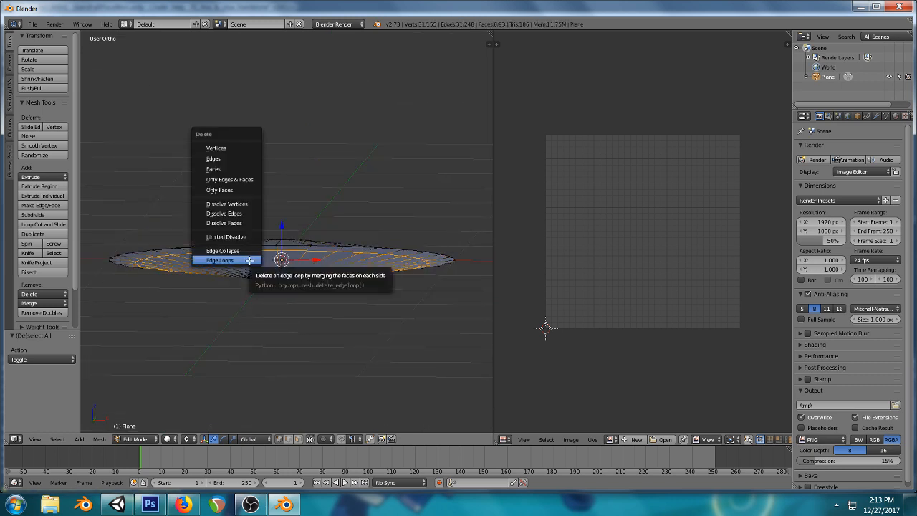
pyautogui.click(249, 260)
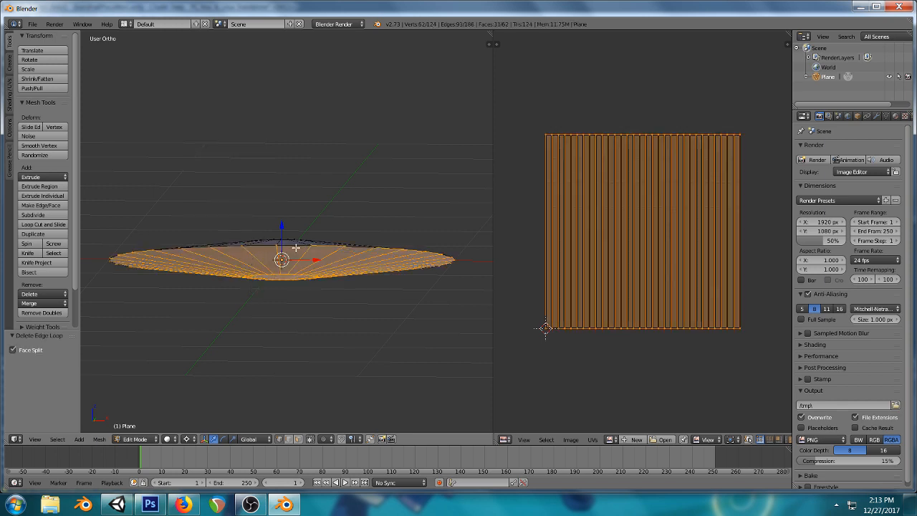
# - Select the whole mesh and merge its overlapping vertices with Remove Doubles
pyautogui.press('a')
pyautogui.press('a')
pyautogui.press('space')
pyautogui.write('remov')
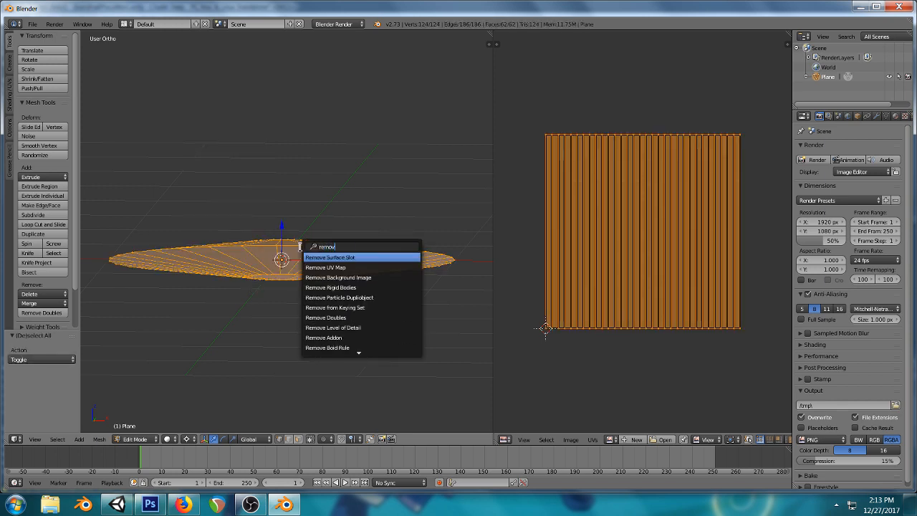
pyautogui.write('e d')
pyautogui.press('Return')
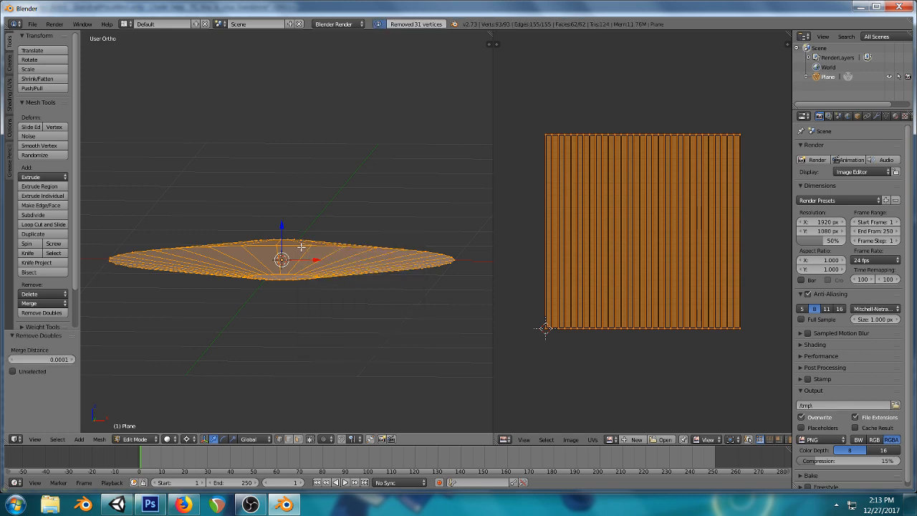
# - Scale the ring's upper and lower inner edge loops up about 2.15 times and offset them about 0.243 in X and -0.238 in Y
pyautogui.press('a')
pyautogui.moveTo(302, 247); pyautogui.dragTo(347, 198, button='middle')
pyautogui.keyDown('alt'); pyautogui.rightClick(282, 252); pyautogui.keyUp('alt')
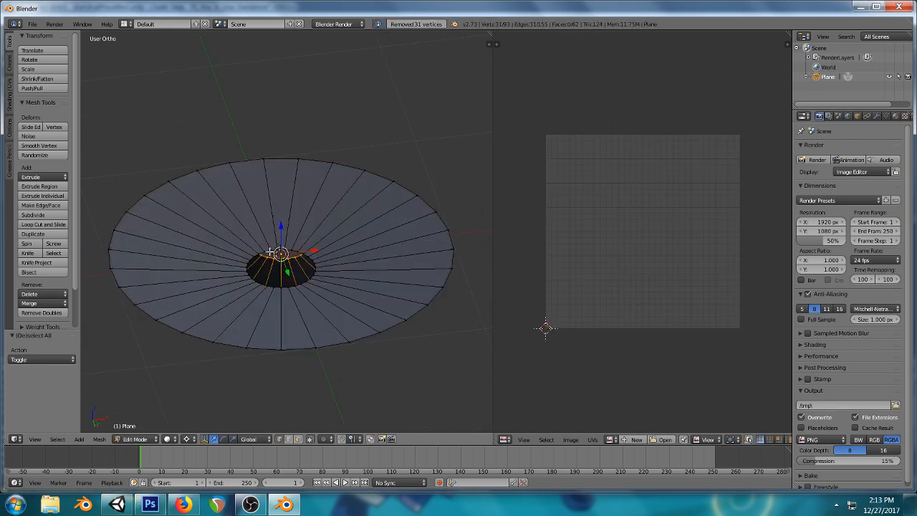
pyautogui.press('ctrl+KP_Add')
pyautogui.press('KP_1')
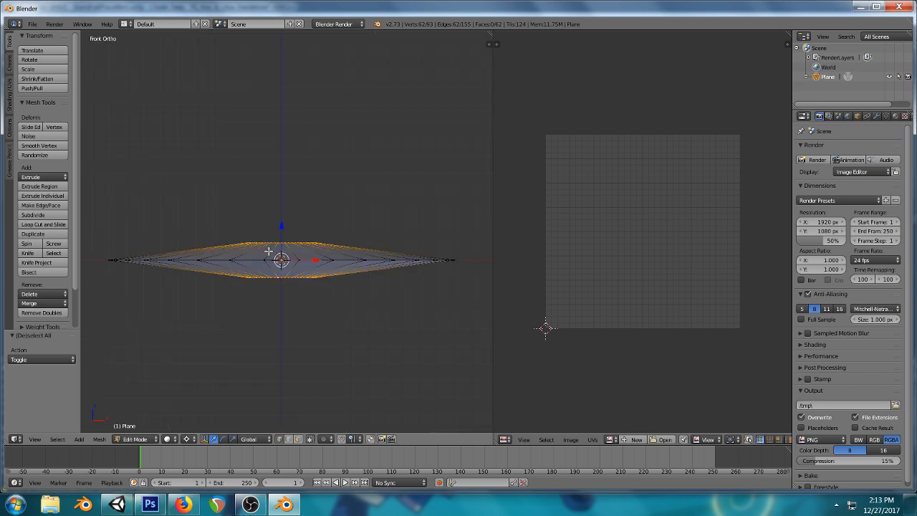
pyautogui.press('KP_7')
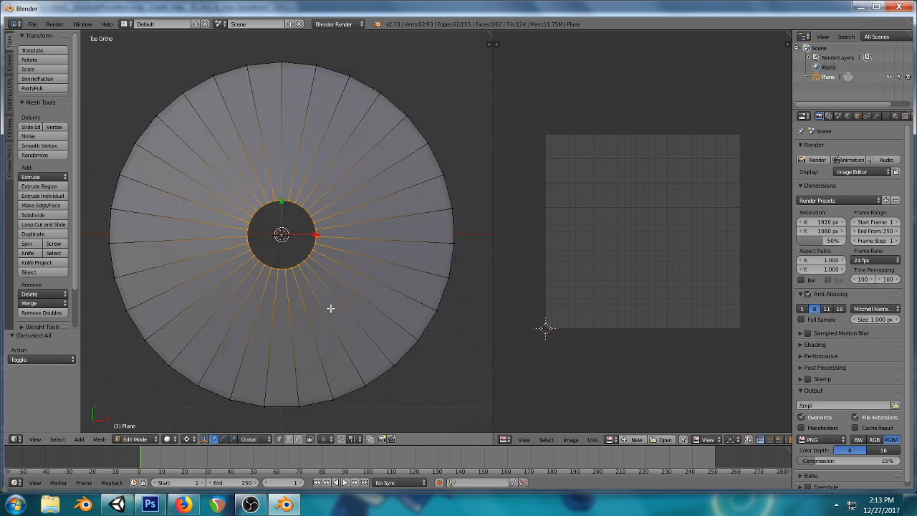
pyautogui.press('s')
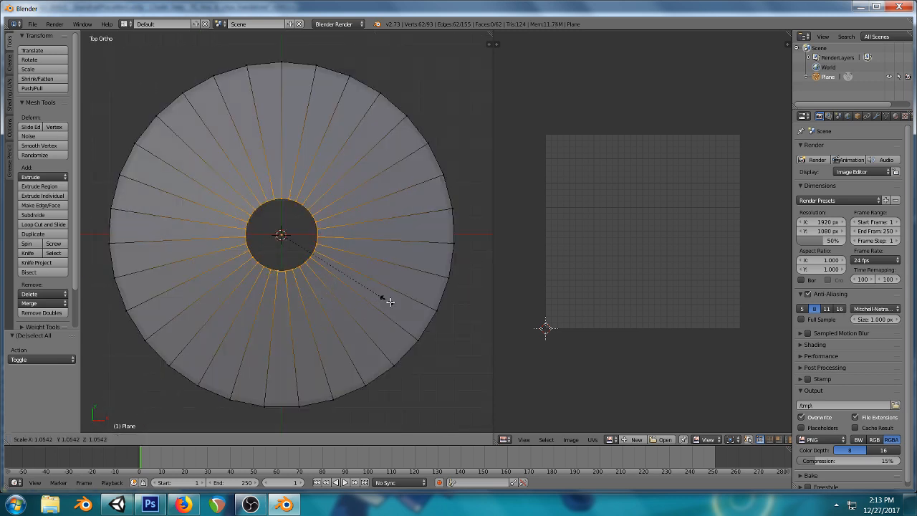
pyautogui.click(473, 348)
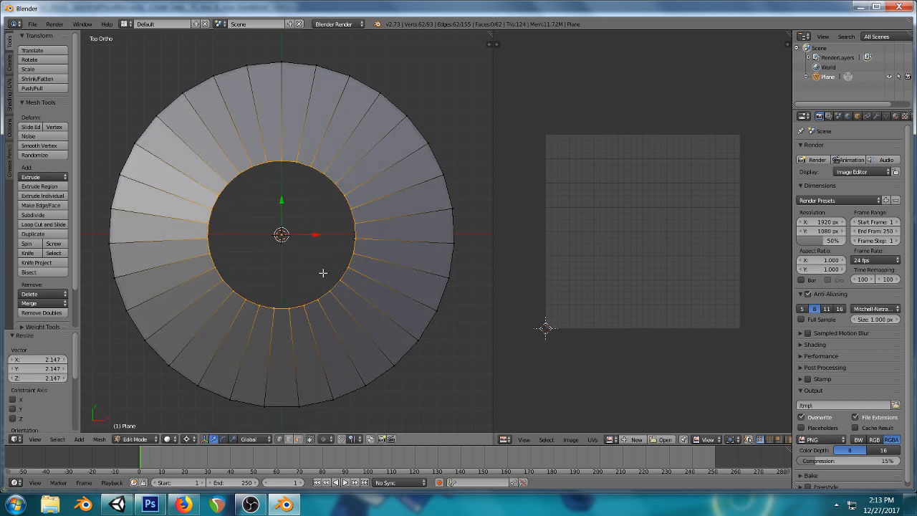
pyautogui.press('g')
pyautogui.click(363, 307)
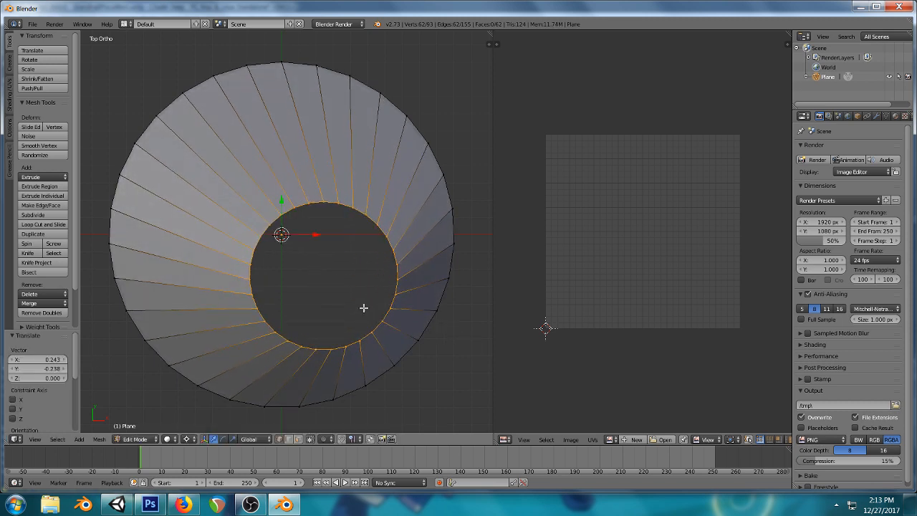
# - Select the whole ring mesh and squash it along the Y axis to about 0.554
pyautogui.press('a')
pyautogui.press('a')
pyautogui.press('y')
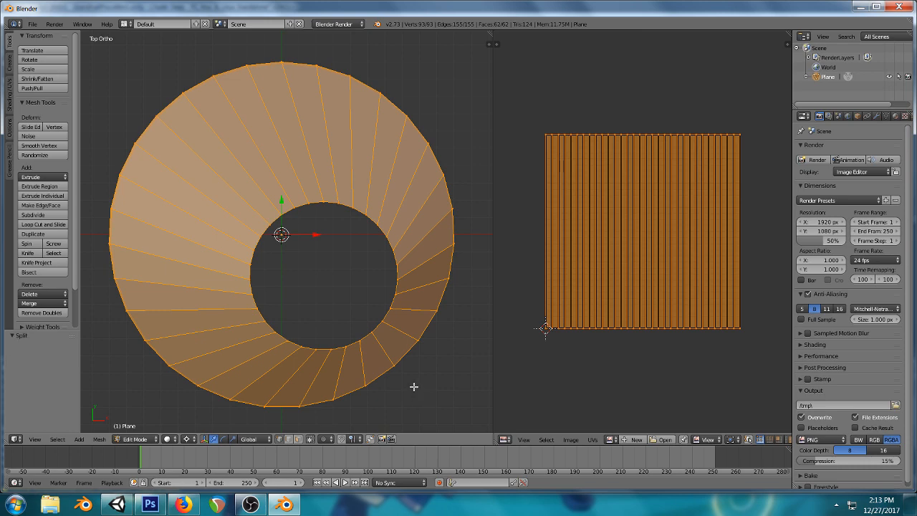
pyautogui.press('s')
pyautogui.press('y')
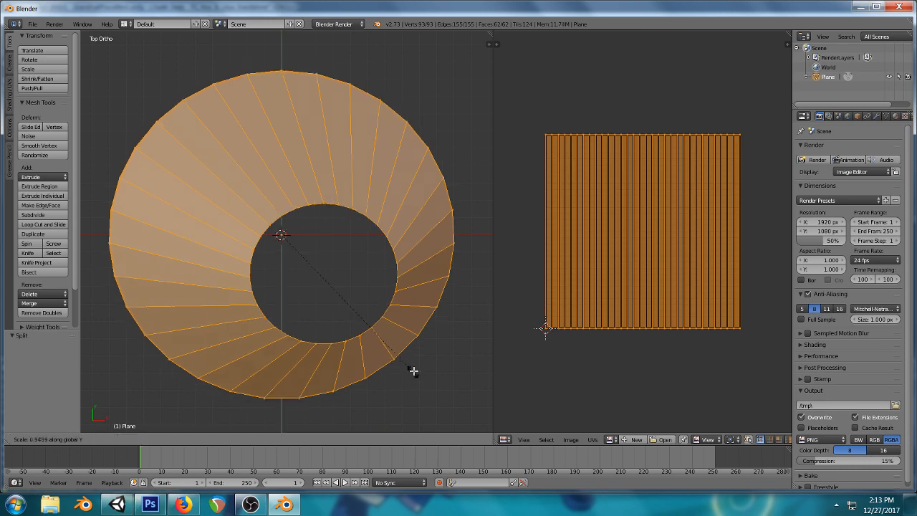
pyautogui.click(462, 332)
# - Tilt the flattened ring clockwise and move it about -0.218 in X and 0.299 in Y
pyautogui.press('r')
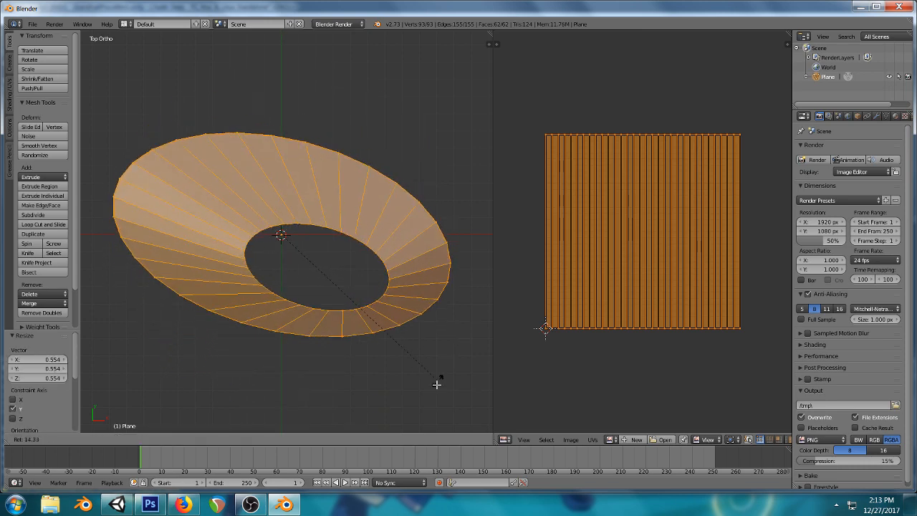
pyautogui.click(423, 399)
pyautogui.press('g')
pyautogui.click(334, 282)
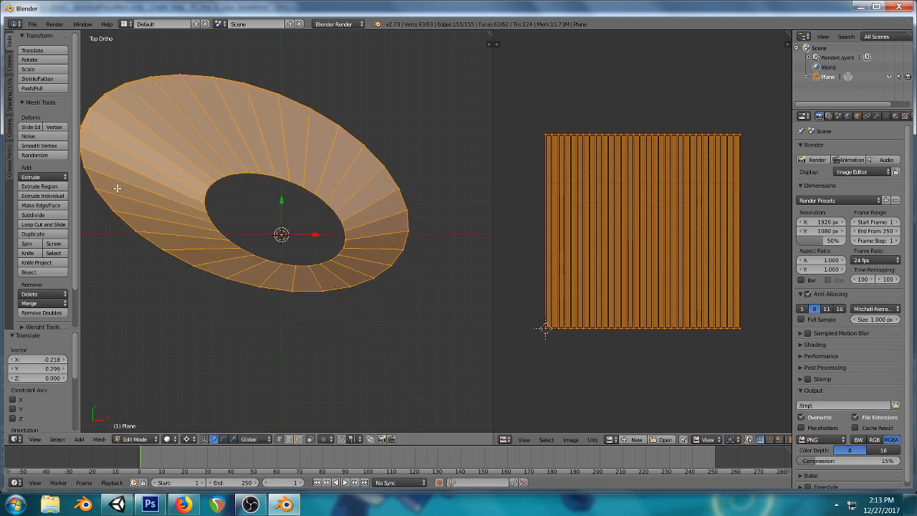
# - Switch to Unity, view the Air Hazard slash from a more frontal angle and exit play mode
pyautogui.click(117, 504)
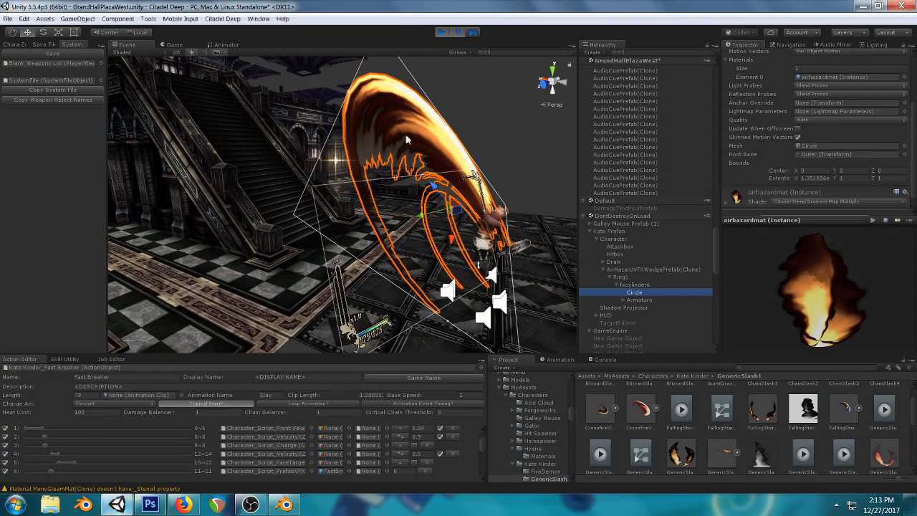
pyautogui.moveTo(323, 139); pyautogui.dragTo(255, 149, button='right')
pyautogui.moveTo(256, 150); pyautogui.dragTo(461, 144, button='middle')
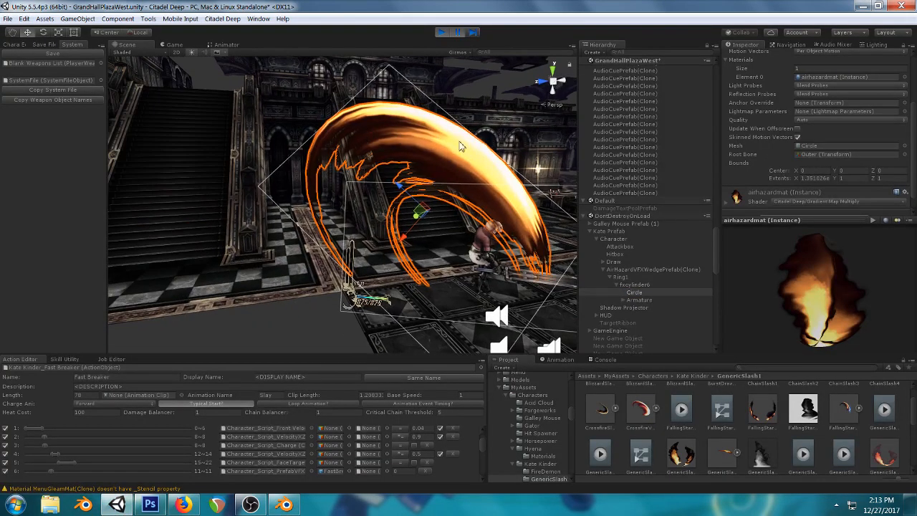
pyautogui.click(441, 32)
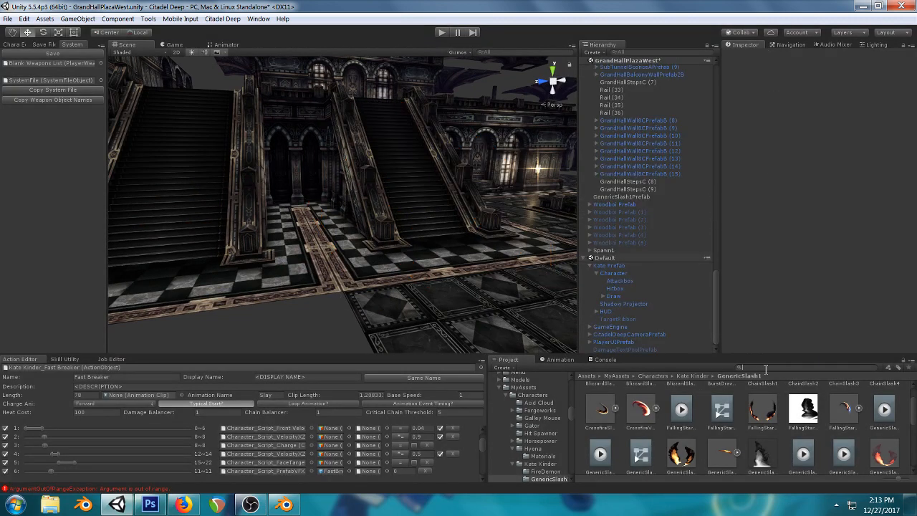
# - Search the project assets for the Air Hazard VFX and place AirHazardVFXWedgePrefab in the scene in front of the stairs
pyautogui.write('airhaz')
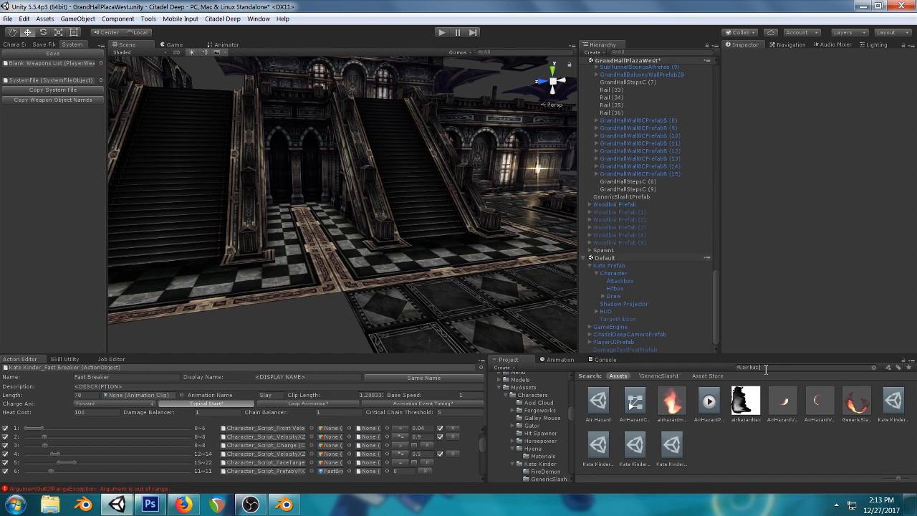
pyautogui.write('v')
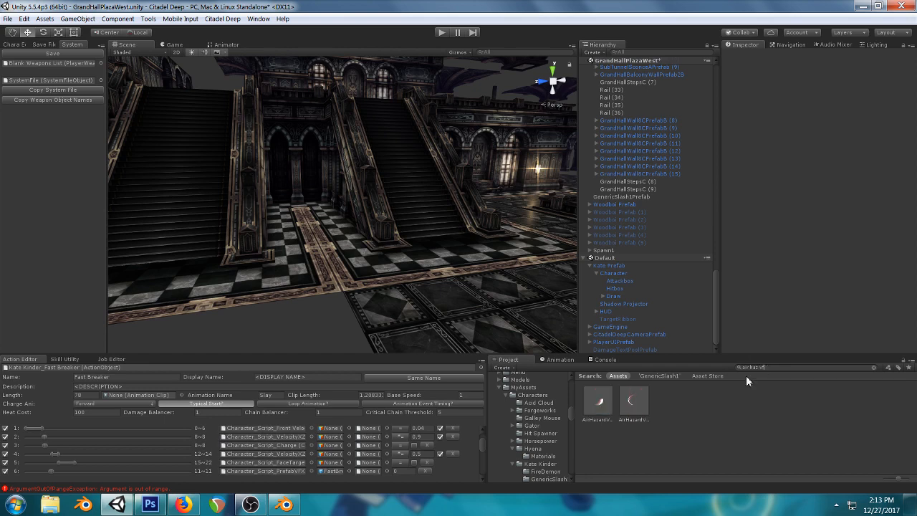
pyautogui.click(600, 411)
pyautogui.click(634, 410)
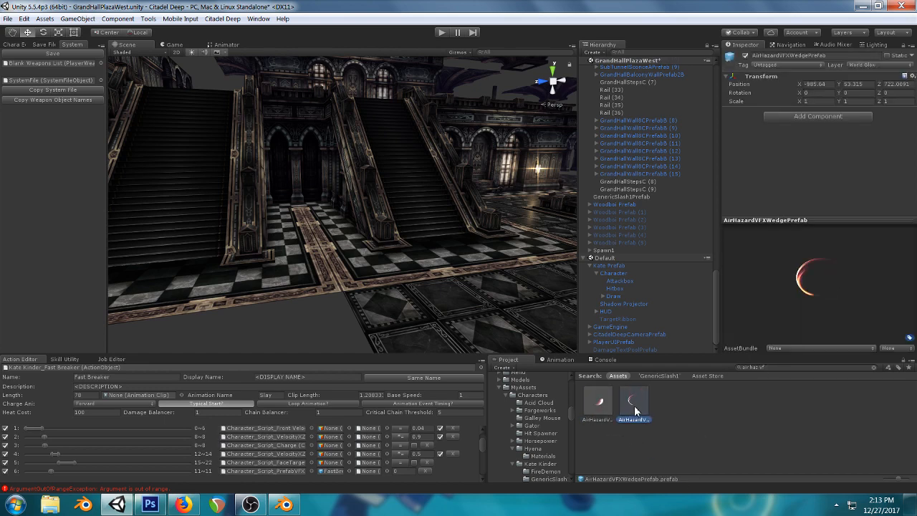
pyautogui.moveTo(634, 410); pyautogui.dragTo(514, 271)
pyautogui.moveTo(490, 217); pyautogui.dragTo(439, 204)
pyautogui.moveTo(439, 204); pyautogui.dragTo(388, 199, button='right')
pyautogui.moveTo(361, 151); pyautogui.dragTo(380, 127, button='right')
# - Expand AirHazardVFXWedgePrefab through Ring1 and fxcylinder6 to its Armature bones, and inspect the Circle mesh
pyautogui.click(589, 196)
pyautogui.click(607, 204)
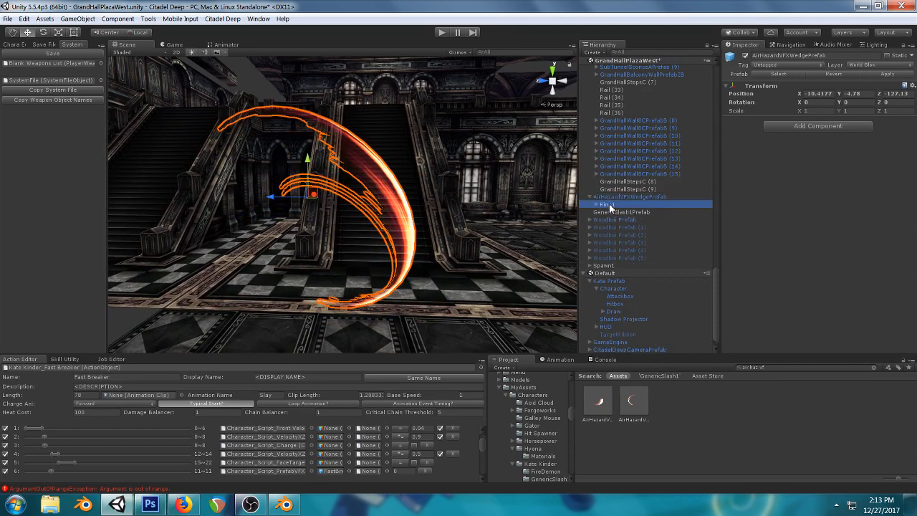
pyautogui.click(596, 204)
pyautogui.click(617, 212)
pyautogui.click(603, 212)
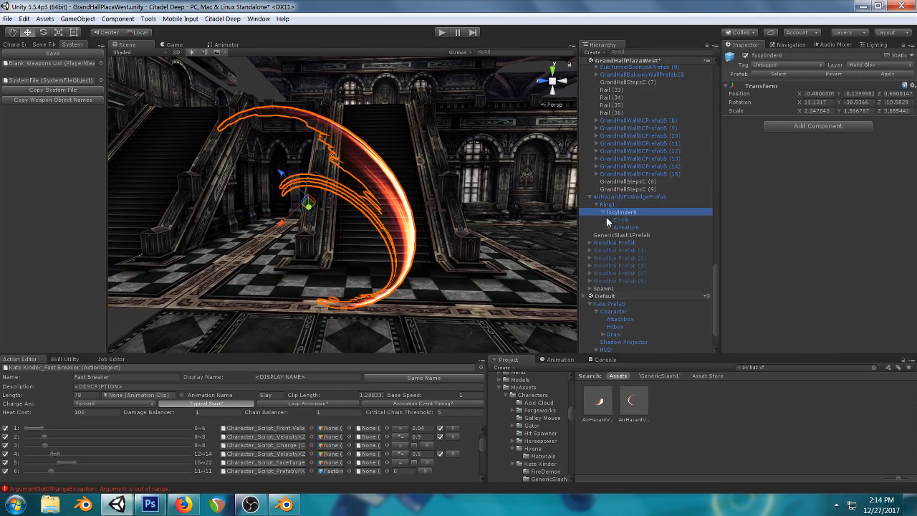
pyautogui.click(617, 220)
pyautogui.click(610, 227)
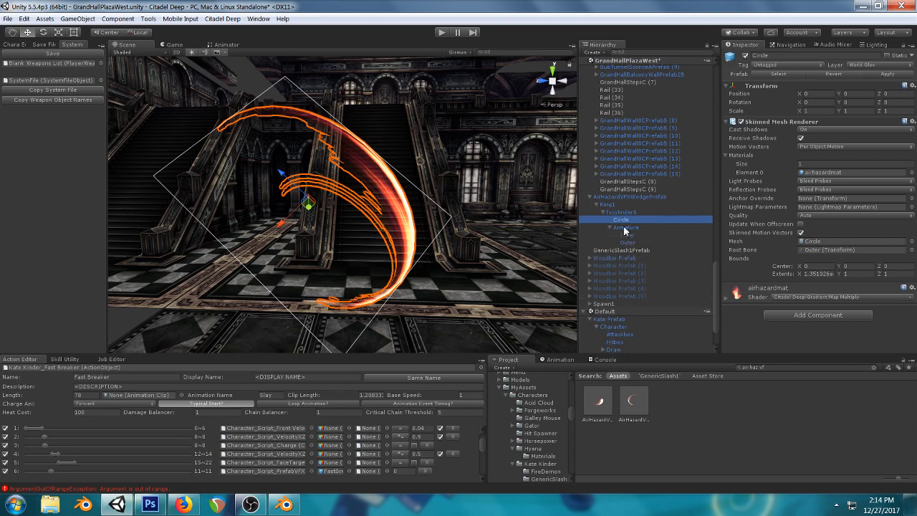
pyautogui.click(627, 235)
pyautogui.click(620, 221)
pyautogui.press('f')
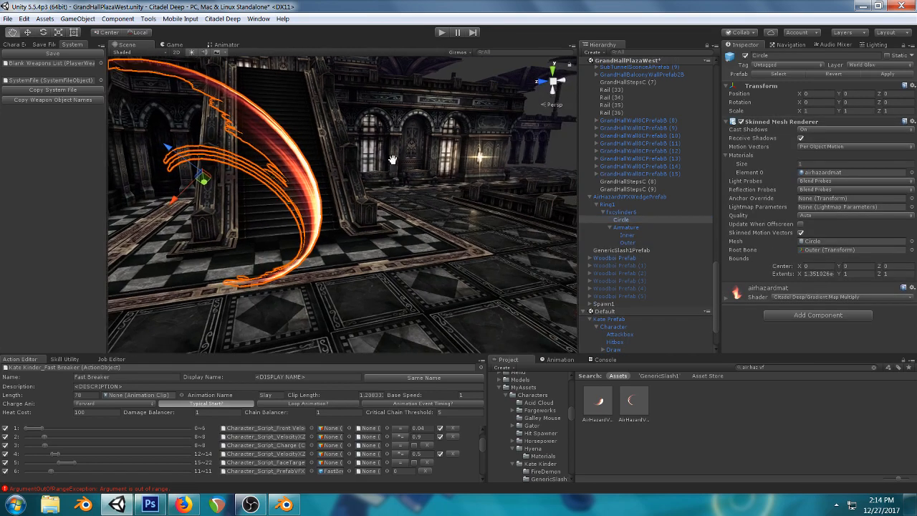
# - Try moving the Inner bone of the slash to about X 0.497, Y -0.334 to reshape the wedge
pyautogui.click(310, 166)
pyautogui.keyDown('alt'); pyautogui.moveTo(309, 166); pyautogui.dragTo(372, 240); pyautogui.keyUp('alt')
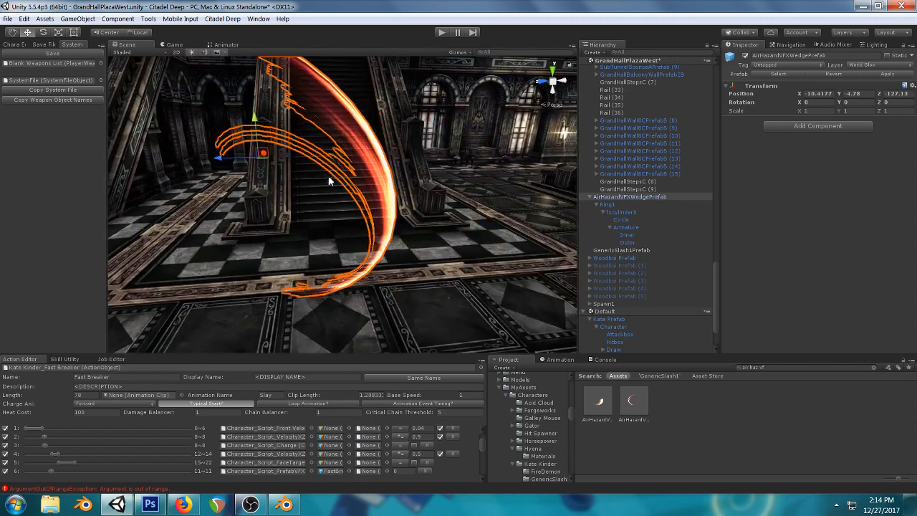
pyautogui.keyDown('alt'); pyautogui.moveTo(349, 268); pyautogui.dragTo(350, 202); pyautogui.keyUp('alt')
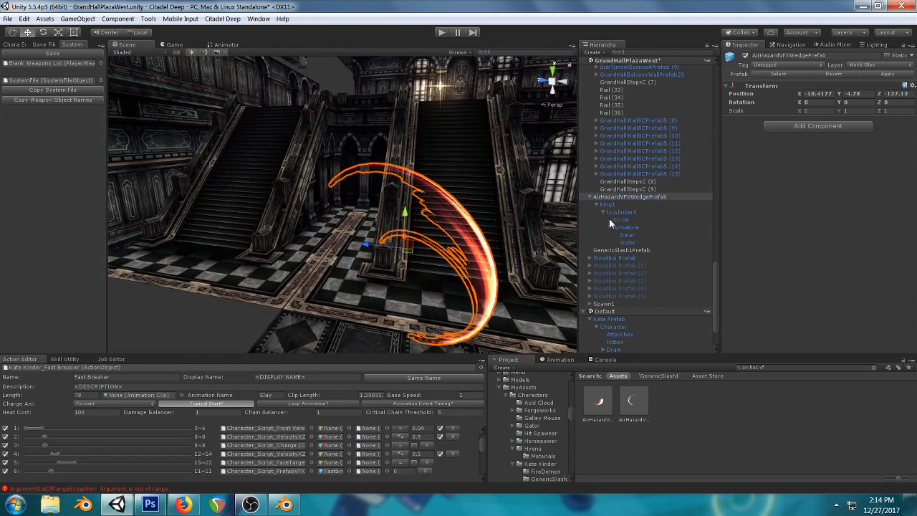
pyautogui.click(628, 236)
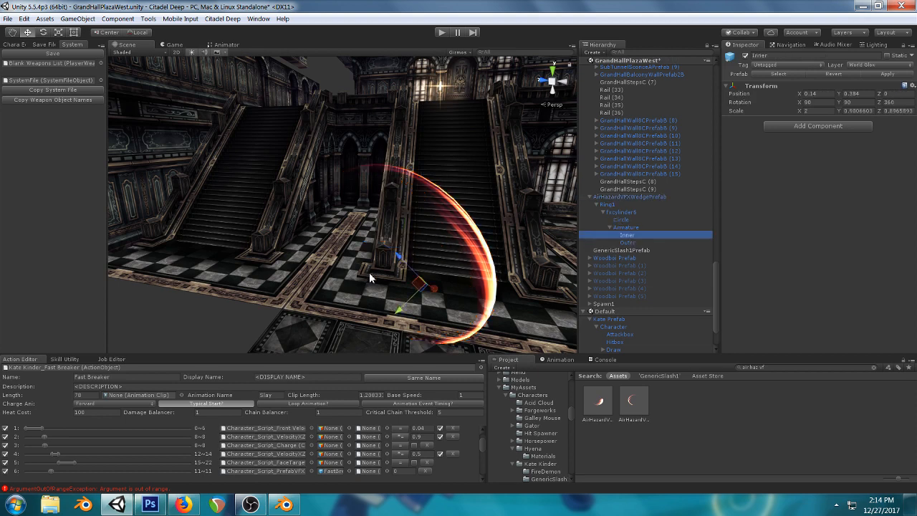
pyautogui.moveTo(399, 310); pyautogui.dragTo(365, 242)
pyautogui.moveTo(386, 288); pyautogui.dragTo(340, 222)
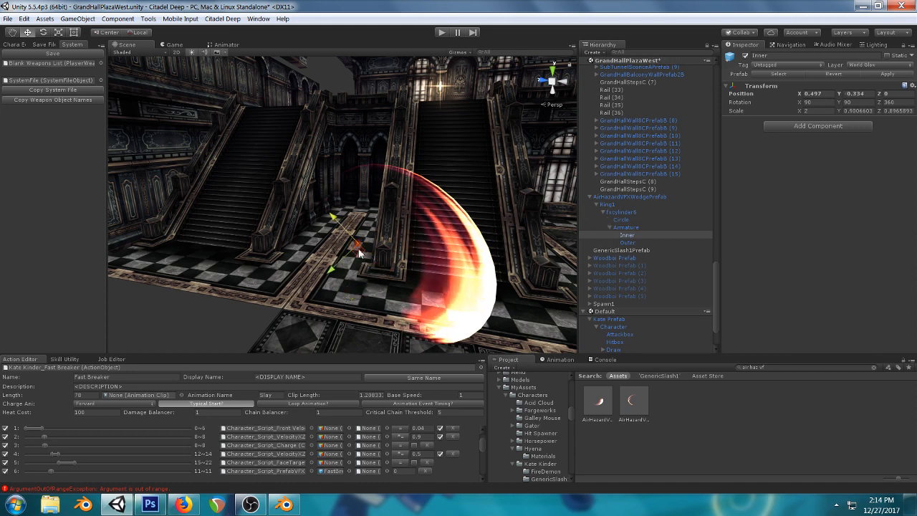
# - Try moving the Outer bone of the slash to about X -0.346, Y 0.538
pyautogui.click(630, 242)
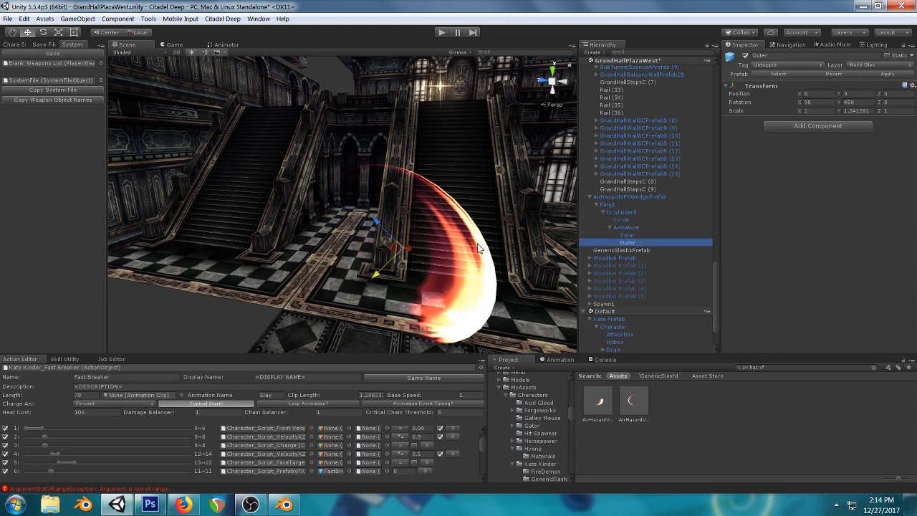
pyautogui.moveTo(378, 278); pyautogui.dragTo(406, 261)
pyautogui.moveTo(398, 200); pyautogui.dragTo(436, 241)
pyautogui.moveTo(448, 303); pyautogui.dragTo(441, 314)
pyautogui.moveTo(395, 231); pyautogui.dragTo(492, 203, button='right')
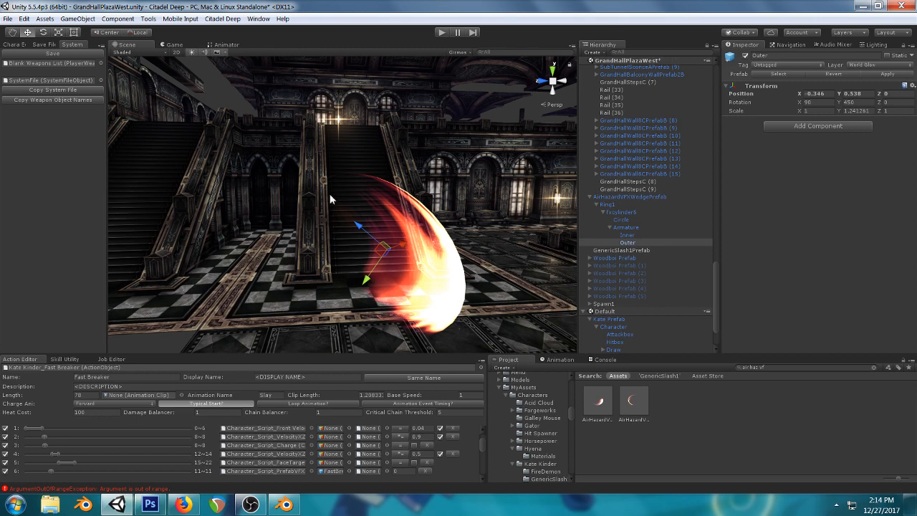
# - Run the game and open the list of assignable skills from the Skills menu
pyautogui.click(440, 33)
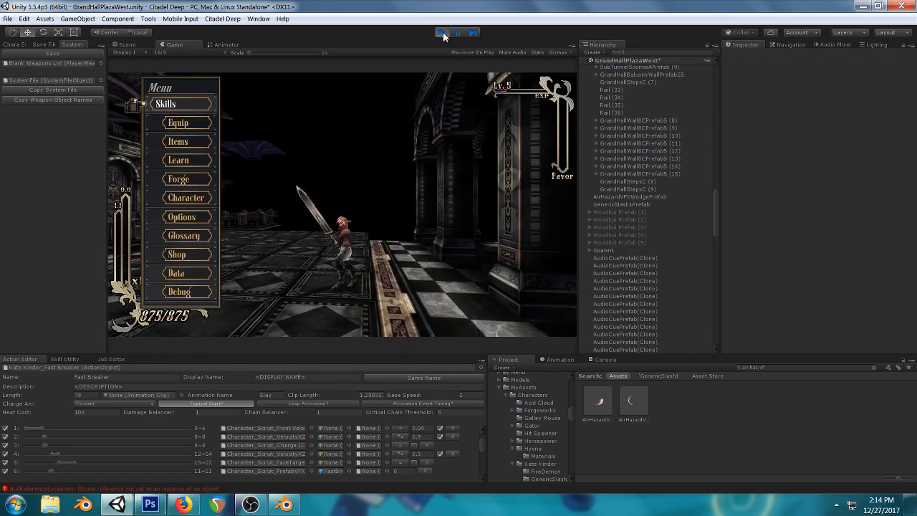
pyautogui.press('Return')
pyautogui.press('Up')
pyautogui.press('Return')
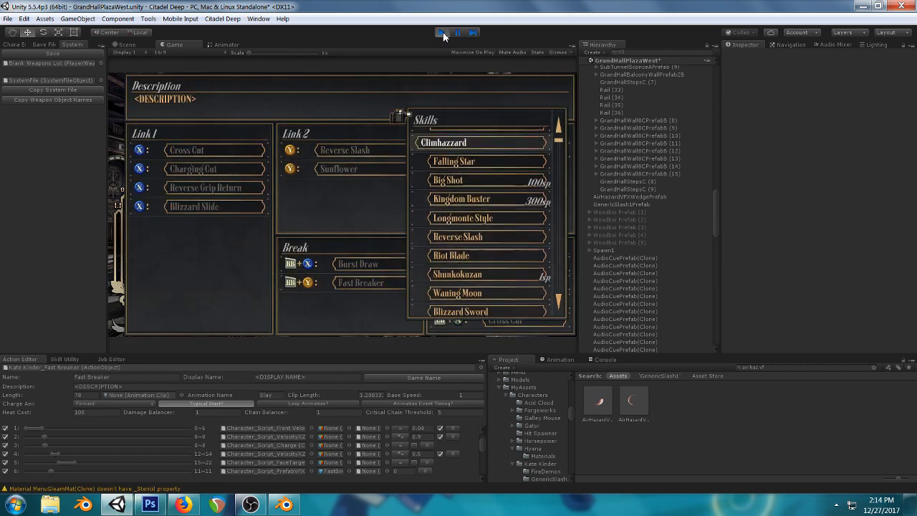
# - Go down the skill list to the Blizzard Slash entries, choose a nearby skill and leave the menus
pyautogui.press('Down')
pyautogui.press('Down')
pyautogui.press('Down')
pyautogui.press('Down')
pyautogui.press('Down')
pyautogui.press('Down')
pyautogui.press('Down')
pyautogui.press('Down')
pyautogui.press('Down')
pyautogui.press('Down')
pyautogui.press('Down')
pyautogui.press('Down')
pyautogui.press('Down')
pyautogui.press('Down')
pyautogui.press('Down')
pyautogui.press('Down')
pyautogui.press('Down')
pyautogui.press('Down')
pyautogui.press('Down')
pyautogui.press('Down')
pyautogui.press('Down')
pyautogui.press('Down')
pyautogui.press('Down')
pyautogui.press('Down')
pyautogui.press('Down')
pyautogui.press('Down')
pyautogui.press('Down')
pyautogui.press('Down')
pyautogui.press('Down')
pyautogui.press('Down')
pyautogui.press('Down')
pyautogui.press('Down')
pyautogui.press('Down')
pyautogui.press('Down')
pyautogui.press('Down')
pyautogui.press('Down')
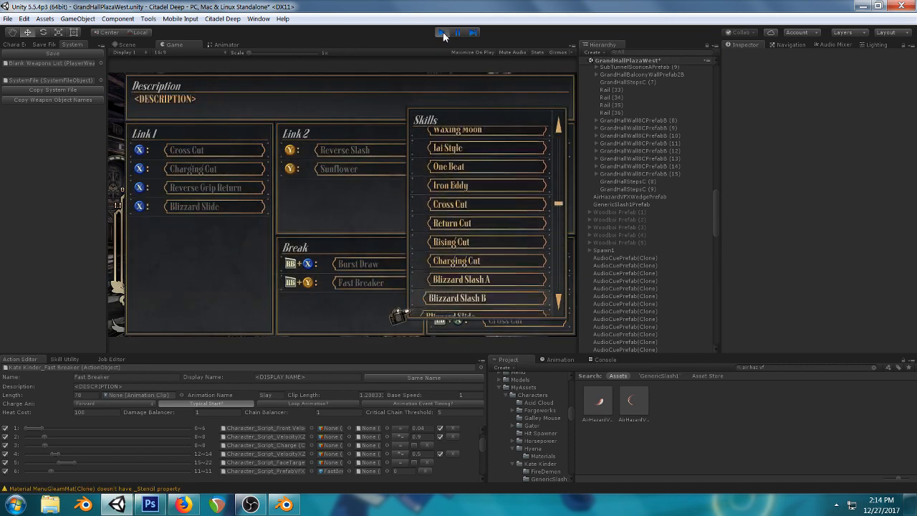
pyautogui.press('Up')
pyautogui.press('Up')
pyautogui.press('Return')
pyautogui.press('Escape')
pyautogui.press('Escape')
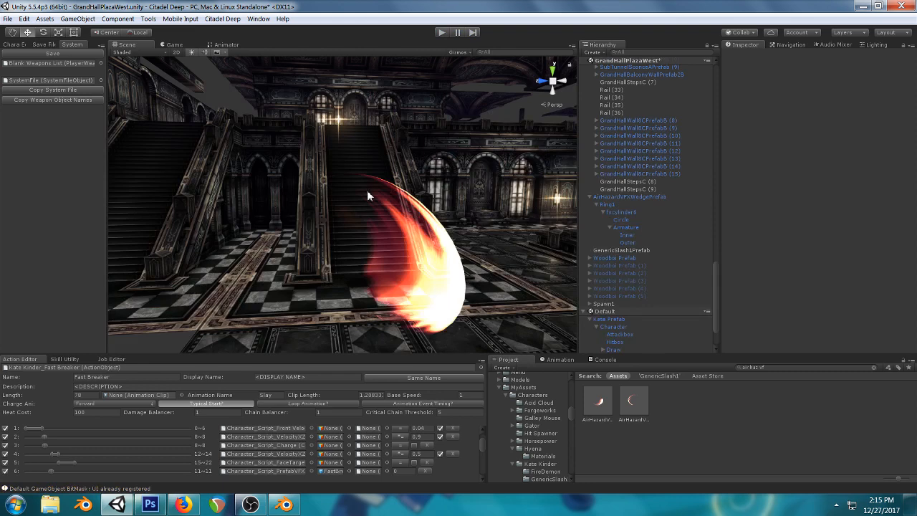
# - Revert the Inner and Outer bone moves and select the whole slash prefab in the scene
pyautogui.click(427, 298)
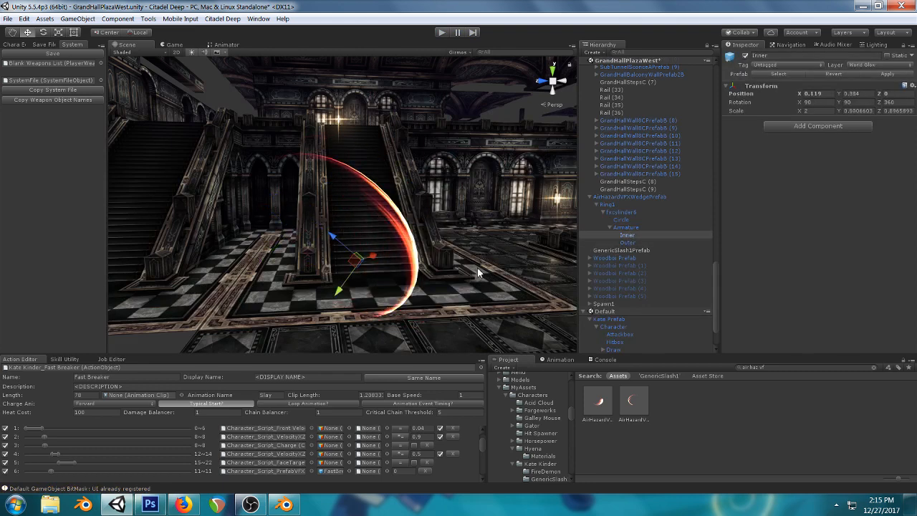
pyautogui.click(374, 199)
pyautogui.keyDown('alt'); pyautogui.moveTo(456, 178); pyautogui.dragTo(196, 463); pyautogui.keyUp('alt')
# - Check the stream chat on the Twitch dashboard in Firefox, and return to Unity
pyautogui.click(183, 504)
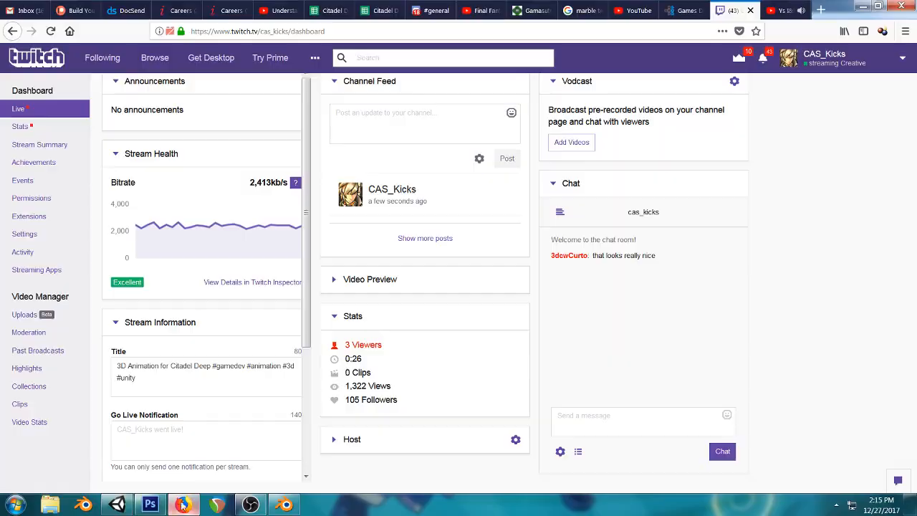
pyautogui.click(117, 504)
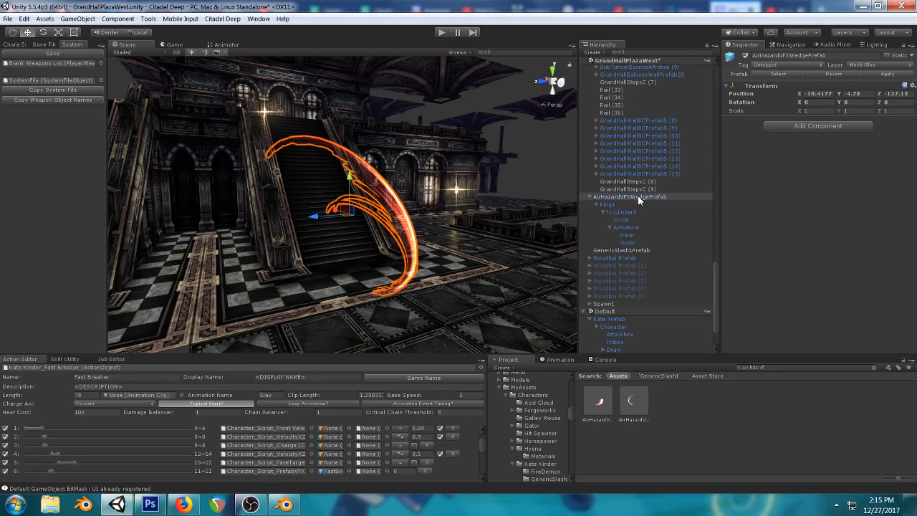
# - Select Ring1 to examine its Animator and VFX Material Interface components with the slash seen from the front
pyautogui.click(608, 205)
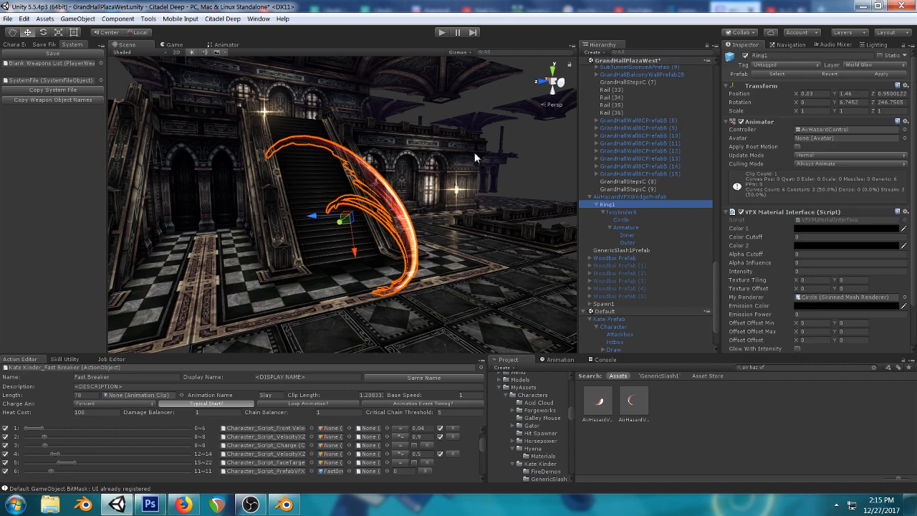
pyautogui.moveTo(414, 125); pyautogui.dragTo(353, 143, button='right')
pyautogui.moveTo(352, 143); pyautogui.dragTo(264, 160, button='middle')
pyautogui.scroll(-2, 422, 204)
pyautogui.moveTo(421, 204); pyautogui.dragTo(427, 176, button='right')
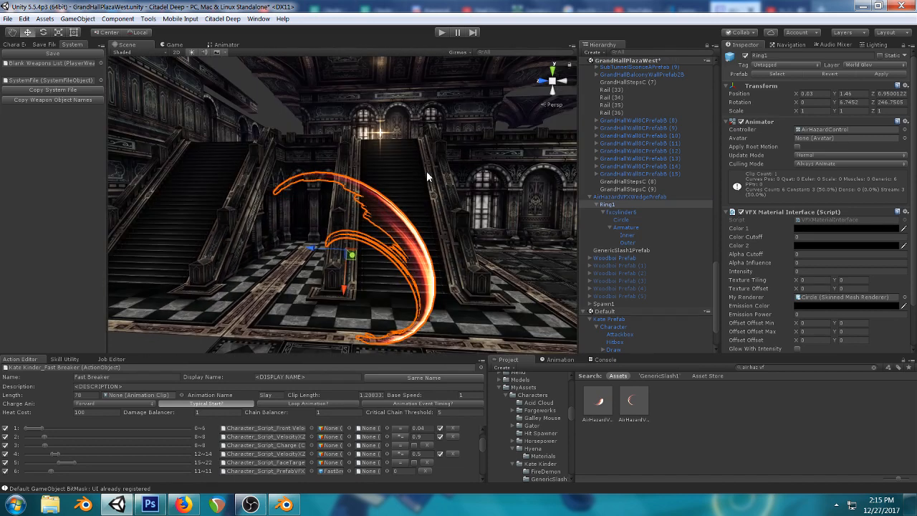
# - Search the project assets for "generic" and place GenericEnemySlashPrefab on the open floor beside the Air Hazard slash
pyautogui.scroll(-2, 426, 176)
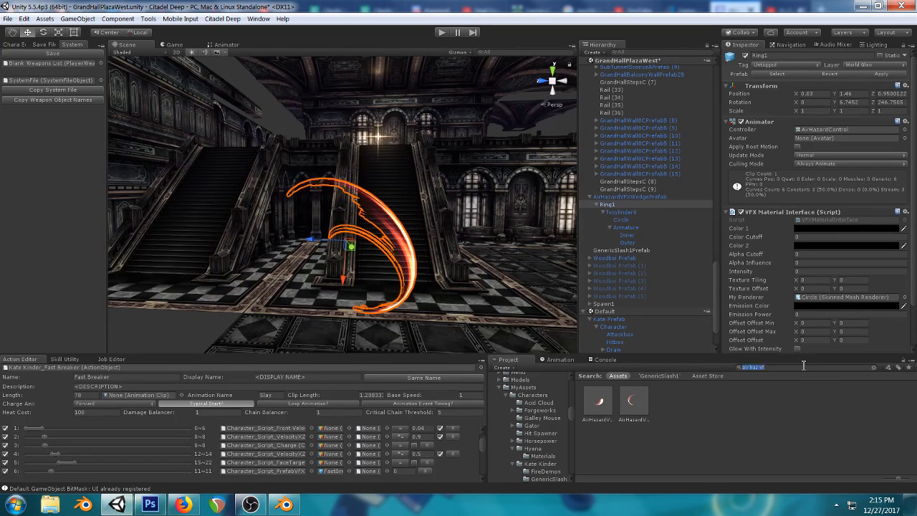
pyautogui.write('generic')
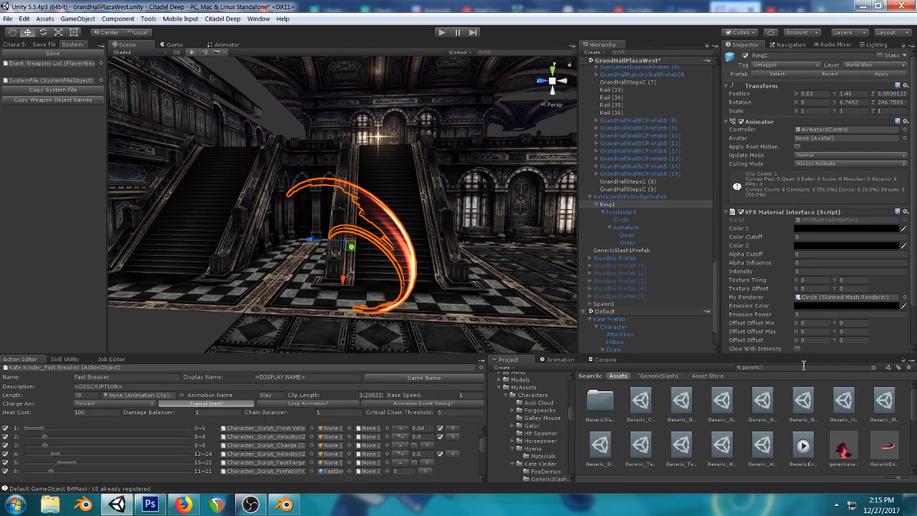
pyautogui.click(885, 447)
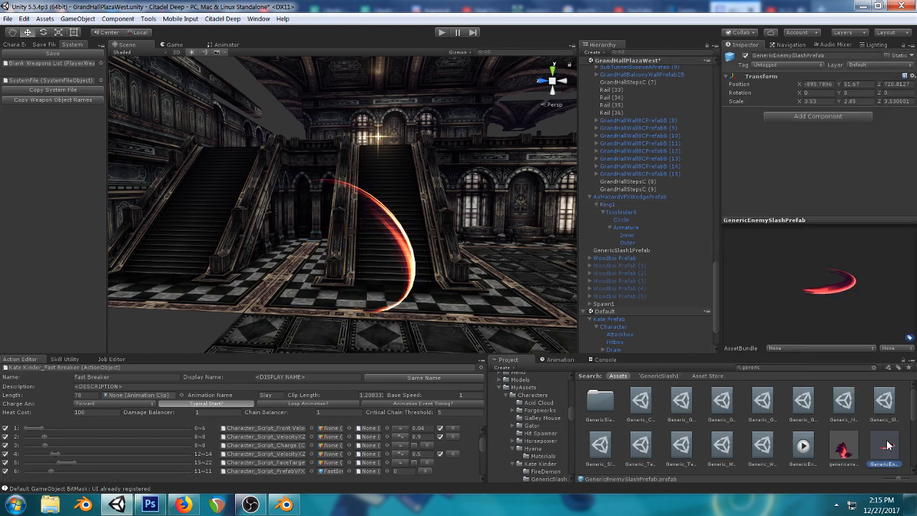
pyautogui.moveTo(231, 251); pyautogui.dragTo(367, 234, button='right')
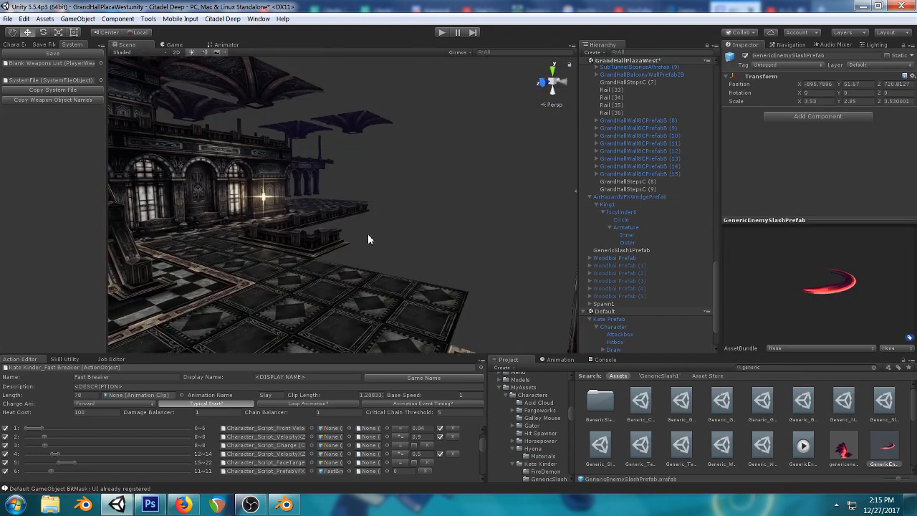
pyautogui.moveTo(368, 234); pyautogui.dragTo(429, 253, button='middle')
pyautogui.moveTo(286, 255); pyautogui.dragTo(429, 251, button='middle')
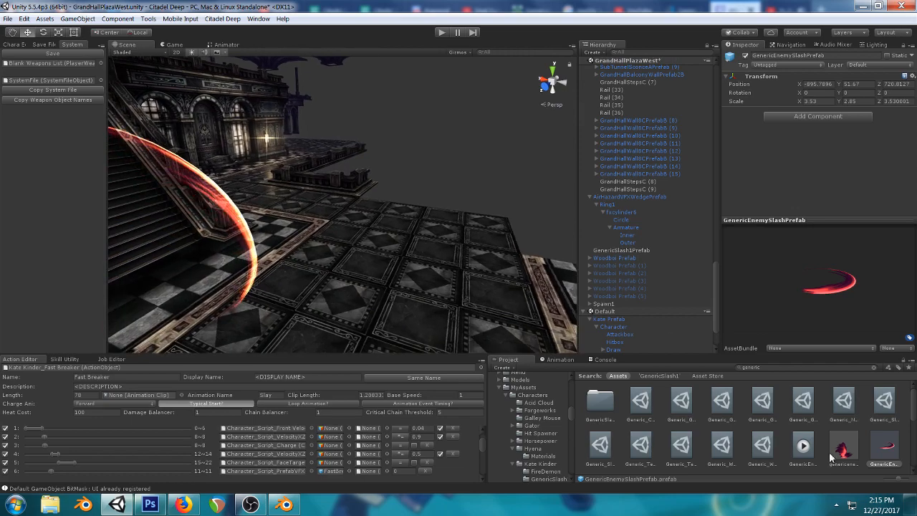
pyautogui.moveTo(893, 460); pyautogui.dragTo(423, 240)
# - Raise GenericEnemySlashPrefab above the floor to a Y position of -5.57
pyautogui.moveTo(423, 240); pyautogui.dragTo(396, 225, button='right')
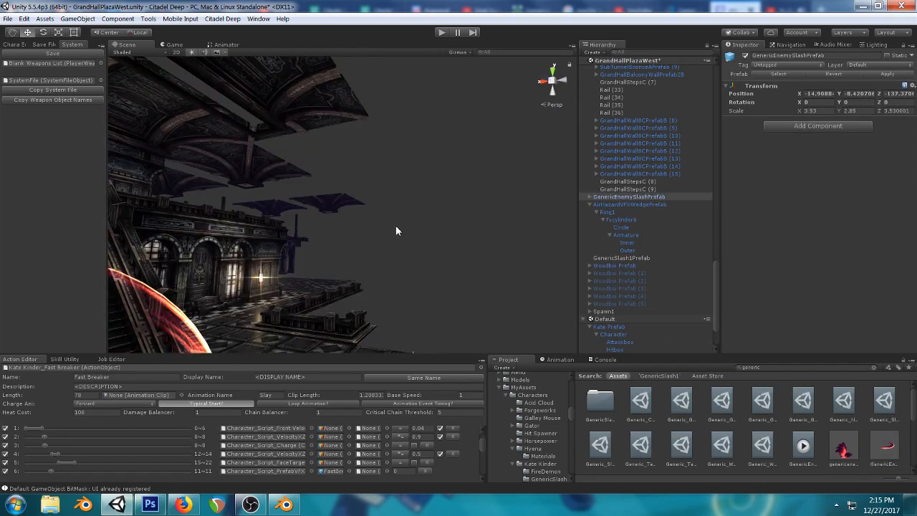
pyautogui.moveTo(395, 225); pyautogui.dragTo(355, 113, button='middle')
pyautogui.scroll(-1, 448, 158)
pyautogui.moveTo(448, 158); pyautogui.dragTo(423, 165, button='right')
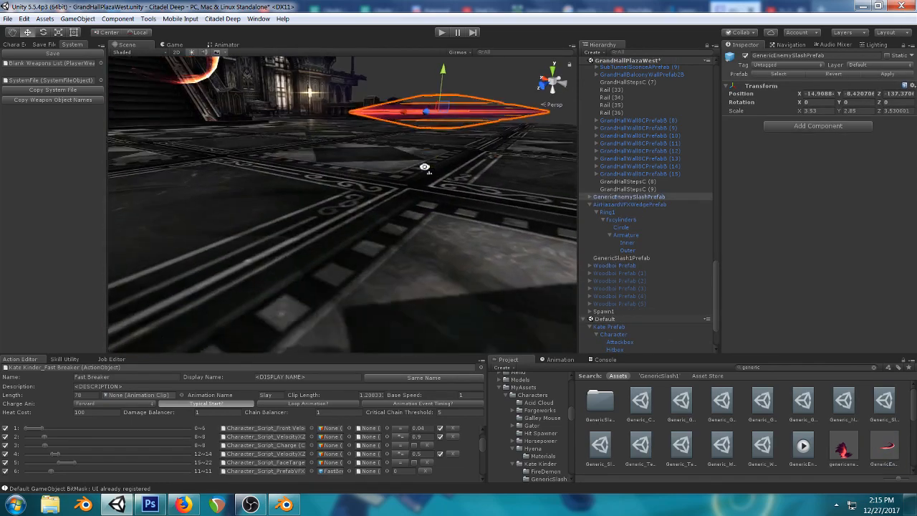
pyautogui.moveTo(423, 165); pyautogui.dragTo(406, 237, button='middle')
pyautogui.moveTo(473, 147); pyautogui.dragTo(437, 223, button='right')
pyautogui.moveTo(456, 158); pyautogui.dragTo(399, 263, button='middle')
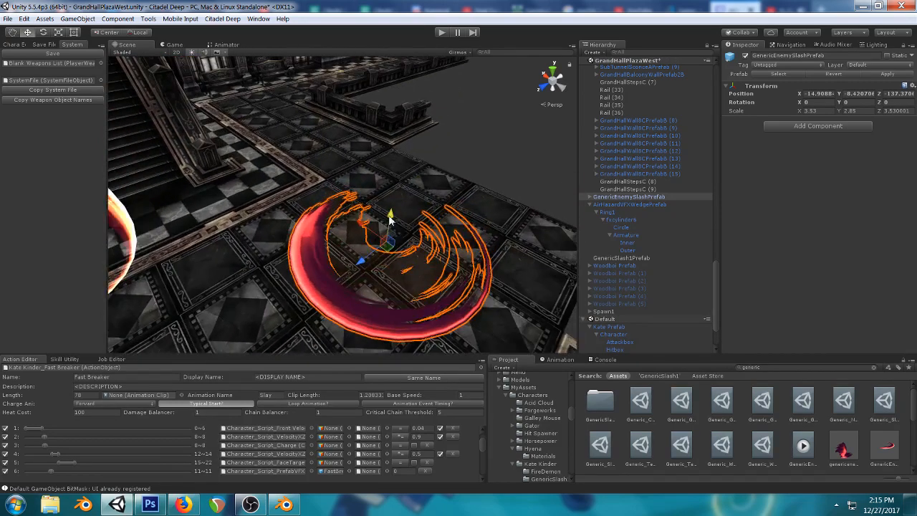
pyautogui.moveTo(390, 221); pyautogui.dragTo(398, 175)
# - Select the Circle child of GenericEnemySlashPrefab, try rotating it with the Rotate tool, and undo the rotation
pyautogui.click(590, 196)
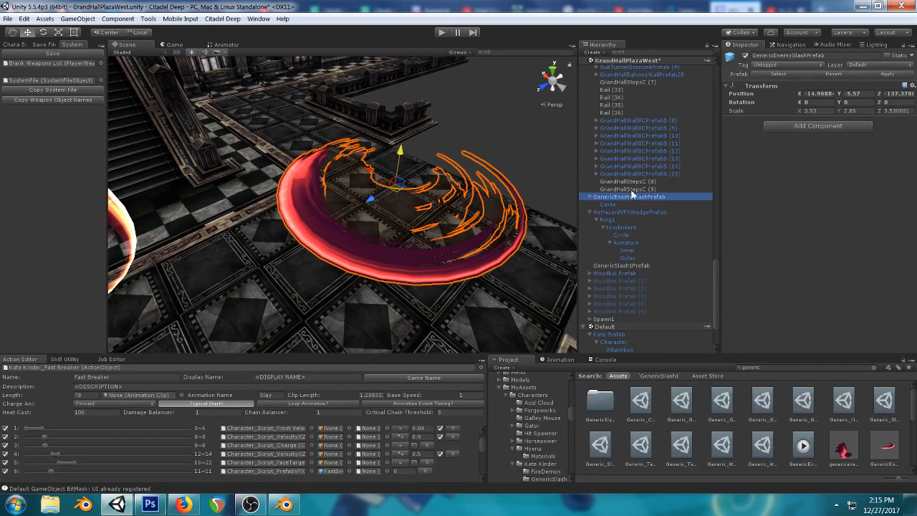
pyautogui.click(608, 204)
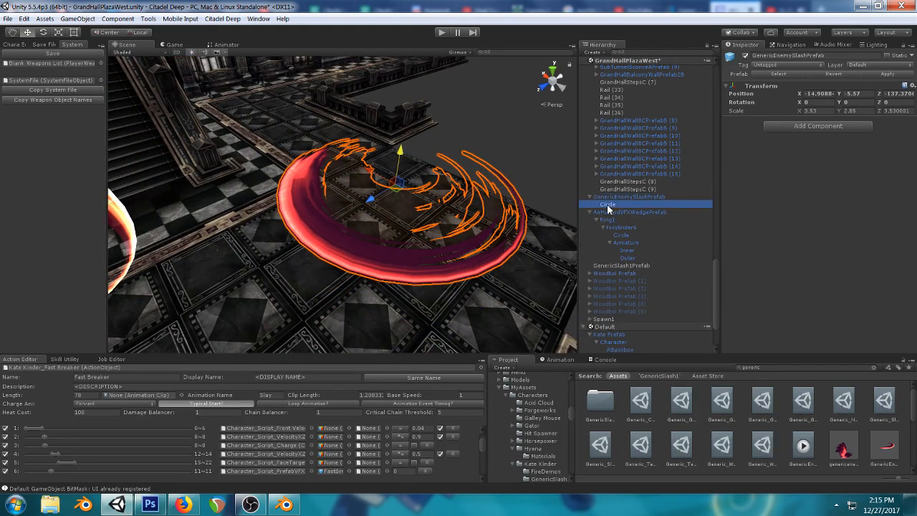
pyautogui.click(43, 33)
pyautogui.moveTo(404, 212); pyautogui.dragTo(319, 296)
pyautogui.hotkey('ctrl', 'z')
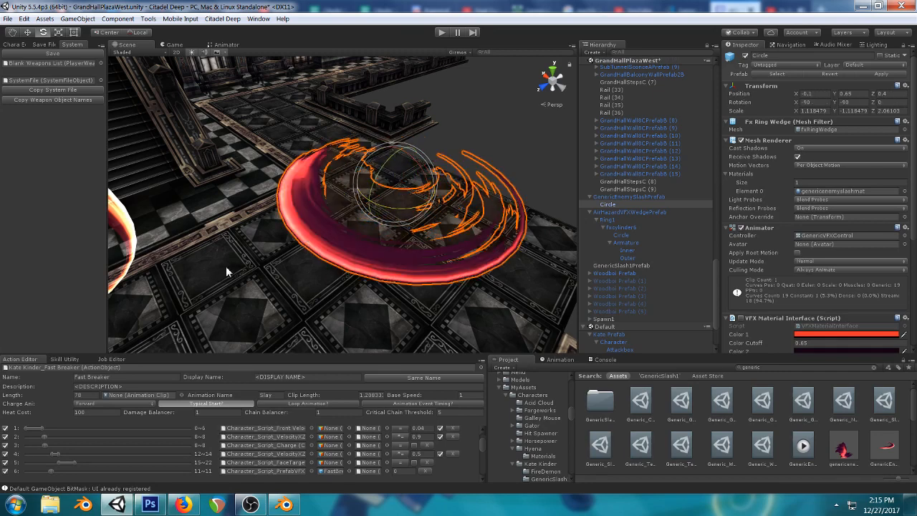
# - Expand the Circle's genericenemyslashmat material and shift its base texture's X offset to -0.86
pyautogui.moveTo(403, 220); pyautogui.dragTo(351, 220, button='middle')
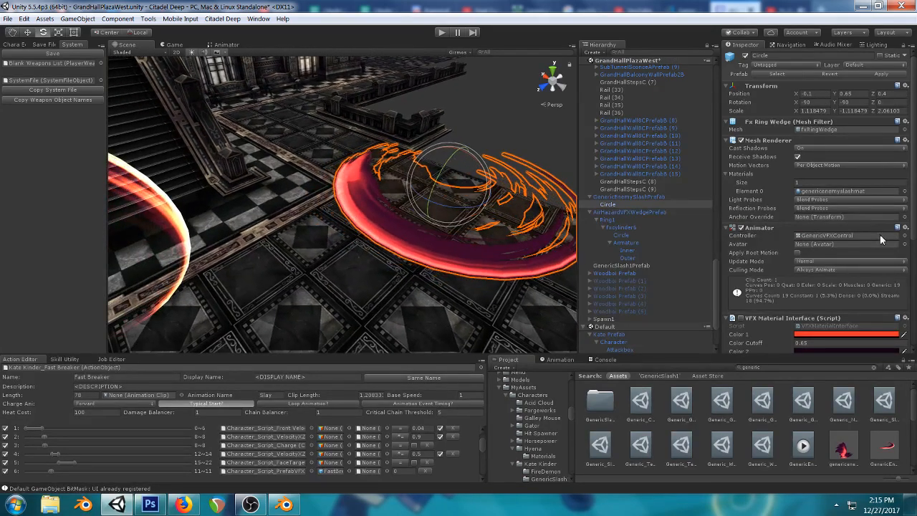
pyautogui.scroll(-5, 833, 242)
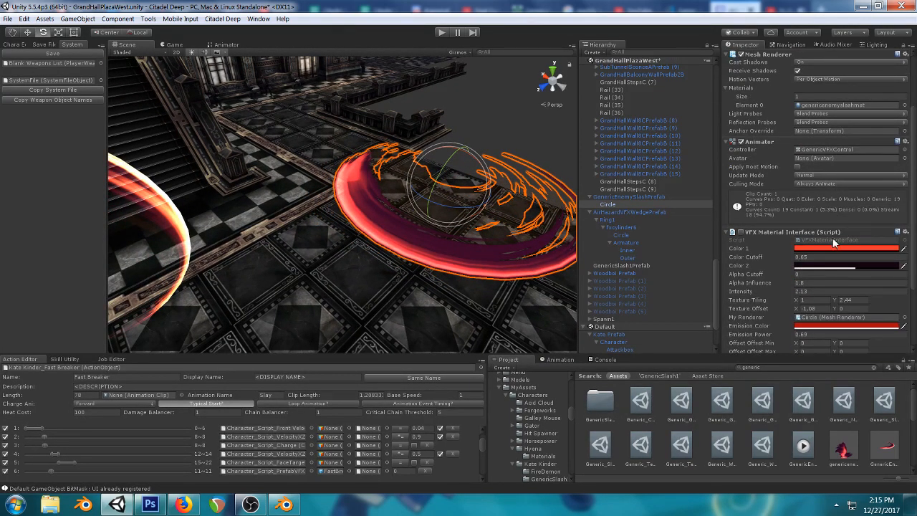
pyautogui.click(727, 325)
pyautogui.scroll(-3, 822, 246)
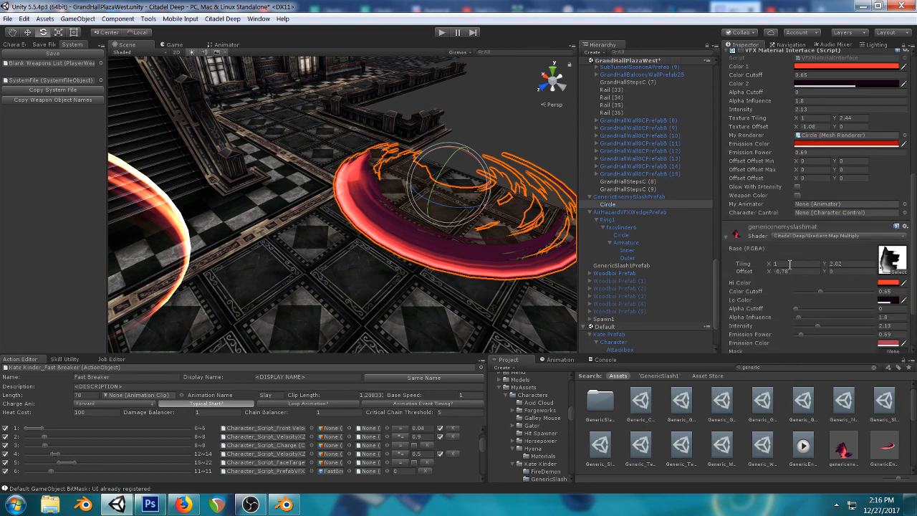
pyautogui.moveTo(770, 277); pyautogui.dragTo(770, 276)
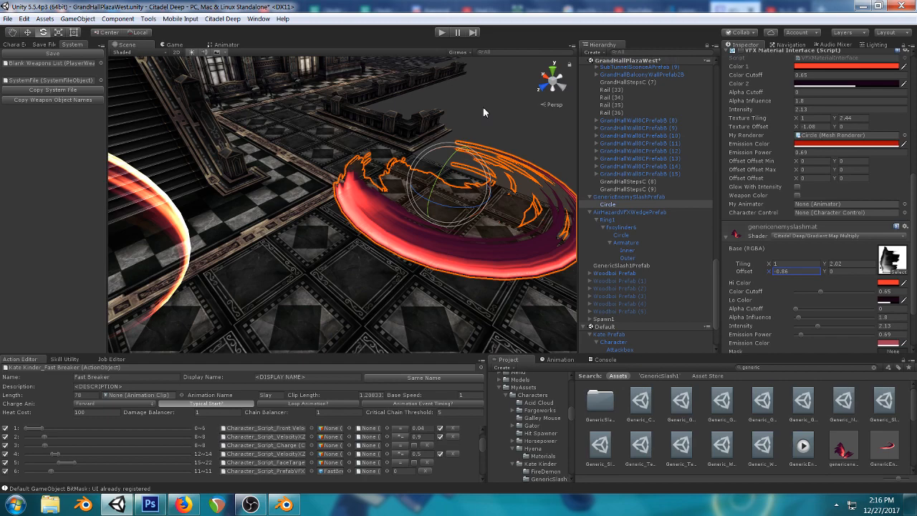
# - Select the Circle mesh inside AirHazardVFXWedgePrefab in the scene
pyautogui.moveTo(482, 108); pyautogui.dragTo(493, 132, button='right')
pyautogui.moveTo(458, 139); pyautogui.dragTo(432, 217, button='middle')
pyautogui.scroll(-5, 336, 207)
pyautogui.moveTo(336, 207); pyautogui.dragTo(423, 122, button='right')
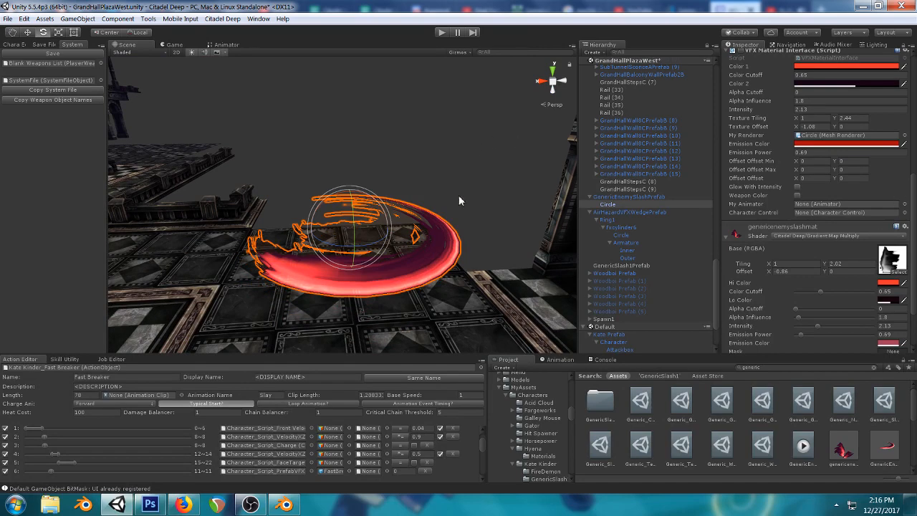
pyautogui.moveTo(458, 195); pyautogui.dragTo(362, 286, button='right')
pyautogui.click(362, 286)
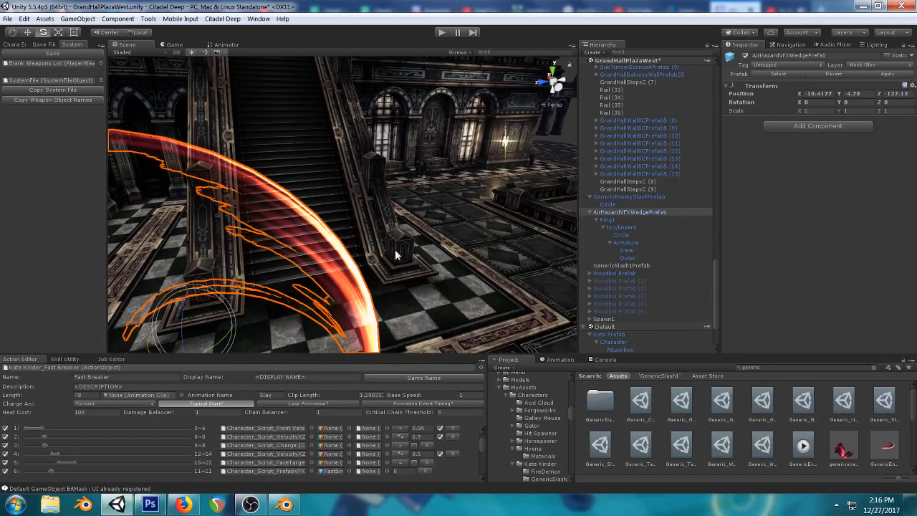
pyautogui.click(343, 285)
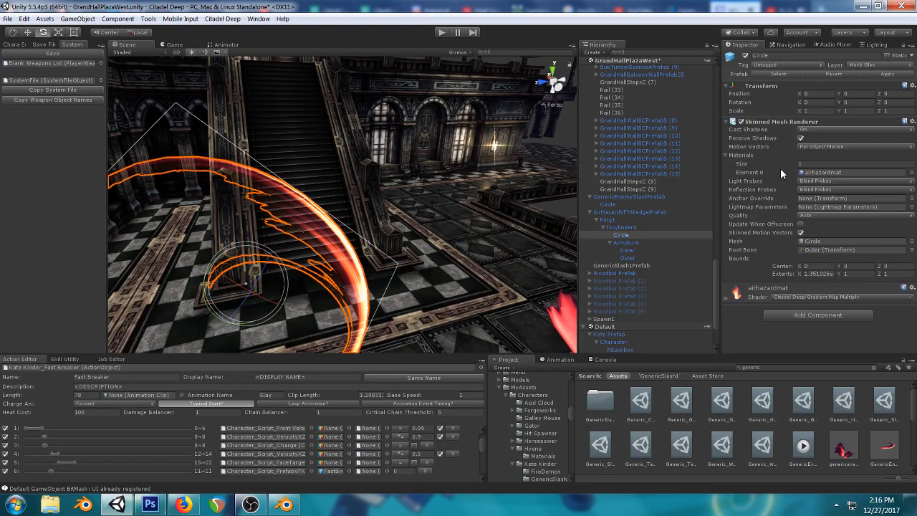
# - Expand airhazardmat and slide its base texture's X offset to -0.52, and back up to 0.2
pyautogui.click(725, 298)
pyautogui.scroll(-4, 805, 250)
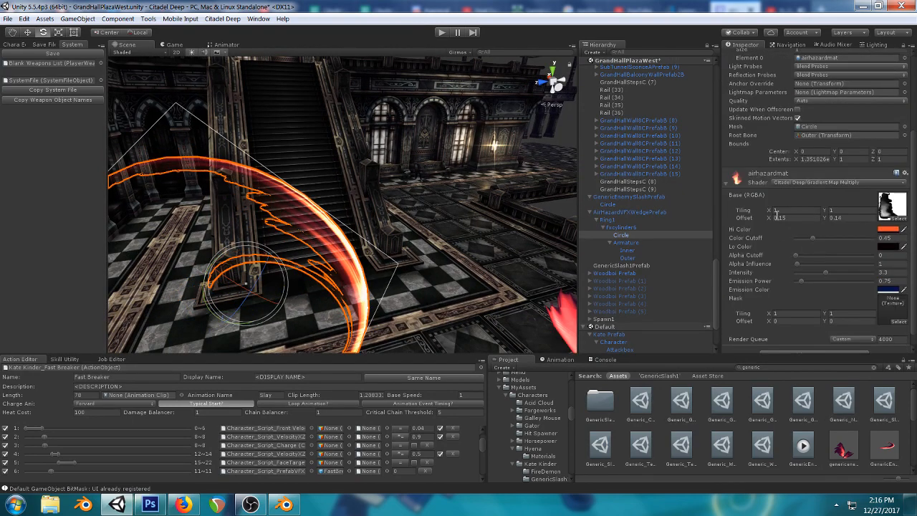
pyautogui.scroll(-3, 297, 236)
pyautogui.moveTo(297, 236); pyautogui.dragTo(236, 224, button='right')
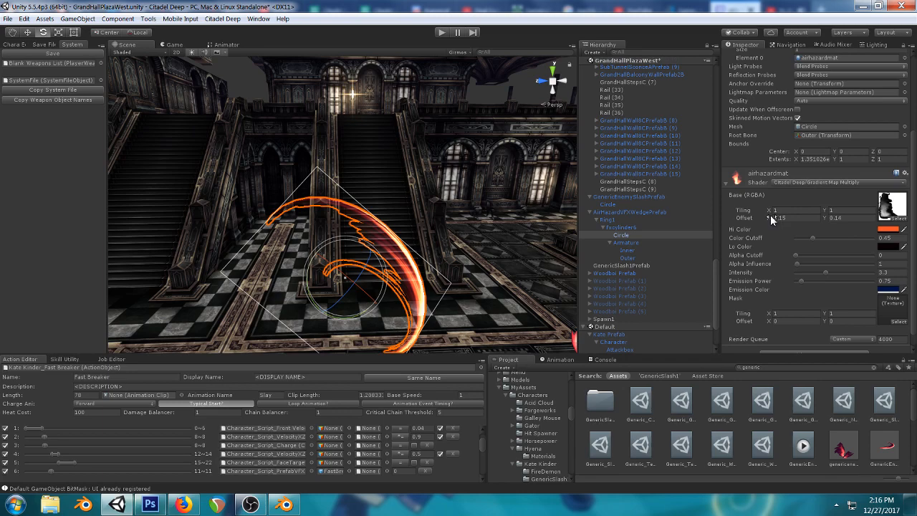
pyautogui.moveTo(771, 218); pyautogui.dragTo(755, 216)
pyautogui.moveTo(459, 244); pyautogui.dragTo(405, 241, button='right')
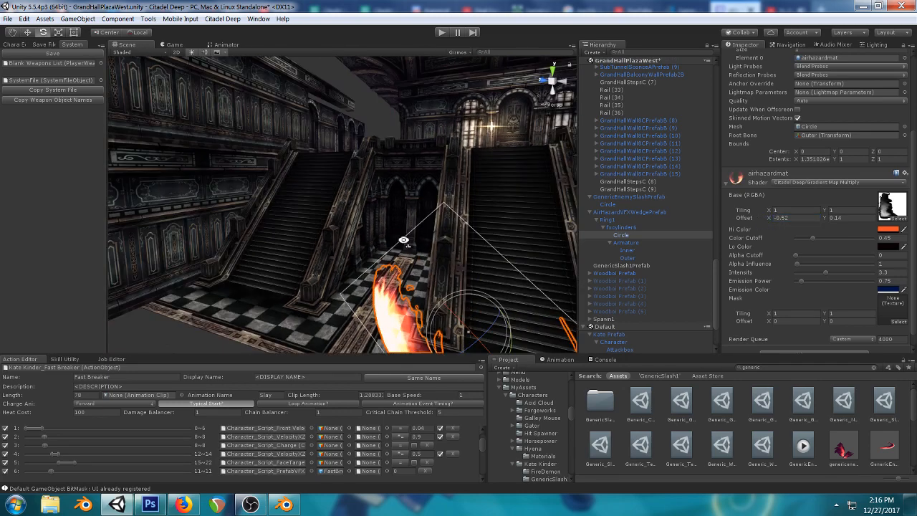
pyautogui.press('f')
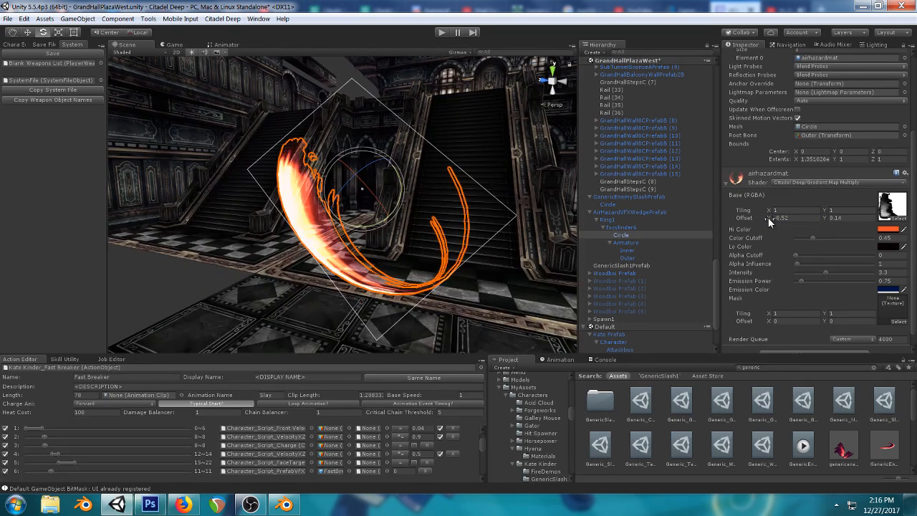
pyautogui.moveTo(769, 223); pyautogui.dragTo(782, 220)
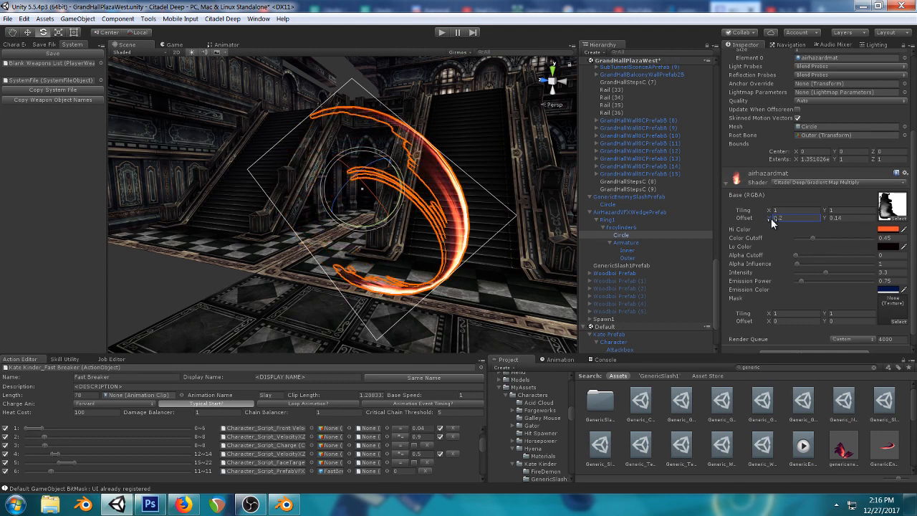
# - Select GenericEnemySlashPrefab in the scene and rotate it to about -27.365 degrees on Y
pyautogui.moveTo(317, 160); pyautogui.dragTo(415, 203, button='right')
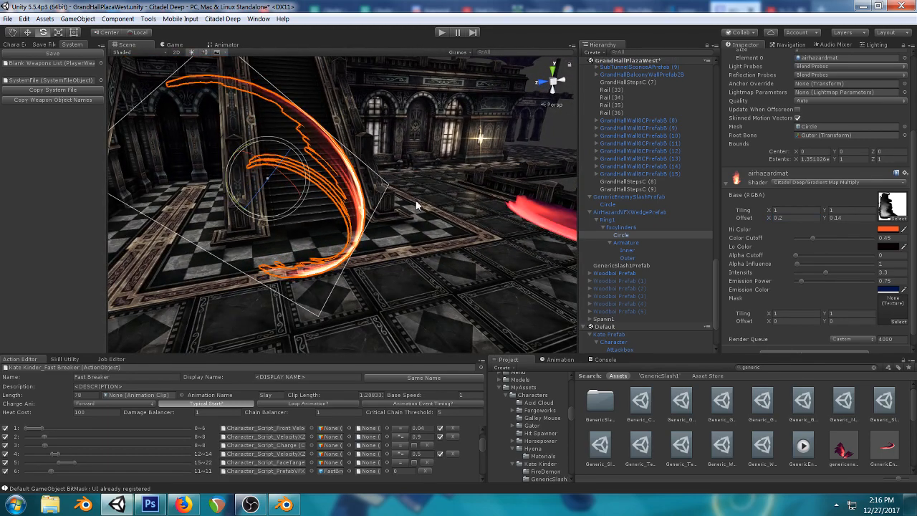
pyautogui.click(382, 218)
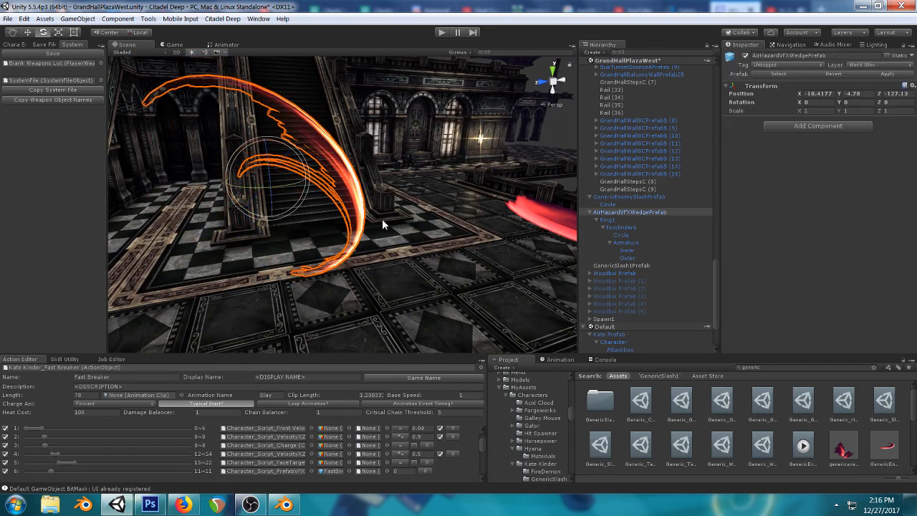
pyautogui.moveTo(452, 190); pyautogui.dragTo(392, 179, button='middle')
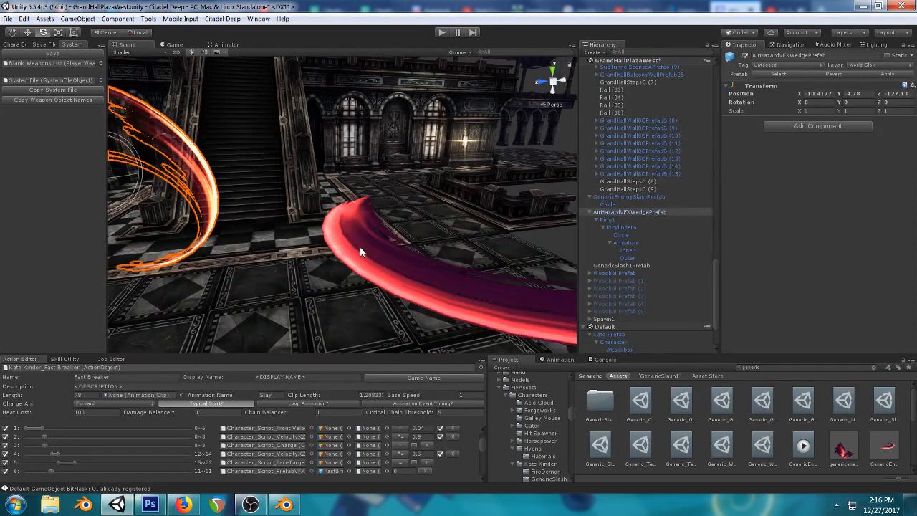
pyautogui.click(359, 246)
pyautogui.moveTo(343, 214); pyautogui.dragTo(421, 232, button='right')
pyautogui.moveTo(292, 200); pyautogui.dragTo(334, 188)
# - Examine the enemy slash ring and its texture from above, from the side and up close
pyautogui.moveTo(334, 188); pyautogui.dragTo(424, 199, button='right')
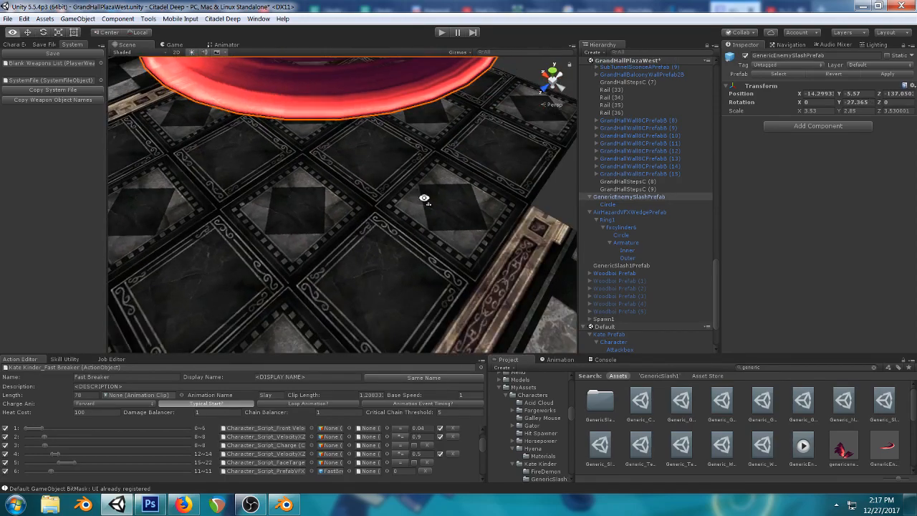
pyautogui.moveTo(423, 199); pyautogui.dragTo(444, 224, button='middle')
pyautogui.scroll(-5, 443, 222)
pyautogui.scroll(5, 398, 228)
pyautogui.moveTo(397, 230); pyautogui.dragTo(415, 188, button='right')
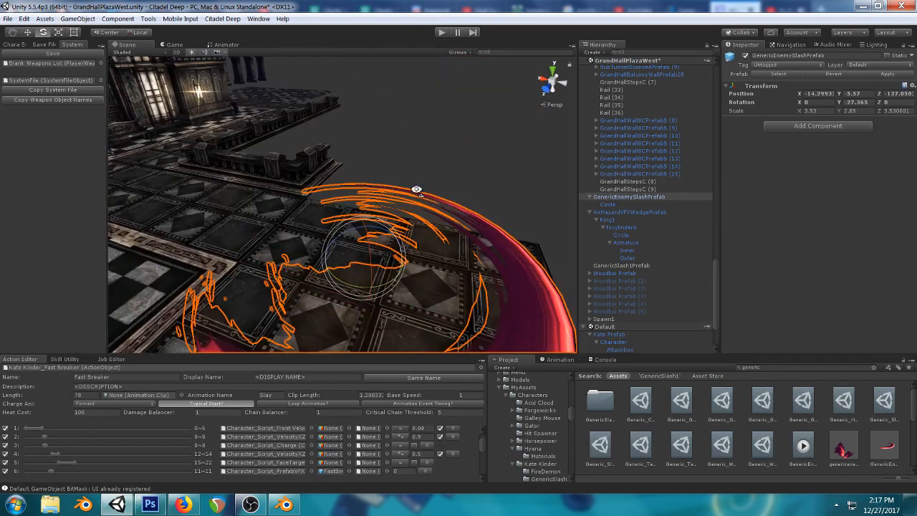
pyautogui.scroll(-4, 430, 242)
pyautogui.moveTo(430, 242); pyautogui.dragTo(405, 212, button='right')
pyautogui.moveTo(405, 212); pyautogui.dragTo(393, 188, button='middle')
pyautogui.scroll(4, 357, 241)
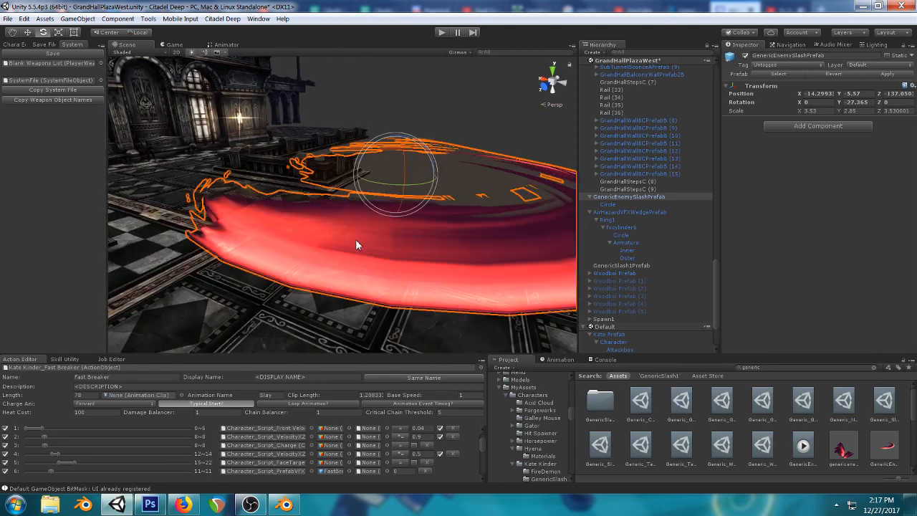
# - Try rotating the whole GenericEnemySlashPrefab and undo the rotation
pyautogui.moveTo(356, 244); pyautogui.dragTo(360, 203, button='right')
pyautogui.scroll(-3, 362, 206)
pyautogui.moveTo(366, 229); pyautogui.dragTo(506, 181)
pyautogui.hotkey('ctrl', 'z')
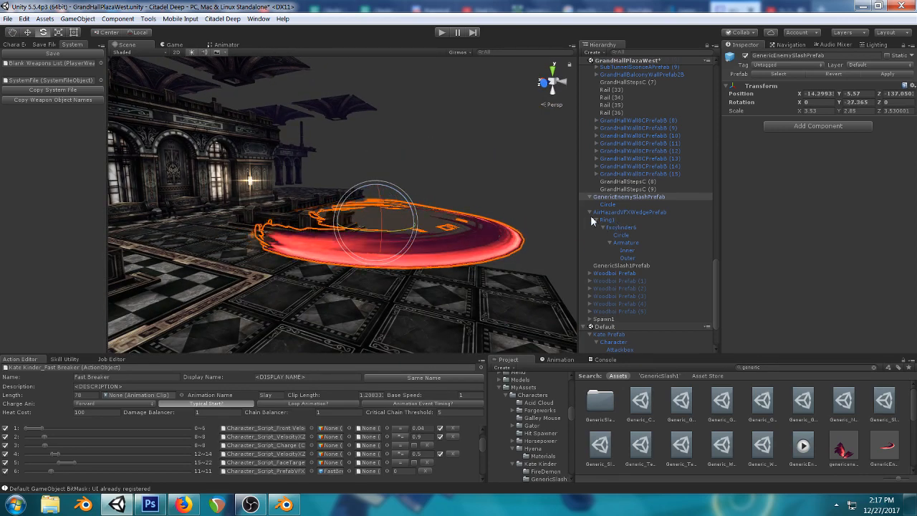
# - Spin the enemy slash's Circle ring to a Z rotation of 126.39 and tilt GenericEnemySlashPrefab to 47.987 degrees on Z
pyautogui.click(609, 204)
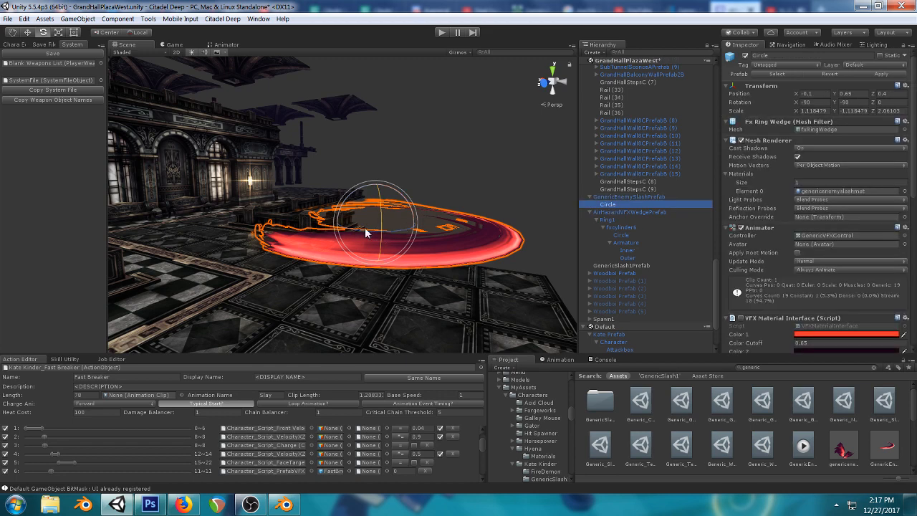
pyautogui.moveTo(364, 227); pyautogui.dragTo(331, 244)
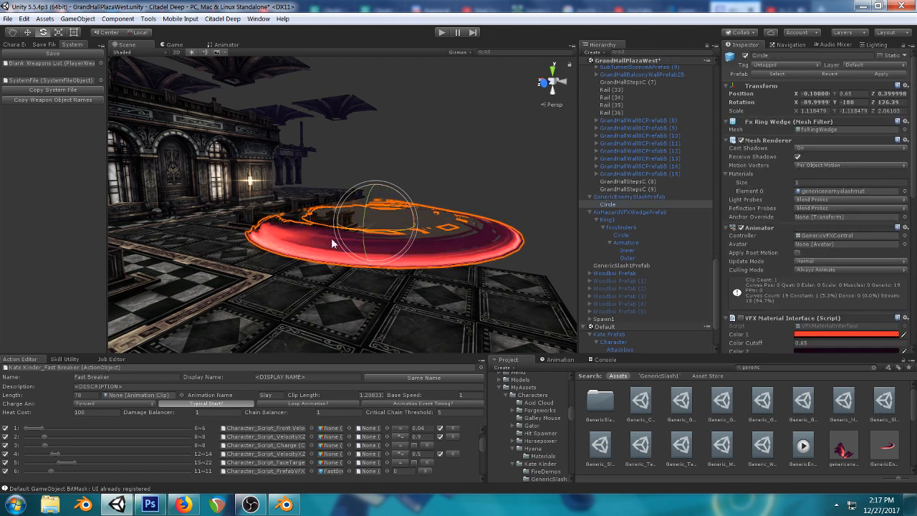
pyautogui.click(610, 197)
pyautogui.moveTo(399, 201); pyautogui.dragTo(439, 242)
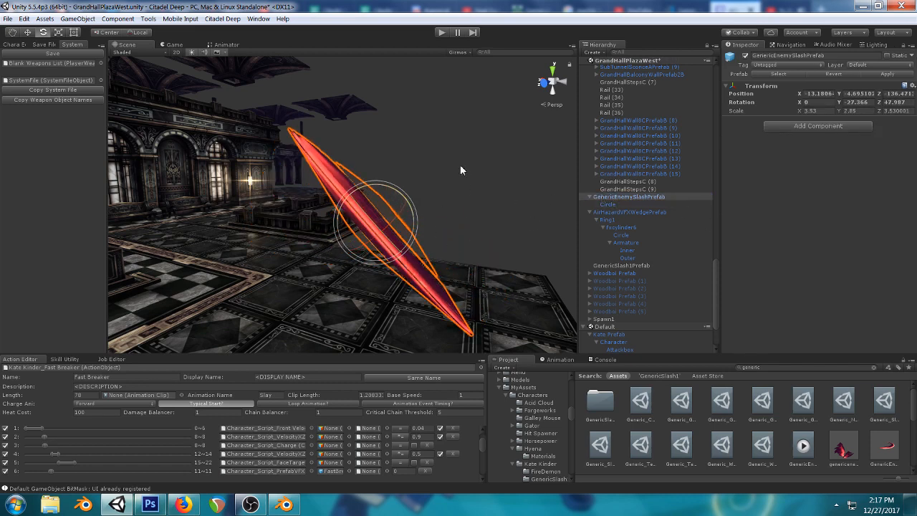
# - Rotate the enemy slash's Circle ring to about X -61.13, Y -119.709, Z 70.835
pyautogui.moveTo(461, 167); pyautogui.dragTo(402, 184, button='right')
pyautogui.moveTo(402, 183); pyautogui.dragTo(377, 187, button='middle')
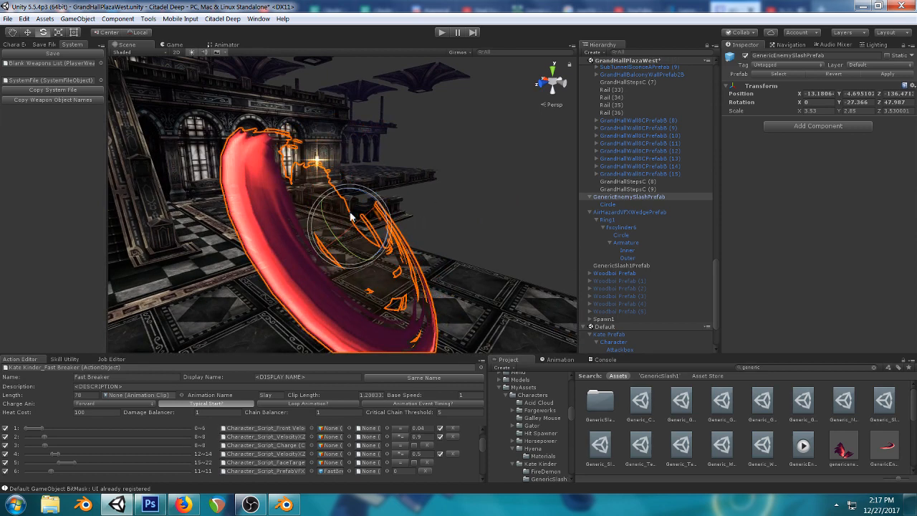
pyautogui.click(607, 204)
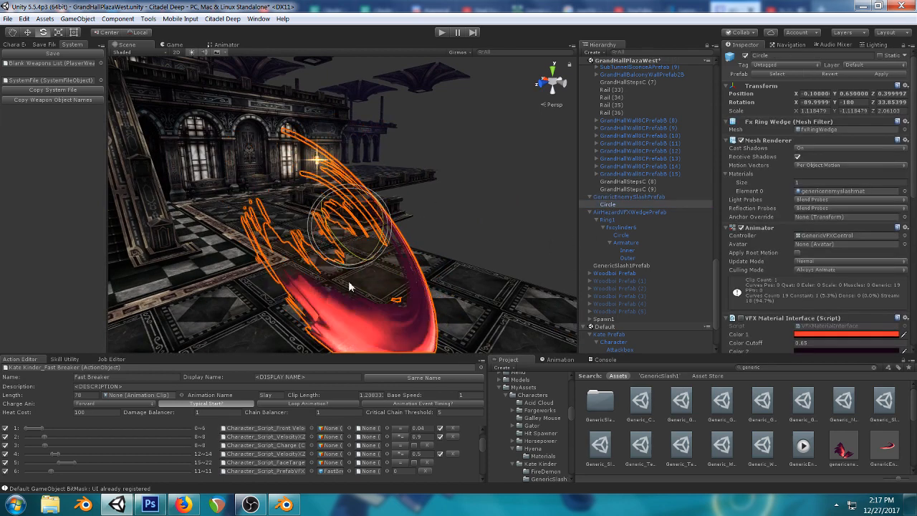
pyautogui.moveTo(371, 323); pyautogui.dragTo(363, 232)
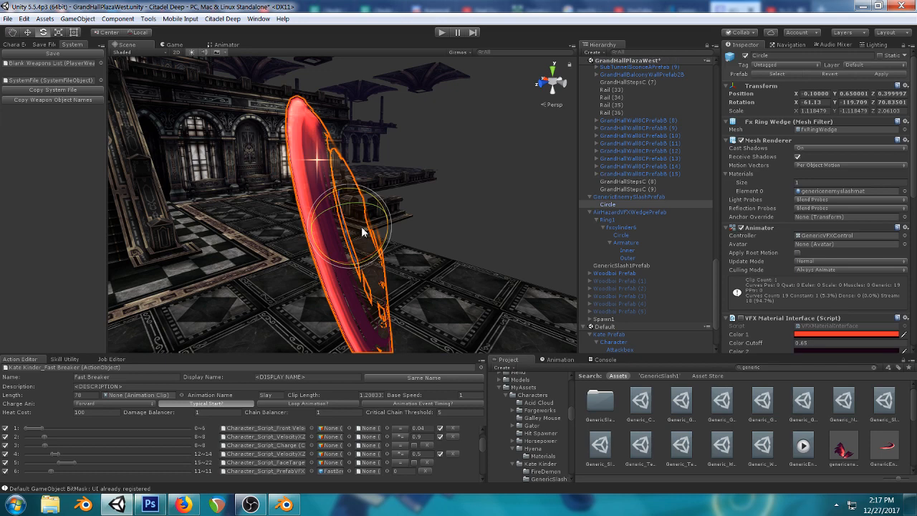
# - Delete GenericEnemySlashPrefab from the scene and select AirHazardVFXWedgePrefab
pyautogui.click(616, 195)
pyautogui.press('Delete')
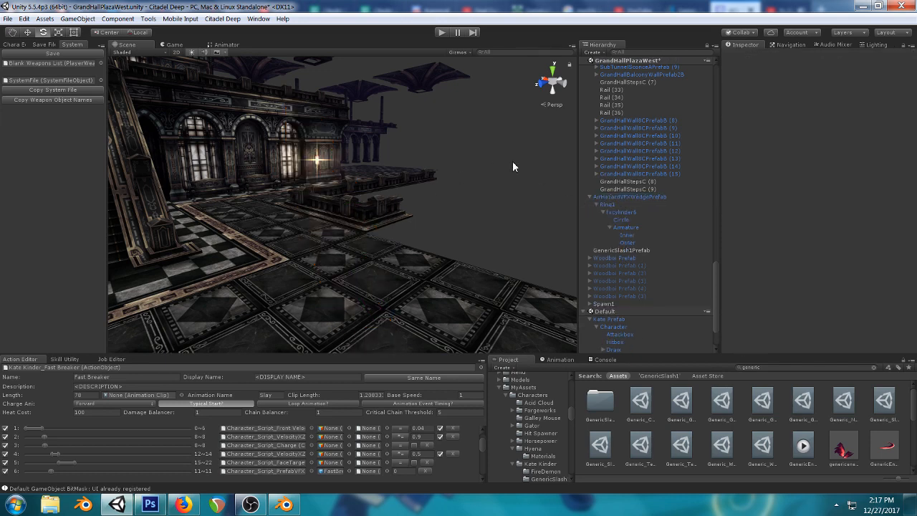
pyautogui.moveTo(511, 161); pyautogui.dragTo(371, 177, button='right')
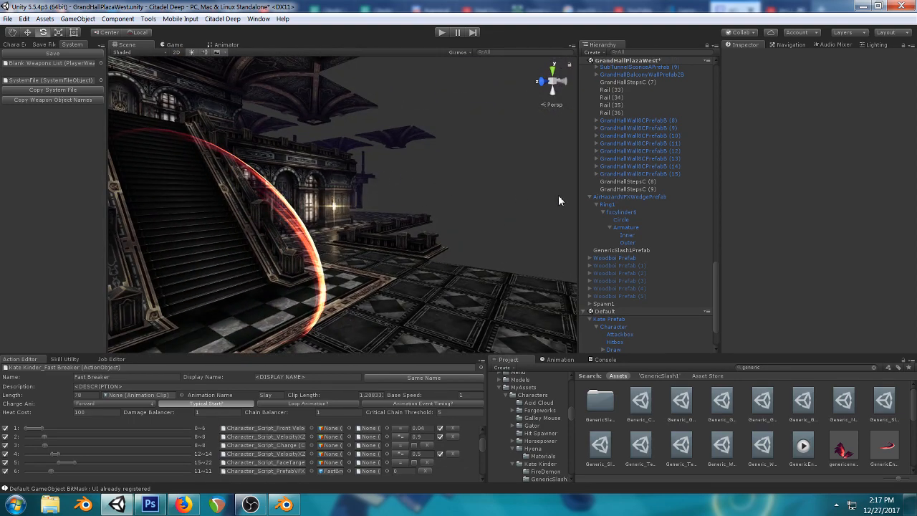
pyautogui.click(317, 262)
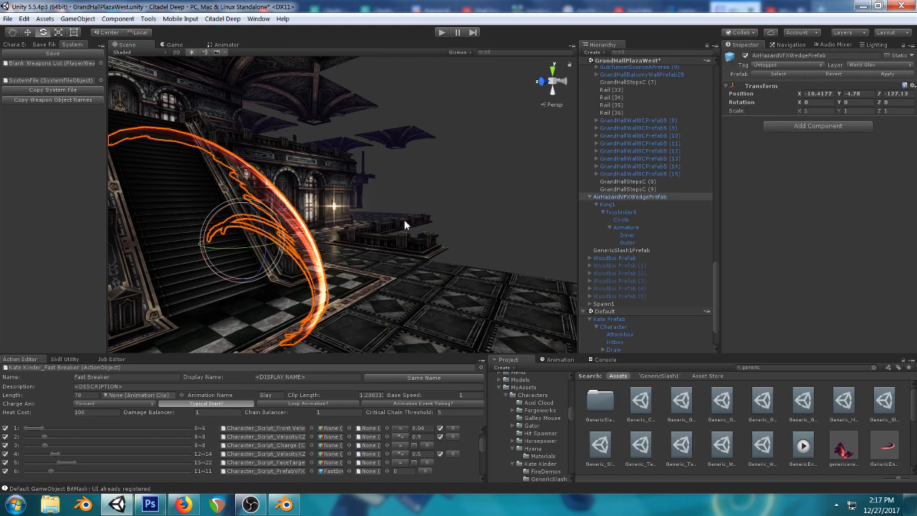
pyautogui.keyDown('alt'); pyautogui.moveTo(404, 217); pyautogui.dragTo(309, 192); pyautogui.keyUp('alt')
# - Check the stream chat on the Twitch dashboard in Firefox and return to Unity
pyautogui.click(184, 504)
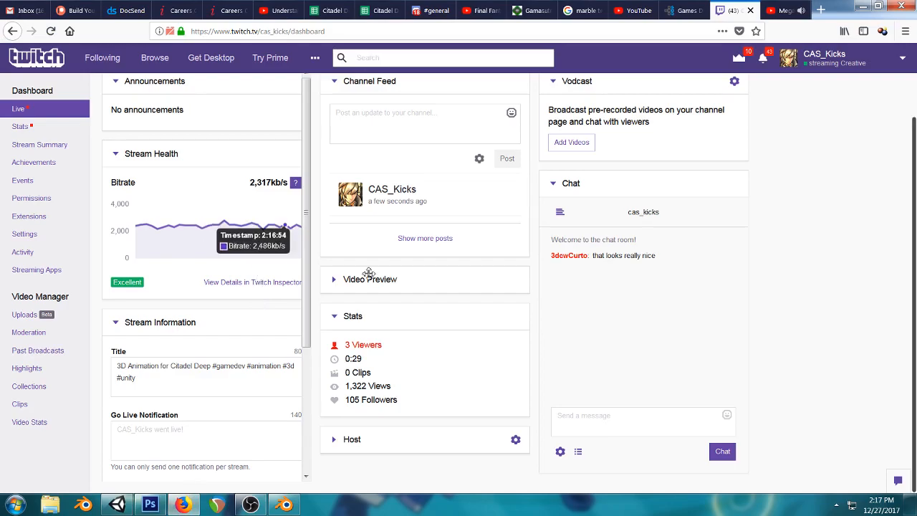
pyautogui.click(117, 505)
# - Delete AirHazardVFXWedgePrefab from the GrandHallPlazaWest scene
pyautogui.scroll(3, 431, 213)
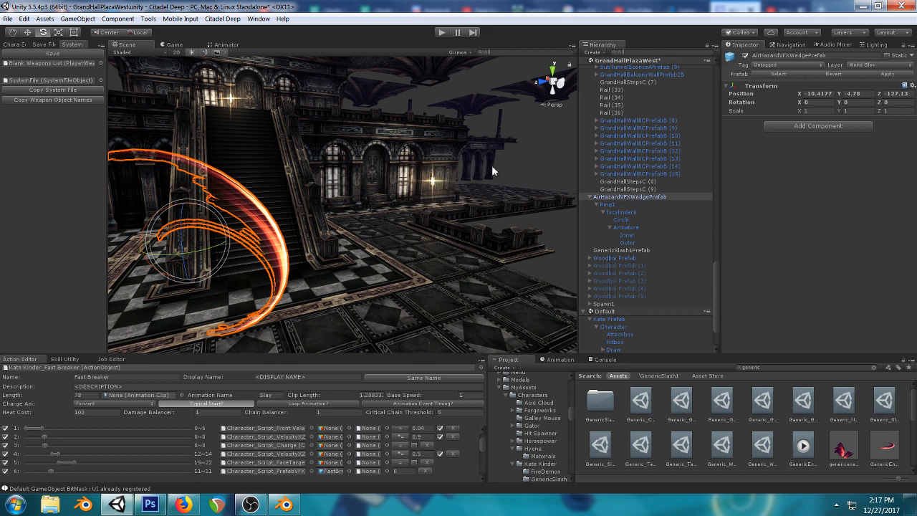
pyautogui.moveTo(491, 164); pyautogui.dragTo(369, 167, button='right')
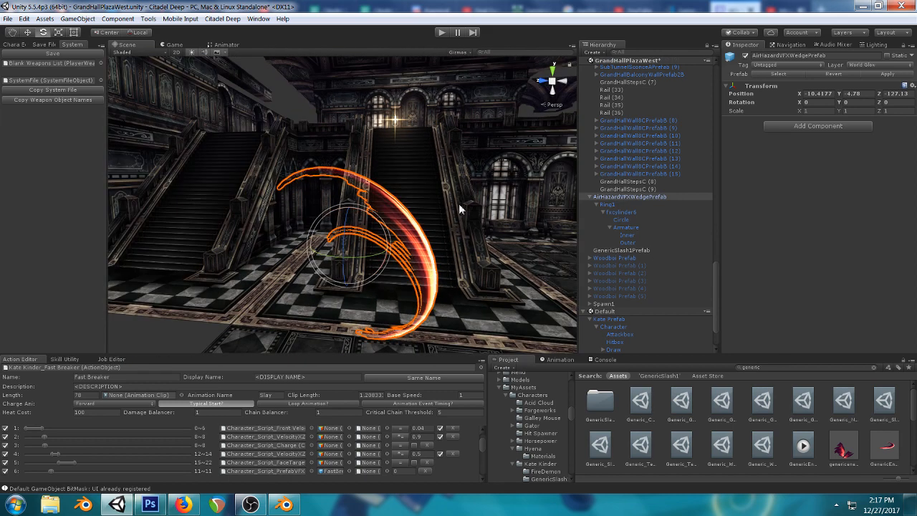
pyautogui.moveTo(460, 208); pyautogui.dragTo(404, 171, button='right')
pyautogui.click(619, 260)
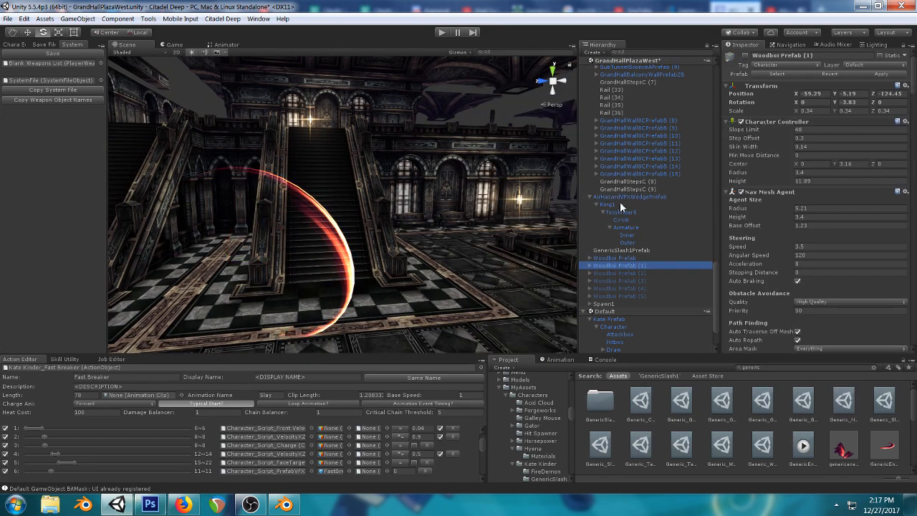
pyautogui.scroll(-3, 280, 232)
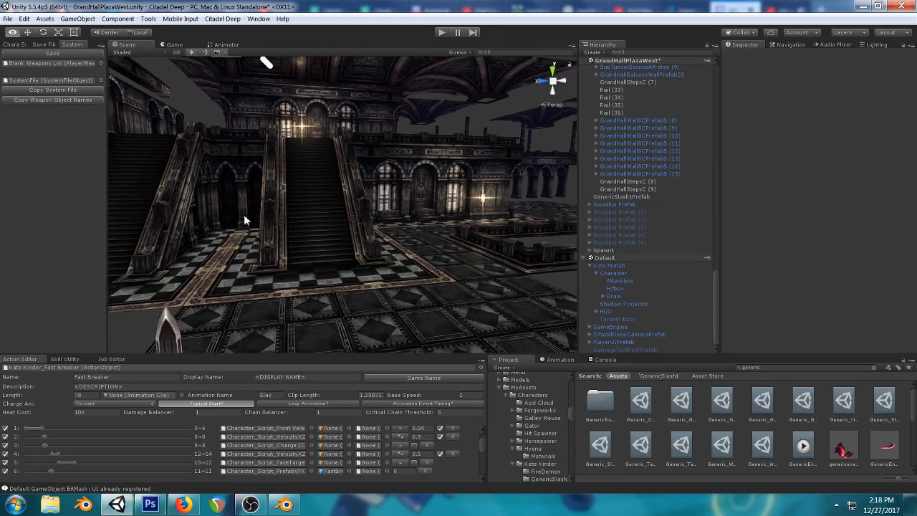
# - Run the scene in play mode to watch the character in the hall, and stop the game
pyautogui.moveTo(243, 214); pyautogui.dragTo(354, 222, button='right')
pyautogui.scroll(2, 358, 221)
pyautogui.click(441, 33)
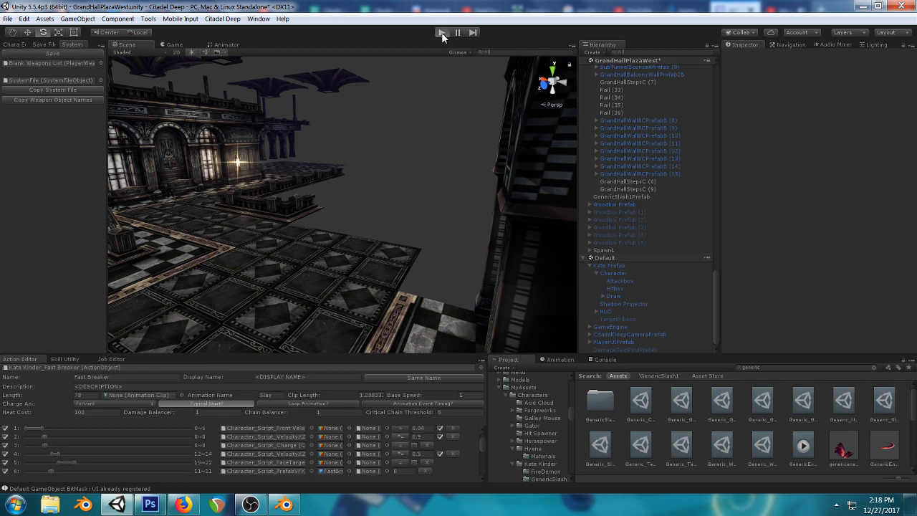
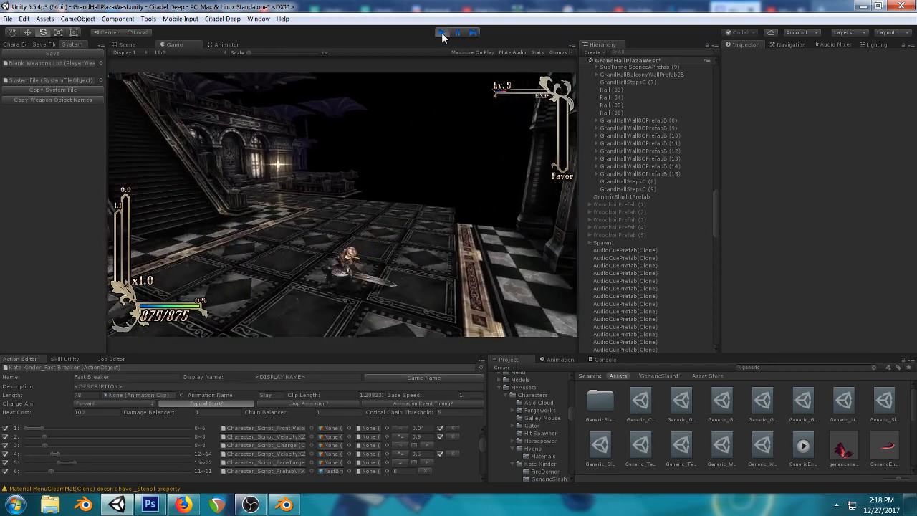
pyautogui.click(441, 32)
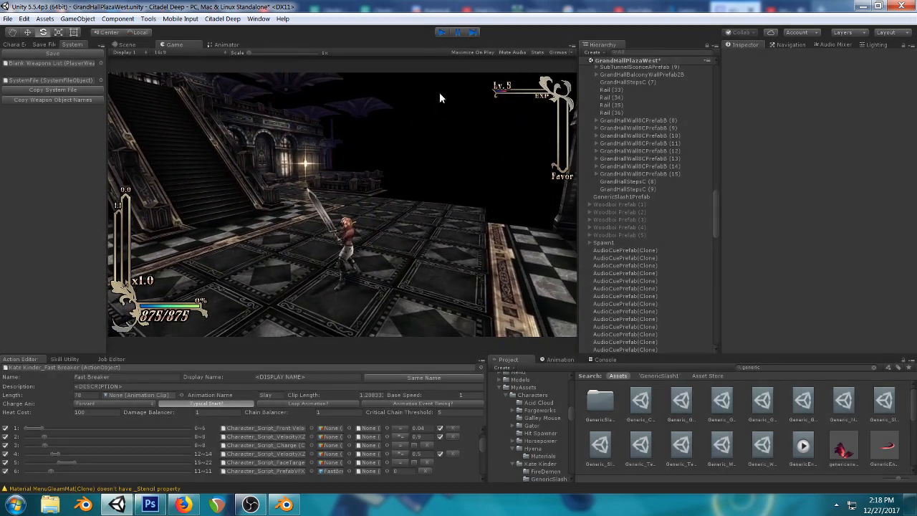
pyautogui.moveTo(455, 135); pyautogui.dragTo(384, 165, button='right')
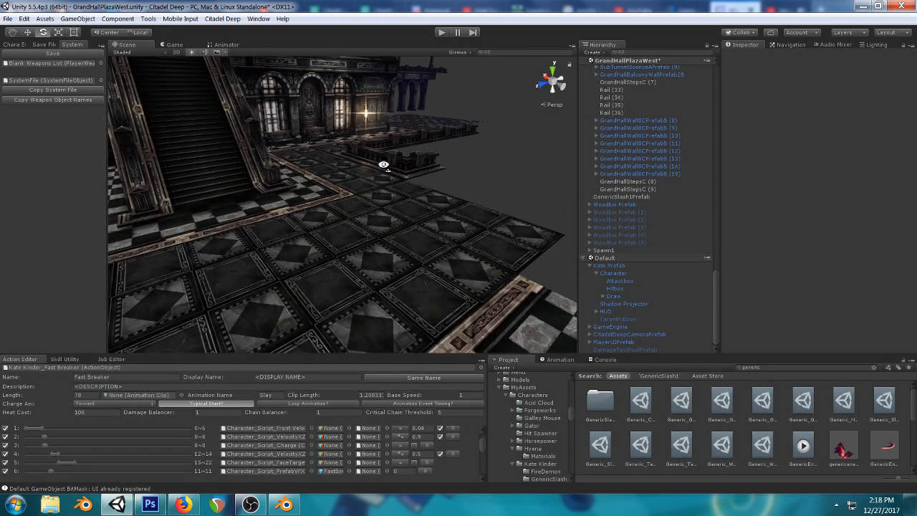
pyautogui.scroll(-3, 256, 189)
pyautogui.moveTo(256, 194); pyautogui.dragTo(428, 149, button='right')
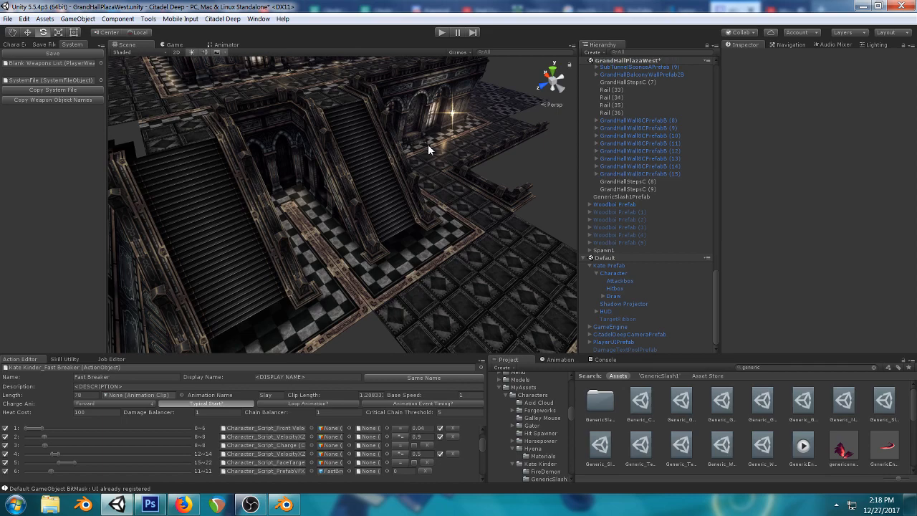
pyautogui.moveTo(428, 149); pyautogui.dragTo(462, 177, button='right')
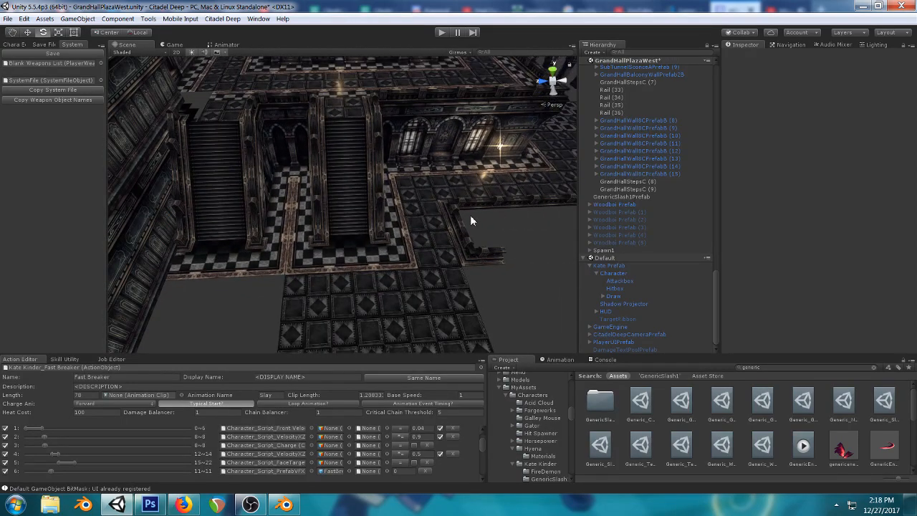
# - Switch to Blender, undo the recent distortions of the ring mesh back to the symmetrical shape, and deselect everything in front view
pyautogui.click(285, 504)
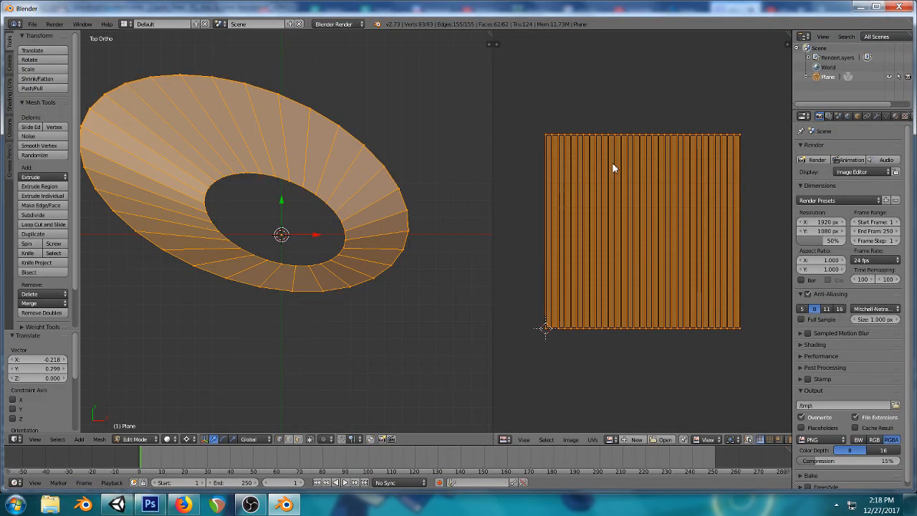
pyautogui.hotkey('ctrl', 'z')
pyautogui.press('a')
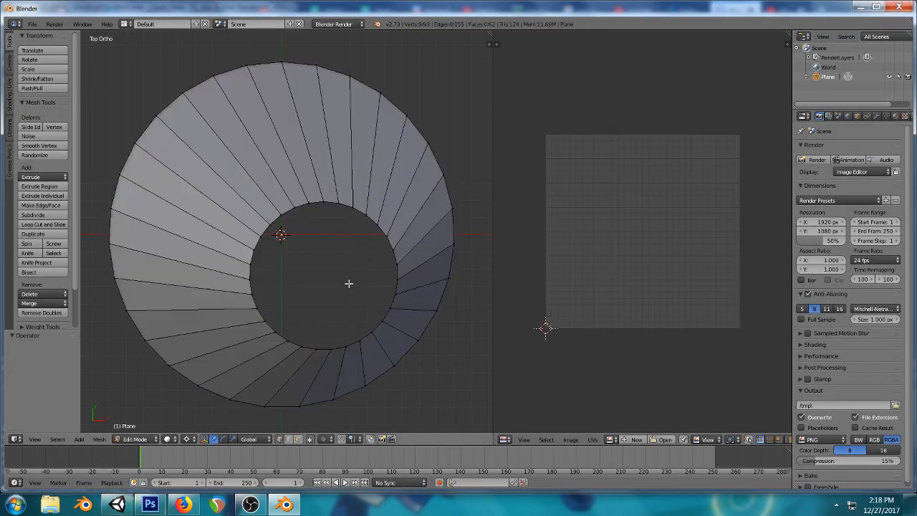
pyautogui.hotkey('ctrl', 'z')
pyautogui.hotkey('ctrl', 'z')
pyautogui.hotkey('ctrl', 'z')
pyautogui.press('KP_1')
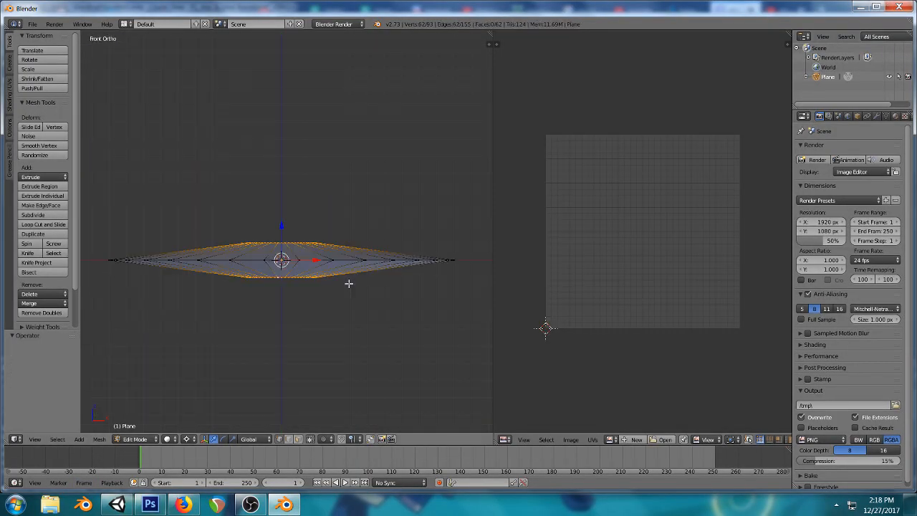
pyautogui.press('a')
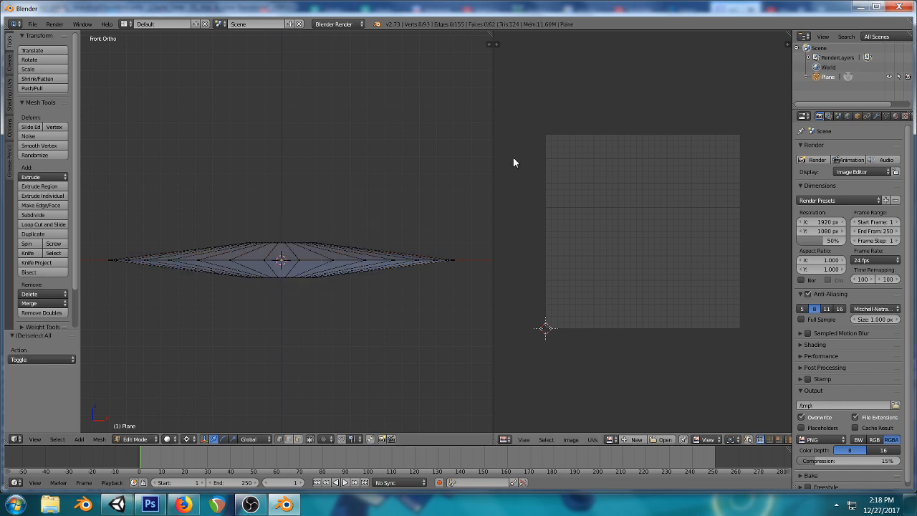
# - Widen the 3D view and select both the upper and lower edge loops around the ring's inner hole
pyautogui.moveTo(493, 161); pyautogui.dragTo(518, 160)
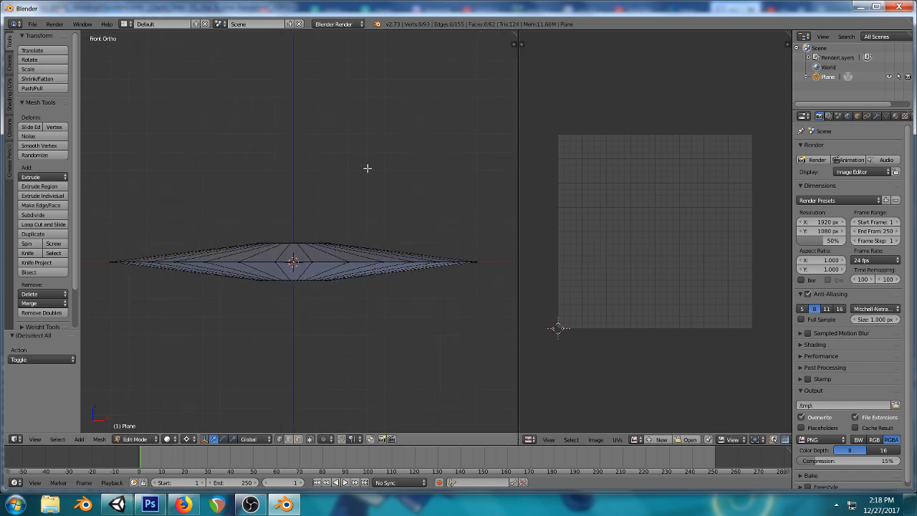
pyautogui.press('a')
pyautogui.press('a')
pyautogui.keyDown('alt'); pyautogui.rightClick(294, 243); pyautogui.keyUp('alt')
pyautogui.moveTo(341, 247); pyautogui.dragTo(335, 209, button='middle')
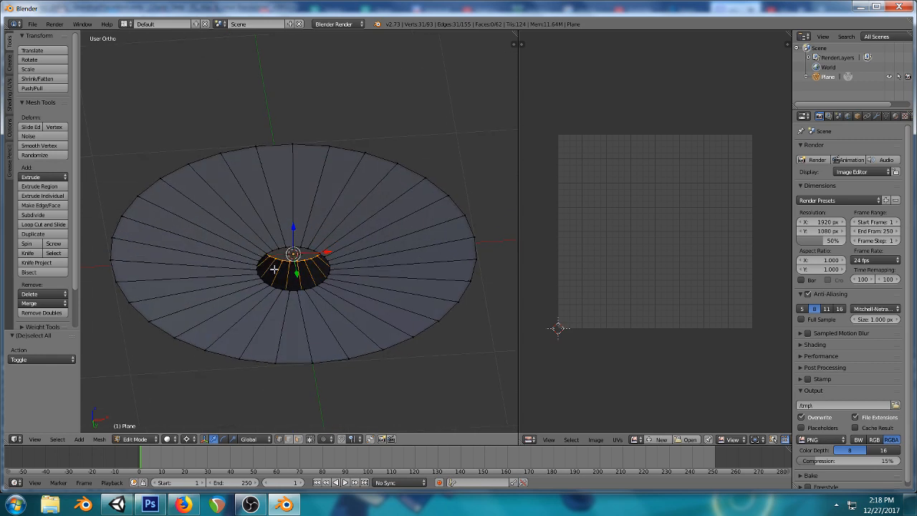
pyautogui.keyDown('alt'); pyautogui.keyDown('shift'); pyautogui.rightClick(282, 248); pyautogui.keyUp('shift'); pyautogui.keyUp('alt')
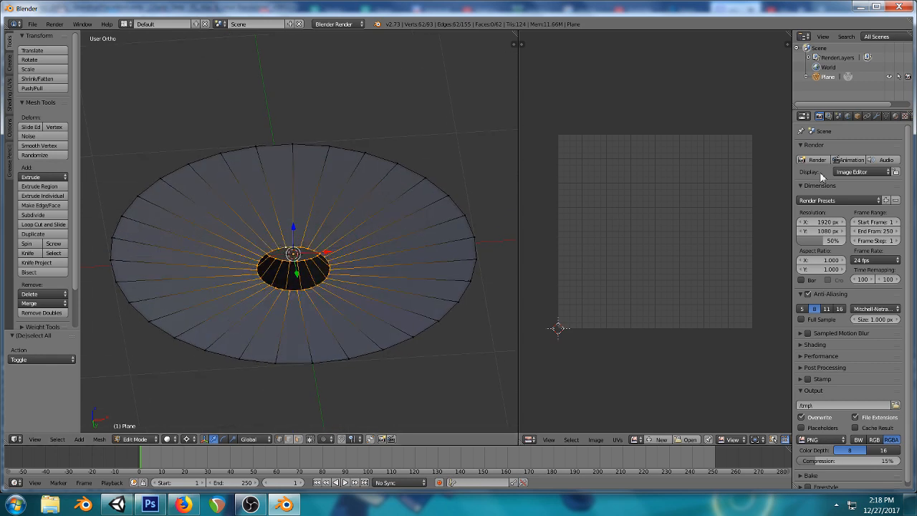
# - Add a vertex group named Inner to the mesh and assign the selected inner loops to it
pyautogui.click(885, 116)
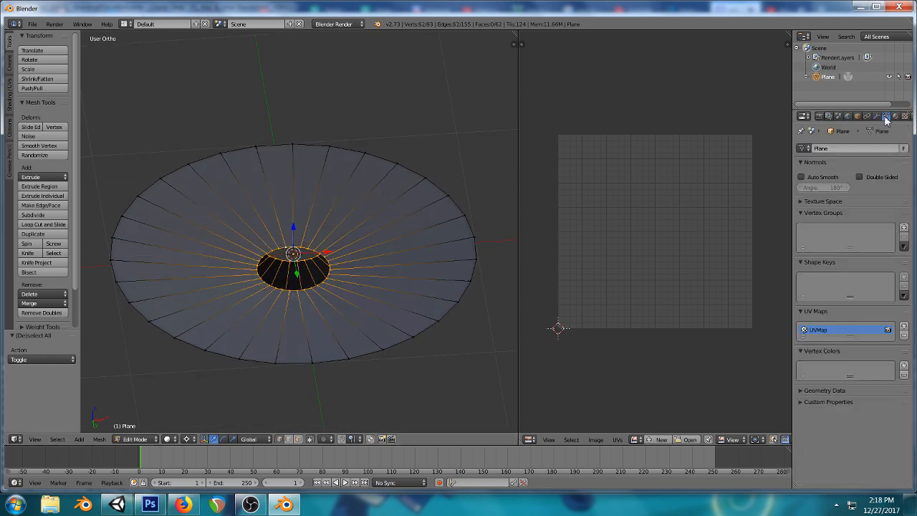
pyautogui.click(903, 227)
pyautogui.doubleClick(831, 232)
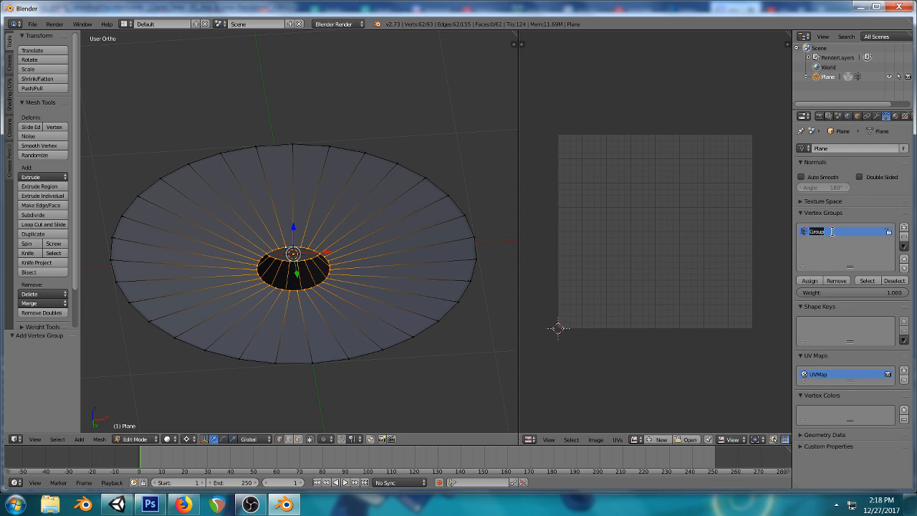
pyautogui.write('inner')
pyautogui.press('Return')
pyautogui.click(809, 283)
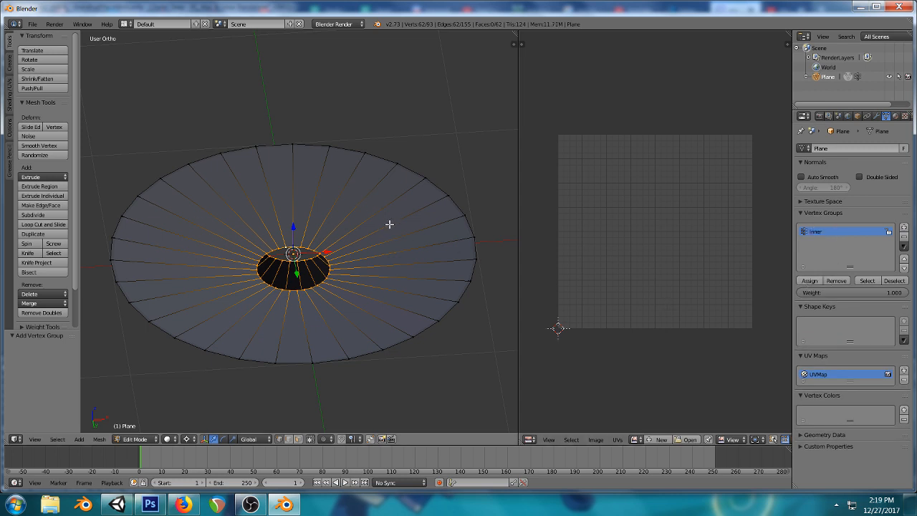
# - Check the Inner vertex group by selecting its vertices from a cleared selection, and deselect everything again
pyautogui.press('a')
pyautogui.moveTo(393, 208); pyautogui.dragTo(296, 295, button='middle')
pyautogui.click(867, 280)
pyautogui.press('a')
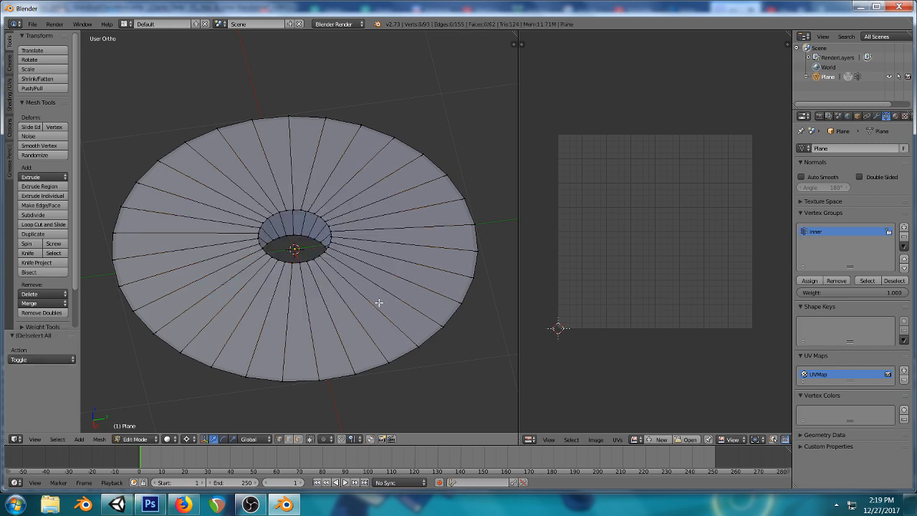
# - Select the ring's outer edge loop and assign it to a new vertex group named Outer
pyautogui.moveTo(378, 303); pyautogui.dragTo(406, 282, button='middle')
pyautogui.press('a')
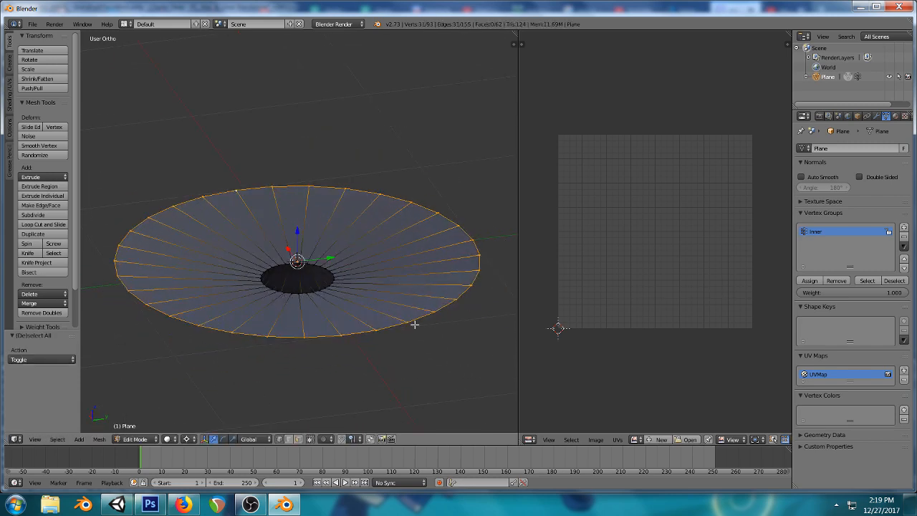
pyautogui.click(904, 227)
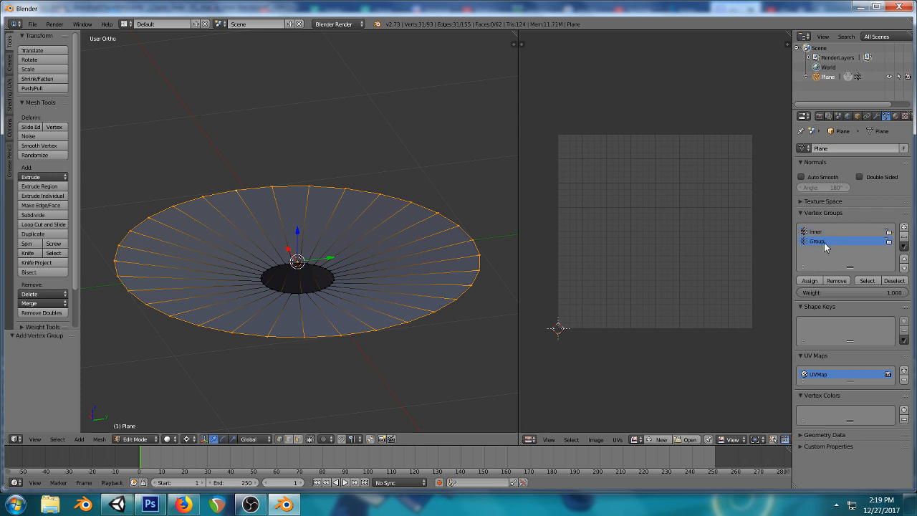
pyautogui.doubleClick(824, 243)
pyautogui.write('Outer')
pyautogui.press('Return')
pyautogui.click(809, 280)
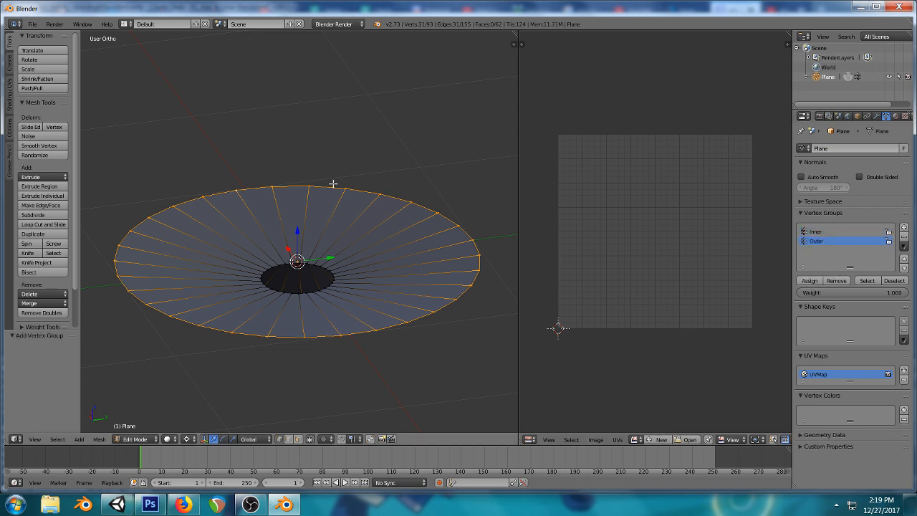
# - Leave Edit Mode and, in front view, add a single-bone armature at the ring's centre
pyautogui.press('a')
pyautogui.press('Tab')
pyautogui.press('KP_1')
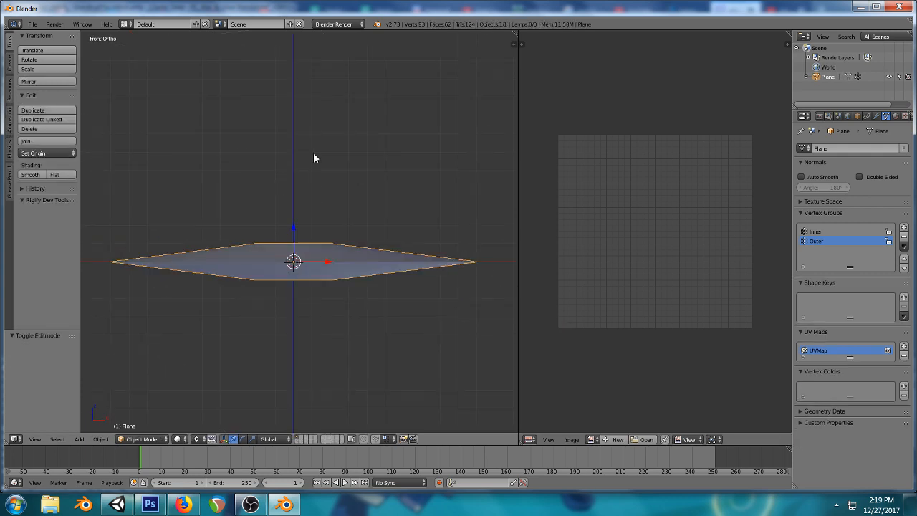
pyautogui.hotkey('shift', 'a')
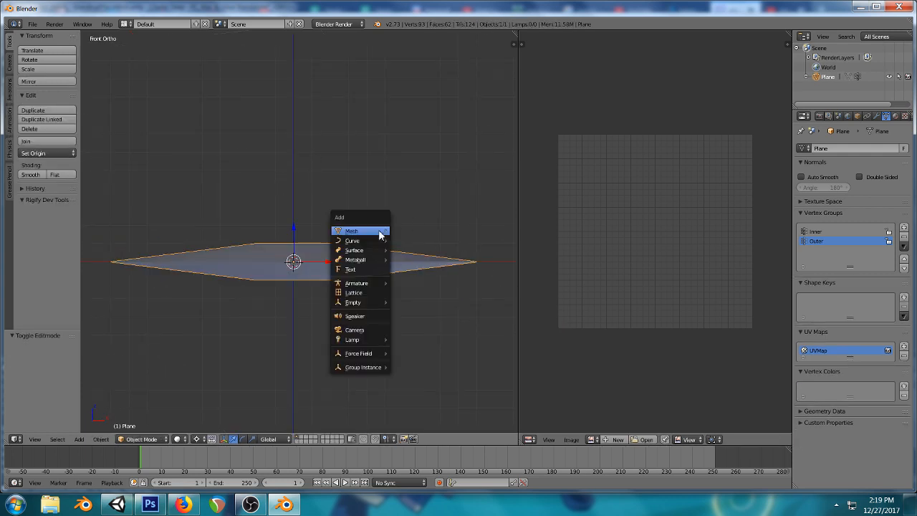
pyautogui.moveTo(380, 232)
pyautogui.moveTo(373, 284)
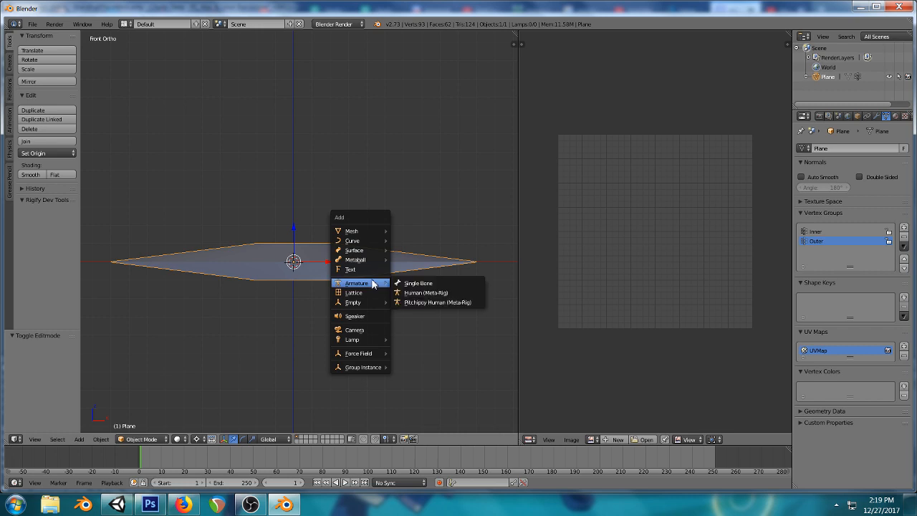
pyautogui.click(401, 284)
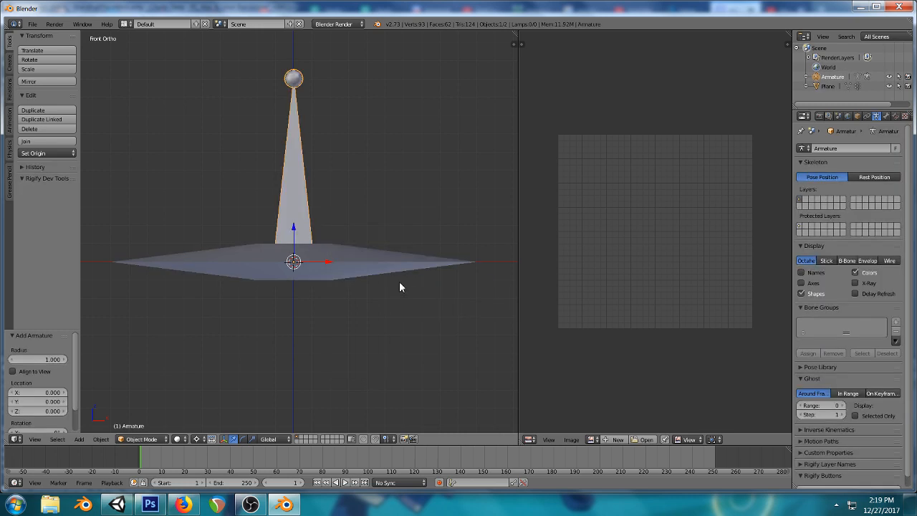
# - Inspect the new bone's placement at the ring's centre from above and in front view
pyautogui.scroll(-1, 388, 255)
pyautogui.scroll(2, 382, 253)
pyautogui.scroll(-3, 326, 217)
pyautogui.scroll(3, 327, 215)
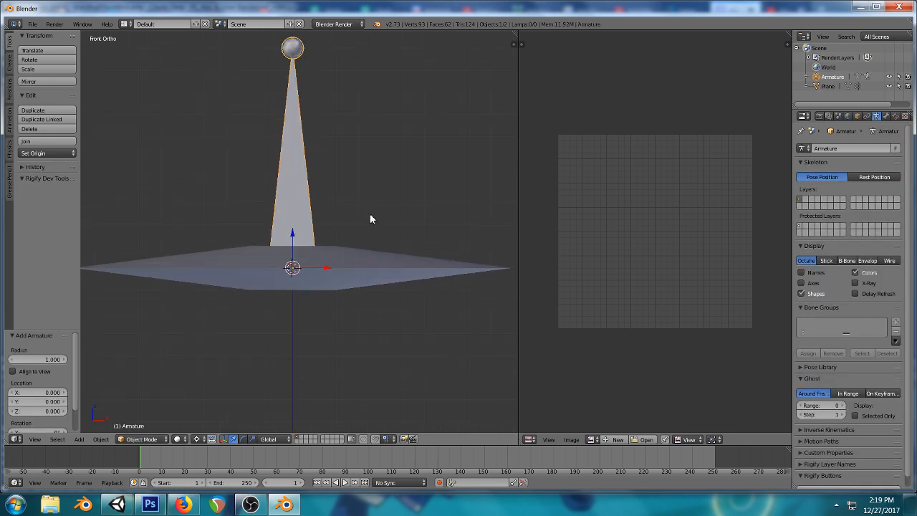
pyautogui.moveTo(250, 194); pyautogui.dragTo(339, 240, button='middle')
pyautogui.moveTo(284, 298); pyautogui.dragTo(295, 254, button='middle')
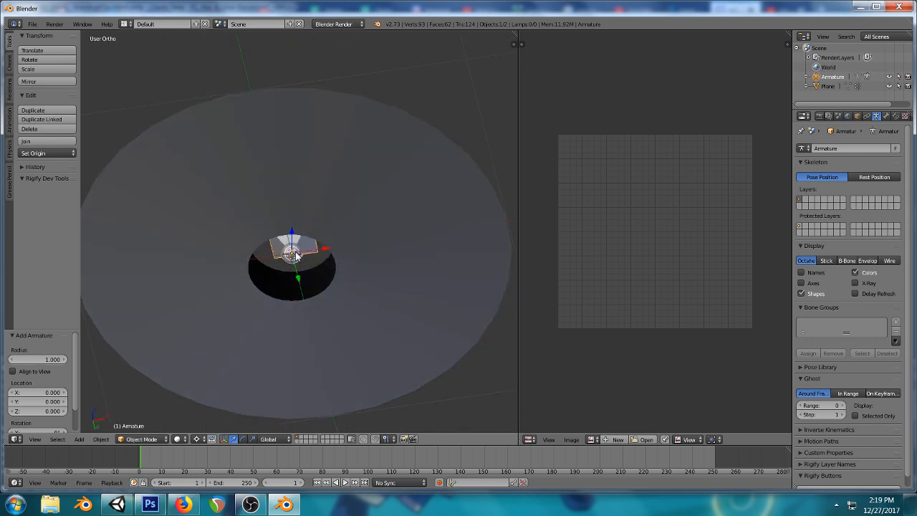
pyautogui.press('KP_1')
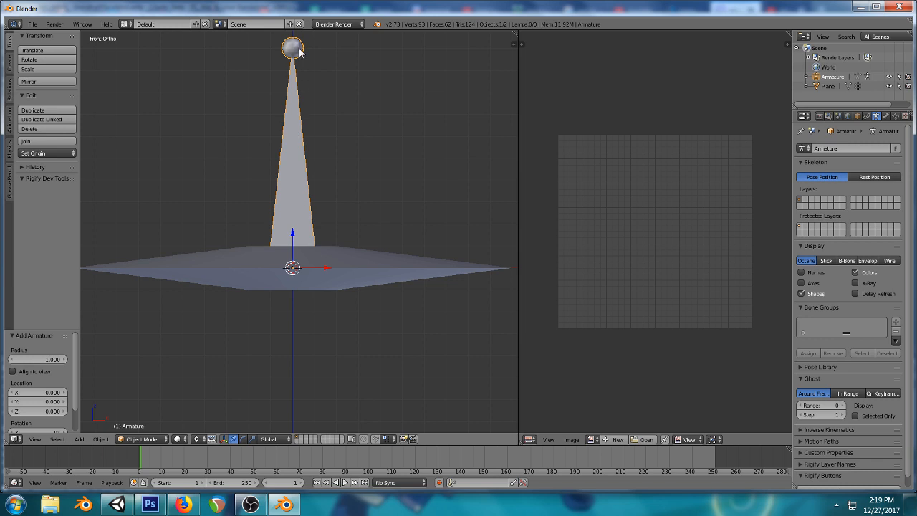
pyautogui.press('Tab')
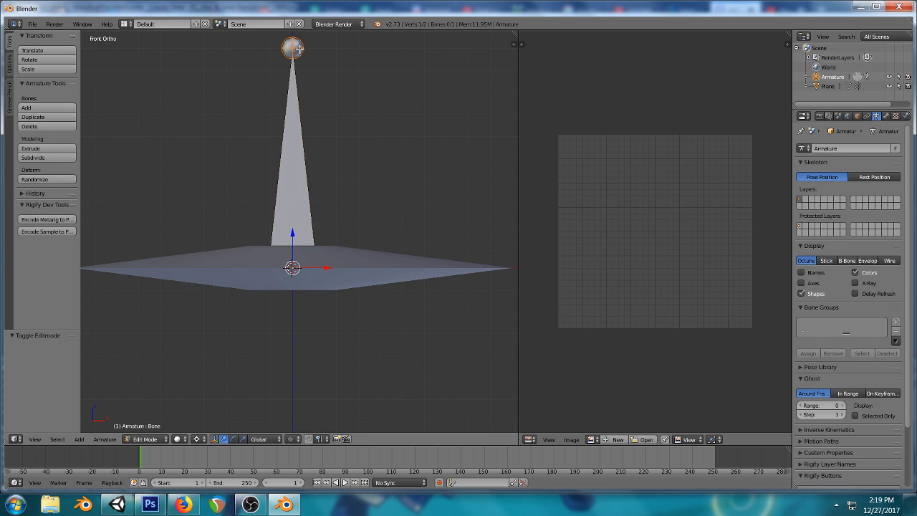
pyautogui.press('Tab')
pyautogui.press('Tab')
pyautogui.press('Tab')
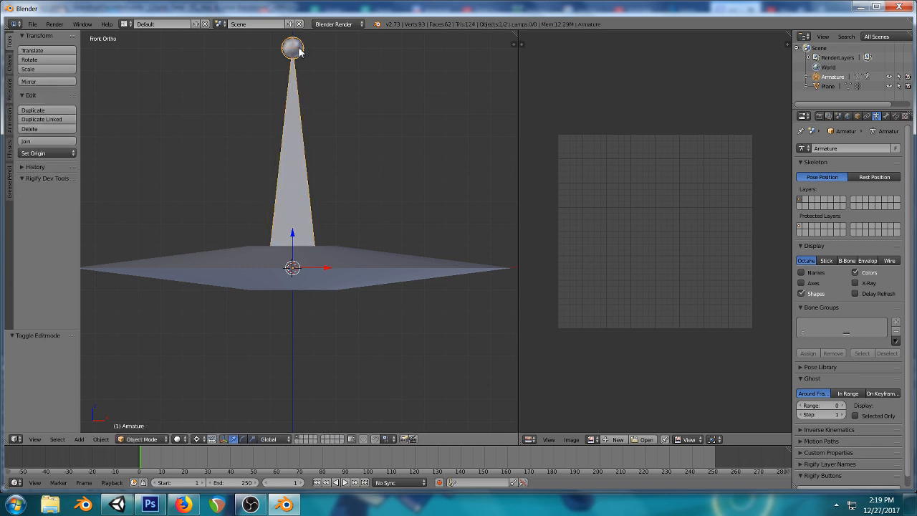
pyautogui.click(805, 76)
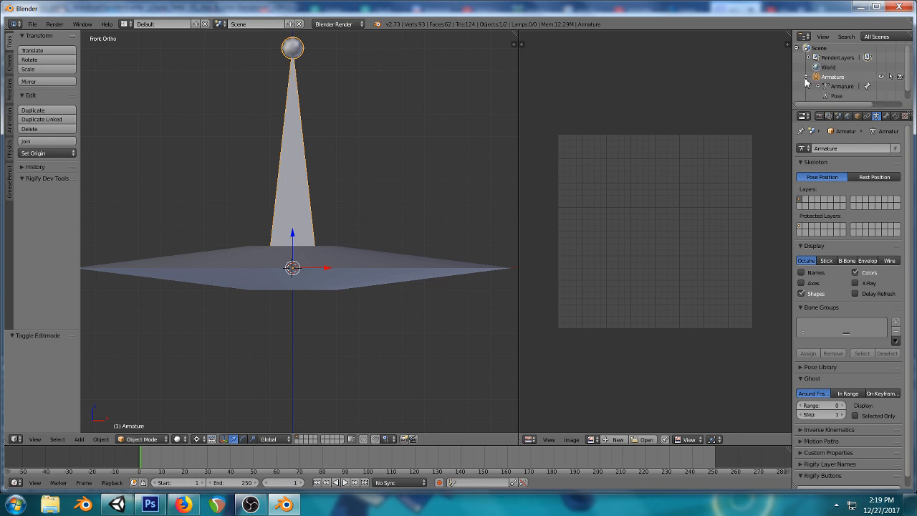
pyautogui.click(804, 77)
pyautogui.scroll(-3, 316, 146)
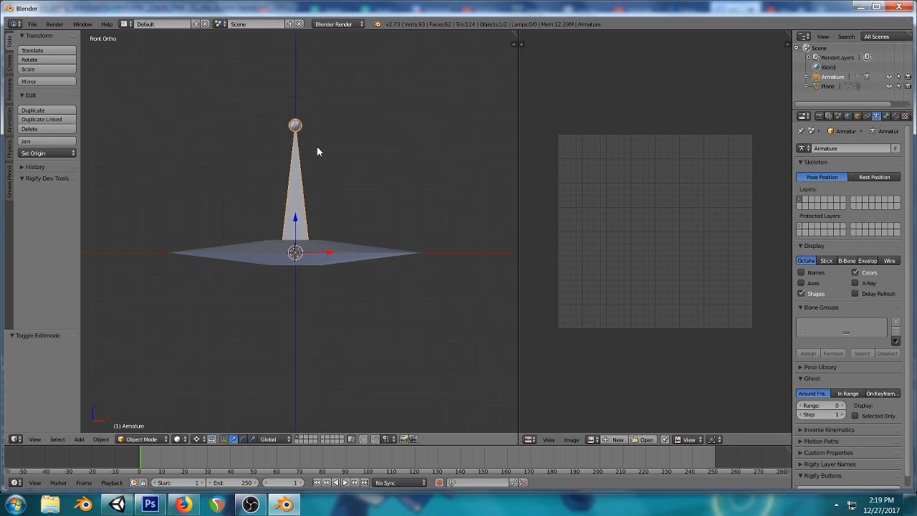
# - Shorten the armature's bone in Edit Mode by lowering its tip 0.6 along Z, and return to Object Mode
pyautogui.scroll(3, 317, 145)
pyautogui.press('Tab')
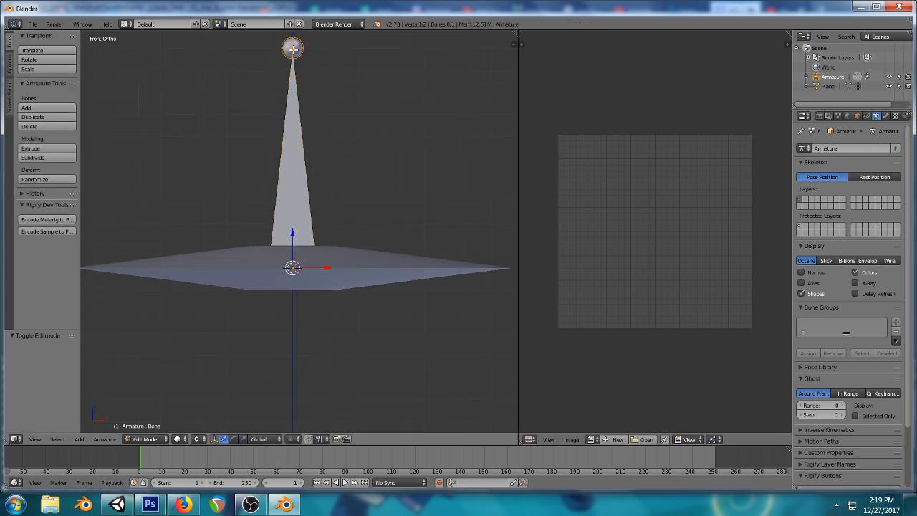
pyautogui.press('g')
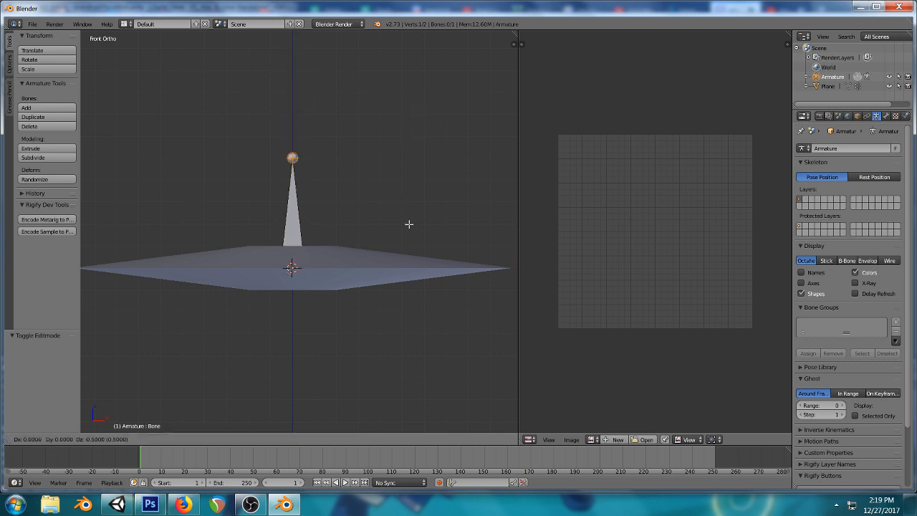
pyautogui.click(408, 241)
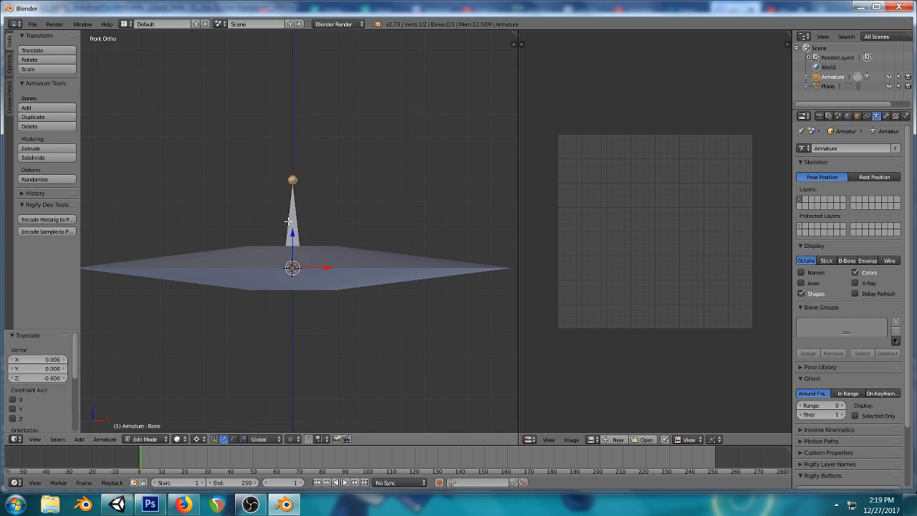
pyautogui.press('Tab')
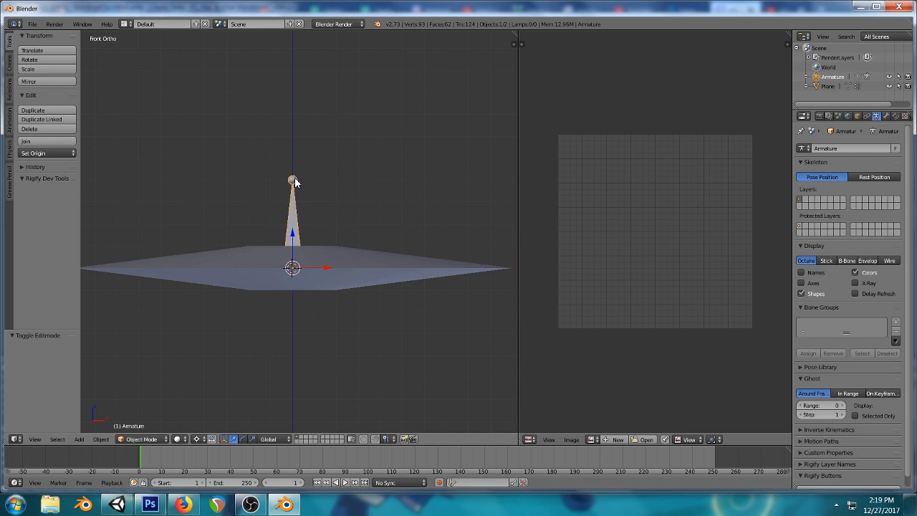
pyautogui.press('Tab')
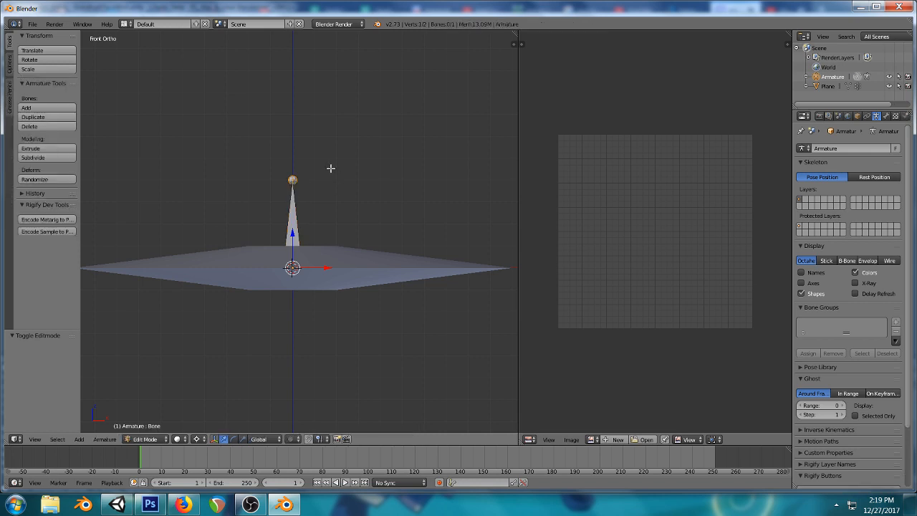
pyautogui.press('Tab')
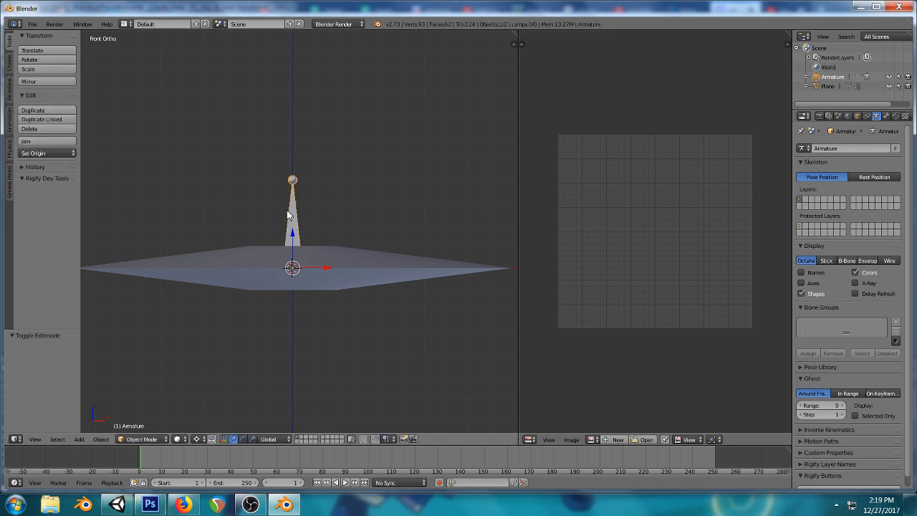
# - Duplicate the armature in place and rename the original armature Inner
pyautogui.hotkey('shift', 'd')
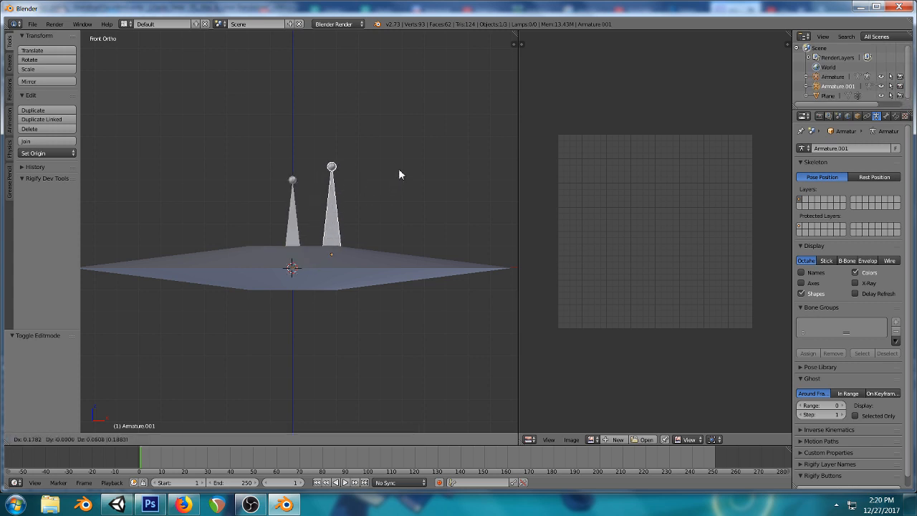
pyautogui.rightClick(398, 169)
pyautogui.doubleClick(827, 77)
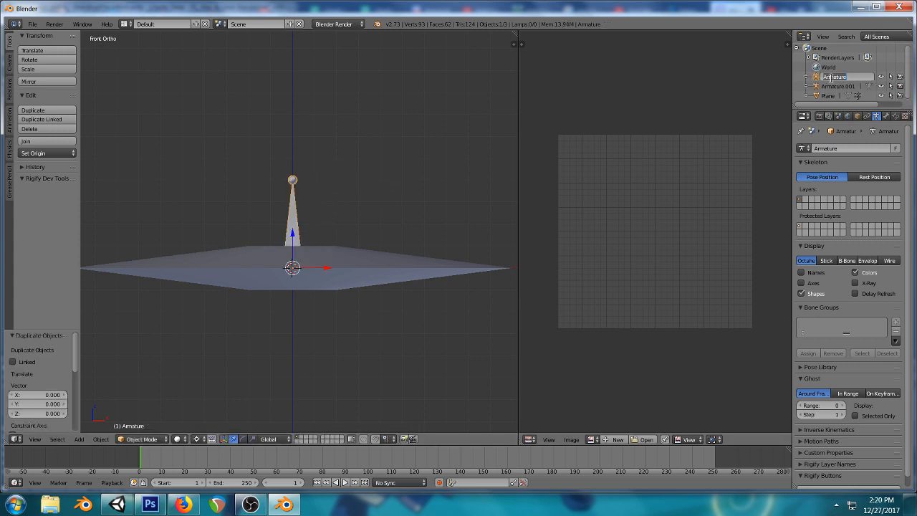
pyautogui.write('Inner')
pyautogui.press('Return')
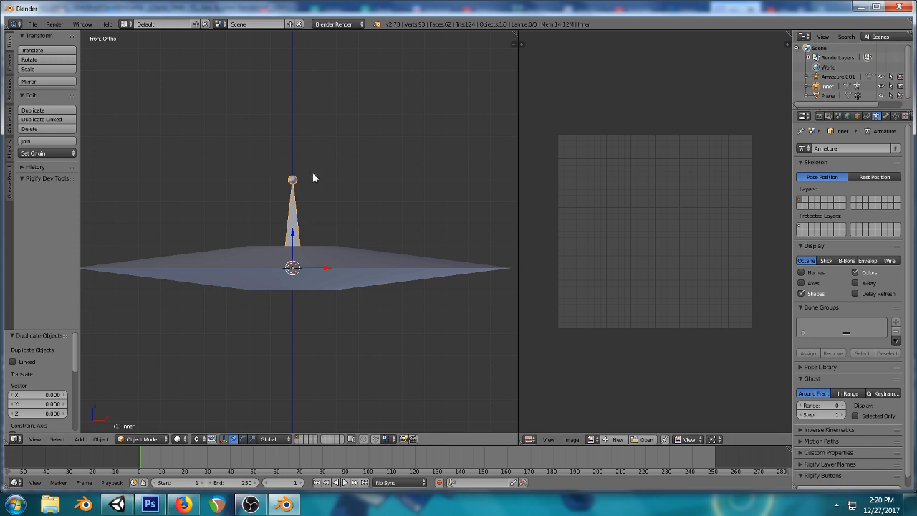
# - Undo the renaming of the original armature
pyautogui.scroll(1, 314, 175)
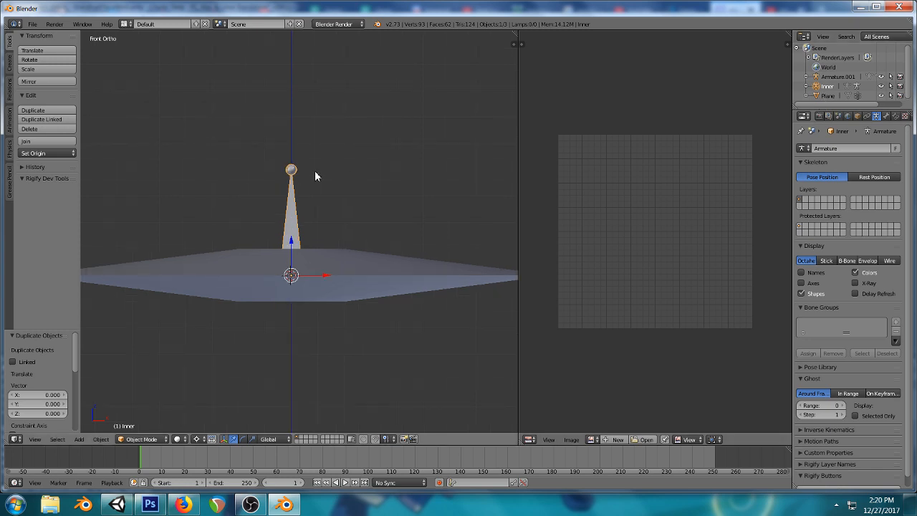
pyautogui.hotkey('ctrl', 'z')
pyautogui.hotkey('ctrl', 'z')
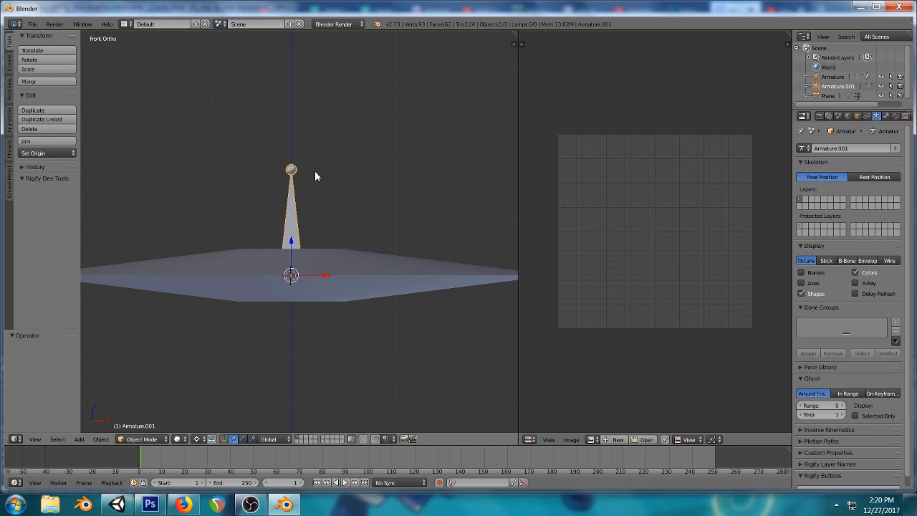
# - Switch to Unity, search the project for "air vfx" and place the AirHazardVFXWedgePrefab on the hall floor
pyautogui.click(117, 504)
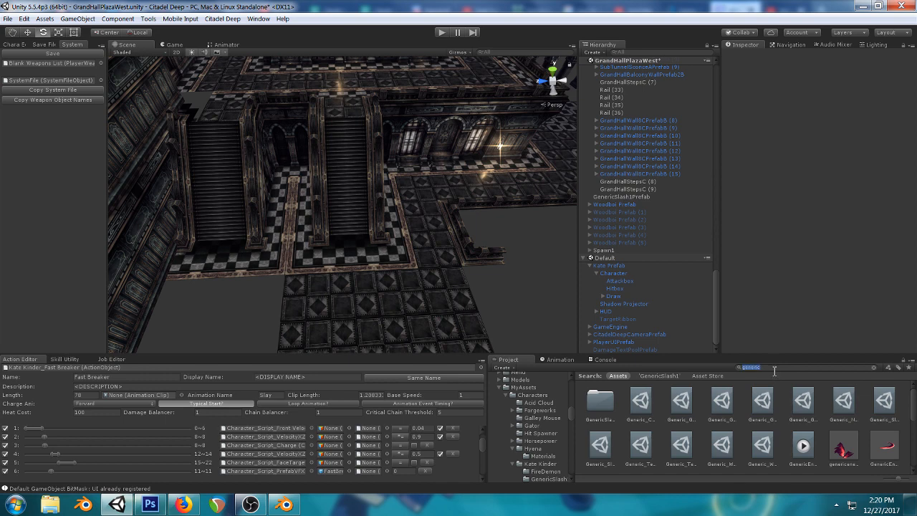
pyautogui.write('air vfx')
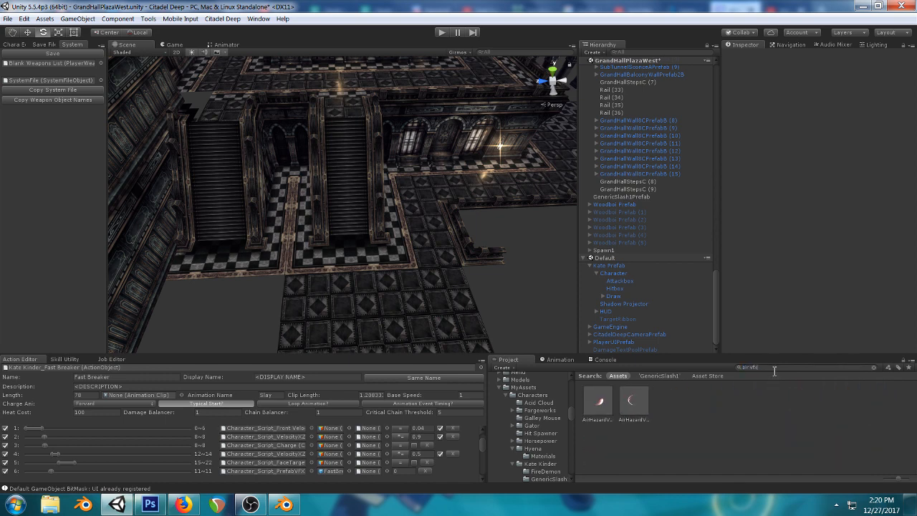
pyautogui.moveTo(595, 402); pyautogui.dragTo(394, 298)
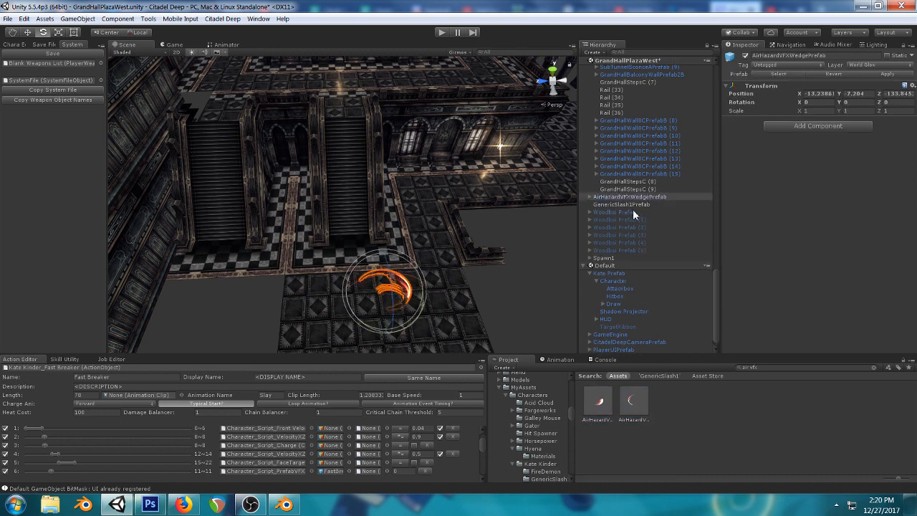
# - Expand the AirHazardVFXWedgePrefab hierarchy down to the armature and inspect its Circle mesh, Armature and Inner bone
pyautogui.click(588, 195)
pyautogui.click(596, 204)
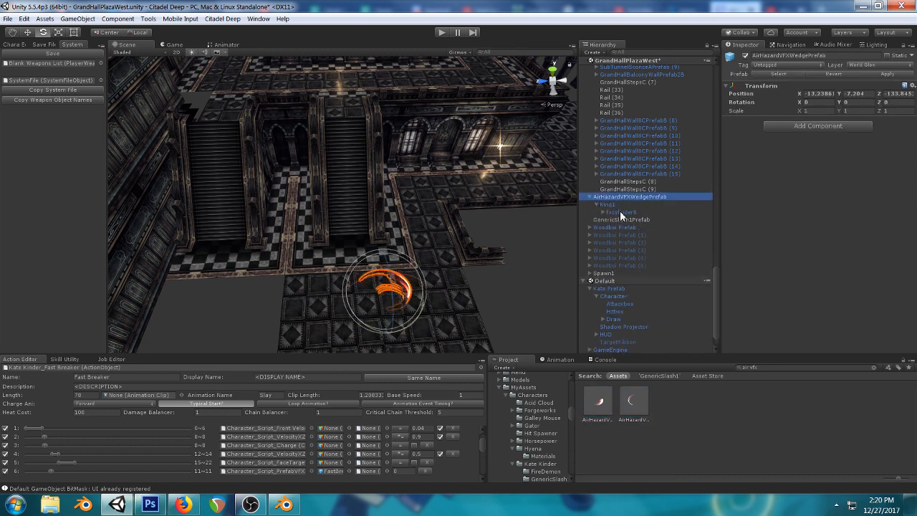
pyautogui.click(619, 213)
pyautogui.click(601, 212)
pyautogui.click(622, 228)
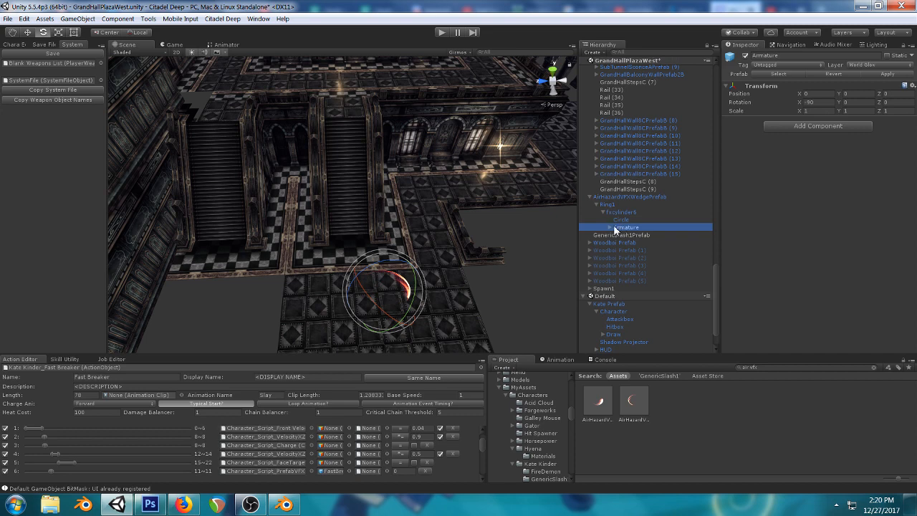
pyautogui.click(609, 226)
pyautogui.click(617, 221)
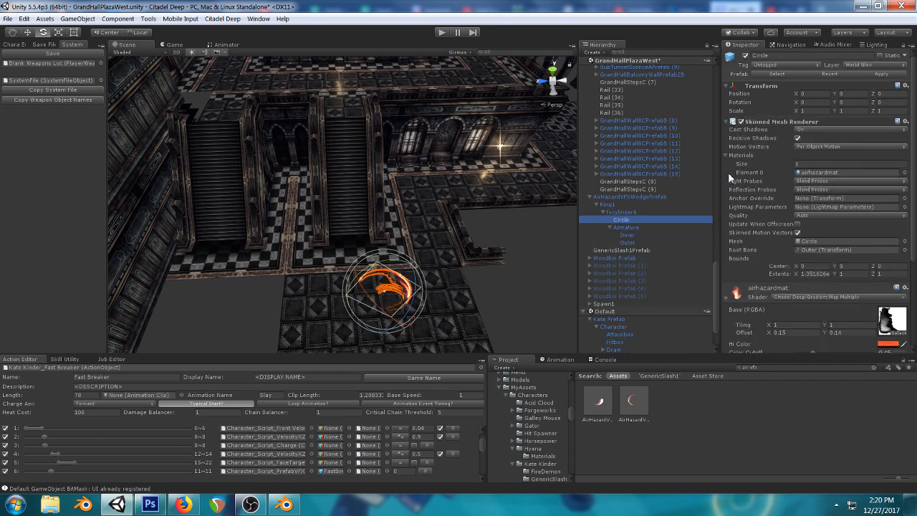
pyautogui.click(628, 234)
pyautogui.click(628, 227)
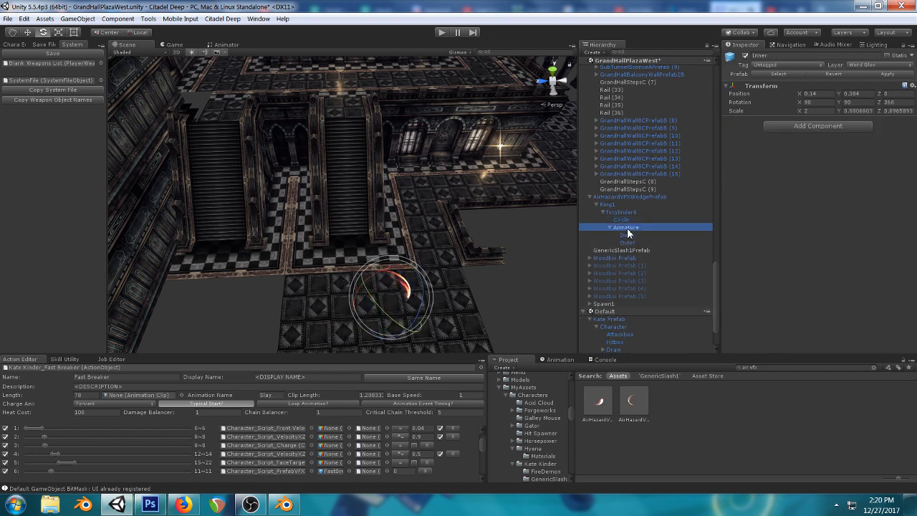
# - Open the source Blender file of the mesh used by Circle's Skinned Mesh Renderer
pyautogui.click(621, 220)
pyautogui.scroll(-4, 835, 160)
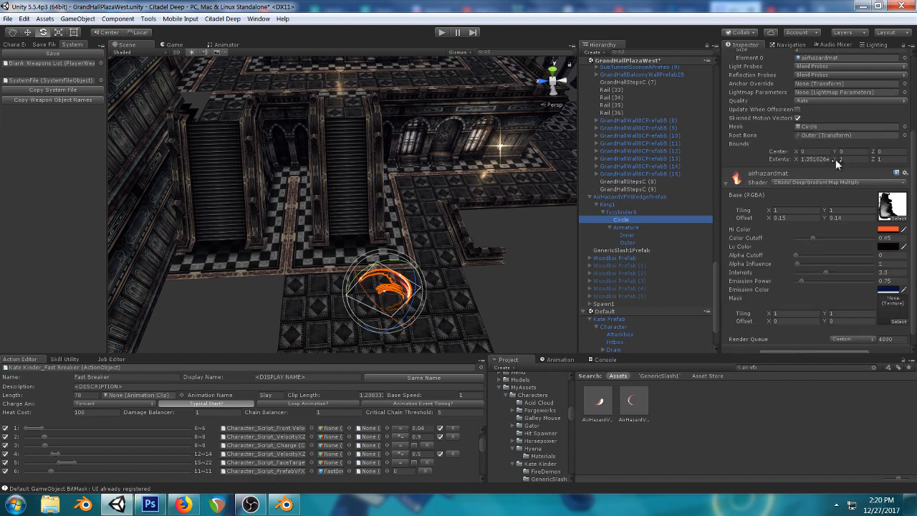
pyautogui.scroll(5, 835, 162)
pyautogui.click(809, 200)
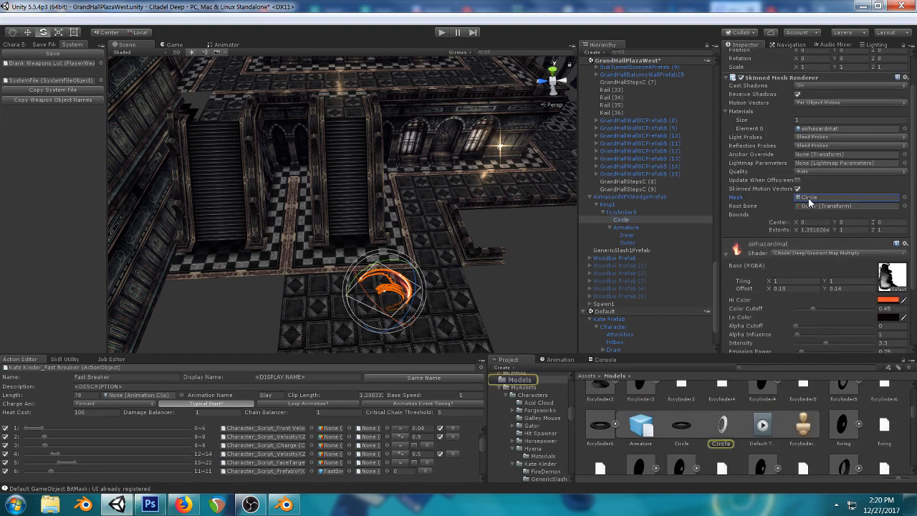
pyautogui.doubleClick(809, 202)
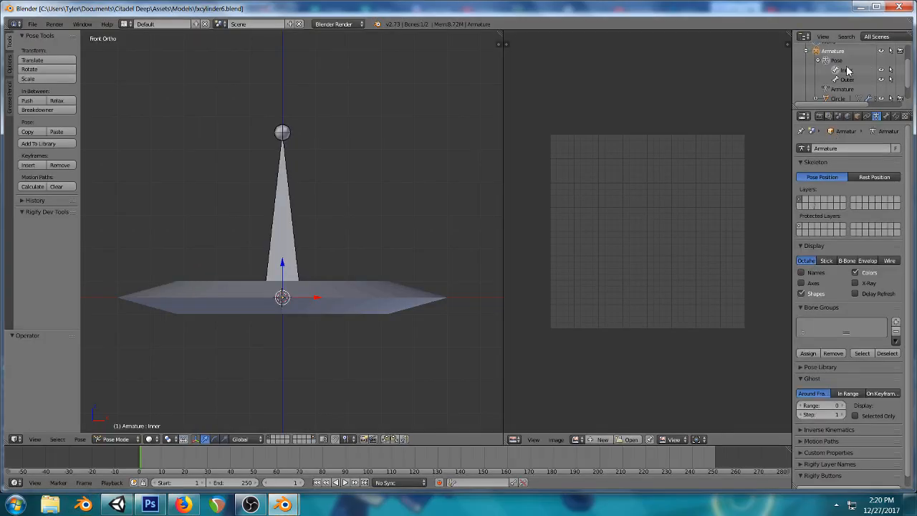
# - Examine the Inner and Outer bones of the fxcylinder6 armature in Edit and Pose Mode, and close the file without saving
pyautogui.click(819, 61)
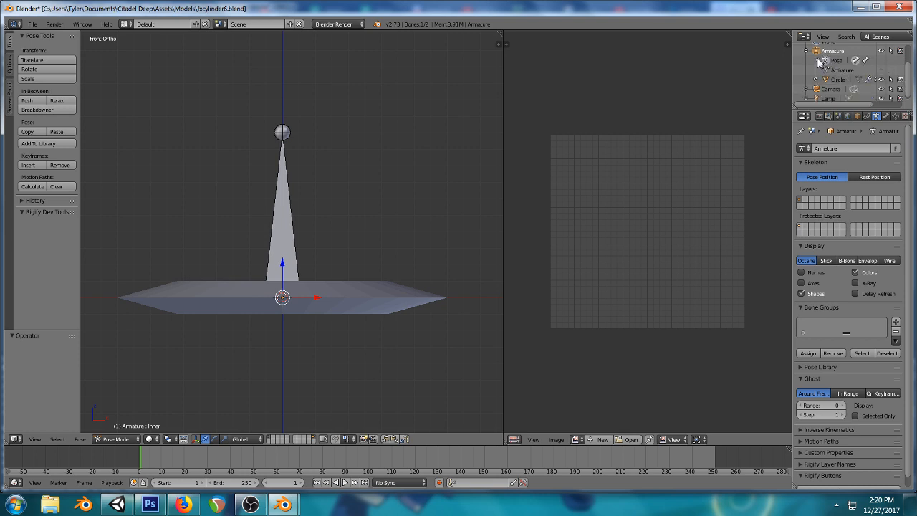
pyautogui.click(818, 61)
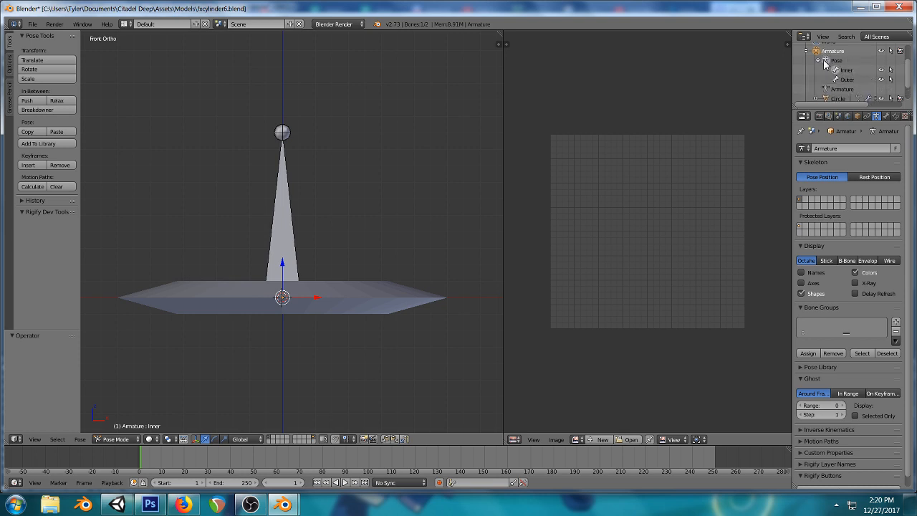
pyautogui.hotkey('ctrl', 'Tab')
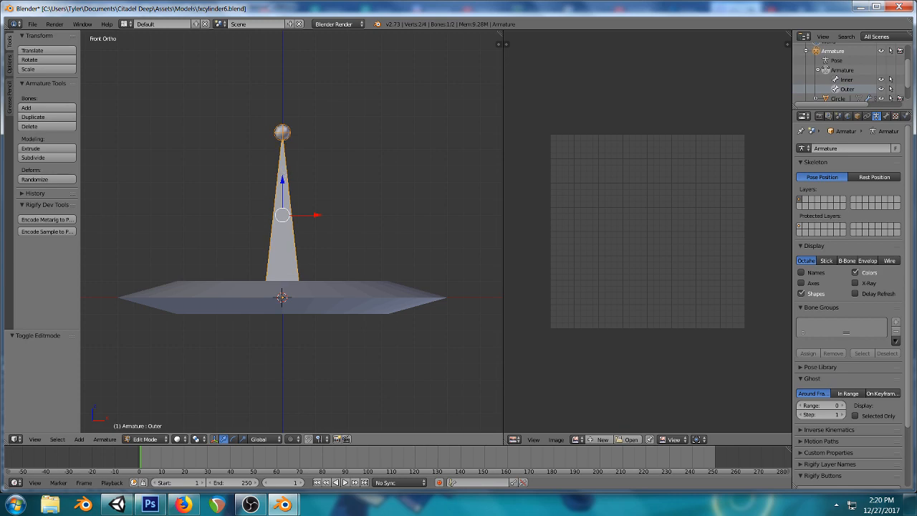
pyautogui.hotkey('ctrl', 'Tab')
pyautogui.moveTo(283, 165); pyautogui.dragTo(285, 192, button='middle')
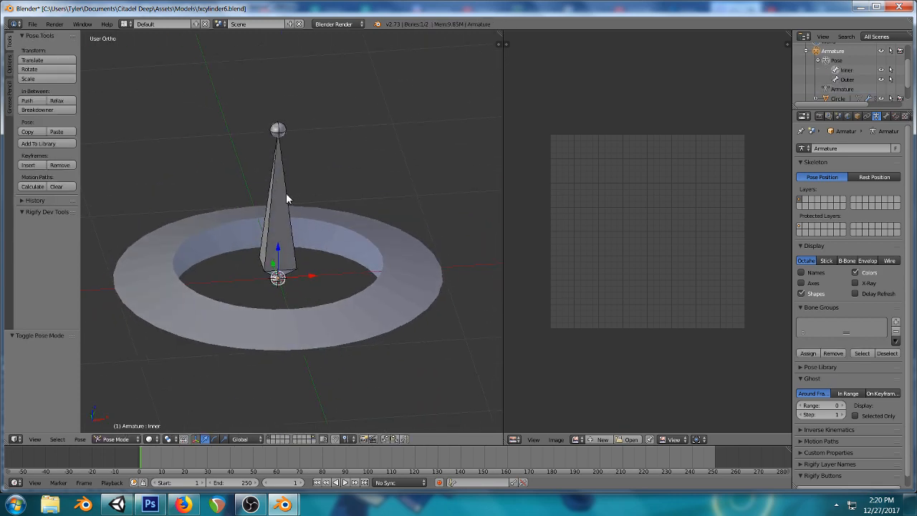
pyautogui.click(898, 7)
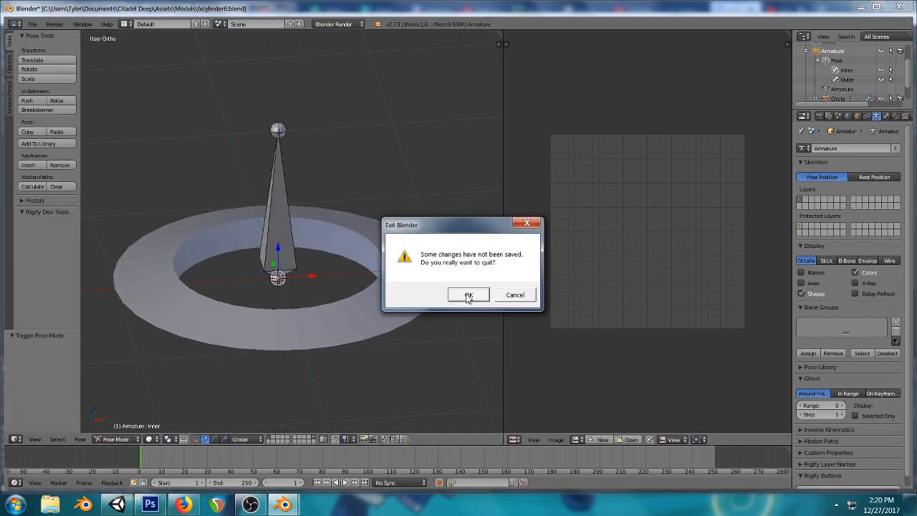
pyautogui.click(467, 295)
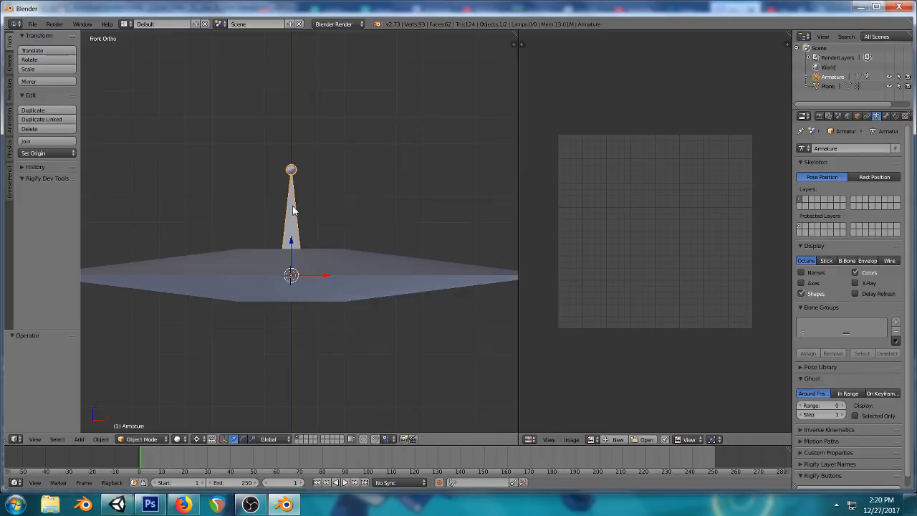
# - Delete the armature from the ring scene in Object Mode
pyautogui.press('Tab')
pyautogui.press('Tab')
pyautogui.press('x')
pyautogui.click(394, 206)
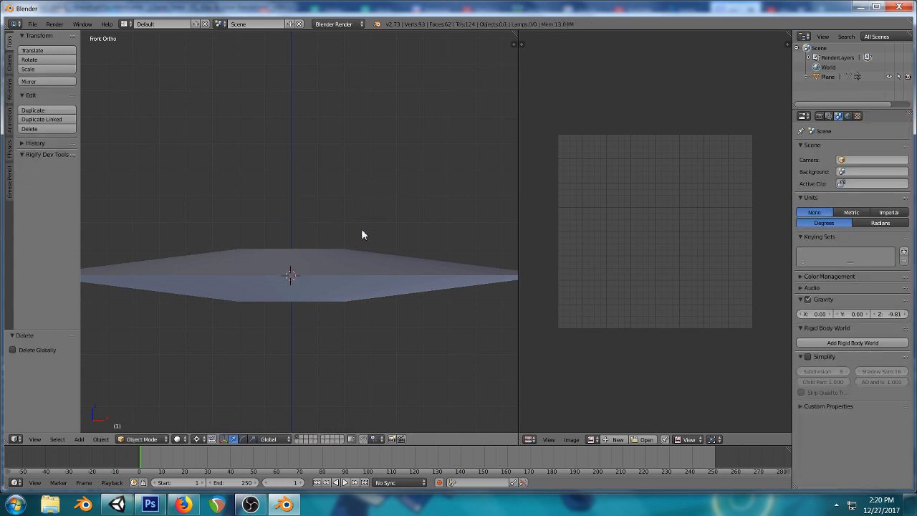
# - Snap the 3D cursor to the scene center and add a single-bone armature there
pyautogui.hotkey('shift', 'a')
pyautogui.press('Escape')
pyautogui.hotkey('shift', 's')
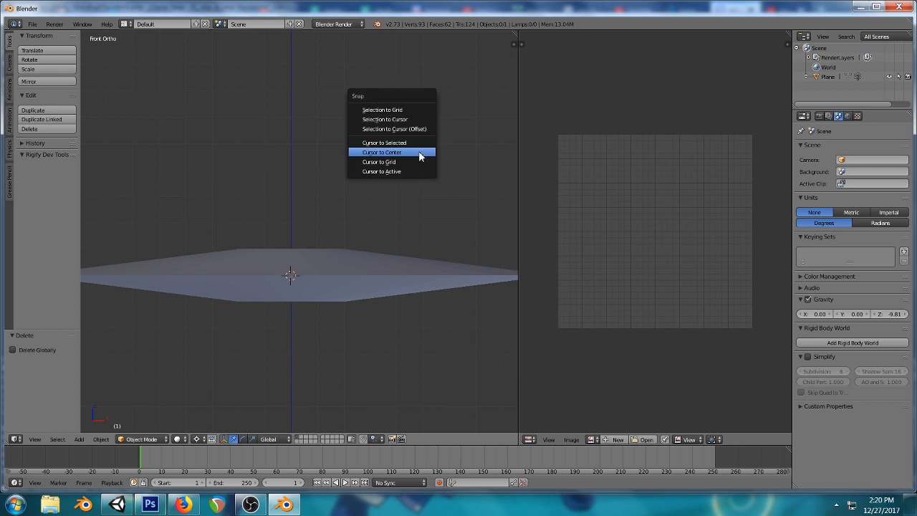
pyautogui.click(414, 153)
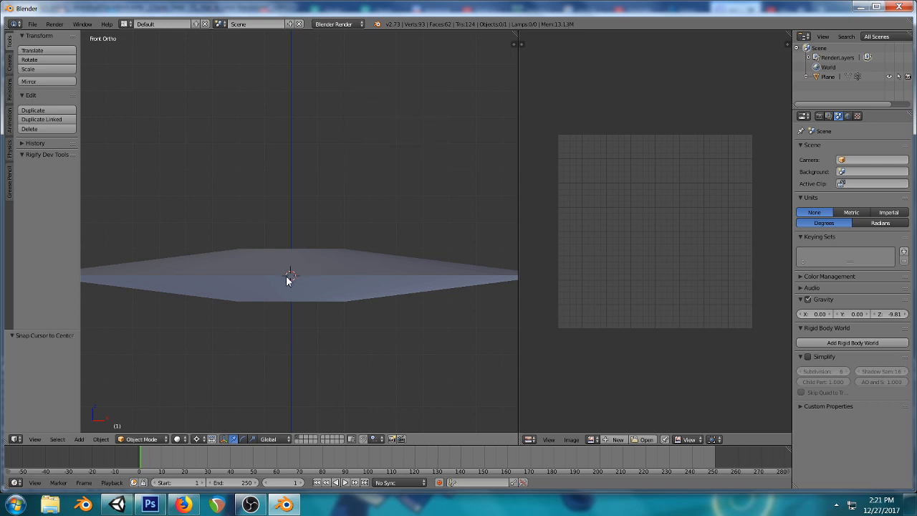
pyautogui.hotkey('shift', 'a')
pyautogui.moveTo(339, 218)
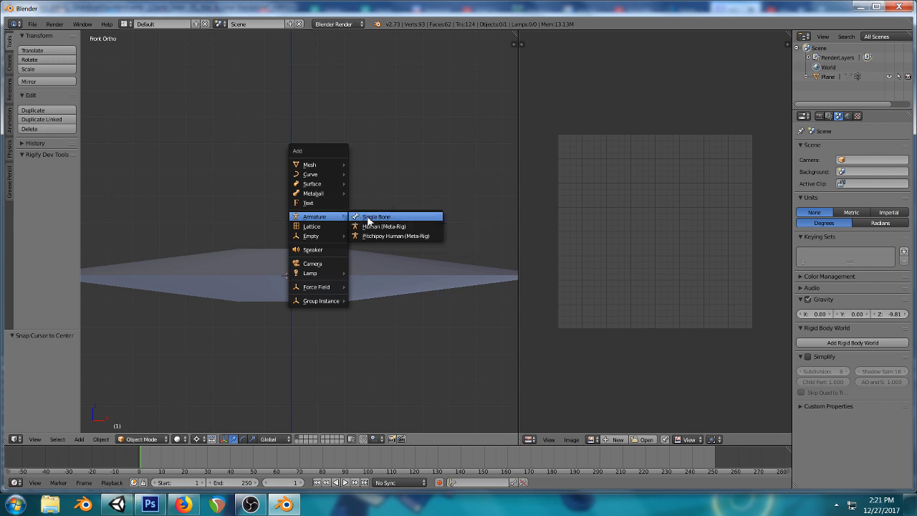
pyautogui.click(367, 216)
pyautogui.scroll(-3, 368, 216)
pyautogui.scroll(2, 320, 168)
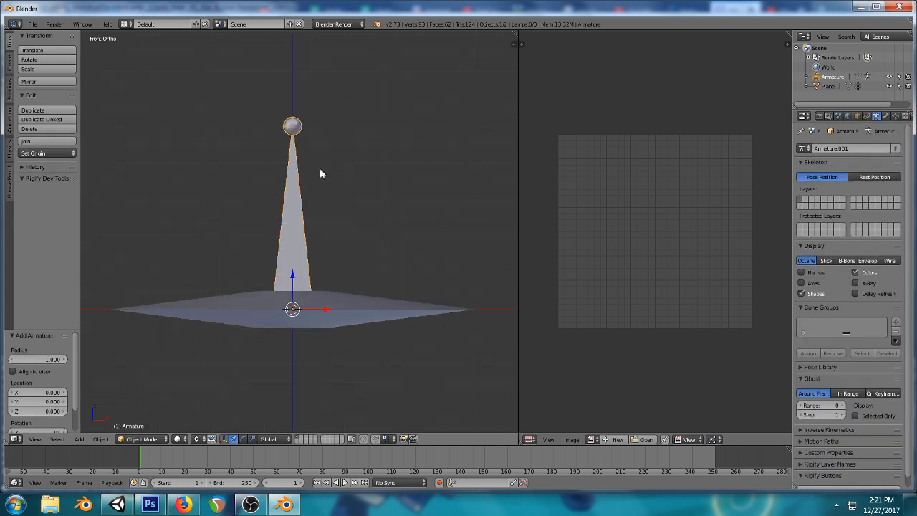
# - Shorten the bone in Edit Mode by lowering its tip 0.6 along Z
pyautogui.press('Tab')
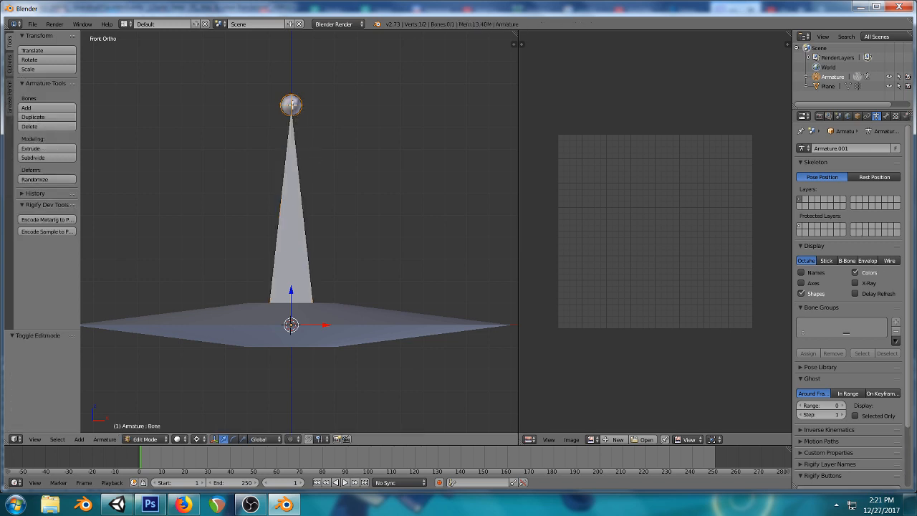
pyautogui.press('g')
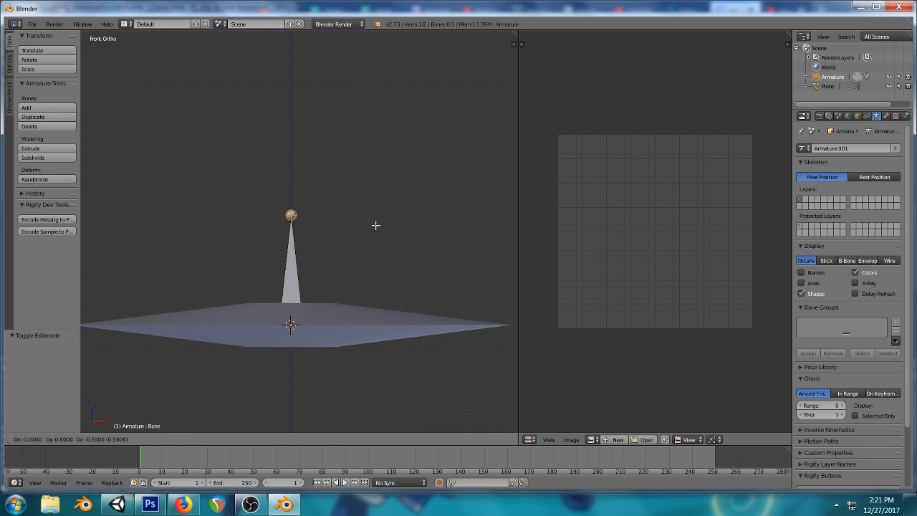
pyautogui.click(376, 250)
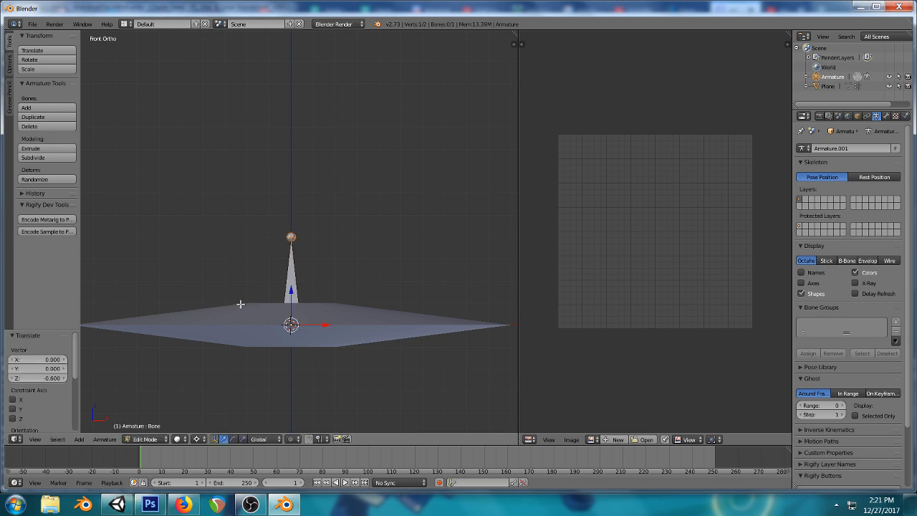
# - Duplicate the whole bone in place at its original position
pyautogui.rightClick(291, 271)
pyautogui.hotkey('shift', 'd')
pyautogui.press('Escape')
# - Expand the armature's bone list and rename the original bone Inner and its duplicate Outer
pyautogui.click(806, 76)
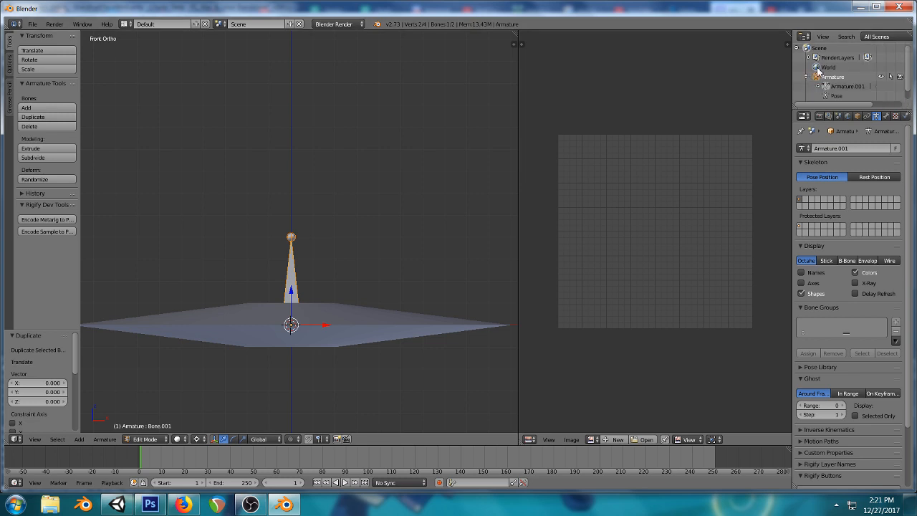
pyautogui.scroll(-1, 850, 79)
pyautogui.click(817, 76)
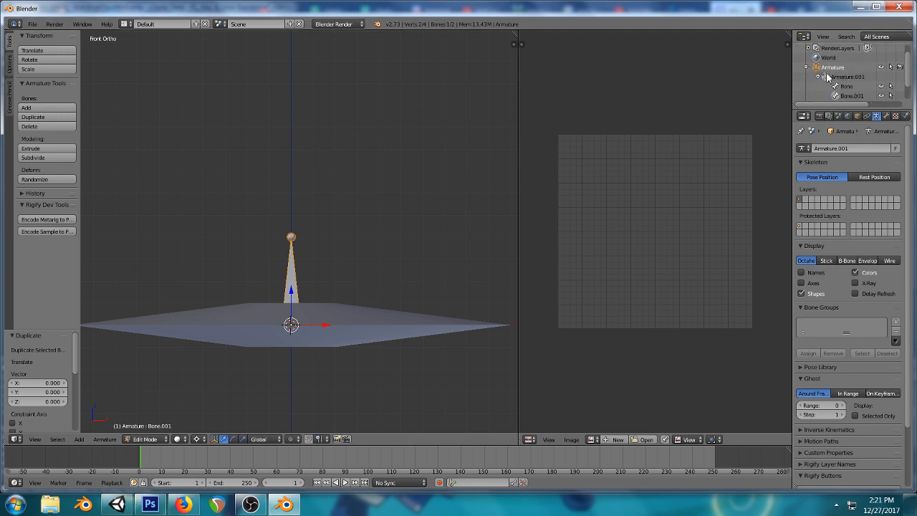
pyautogui.doubleClick(847, 86)
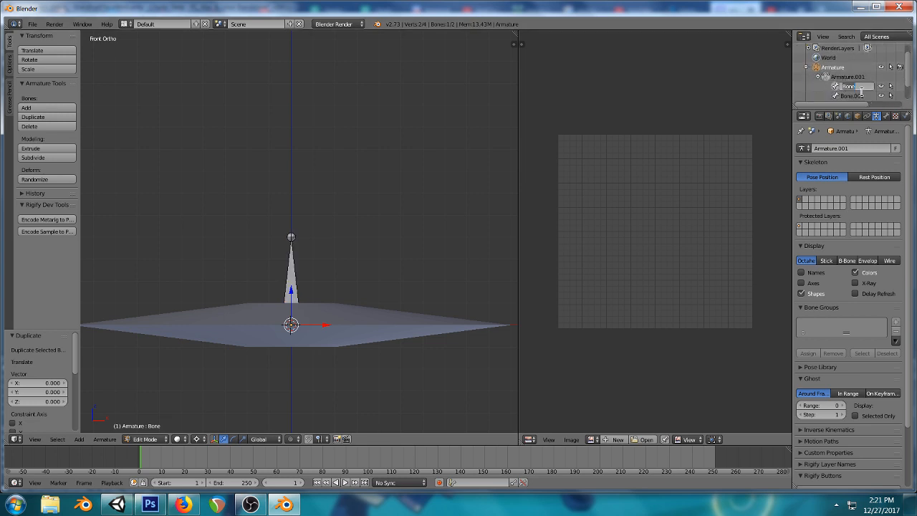
pyautogui.write('hi')
pyautogui.write('r')
pyautogui.press('Return')
pyautogui.doubleClick(847, 95)
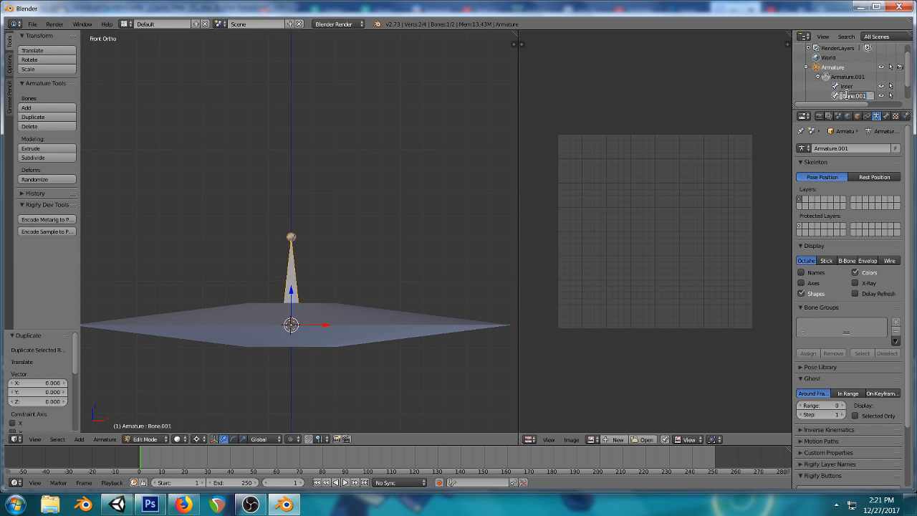
pyautogui.write('Outer')
pyautogui.press('Return')
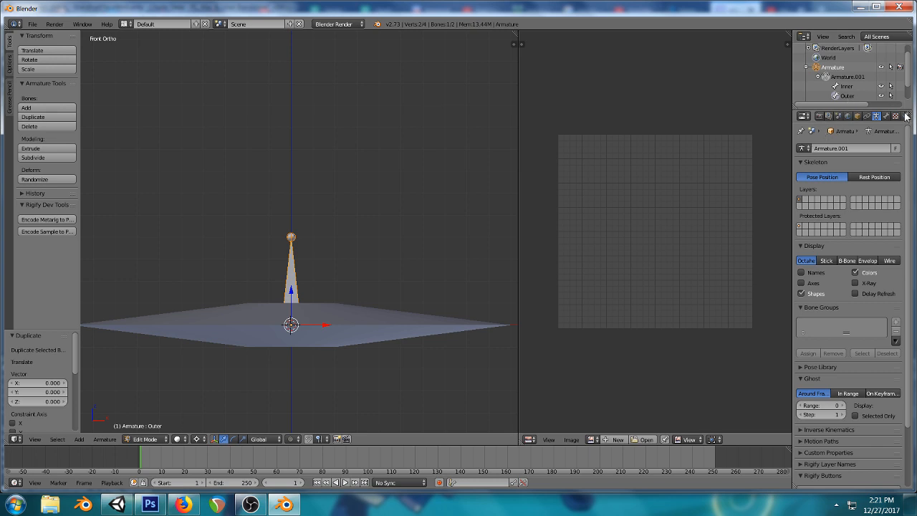
# - Display the bone properties and examine the overlapping Inner and Outer bones in solid and wireframe shading
pyautogui.click(886, 116)
pyautogui.rightClick(291, 265)
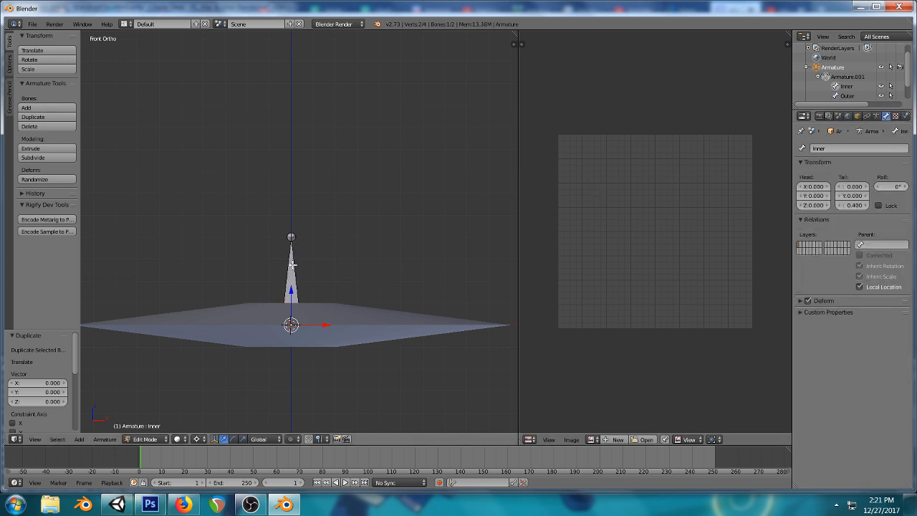
pyautogui.rightClick(292, 264)
pyautogui.moveTo(325, 206); pyautogui.dragTo(323, 245, button='middle')
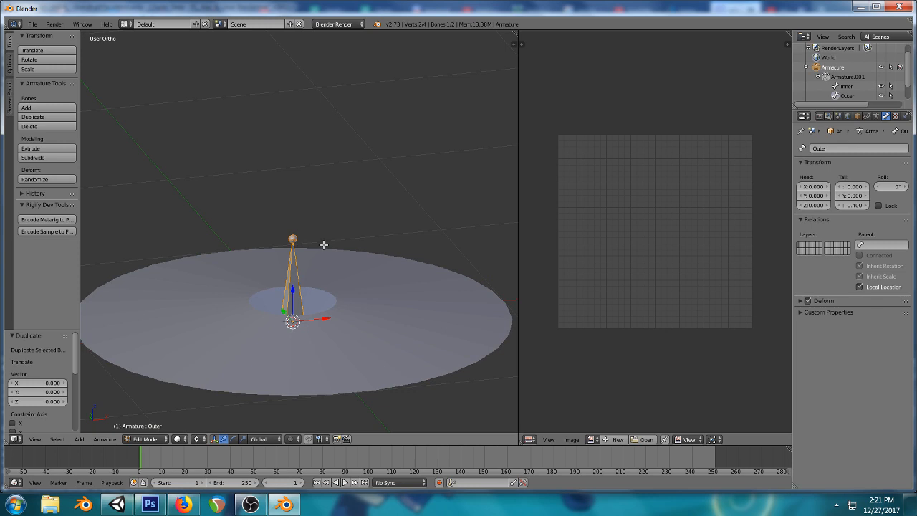
pyautogui.rightClick(298, 277)
pyautogui.rightClick(297, 276)
pyautogui.rightClick(296, 276)
pyautogui.press('z')
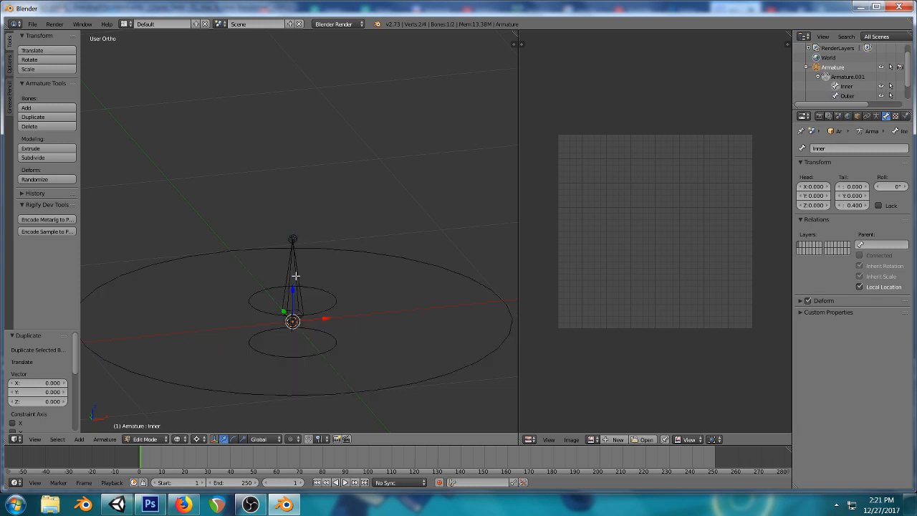
pyautogui.press('a')
pyautogui.press('a')
pyautogui.press('a')
pyautogui.rightClick(298, 237)
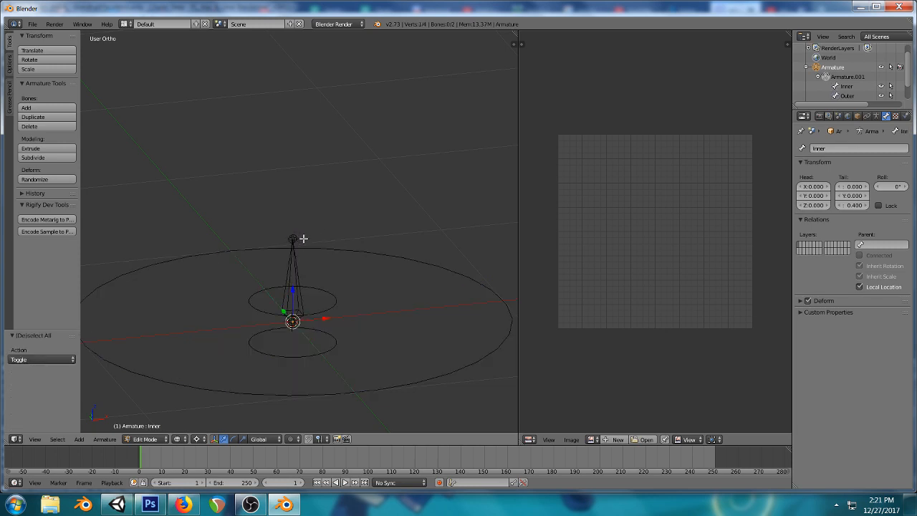
pyautogui.press('a')
pyautogui.press('a')
pyautogui.press('Tab')
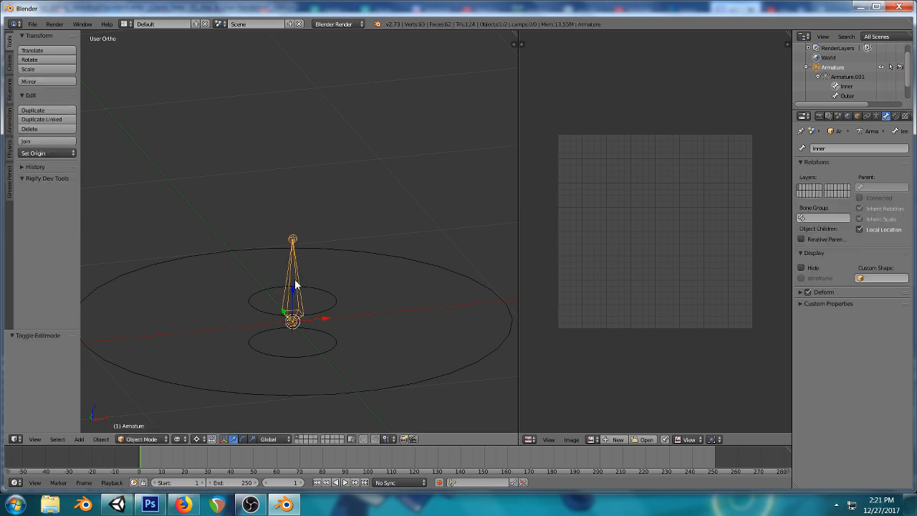
pyautogui.press('z')
pyautogui.press('Tab')
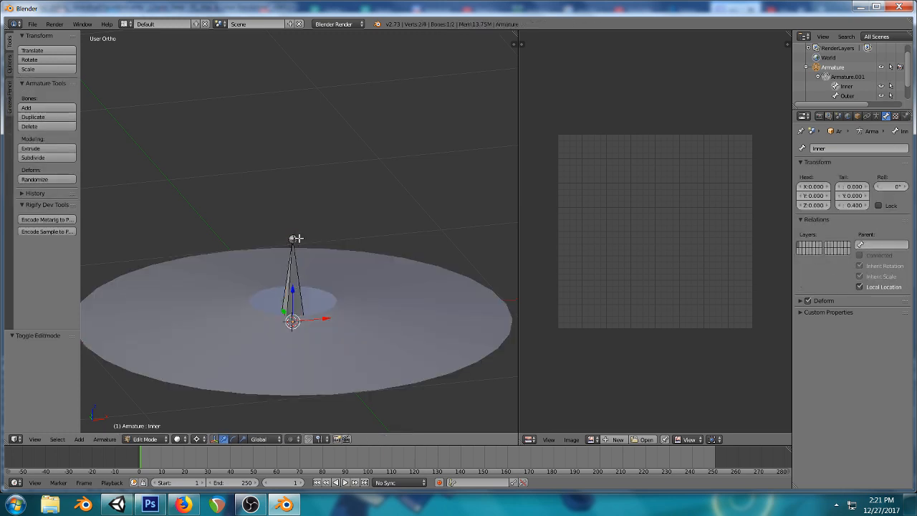
# - Rotate the Inner bone 180° in front view so it points straight down through the ring
pyautogui.rightClick(294, 239)
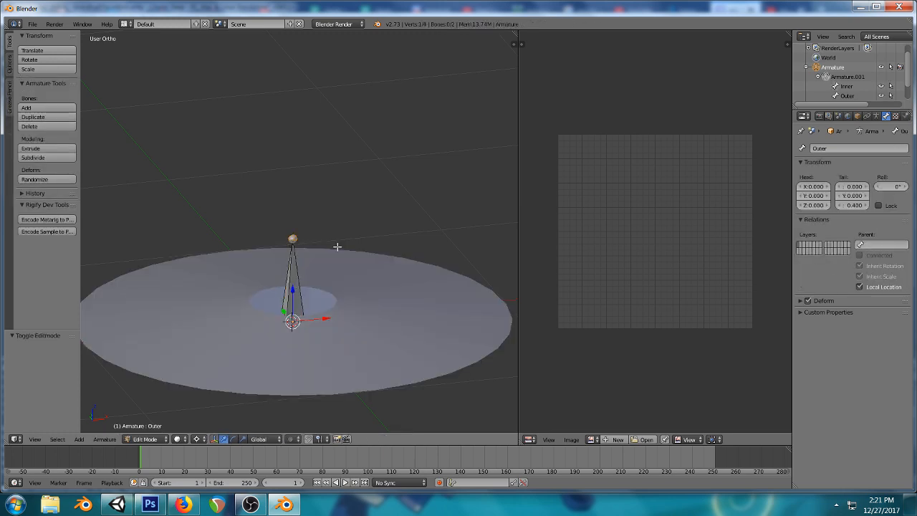
pyautogui.rightClick(296, 273)
pyautogui.press('r')
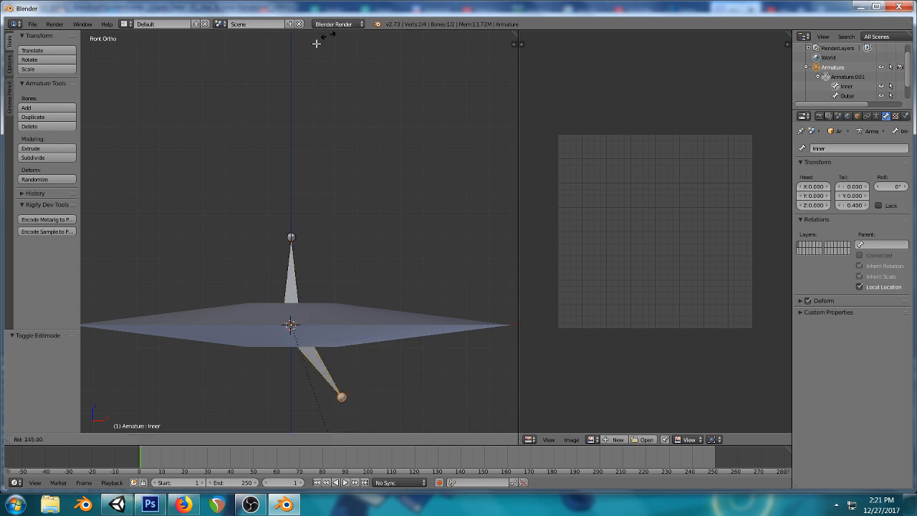
pyautogui.press('Return')
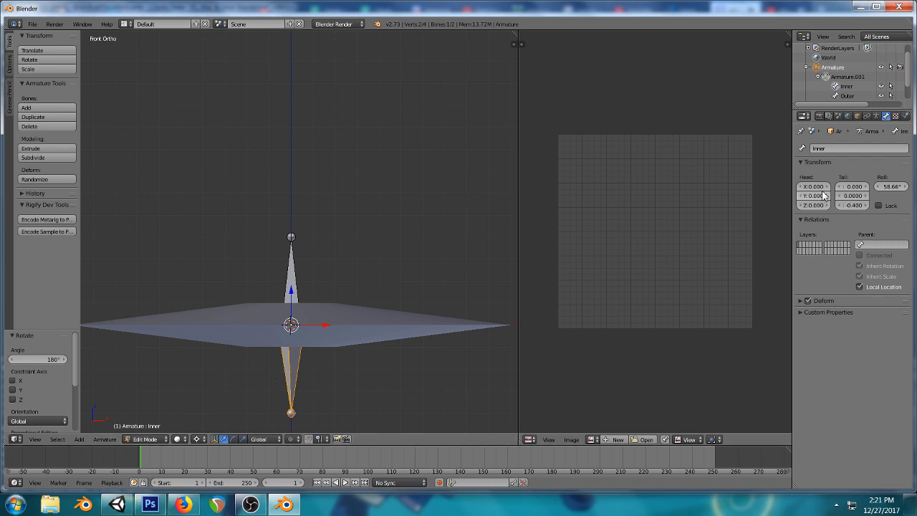
# - Set the Inner bone's roll to 0° and deselect all bones
pyautogui.moveTo(891, 186); pyautogui.dragTo(856, 186)
pyautogui.click(887, 188)
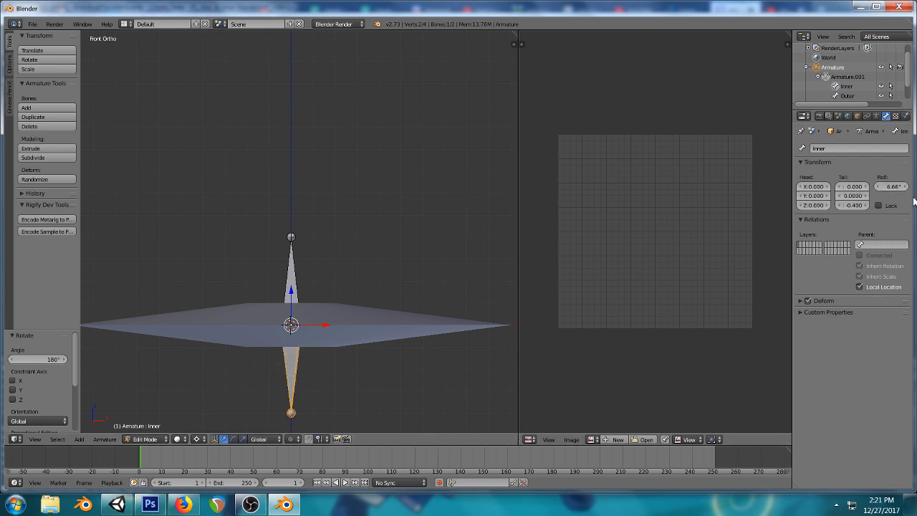
pyautogui.write('0')
pyautogui.press('Return')
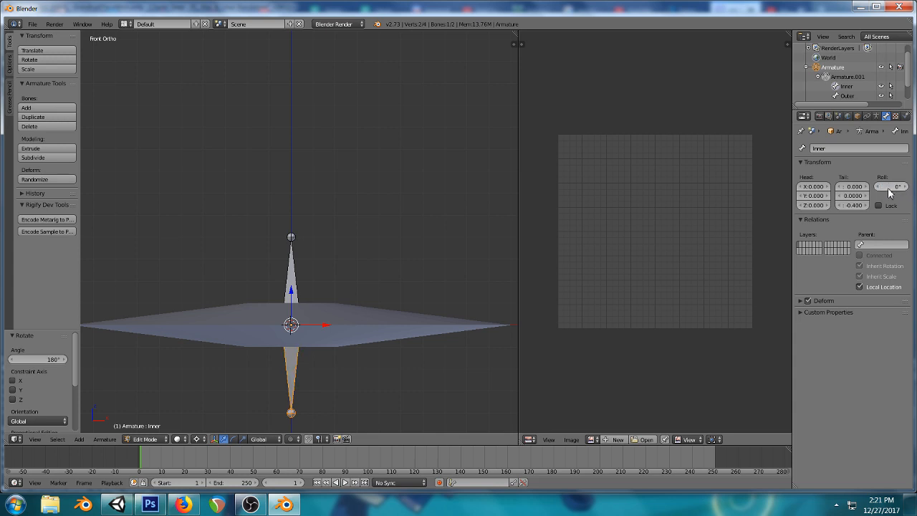
pyautogui.press('a')
pyautogui.moveTo(331, 253); pyautogui.dragTo(302, 248, button='middle')
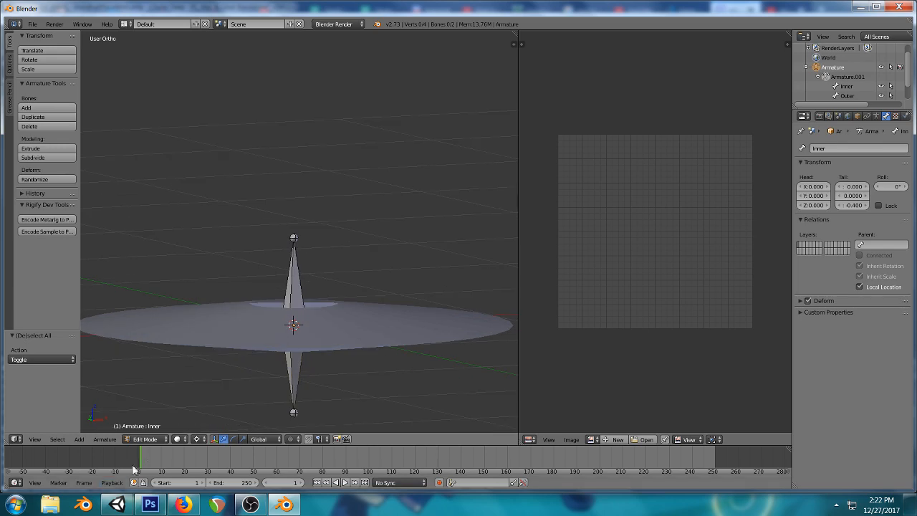
# - Switch to Unity and frame the Inner bone of the AirHazardVFXWedgePrefab armature in the Scene view
pyautogui.click(117, 504)
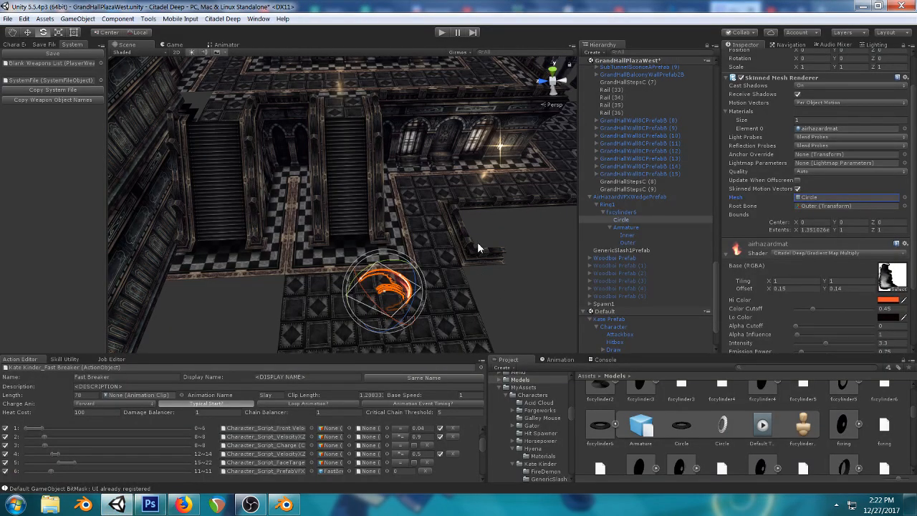
pyautogui.scroll(2, 477, 242)
pyautogui.scroll(2, 395, 272)
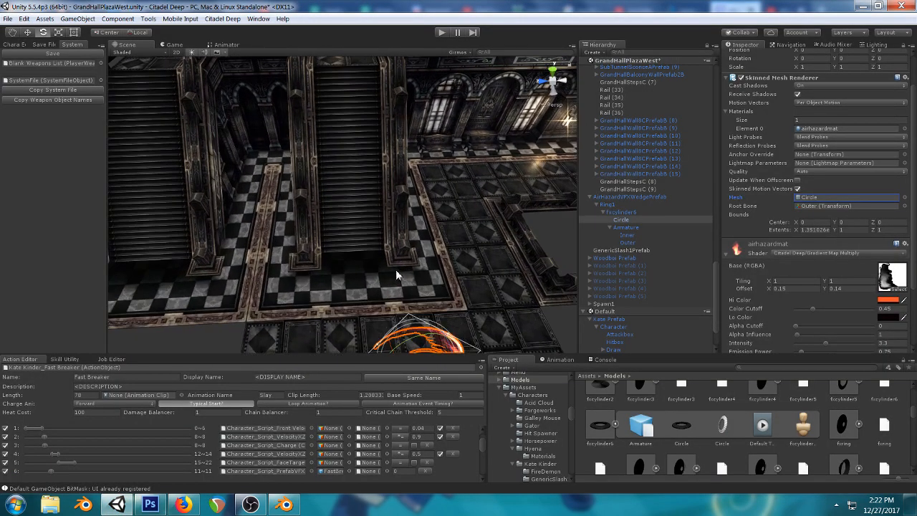
pyautogui.scroll(2, 487, 215)
pyautogui.moveTo(295, 221); pyautogui.dragTo(383, 191, button='right')
pyautogui.scroll(-2, 381, 189)
pyautogui.moveTo(372, 182); pyautogui.dragTo(353, 171, button='middle')
pyautogui.click(628, 229)
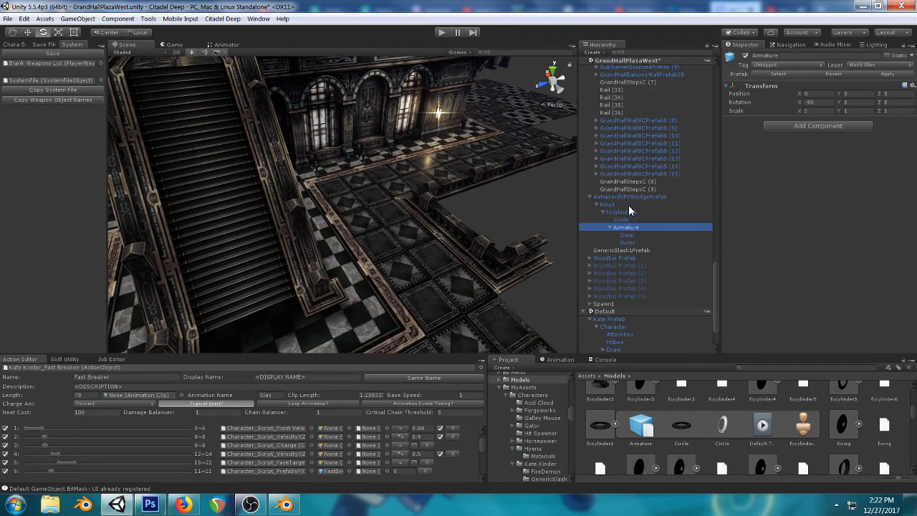
pyautogui.click(627, 236)
pyautogui.press('f')
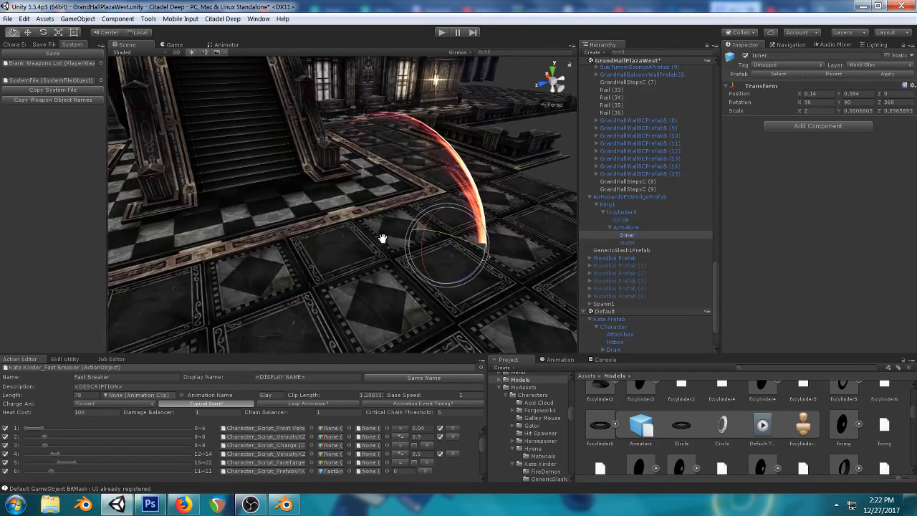
# - Activate the Move tool on the Inner bone and examine its axis handles relative to the slash arc
pyautogui.click(29, 35)
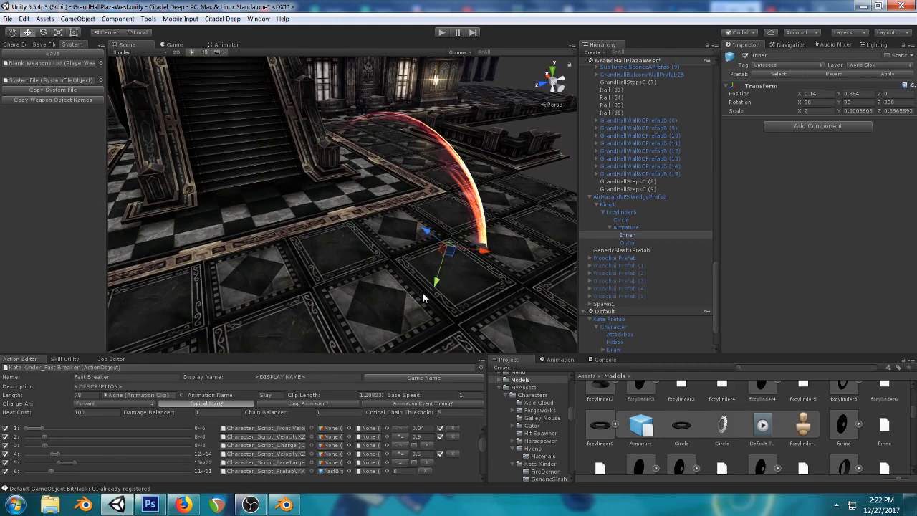
pyautogui.click(285, 504)
pyautogui.click(116, 504)
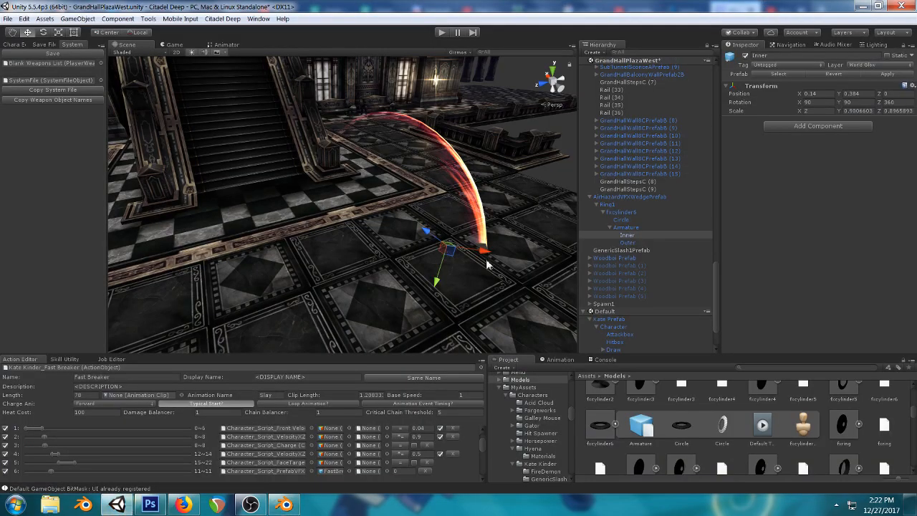
pyautogui.moveTo(487, 262); pyautogui.dragTo(393, 202, button='right')
pyautogui.moveTo(326, 244); pyautogui.dragTo(292, 195)
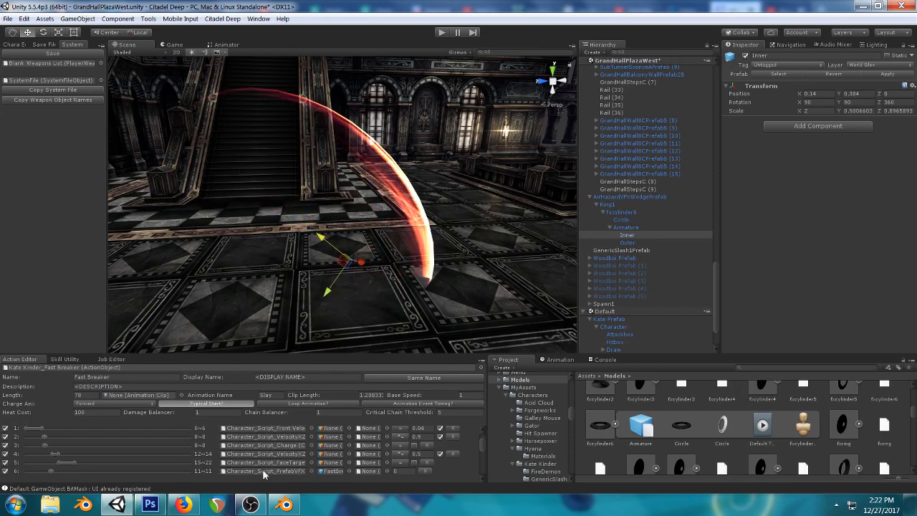
# - Switch back to Blender, return the armature to Object Mode in front view and select the ring mesh
pyautogui.click(285, 505)
pyautogui.rightClick(293, 256)
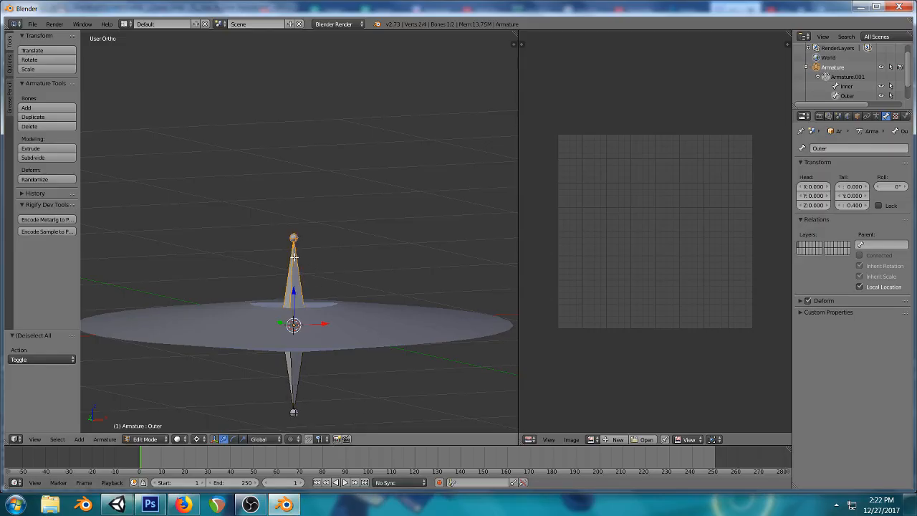
pyautogui.press('KP_1')
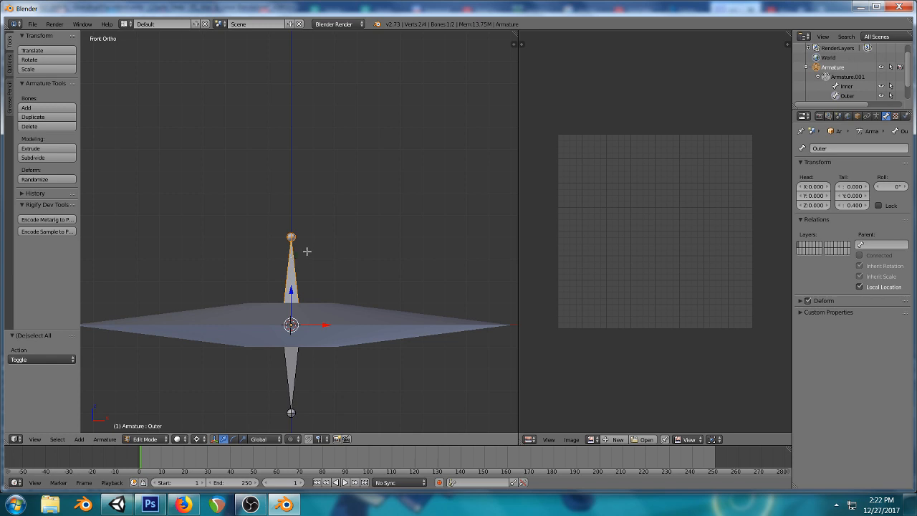
pyautogui.press('Tab')
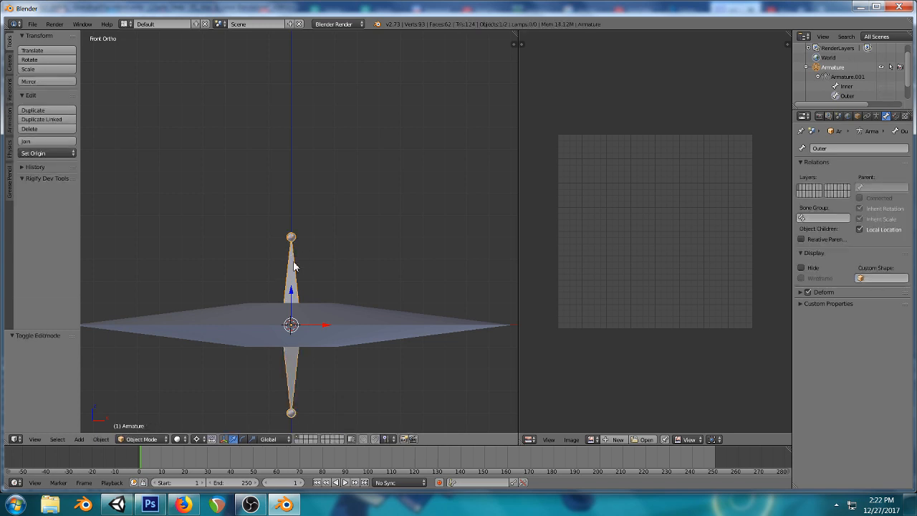
pyautogui.rightClick(390, 338)
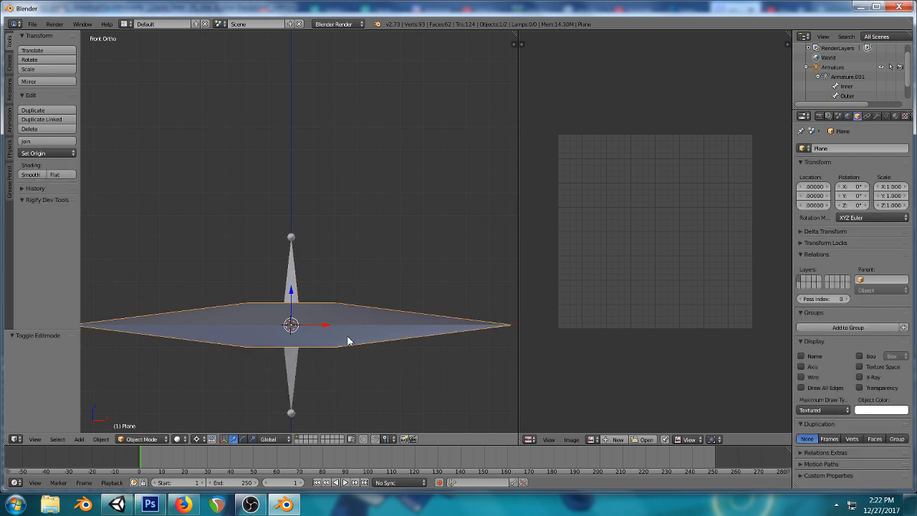
# - Parent the ring mesh to the armature using Armature Deform With Automatic Weights
pyautogui.keyDown('shift'); pyautogui.rightClick(293, 272); pyautogui.keyUp('shift')
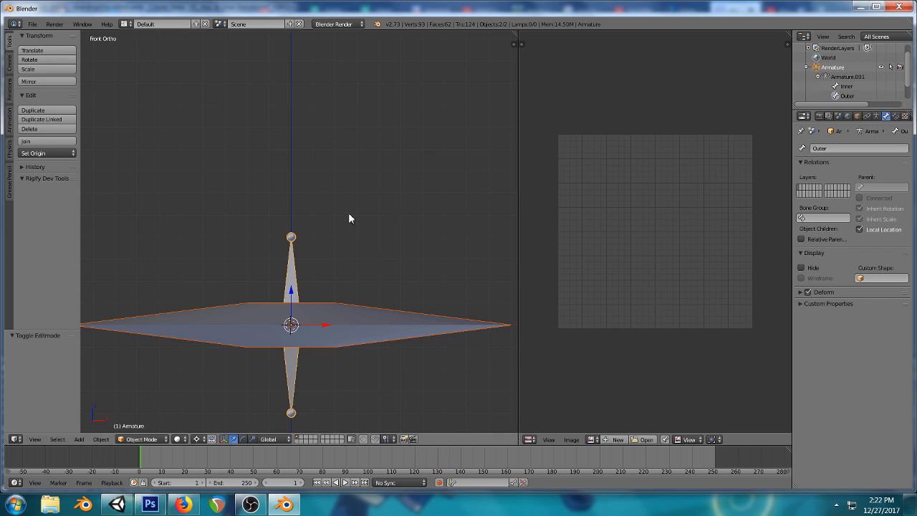
pyautogui.hotkey('ctrl', 'p')
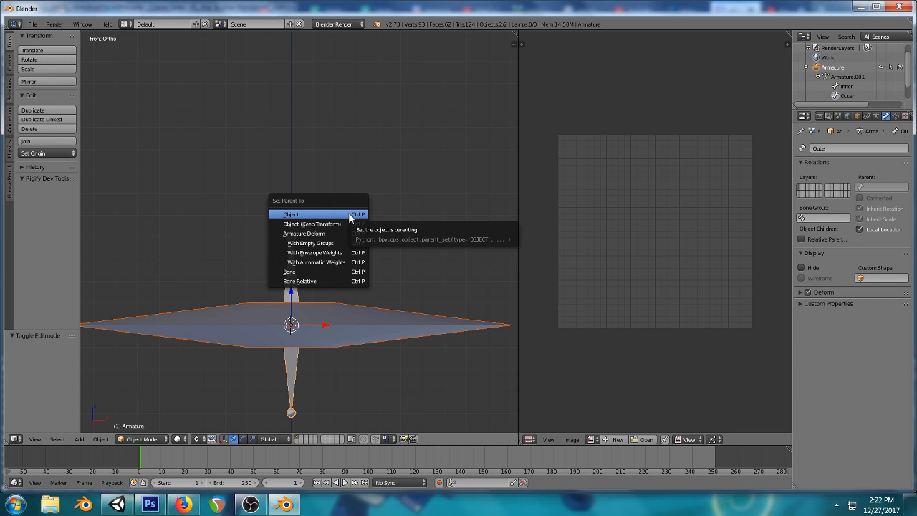
pyautogui.click(336, 262)
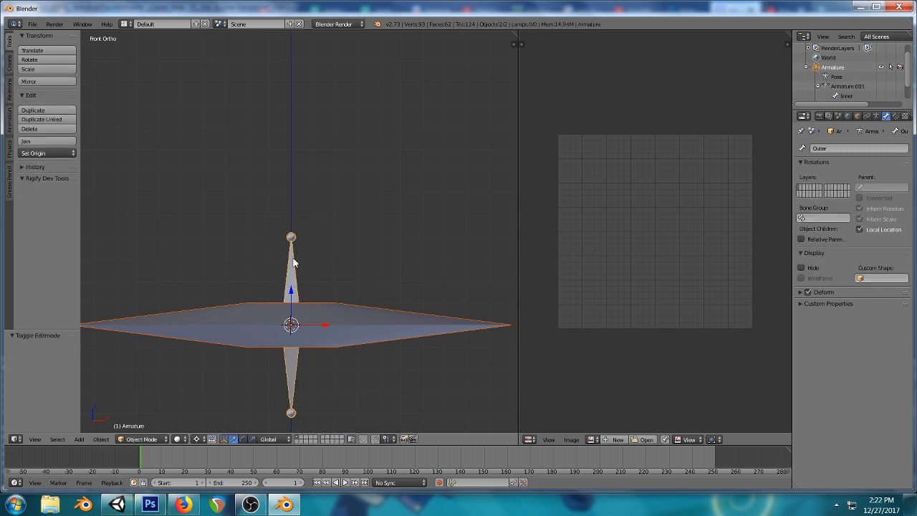
# - Put the armature in Pose Mode and test the ring's deformation by temporarily moving the Outer bone
pyautogui.rightClick(294, 263)
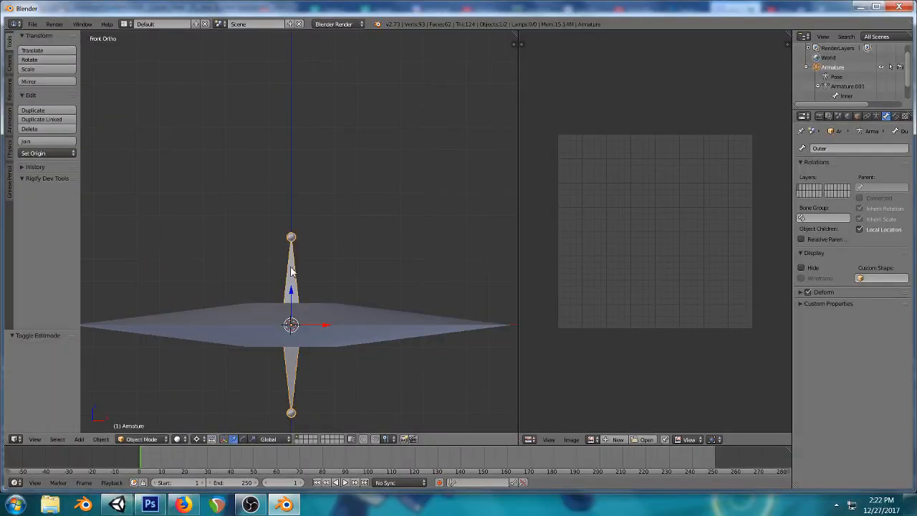
pyautogui.hotkey('ctrl', 'Tab')
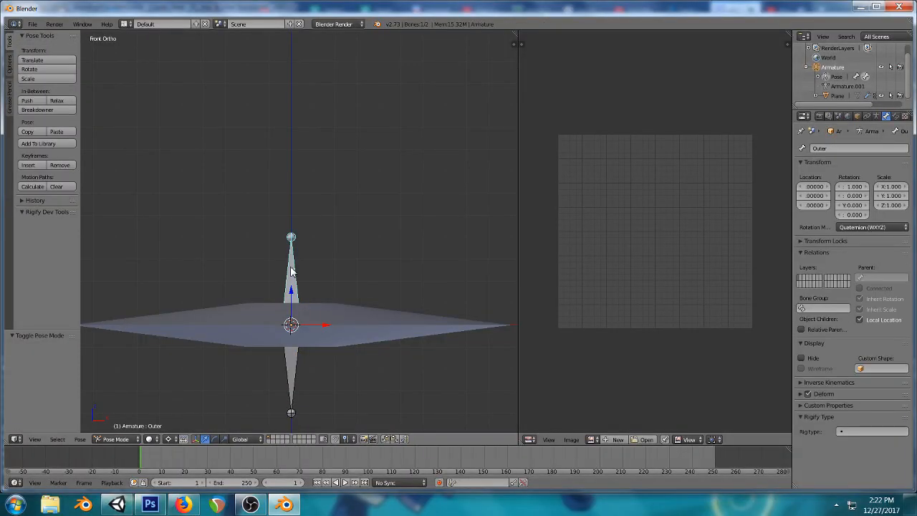
pyautogui.press('g')
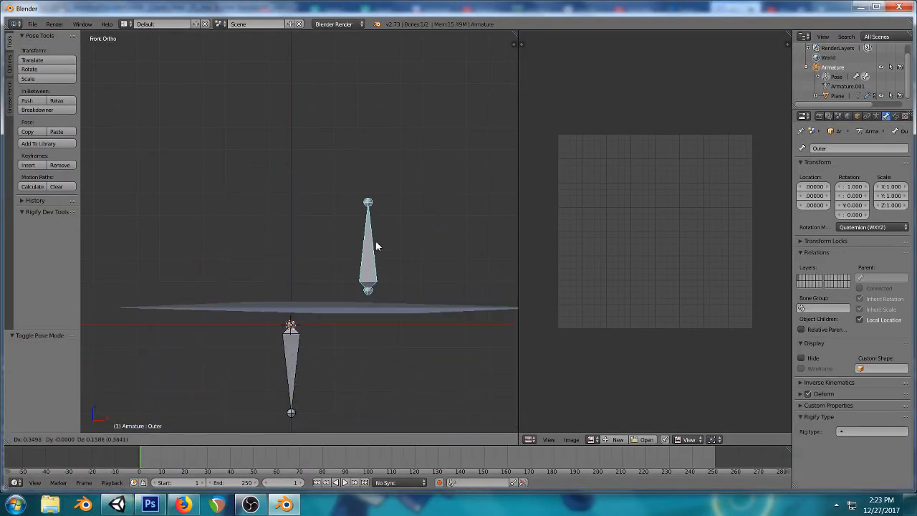
pyautogui.press('Escape')
# - Switch the armature to Edit Mode and undo several recent bone edits and selection changes
pyautogui.press('Tab')
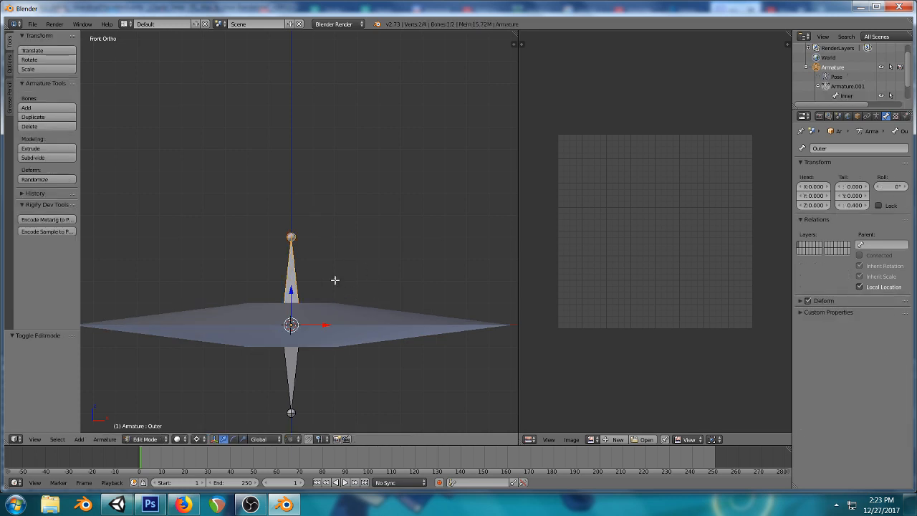
pyautogui.hotkey('ctrl', 'z')
pyautogui.hotkey('ctrl', 'z')
pyautogui.hotkey('ctrl', 'z')
pyautogui.hotkey('ctrl', 'z')
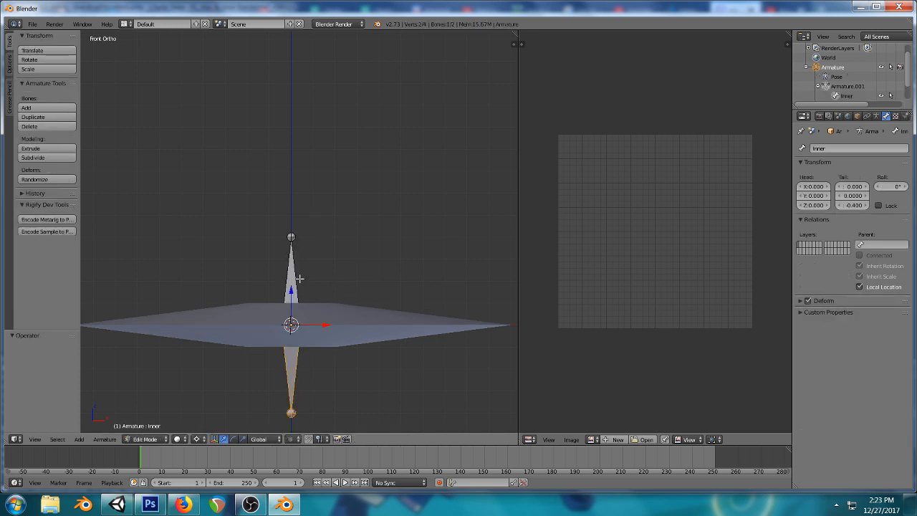
pyautogui.hotkey('ctrl', 'z')
pyautogui.hotkey('ctrl', 'z')
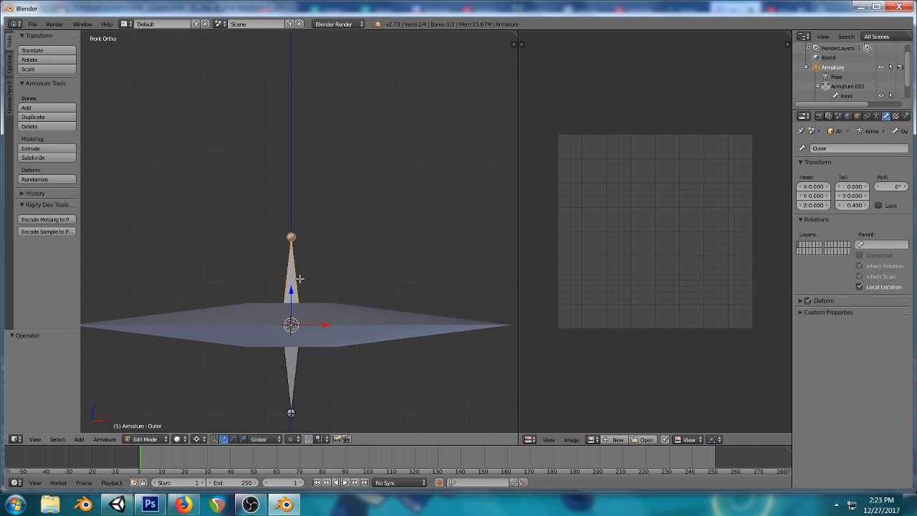
# - Return the armature from Pose Mode to Object Mode and test that moving it carries the ring mesh along
pyautogui.hotkey('ctrl', 'Tab')
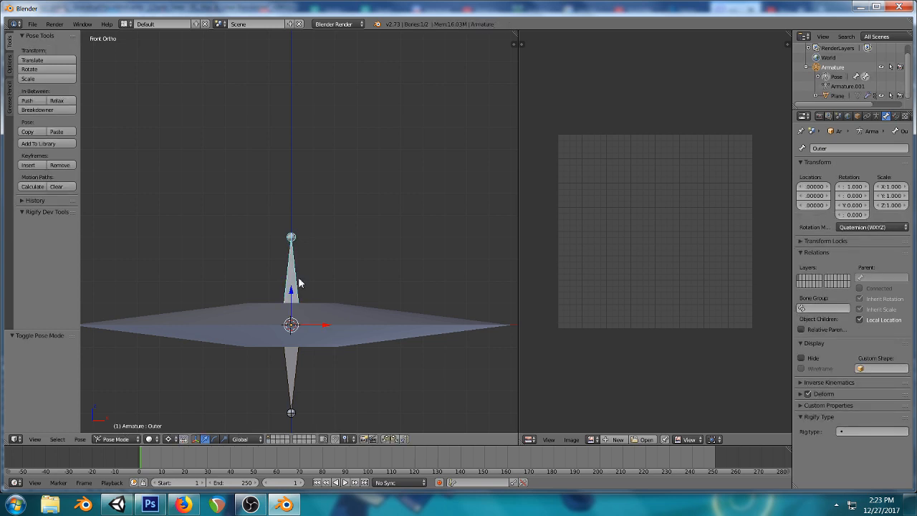
pyautogui.click(114, 438)
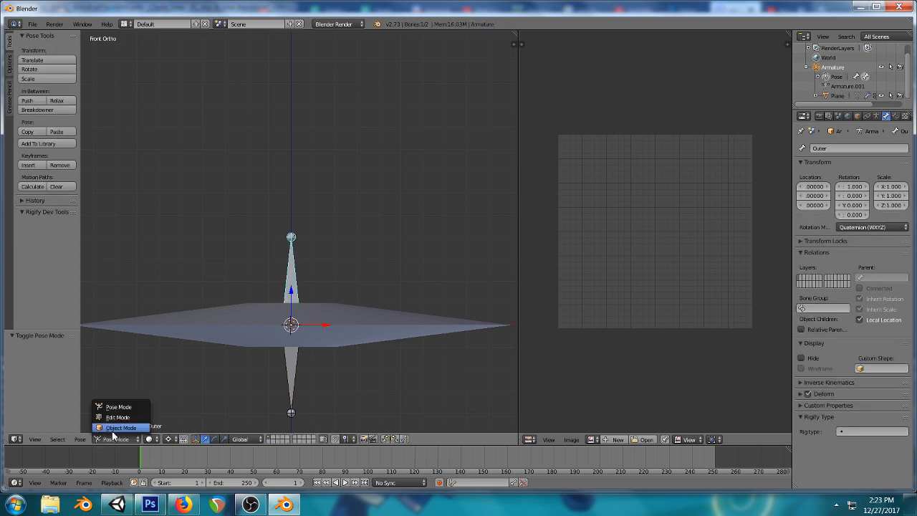
pyautogui.click(119, 428)
pyautogui.press('g')
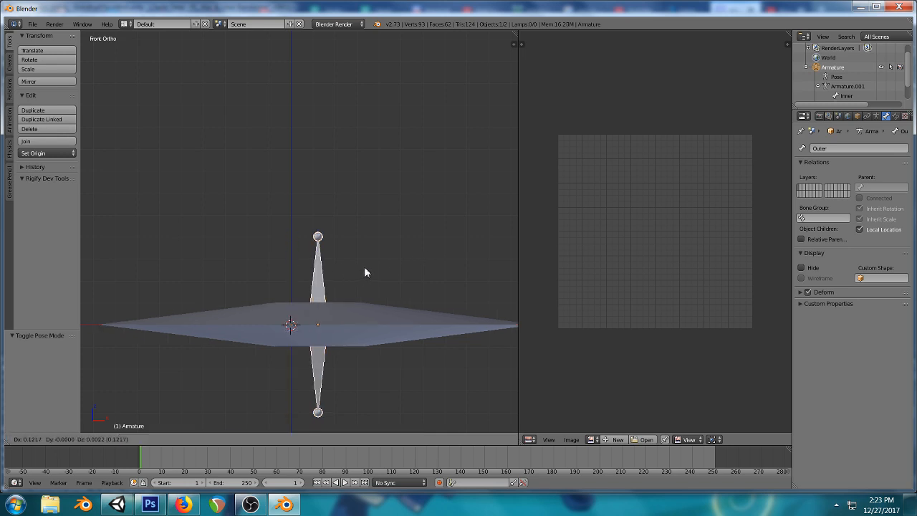
pyautogui.press('Escape')
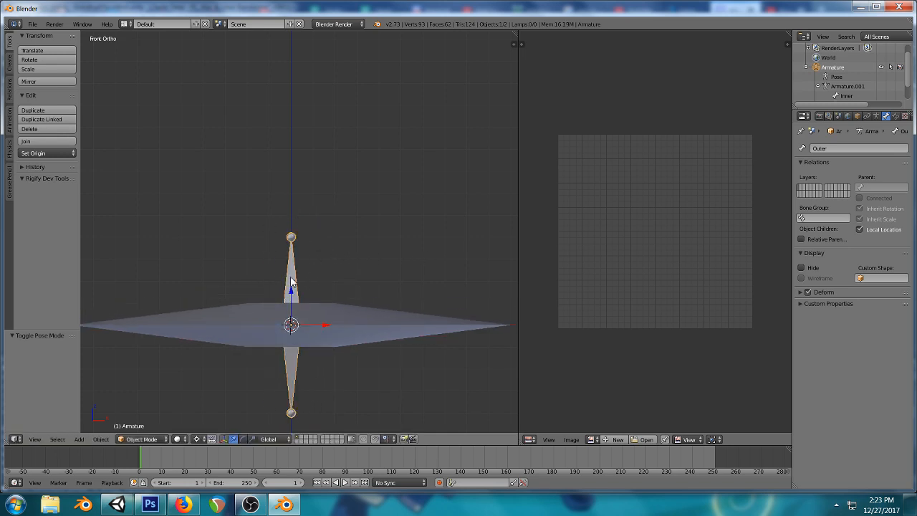
# - Cycle the armature through Pose, Edit and Object Modes, ending in Edit Mode with the Outer bone selected
pyautogui.hotkey('ctrl', 'Tab')
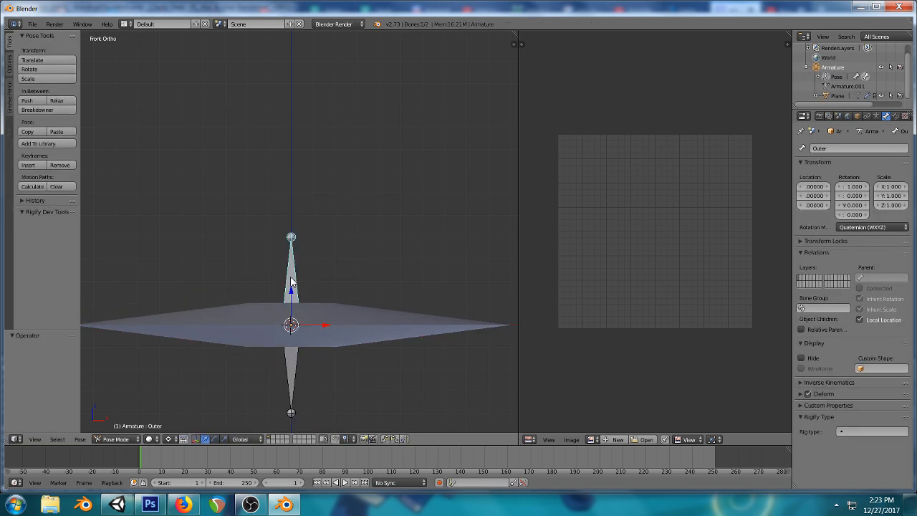
pyautogui.press('Tab')
pyautogui.hotkey('ctrl', 'Tab')
pyautogui.rightClick(349, 321)
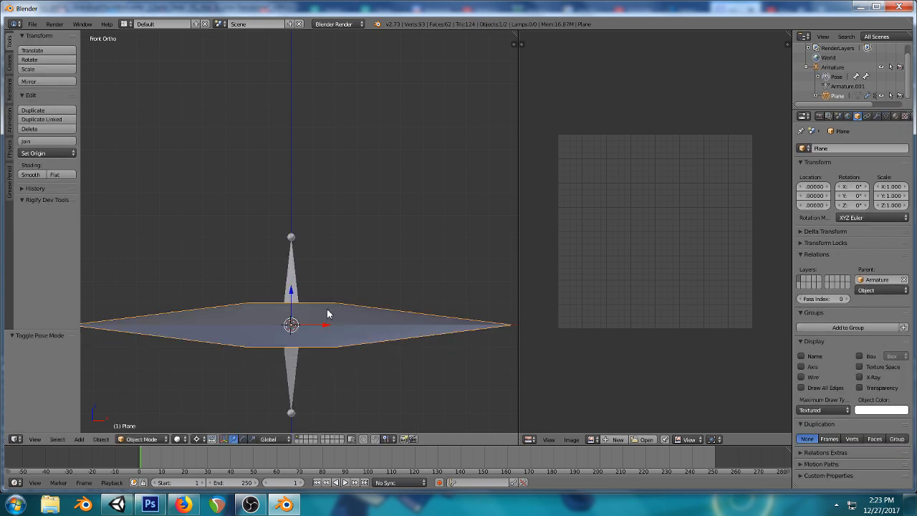
pyautogui.rightClick(288, 269)
pyautogui.press('Tab')
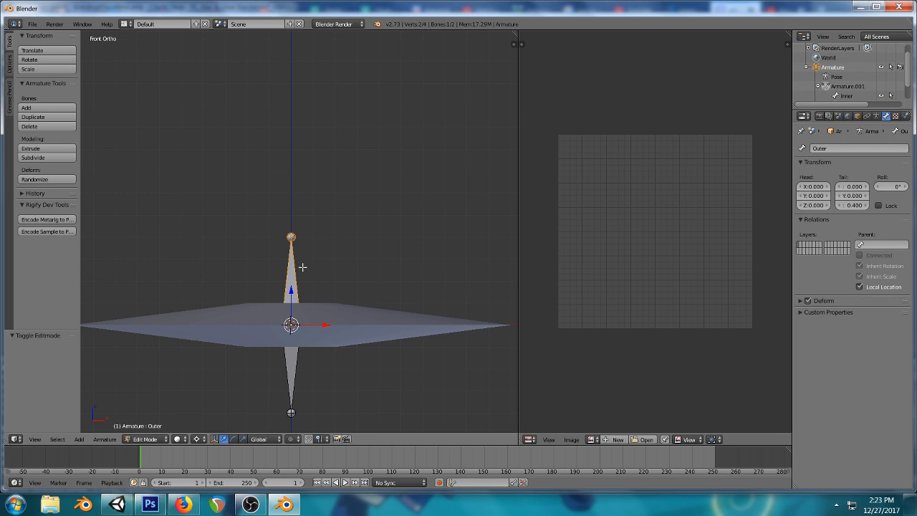
pyautogui.press('Tab')
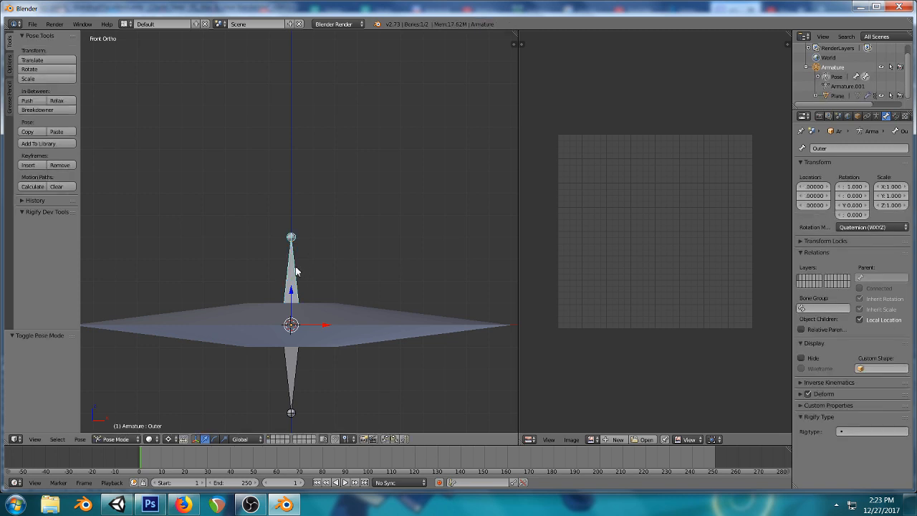
pyautogui.hotkey('ctrl', 'Tab')
pyautogui.press('g')
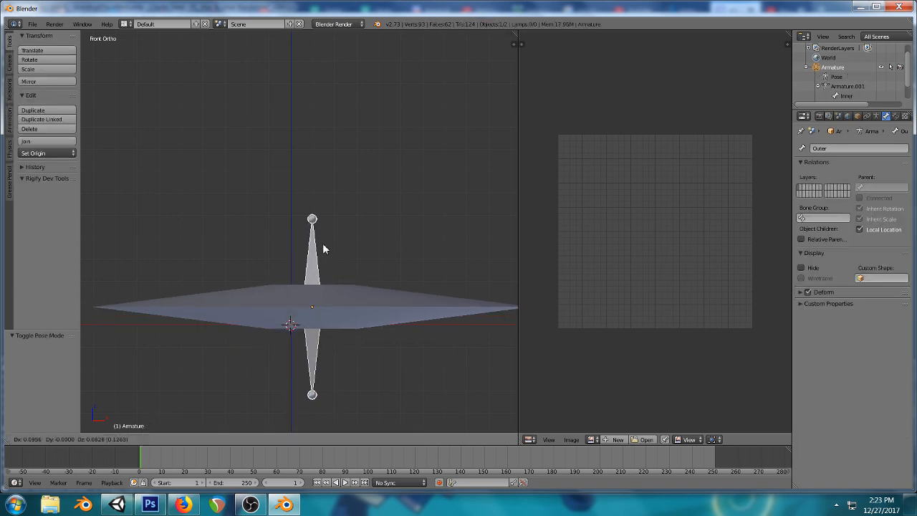
pyautogui.rightClick(319, 244)
# - Undo the recent changes back to the Object Mode state before the disc mesh was parented to the armature
pyautogui.hotkey('ctrl', 'z')
pyautogui.hotkey('ctrl', 'z')
pyautogui.hotkey('ctrl', 'z')
pyautogui.hotkey('ctrl', 'z')
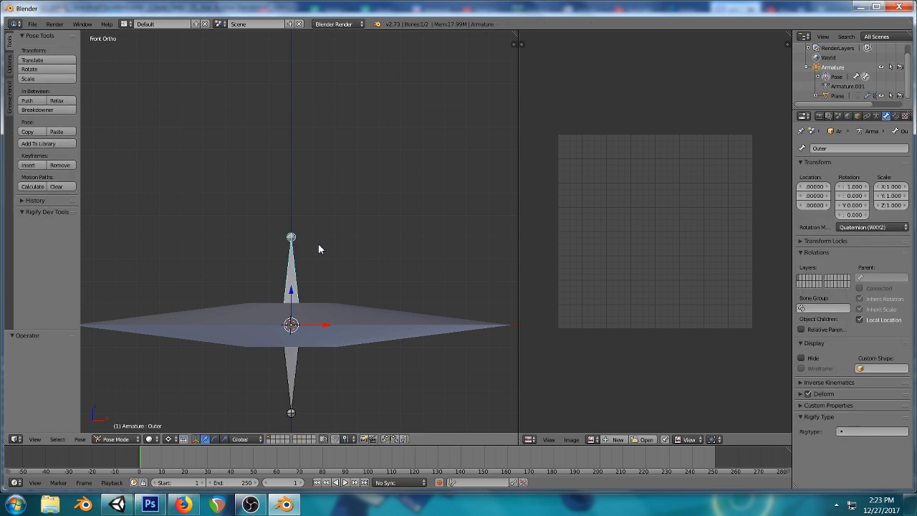
pyautogui.hotkey('ctrl', 'z')
pyautogui.hotkey('ctrl', 'shift', 'z')
pyautogui.hotkey('ctrl', 'shift', 'z')
pyautogui.hotkey('ctrl', 'shift', 'z')
pyautogui.hotkey('ctrl', 'z')
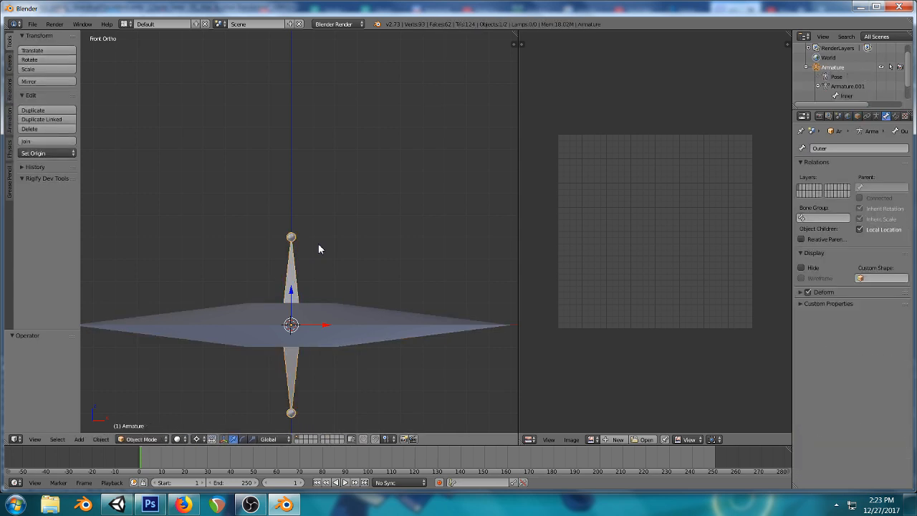
pyautogui.hotkey('ctrl', 'shift', 'z')
pyautogui.hotkey('ctrl', 'z')
pyautogui.press('g')
pyautogui.press('Escape')
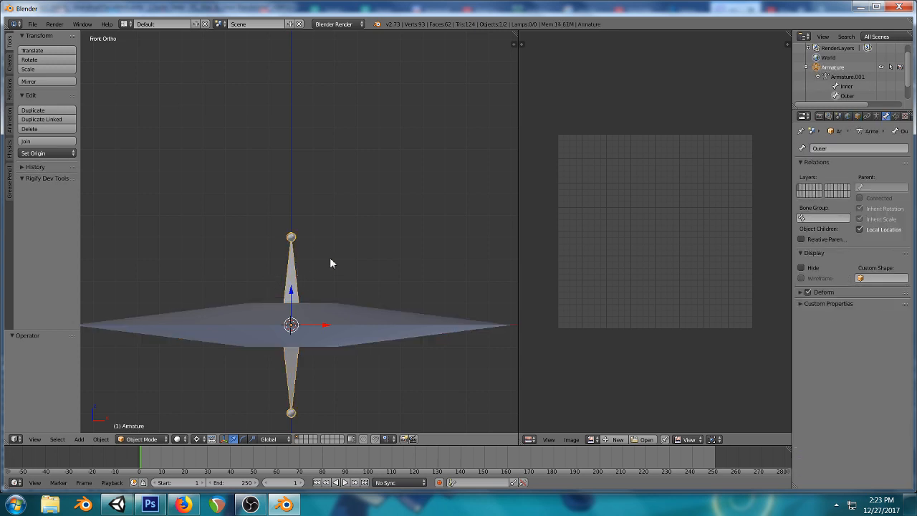
pyautogui.press('g')
pyautogui.press('Escape')
pyautogui.keyDown('shift'); pyautogui.rightClick(364, 314); pyautogui.keyUp('shift')
pyautogui.hotkey('ctrl', 'p')
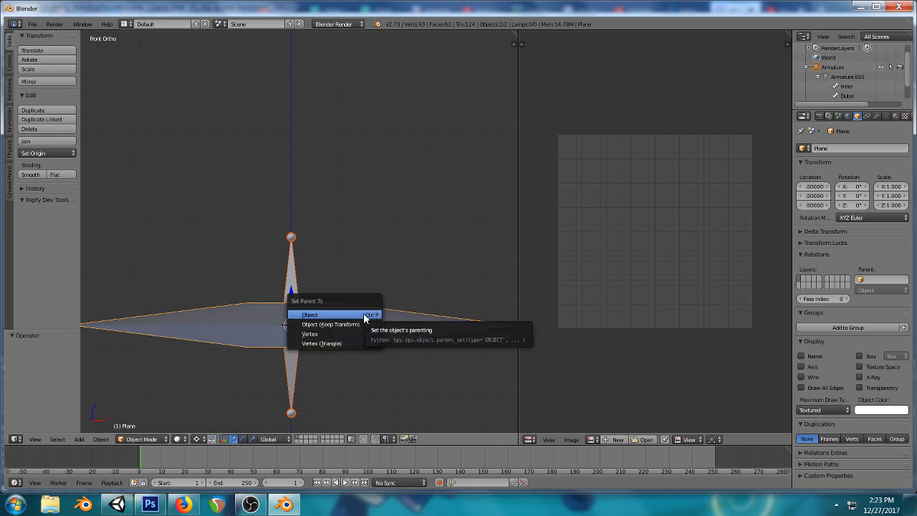
pyautogui.click(362, 324)
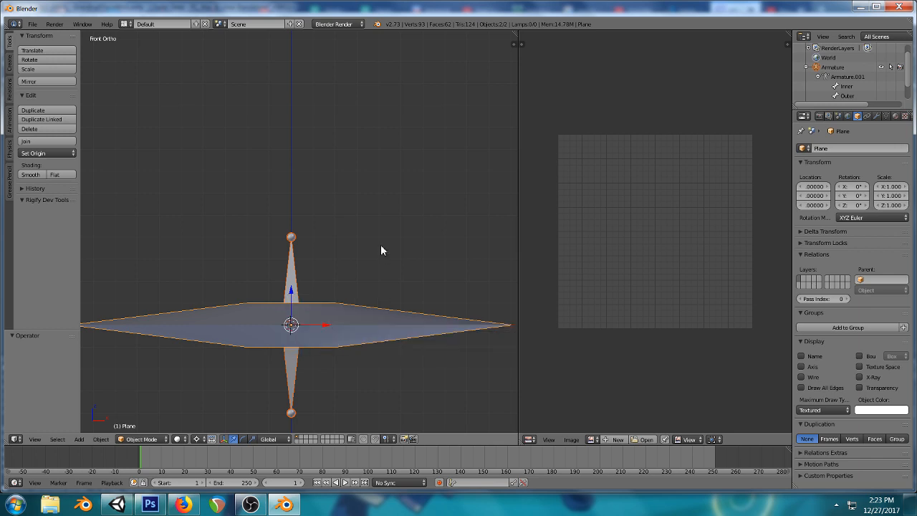
# - Parent the disc mesh to the armature using Armature Deform With Empty Groups
pyautogui.rightClick(334, 312)
pyautogui.keyDown('shift'); pyautogui.rightClick(290, 276); pyautogui.keyUp('shift')
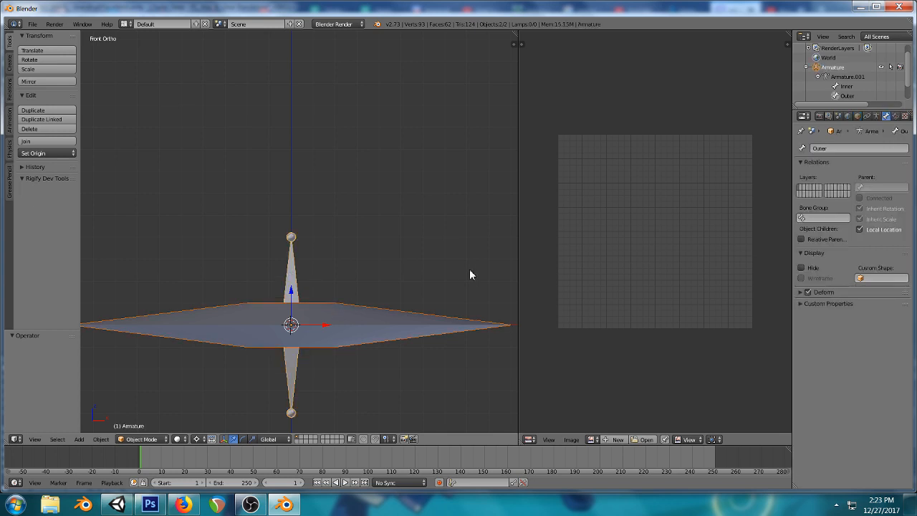
pyautogui.hotkey('ctrl', 'p')
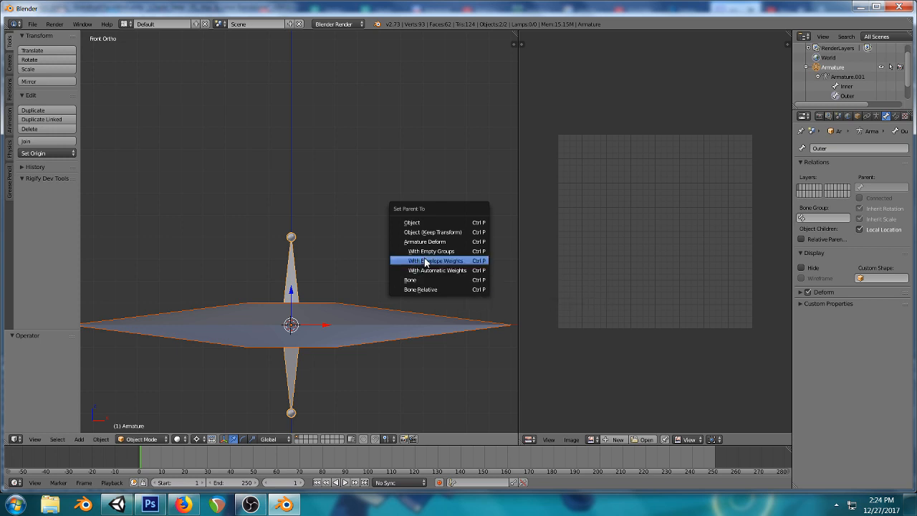
pyautogui.click(427, 251)
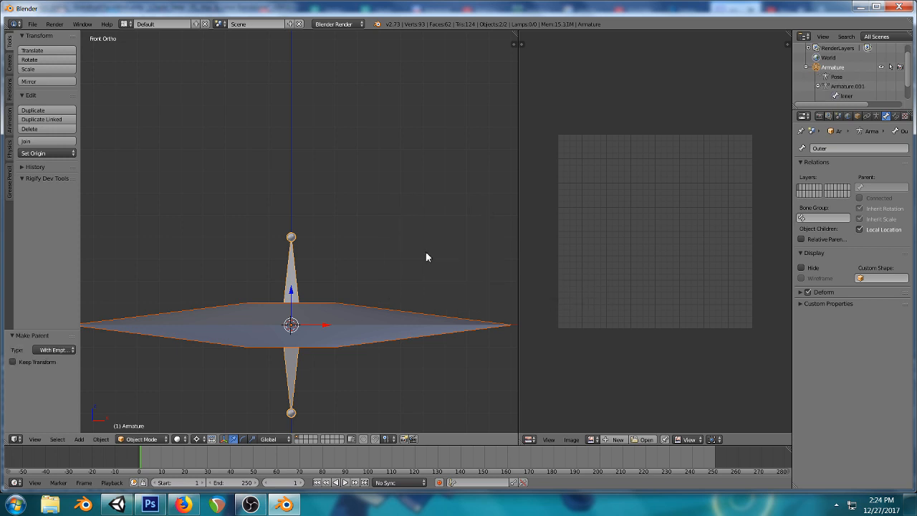
# - Put the armature in Pose Mode, try moving the Outer bone to test the mesh deformation, and cancel the move
pyautogui.rightClick(291, 266)
pyautogui.press('Tab')
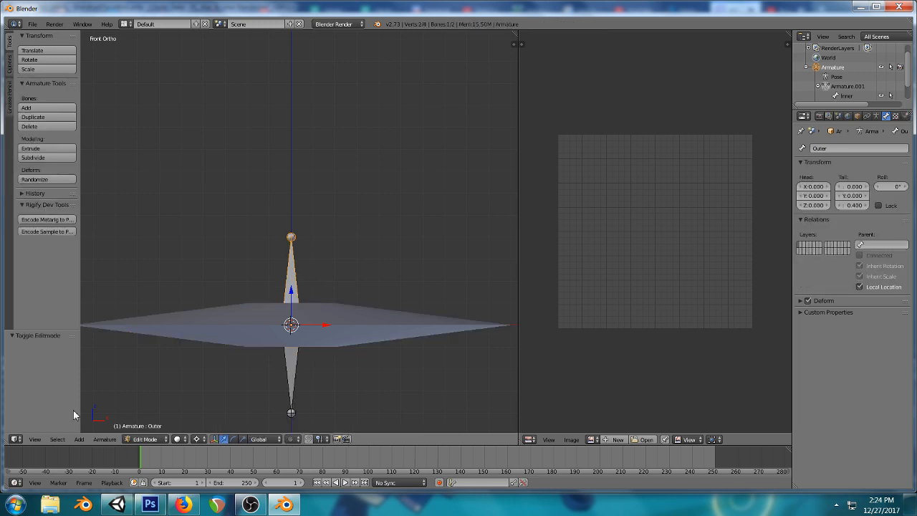
pyautogui.click(151, 438)
pyautogui.click(153, 412)
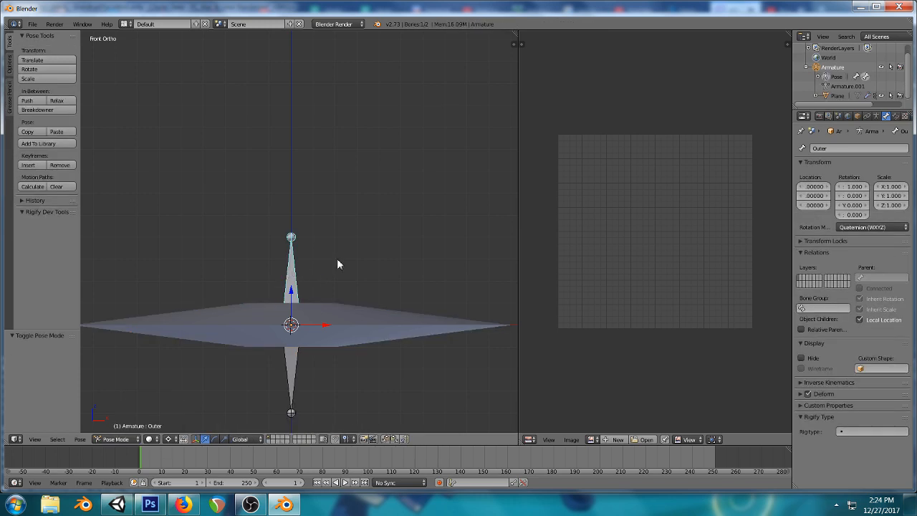
pyautogui.press('g')
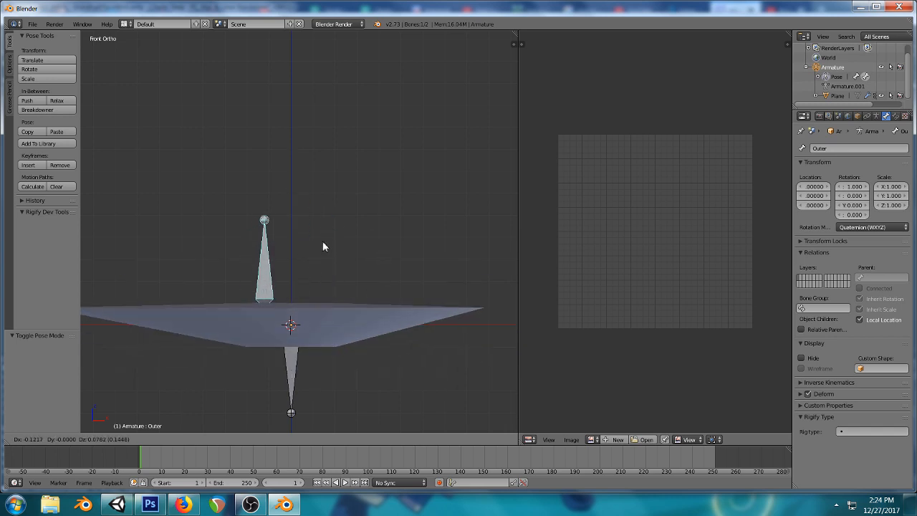
pyautogui.rightClick(333, 237)
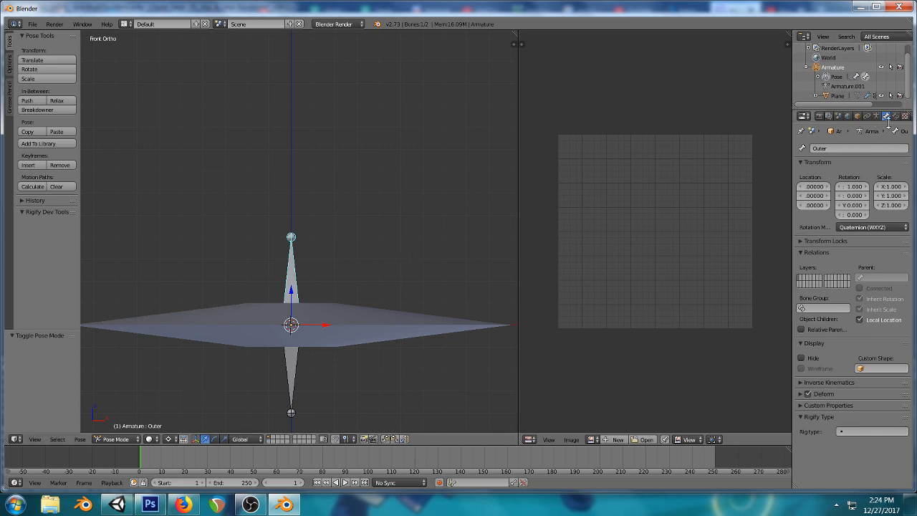
# - Compare the disc mesh's vertex groups with the bone names in the armature
pyautogui.rightClick(374, 316)
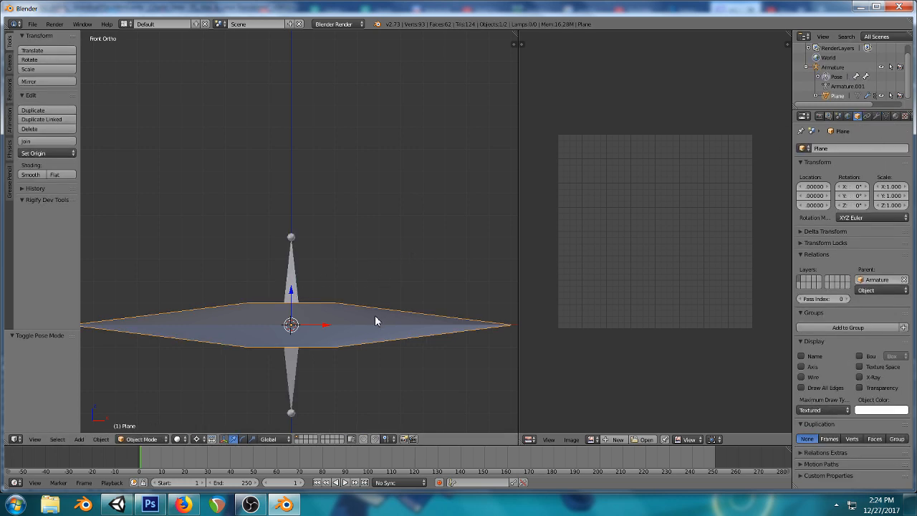
pyautogui.click(886, 116)
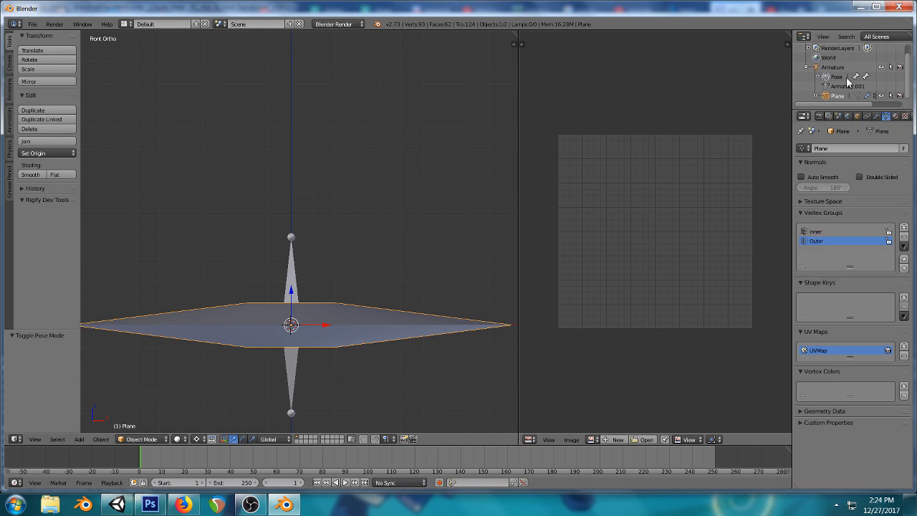
pyautogui.scroll(1, 820, 95)
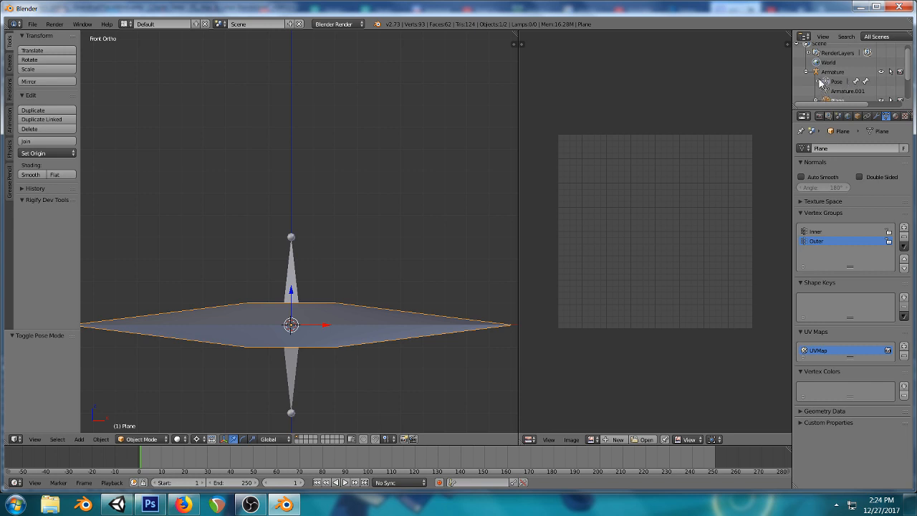
pyautogui.click(827, 82)
pyautogui.click(846, 91)
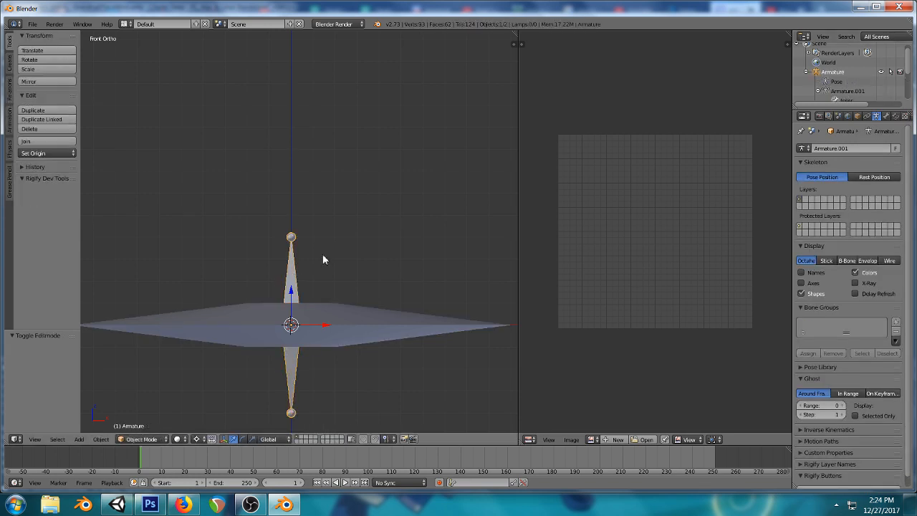
pyautogui.scroll(-1, 842, 81)
pyautogui.scroll(-2, 842, 81)
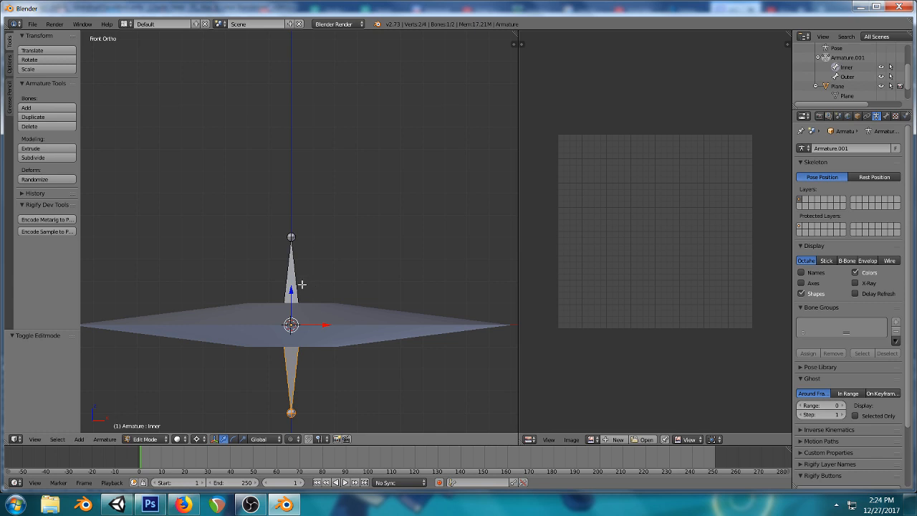
# - Return the armature to Pose Mode, try moving the Inner bone to test its deformation, and cancel the move
pyautogui.press('Tab')
pyautogui.rightClick(342, 317)
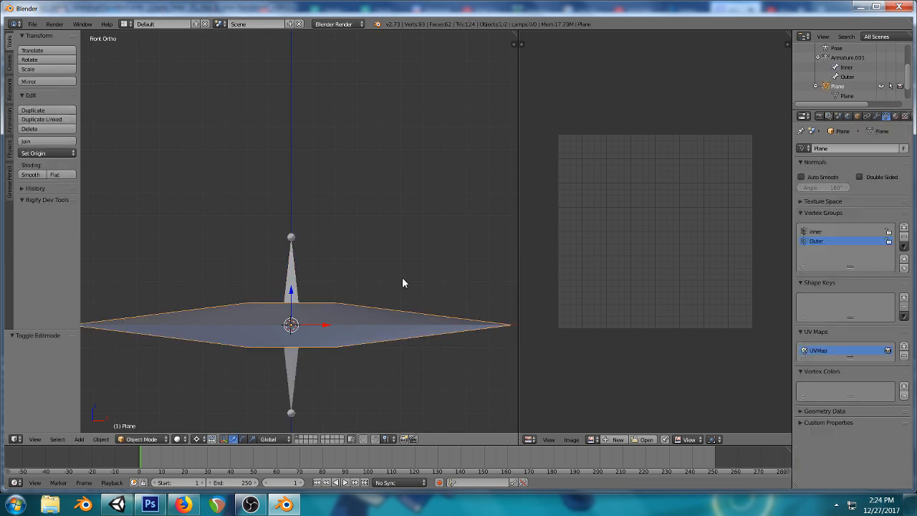
pyautogui.rightClick(300, 273)
pyautogui.click(141, 439)
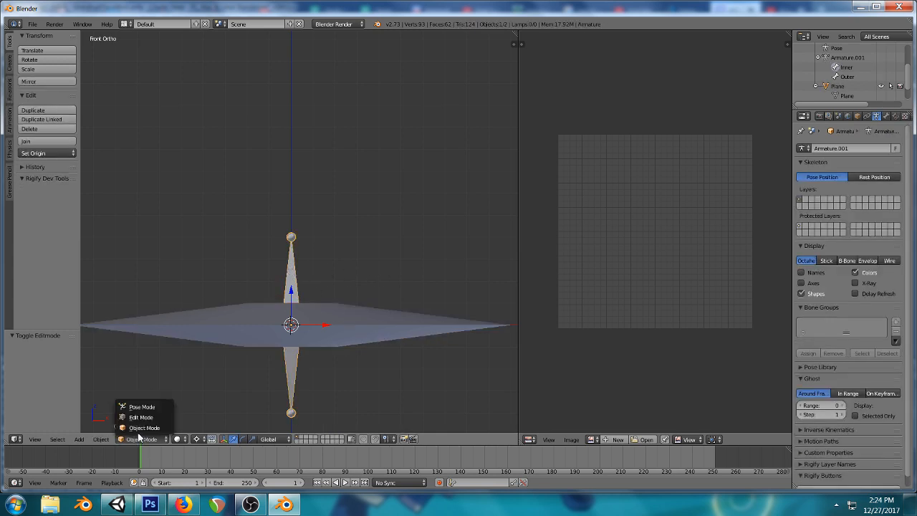
pyautogui.click(143, 408)
pyautogui.press('r')
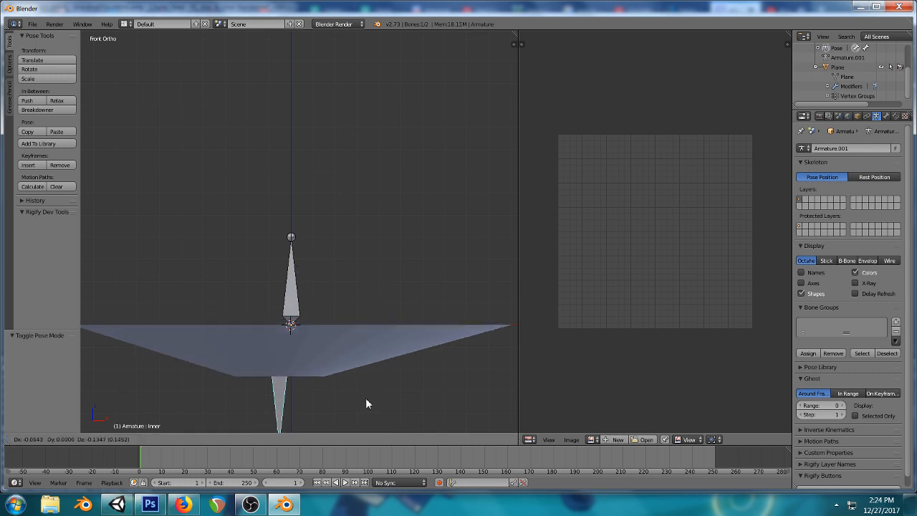
pyautogui.press('Escape')
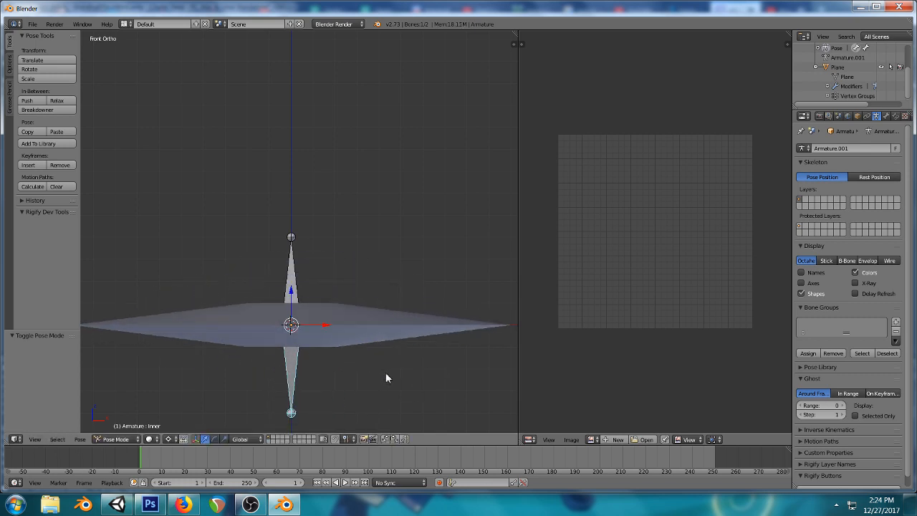
# - Try moving the Outer bone in the front view and in an angled view, cancelling each move
pyautogui.rightClick(298, 286)
pyautogui.press('g')
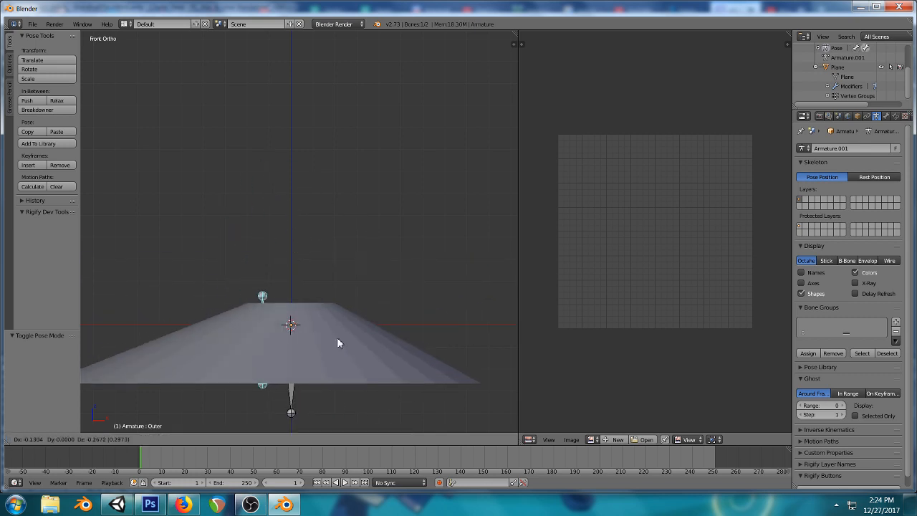
pyautogui.rightClick(355, 288)
pyautogui.moveTo(354, 288); pyautogui.dragTo(345, 333, button='middle')
pyautogui.scroll(-3, 347, 329)
pyautogui.press('g')
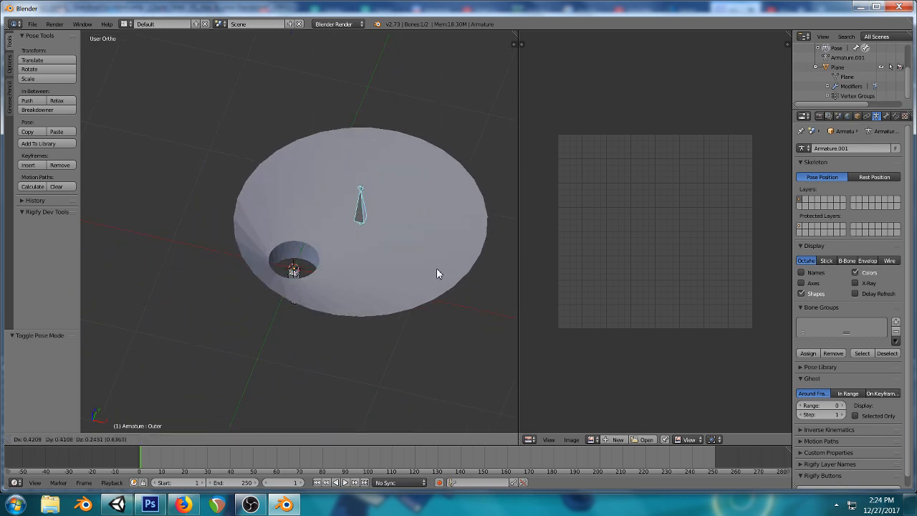
pyautogui.rightClick(428, 275)
# - Scale the Outer bone down to about 0.312 as a test, clear its scale, and deselect all bones
pyautogui.press('s')
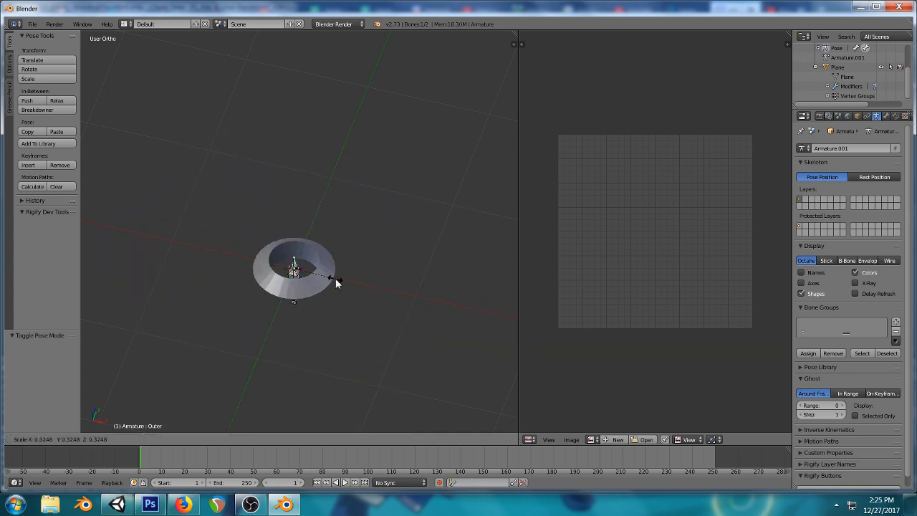
pyautogui.click(335, 278)
pyautogui.press('KP_1')
pyautogui.scroll(2, 368, 288)
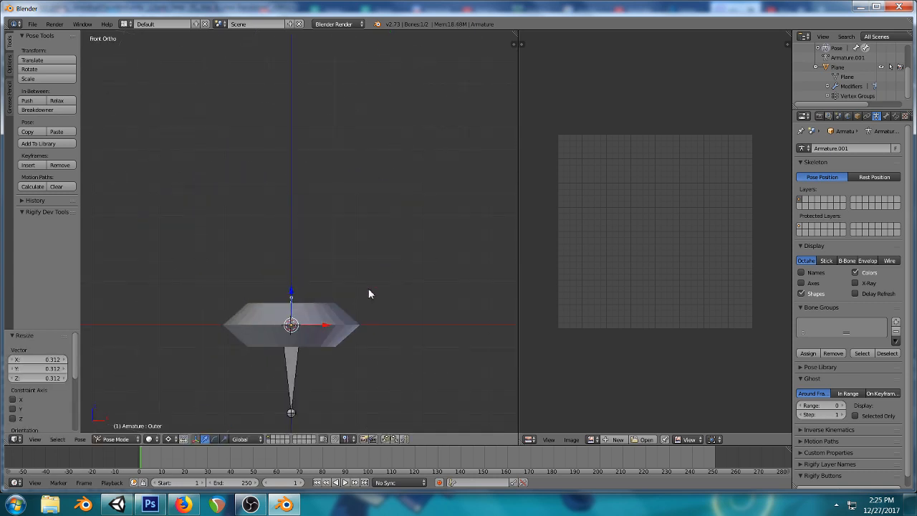
pyautogui.hotkey('alt', 's')
pyautogui.press('a')
# - Quit Blender without saving the changes
pyautogui.scroll(-2, 369, 287)
pyautogui.moveTo(351, 230); pyautogui.dragTo(304, 265, button='middle')
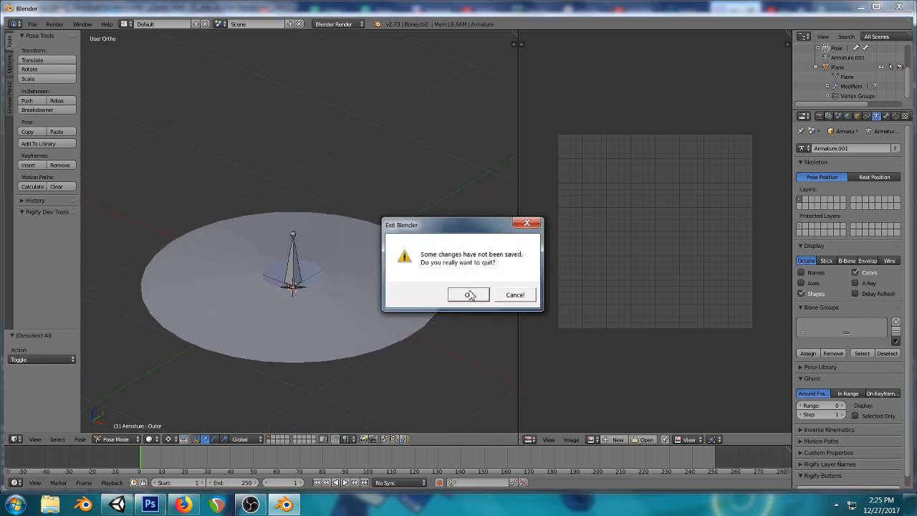
pyautogui.click(470, 291)
# - In Unity, trace the slash effect's Ring1 and Circle objects to their source mesh and show the import settings of fxcylinder6
pyautogui.click(408, 192)
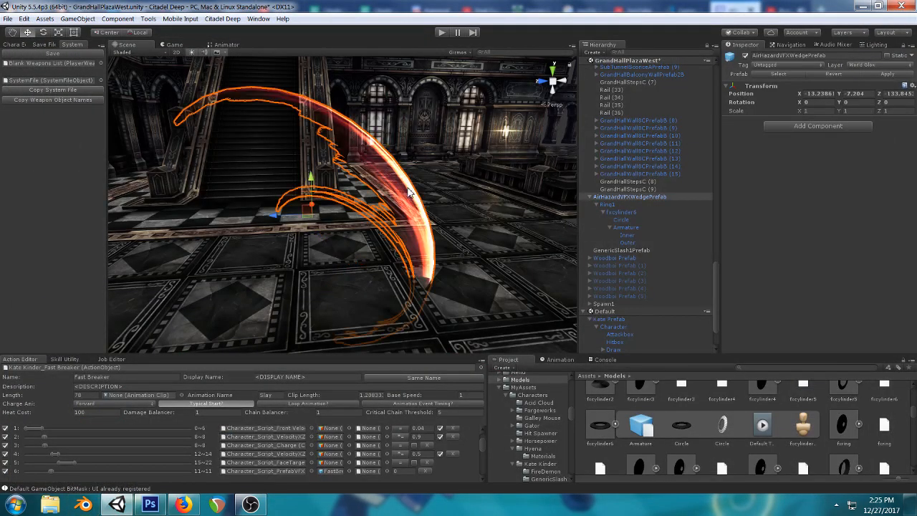
pyautogui.press('f')
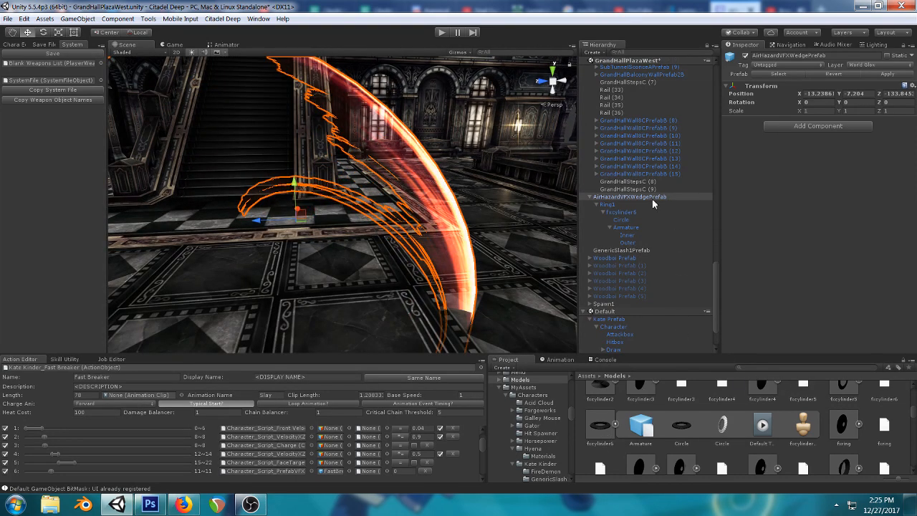
pyautogui.click(609, 206)
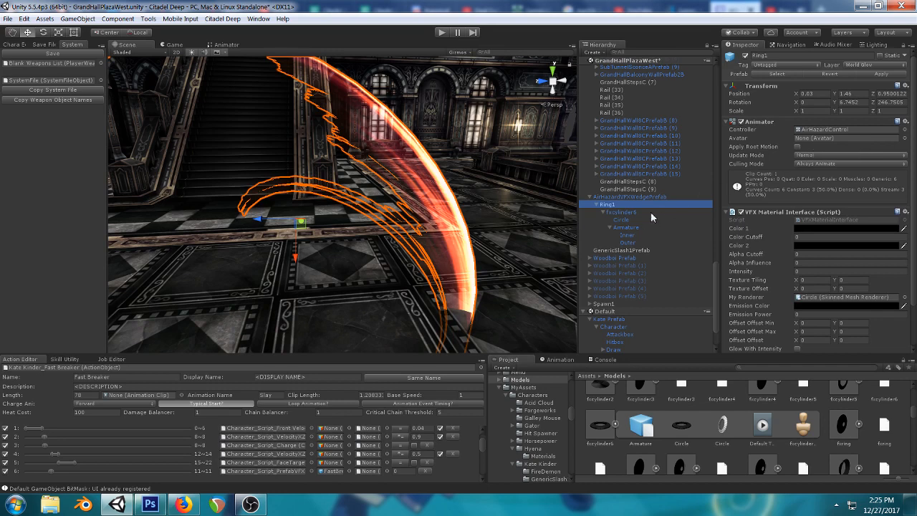
pyautogui.click(620, 220)
pyautogui.click(815, 243)
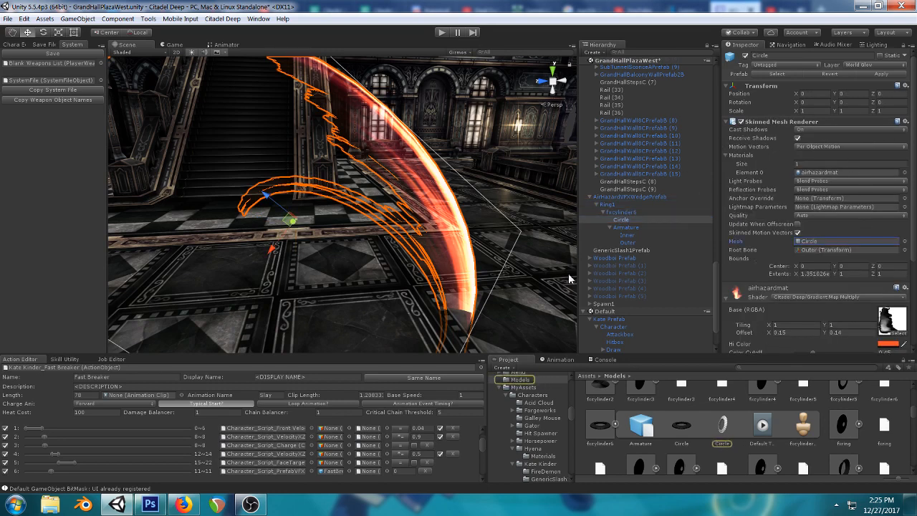
pyautogui.click(591, 430)
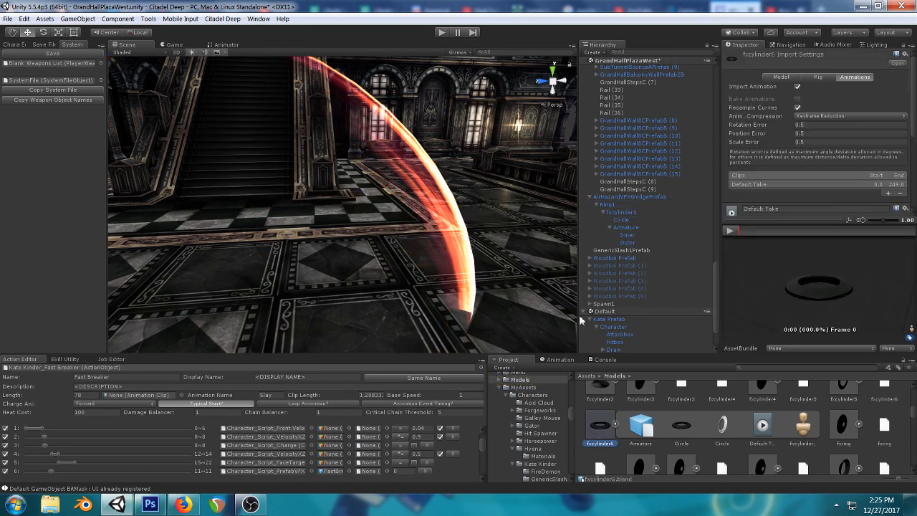
pyautogui.moveTo(302, 159); pyautogui.dragTo(359, 168, button='right')
pyautogui.scroll(-3, 338, 172)
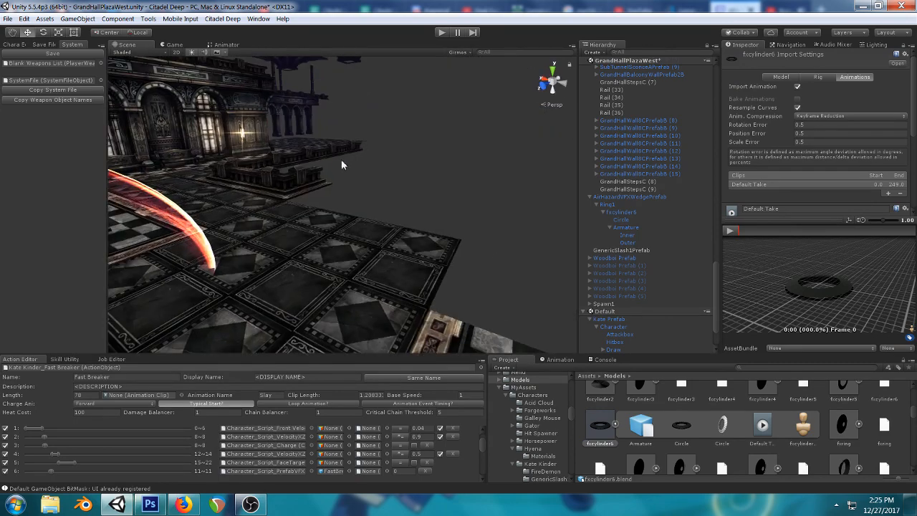
pyautogui.scroll(-3, 361, 169)
pyautogui.moveTo(322, 241); pyautogui.dragTo(251, 269, button='right')
pyautogui.moveTo(250, 251); pyautogui.dragTo(311, 241, button='middle')
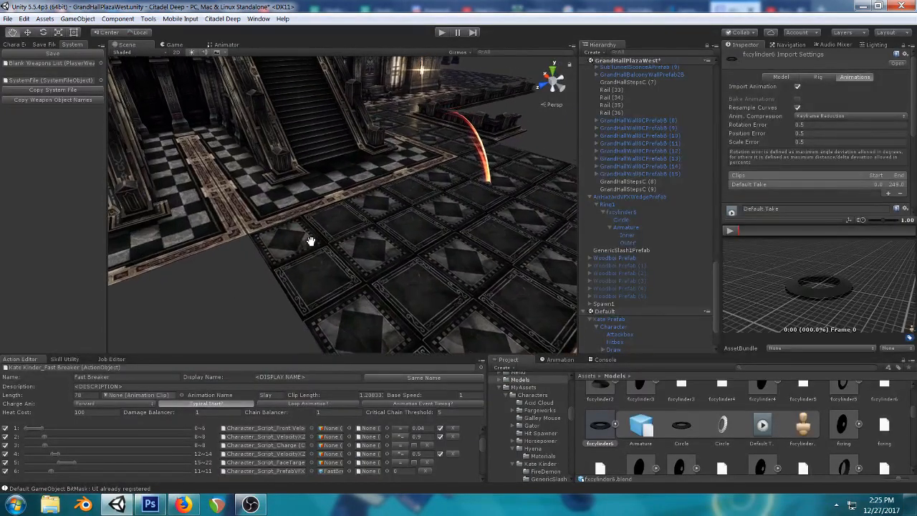
# - Place the fxcylinder6 model on the hall floor and expand its hierarchy down to the Armature's bones
pyautogui.moveTo(601, 427); pyautogui.dragTo(334, 266)
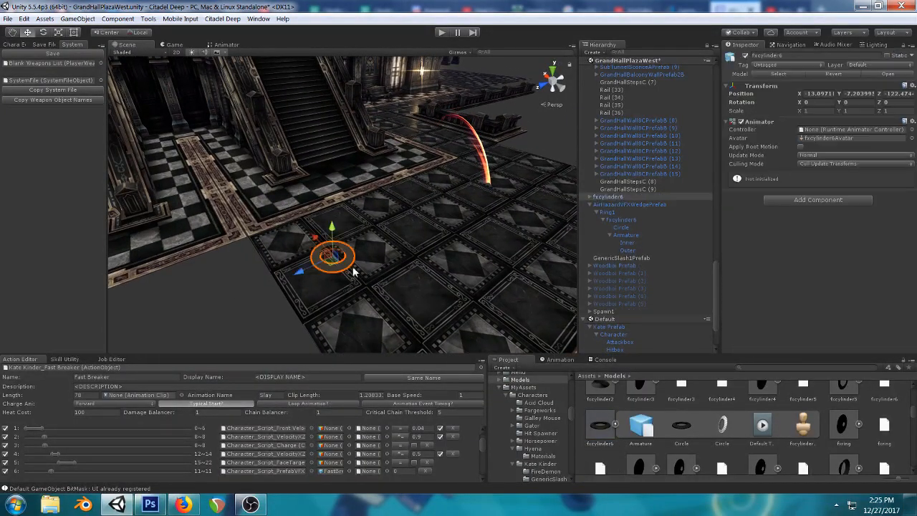
pyautogui.click(588, 196)
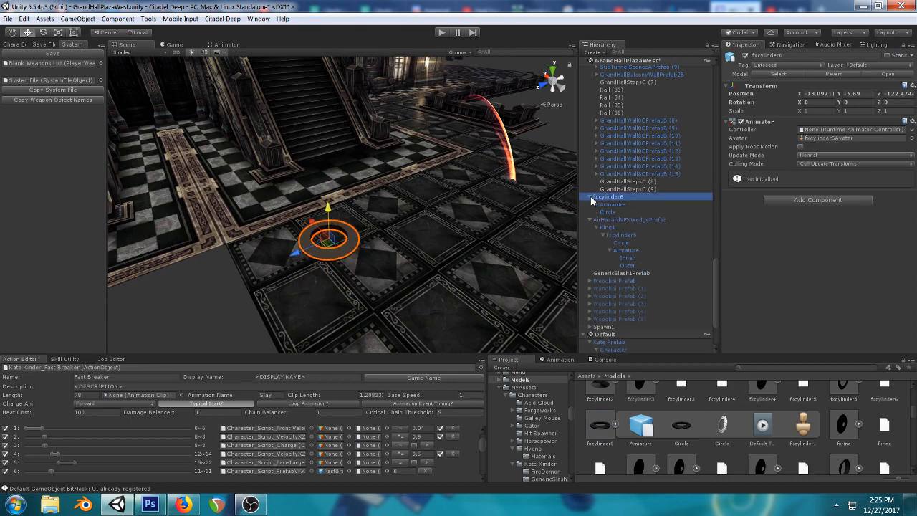
pyautogui.scroll(3, 644, 272)
pyautogui.click(609, 291)
pyautogui.click(595, 290)
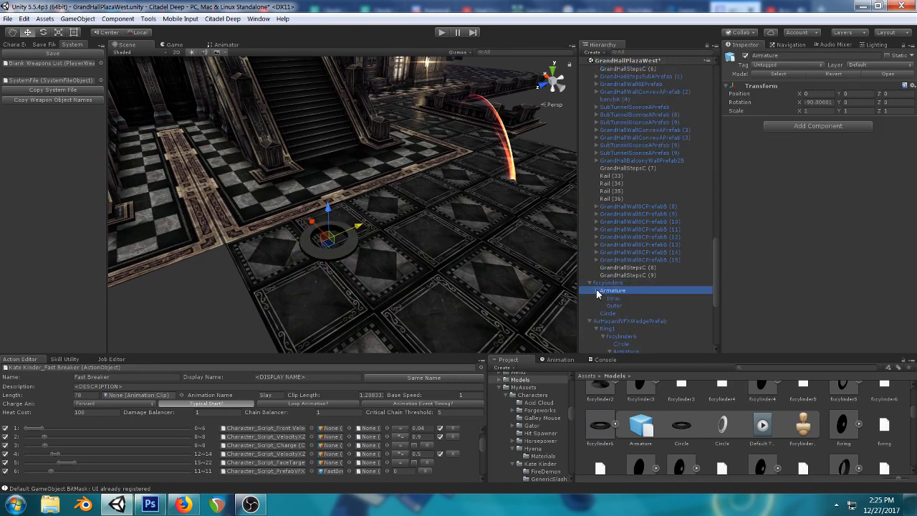
# - Uniformly scale the Inner bone to about 0.78 and the Outer bone to about 1.41 to widen the ring
pyautogui.click(614, 298)
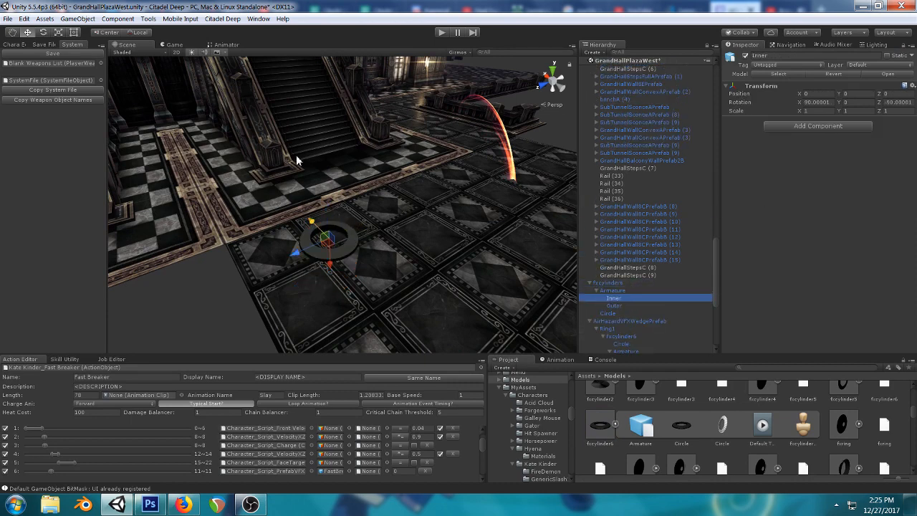
pyautogui.click(58, 32)
pyautogui.moveTo(329, 237); pyautogui.dragTo(352, 249)
pyautogui.click(611, 306)
pyautogui.moveTo(447, 258); pyautogui.dragTo(350, 198, button='right')
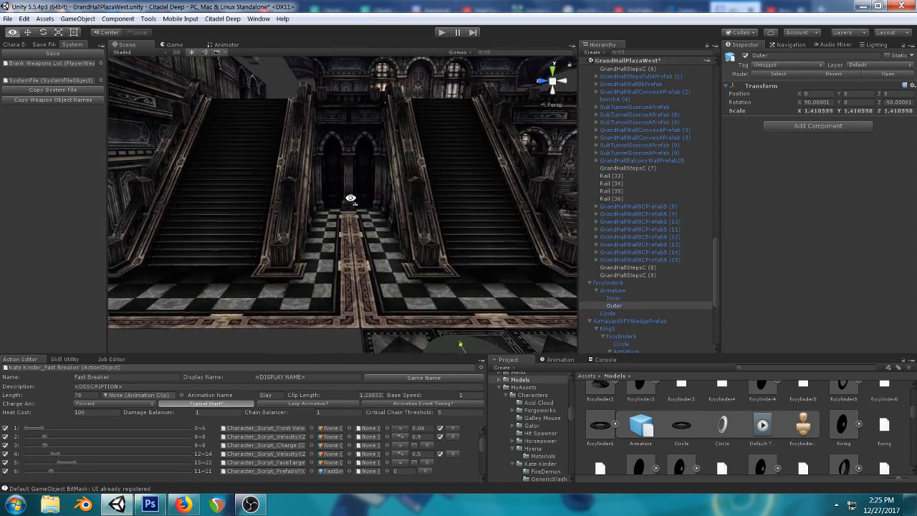
pyautogui.moveTo(351, 199); pyautogui.dragTo(338, 188, button='middle')
pyautogui.moveTo(338, 189); pyautogui.dragTo(596, 289, button='right')
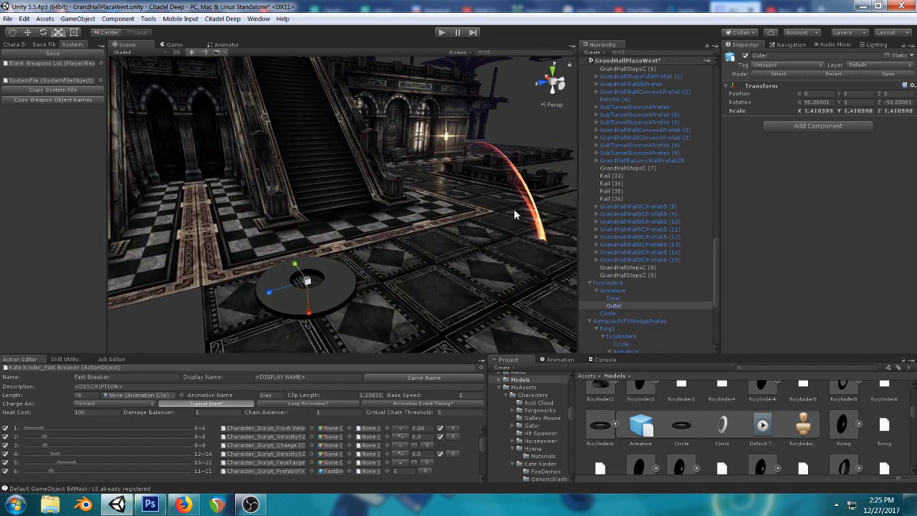
# - Locate the airhazardmat material used by the existing slash effect's Circle and apply it to the new ring
pyautogui.click(535, 213)
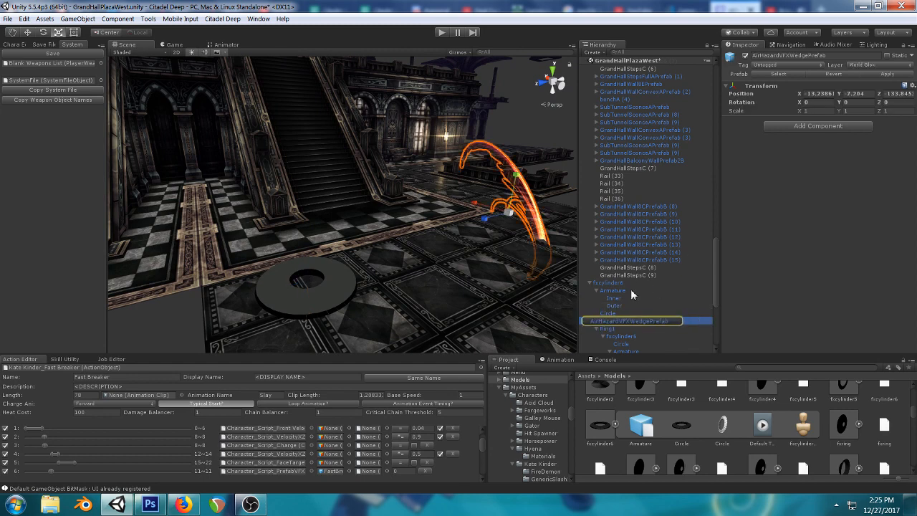
pyautogui.scroll(-5, 630, 287)
pyautogui.click(621, 259)
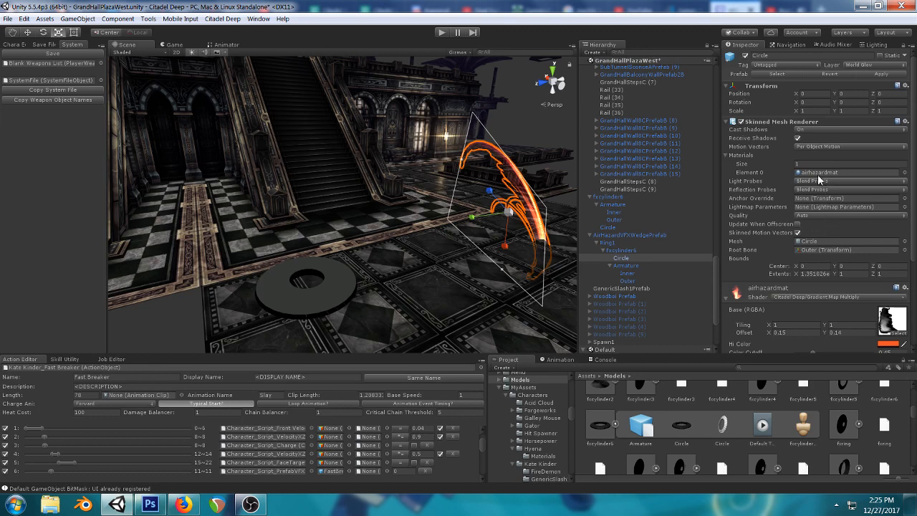
pyautogui.click(818, 173)
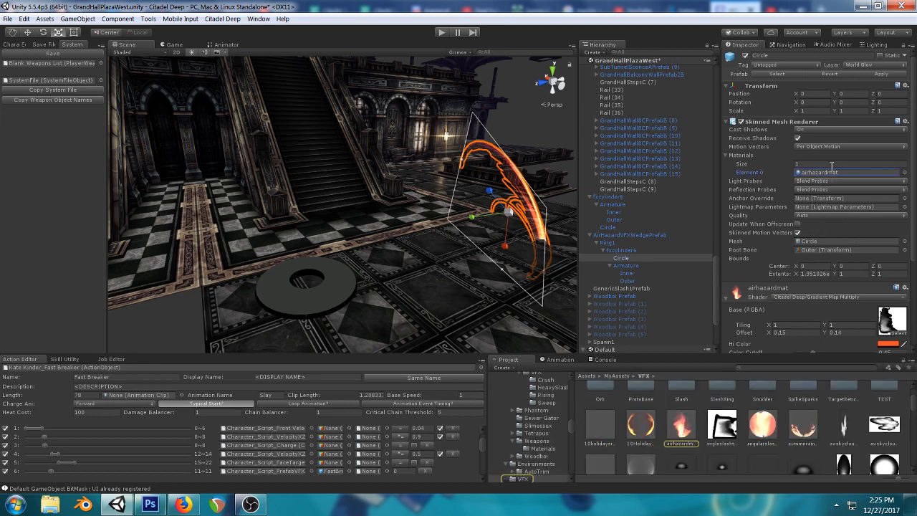
pyautogui.moveTo(680, 429); pyautogui.dragTo(328, 290)
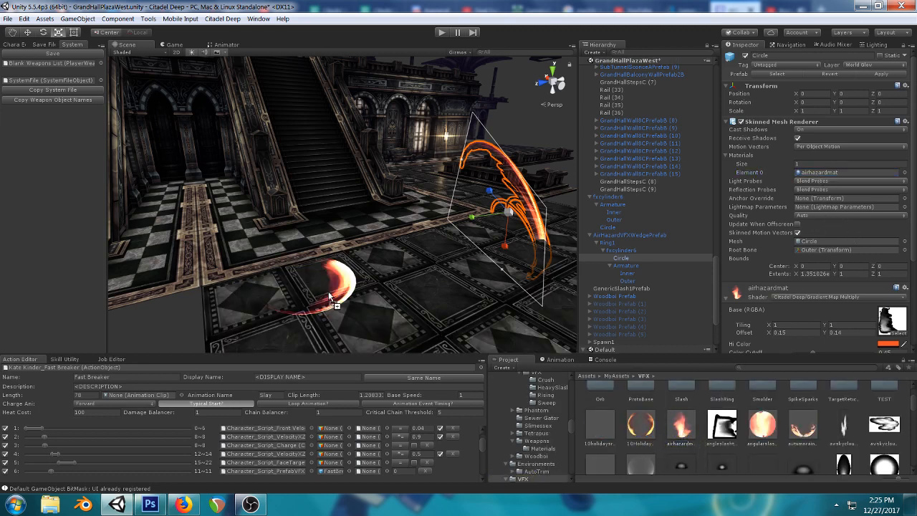
# - Raise the fxcylinder6 object above the floor to about Y -3.41 and shift it to about Z -122.01
pyautogui.click(343, 285)
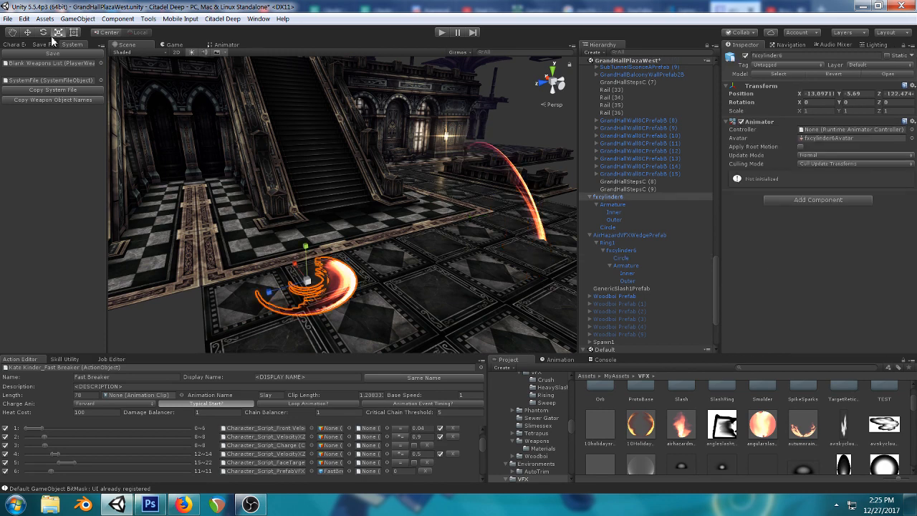
pyautogui.click(28, 33)
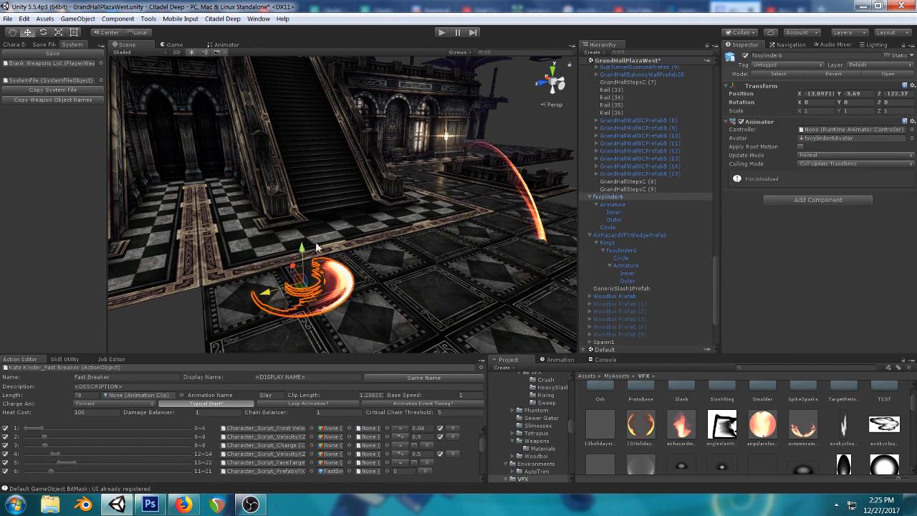
pyautogui.moveTo(276, 296); pyautogui.dragTo(254, 218)
pyautogui.moveTo(401, 203); pyautogui.dragTo(358, 179, button='right')
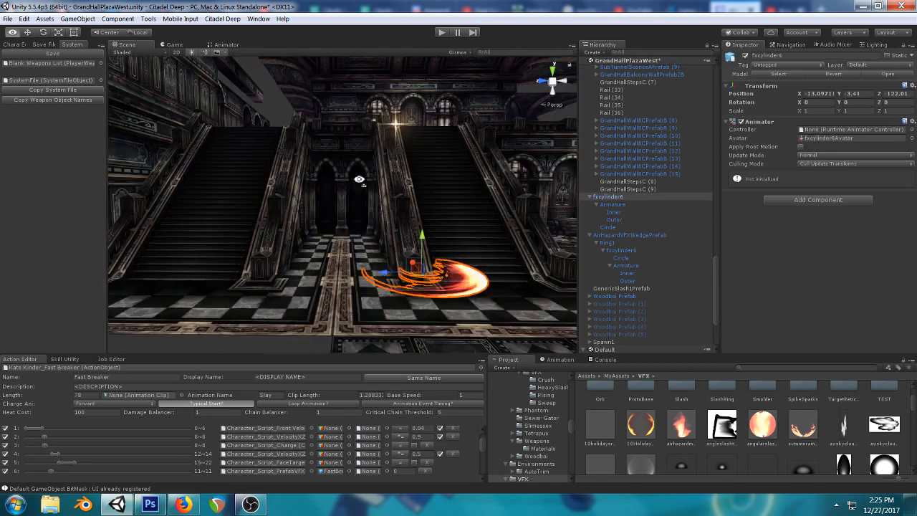
pyautogui.moveTo(358, 179); pyautogui.dragTo(317, 156, button='middle')
pyautogui.moveTo(366, 163); pyautogui.dragTo(389, 170, button='right')
pyautogui.moveTo(389, 170); pyautogui.dragTo(400, 174, button='middle')
pyautogui.scroll(-3, 400, 174)
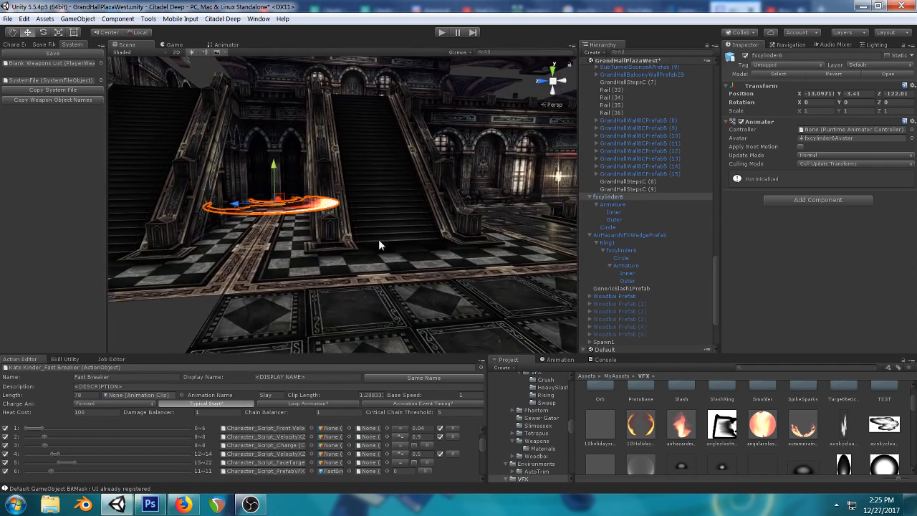
pyautogui.scroll(2, 332, 234)
pyautogui.moveTo(378, 239); pyautogui.dragTo(331, 217, button='right')
pyautogui.moveTo(332, 217); pyautogui.dragTo(338, 222, button='middle')
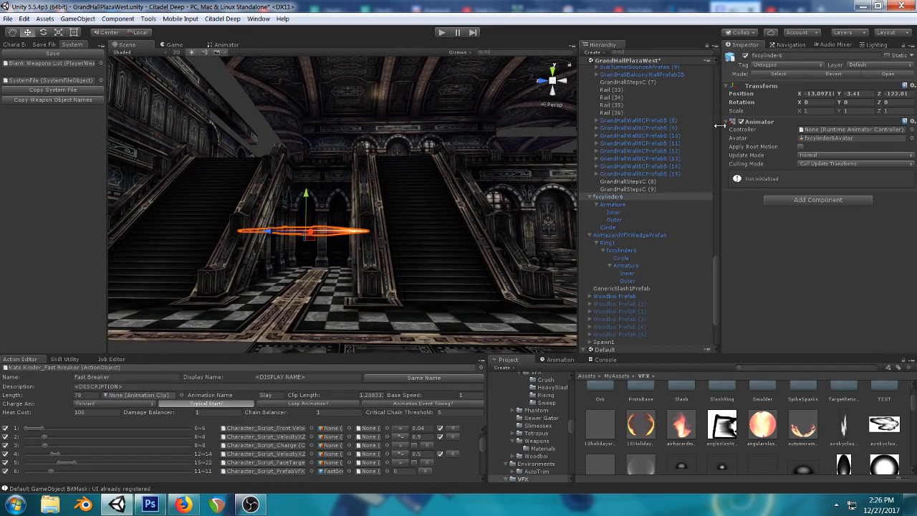
# - Try stretching fxcylinder6's Armature vertically to a Z scale of about 4.11, then undo the change
pyautogui.click(58, 32)
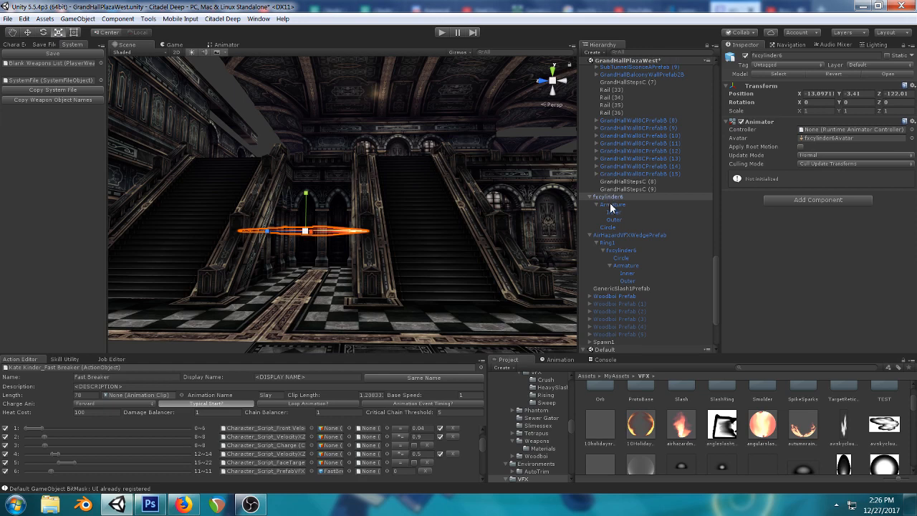
pyautogui.click(611, 205)
pyautogui.moveTo(302, 189); pyautogui.dragTo(321, 117)
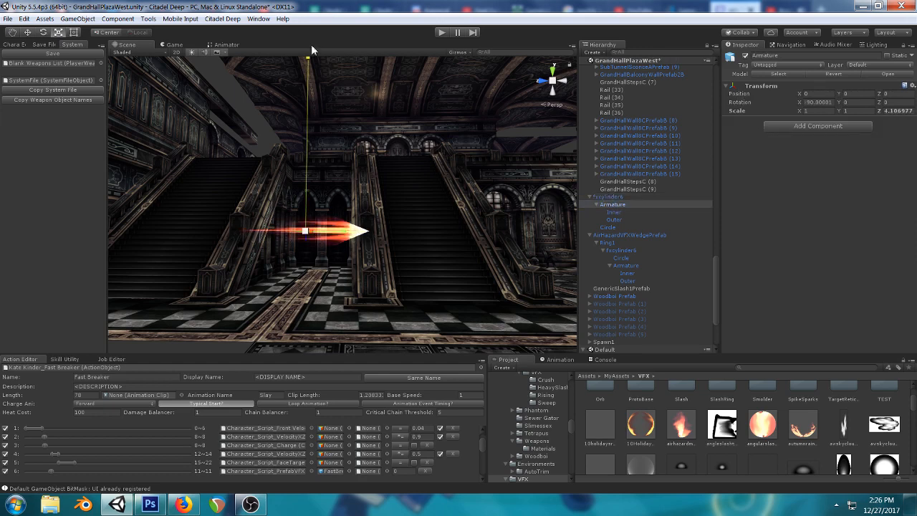
pyautogui.moveTo(322, 117); pyautogui.dragTo(343, 191, button='right')
pyautogui.hotkey('ctrl', 'z')
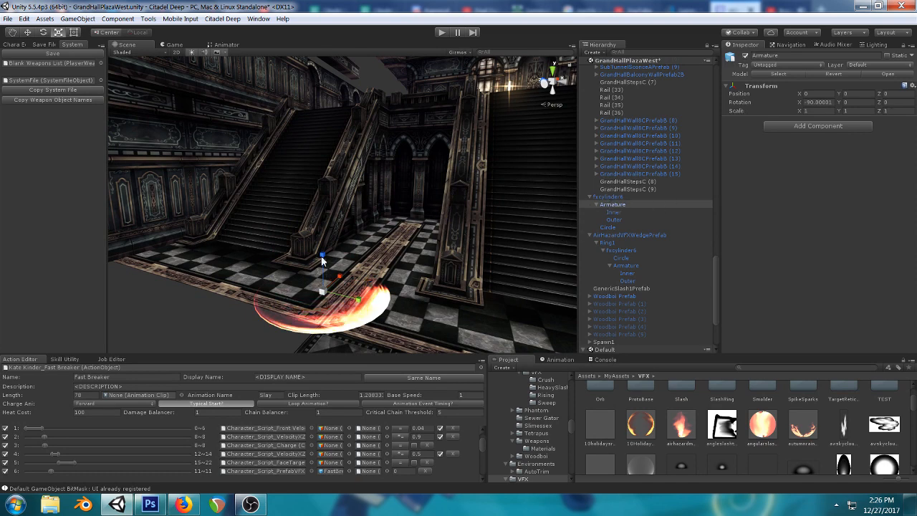
# - Stretch fxcylinder6's Armature to a Z scale of about 3.77 and a Y scale of about 1.75
pyautogui.moveTo(321, 261); pyautogui.dragTo(321, 159)
pyautogui.moveTo(320, 159); pyautogui.dragTo(443, 233, button='right')
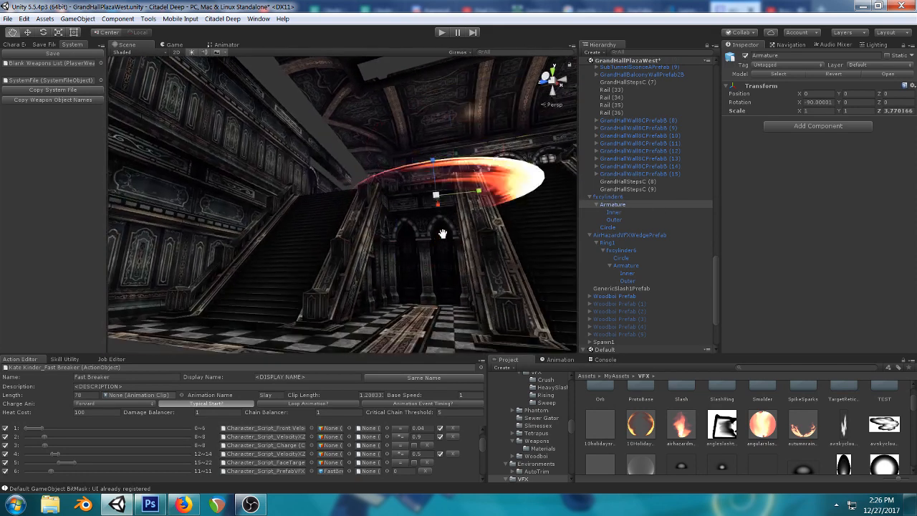
pyautogui.moveTo(443, 234); pyautogui.dragTo(458, 234, button='middle')
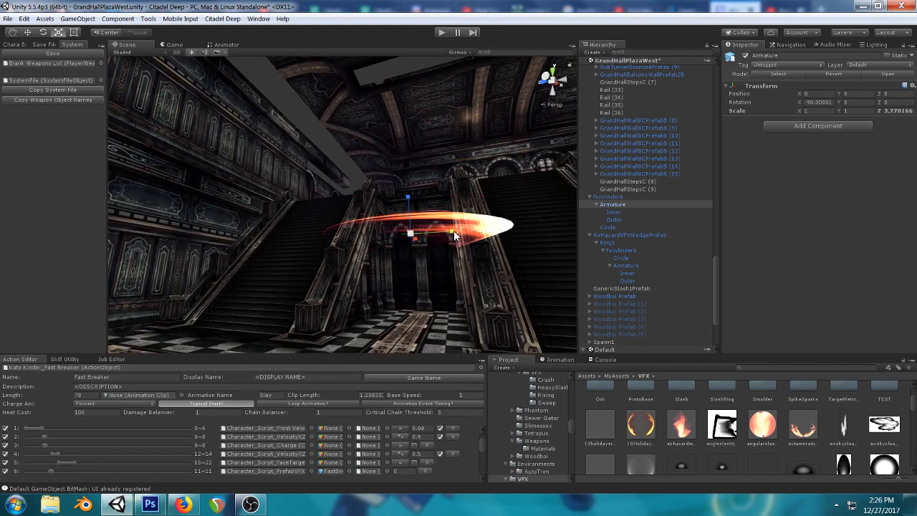
pyautogui.moveTo(453, 233); pyautogui.dragTo(485, 232)
pyautogui.scroll(-3, 478, 191)
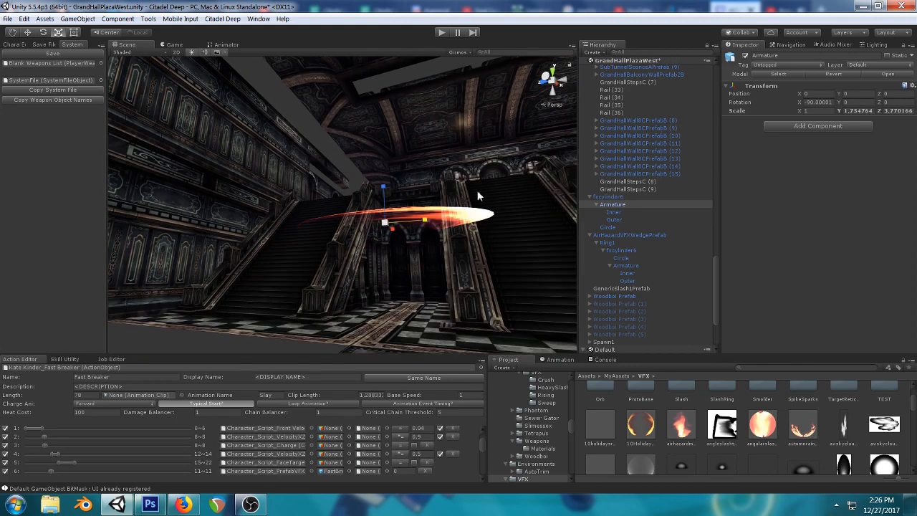
pyautogui.moveTo(477, 191); pyautogui.dragTo(444, 239, button='right')
pyautogui.moveTo(444, 239); pyautogui.dragTo(435, 288, button='middle')
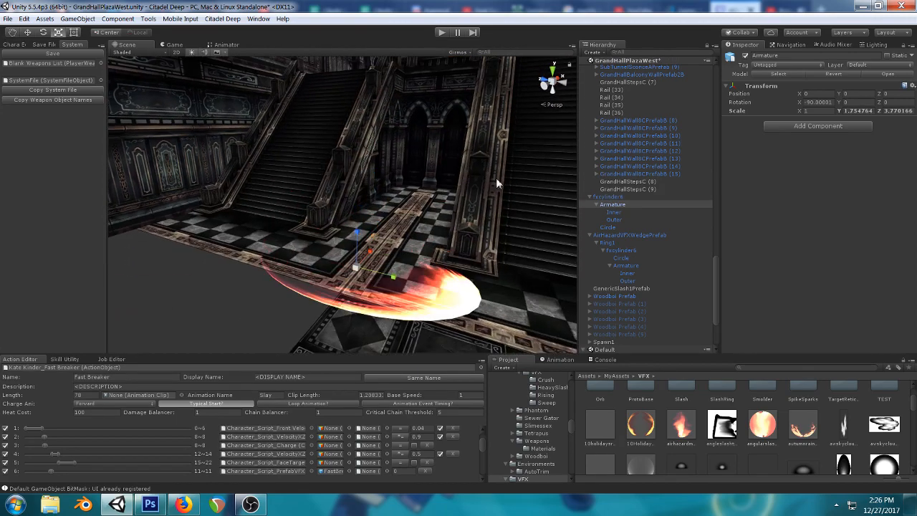
# - Move the Inner bone off-centre to about X -0.39, Y 0.495 to shape the ring into a crescent
pyautogui.click(613, 212)
pyautogui.moveTo(487, 200); pyautogui.dragTo(468, 223, button='right')
pyautogui.moveTo(468, 223); pyautogui.dragTo(454, 307, button='middle')
pyautogui.moveTo(472, 183); pyautogui.dragTo(454, 202, button='right')
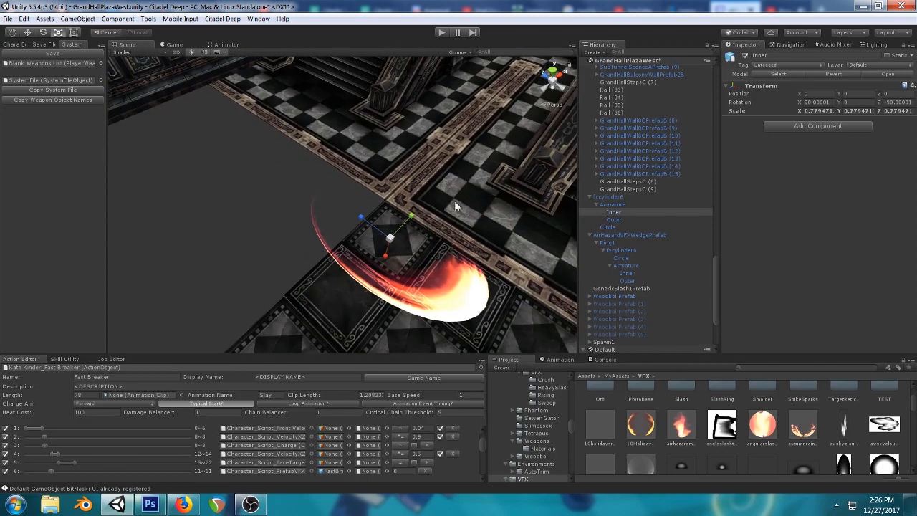
pyautogui.press('e')
pyautogui.press('w')
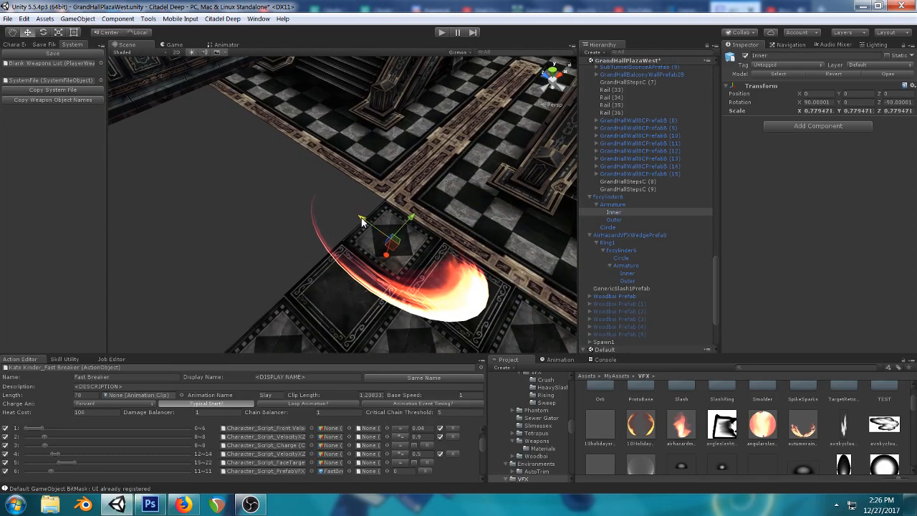
pyautogui.moveTo(362, 221); pyautogui.dragTo(430, 249)
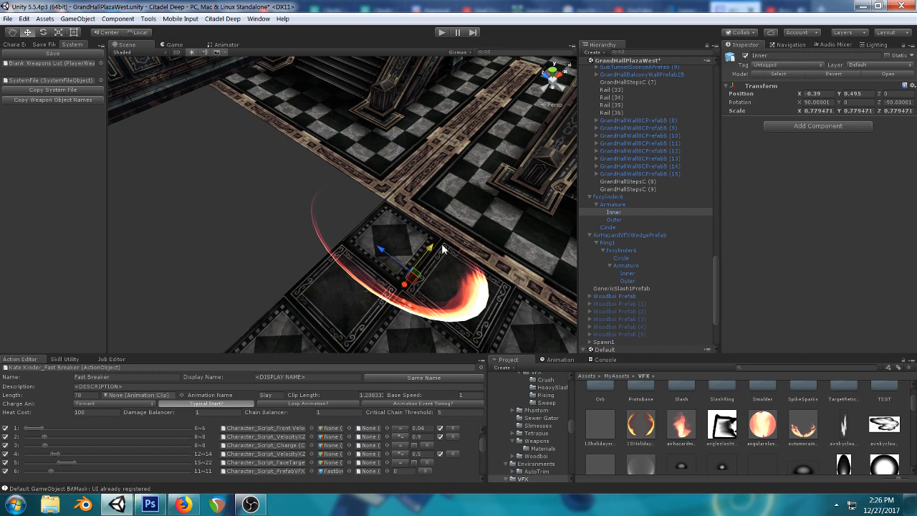
# - Compare the Inner and Outer bones of fxcylinder6 and examine how their offset shapes the slash
pyautogui.click(616, 220)
pyautogui.click(614, 213)
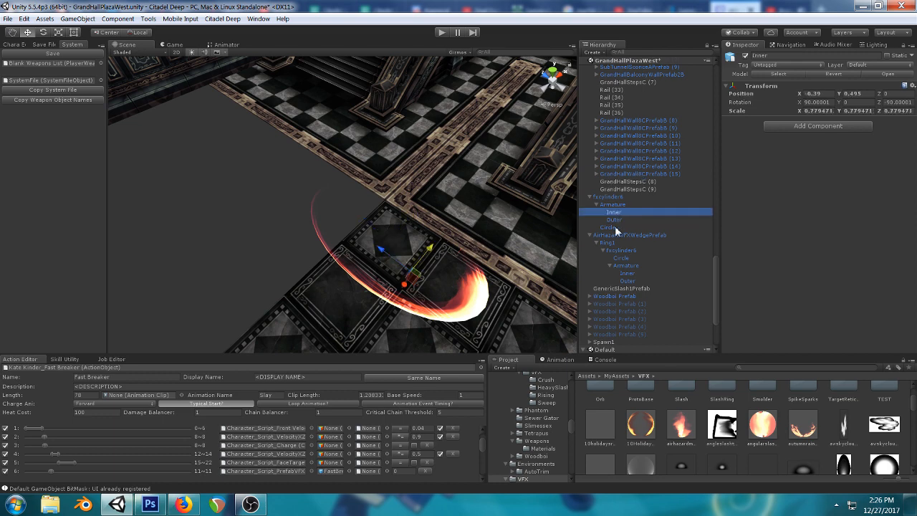
pyautogui.click(615, 221)
pyautogui.click(613, 212)
pyautogui.click(612, 220)
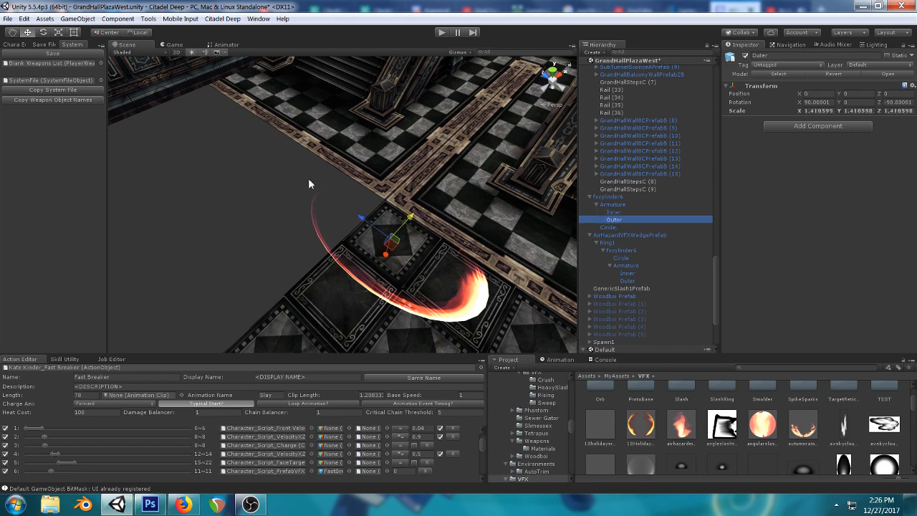
pyautogui.press('f')
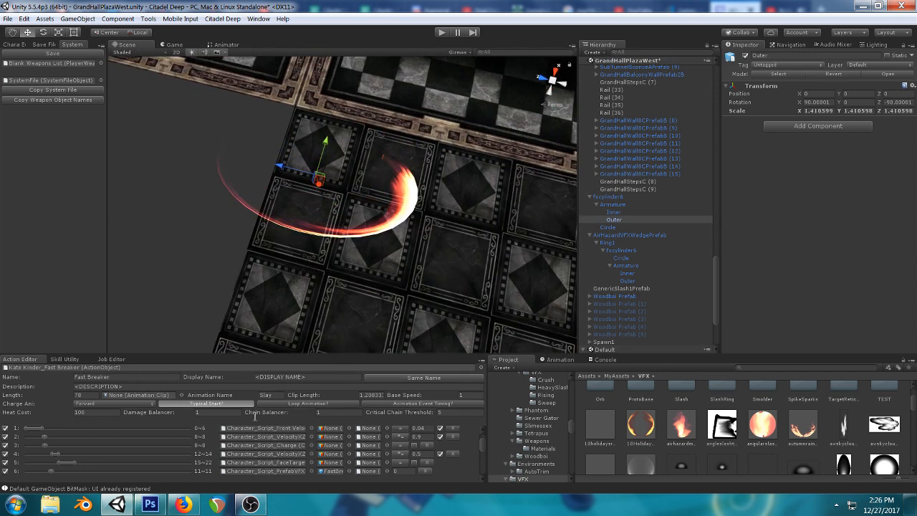
pyautogui.click(198, 505)
pyautogui.hotkey('alt', 'Tab')
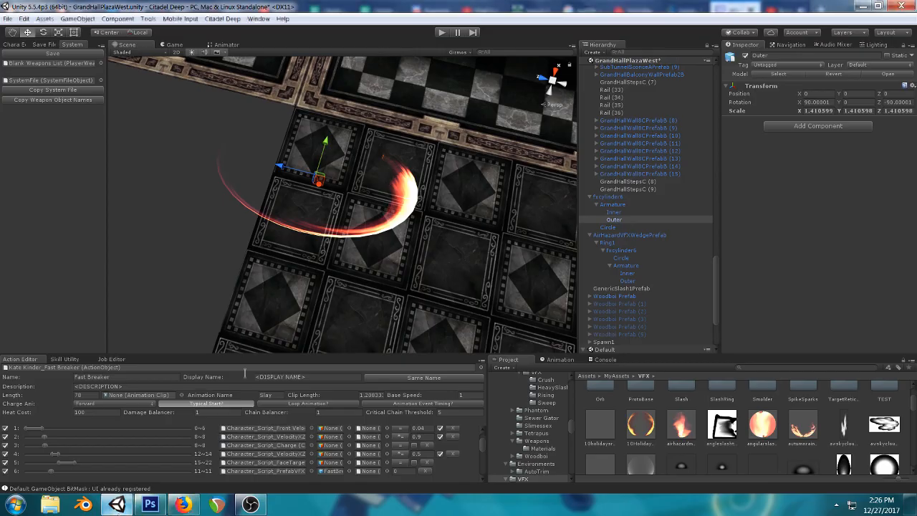
# - Delete the AirHazardVFXWedgePrefab effect and the fxcylinder6 test ring from the scene
pyautogui.moveTo(255, 301); pyautogui.dragTo(285, 172, button='right')
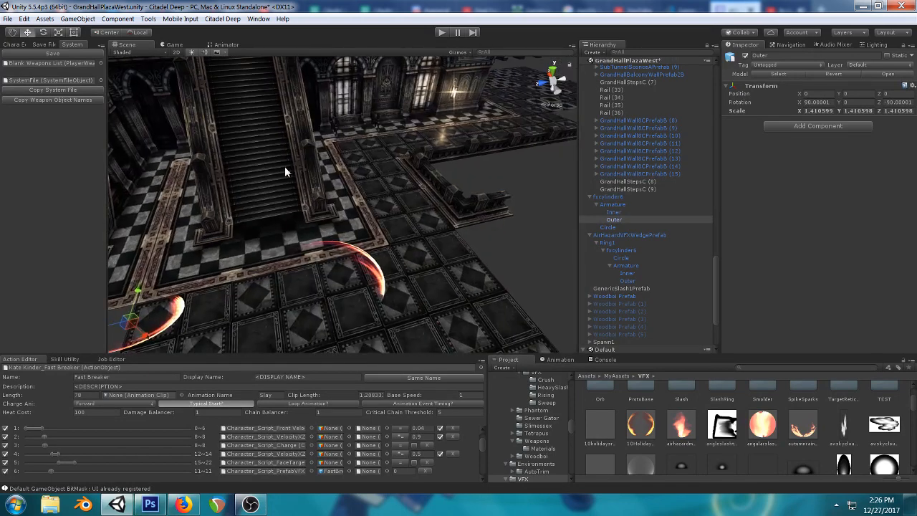
pyautogui.click(370, 268)
pyautogui.press('Delete')
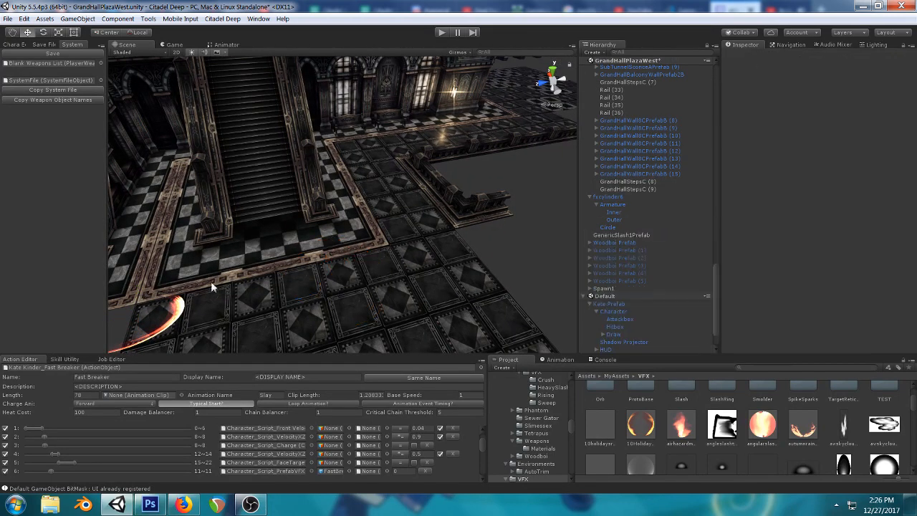
pyautogui.click(177, 317)
pyautogui.press('Delete')
pyautogui.moveTo(318, 240); pyautogui.dragTo(410, 199, button='right')
pyautogui.scroll(-2, 409, 193)
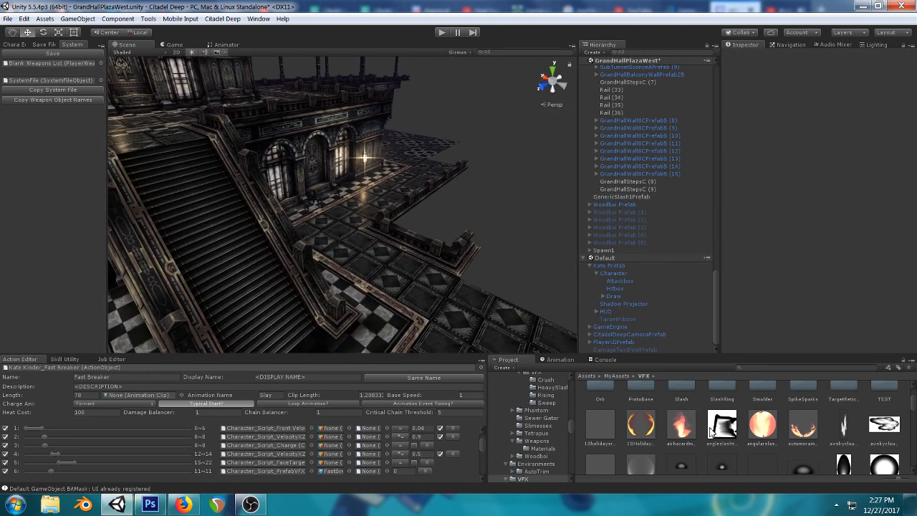
# - Duplicate the airhazardmat material and name the copy TutorialSlashVFXMat
pyautogui.click(679, 428)
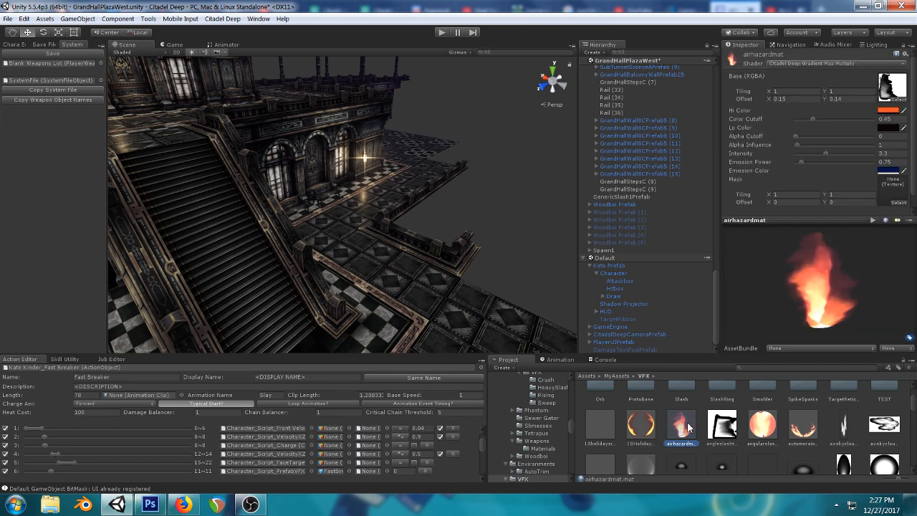
pyautogui.hotkey('ctrl', 'd')
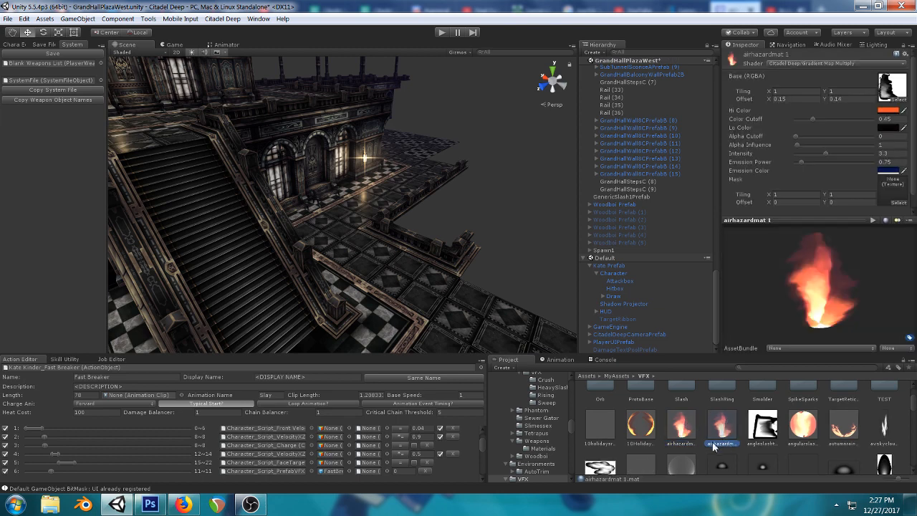
pyautogui.write('T')
pyautogui.write('utorialVFX')
pyautogui.write('Slash')
pyautogui.write('VFXMat')
pyautogui.press('Return')
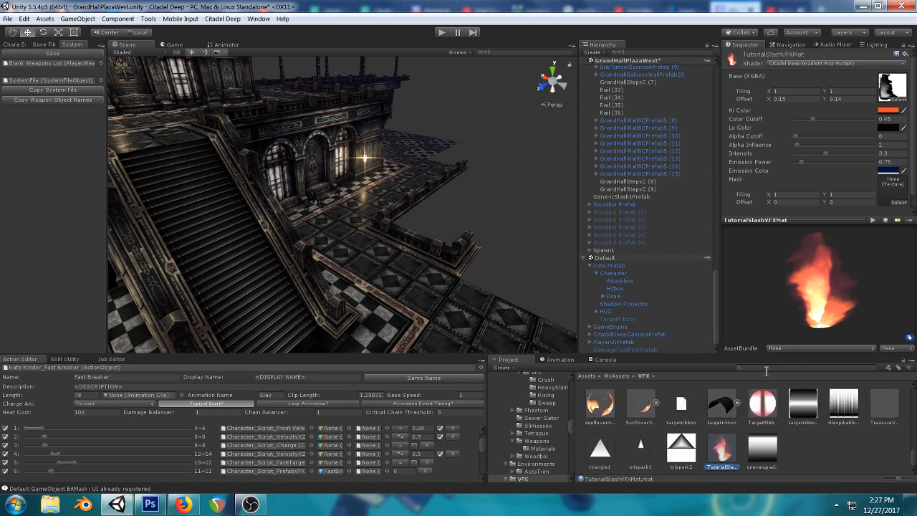
# - Search the project assets for the VFX cylinder model
pyautogui.write('vfx d')
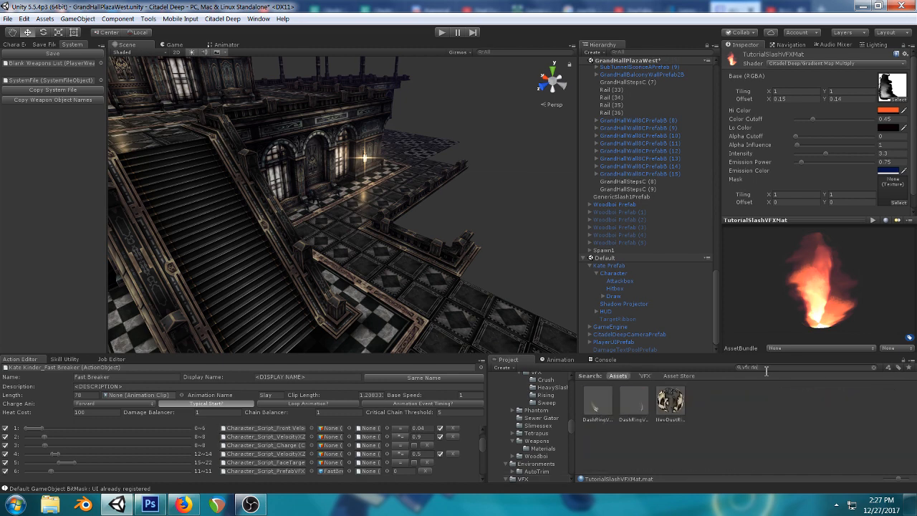
pyautogui.press('BackSpace')
pyautogui.write('cu')
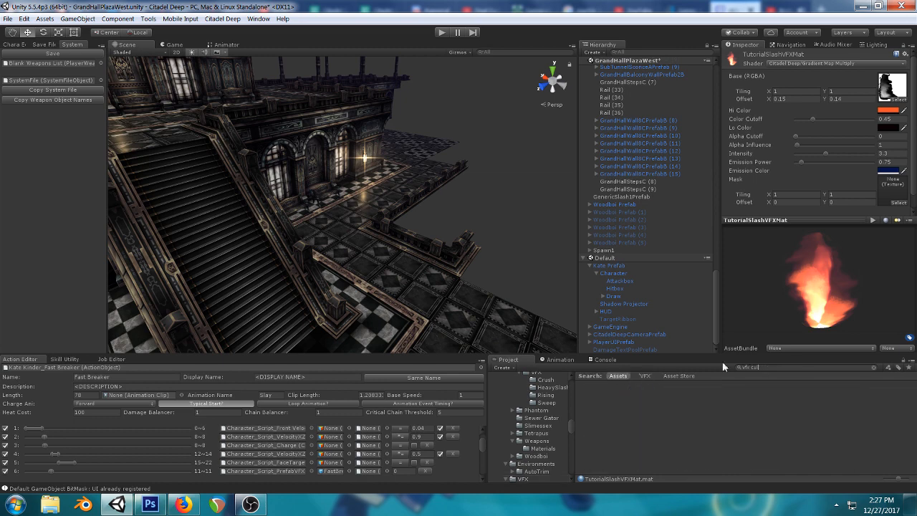
pyautogui.click(455, 248)
pyautogui.click(485, 211)
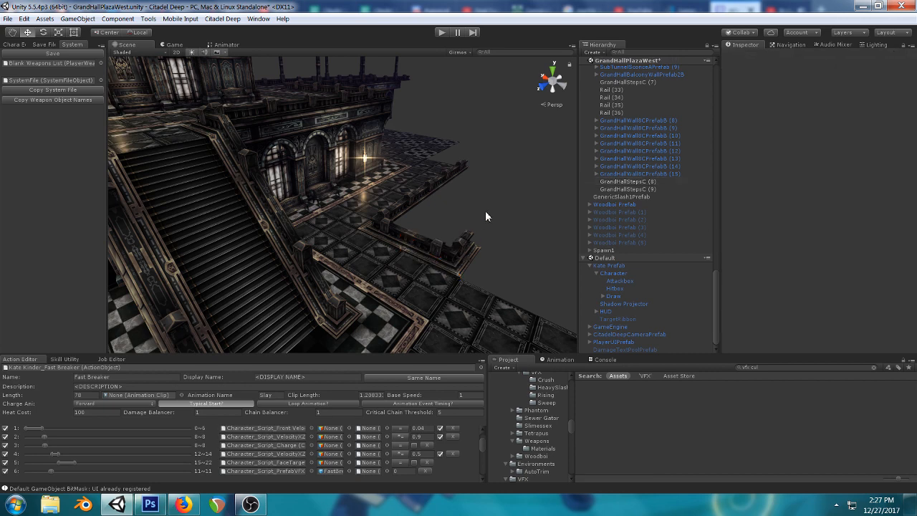
# - Undo the deletion of the fxcylinder6 ring so it is back in the scene, and bring it into view
pyautogui.hotkey('ctrl', 'z')
pyautogui.hotkey('ctrl', 'z')
pyautogui.click(484, 211)
pyautogui.moveTo(500, 211); pyautogui.dragTo(413, 276, button='right')
pyautogui.hotkey('ctrl', 'z')
pyautogui.hotkey('ctrl', 'z')
pyautogui.scroll(-2, 375, 262)
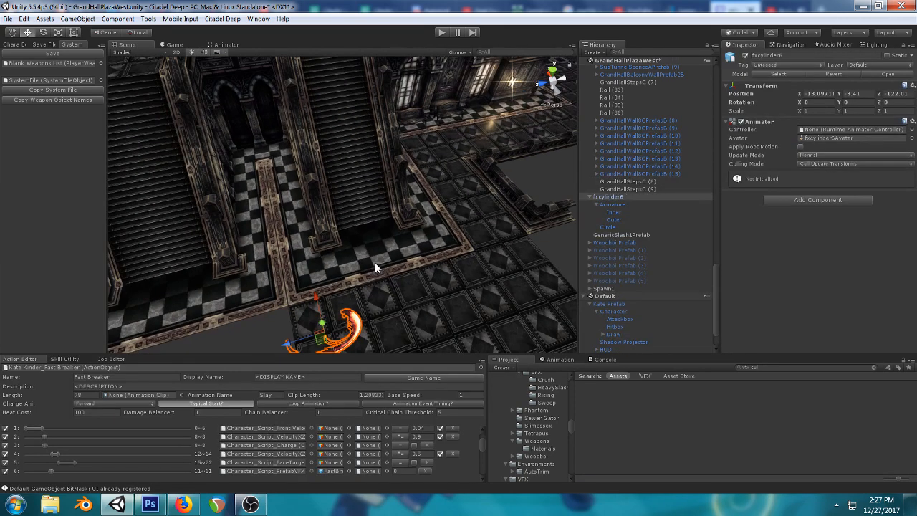
pyautogui.scroll(-3, 375, 262)
pyautogui.scroll(2, 367, 281)
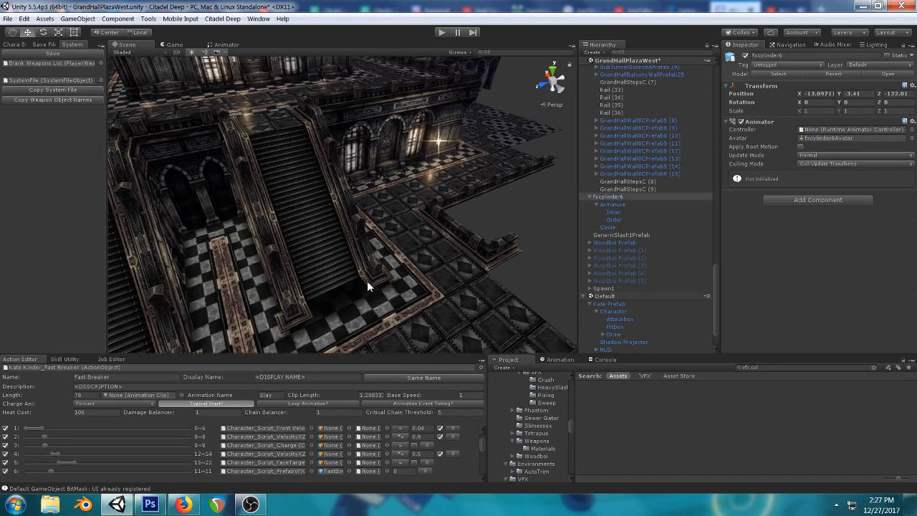
pyautogui.moveTo(366, 281); pyautogui.dragTo(386, 248, button='middle')
pyautogui.scroll(1, 387, 250)
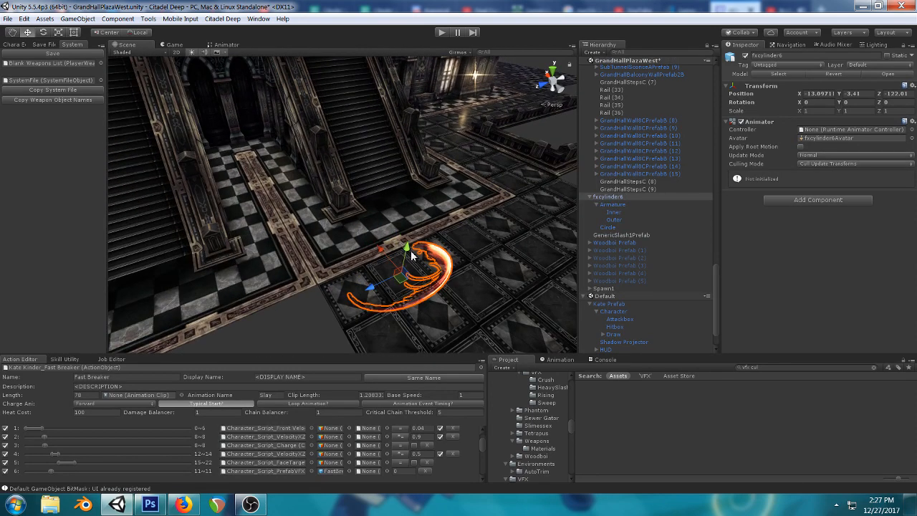
pyautogui.scroll(2, 411, 253)
# - Rename the fxcylinder6 ring TutorialVFX and remove its Animator component
pyautogui.click(808, 56)
pyautogui.write('f')
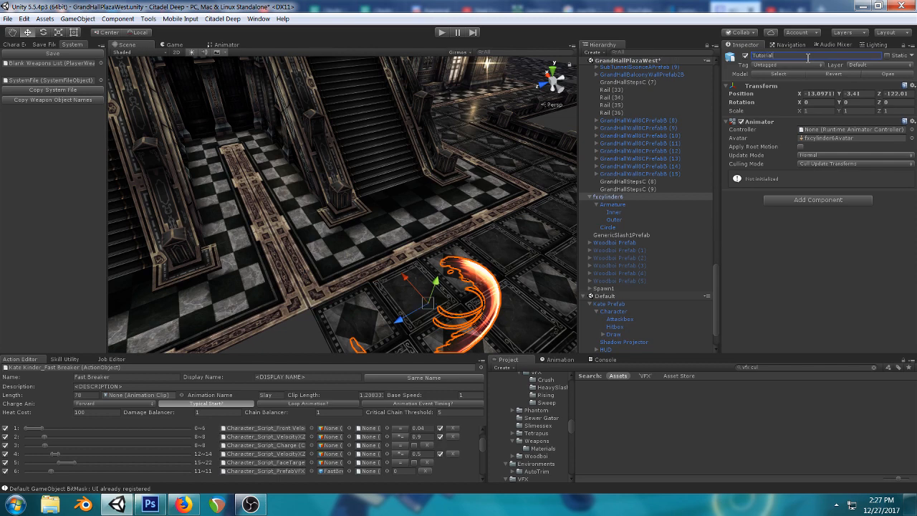
pyautogui.write('utorialVFX')
pyautogui.press('Return')
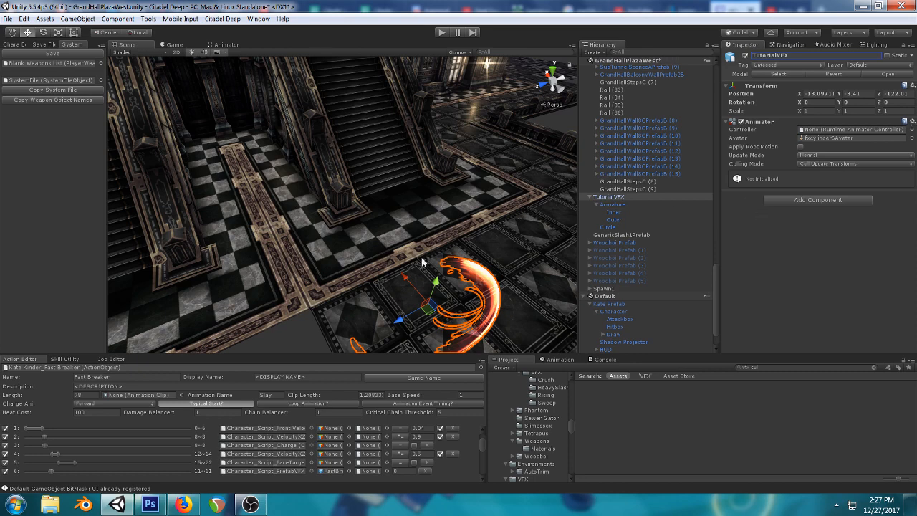
pyautogui.click(912, 124)
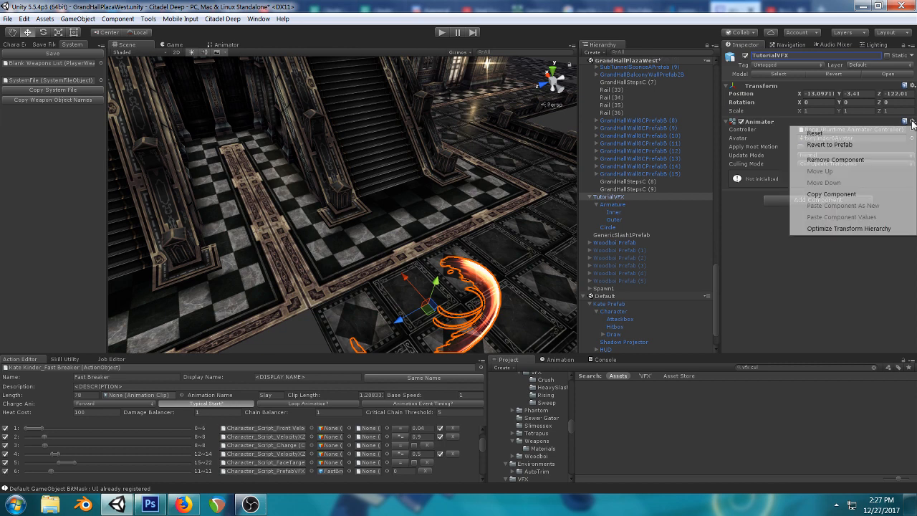
pyautogui.click(830, 162)
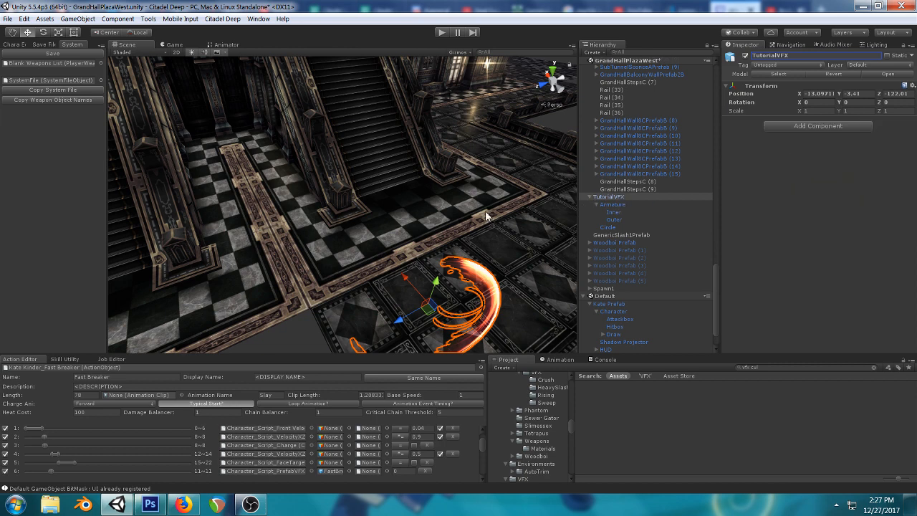
# - Inspect the Armature and Circle children of TutorialVFX to compare the rig with the skinned mesh
pyautogui.click(597, 205)
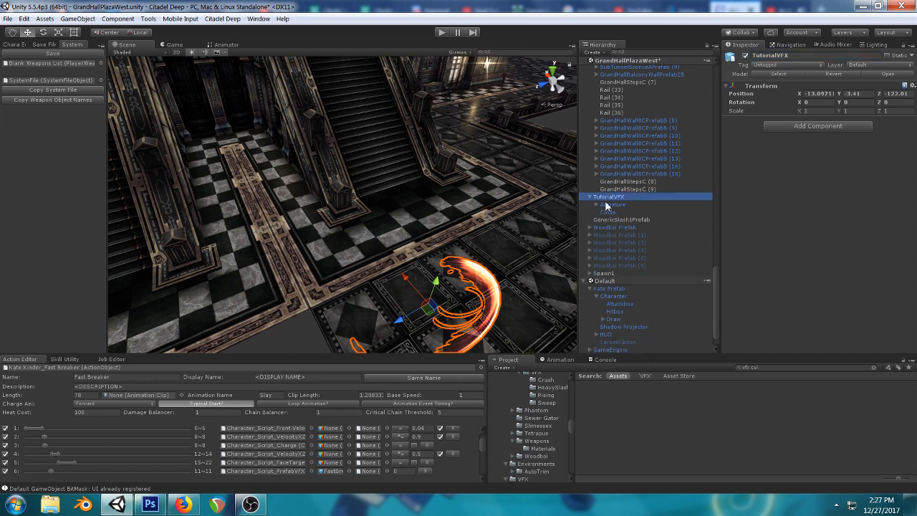
pyautogui.click(608, 212)
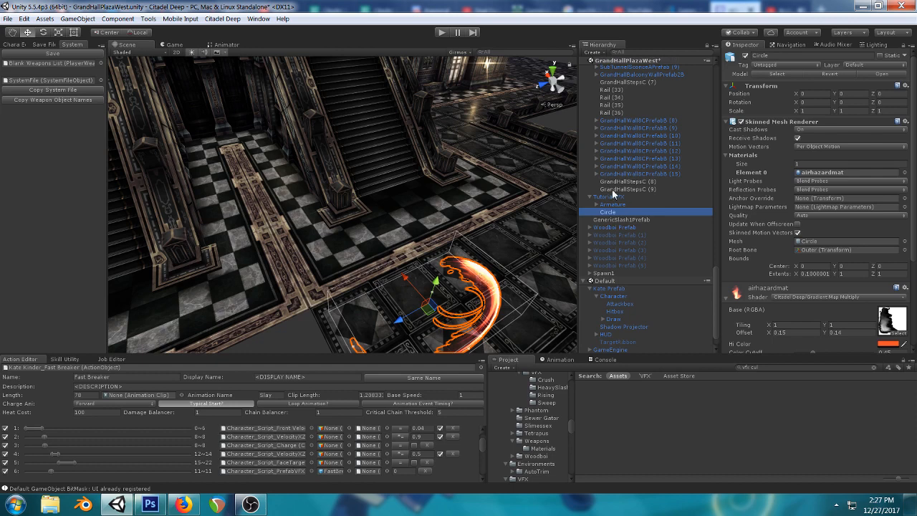
pyautogui.click(611, 205)
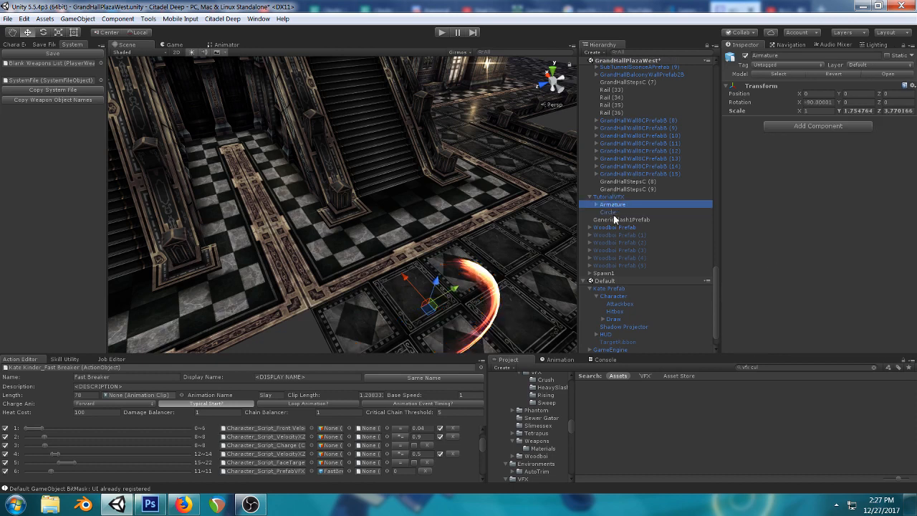
pyautogui.click(609, 212)
pyautogui.click(610, 205)
pyautogui.click(596, 206)
# - Try moving the Inner bone to about Y -0.394 to shift the ring's inner edge
pyautogui.click(614, 212)
pyautogui.click(440, 319)
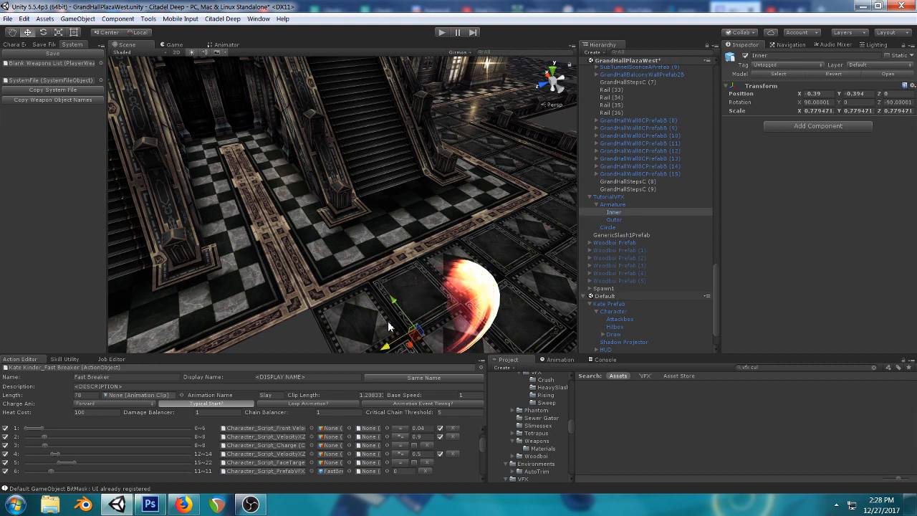
pyautogui.keyDown('alt'); pyautogui.moveTo(410, 246); pyautogui.dragTo(496, 164); pyautogui.keyUp('alt')
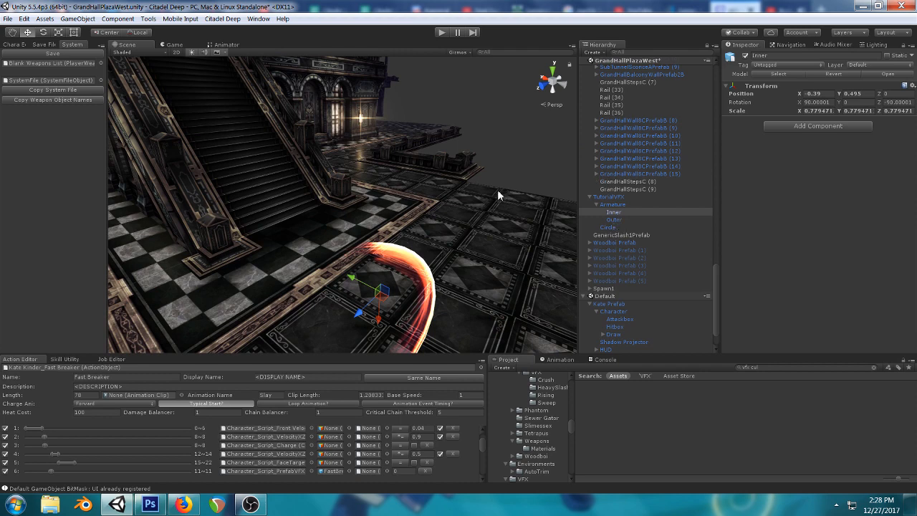
# - Collapse the Armature and move the Circle mesh object to about X 0.512, Y 0.085, Z -0.364
pyautogui.click(609, 227)
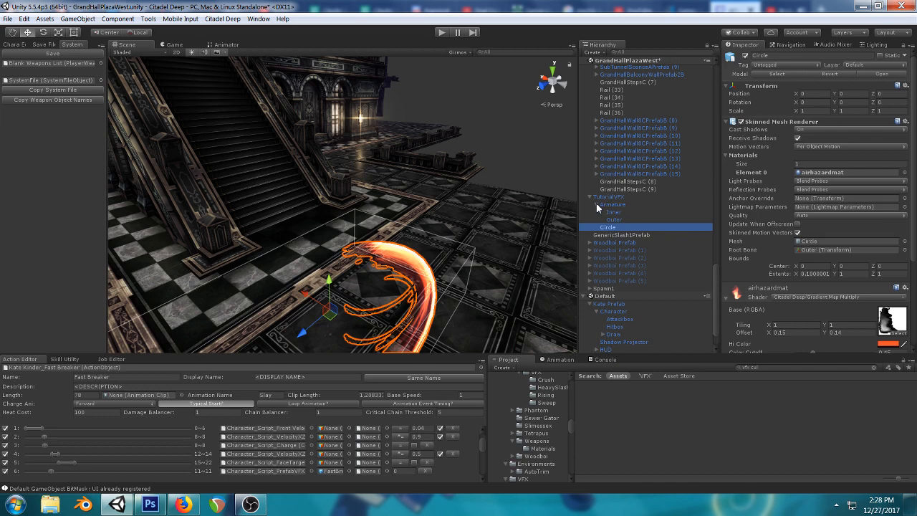
pyautogui.click(596, 206)
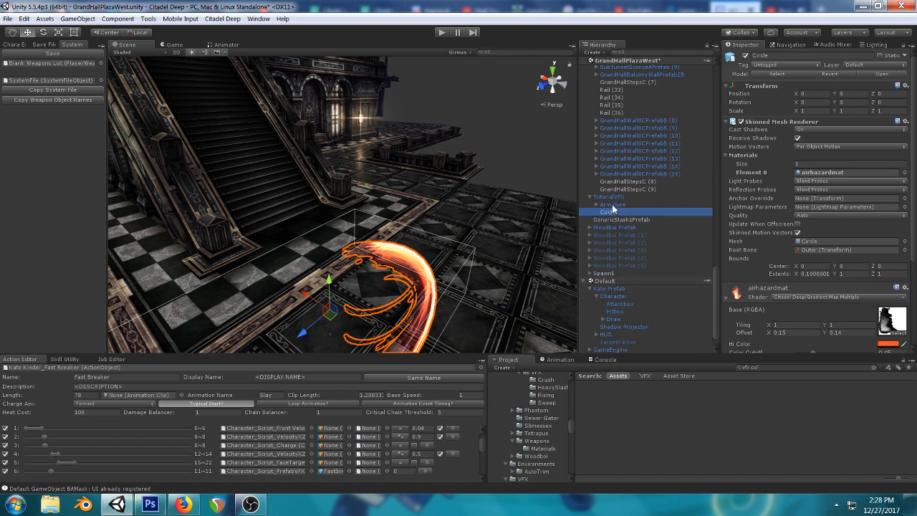
pyautogui.moveTo(301, 332)
pyautogui.mouseDown()
pyautogui.moveTo(278, 339)
pyautogui.moveTo(318, 328)
pyautogui.mouseUp()
pyautogui.moveTo(307, 295); pyautogui.dragTo(285, 286)
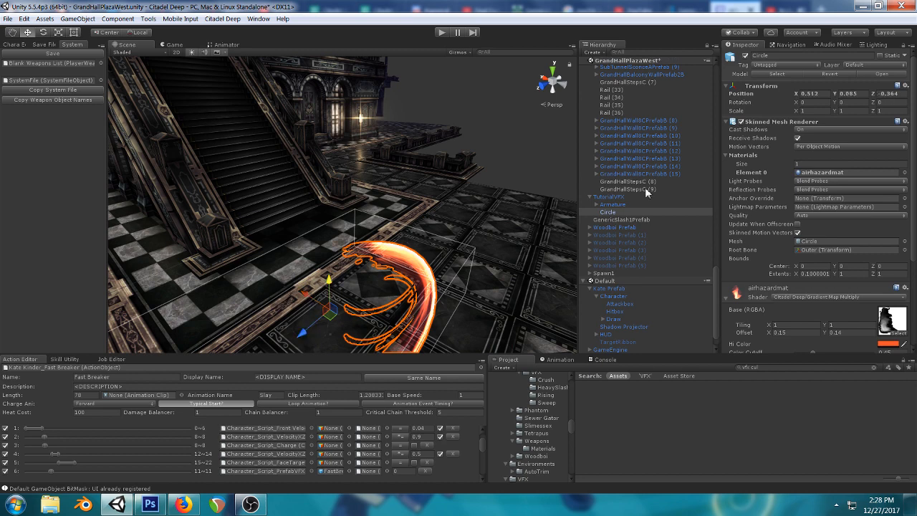
# - Try moving the Armature to carry the slash mesh along, and undo the move
pyautogui.click(606, 205)
pyautogui.moveTo(351, 293); pyautogui.dragTo(416, 247)
pyautogui.hotkey('ctrl', 'z')
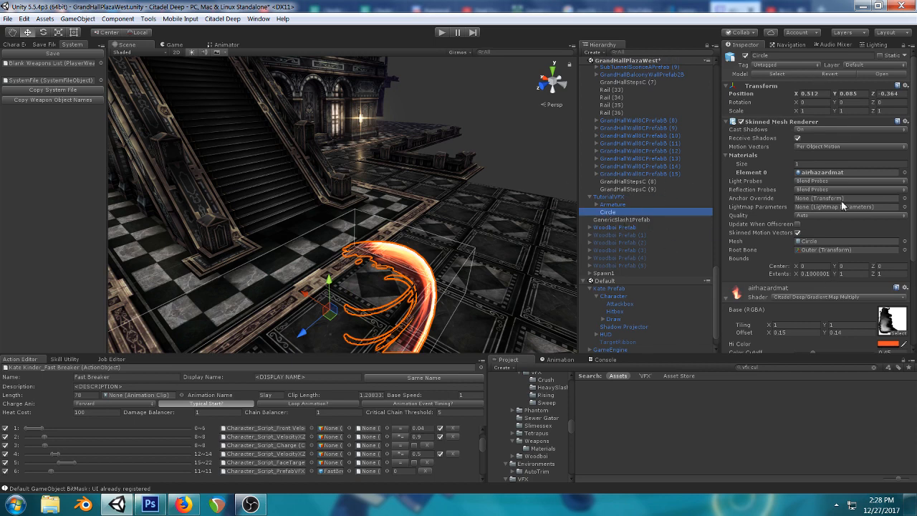
# - Review the Circle's airhazardmat settings, try lowering its Intensity to 1.54, and undo that change
pyautogui.scroll(-3, 812, 148)
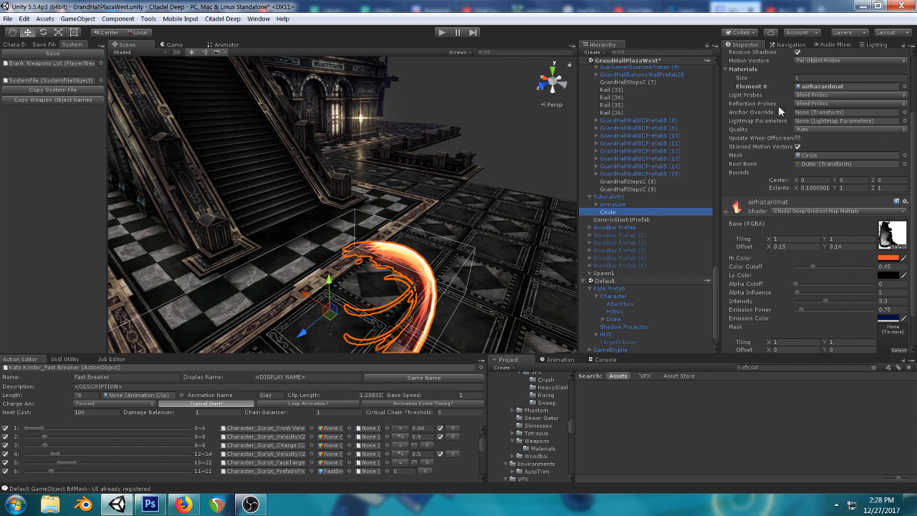
pyautogui.scroll(2, 809, 213)
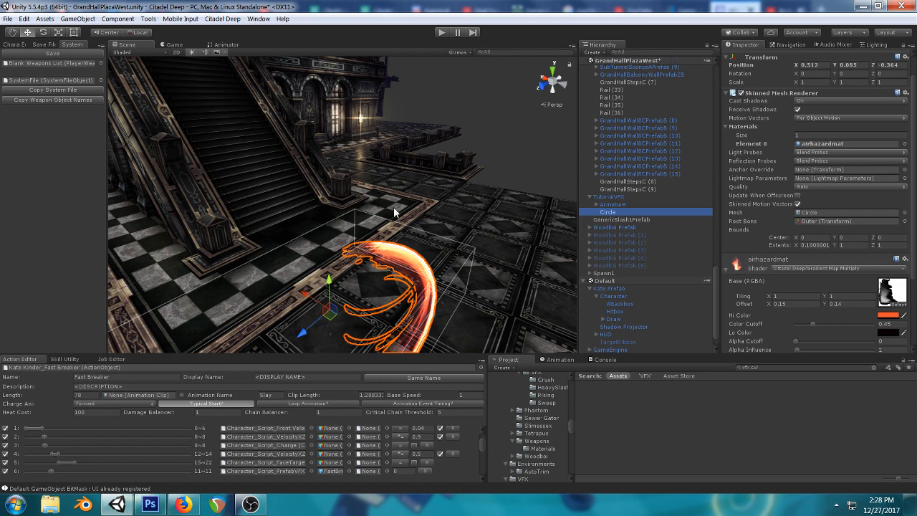
pyautogui.scroll(-5, 393, 208)
pyautogui.scroll(5, 401, 213)
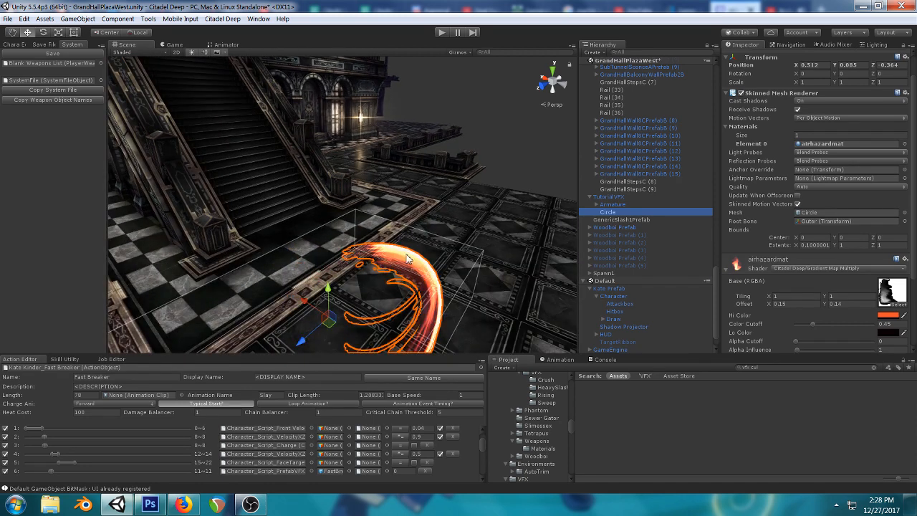
pyautogui.scroll(-3, 768, 249)
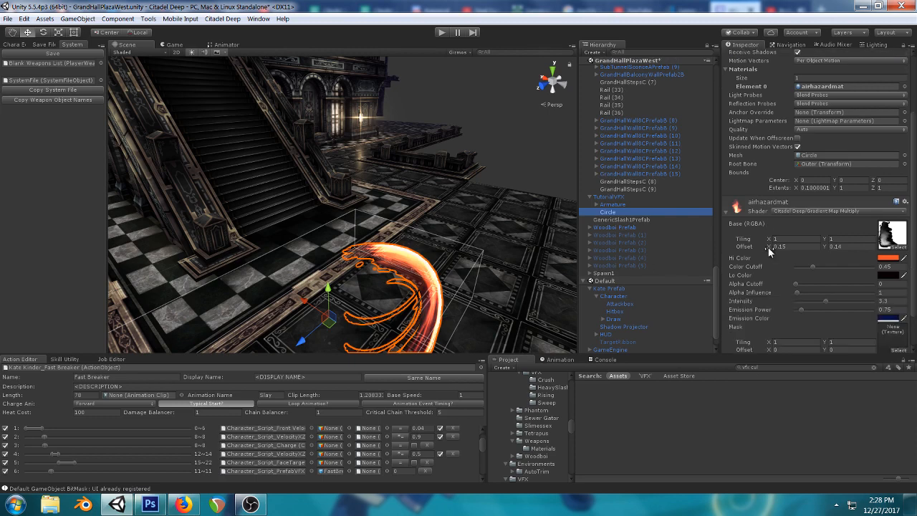
pyautogui.moveTo(824, 300)
pyautogui.mouseDown()
pyautogui.moveTo(840, 295)
pyautogui.moveTo(799, 303)
pyautogui.moveTo(843, 294)
pyautogui.moveTo(800, 299)
pyautogui.moveTo(846, 305)
pyautogui.moveTo(814, 303)
pyautogui.mouseUp()
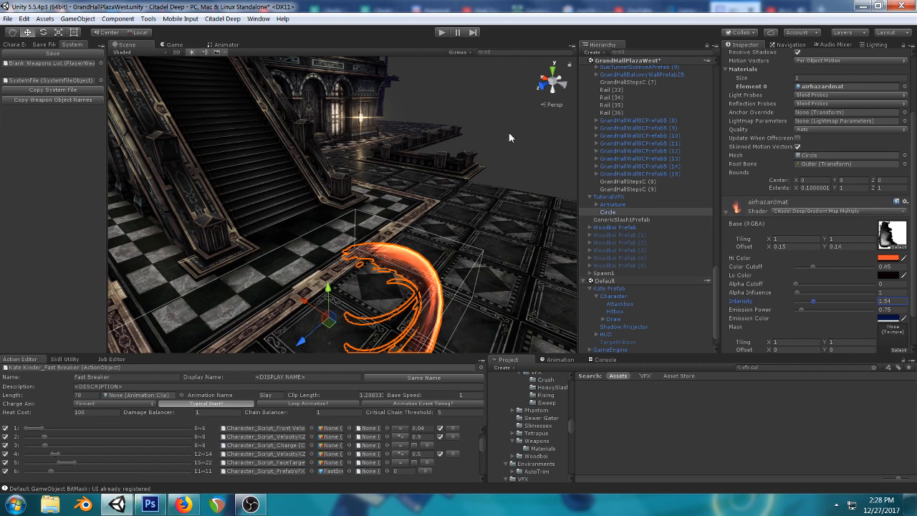
pyautogui.hotkey('ctrl', 'z')
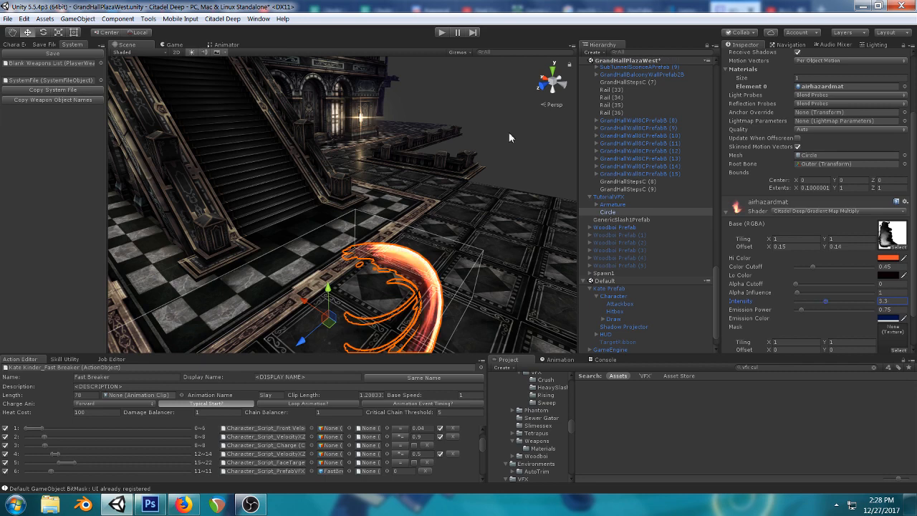
# - Frame the slash in the game view by setting CitadelDeepCameraPrefab to position -9.65, -0.26, -115.29 and rotation X 8.23, Y -158.55
pyautogui.click(174, 45)
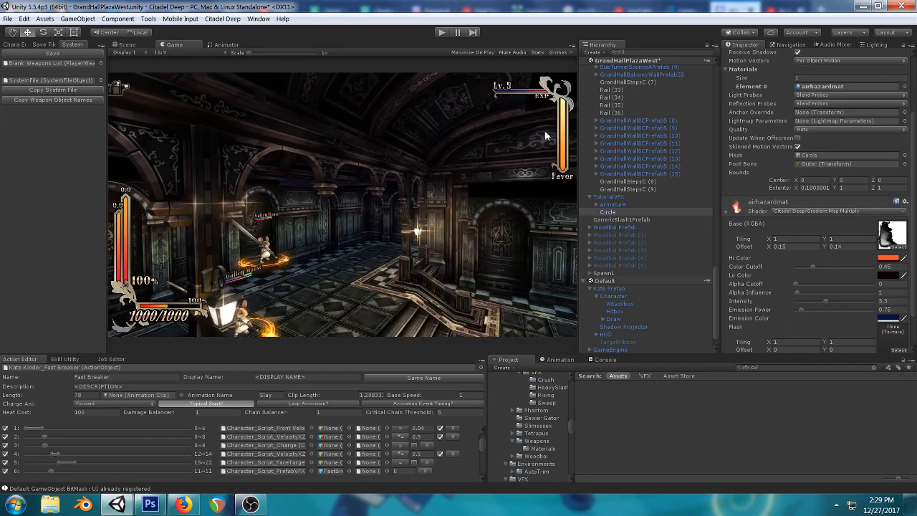
pyautogui.scroll(3, 810, 143)
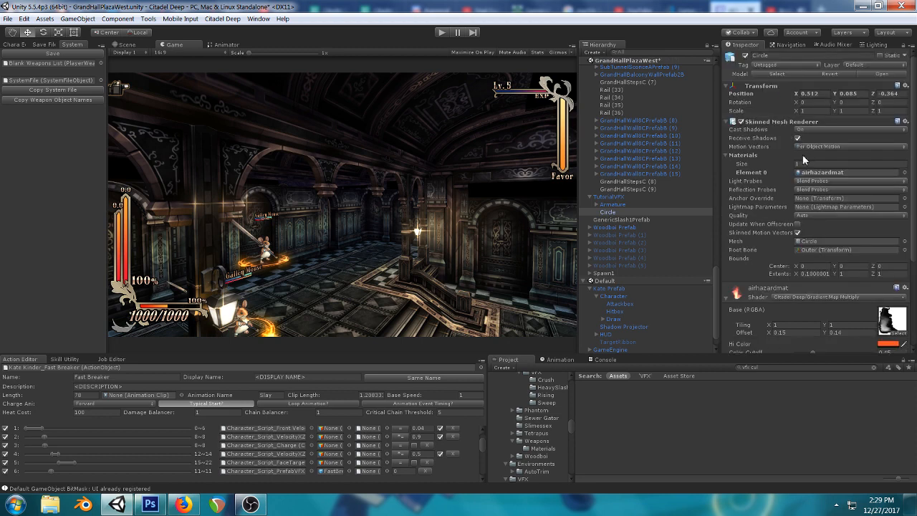
pyautogui.scroll(-2, 645, 317)
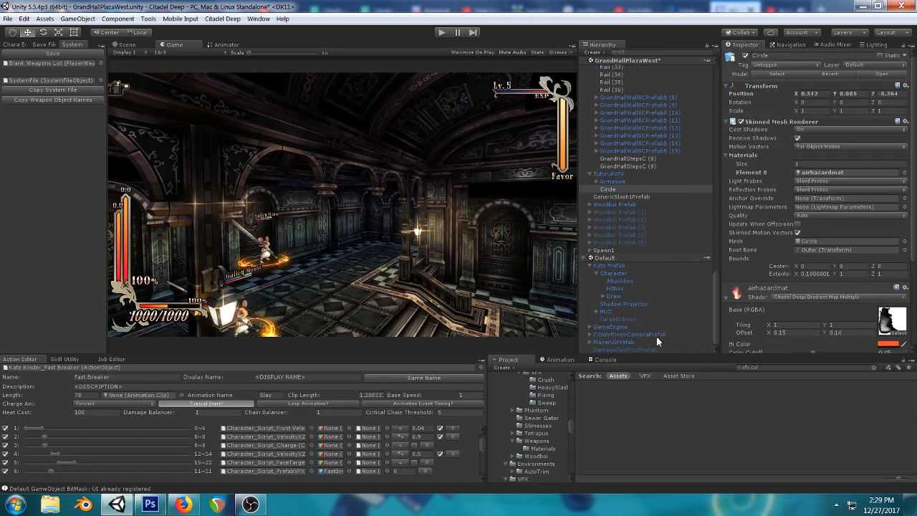
pyautogui.click(630, 335)
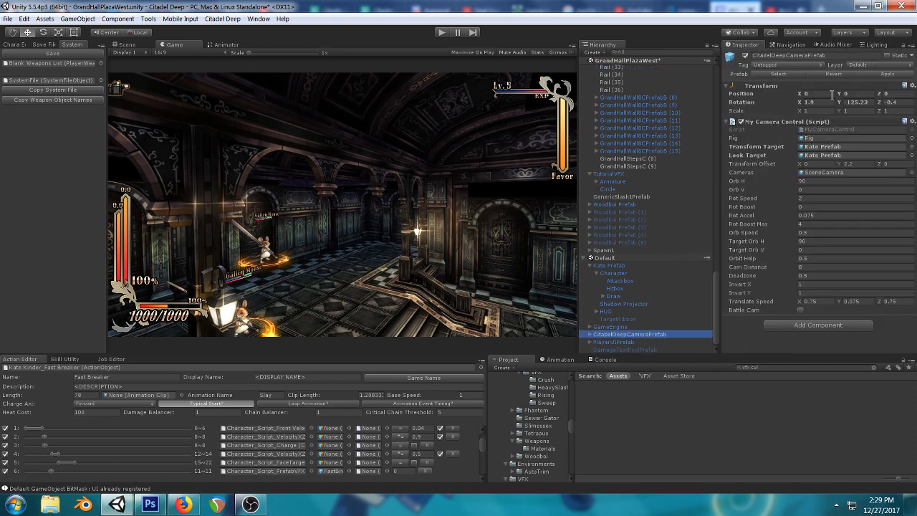
pyautogui.moveTo(840, 95); pyautogui.dragTo(779, 96)
pyautogui.click(801, 95)
pyautogui.moveTo(880, 95); pyautogui.dragTo(672, 103)
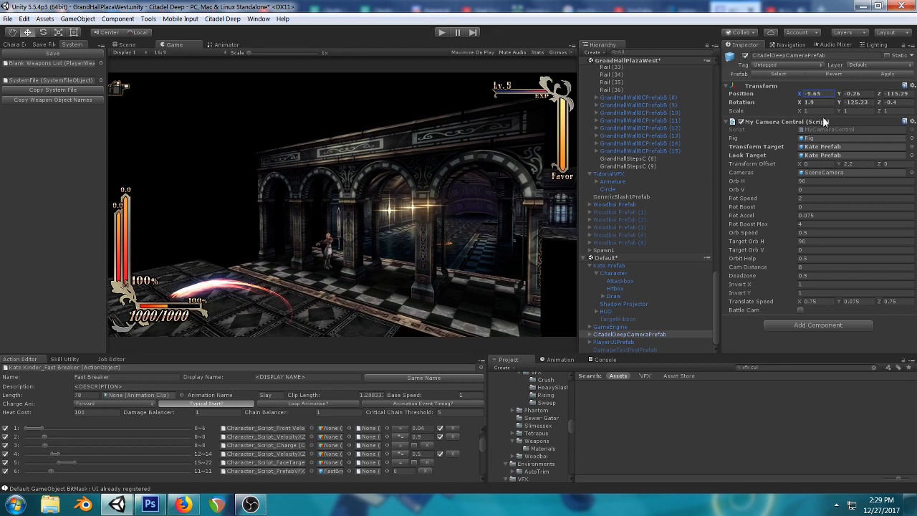
pyautogui.moveTo(799, 101); pyautogui.dragTo(891, 93)
pyautogui.moveTo(838, 102); pyautogui.dragTo(73, 31)
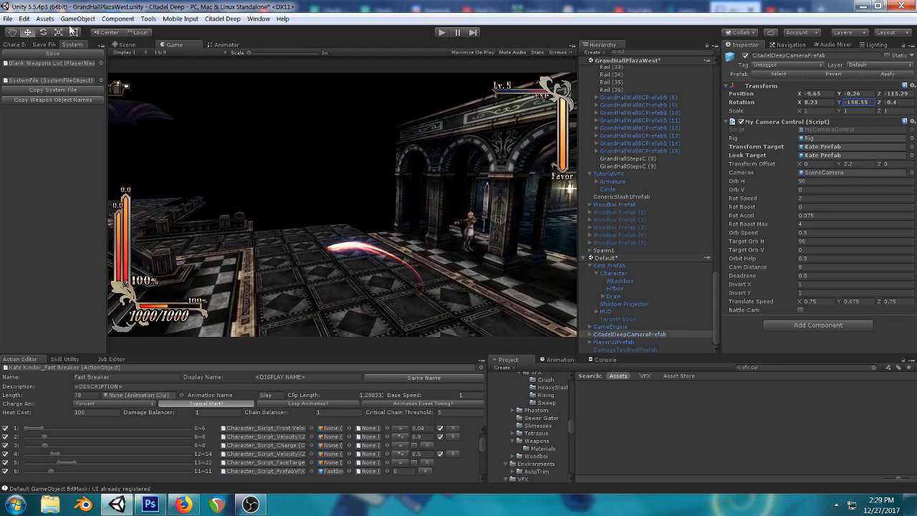
# - Return to the scene view and try to replace the Circle mesh's material with one found by searching for "vfx"
pyautogui.click(126, 44)
pyautogui.click(398, 256)
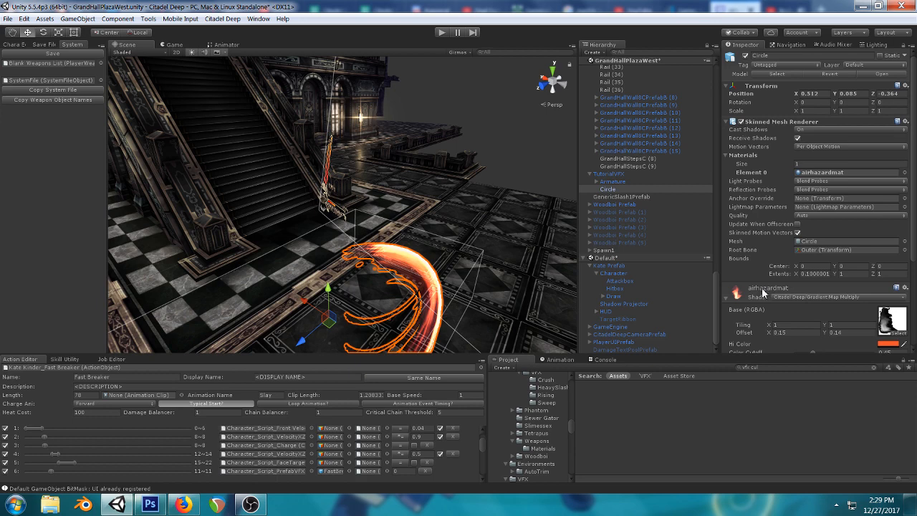
pyautogui.click(904, 173)
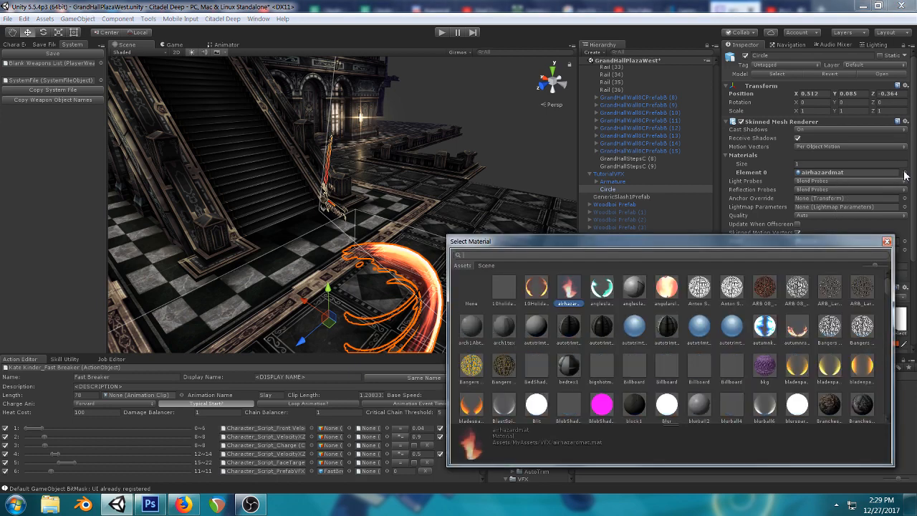
pyautogui.write('vfx')
pyautogui.doubleClick(625, 287)
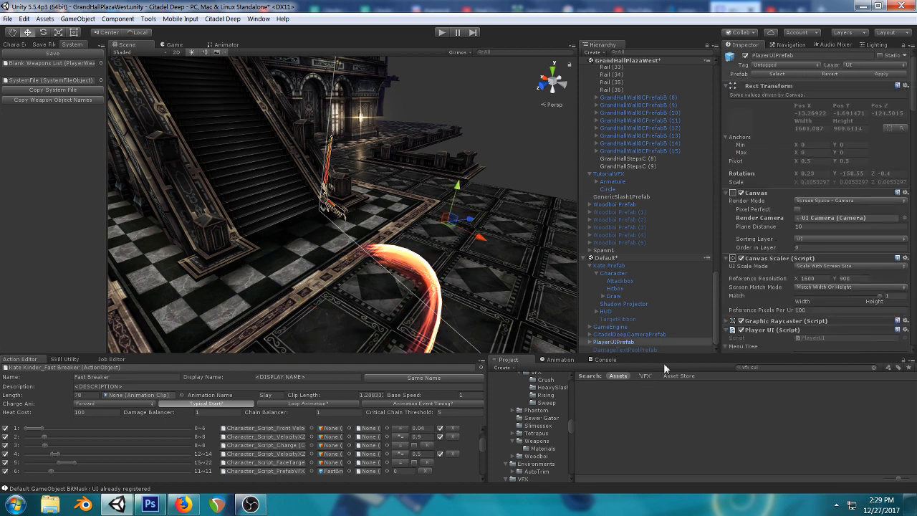
# - Search the project for "vfxma", select TutorialSlashVFXMat, and set its Intensity to about 2.46 while previewing in the game view
pyautogui.click(802, 367)
pyautogui.write('vfxma')
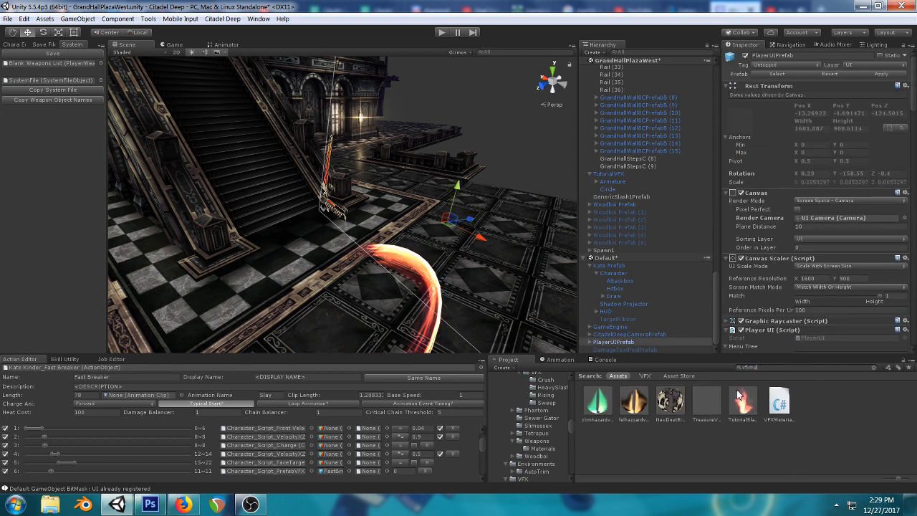
pyautogui.click(740, 399)
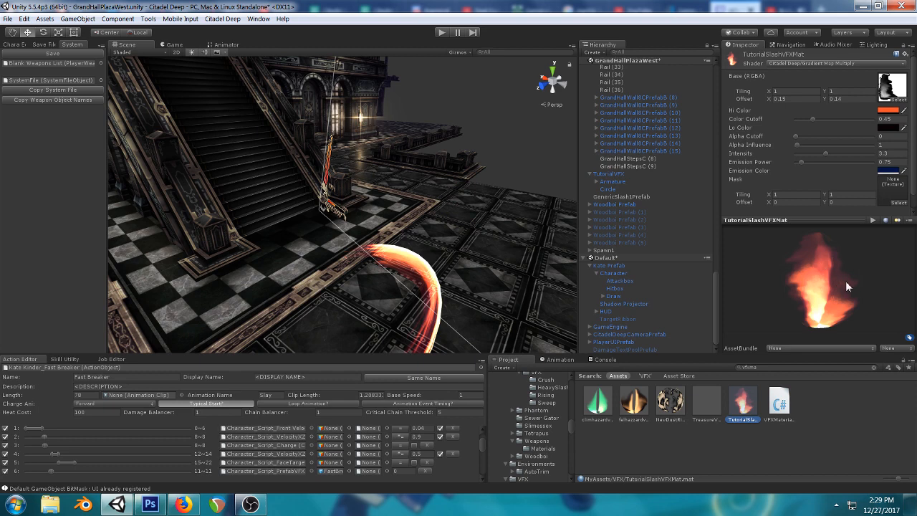
pyautogui.click(173, 45)
pyautogui.scroll(-1, 803, 148)
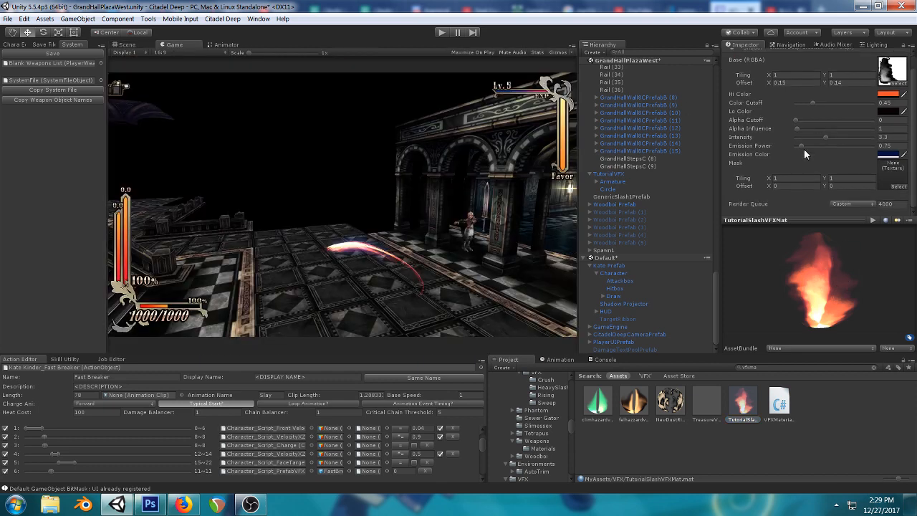
pyautogui.moveTo(825, 137); pyautogui.dragTo(780, 140)
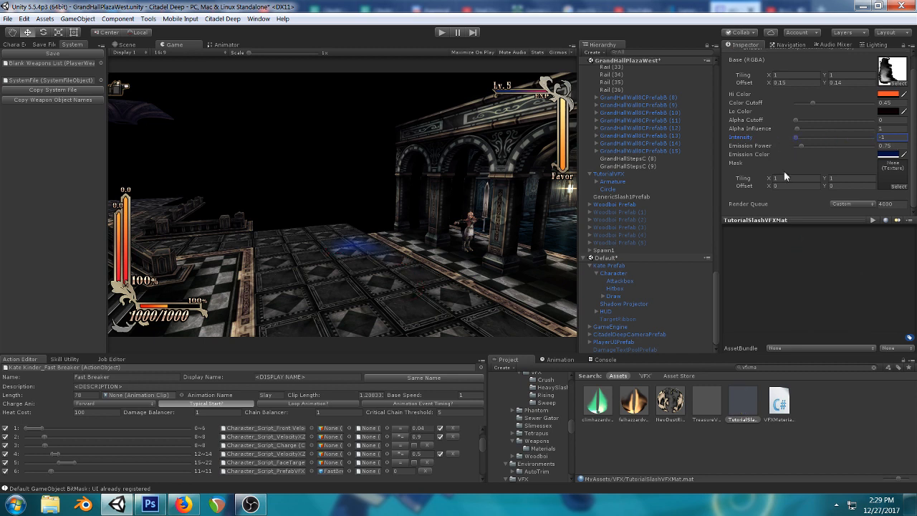
pyautogui.moveTo(799, 140); pyautogui.dragTo(821, 141)
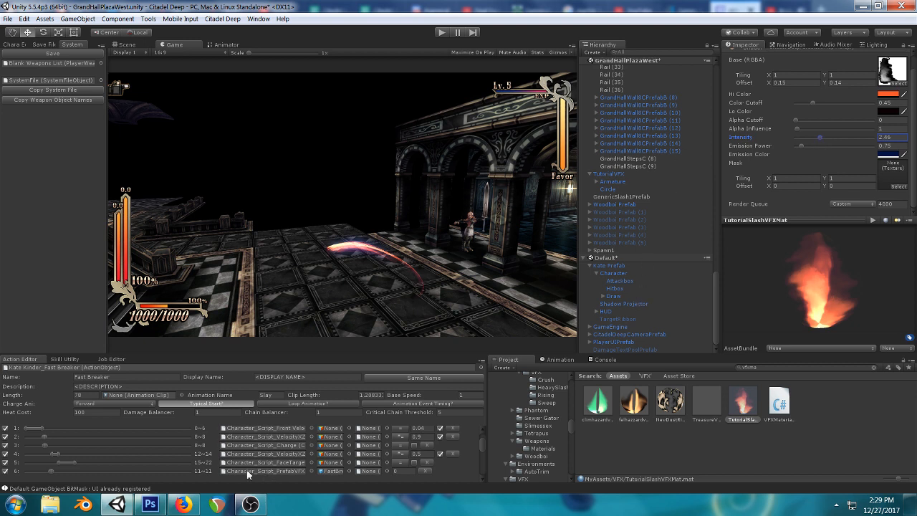
# - Return to the scene view and move the TutorialVFX object along Z to about -130.15
pyautogui.click(184, 505)
pyautogui.click(116, 504)
pyautogui.click(123, 45)
pyautogui.keyDown('alt'); pyautogui.moveTo(320, 199); pyautogui.dragTo(426, 135); pyautogui.keyUp('alt')
pyautogui.moveTo(425, 136); pyautogui.dragTo(358, 145, button='middle')
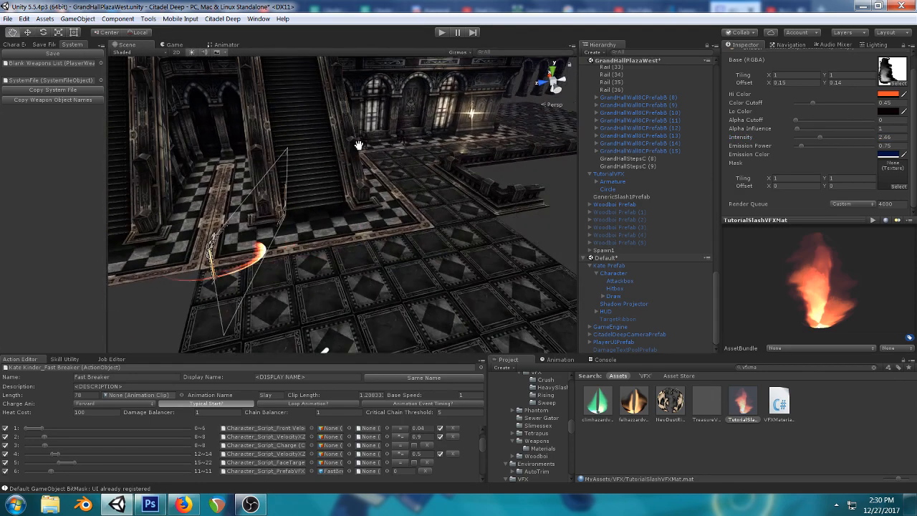
pyautogui.keyDown('alt'); pyautogui.moveTo(401, 195); pyautogui.dragTo(371, 199); pyautogui.keyUp('alt')
pyautogui.moveTo(370, 198); pyautogui.dragTo(400, 209, button='middle')
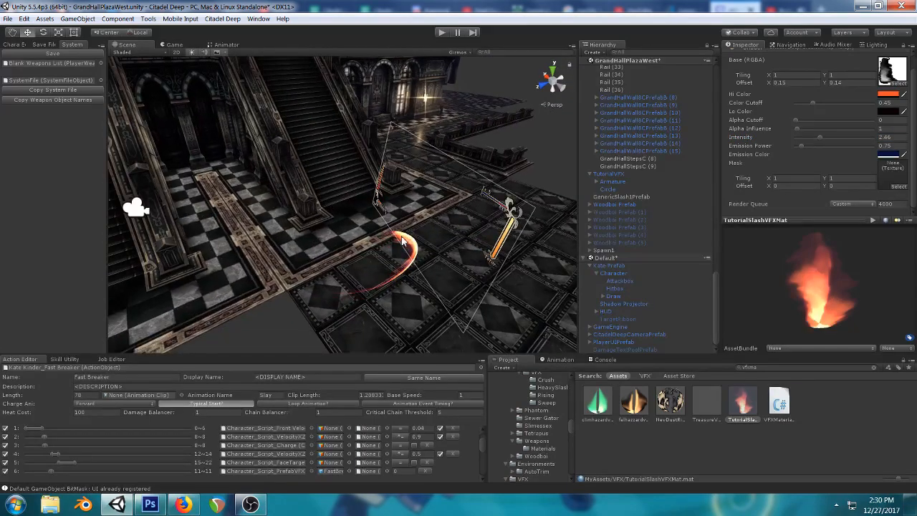
pyautogui.click(403, 241)
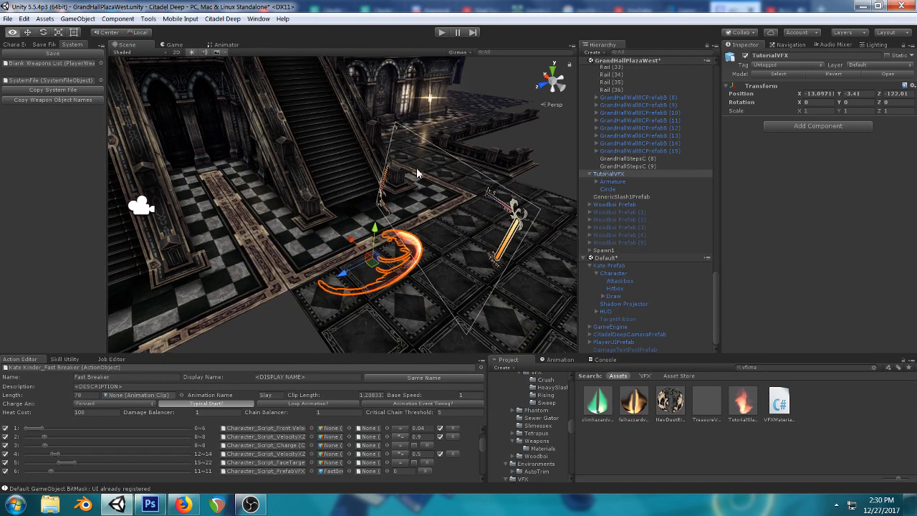
pyautogui.keyDown('alt'); pyautogui.moveTo(418, 173); pyautogui.dragTo(357, 176); pyautogui.keyUp('alt')
pyautogui.moveTo(357, 176); pyautogui.dragTo(354, 194, button='middle')
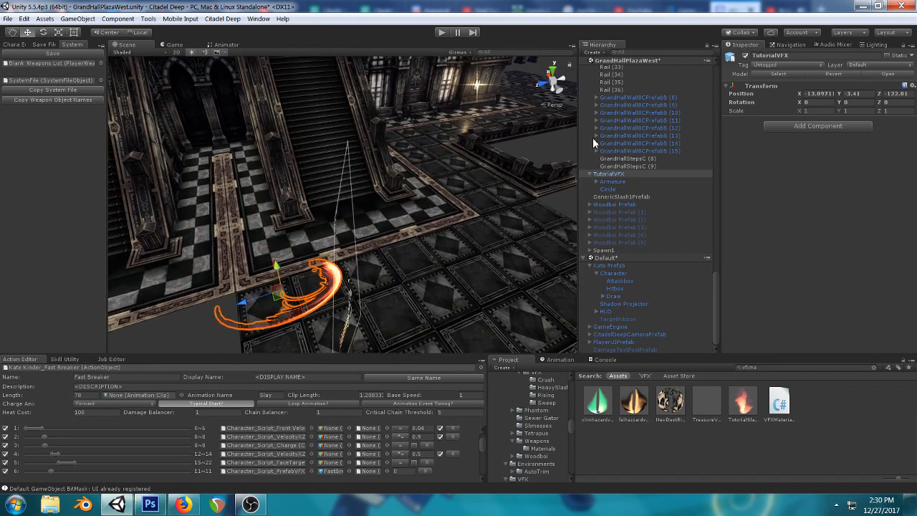
pyautogui.moveTo(247, 305); pyautogui.dragTo(389, 203)
# - Reset the Armature's Inner bone to scale 1, 1, 1 and position X 0, Y 0
pyautogui.moveTo(389, 203); pyautogui.dragTo(369, 203, button='middle')
pyautogui.scroll(3, 401, 201)
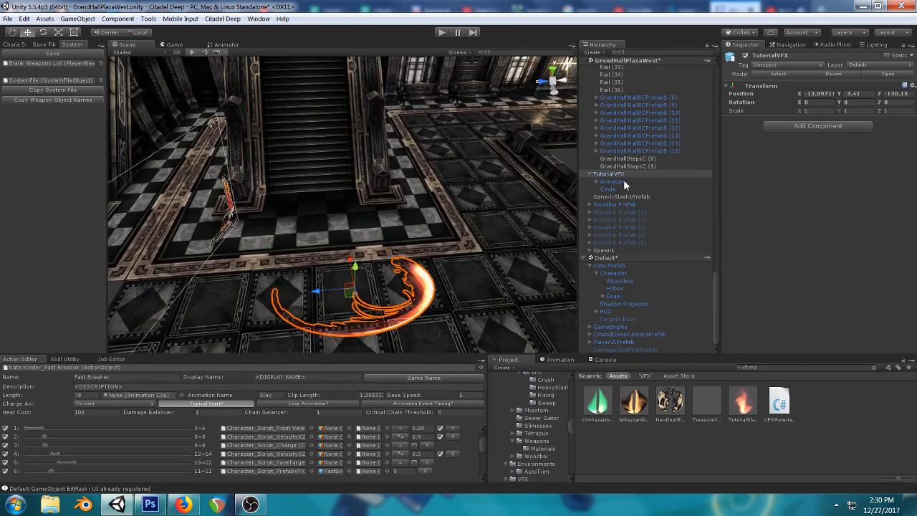
pyautogui.click(596, 181)
pyautogui.click(614, 190)
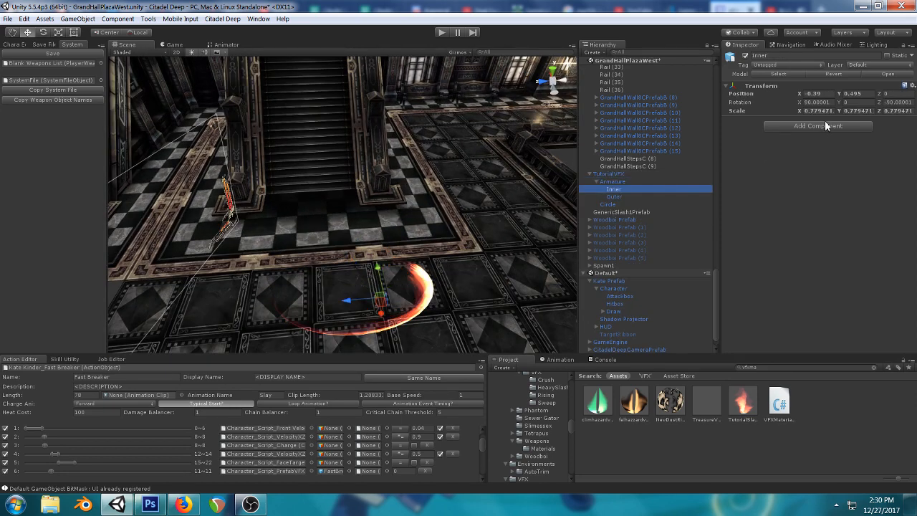
pyautogui.click(812, 111)
pyautogui.write('1')
pyautogui.press('Tab')
pyautogui.write('1')
pyautogui.press('Tab')
pyautogui.write('1')
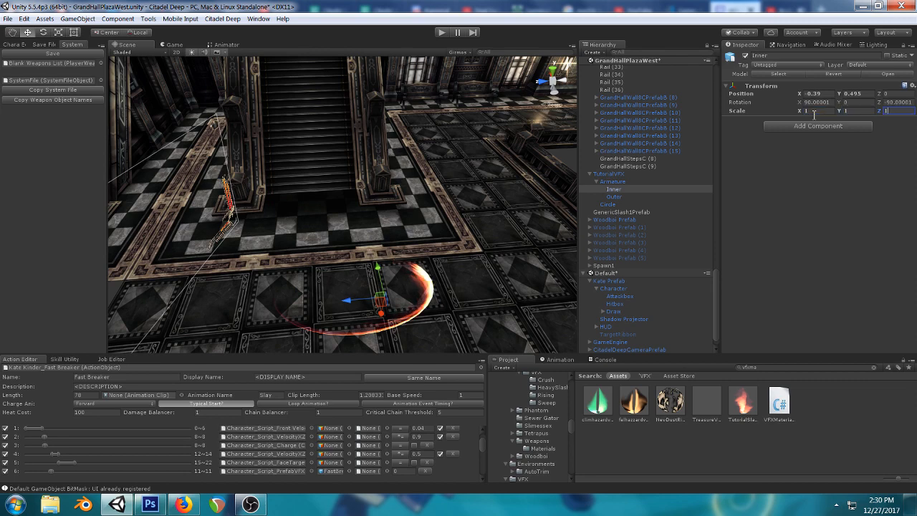
pyautogui.click(817, 93)
pyautogui.write('0')
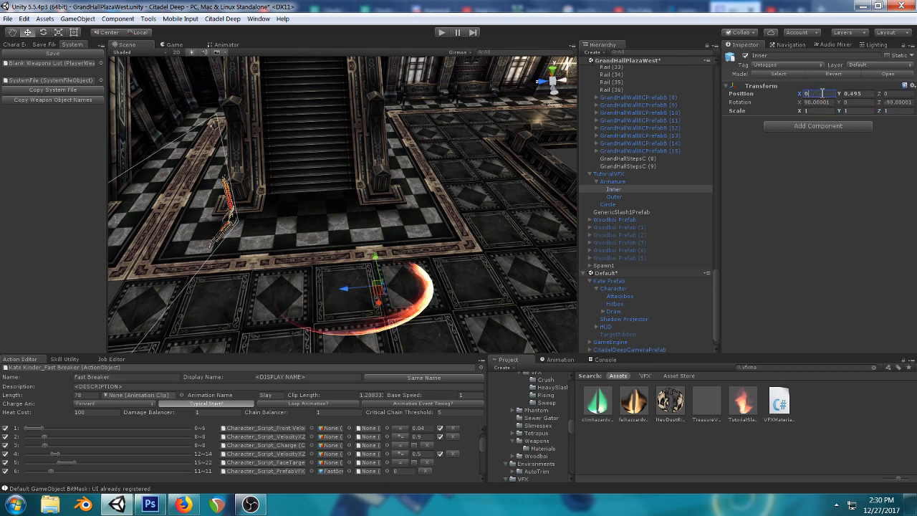
pyautogui.press('Tab')
pyautogui.write('0')
# - Reset the Armature's Outer bone to a scale of 1 on all three axes
pyautogui.click(613, 196)
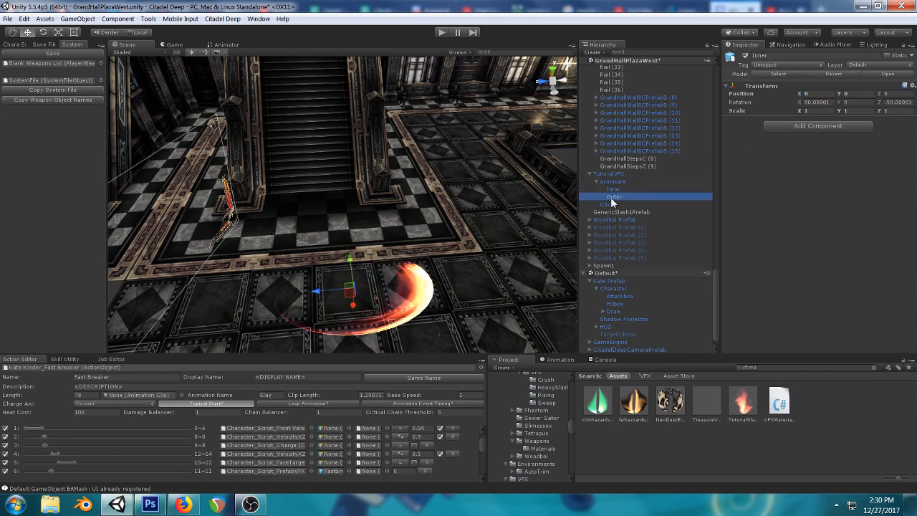
pyautogui.click(818, 111)
pyautogui.write('1')
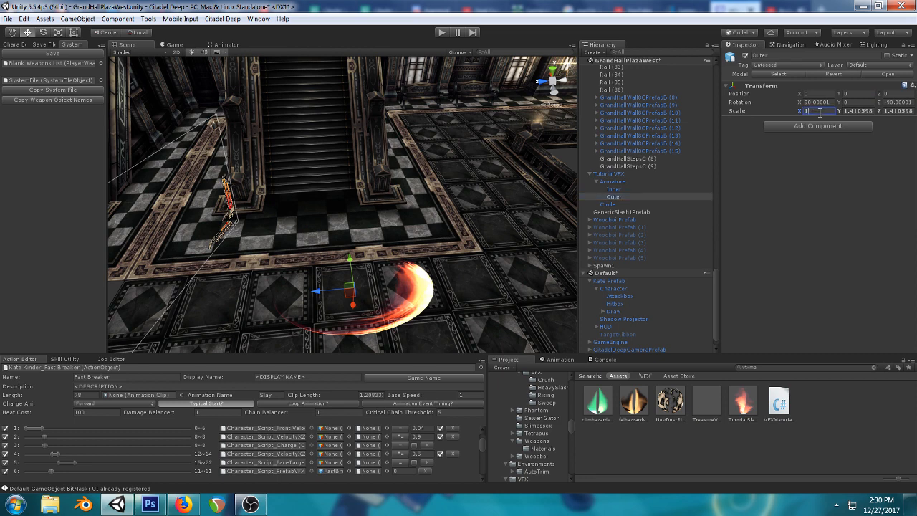
pyautogui.press('Tab')
pyautogui.write('1')
pyautogui.press('Tab')
pyautogui.write('1')
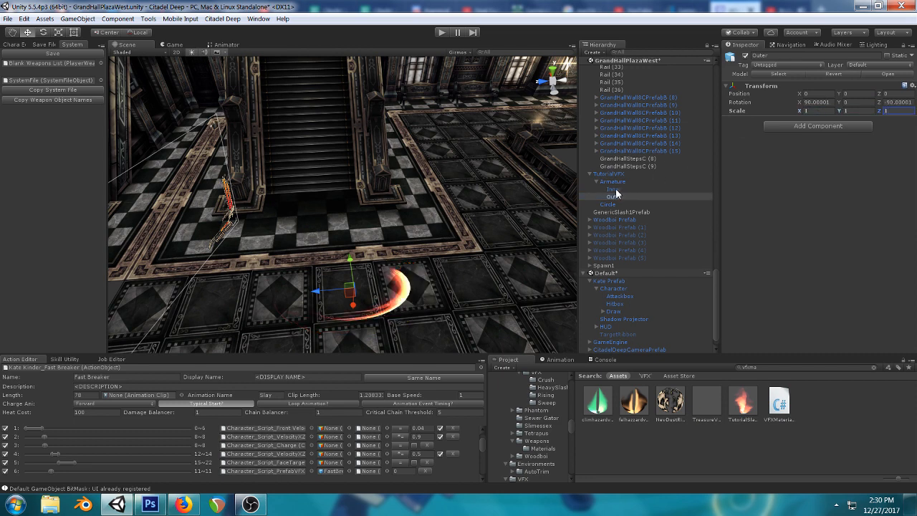
# - Set the Armature's Y and Z scale to 1
pyautogui.click(612, 181)
pyautogui.click(868, 111)
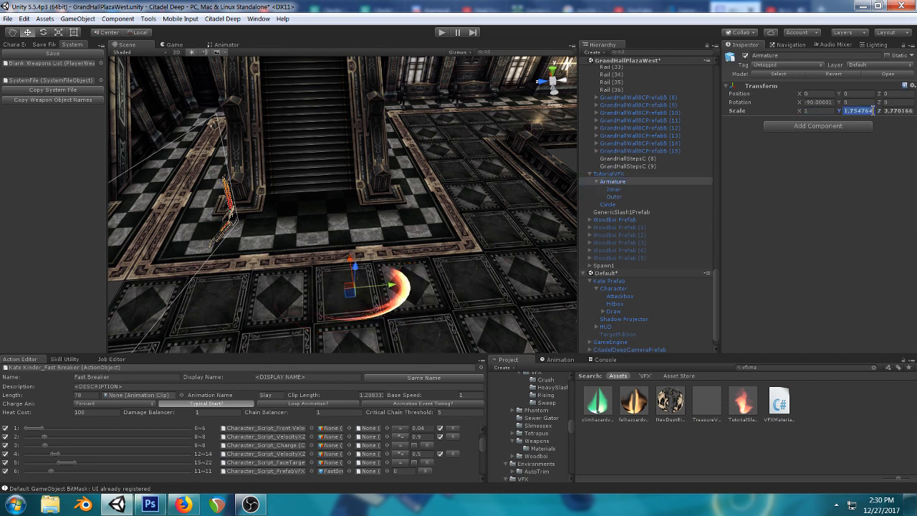
pyautogui.write('1')
pyautogui.press('Tab')
pyautogui.write('1')
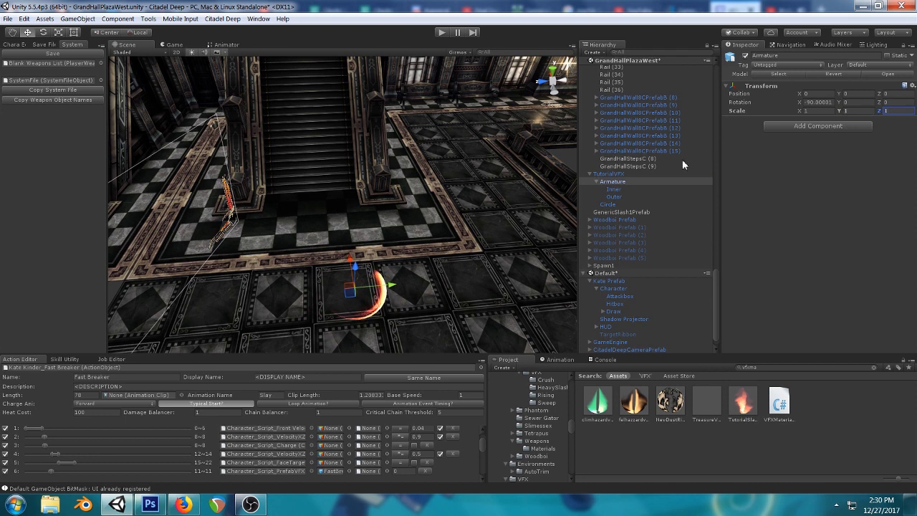
# - Try stretching TutorialVFX to a scale of about X 0.72 and Z 1.93, and reset its scale to 1
pyautogui.click(620, 174)
pyautogui.moveTo(301, 255); pyautogui.dragTo(381, 150, button='right')
pyautogui.click(603, 182)
pyautogui.click(609, 175)
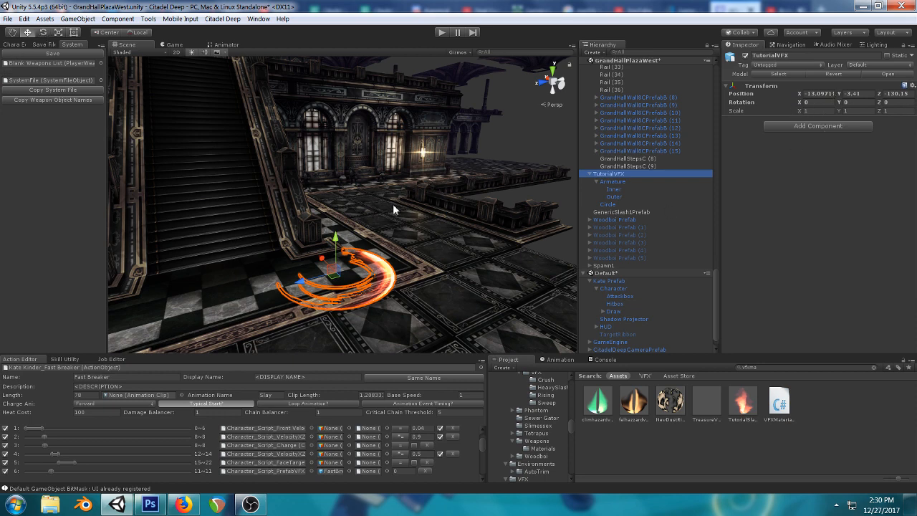
pyautogui.click(59, 32)
pyautogui.moveTo(309, 276); pyautogui.dragTo(324, 264)
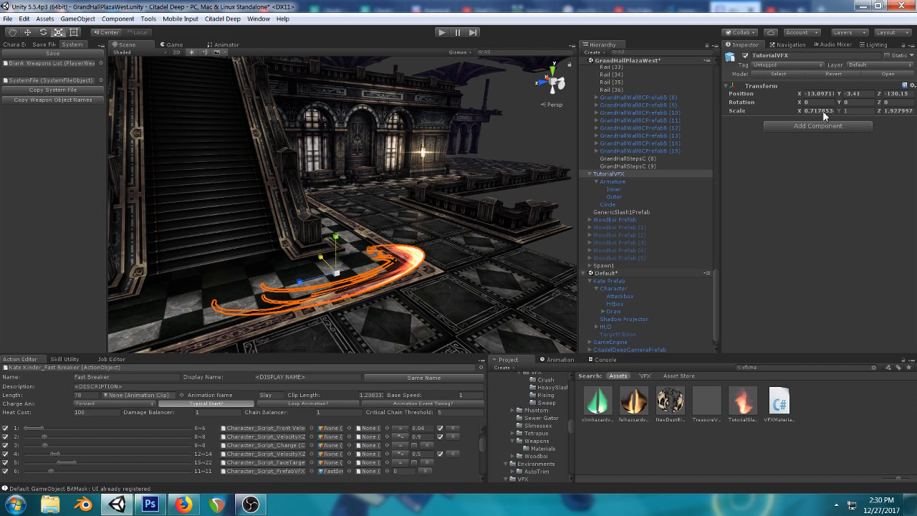
pyautogui.write('1')
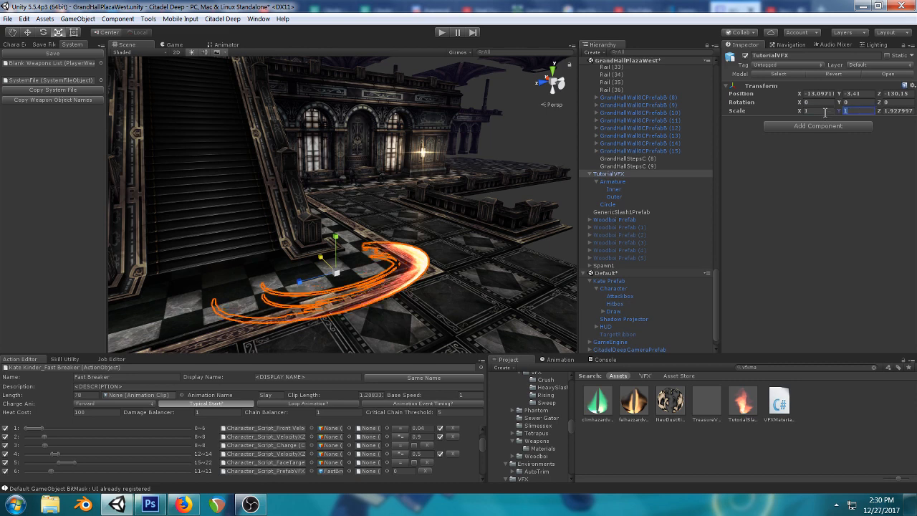
pyautogui.press('Tab')
pyautogui.press('Tab')
pyautogui.write('1')
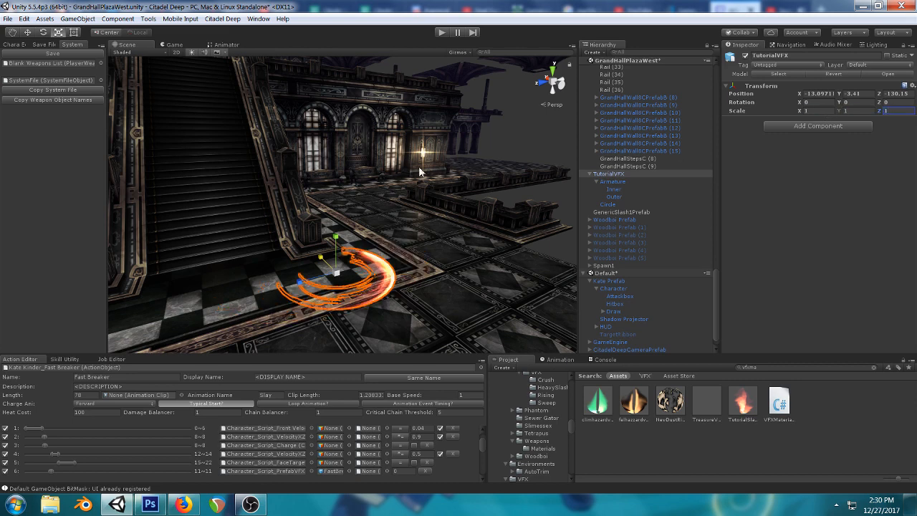
# - Add an empty child object named Pivot to TutorialVFX and place it above the Armature in the object list
pyautogui.keyDown('alt'); pyautogui.moveTo(421, 172); pyautogui.dragTo(517, 203); pyautogui.keyUp('alt')
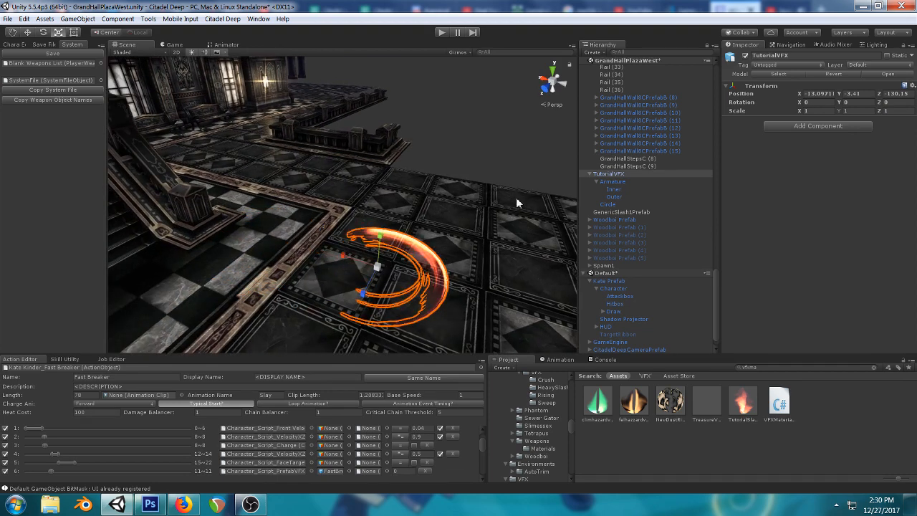
pyautogui.click(481, 142)
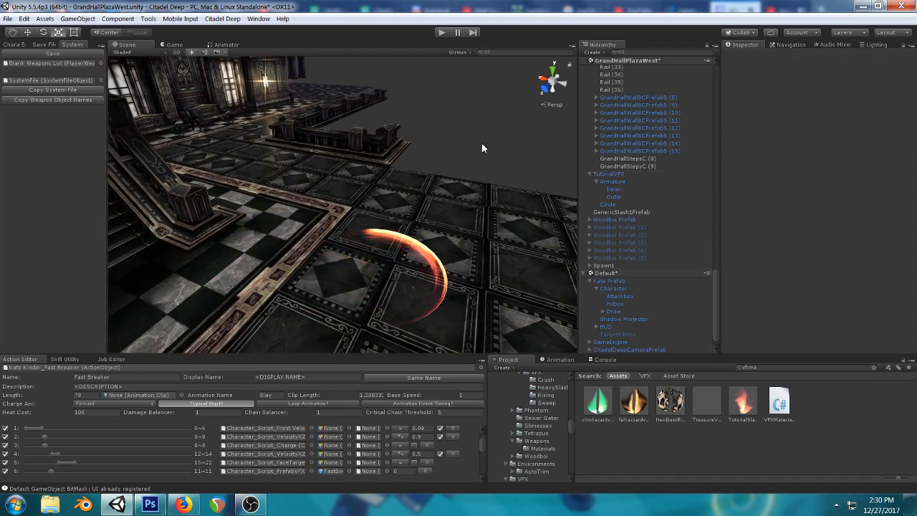
pyautogui.click(606, 174)
pyautogui.rightClick(606, 174)
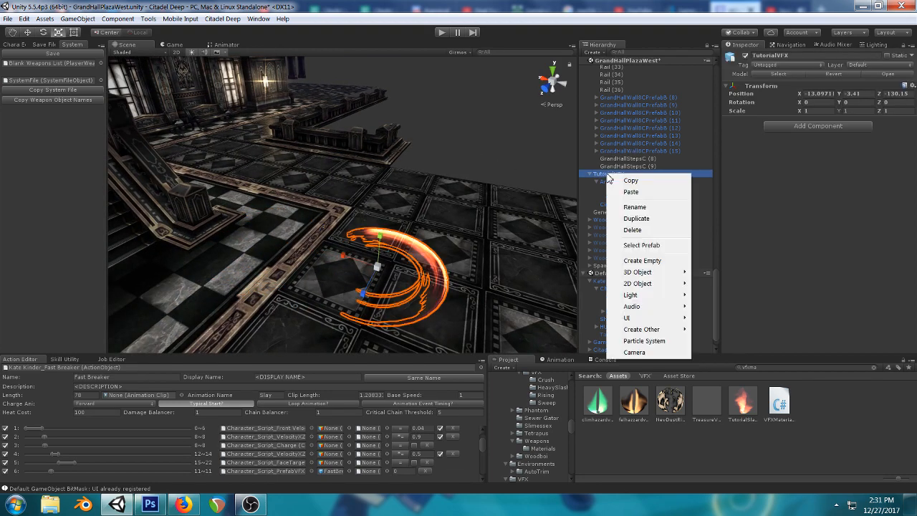
pyautogui.click(644, 260)
pyautogui.moveTo(615, 213); pyautogui.dragTo(611, 181)
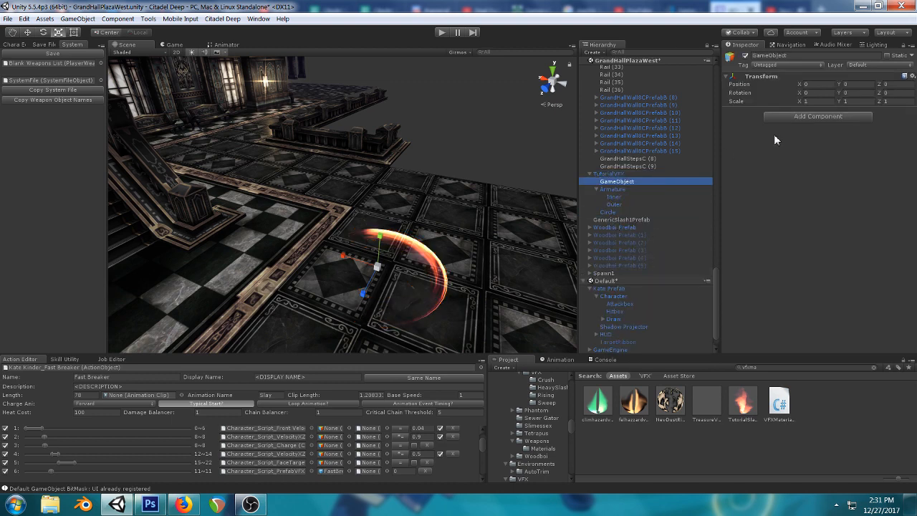
pyautogui.click(797, 56)
pyautogui.write('Pivot')
pyautogui.press('Return')
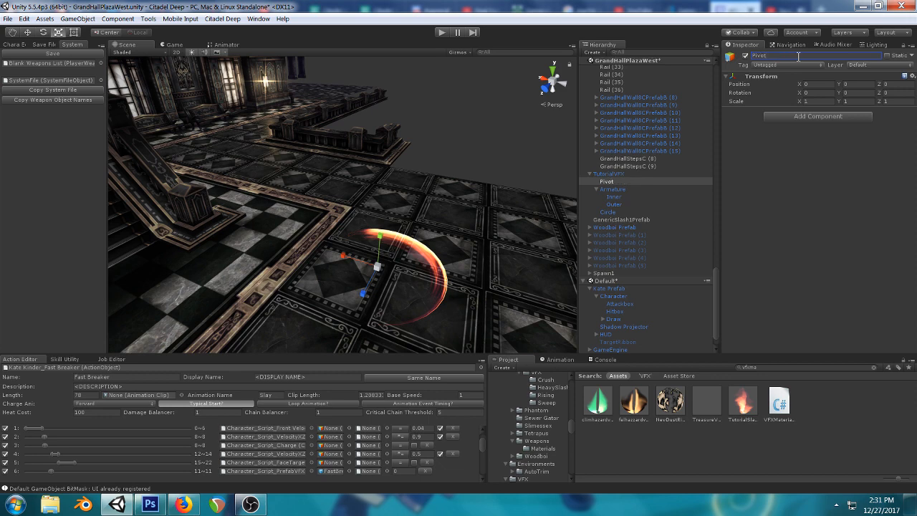
pyautogui.click(608, 190)
pyautogui.keyDown('shift'); pyautogui.click(608, 213); pyautogui.keyUp('shift')
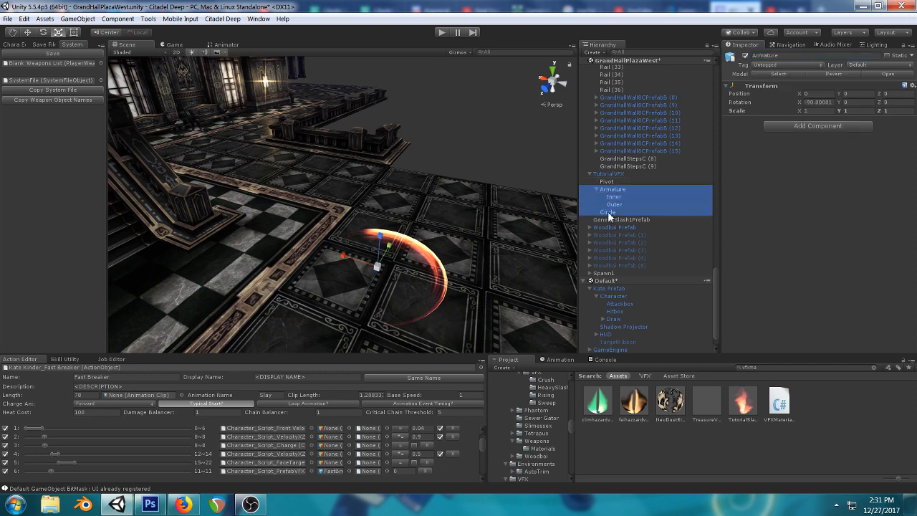
pyautogui.moveTo(608, 213); pyautogui.dragTo(607, 183)
pyautogui.click(537, 270)
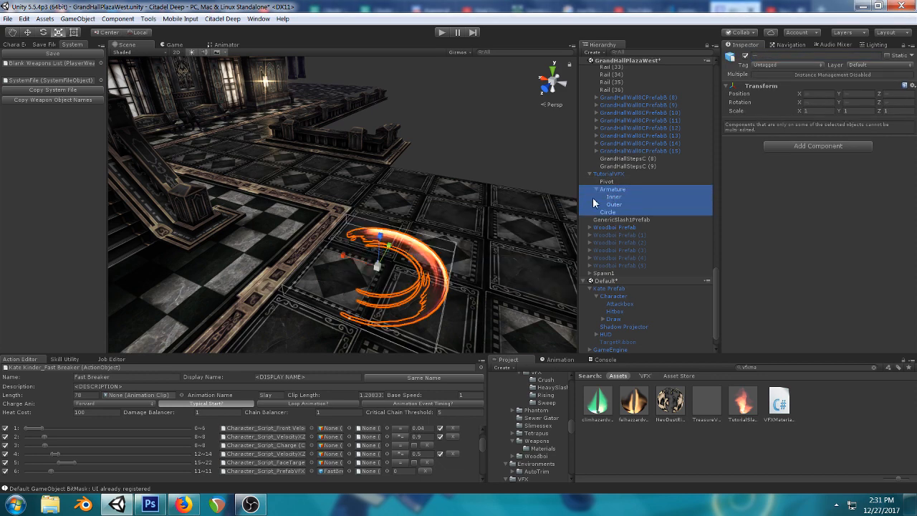
# - Parent Armature, Inner, Outer and Circle to the Pivot object, agreeing to break the prefab instance
pyautogui.click(607, 190)
pyautogui.keyDown('shift'); pyautogui.click(608, 212); pyautogui.keyUp('shift')
pyautogui.moveTo(608, 213); pyautogui.dragTo(606, 183)
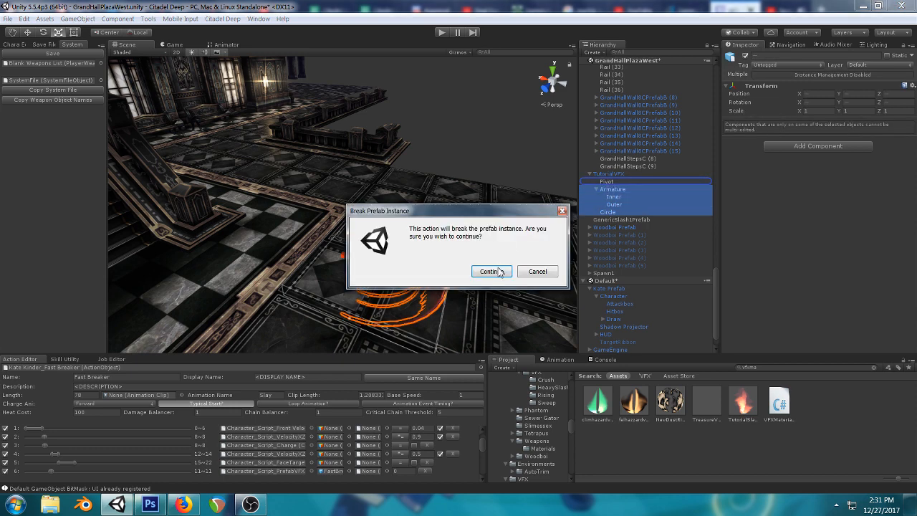
pyautogui.click(489, 271)
# - Rename the TutorialVFX root object to TutorialVFXPrefab and save it as a prefab in the MyAssets VFX folder
pyautogui.click(609, 174)
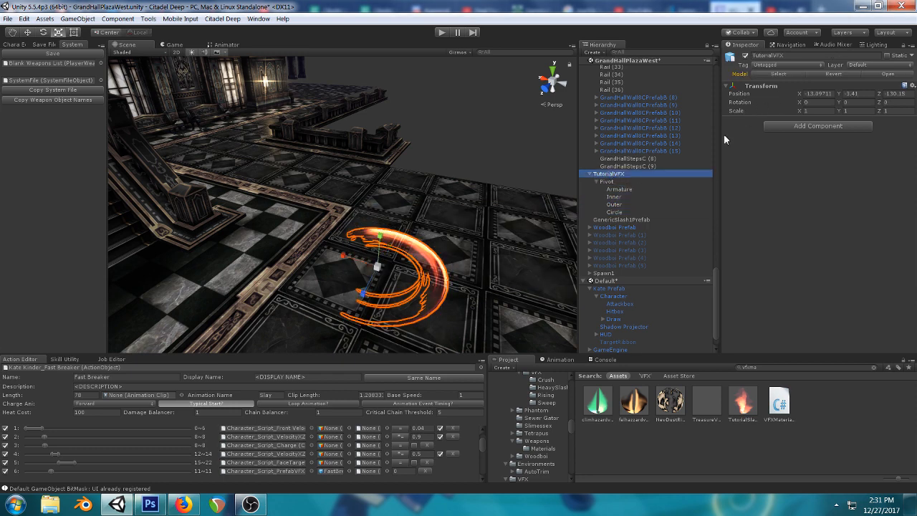
pyautogui.click(815, 55)
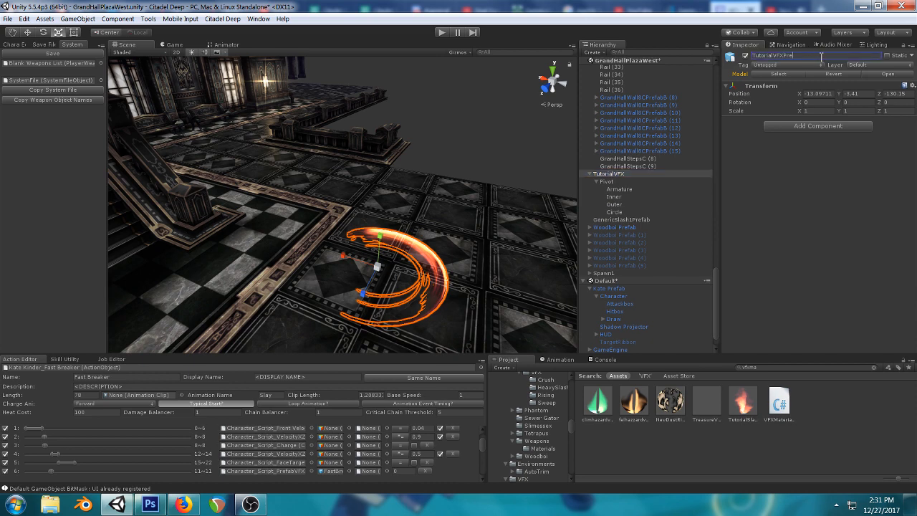
pyautogui.click(871, 367)
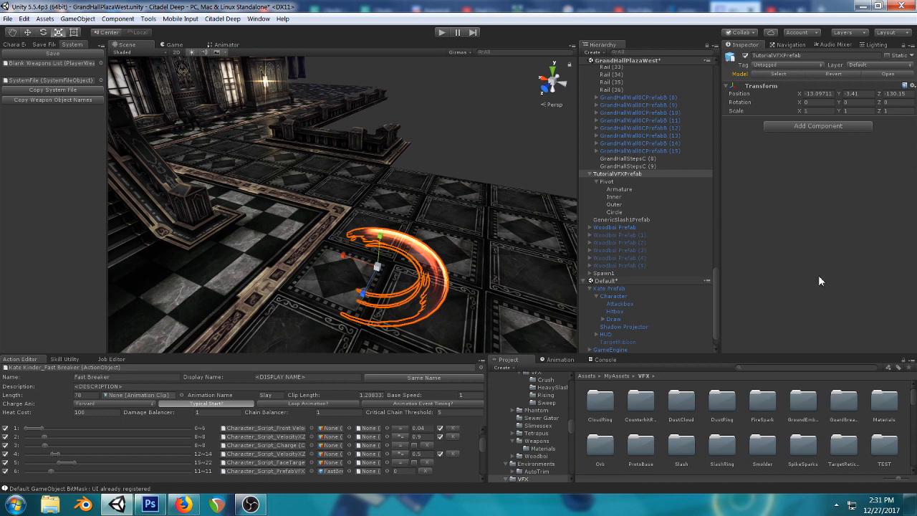
pyautogui.moveTo(657, 174); pyautogui.dragTo(904, 458)
# - Place a test copy of the new prefab in the scene, delete it, and frame the original TutorialVFXPrefab slash
pyautogui.moveTo(761, 449); pyautogui.dragTo(488, 208)
pyautogui.press('Delete')
pyautogui.click(439, 243)
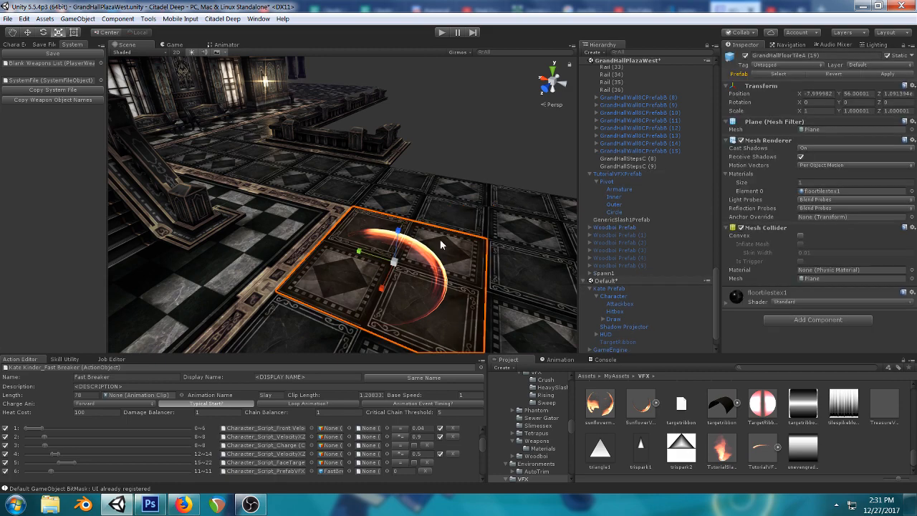
pyautogui.click(432, 271)
pyautogui.press('f')
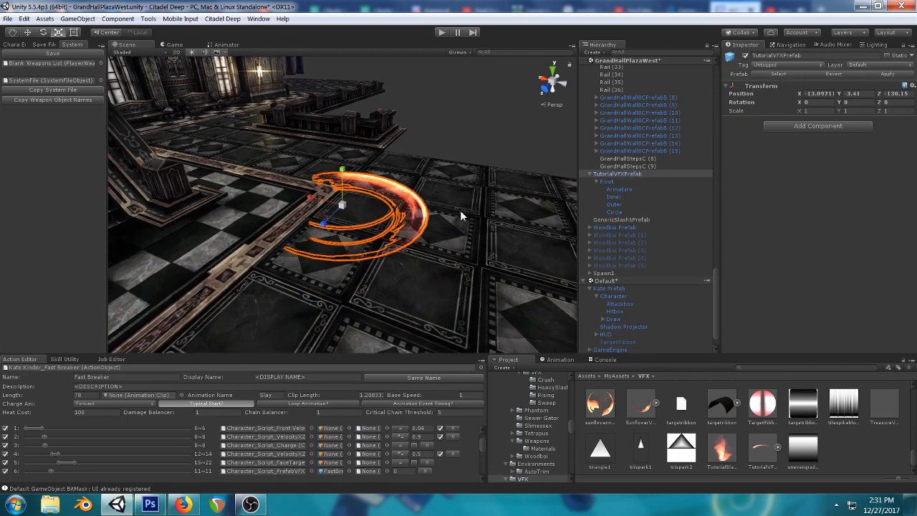
# - Parent Inner and Outer to the Armature under Pivot, agreeing to break the prefab instance
pyautogui.keyDown('alt'); pyautogui.moveTo(481, 213); pyautogui.dragTo(452, 212); pyautogui.keyUp('alt')
pyautogui.click(607, 182)
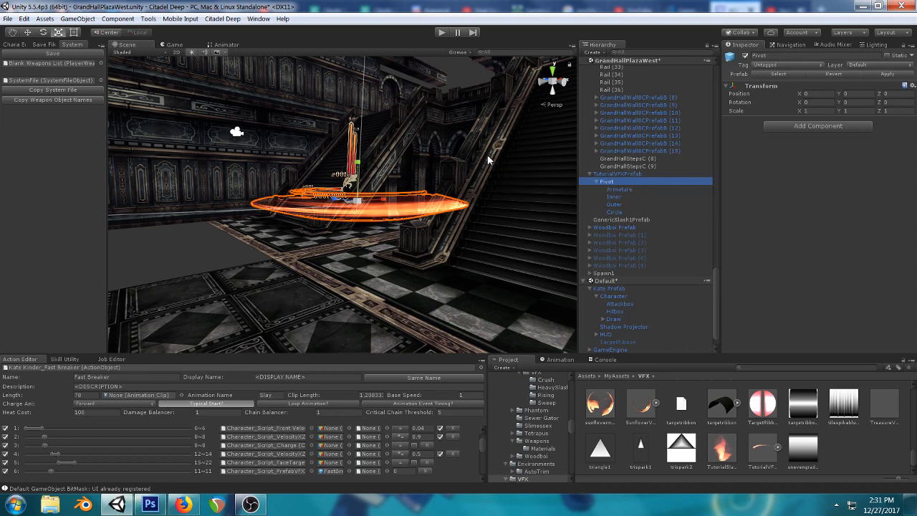
pyautogui.click(618, 197)
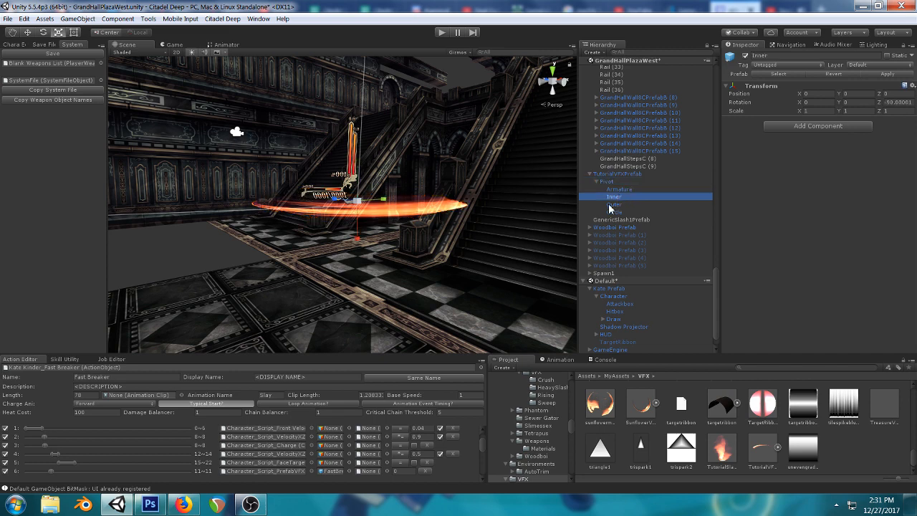
pyautogui.keyDown('shift'); pyautogui.click(608, 204); pyautogui.keyUp('shift')
pyautogui.moveTo(611, 196); pyautogui.dragTo(612, 189)
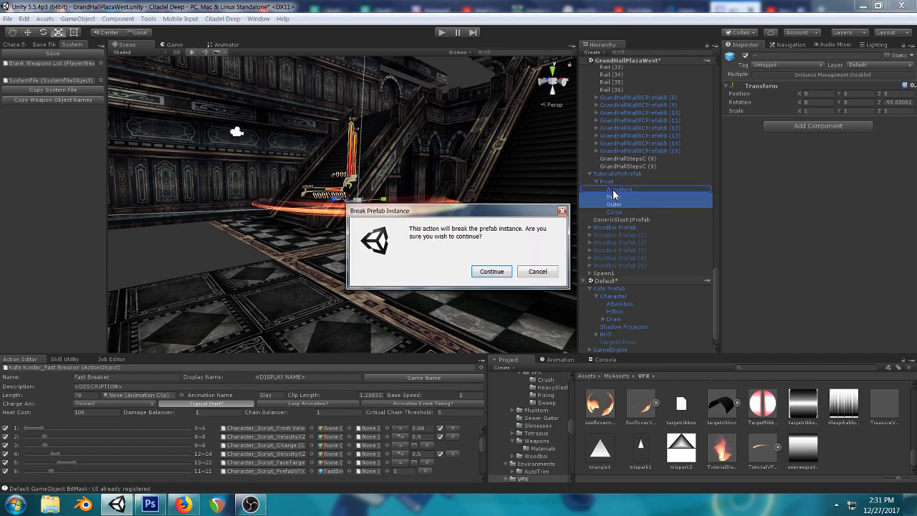
pyautogui.click(492, 270)
pyautogui.click(619, 189)
pyautogui.moveTo(403, 168); pyautogui.dragTo(464, 203, button='right')
pyautogui.moveTo(464, 204); pyautogui.dragTo(501, 239, button='middle')
# - Try shifting the Inner object along its X axis, and apply the TutorialVFXPrefab hierarchy changes to the prefab
pyautogui.click(620, 196)
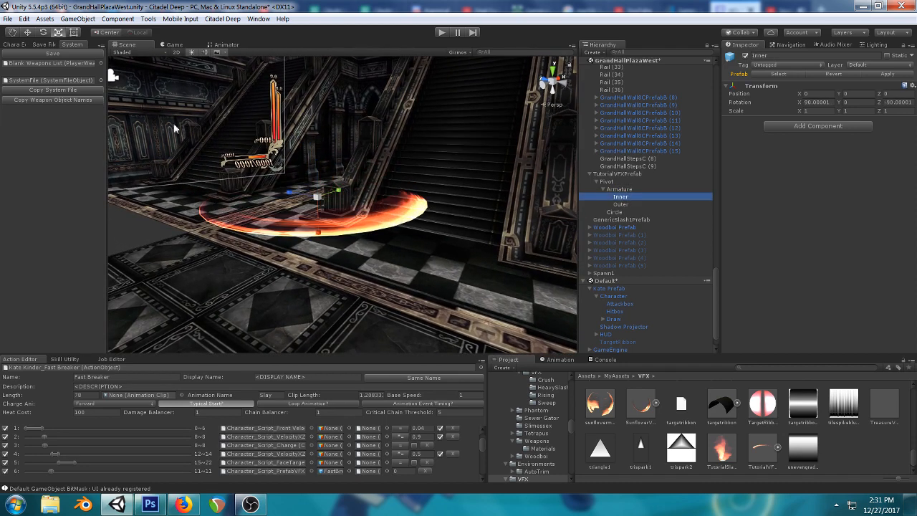
pyautogui.click(27, 32)
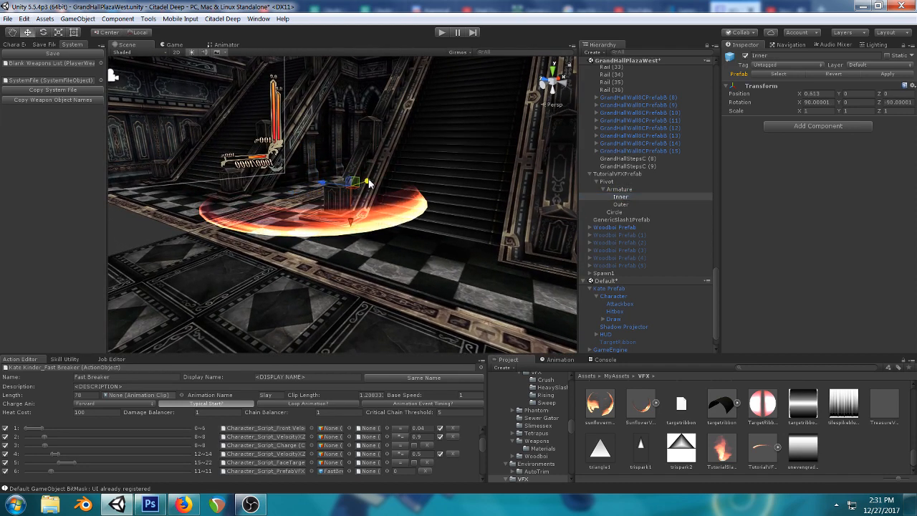
pyautogui.click(615, 173)
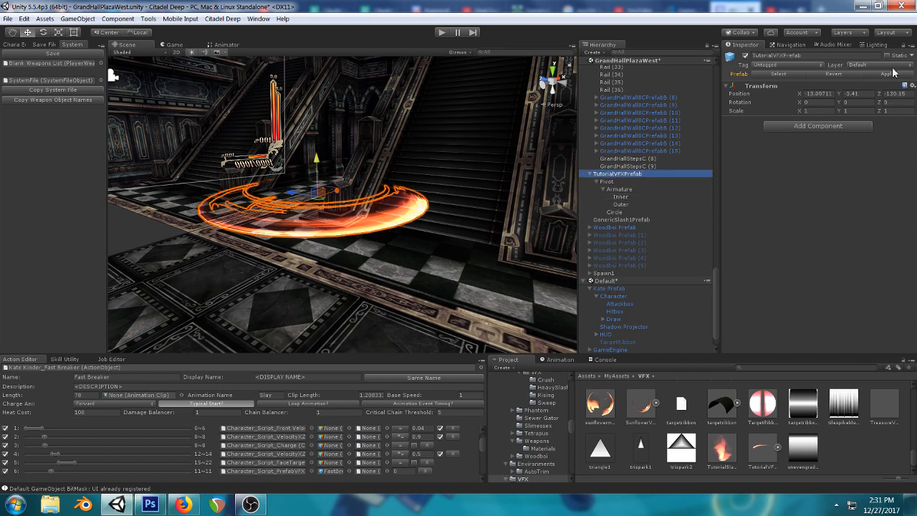
# - Examine the slash effect against the hall floor from above, from the side and at a low angle
pyautogui.moveTo(296, 106); pyautogui.dragTo(403, 146, button='right')
pyautogui.moveTo(404, 145); pyautogui.dragTo(494, 246, button='middle')
pyautogui.scroll(-5, 473, 218)
pyautogui.moveTo(416, 136); pyautogui.dragTo(441, 200, button='right')
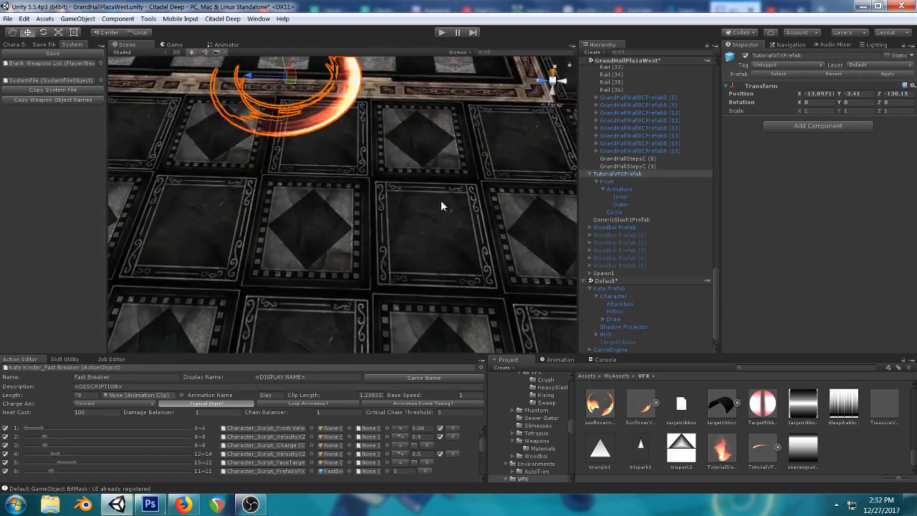
pyautogui.moveTo(440, 200); pyautogui.dragTo(488, 299, button='middle')
pyautogui.scroll(-4, 444, 273)
pyautogui.moveTo(301, 190); pyautogui.dragTo(430, 111, button='right')
pyautogui.click(416, 80)
pyautogui.scroll(3, 411, 244)
pyautogui.click(360, 264)
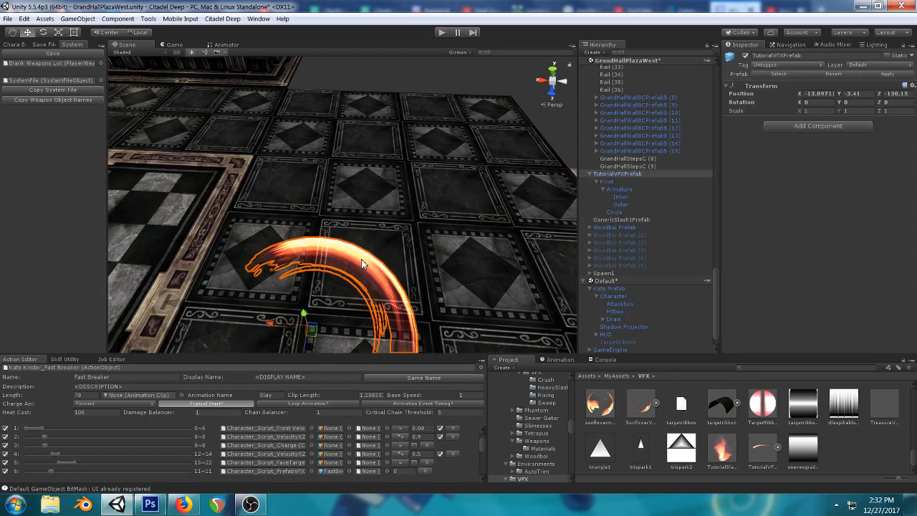
pyautogui.moveTo(359, 263); pyautogui.dragTo(401, 182, button='middle')
pyautogui.moveTo(401, 182); pyautogui.dragTo(401, 269, button='right')
pyautogui.scroll(-3, 408, 233)
pyautogui.moveTo(382, 205); pyautogui.dragTo(370, 276, button='middle')
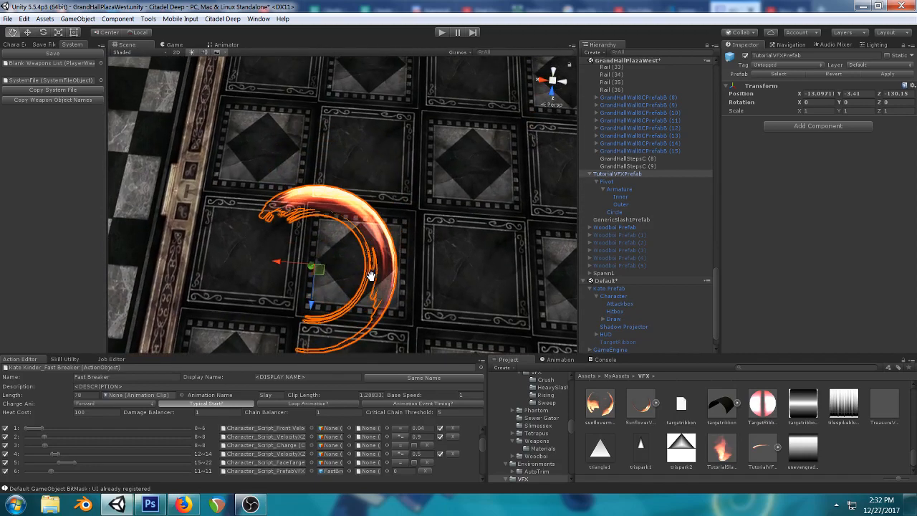
pyautogui.scroll(-2, 384, 246)
pyautogui.moveTo(433, 258); pyautogui.dragTo(372, 127, button='right')
pyautogui.moveTo(373, 127); pyautogui.dragTo(441, 188, button='middle')
pyautogui.moveTo(441, 187); pyautogui.dragTo(434, 129, button='right')
pyautogui.moveTo(434, 129); pyautogui.dragTo(417, 150, button='middle')
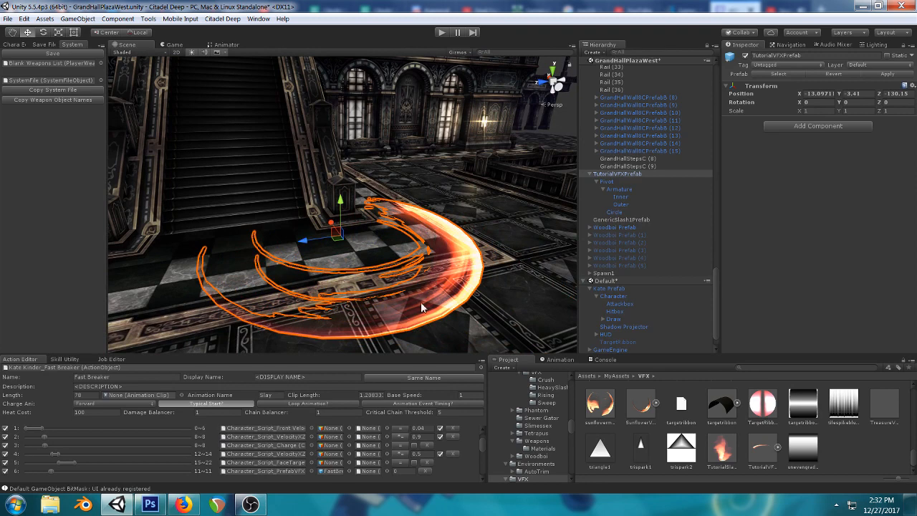
# - Raise the alpha of TutorialSlashVFXMat's Lo Color to 230
pyautogui.click(721, 448)
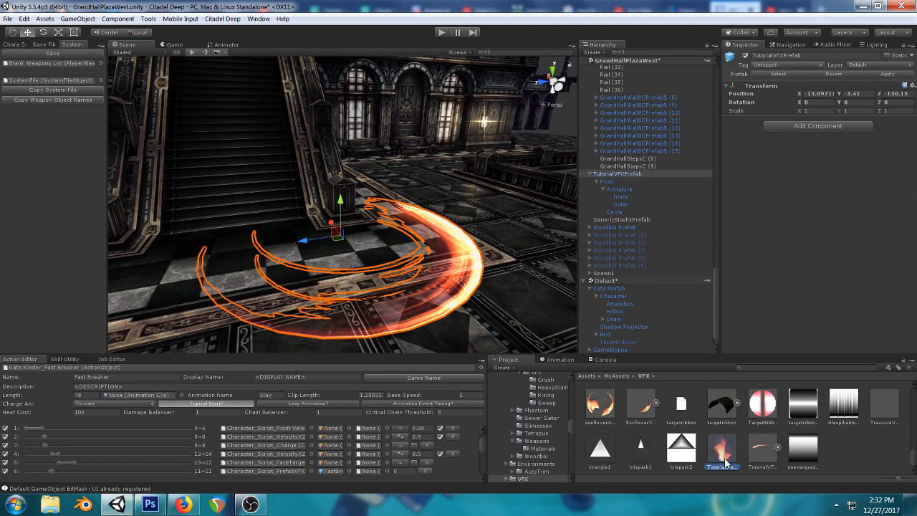
pyautogui.click(890, 128)
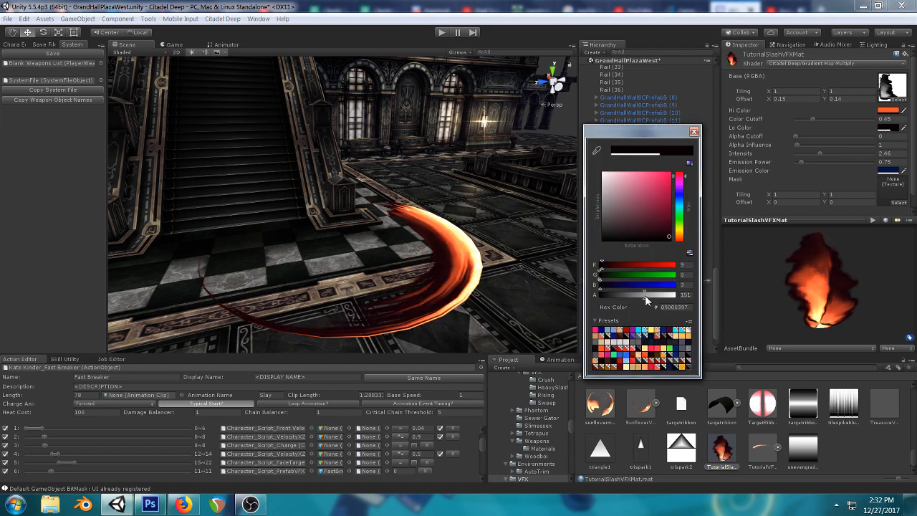
pyautogui.moveTo(648, 296); pyautogui.dragTo(668, 298)
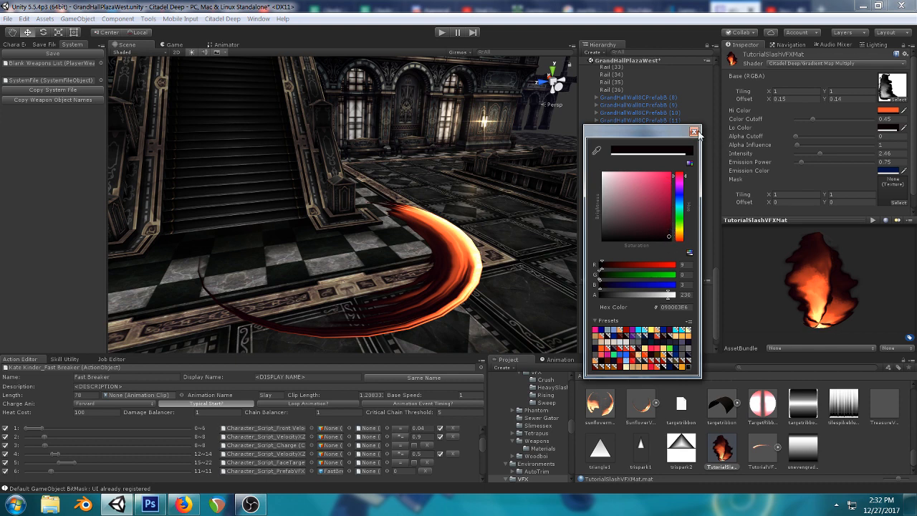
pyautogui.click(693, 132)
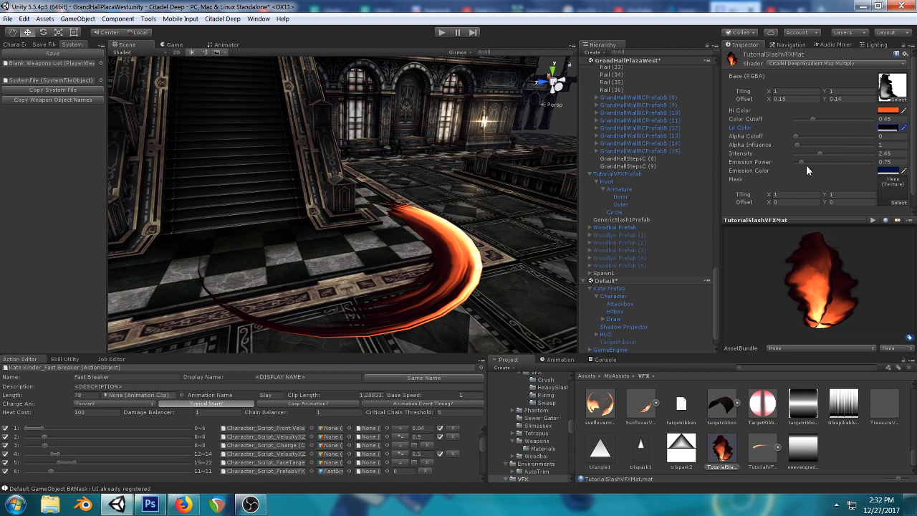
# - Try lowering the material's Intensity to 1.58, and undo it
pyautogui.moveTo(819, 153)
pyautogui.mouseDown()
pyautogui.moveTo(849, 153)
pyautogui.moveTo(814, 165)
pyautogui.mouseUp()
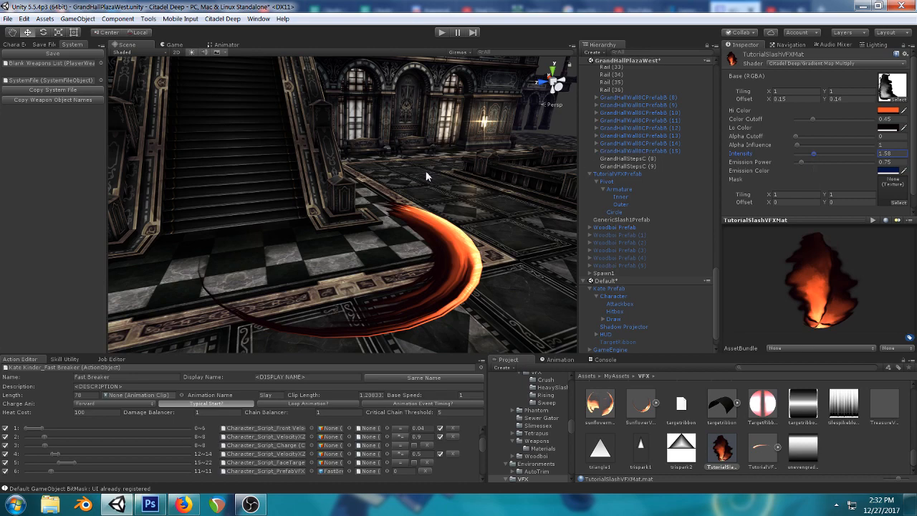
pyautogui.hotkey('ctrl', 'z')
pyautogui.keyDown('alt'); pyautogui.moveTo(426, 167); pyautogui.dragTo(399, 163); pyautogui.keyUp('alt')
pyautogui.moveTo(399, 163); pyautogui.dragTo(430, 194, button='middle')
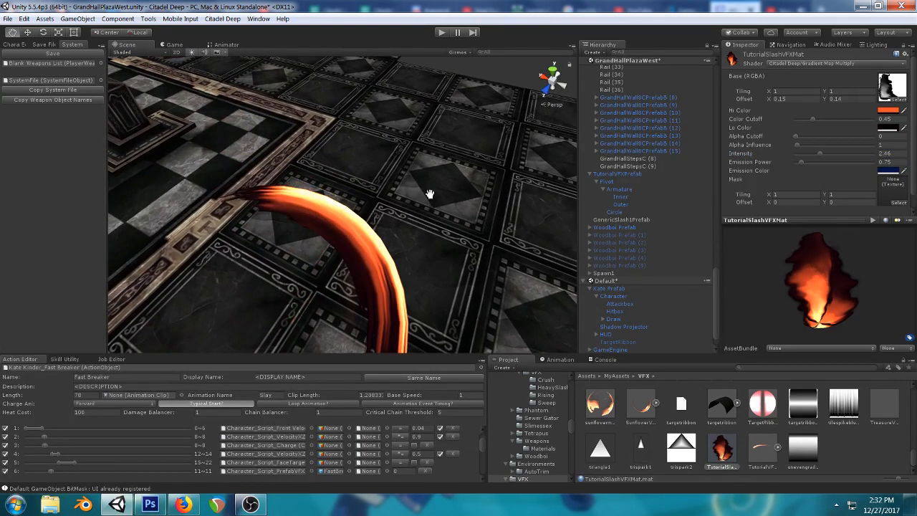
pyautogui.keyDown('alt'); pyautogui.moveTo(429, 194); pyautogui.dragTo(465, 204); pyautogui.keyUp('alt')
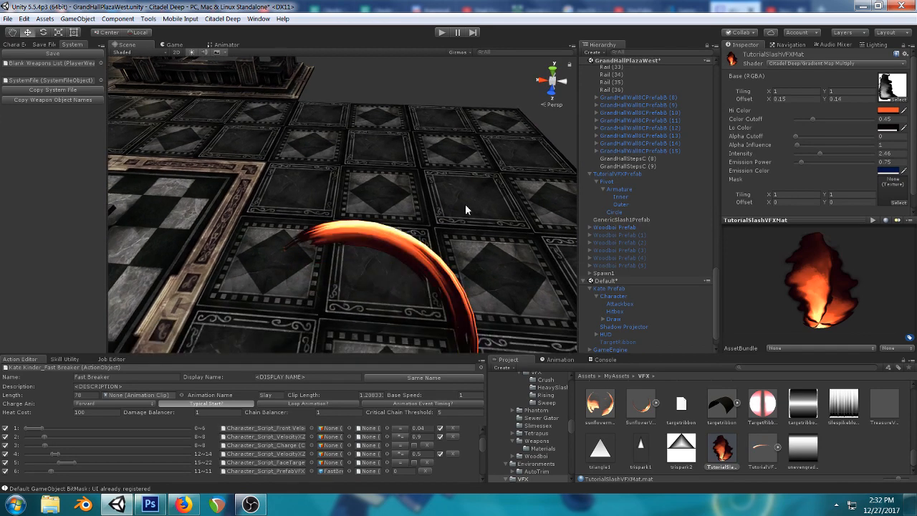
# - Change TutorialSlashVFXMat's Hi Color to a saturated blue
pyautogui.click(887, 111)
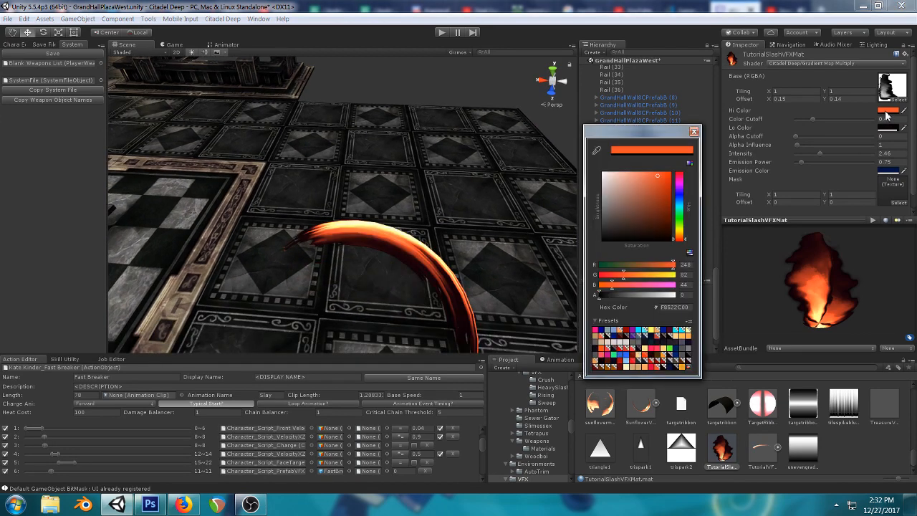
pyautogui.click(681, 205)
pyautogui.click(693, 131)
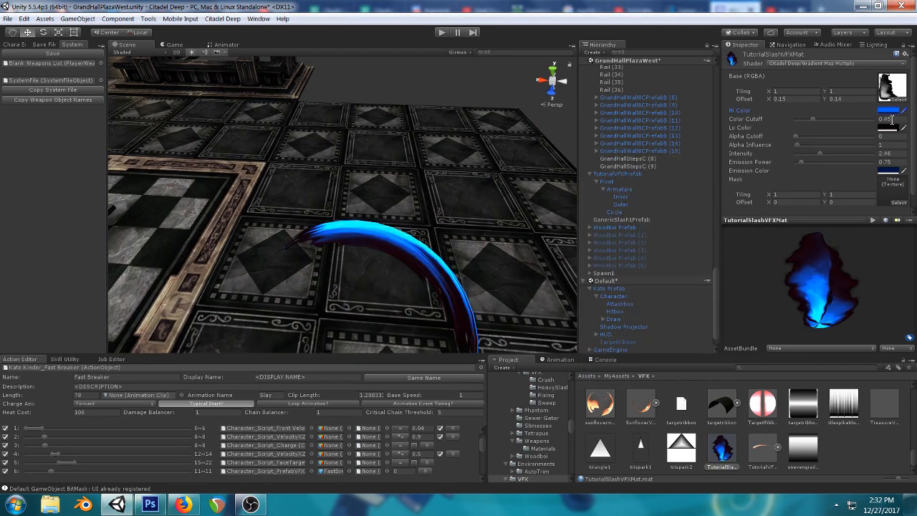
# - Set the material's Lo Color to yellow (hex FFD800E6) and lower its Intensity to 1.39
pyautogui.click(889, 128)
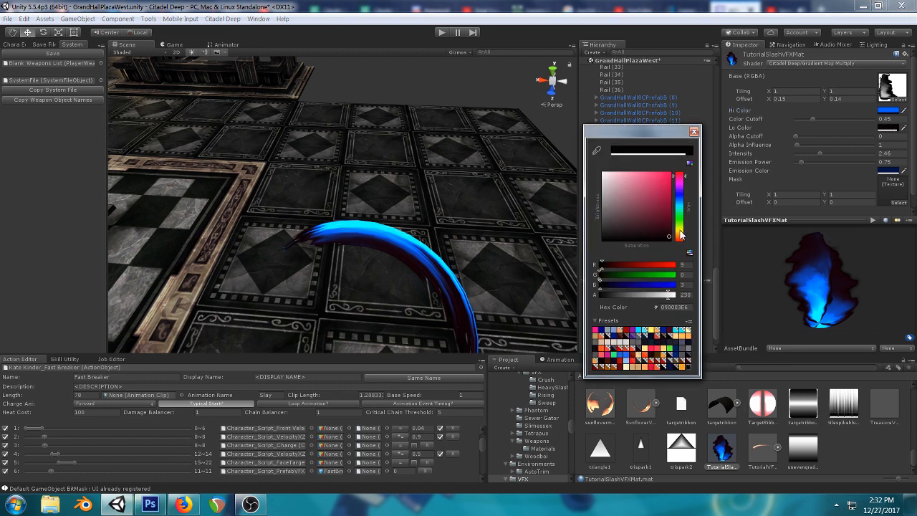
pyautogui.moveTo(681, 236); pyautogui.dragTo(681, 230)
pyautogui.click(668, 174)
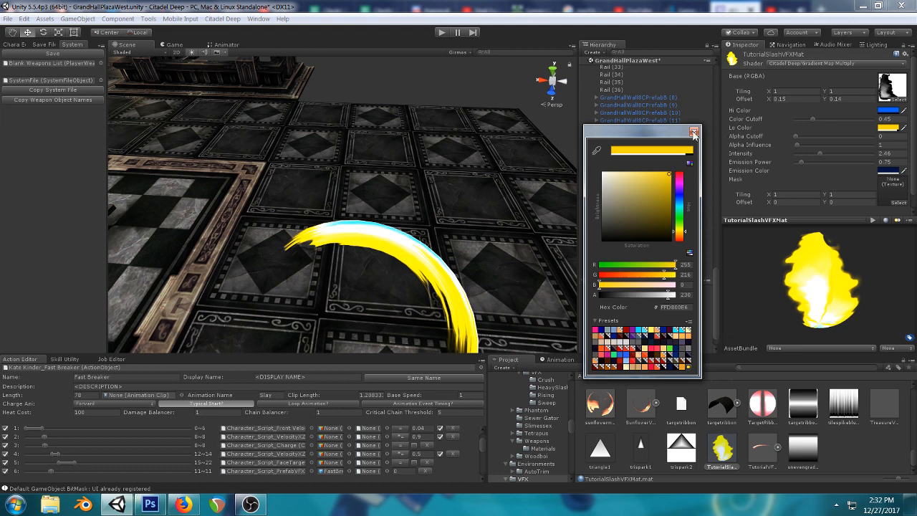
pyautogui.click(693, 133)
pyautogui.moveTo(819, 153)
pyautogui.mouseDown()
pyautogui.moveTo(804, 154)
pyautogui.moveTo(812, 158)
pyautogui.mouseUp()
# - Inspect the yellow and blue slash from several angles above the floor
pyautogui.moveTo(523, 252); pyautogui.dragTo(399, 246, button='right')
pyautogui.moveTo(399, 246); pyautogui.dragTo(375, 172, button='middle')
pyautogui.scroll(-3, 486, 168)
pyautogui.moveTo(487, 167); pyautogui.dragTo(401, 170, button='right')
pyautogui.moveTo(401, 170); pyautogui.dragTo(341, 202, button='middle')
pyautogui.moveTo(341, 203); pyautogui.dragTo(407, 215, button='right')
pyautogui.moveTo(407, 215)
pyautogui.mouseDown(button='middle')
pyautogui.moveTo(403, 166)
pyautogui.moveTo(417, 199)
pyautogui.mouseUp(button='middle')
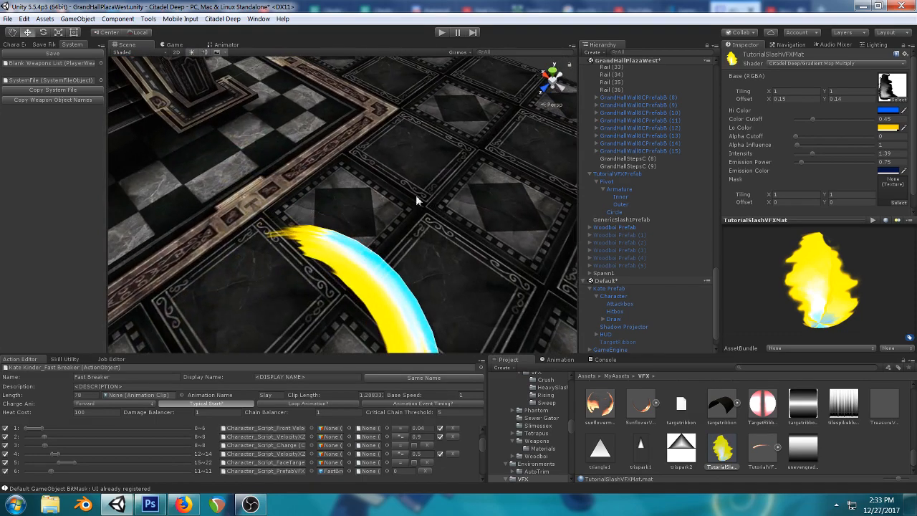
pyautogui.moveTo(364, 282); pyautogui.dragTo(371, 217, button='right')
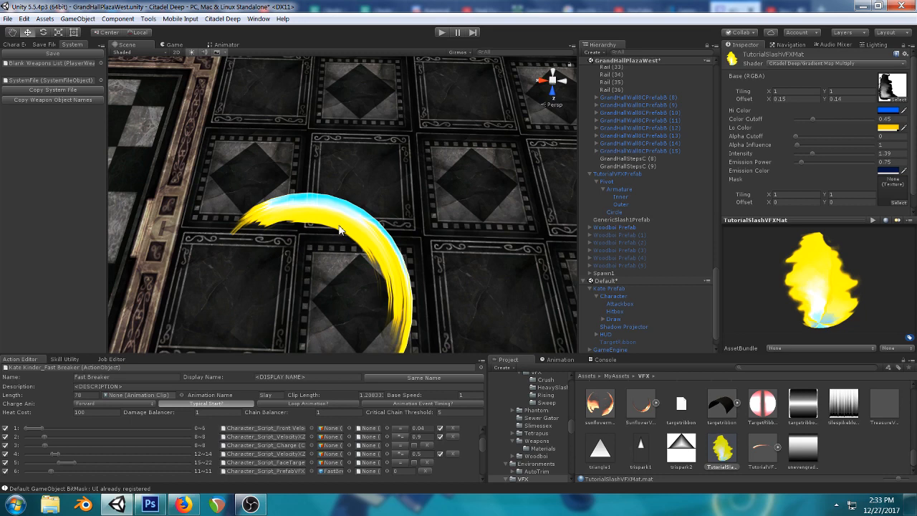
# - Undo the yellow Lo Color and the lowered Intensity, keeping the blue Hi Color
pyautogui.hotkey('ctrl', 'z')
pyautogui.hotkey('ctrl', 'z')
pyautogui.hotkey('ctrl', 'z')
pyautogui.hotkey('ctrl', 'z')
pyautogui.hotkey('ctrl', 'z')
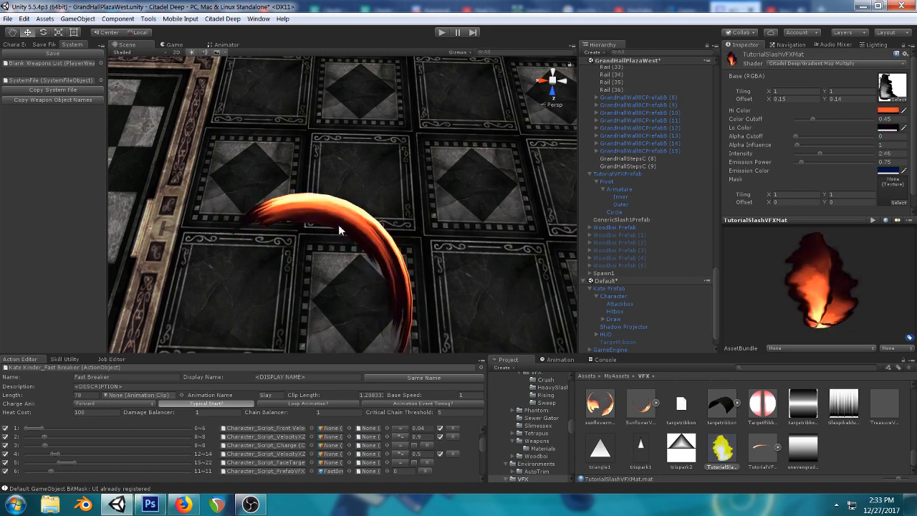
pyautogui.hotkey('ctrl', 'z')
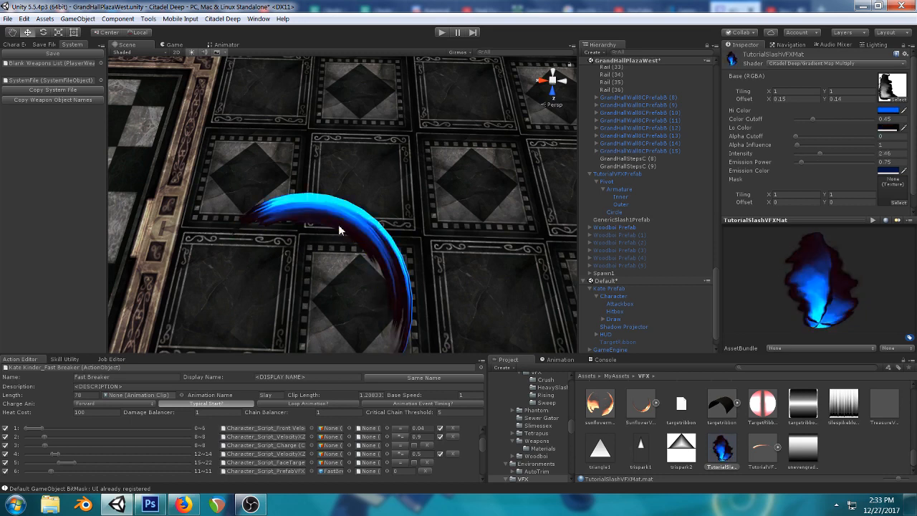
pyautogui.moveTo(361, 208); pyautogui.dragTo(329, 122, button='right')
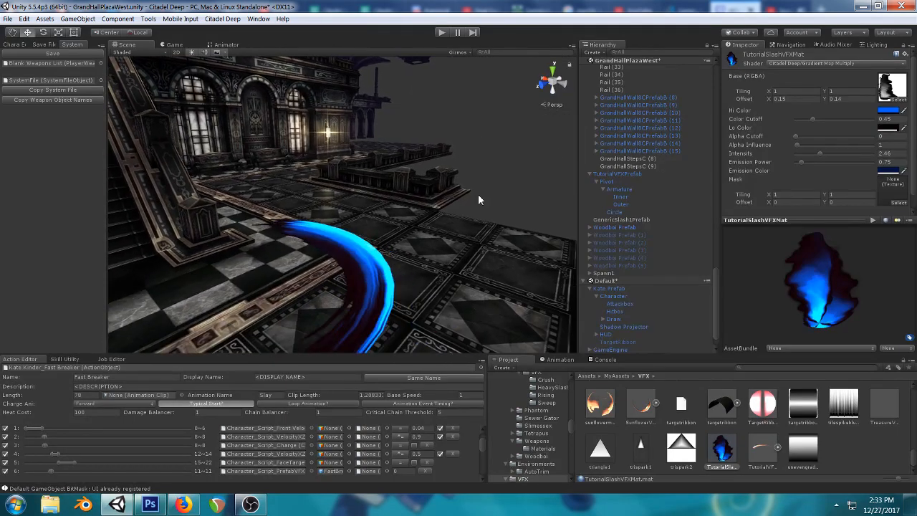
# - With the Game view showing, position TutorialVFXPrefab at X -12, Y -3.5, Z -120.31 so the slash sits near the camera
pyautogui.click(173, 43)
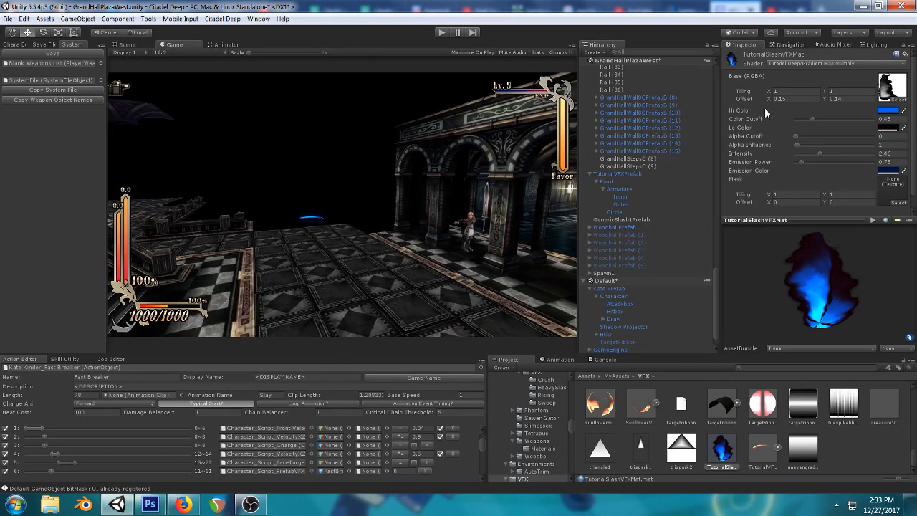
pyautogui.scroll(3, 643, 199)
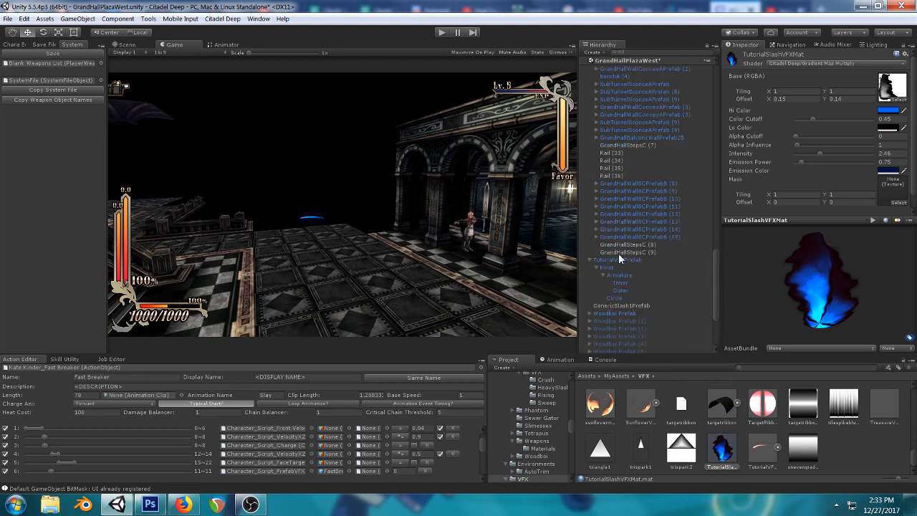
pyautogui.click(616, 260)
pyautogui.click(813, 93)
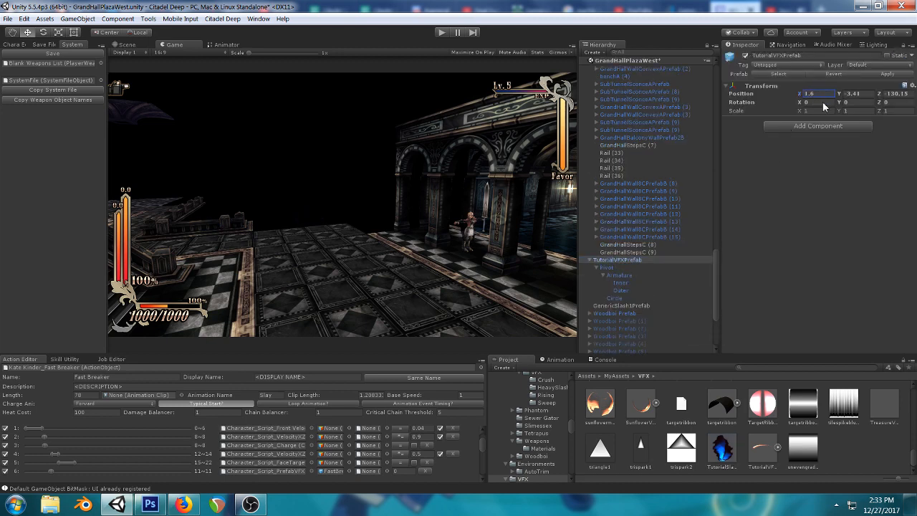
pyautogui.write('-12')
pyautogui.click(850, 93)
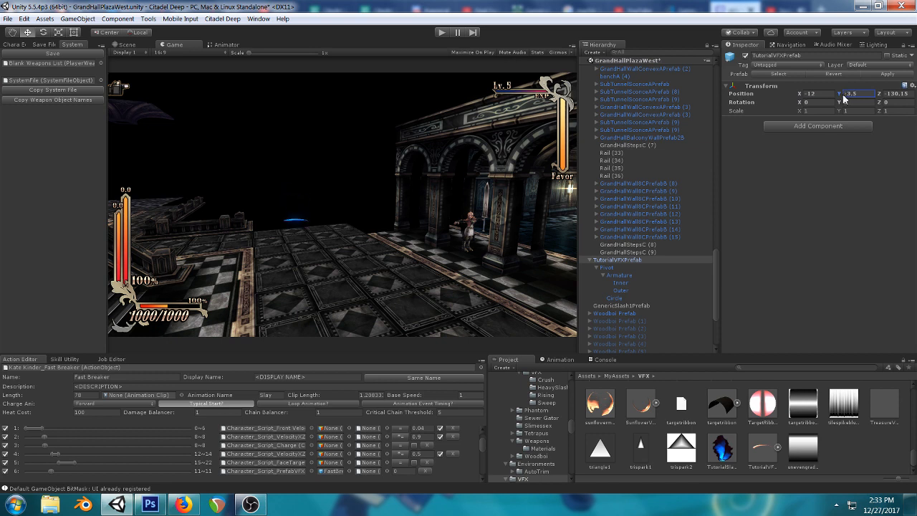
pyautogui.write('-3.5')
pyautogui.moveTo(878, 94); pyautogui.dragTo(52, 120)
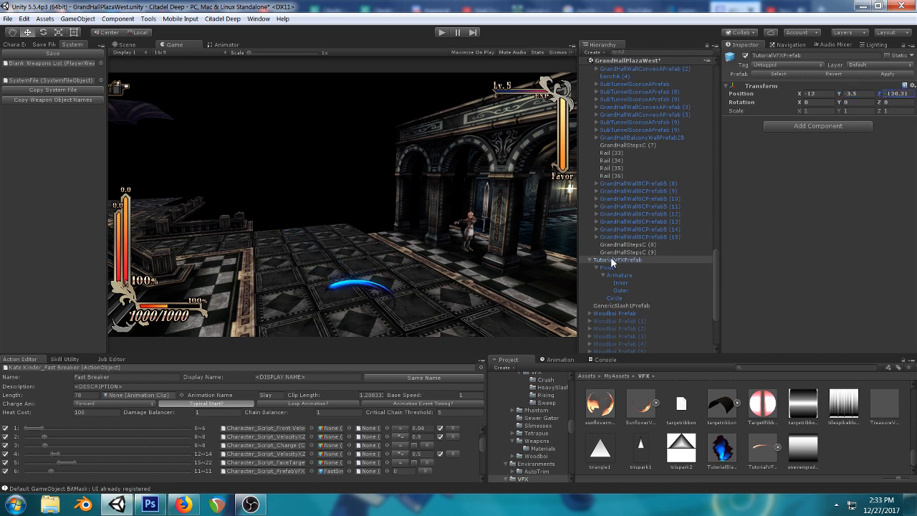
# - Frame the repositioned TutorialVFXPrefab in the Scene view and look at it from above
pyautogui.click(133, 44)
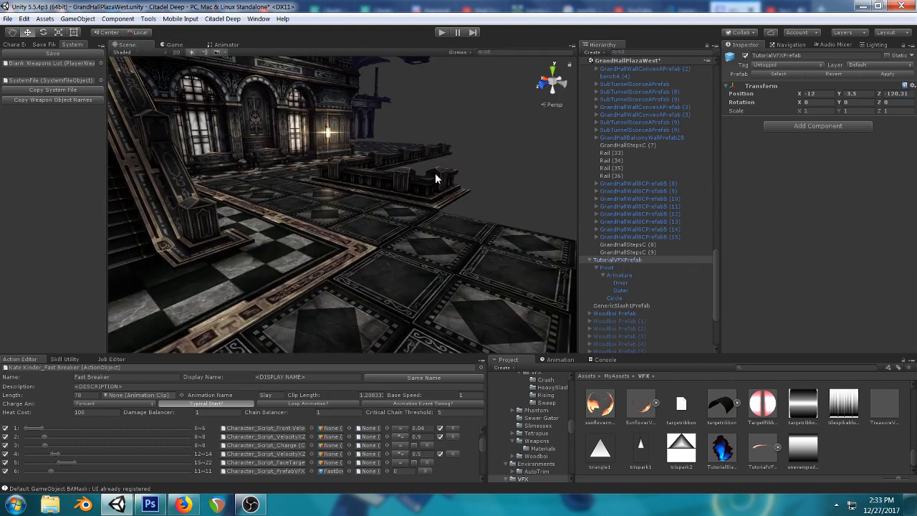
pyautogui.press('f')
pyautogui.moveTo(220, 147); pyautogui.dragTo(276, 168, button='right')
pyautogui.moveTo(276, 169); pyautogui.dragTo(401, 192, button='middle')
pyautogui.moveTo(194, 193); pyautogui.dragTo(272, 208, button='right')
pyautogui.moveTo(272, 208); pyautogui.dragTo(482, 200, button='middle')
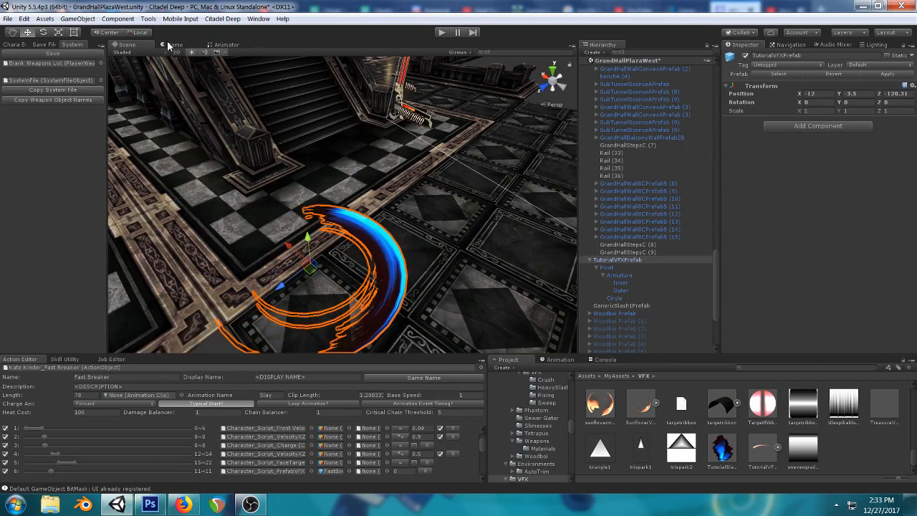
# - Show the Game view and examine the Circle mesh's TutorialSlashVFXMat settings, including its Emission Color
pyautogui.click(168, 43)
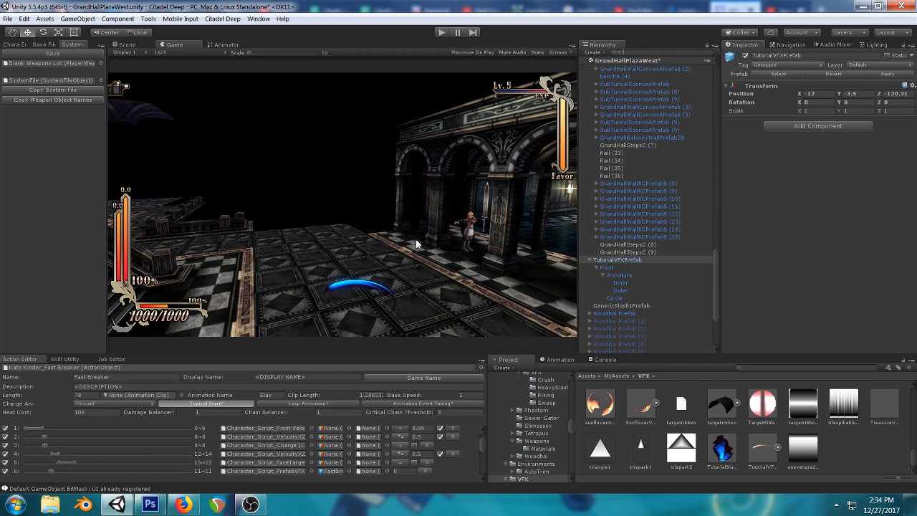
pyautogui.click(607, 268)
pyautogui.click(620, 276)
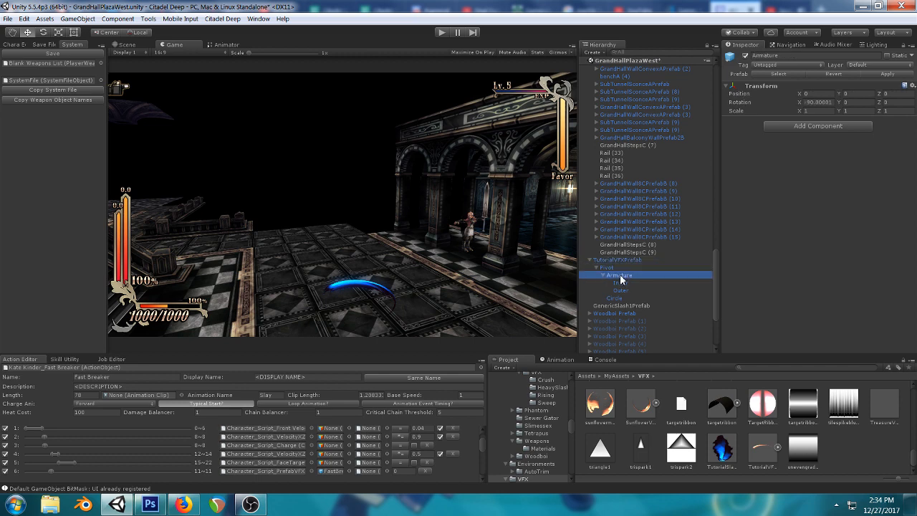
pyautogui.click(621, 283)
pyautogui.click(621, 291)
pyautogui.click(621, 298)
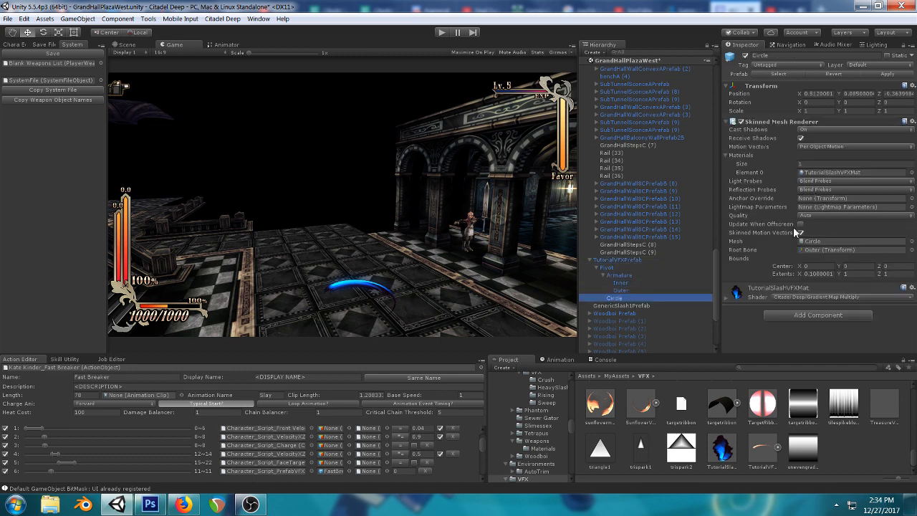
pyautogui.click(725, 297)
pyautogui.scroll(-4, 831, 238)
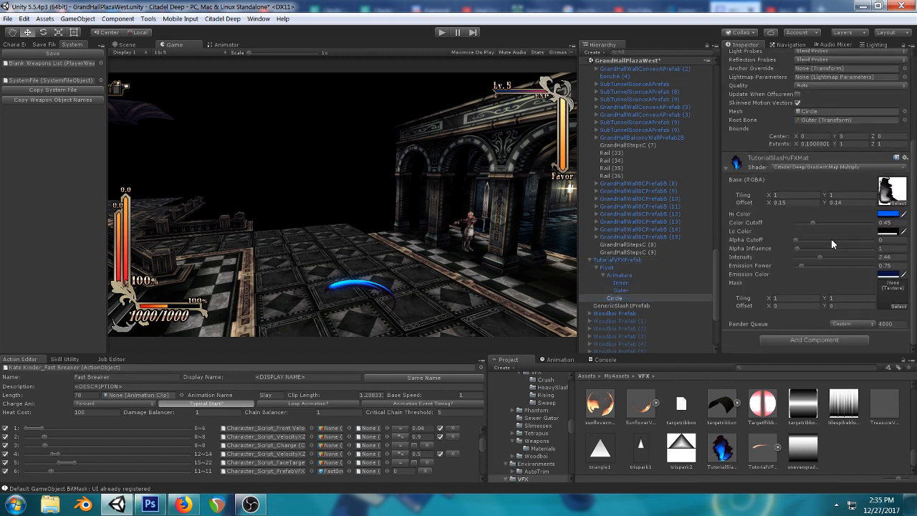
pyautogui.click(887, 275)
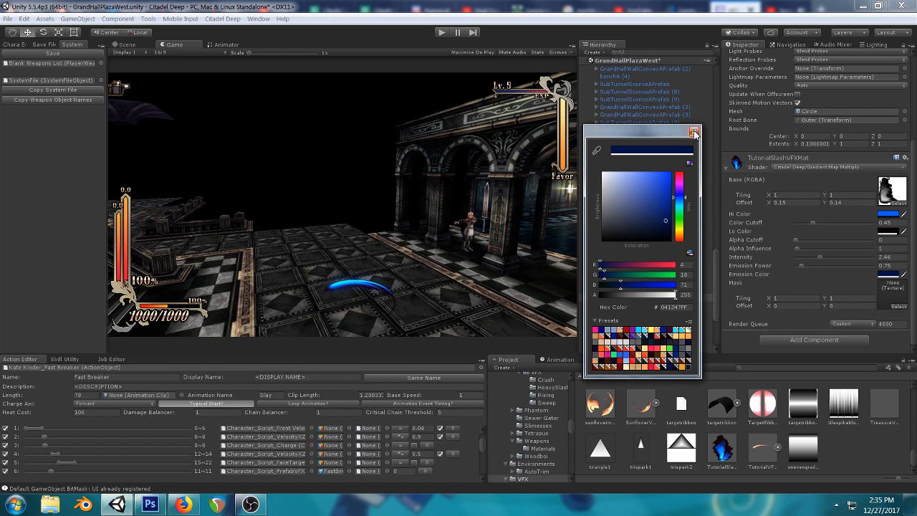
pyautogui.click(694, 132)
# - Position TutorialVFXPrefab at X -10.8, Y -1.2, Z -116.88 so the slash appears larger and closer in the Game view
pyautogui.click(617, 259)
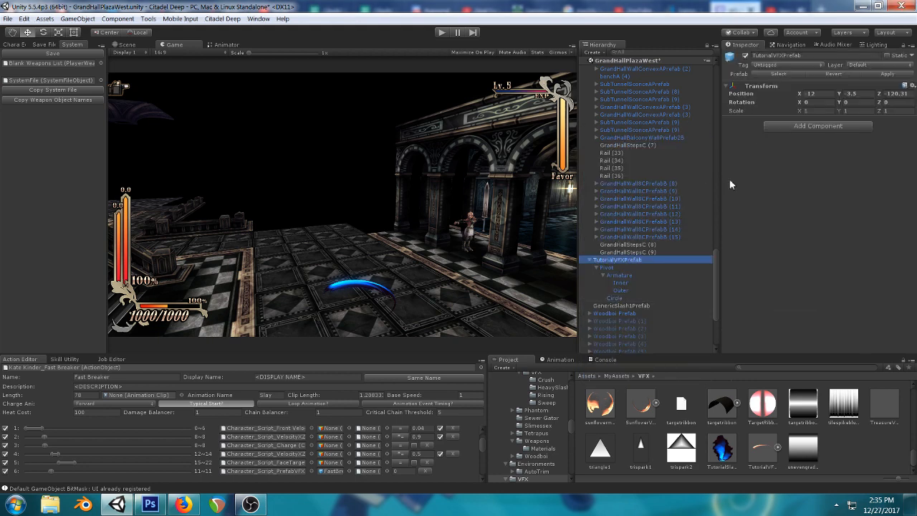
pyautogui.click(816, 94)
pyautogui.write('-10.8')
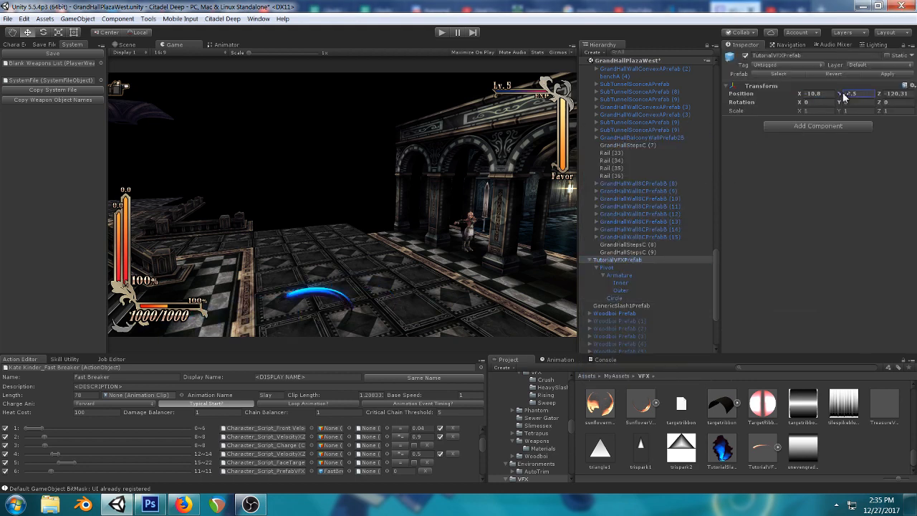
pyautogui.moveTo(843, 93); pyautogui.dragTo(909, 104)
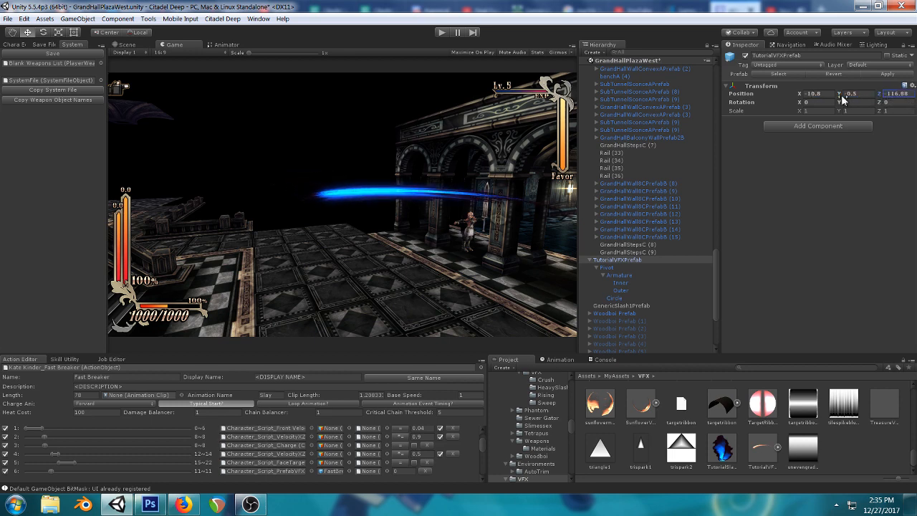
pyautogui.moveTo(843, 99); pyautogui.dragTo(838, 99)
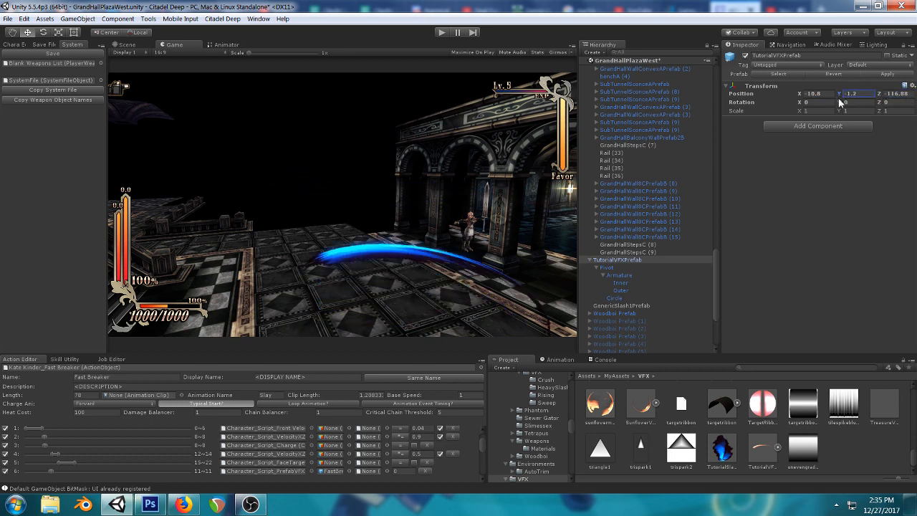
# - Try a bright yellow and a pure red (FF0000) Emission Color on TutorialSlashVFXMat
pyautogui.click(722, 449)
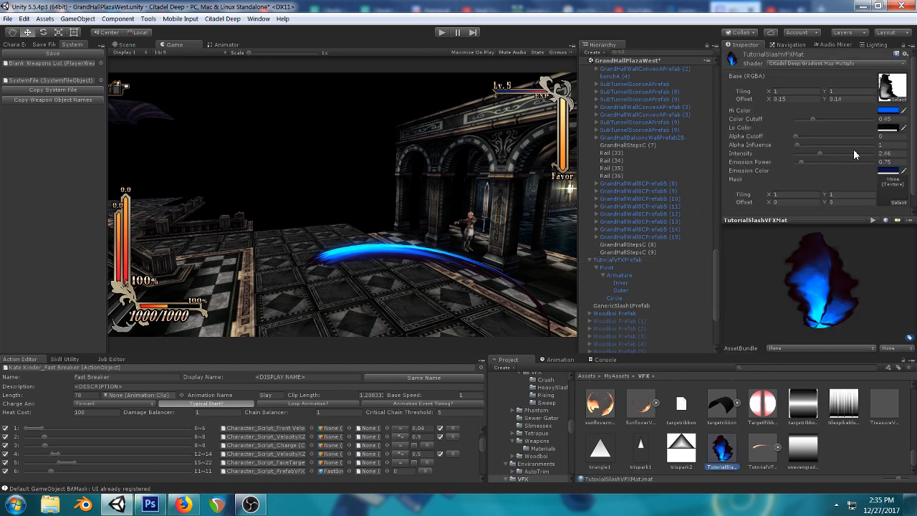
pyautogui.click(887, 172)
pyautogui.click(677, 231)
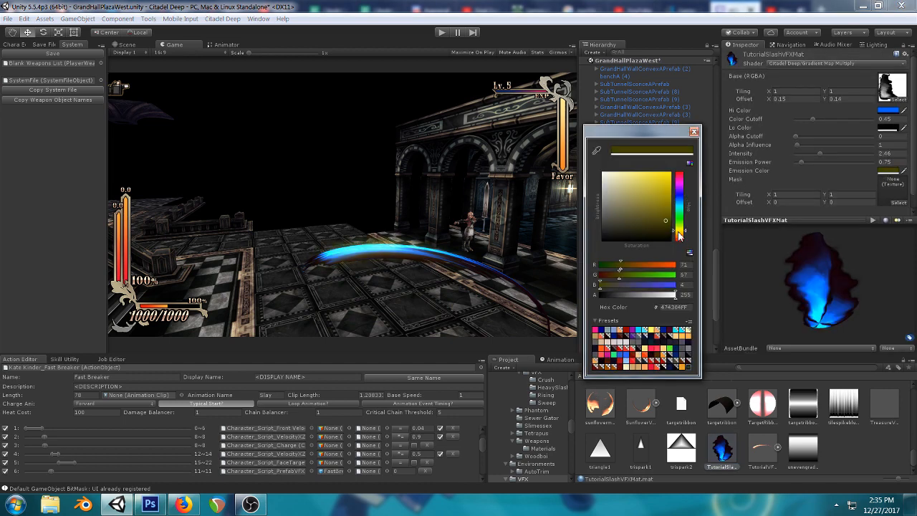
pyautogui.click(669, 174)
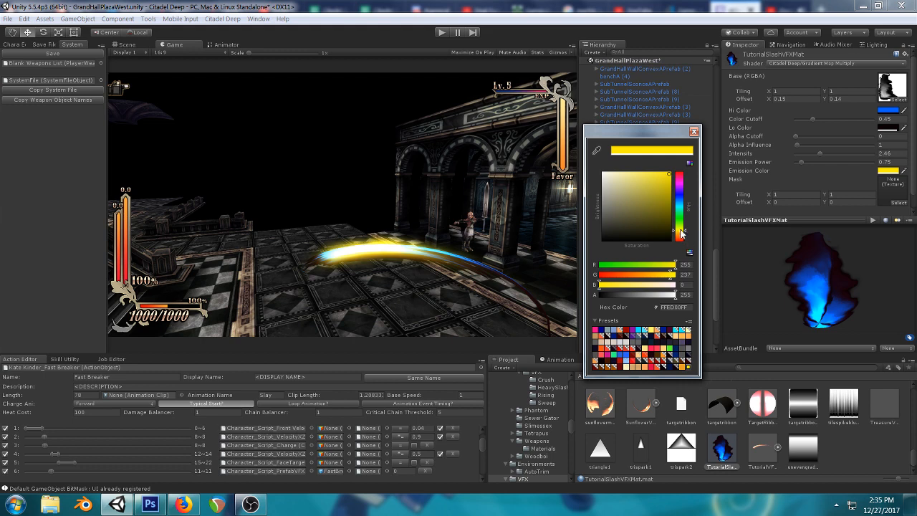
pyautogui.moveTo(680, 232); pyautogui.dragTo(681, 178)
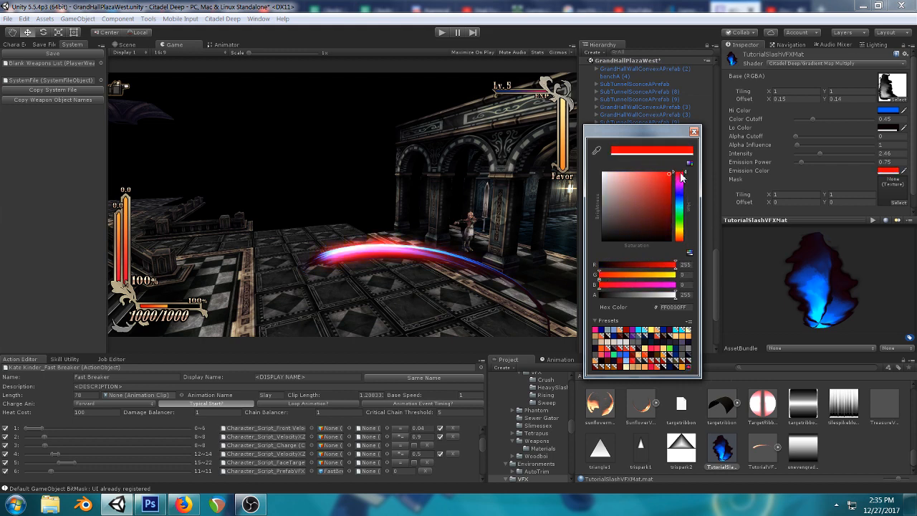
pyautogui.click(693, 131)
# - Try a light red Emission Color (FF5656) on the slash material with Emission Power at 1.18
pyautogui.click(888, 172)
pyautogui.click(652, 175)
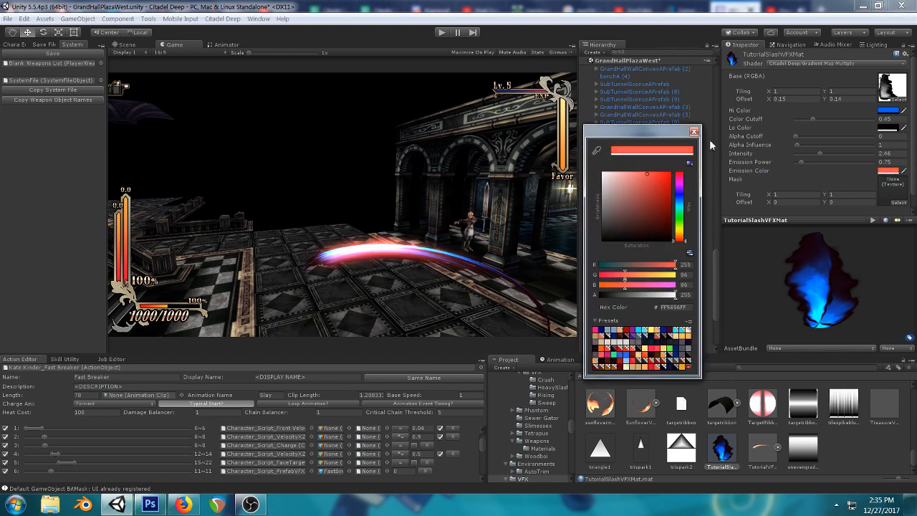
pyautogui.click(692, 131)
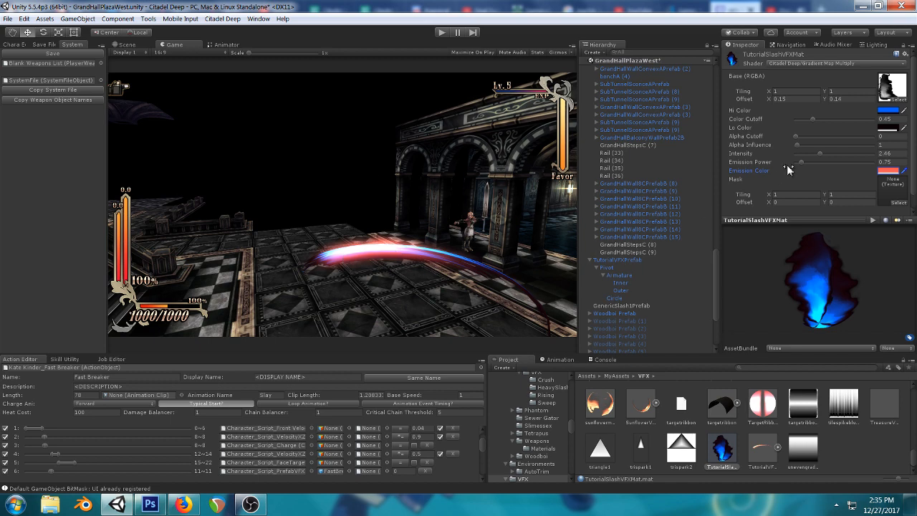
pyautogui.moveTo(800, 162); pyautogui.dragTo(805, 163)
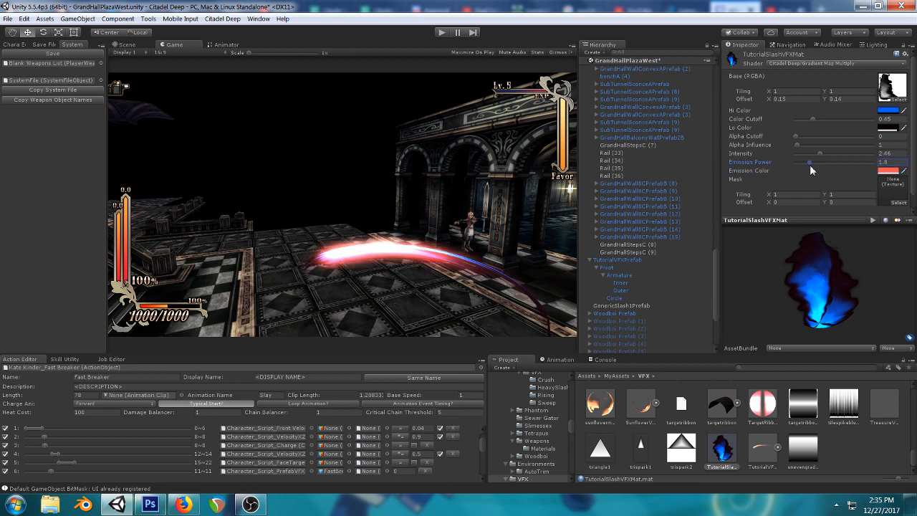
# - Try a pink Emission Color of RGB 206, 53, 112 on the slash material
pyautogui.click(886, 170)
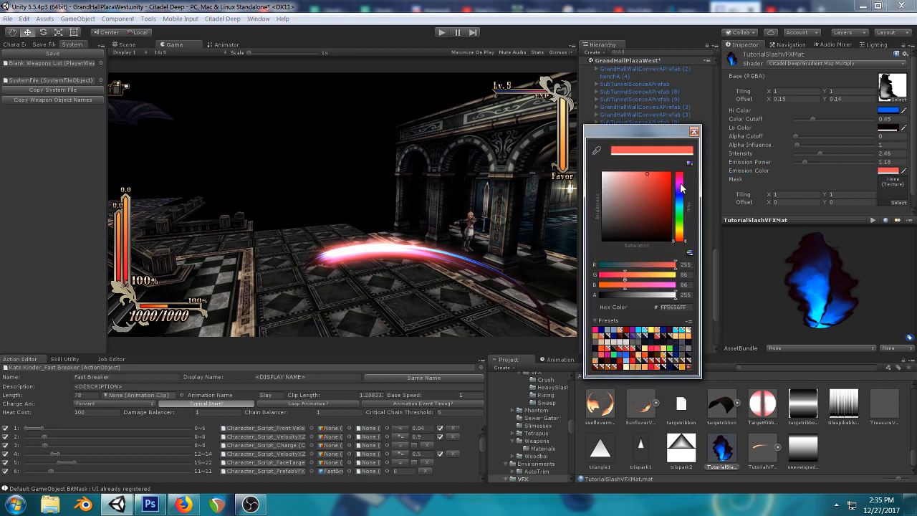
pyautogui.click(693, 131)
pyautogui.click(886, 172)
pyautogui.moveTo(625, 279); pyautogui.dragTo(615, 276)
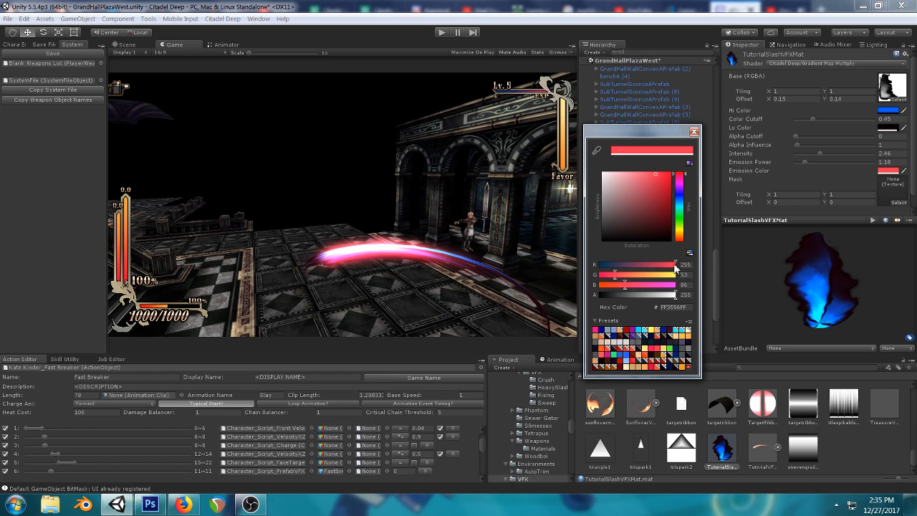
pyautogui.moveTo(675, 265); pyautogui.dragTo(661, 265)
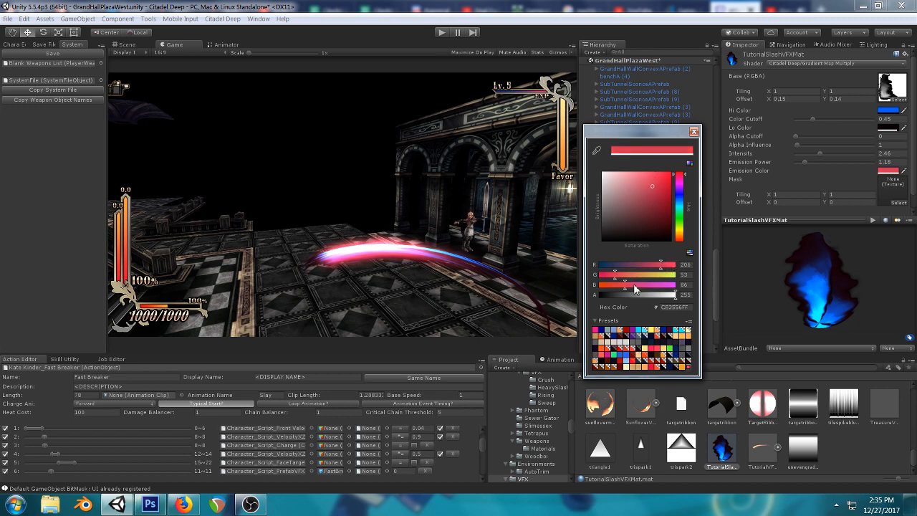
pyautogui.click(633, 285)
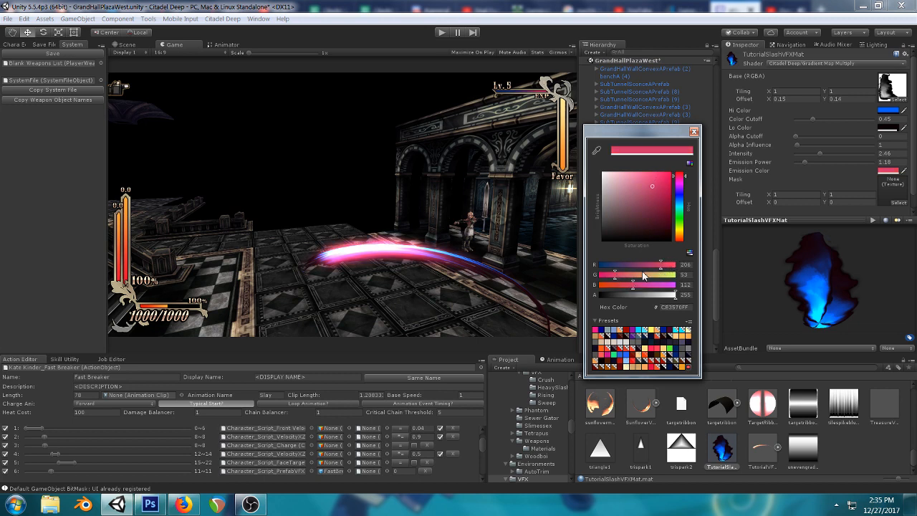
pyautogui.click(693, 133)
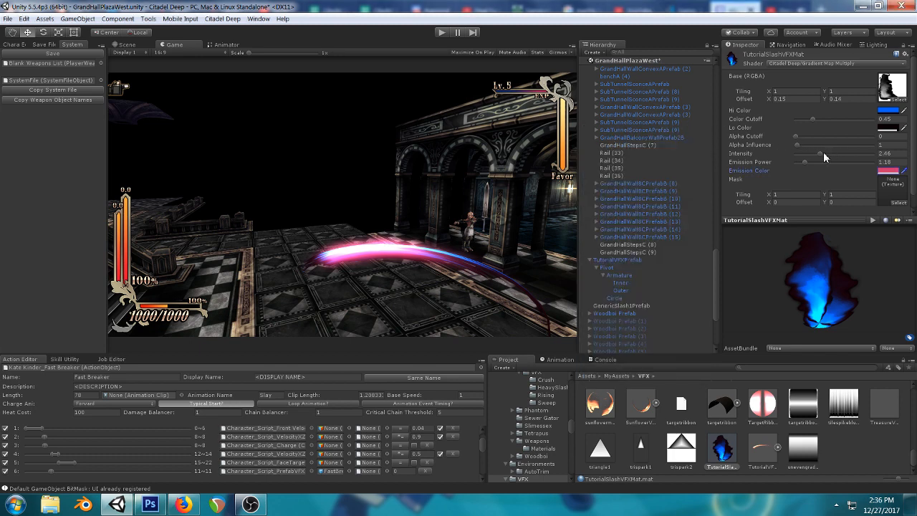
# - Try Emission Power 4.45 with an amber Emission Color (FFCF00) on the slash material
pyautogui.moveTo(802, 162); pyautogui.dragTo(829, 168)
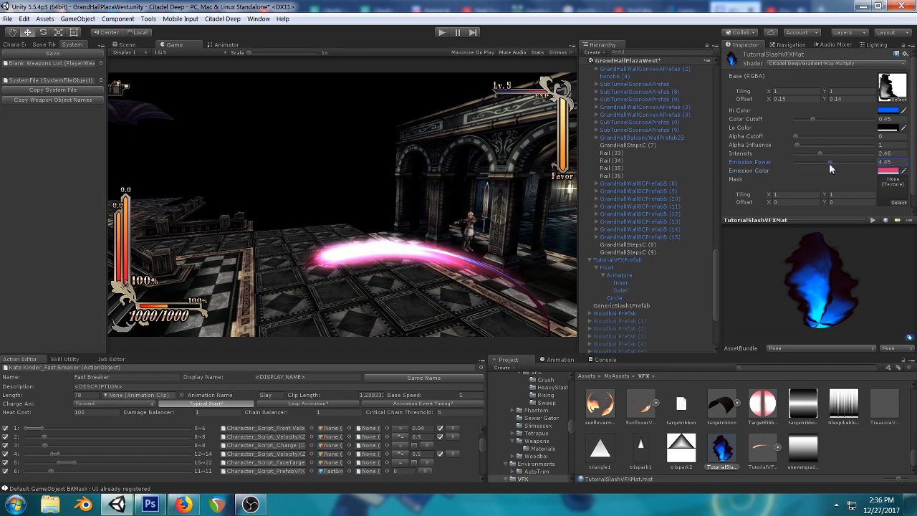
pyautogui.click(887, 170)
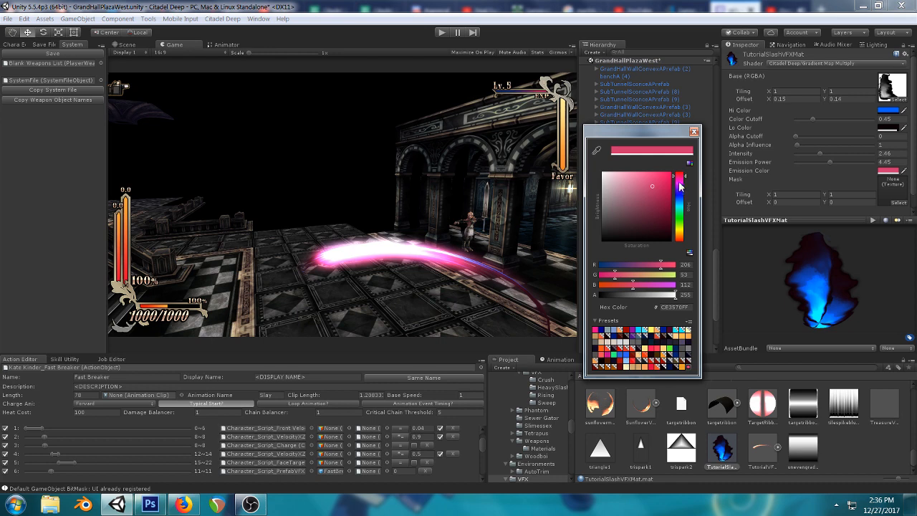
pyautogui.moveTo(681, 188); pyautogui.dragTo(682, 232)
pyautogui.click(693, 131)
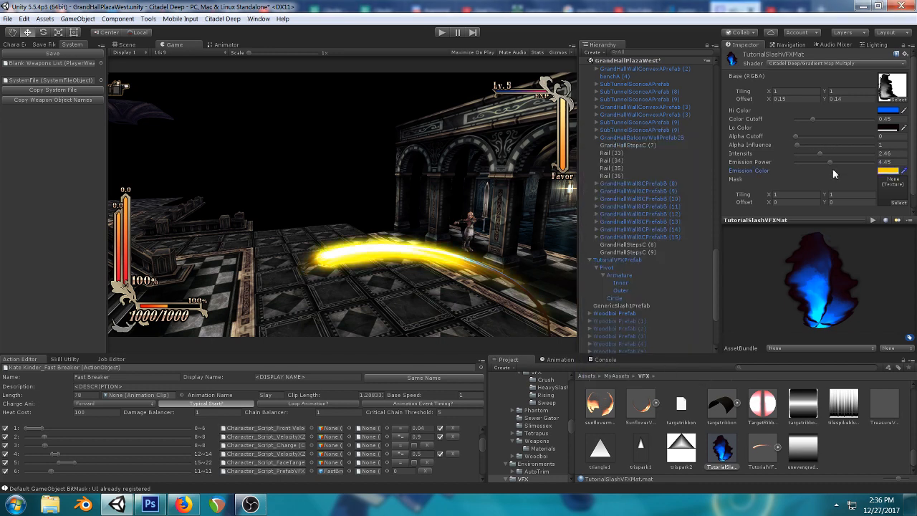
# - Try an orange Emission Color (FF6505) on the slash material with Emission Power reduced to 0.87
pyautogui.moveTo(827, 162); pyautogui.dragTo(805, 162)
pyautogui.click(887, 170)
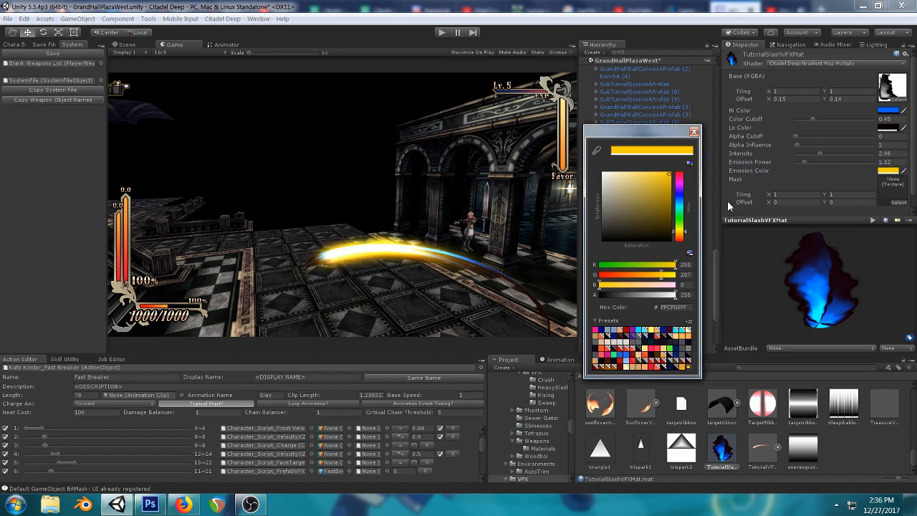
pyautogui.moveTo(681, 237); pyautogui.dragTo(686, 243)
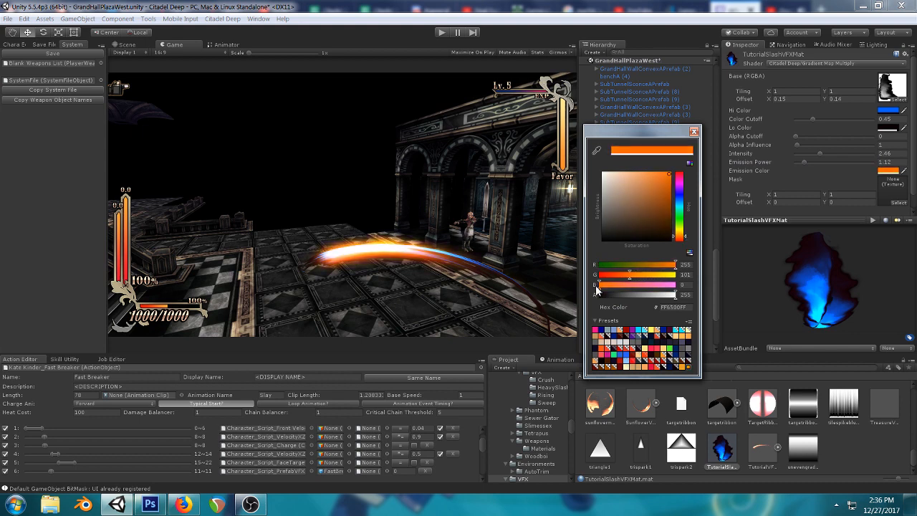
pyautogui.moveTo(600, 287); pyautogui.dragTo(602, 288)
pyautogui.click(693, 131)
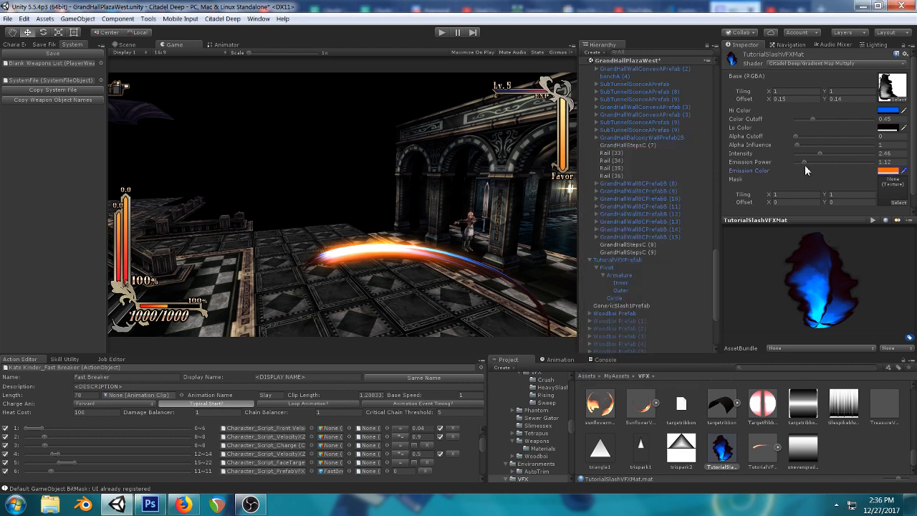
pyautogui.moveTo(802, 161); pyautogui.dragTo(802, 162)
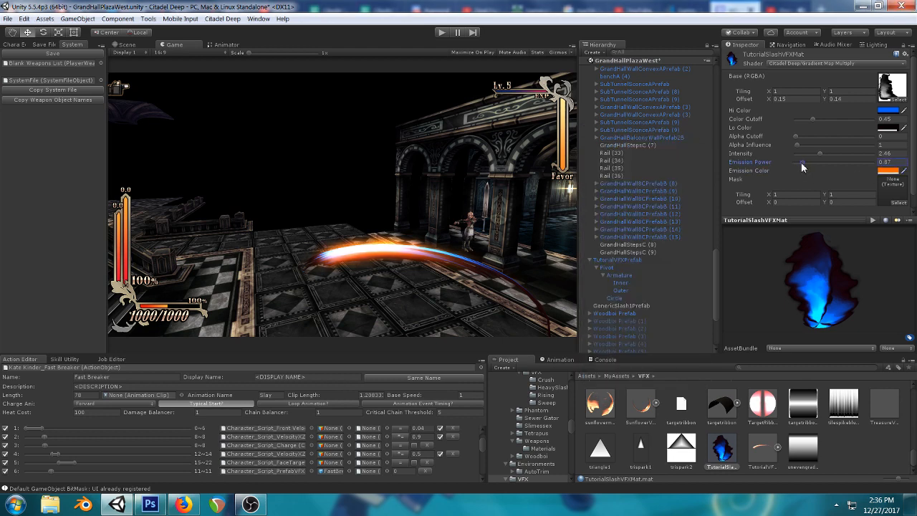
# - Set the slash material's Emission Color to a darker orange-red, RGB 208, 54, 0
pyautogui.click(890, 172)
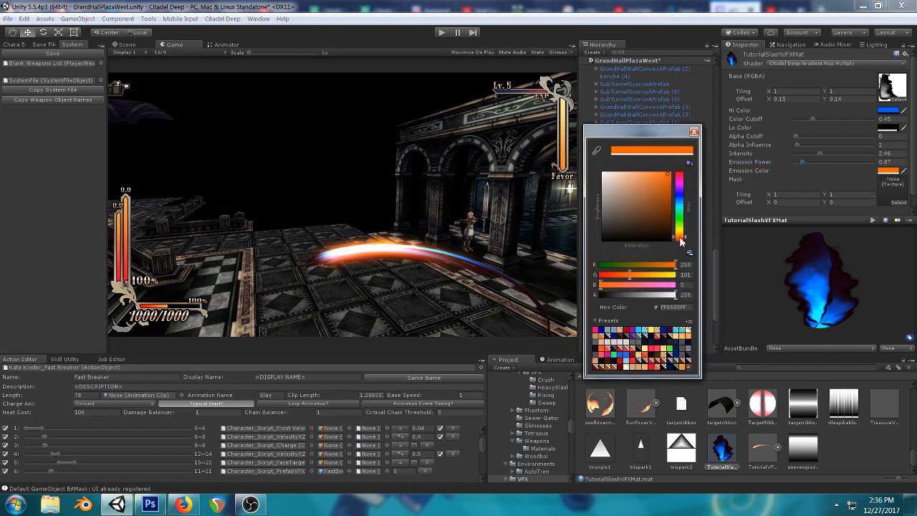
pyautogui.moveTo(678, 238); pyautogui.dragTo(682, 243)
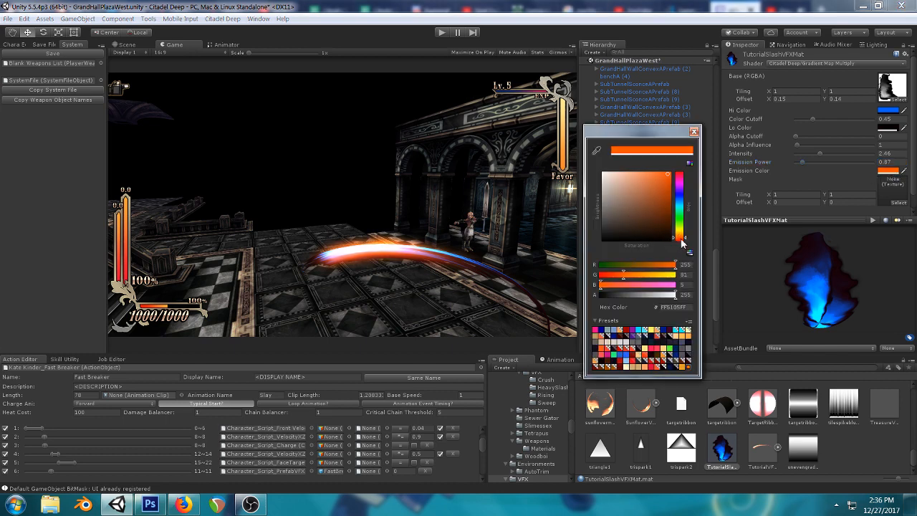
pyautogui.click(682, 240)
pyautogui.click(668, 177)
pyautogui.moveTo(669, 178); pyautogui.dragTo(668, 185)
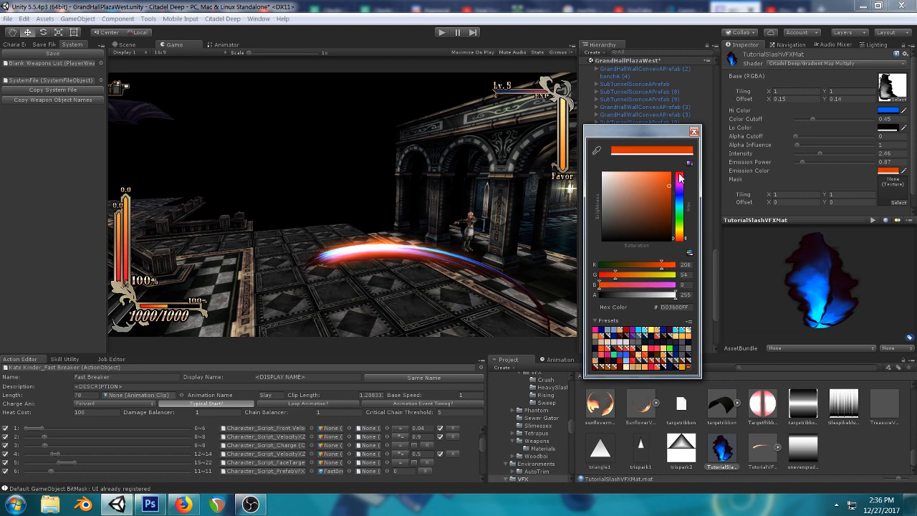
pyautogui.click(693, 132)
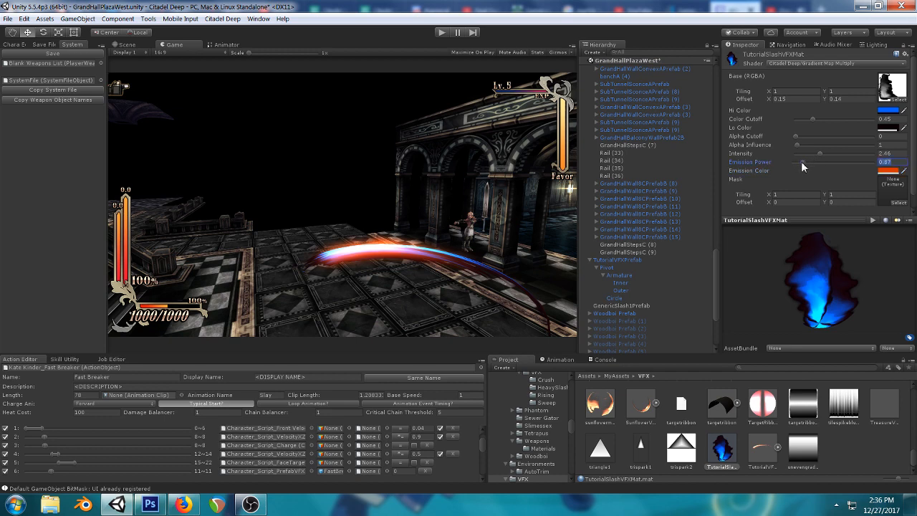
# - Try Emission Power 2.84 with an Emission Color of RGB 208, 54, 29 on the slash material
pyautogui.moveTo(801, 162); pyautogui.dragTo(825, 164)
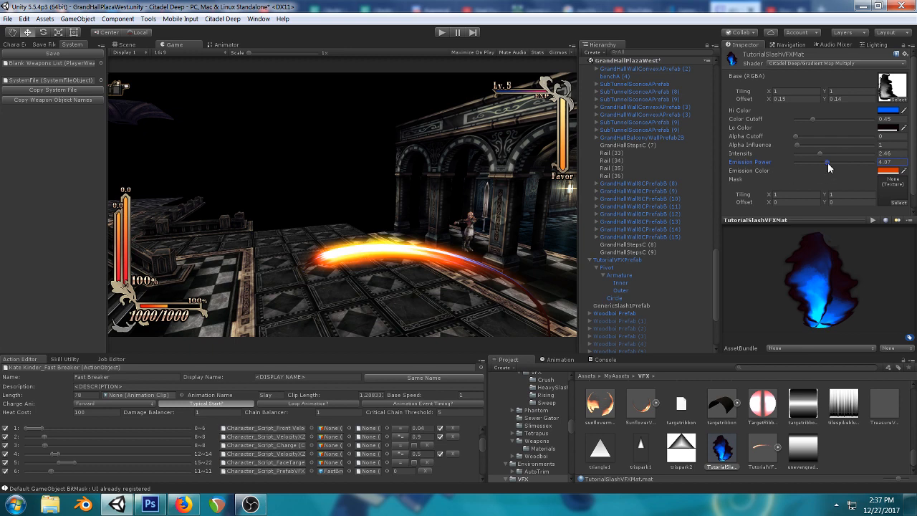
pyautogui.moveTo(827, 163); pyautogui.dragTo(819, 168)
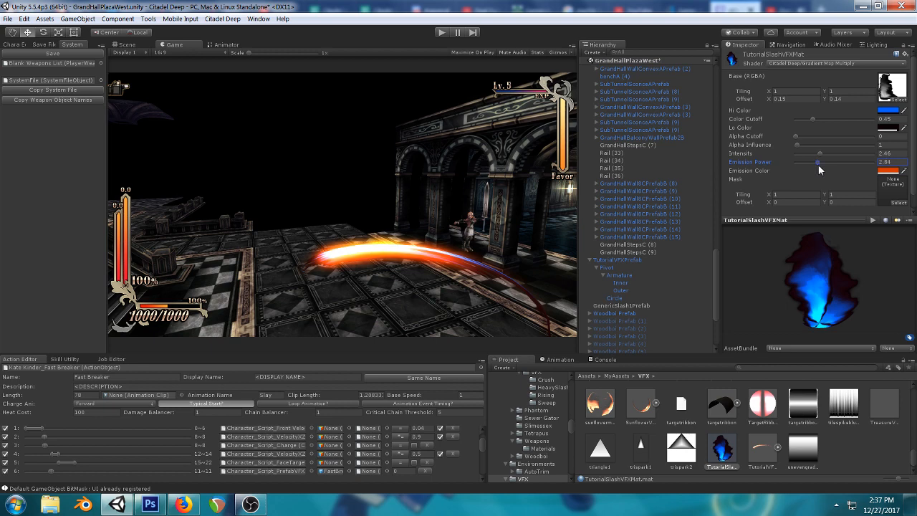
pyautogui.click(886, 170)
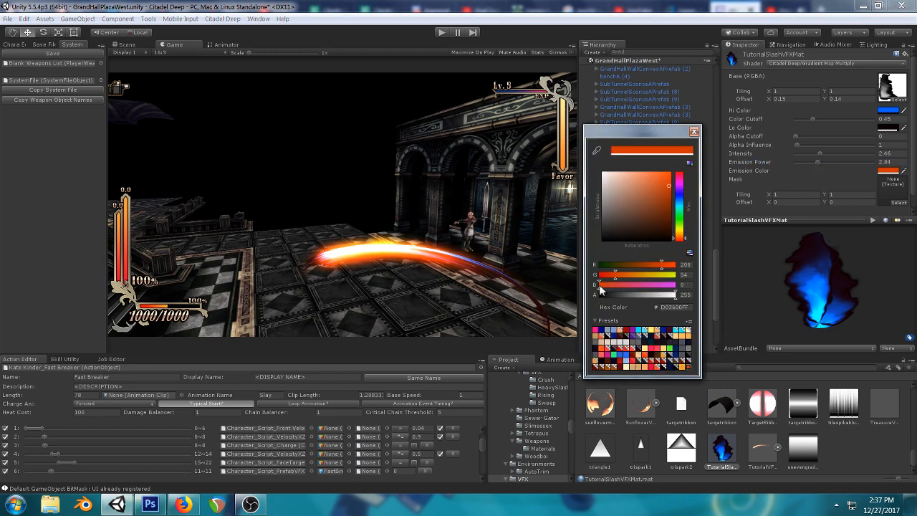
pyautogui.click(600, 285)
pyautogui.moveTo(600, 285); pyautogui.dragTo(598, 287)
pyautogui.moveTo(597, 285); pyautogui.dragTo(607, 286)
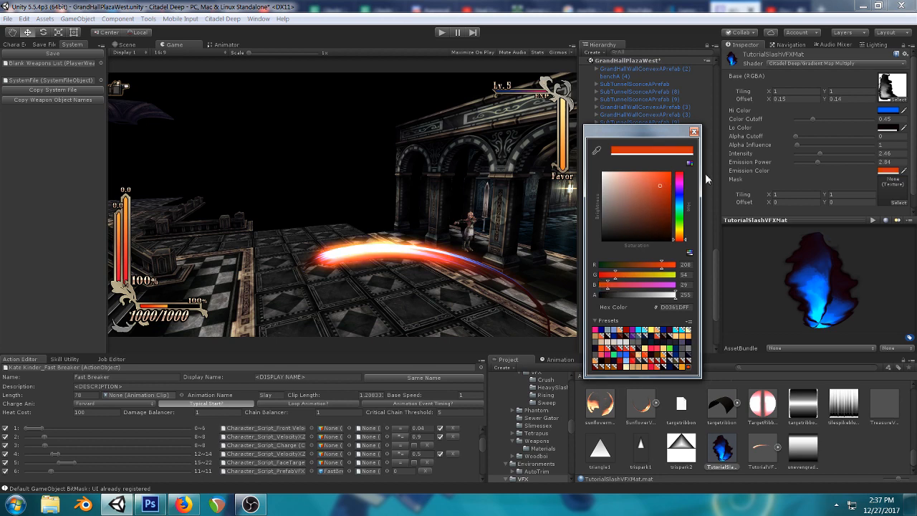
pyautogui.click(694, 132)
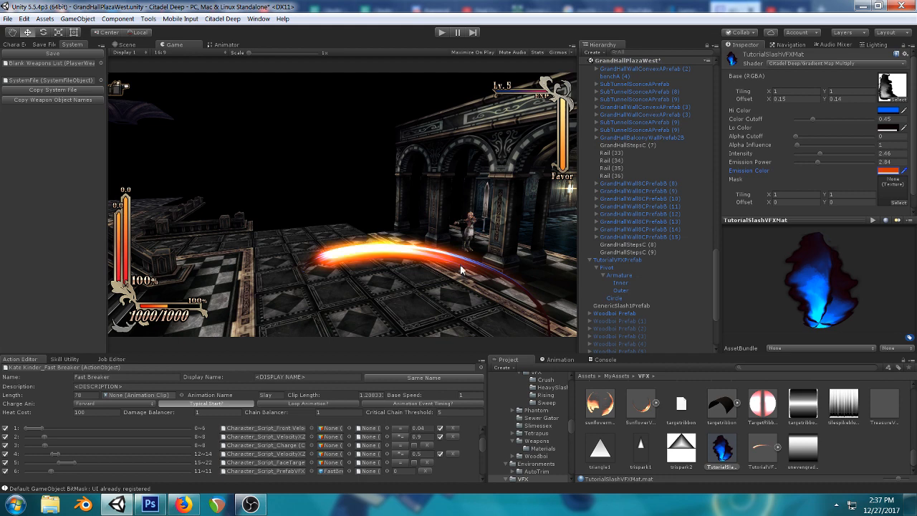
# - Try Emission Power 9.5 with an Emission Color of RGB 208, 54, 18 on the slash material
pyautogui.click(820, 153)
pyautogui.moveTo(818, 162); pyautogui.dragTo(870, 163)
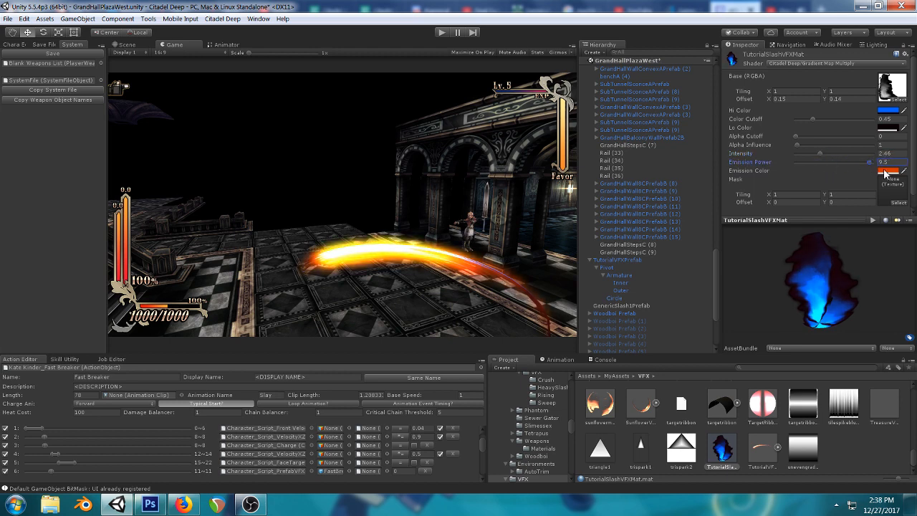
pyautogui.click(888, 171)
pyautogui.moveTo(602, 286); pyautogui.dragTo(606, 287)
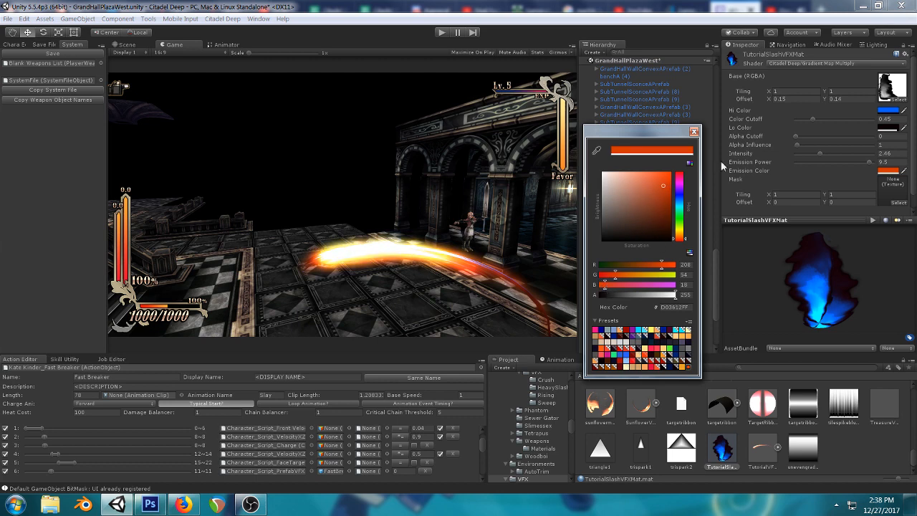
pyautogui.click(693, 132)
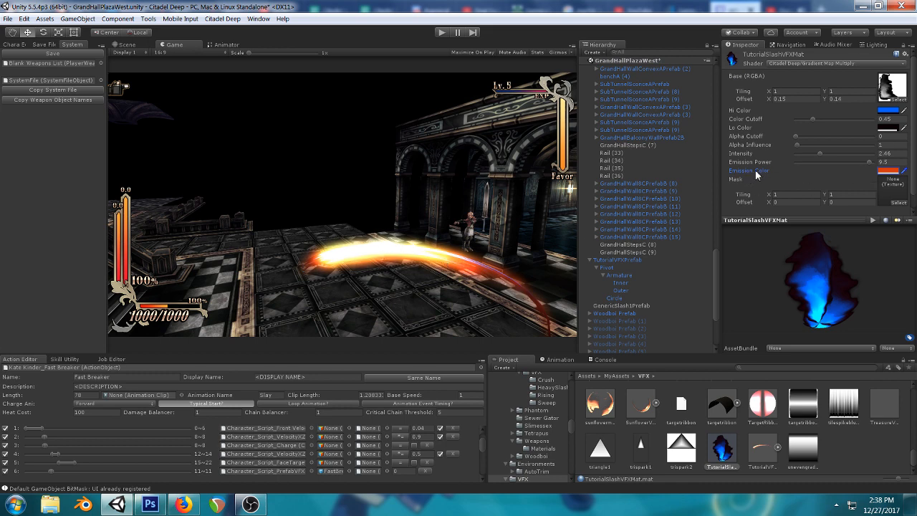
pyautogui.click(887, 171)
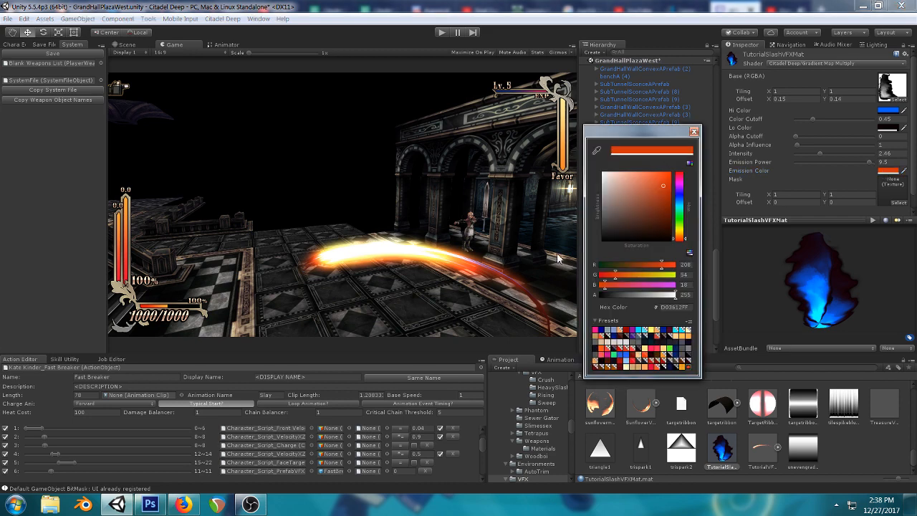
pyautogui.click(692, 132)
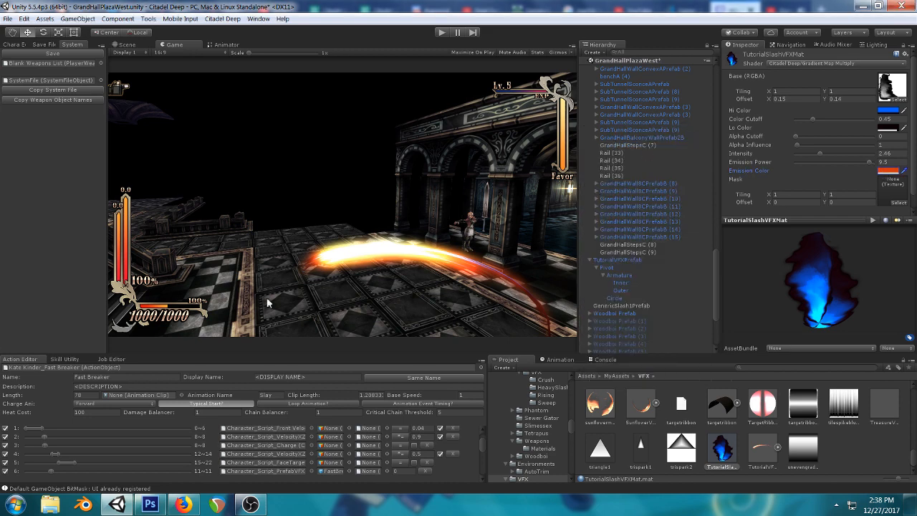
pyautogui.click(183, 504)
pyautogui.click(117, 505)
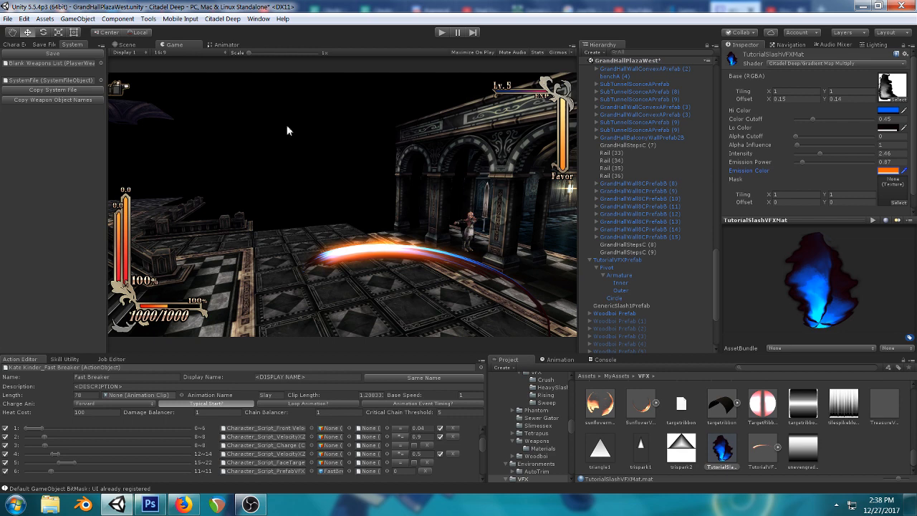
# - Select the slash effect in the scene and compare its look between the Scene view and the Game view
pyautogui.click(129, 44)
pyautogui.scroll(-5, 458, 135)
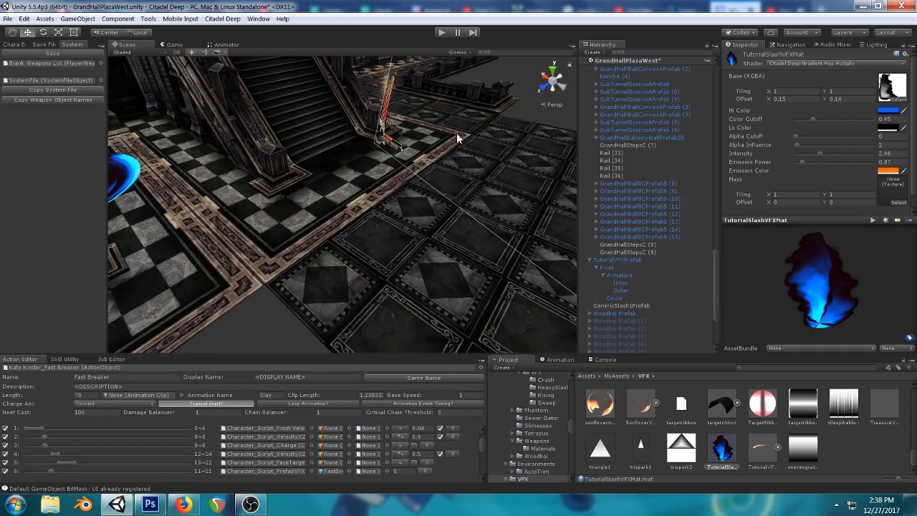
pyautogui.moveTo(460, 129); pyautogui.dragTo(382, 208, button='right')
pyautogui.moveTo(382, 207); pyautogui.dragTo(481, 183, button='middle')
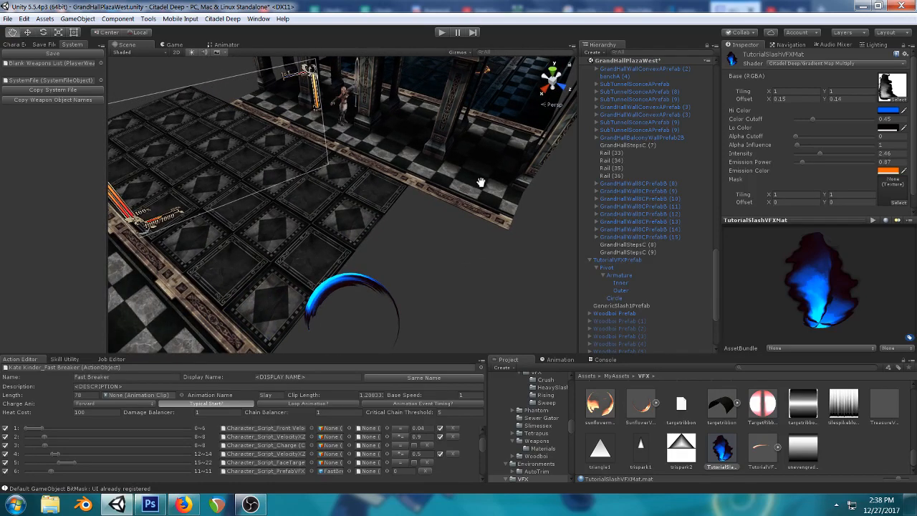
pyautogui.scroll(3, 403, 239)
pyautogui.moveTo(329, 189); pyautogui.dragTo(394, 239, button='middle')
pyautogui.scroll(-3, 414, 236)
pyautogui.moveTo(413, 236)
pyautogui.mouseDown(button='right')
pyautogui.moveTo(393, 217)
pyautogui.moveTo(392, 172)
pyautogui.moveTo(379, 183)
pyautogui.moveTo(466, 204)
pyautogui.moveTo(419, 237)
pyautogui.mouseUp(button='right')
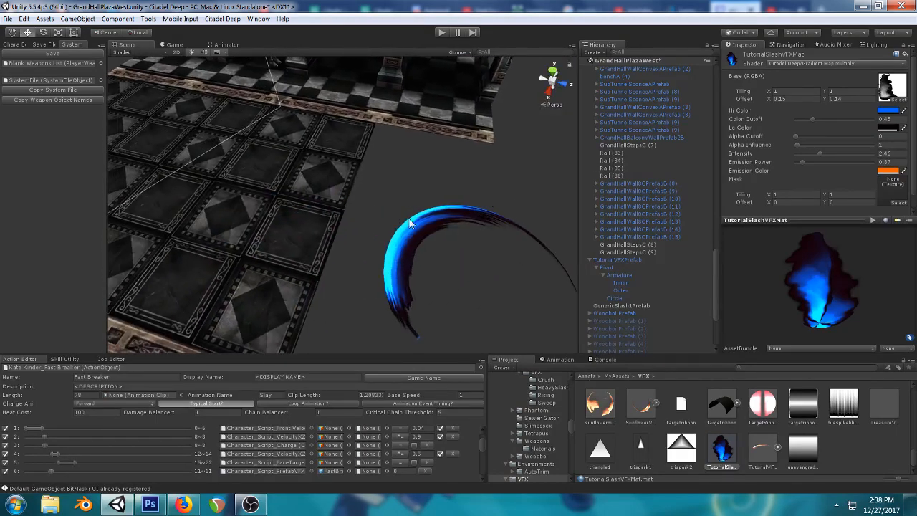
pyautogui.click(418, 234)
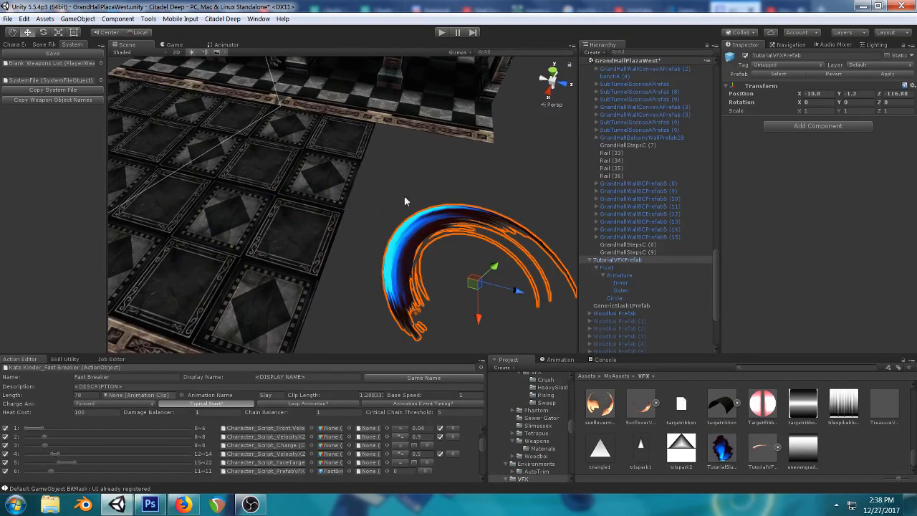
pyautogui.click(172, 45)
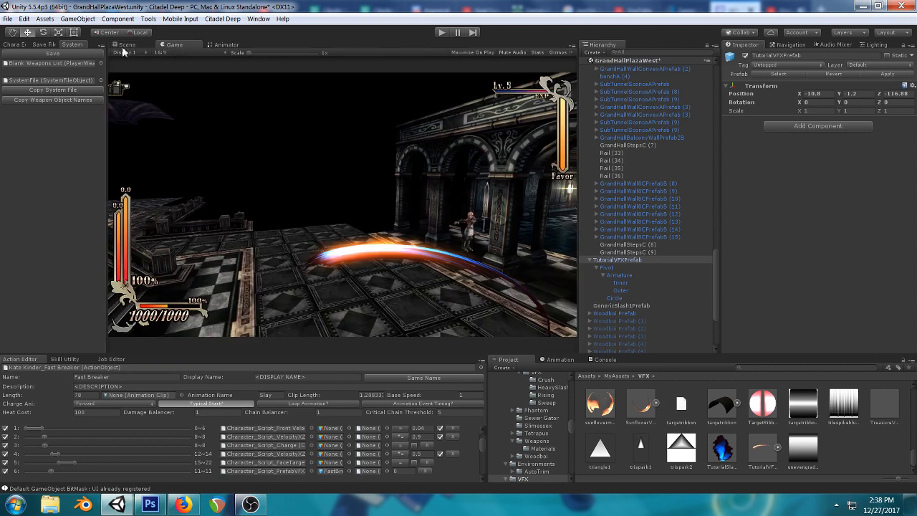
pyautogui.click(126, 45)
# - Move TutorialVFXPrefab along the Z axis to about -120.03 and collapse its Pivot hierarchy
pyautogui.moveTo(424, 203); pyautogui.dragTo(377, 187, button='right')
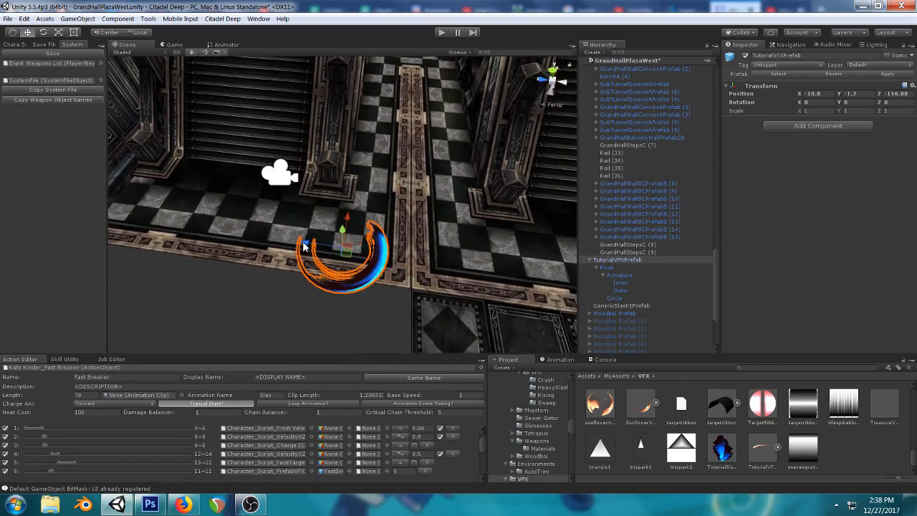
pyautogui.moveTo(305, 246); pyautogui.dragTo(443, 255)
pyautogui.keyDown('alt'); pyautogui.moveTo(442, 256); pyautogui.dragTo(425, 232); pyautogui.keyUp('alt')
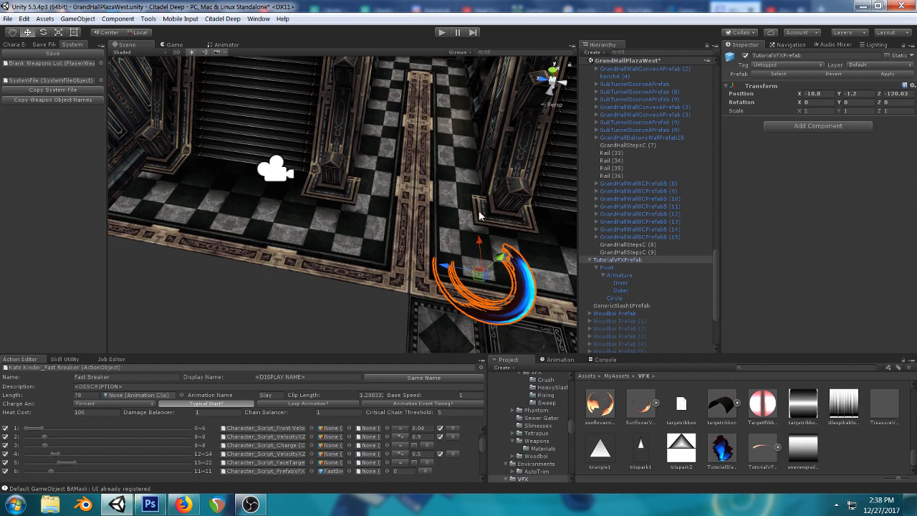
pyautogui.click(596, 267)
pyautogui.keyDown('alt'); pyautogui.moveTo(372, 278); pyautogui.dragTo(441, 188); pyautogui.keyUp('alt')
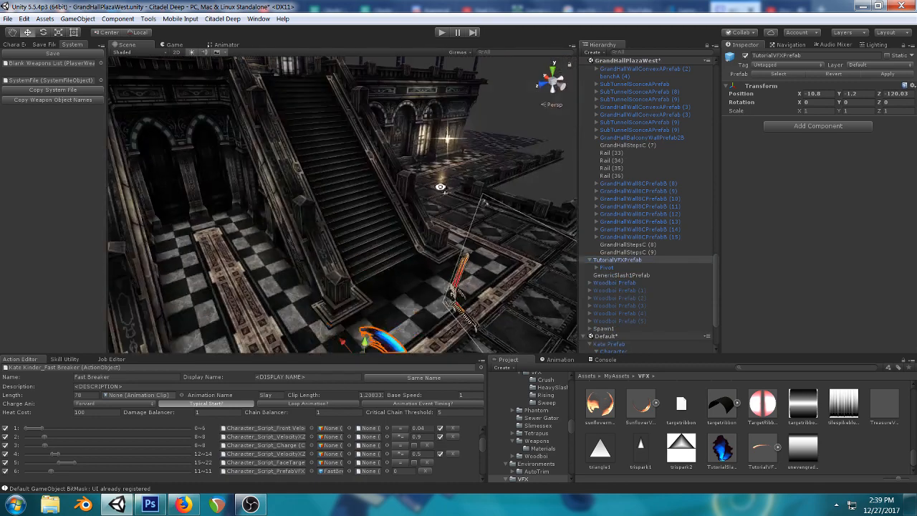
pyautogui.moveTo(434, 184)
pyautogui.mouseDown(button='right')
pyautogui.moveTo(417, 193)
pyautogui.moveTo(428, 195)
pyautogui.mouseUp(button='right')
pyautogui.moveTo(429, 196); pyautogui.dragTo(349, 144, button='middle')
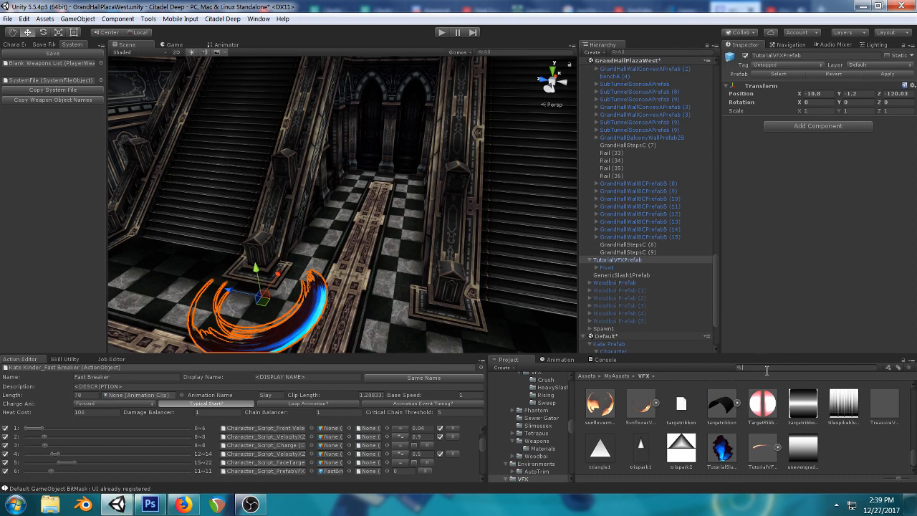
# - Create an Animator Controller named TutorialVFXControl in the VFX folder
pyautogui.rightClick(890, 460)
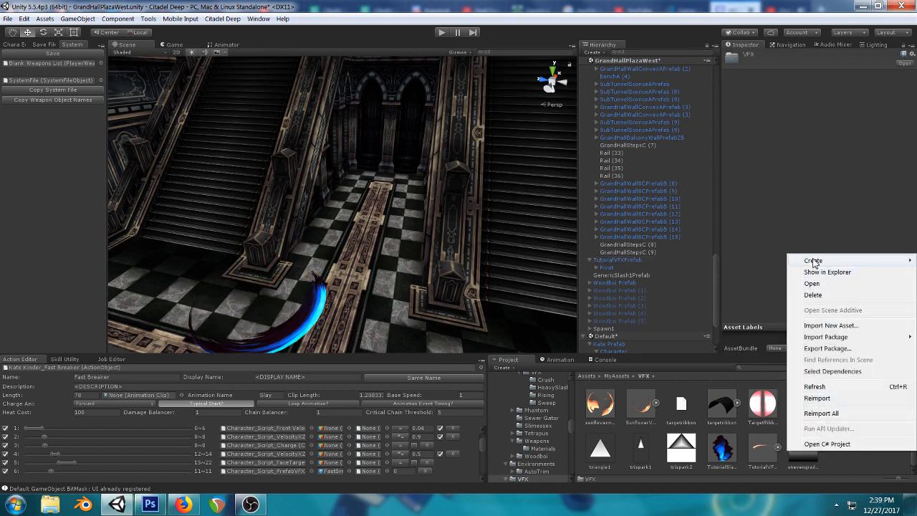
pyautogui.moveTo(814, 259)
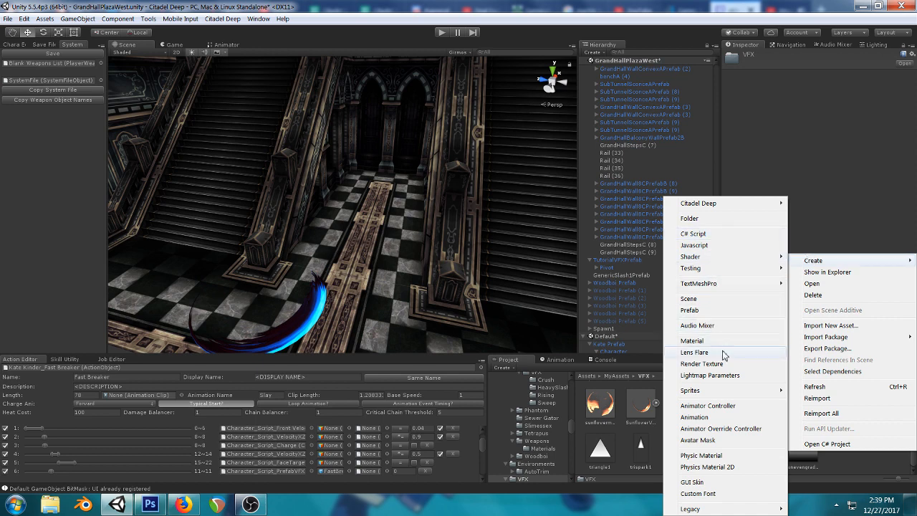
pyautogui.click(727, 405)
pyautogui.write('Ti')
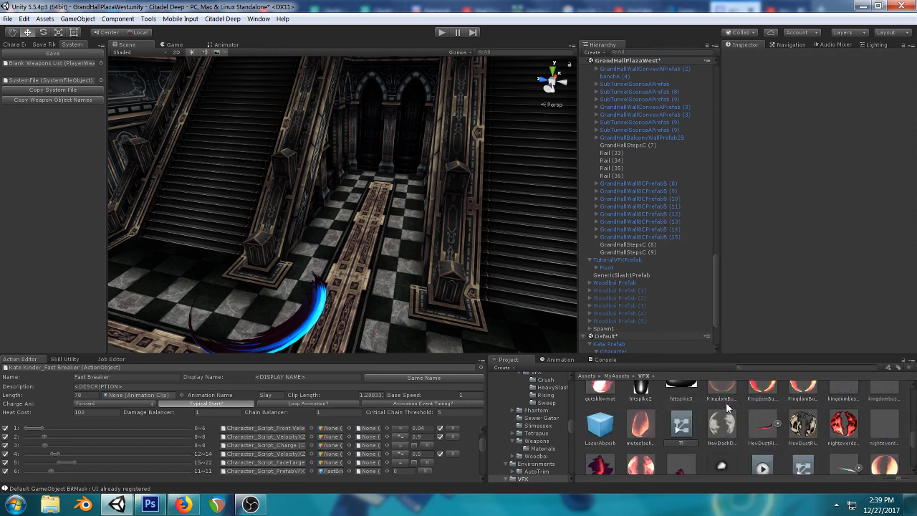
pyautogui.write('torialVFXControll')
pyautogui.press('Return')
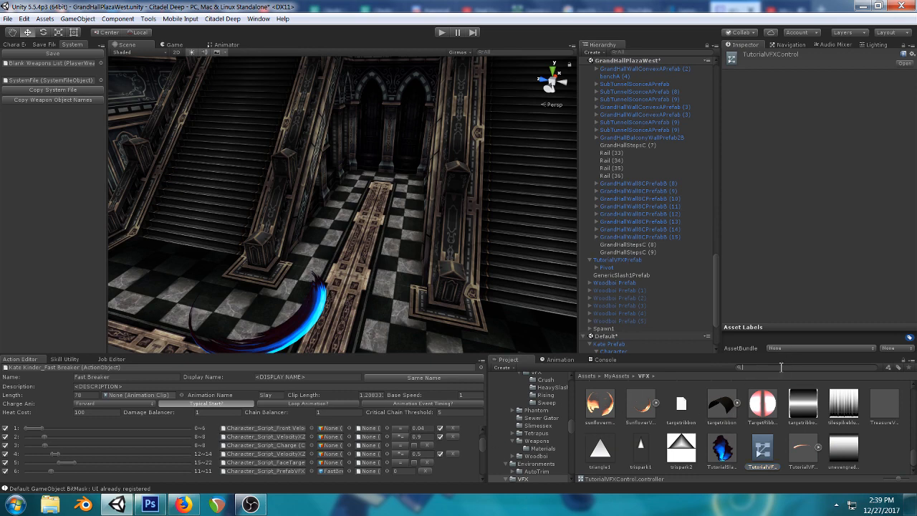
# - Search the project for "tutorial contr", select the TutorialVFXControl controller and clear the search
pyautogui.write('tutorial contr')
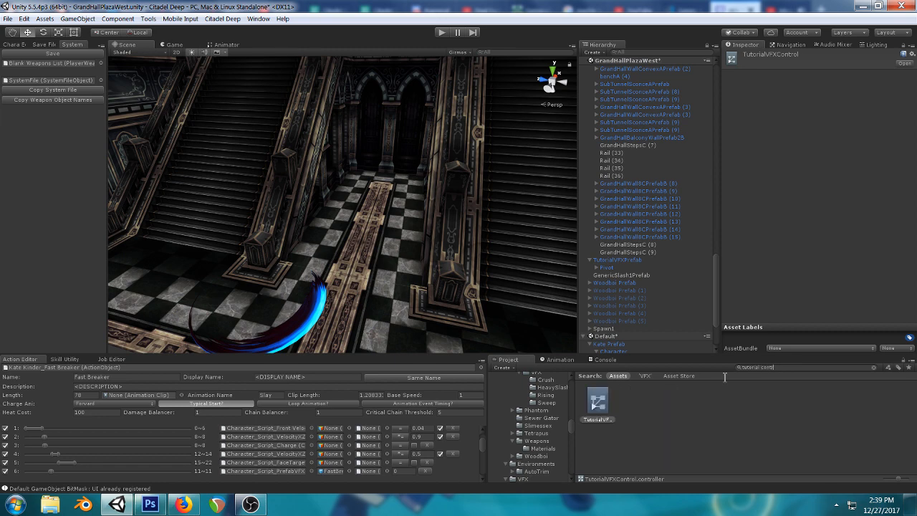
pyautogui.click(600, 401)
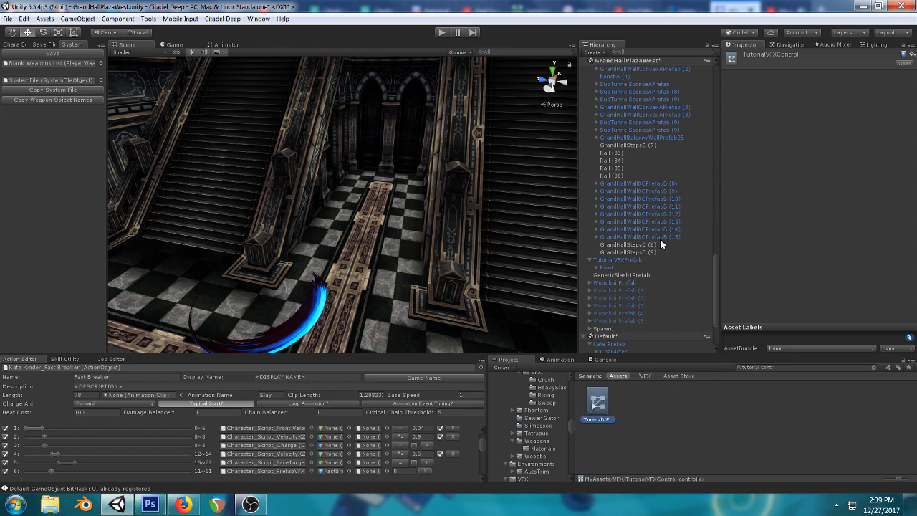
pyautogui.click(624, 256)
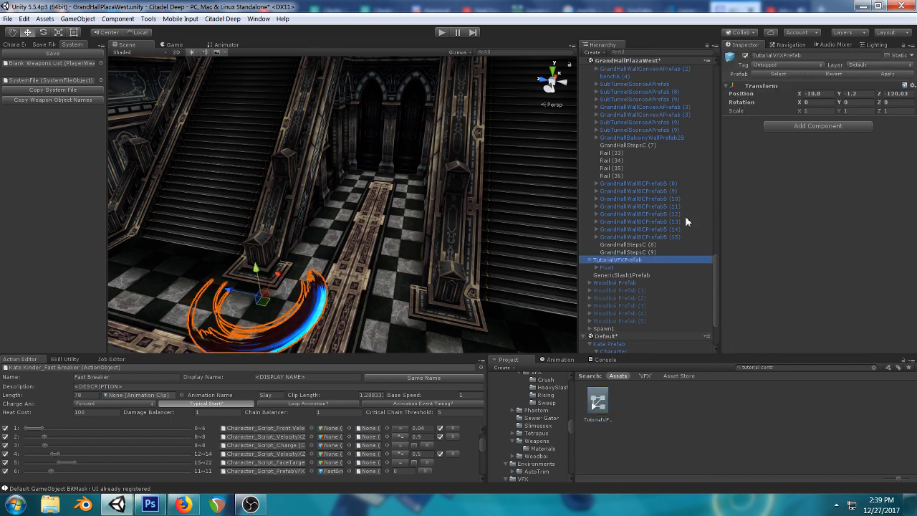
pyautogui.click(596, 398)
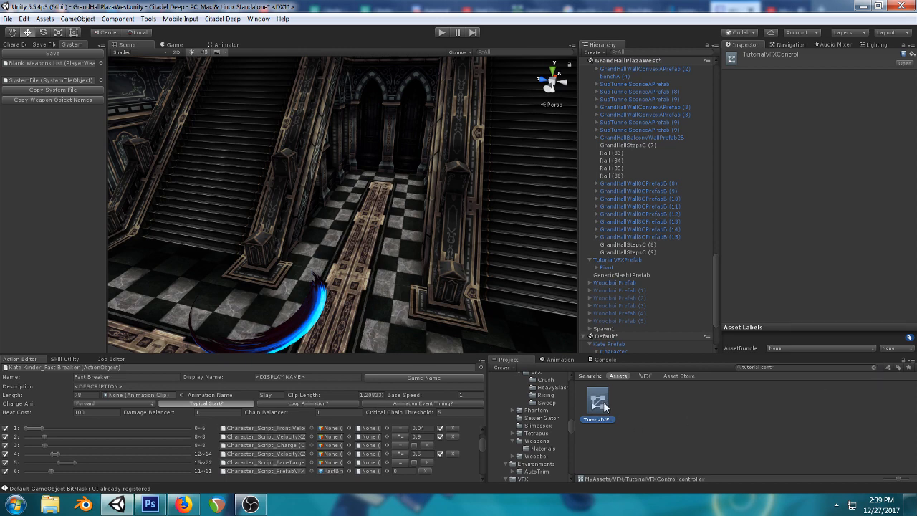
pyautogui.click(873, 366)
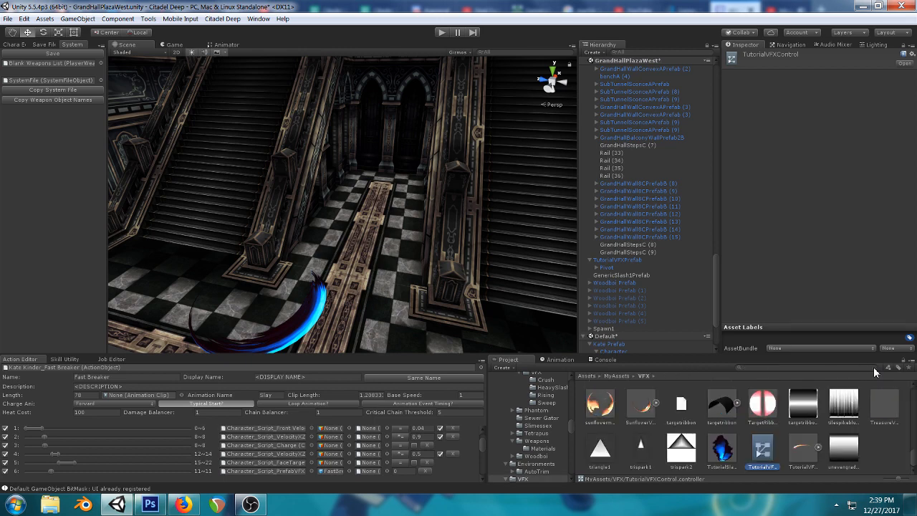
pyautogui.rightClick(787, 450)
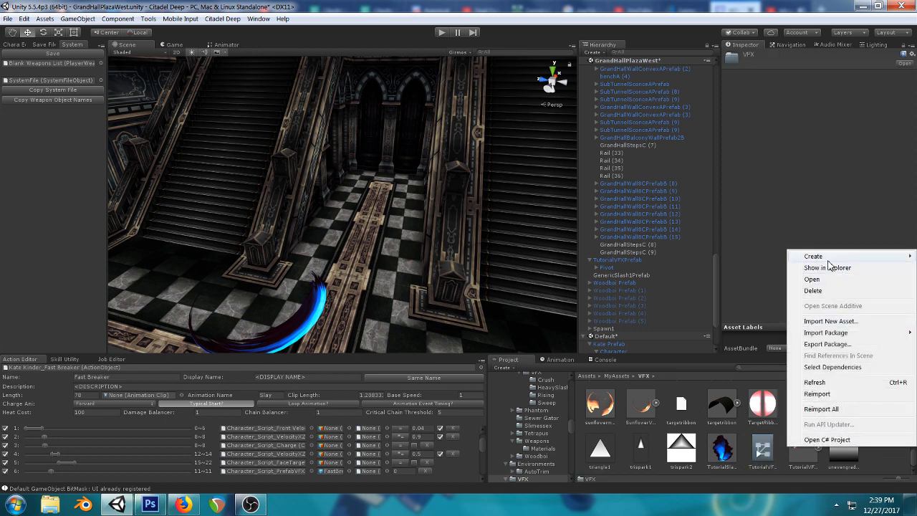
pyautogui.moveTo(828, 260)
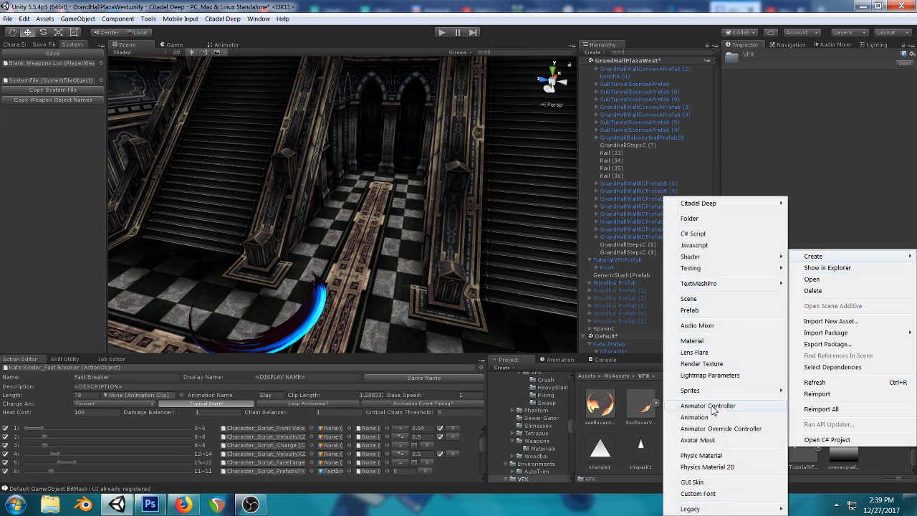
pyautogui.click(663, 6)
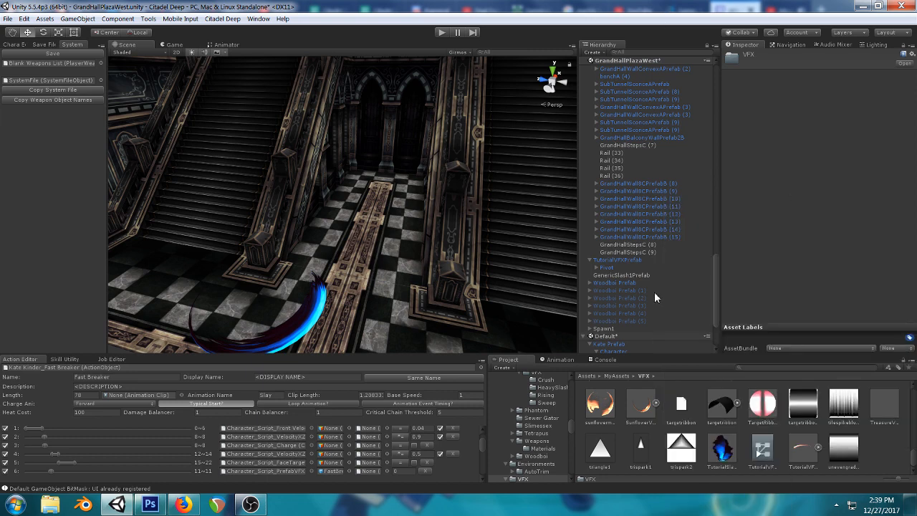
# - Select TutorialVFXPrefab and examine the slash effect from the front of the staircases
pyautogui.click(609, 260)
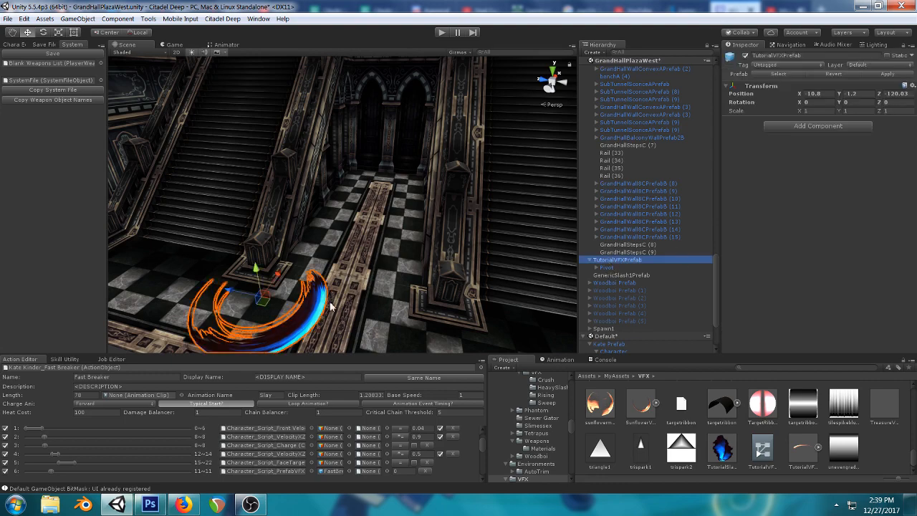
pyautogui.moveTo(420, 275); pyautogui.dragTo(455, 235, button='right')
pyautogui.moveTo(455, 235); pyautogui.dragTo(528, 178, button='middle')
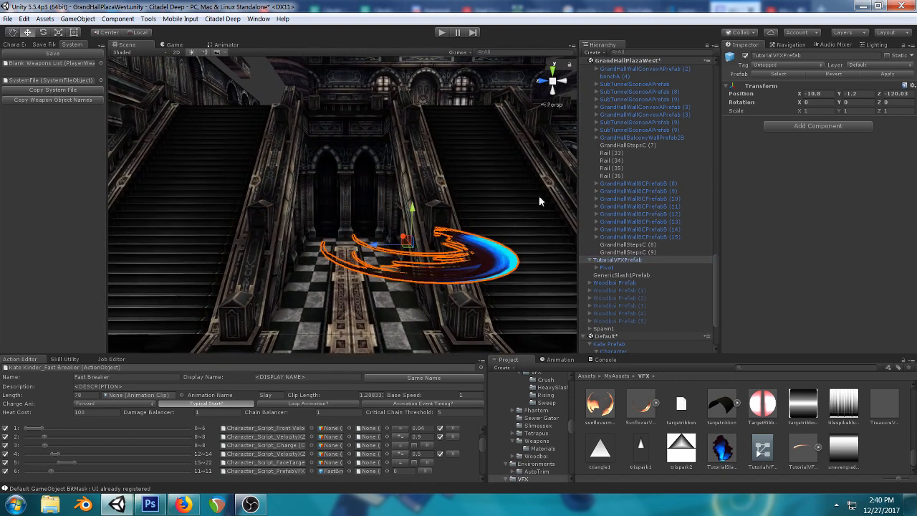
pyautogui.moveTo(540, 201); pyautogui.dragTo(522, 202, button='right')
pyautogui.moveTo(522, 202); pyautogui.dragTo(492, 201, button='middle')
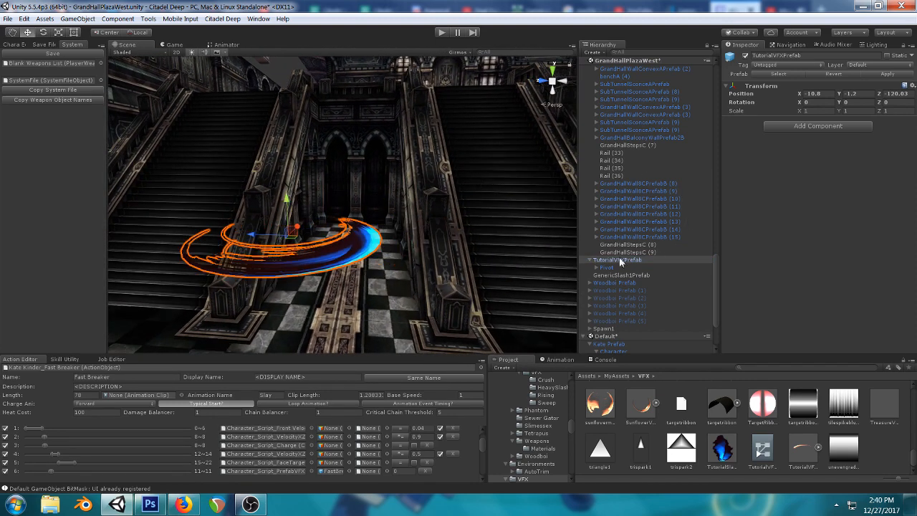
# - Expand Pivot to show its Armature and Circle children, then reselect TutorialVFXPrefab and view the slash from above
pyautogui.click(600, 268)
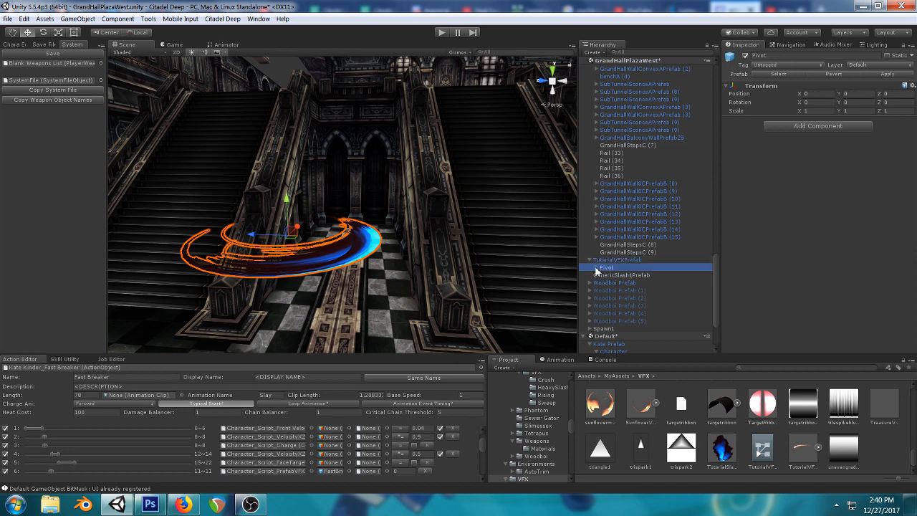
pyautogui.click(596, 269)
pyautogui.click(608, 261)
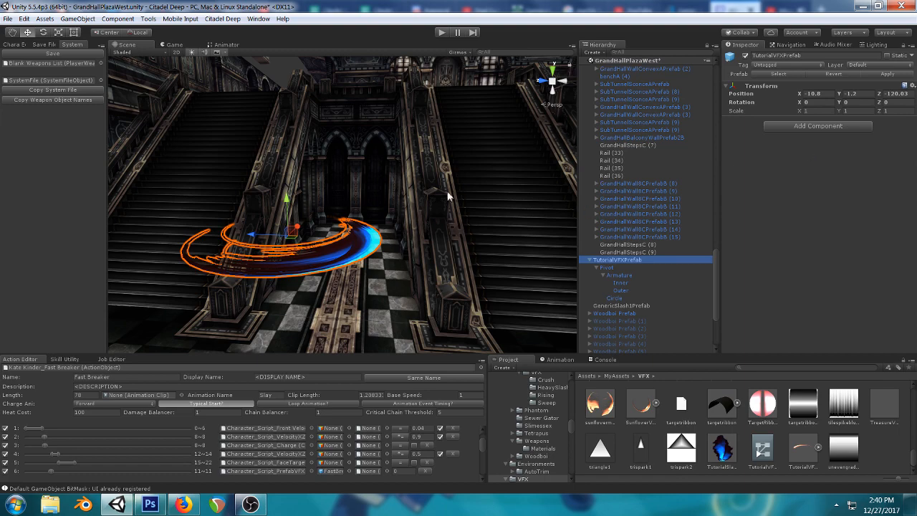
pyautogui.moveTo(447, 192); pyautogui.dragTo(389, 186, button='right')
pyautogui.moveTo(388, 186); pyautogui.dragTo(431, 192, button='middle')
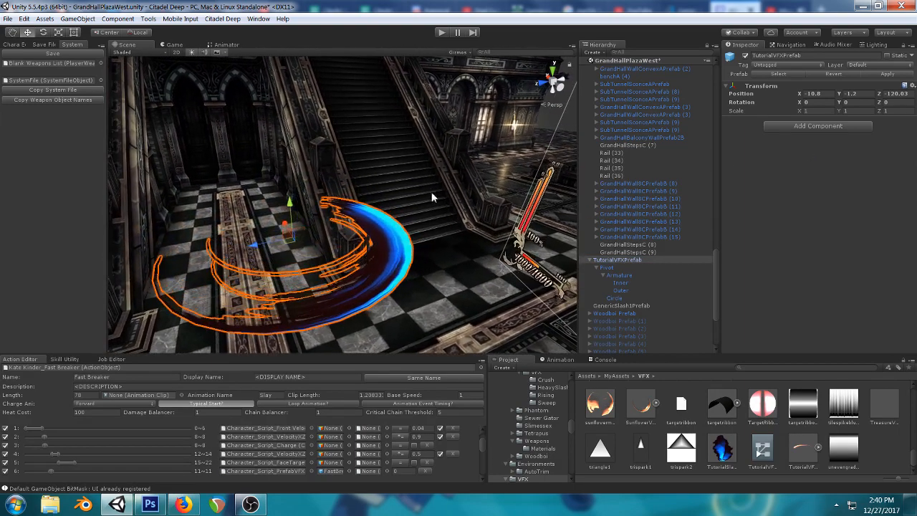
pyautogui.scroll(-4, 434, 190)
pyautogui.scroll(4, 432, 192)
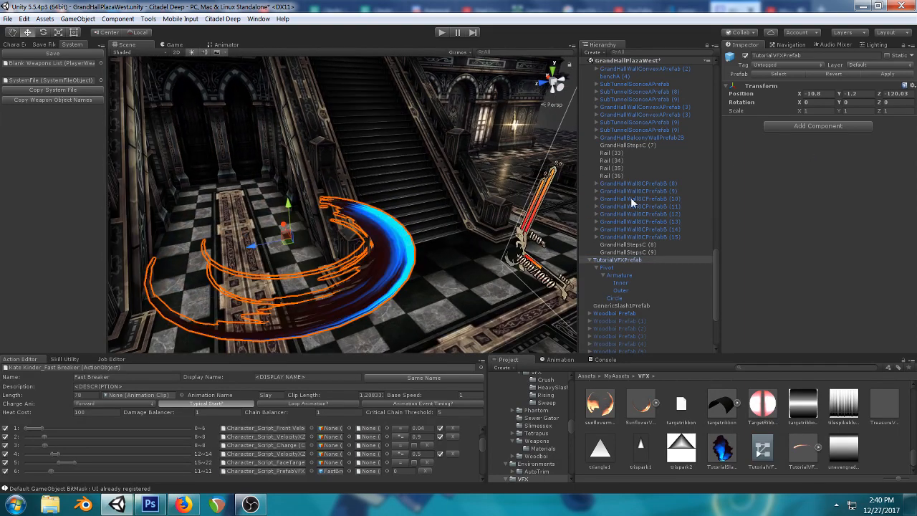
# - Try scaling TutorialVFXPrefab along the X axis to about 0.65
pyautogui.click(609, 269)
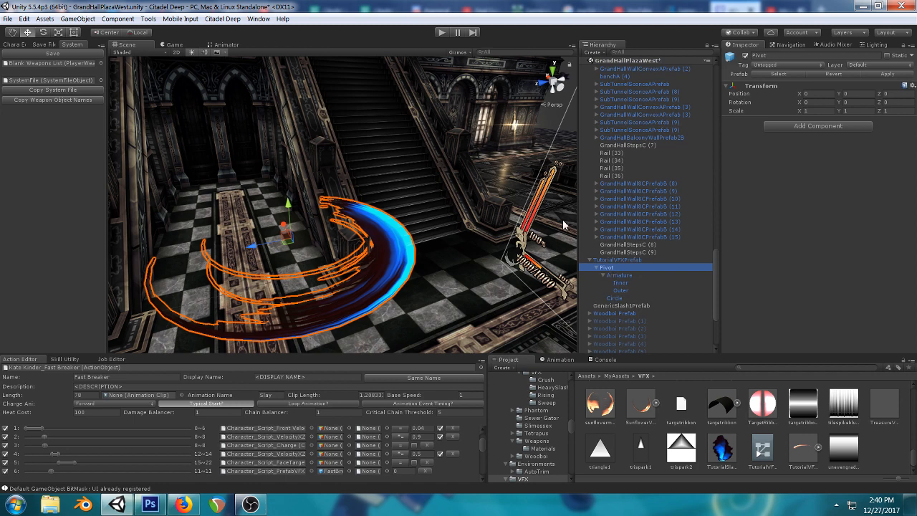
pyautogui.click(623, 260)
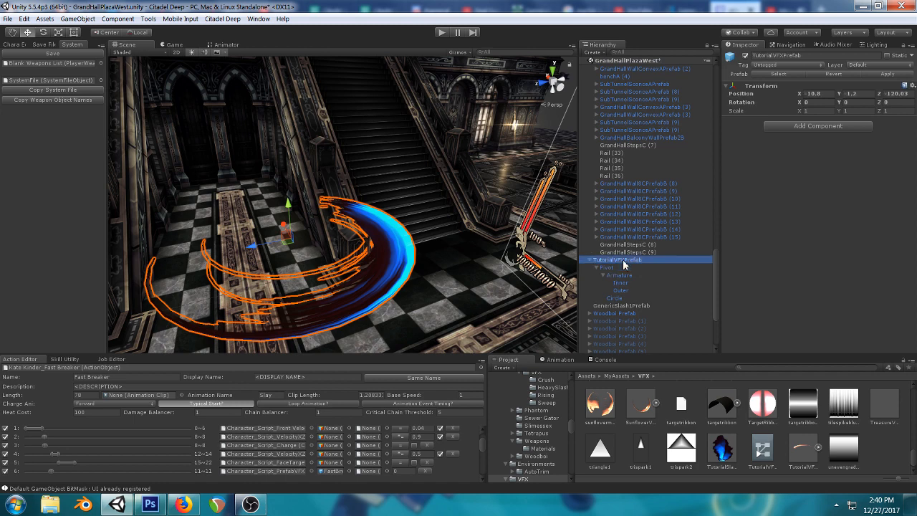
pyautogui.click(58, 32)
pyautogui.moveTo(290, 234); pyautogui.dragTo(287, 230)
pyautogui.keyDown('alt'); pyautogui.moveTo(379, 176); pyautogui.dragTo(401, 192); pyautogui.keyUp('alt')
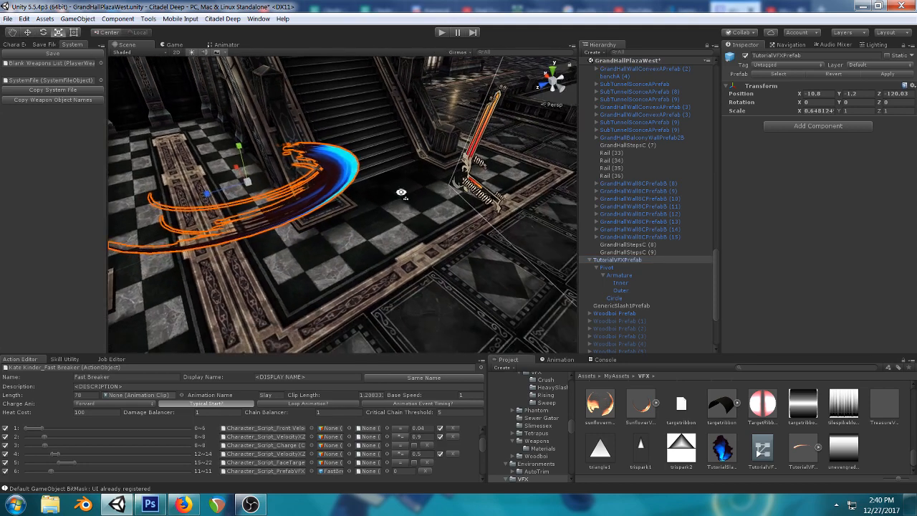
pyautogui.moveTo(401, 191); pyautogui.dragTo(426, 203, button='middle')
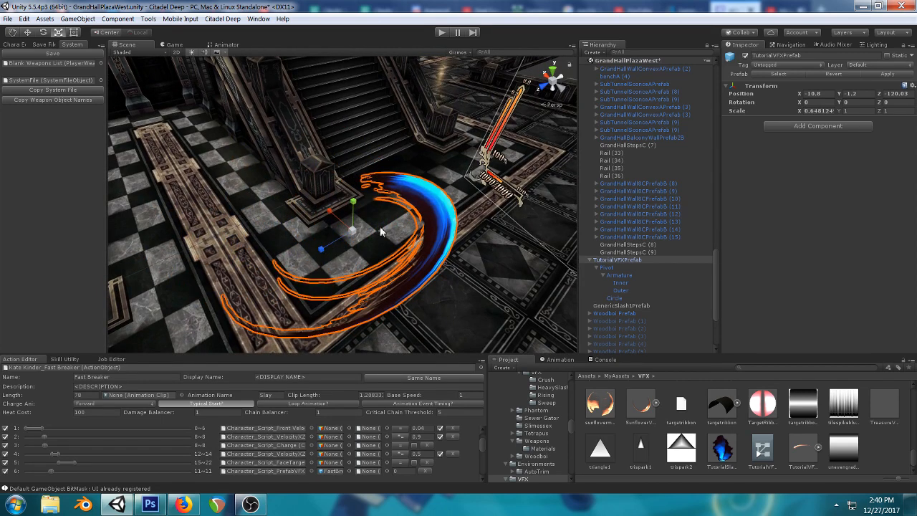
# - Try rotating the Armature around its Z axis to about -220.5 degrees, and undo the rotation changes
pyautogui.click(618, 277)
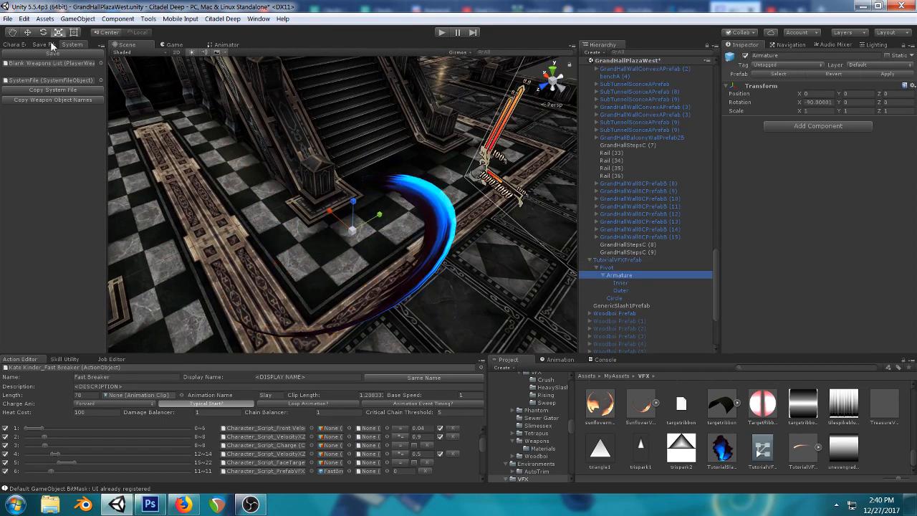
pyautogui.press('e')
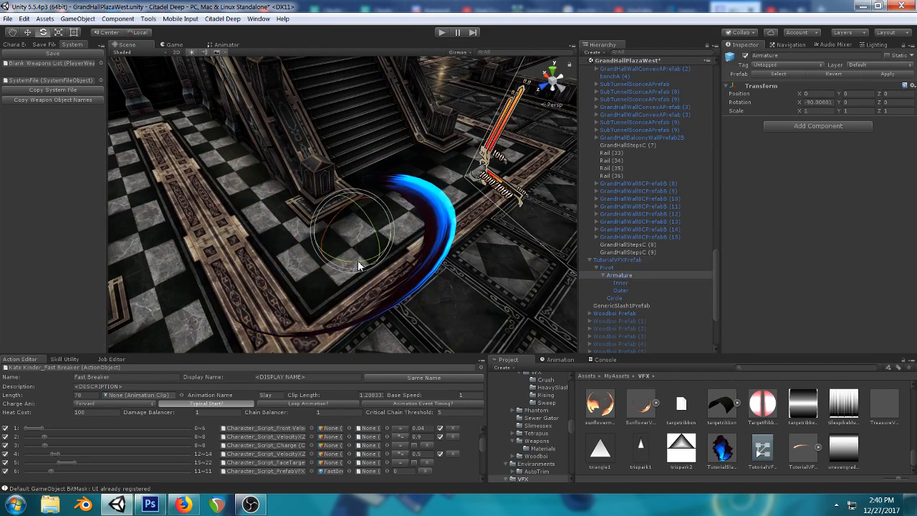
pyautogui.moveTo(358, 260); pyautogui.dragTo(666, 346)
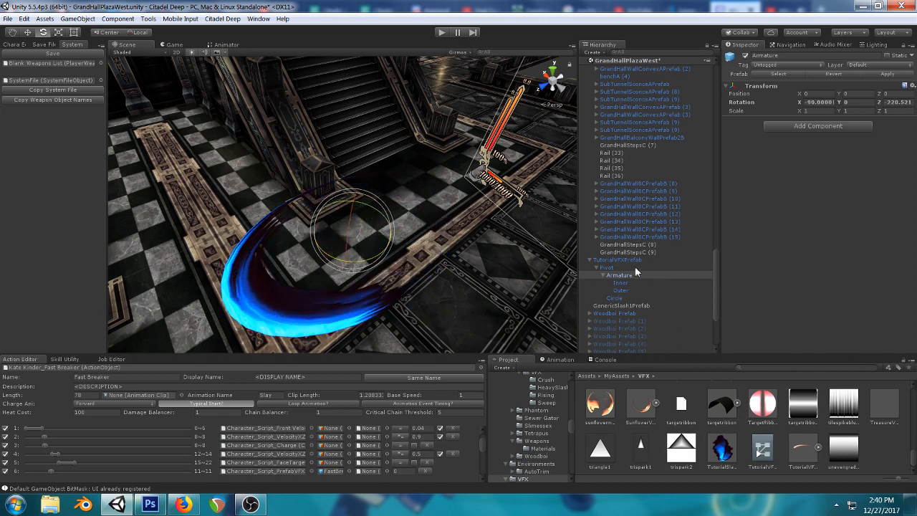
pyautogui.keyDown('alt'); pyautogui.moveTo(494, 266); pyautogui.dragTo(394, 263); pyautogui.keyUp('alt')
pyautogui.moveTo(395, 262); pyautogui.dragTo(422, 265, button='middle')
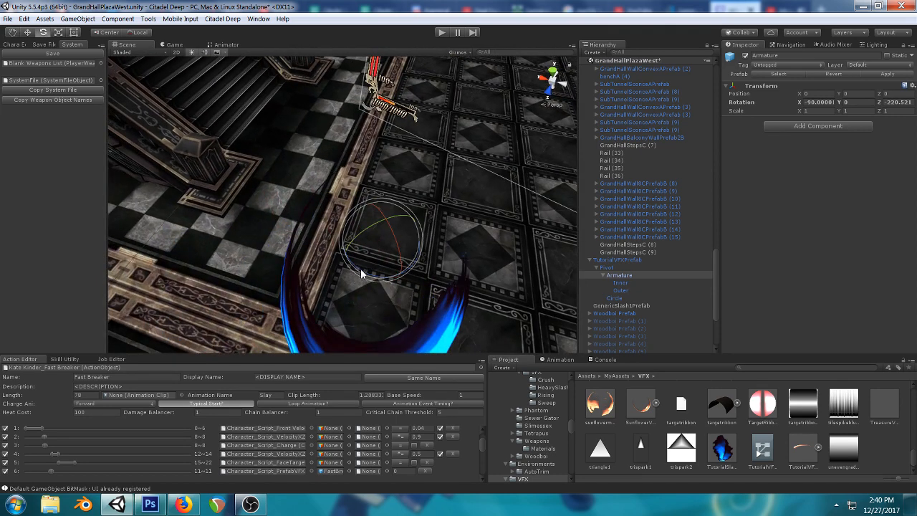
pyautogui.moveTo(353, 266); pyautogui.dragTo(444, 227)
pyautogui.hotkey('ctrl', 'z')
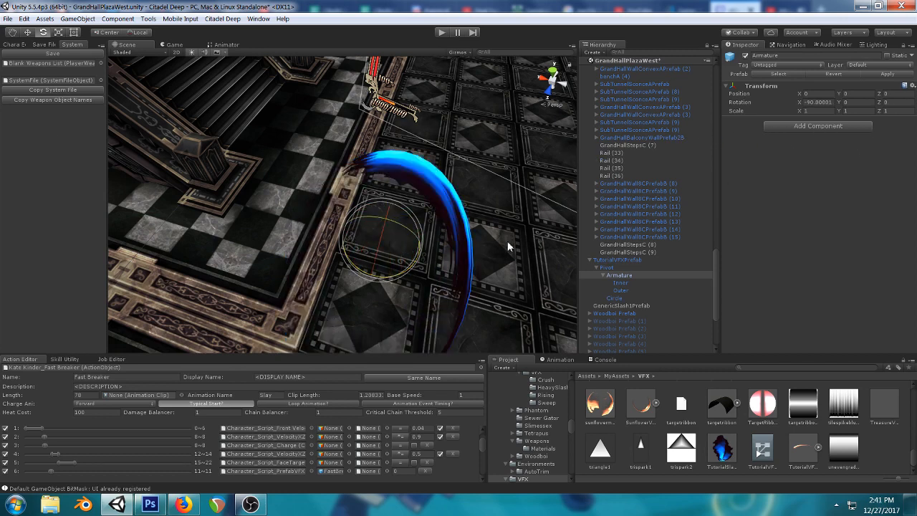
# - Set TutorialVFXPrefab's X scale to 1
pyautogui.click(606, 268)
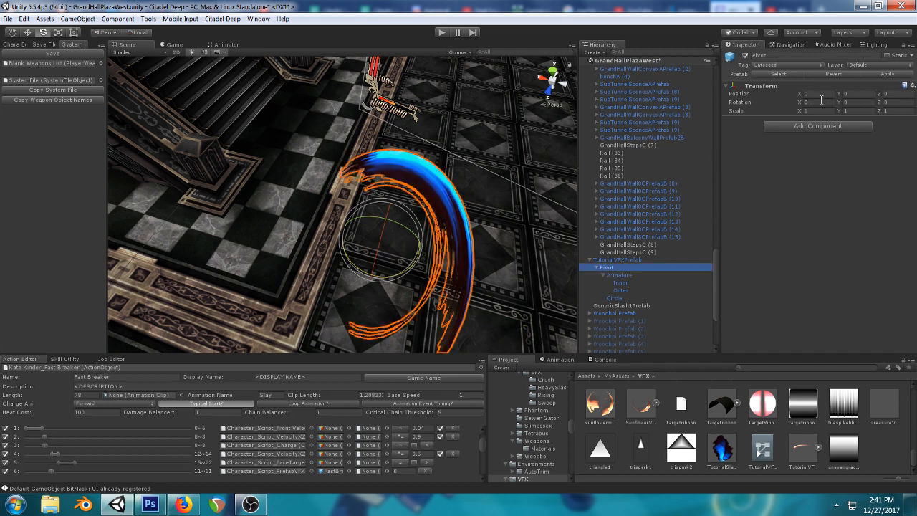
pyautogui.click(617, 259)
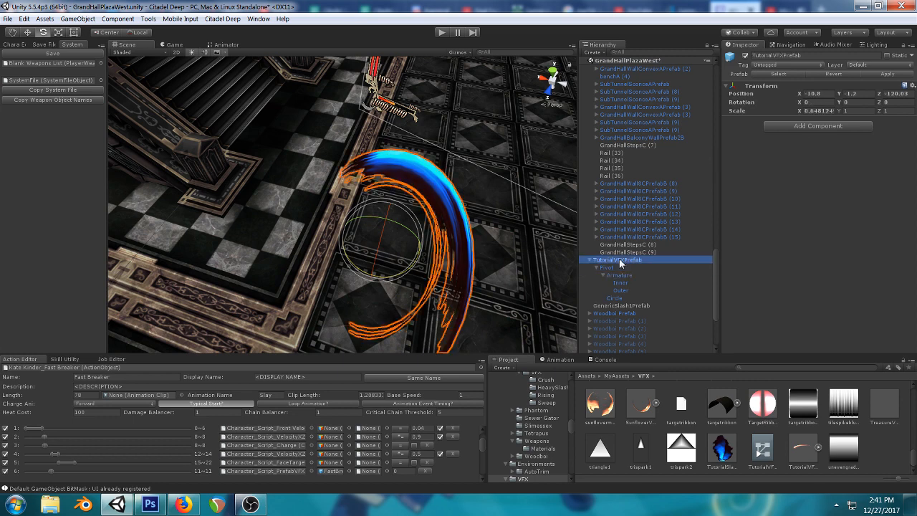
pyautogui.click(820, 110)
pyautogui.write('1')
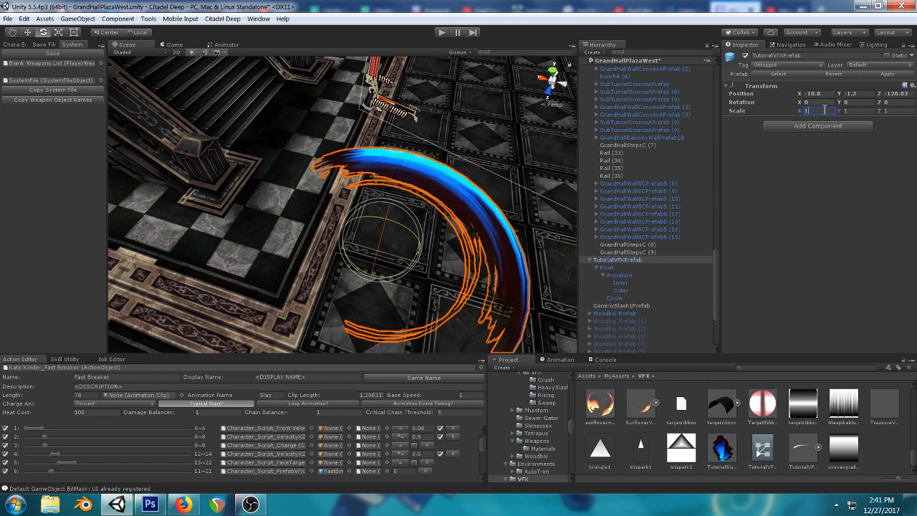
# - Try scaling Pivot to about 1.37 along Z and 0.44 along X, and undo both scale changes
pyautogui.click(605, 268)
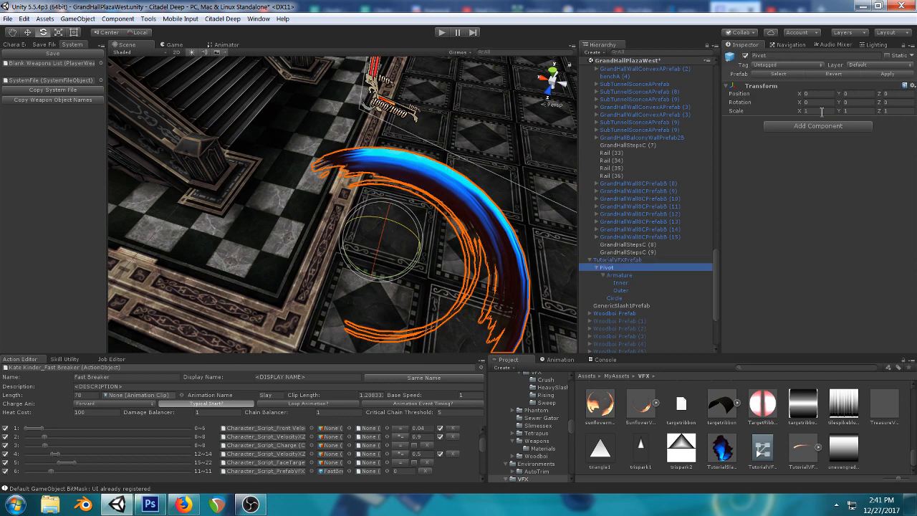
pyautogui.click(59, 33)
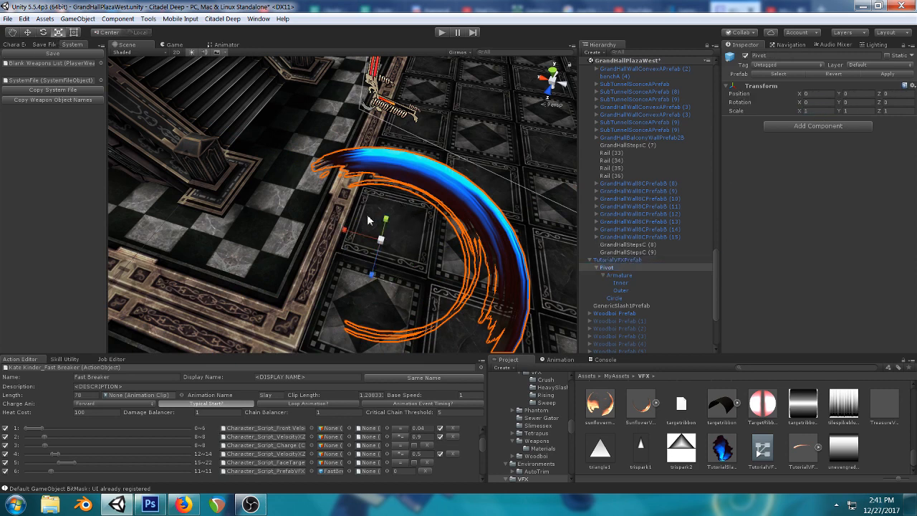
pyautogui.keyDown('alt'); pyautogui.moveTo(383, 220); pyautogui.dragTo(407, 246); pyautogui.keyUp('alt')
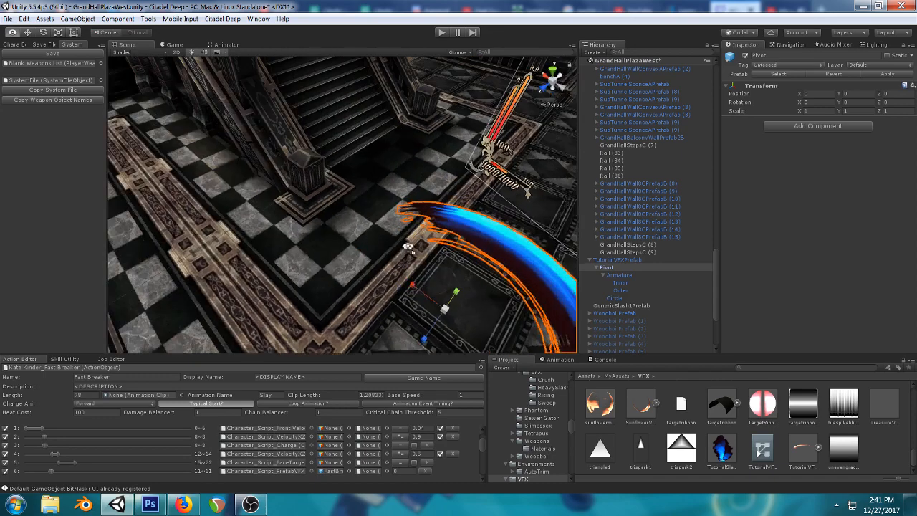
pyautogui.moveTo(407, 246); pyautogui.dragTo(387, 223, button='right')
pyautogui.moveTo(358, 247); pyautogui.dragTo(348, 255)
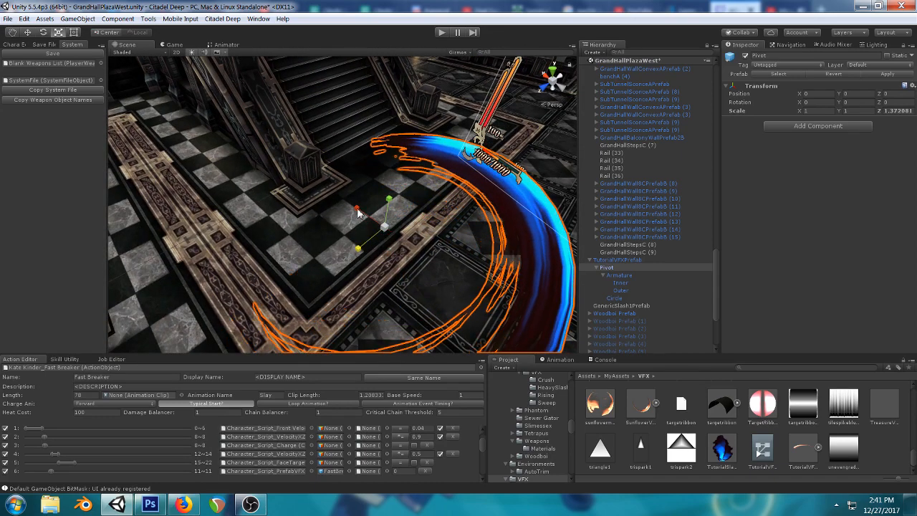
pyautogui.moveTo(358, 210); pyautogui.dragTo(374, 219)
pyautogui.moveTo(374, 219); pyautogui.dragTo(439, 214, button='right')
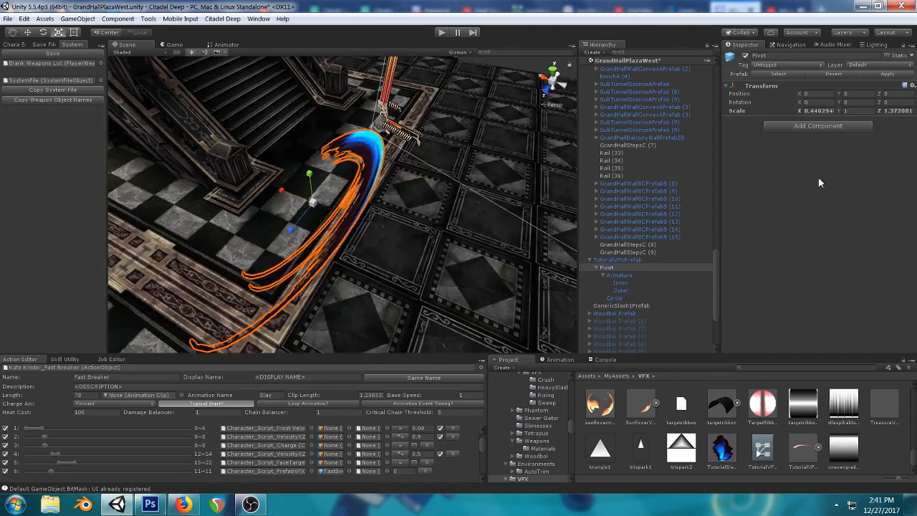
pyautogui.hotkey('ctrl', 'z')
pyautogui.hotkey('ctrl', 'z')
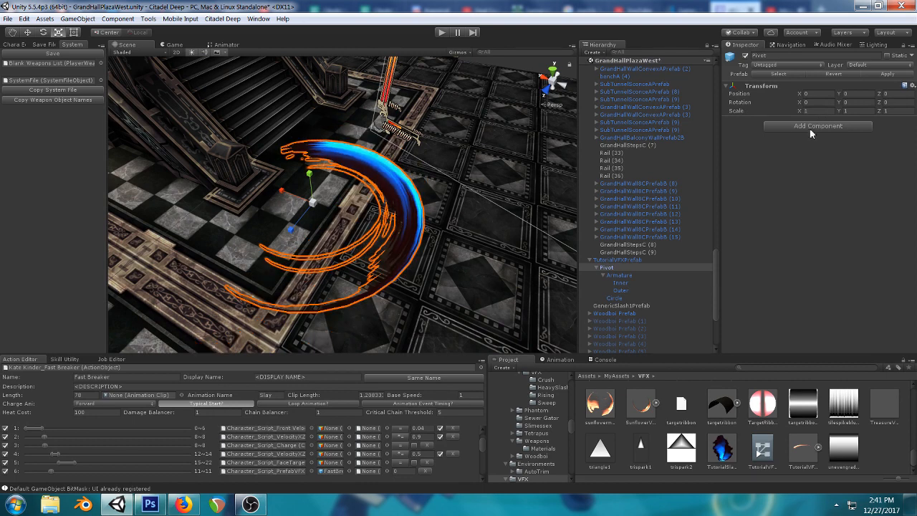
# - Add an Animator component to Pivot and assign TutorialVFXControl as its controller
pyautogui.click(809, 128)
pyautogui.write('anim')
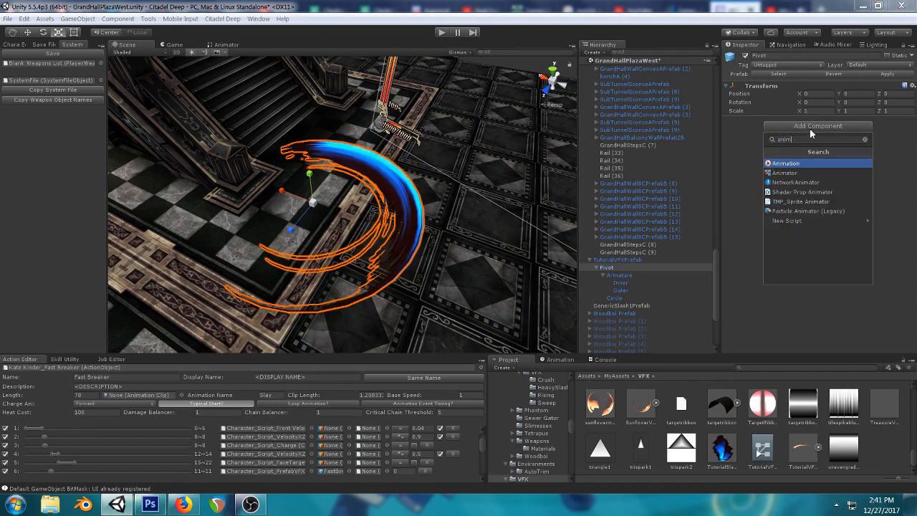
pyautogui.click(794, 174)
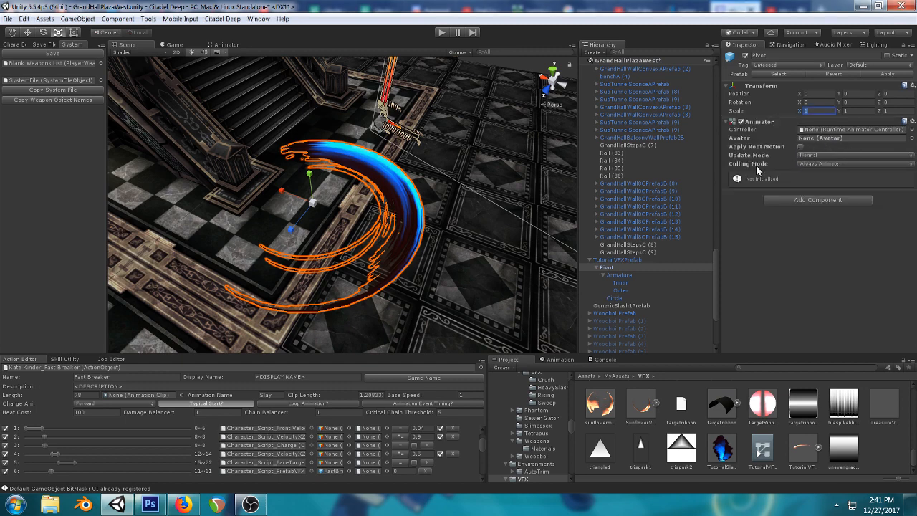
pyautogui.click(912, 130)
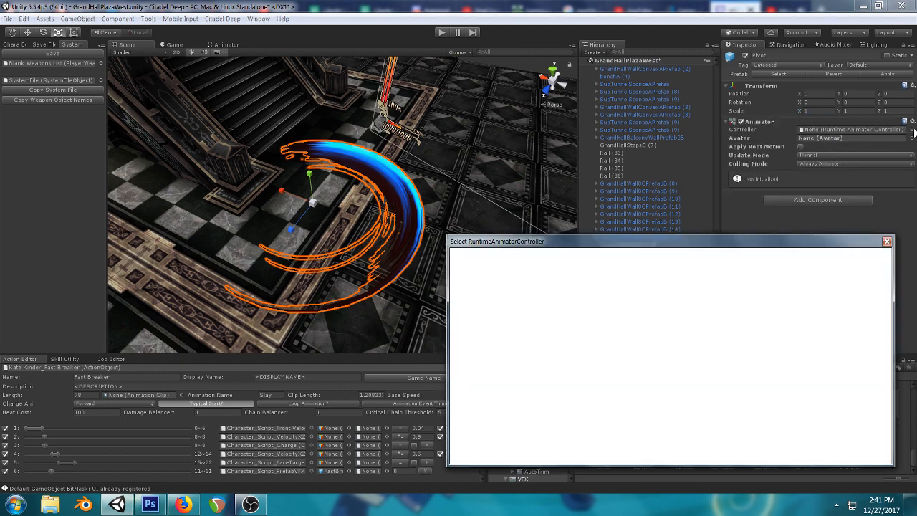
pyautogui.write('tutori')
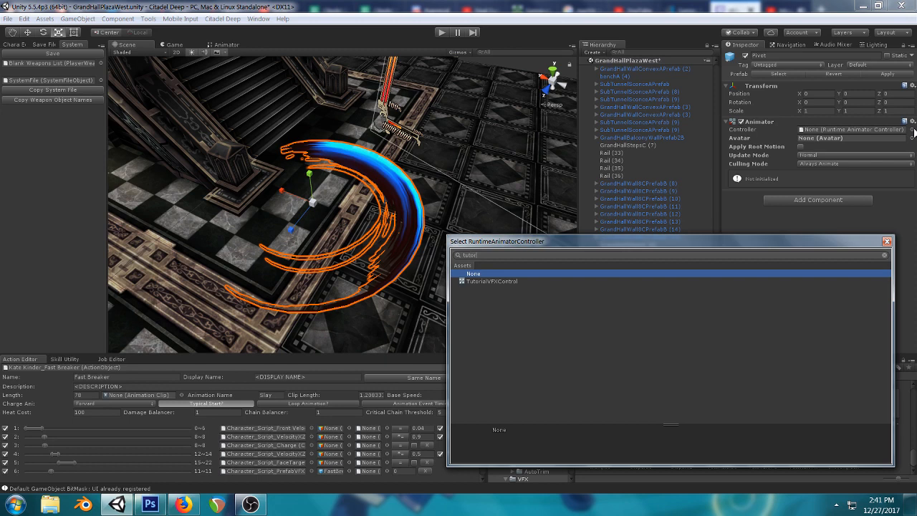
pyautogui.doubleClick(500, 283)
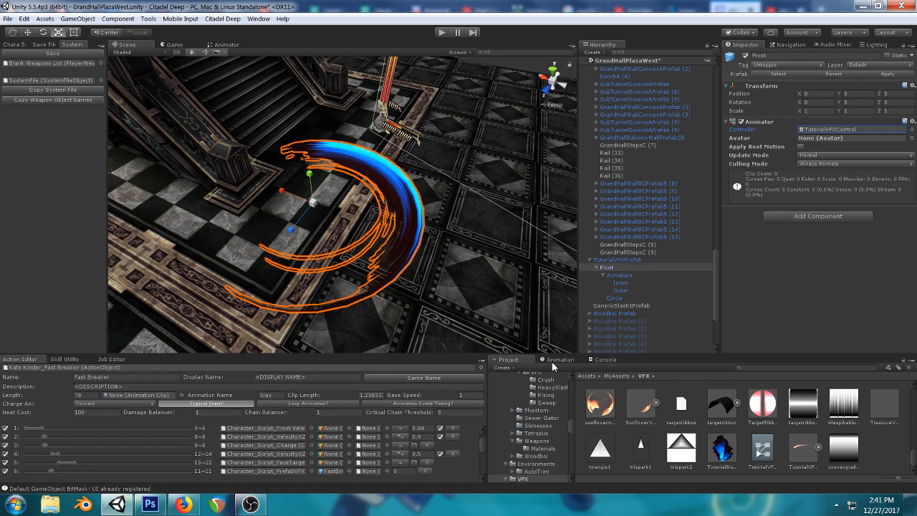
# - Open the Animation window, dock it after the Console, and select TutorialVFXPrefab as the object it shows
pyautogui.click(257, 19)
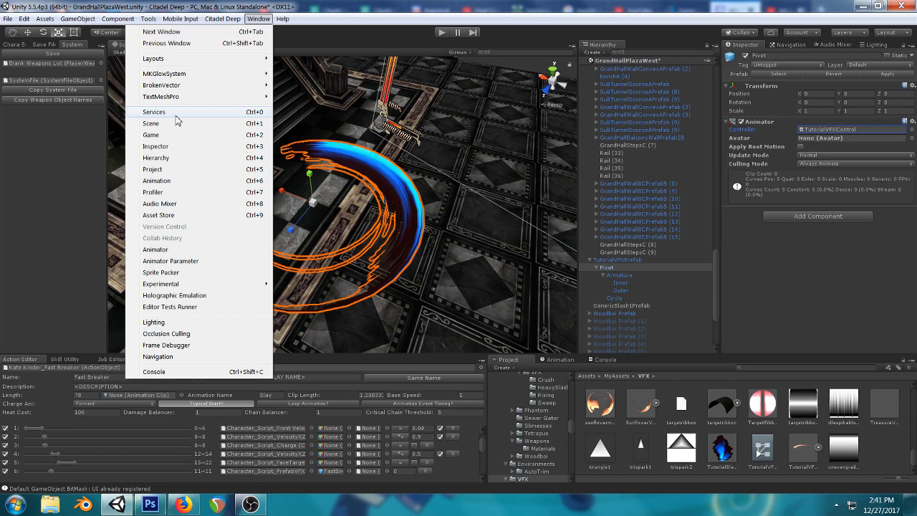
pyautogui.click(158, 180)
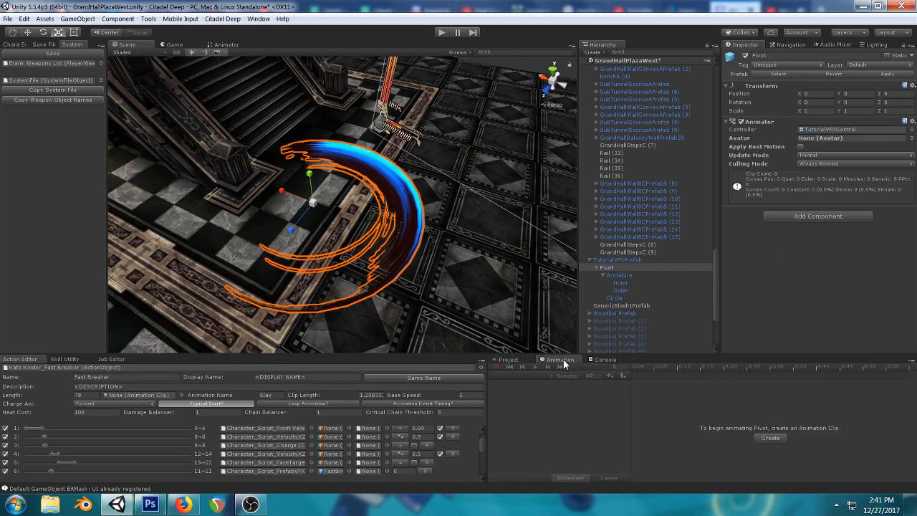
pyautogui.moveTo(563, 364); pyautogui.dragTo(829, 395)
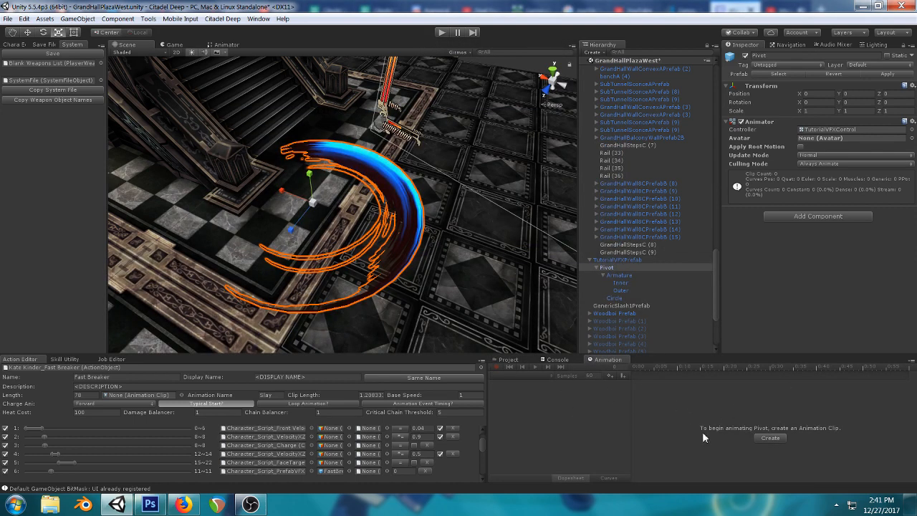
pyautogui.click(608, 266)
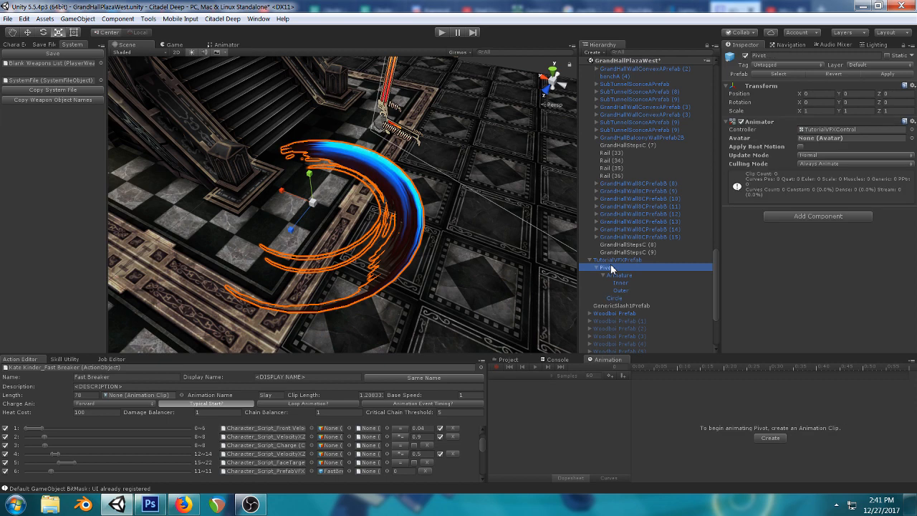
pyautogui.click(613, 259)
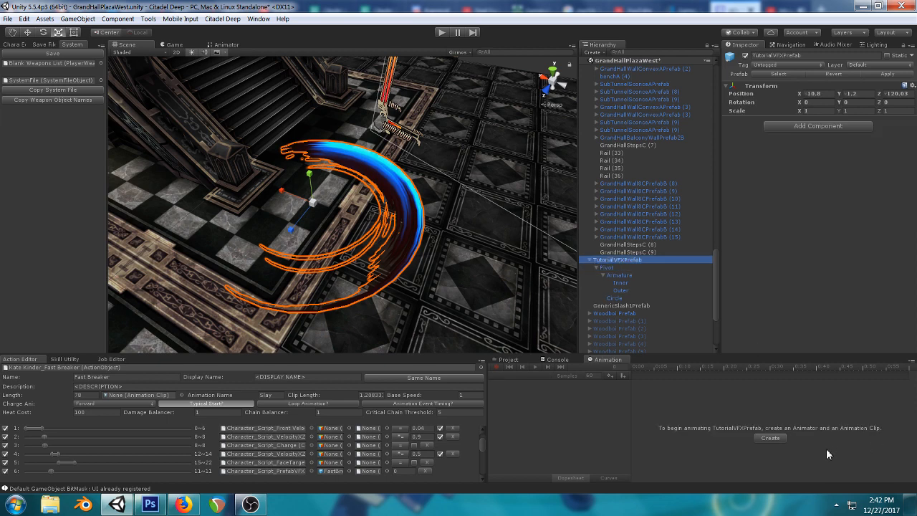
pyautogui.click(608, 267)
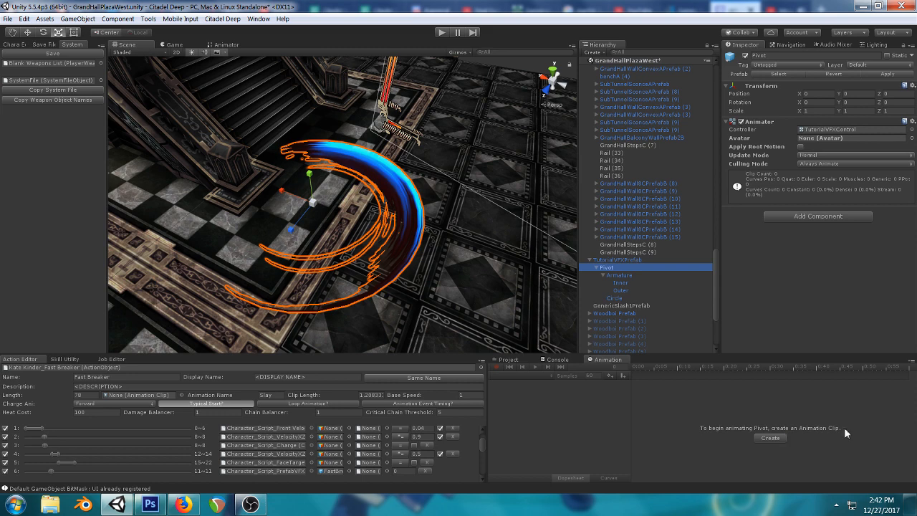
pyautogui.click(614, 261)
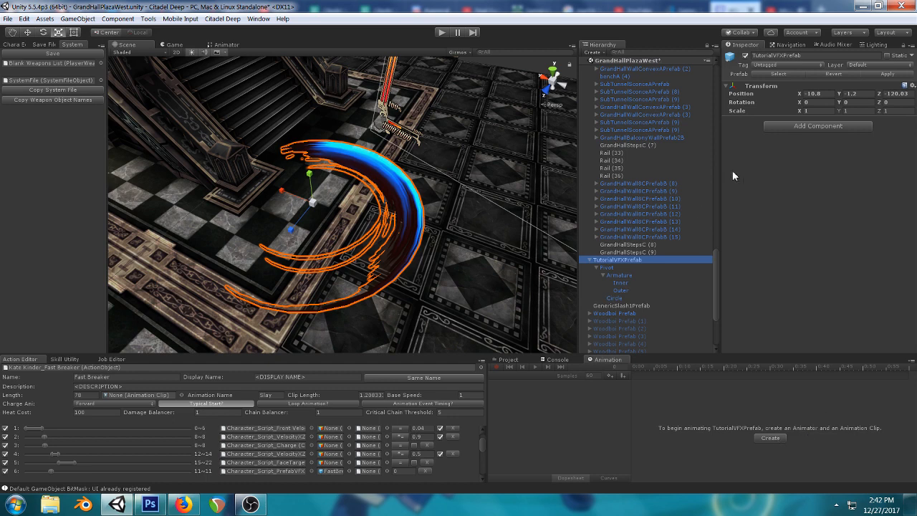
pyautogui.click(604, 267)
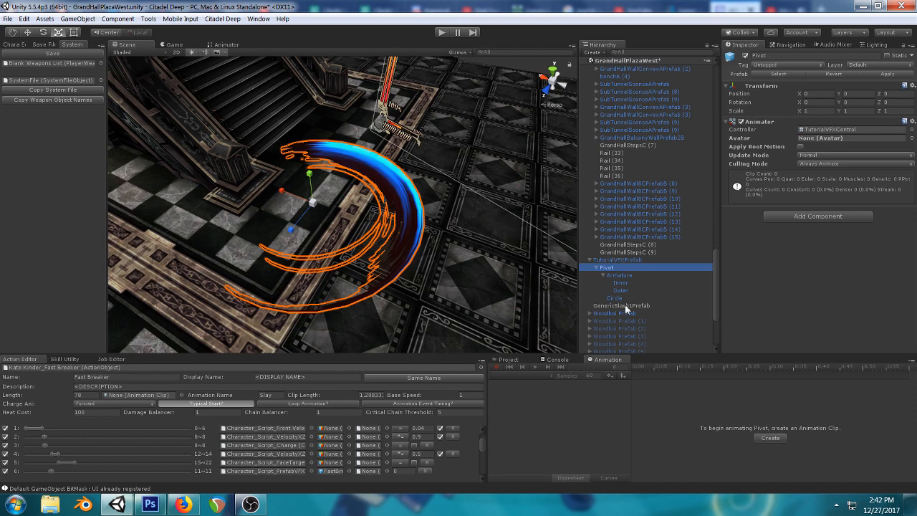
pyautogui.click(605, 260)
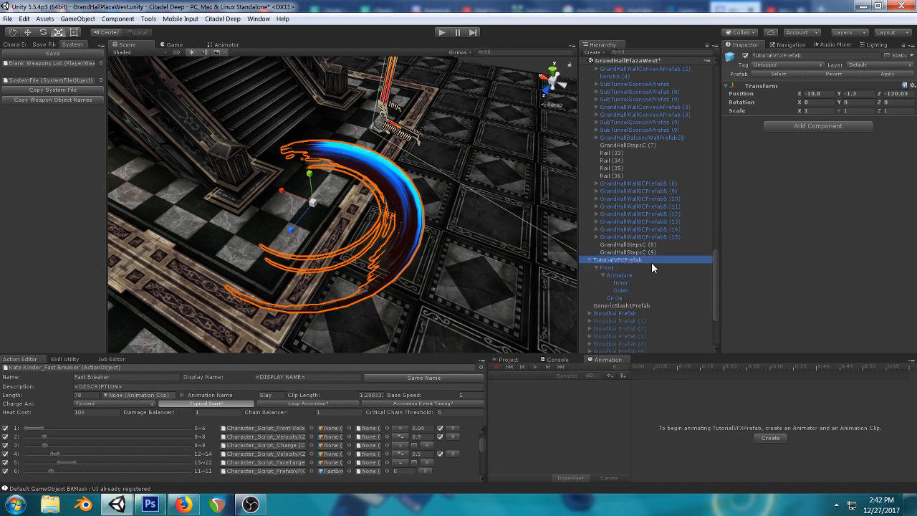
# - Create a new animation clip for Pivot and save it in the VFX folder as tutorialSlashVFXAni
pyautogui.click(608, 268)
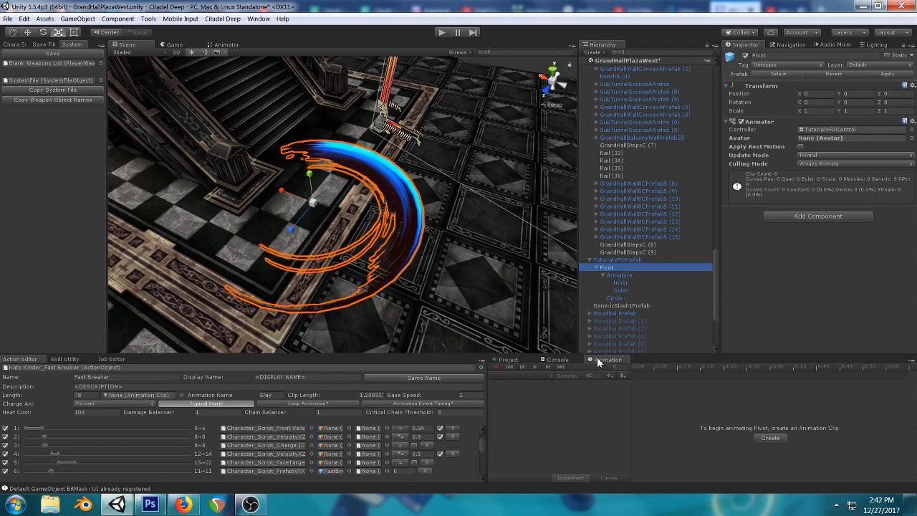
pyautogui.click(769, 437)
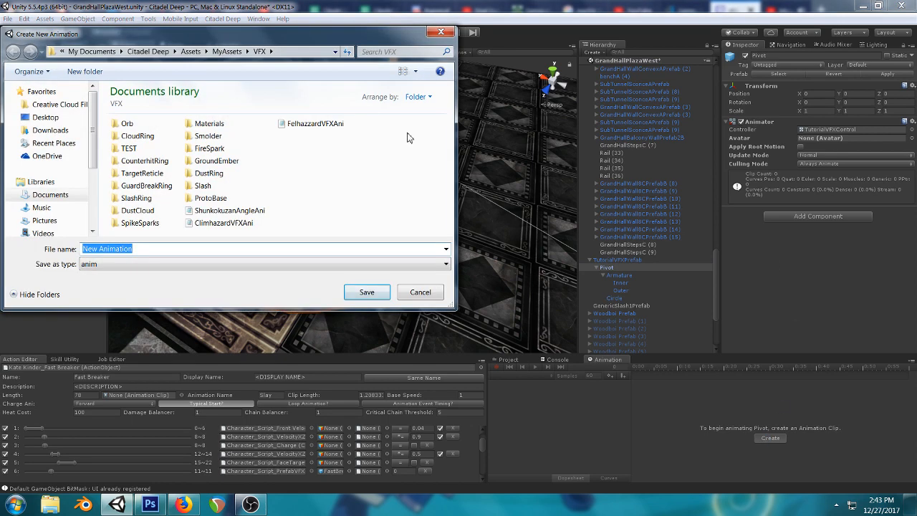
pyautogui.write('tuto')
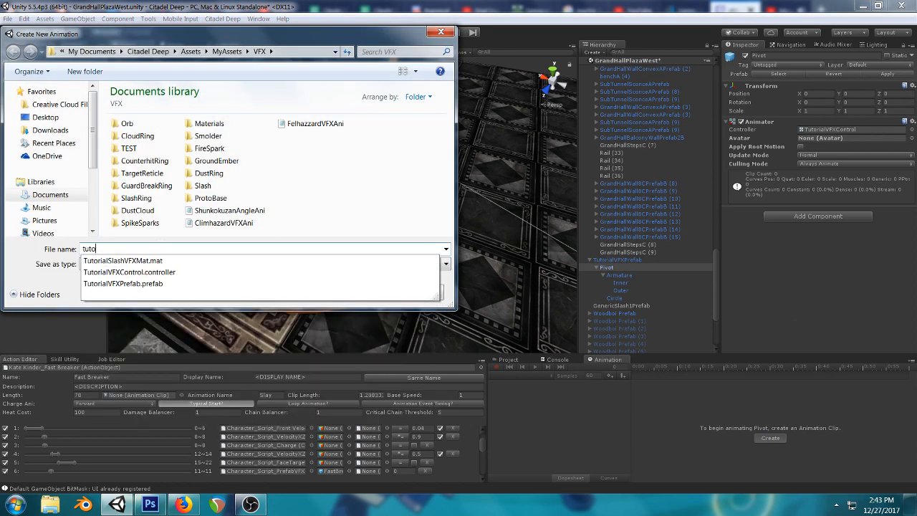
pyautogui.write('rialSlash')
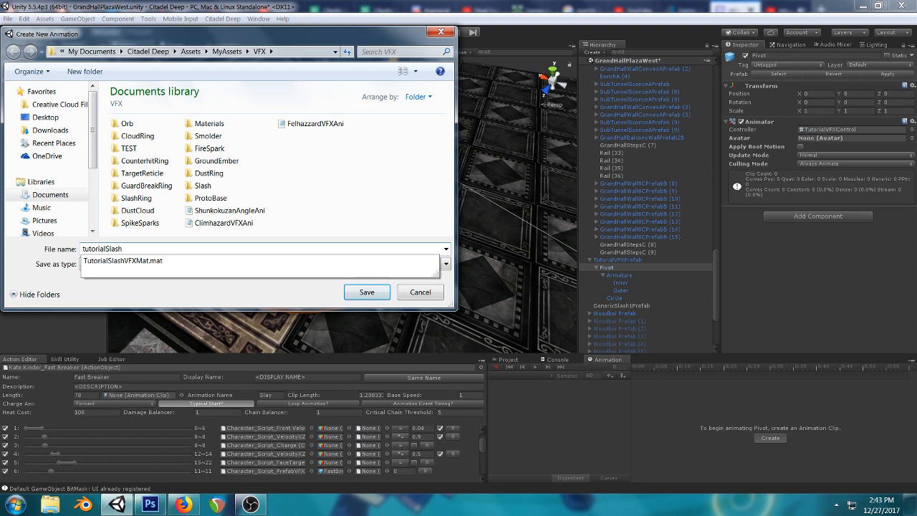
pyautogui.write('VFXAni')
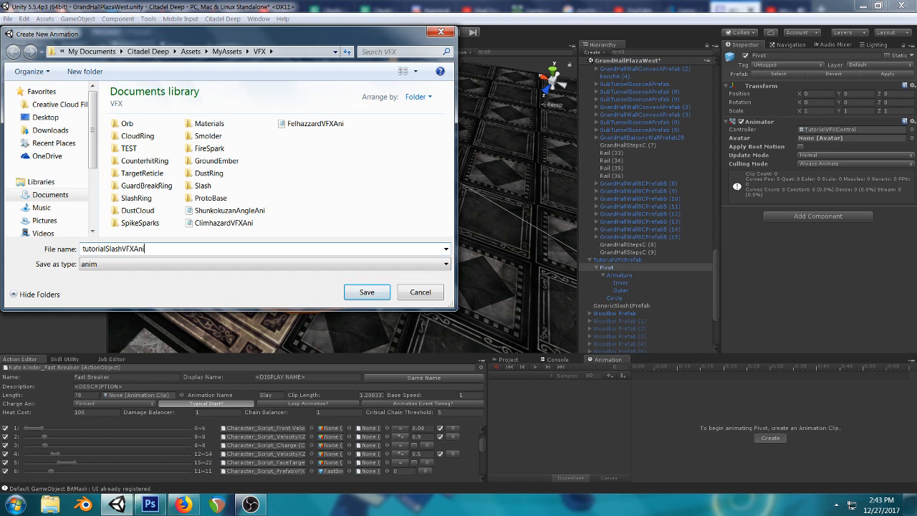
pyautogui.click(377, 293)
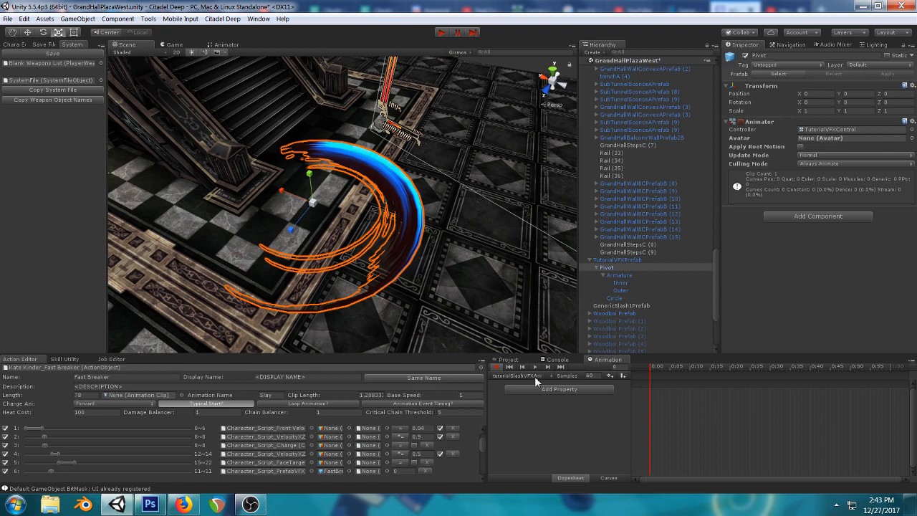
# - Select TutorialVFXPrefab, activate the Move tool and switch the transform handles to Global orientation
pyautogui.moveTo(458, 194); pyautogui.dragTo(410, 150, button='right')
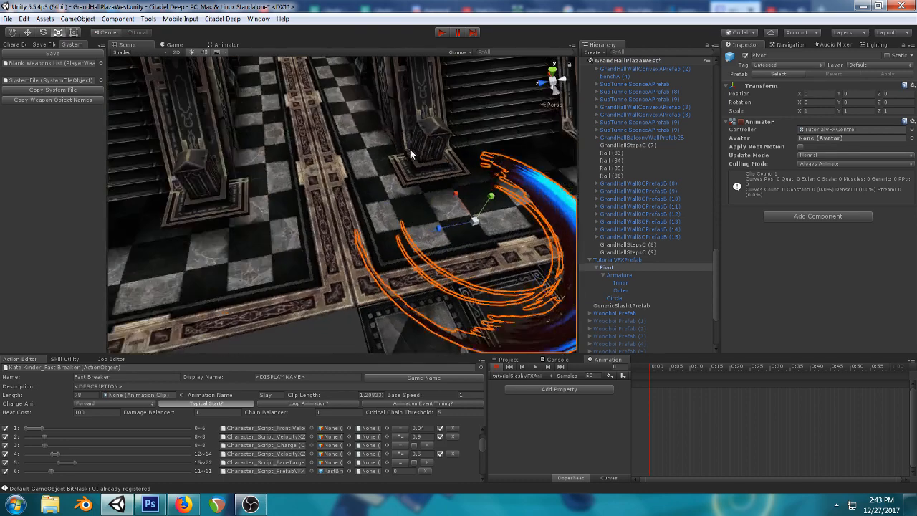
pyautogui.moveTo(501, 162); pyautogui.dragTo(307, 136, button='middle')
pyautogui.scroll(-5, 442, 196)
pyautogui.moveTo(442, 196); pyautogui.dragTo(418, 169, button='right')
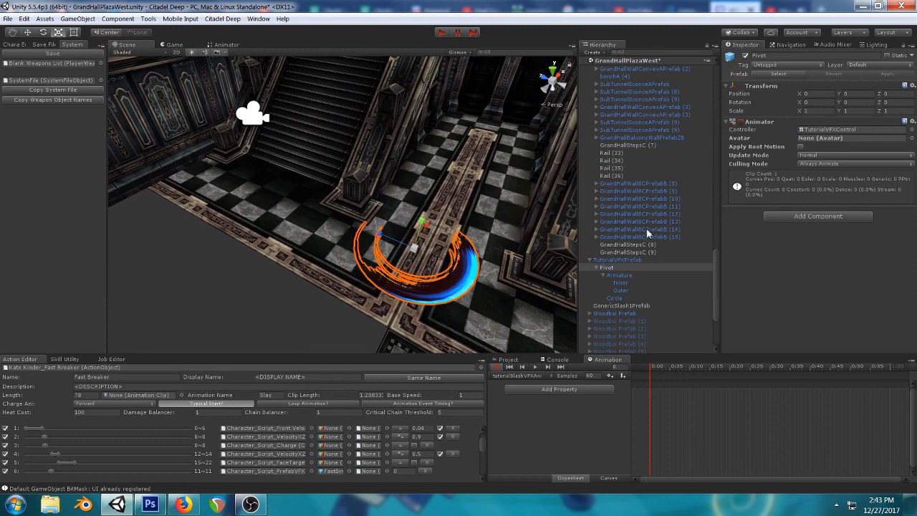
pyautogui.click(610, 260)
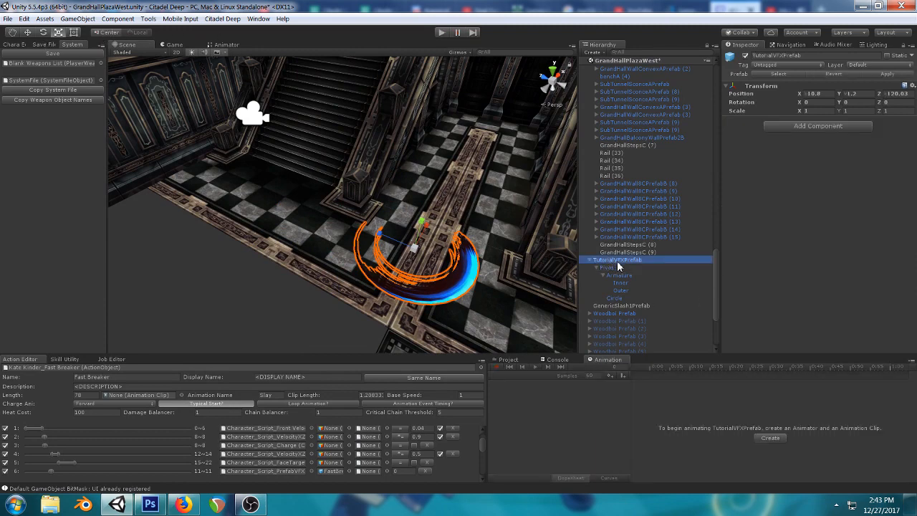
pyautogui.click(28, 33)
pyautogui.click(136, 33)
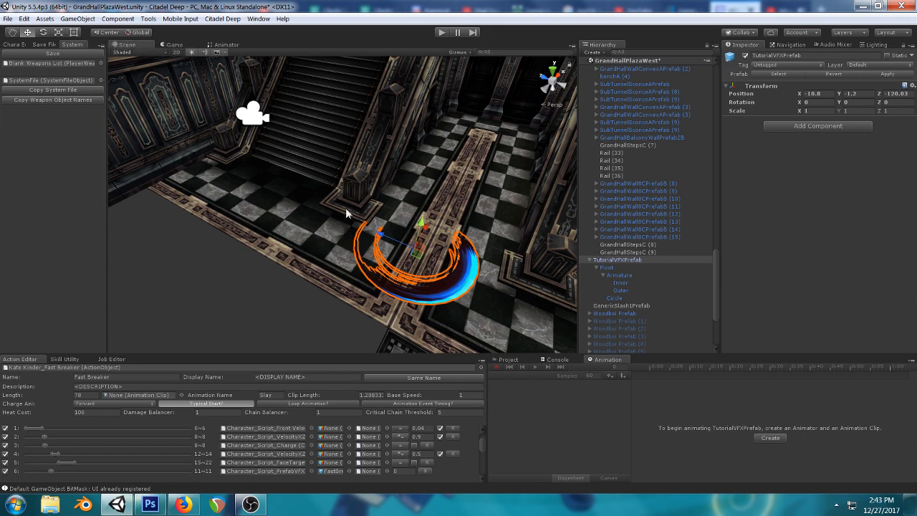
# - Try rotating Pivot about 15 degrees around the Y axis
pyautogui.moveTo(348, 207); pyautogui.dragTo(380, 189, button='right')
pyautogui.moveTo(380, 189); pyautogui.dragTo(364, 163, button='middle')
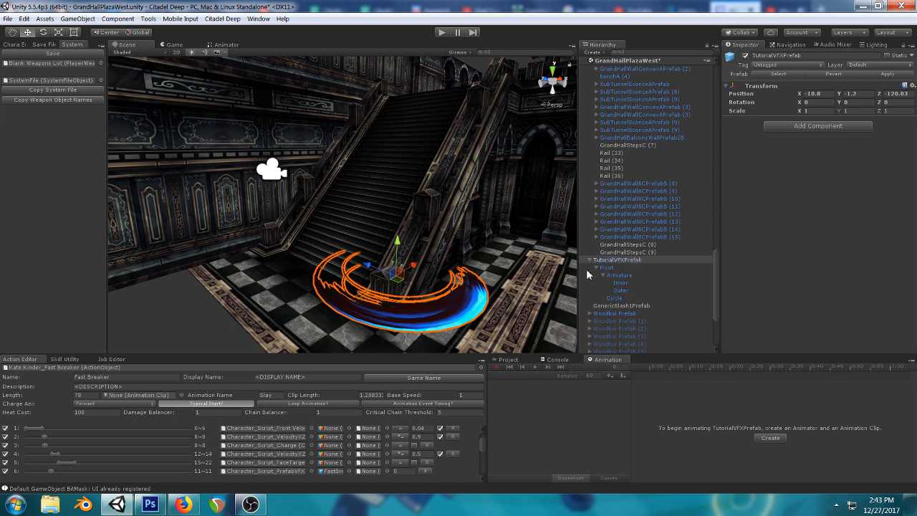
pyautogui.click(609, 268)
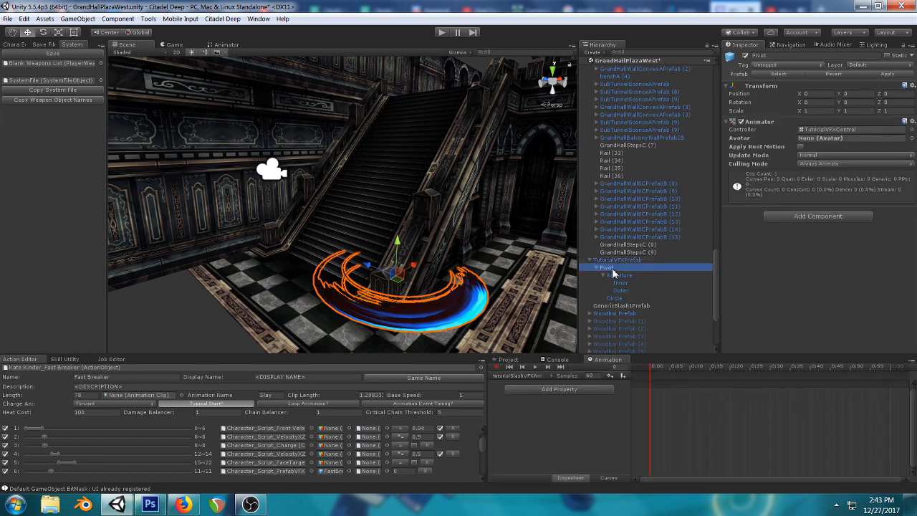
pyautogui.click(43, 32)
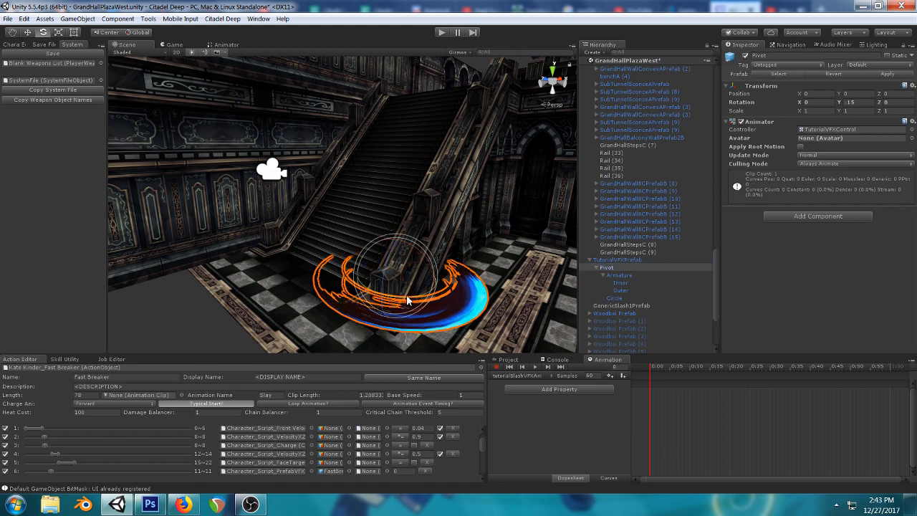
# - Set the Base texture's X offset to 0 in TutorialSlashVFXMat on the Circle mesh
pyautogui.click(469, 319)
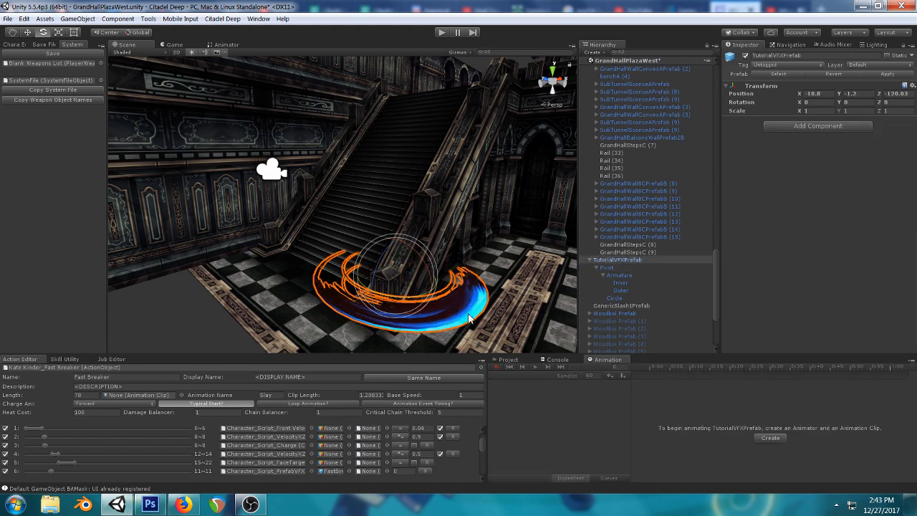
pyautogui.click(469, 318)
pyautogui.scroll(-2, 849, 260)
pyautogui.click(787, 275)
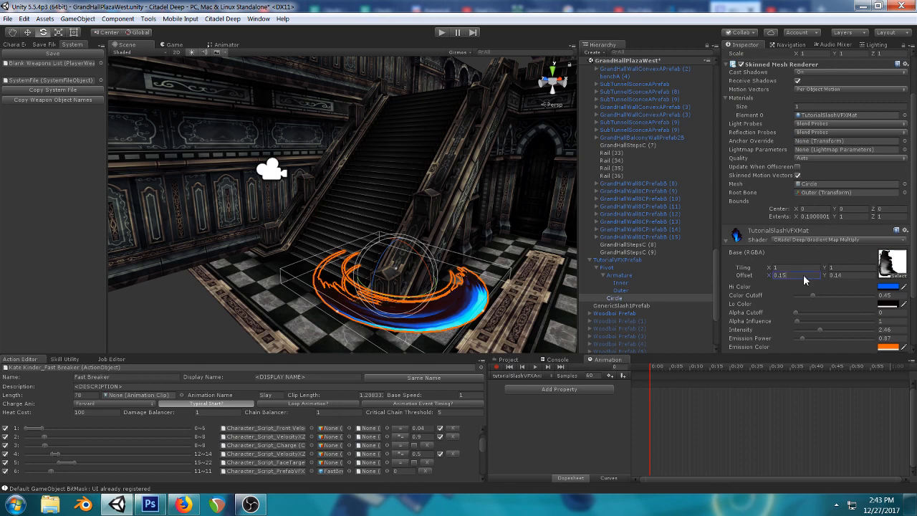
pyautogui.write('0')
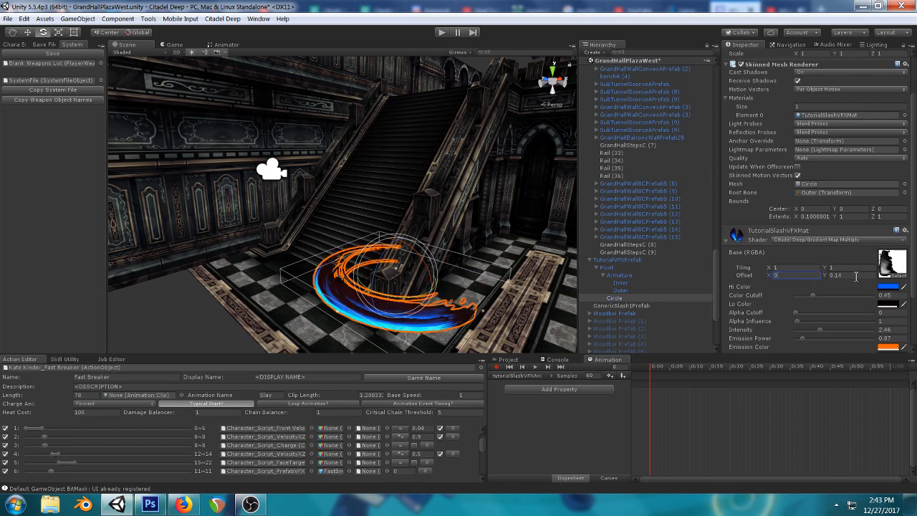
# - Try a Y offset of 0 for the Base texture and cancel the entry
pyautogui.click(855, 277)
pyautogui.write('0')
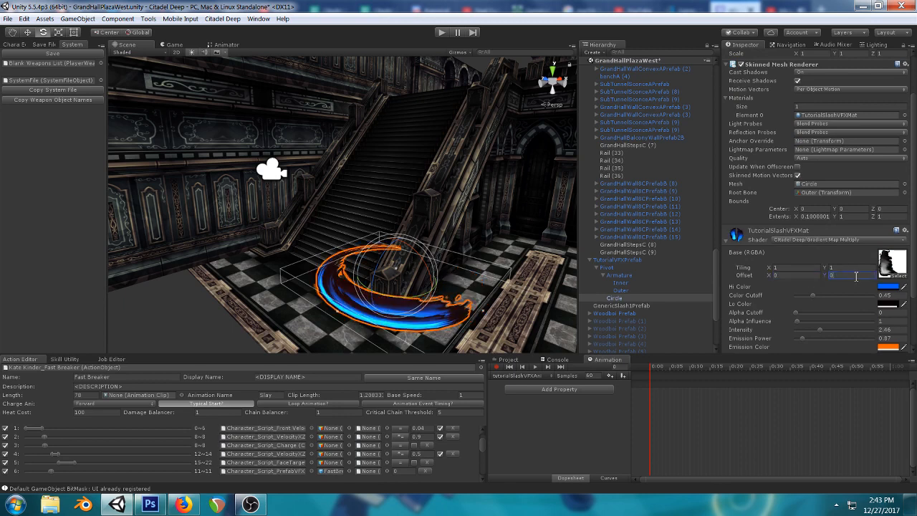
pyautogui.press('Escape')
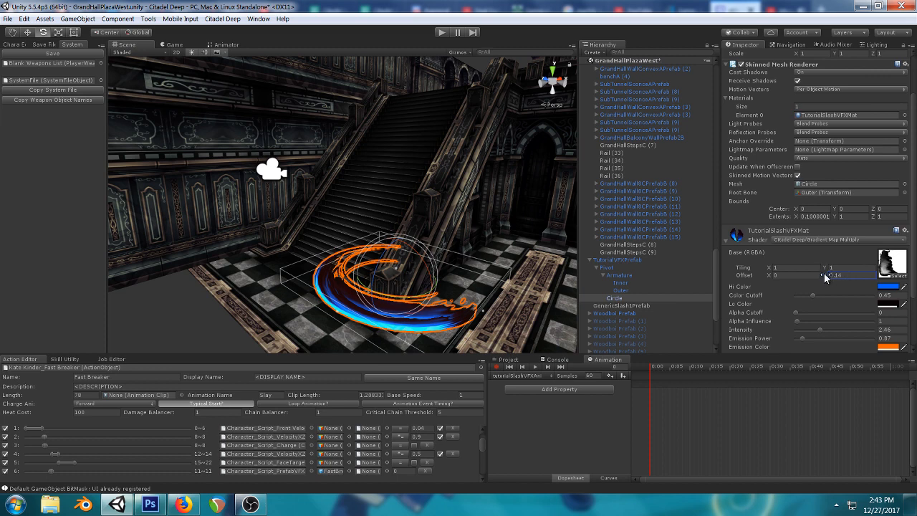
pyautogui.moveTo(824, 278); pyautogui.dragTo(825, 278)
# - Examine the slash's texture and shape from above, from the side and at low angles
pyautogui.click(224, 311)
pyautogui.moveTo(308, 198); pyautogui.dragTo(374, 189, button='right')
pyautogui.moveTo(374, 189); pyautogui.dragTo(424, 231, button='middle')
pyautogui.click(247, 275)
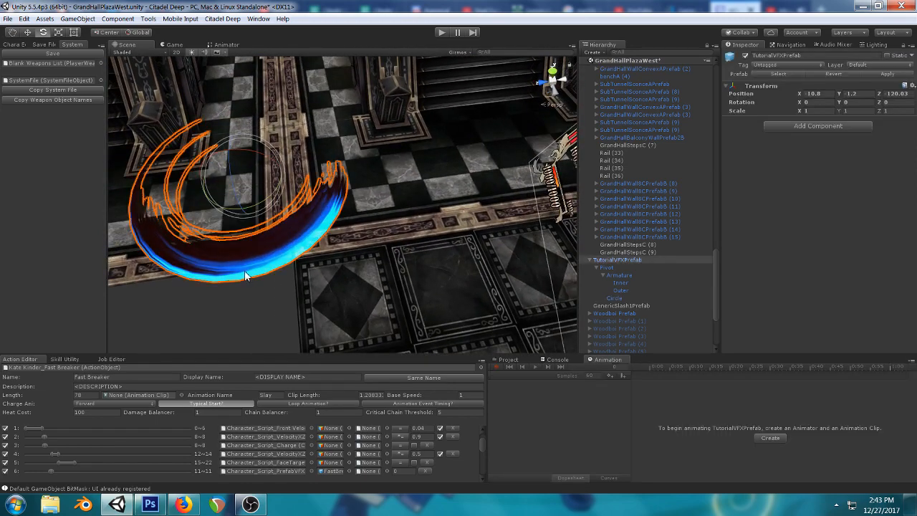
pyautogui.moveTo(246, 274); pyautogui.dragTo(304, 188, button='right')
pyautogui.moveTo(305, 188); pyautogui.dragTo(319, 139, button='middle')
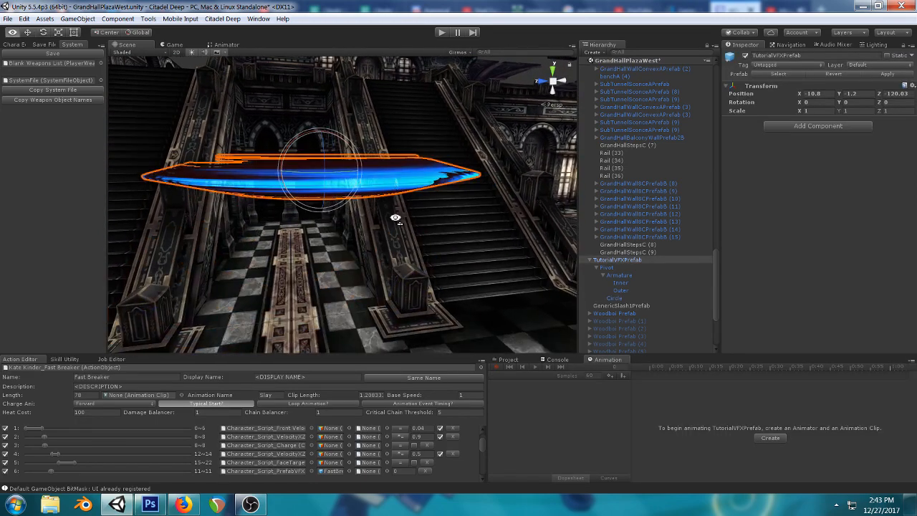
pyautogui.moveTo(395, 217); pyautogui.dragTo(376, 188, button='right')
pyautogui.moveTo(376, 188); pyautogui.dragTo(370, 170, button='middle')
pyautogui.scroll(-3, 392, 182)
pyautogui.moveTo(395, 180); pyautogui.dragTo(319, 205, button='right')
pyautogui.moveTo(319, 206); pyautogui.dragTo(282, 260, button='middle')
pyautogui.click(130, 342)
pyautogui.moveTo(458, 156); pyautogui.dragTo(384, 194, button='right')
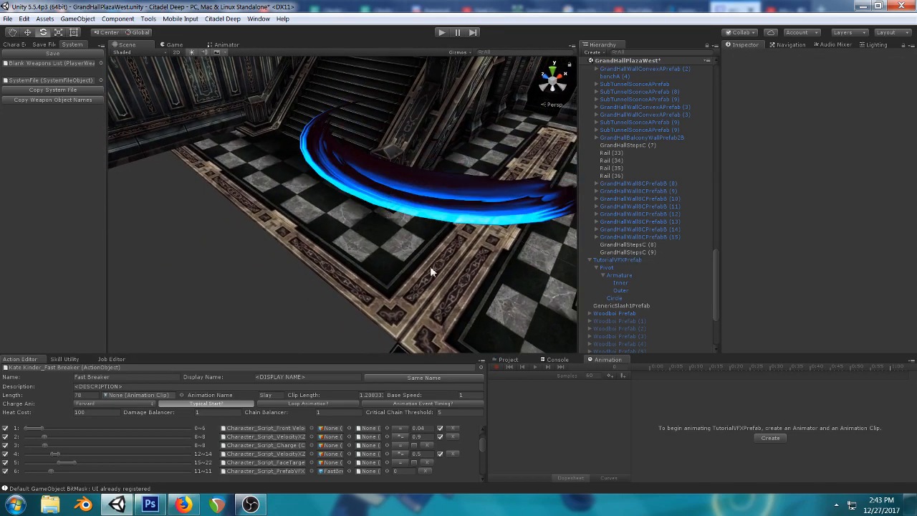
pyautogui.scroll(3, 429, 266)
pyautogui.moveTo(372, 271); pyautogui.dragTo(370, 243, button='right')
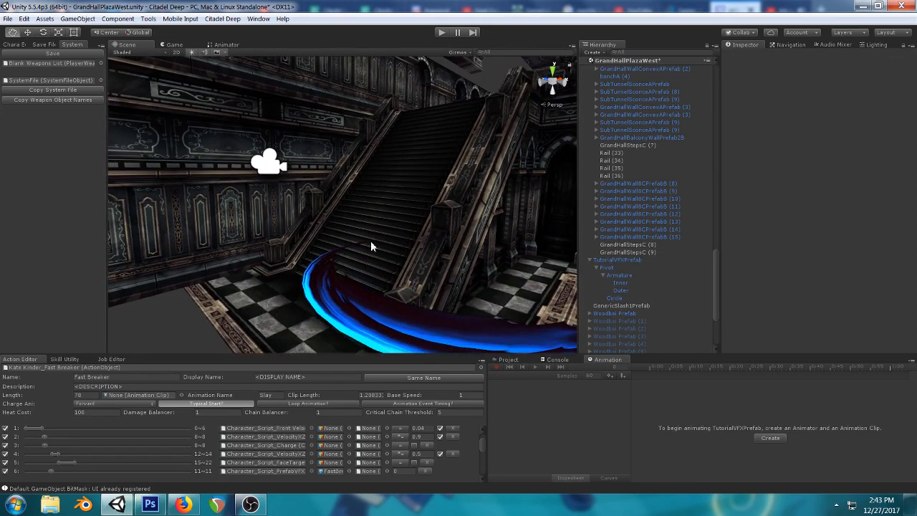
pyautogui.moveTo(370, 243); pyautogui.dragTo(365, 238, button='middle')
pyautogui.click(450, 270)
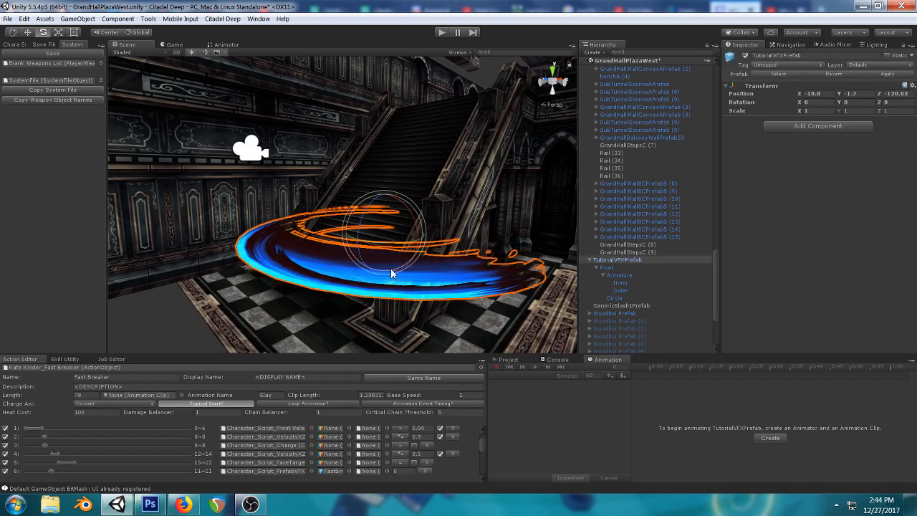
pyautogui.moveTo(275, 267); pyautogui.dragTo(256, 268, button='right')
pyautogui.moveTo(256, 267); pyautogui.dragTo(252, 273, button='middle')
pyautogui.moveTo(355, 191); pyautogui.dragTo(346, 224, button='right')
pyautogui.moveTo(346, 224); pyautogui.dragTo(378, 256, button='middle')
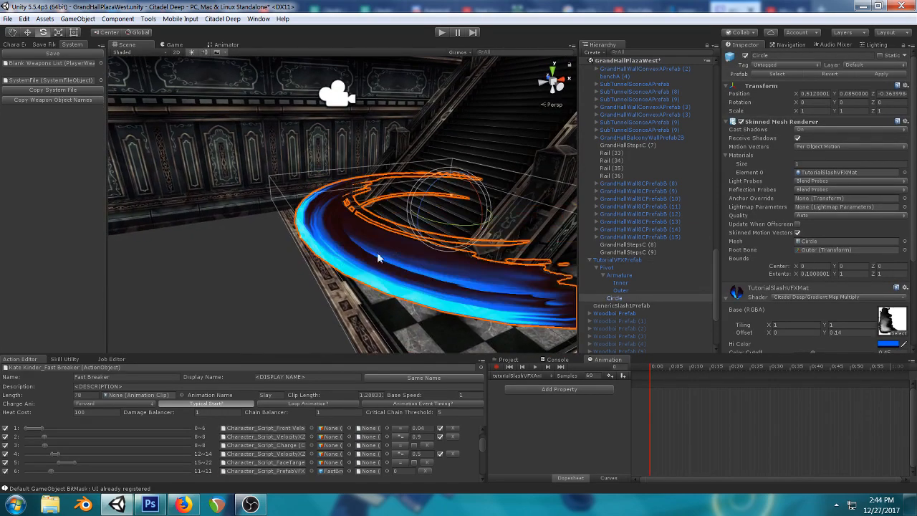
# - Try scaling the Inner bone uniformly and undo the change
pyautogui.click(621, 283)
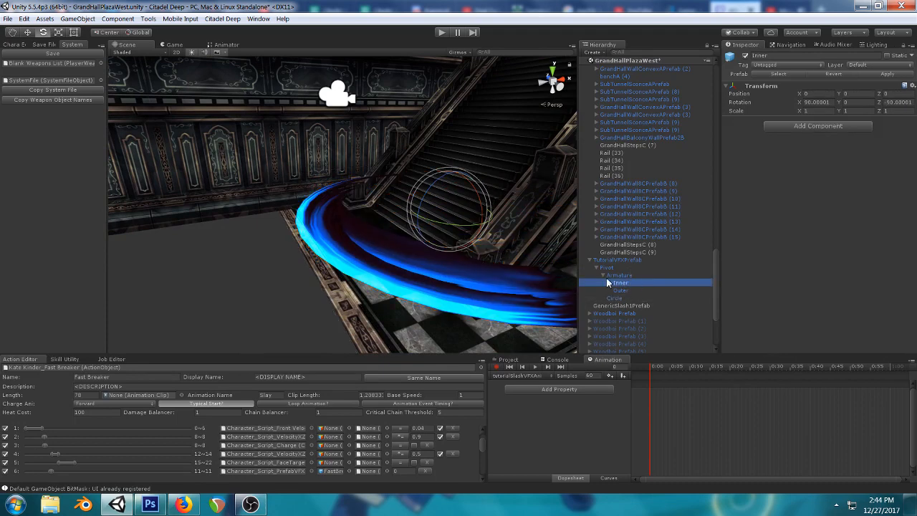
pyautogui.click(73, 32)
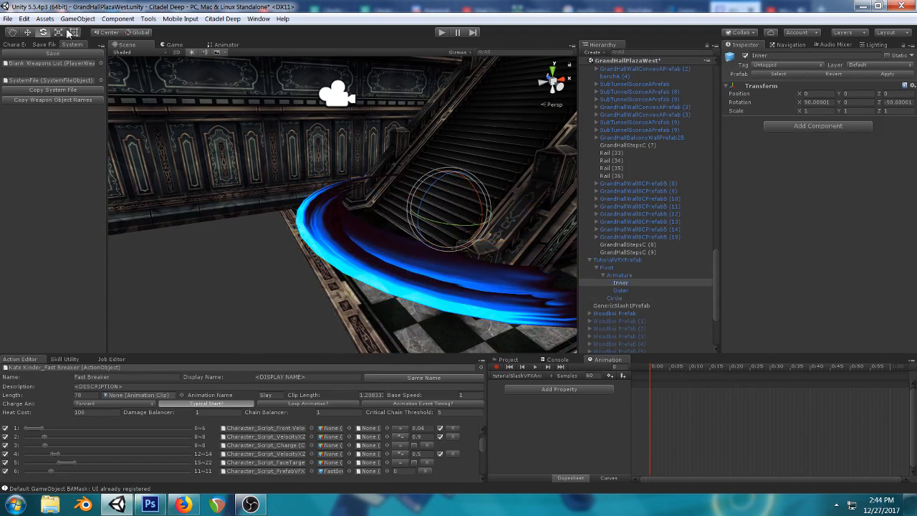
pyautogui.click(58, 32)
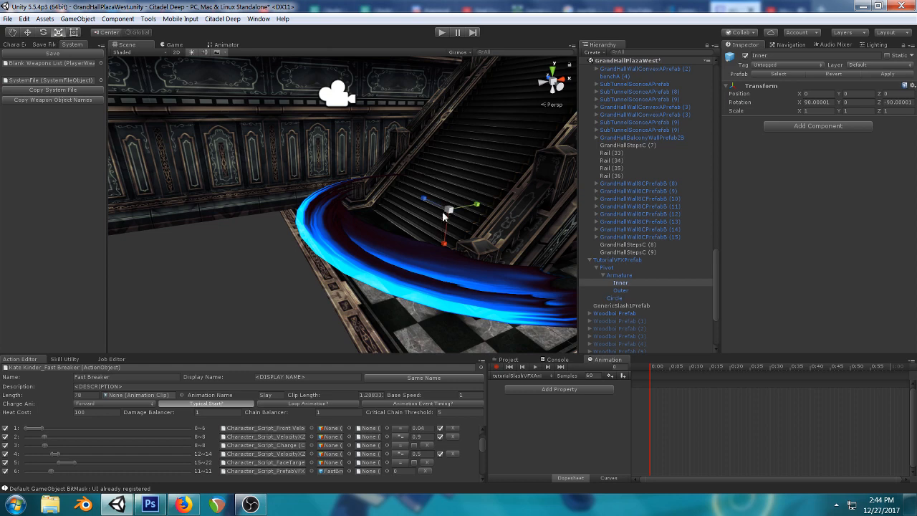
pyautogui.moveTo(447, 211); pyautogui.dragTo(490, 217)
pyautogui.hotkey('ctrl', 'z')
# - Examine the slash effect again from above and edge-on, both deselected and with TutorialVFXPrefab selected
pyautogui.click(237, 271)
pyautogui.moveTo(237, 270); pyautogui.dragTo(338, 222, button='right')
pyautogui.click(505, 278)
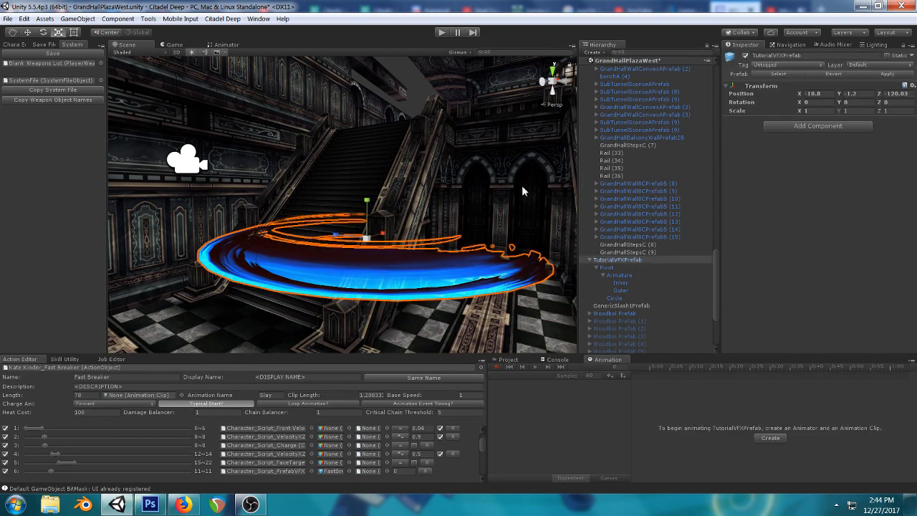
pyautogui.press('f')
pyautogui.moveTo(289, 181); pyautogui.dragTo(425, 224, button='right')
pyautogui.press('f')
pyautogui.click(224, 279)
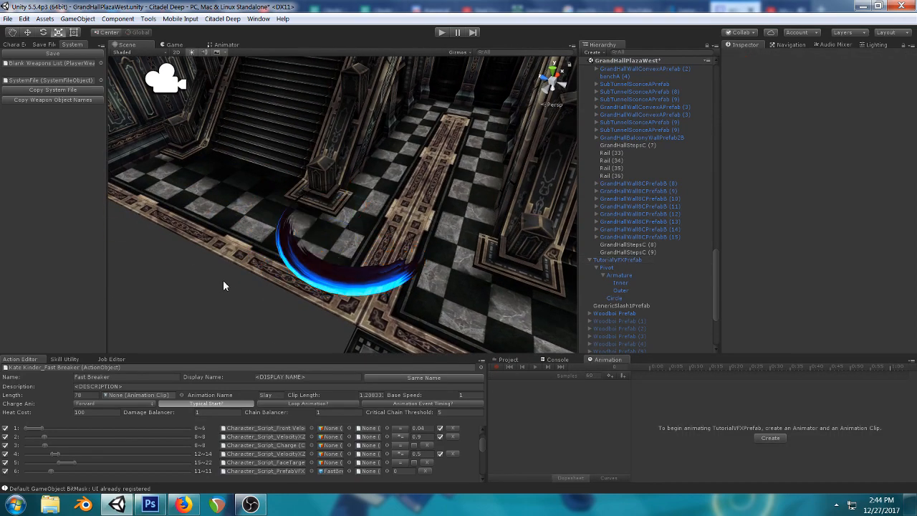
pyautogui.moveTo(223, 278); pyautogui.dragTo(294, 247, button='right')
pyautogui.moveTo(305, 272); pyautogui.dragTo(311, 212, button='middle')
pyautogui.moveTo(399, 281); pyautogui.dragTo(394, 245, button='right')
pyautogui.moveTo(397, 287); pyautogui.dragTo(397, 243, button='middle')
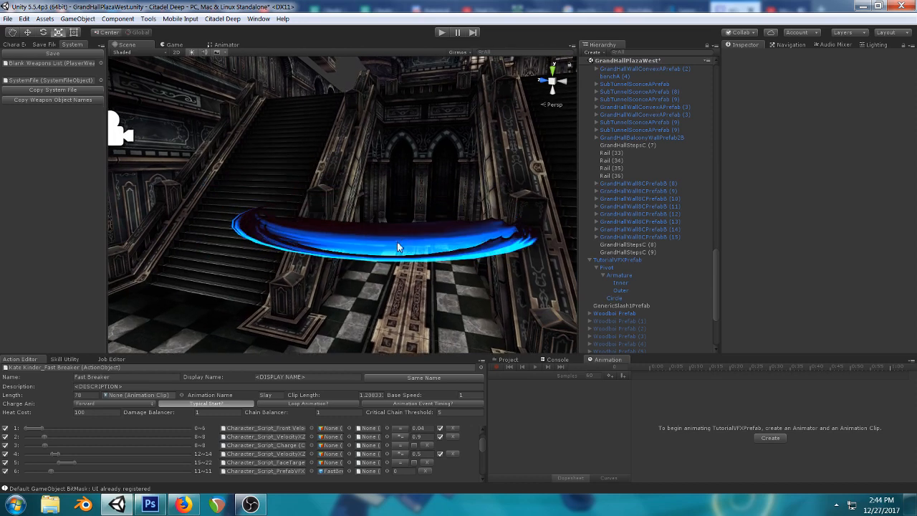
pyautogui.click(459, 249)
pyautogui.moveTo(459, 250); pyautogui.dragTo(471, 201, button='right')
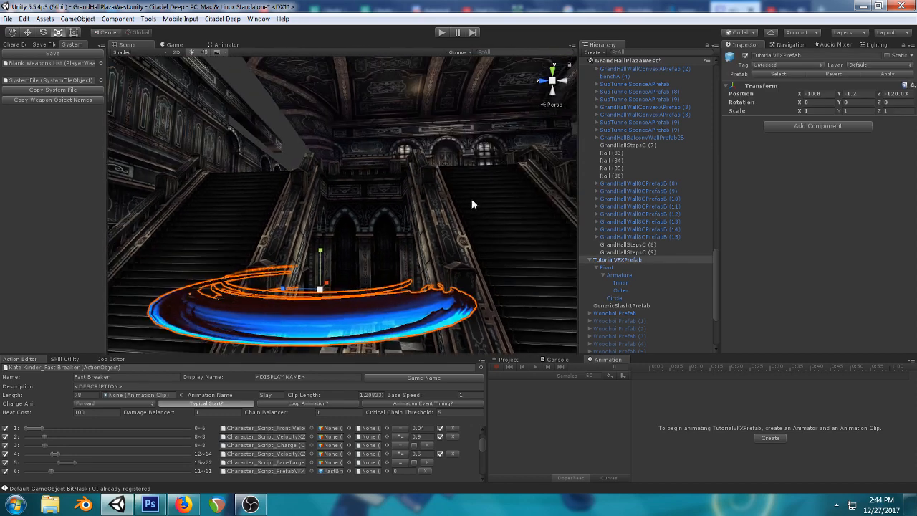
# - Deselect TutorialVFXPrefab and examine the slash effect from the front of the stairs and from a raised angle
pyautogui.moveTo(472, 201); pyautogui.dragTo(476, 200, button='middle')
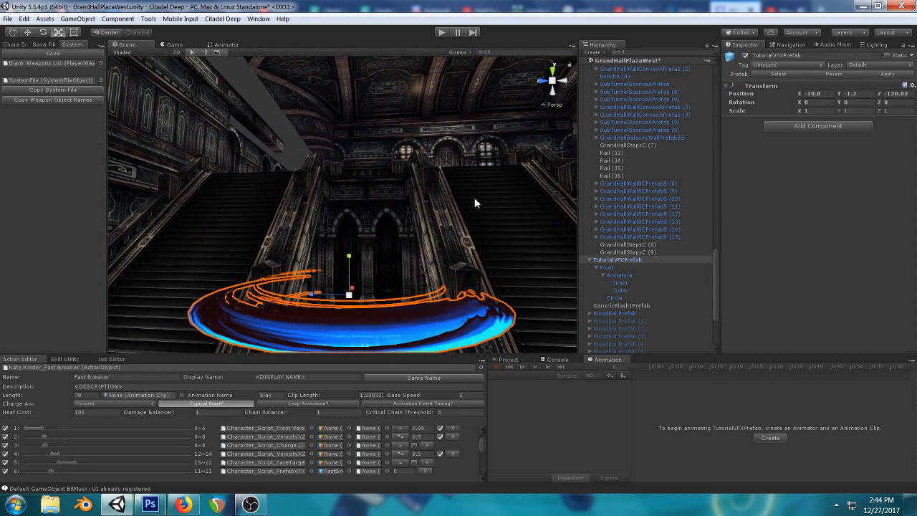
pyautogui.click(462, 318)
pyautogui.moveTo(462, 318); pyautogui.dragTo(320, 279, button='right')
pyautogui.click(283, 292)
pyautogui.moveTo(358, 229); pyautogui.dragTo(413, 170, button='middle')
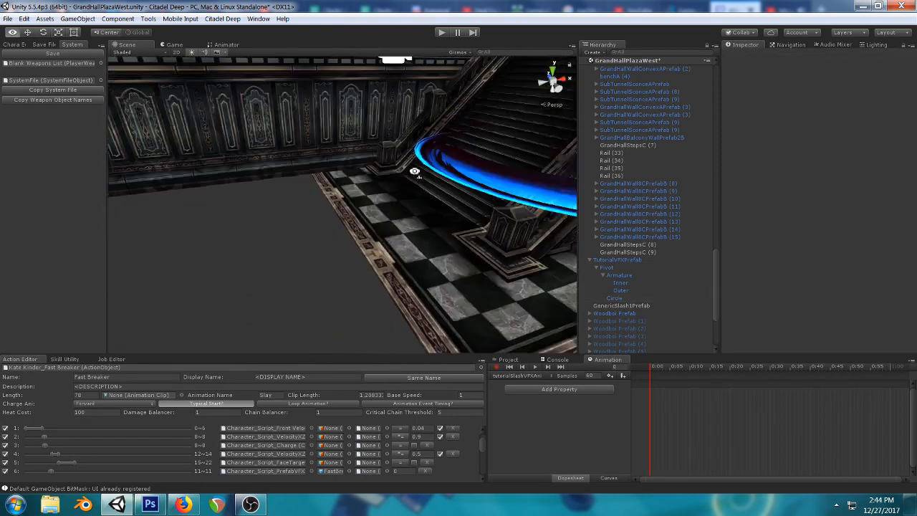
pyautogui.keyDown('alt'); pyautogui.moveTo(413, 170); pyautogui.dragTo(375, 225); pyautogui.keyUp('alt')
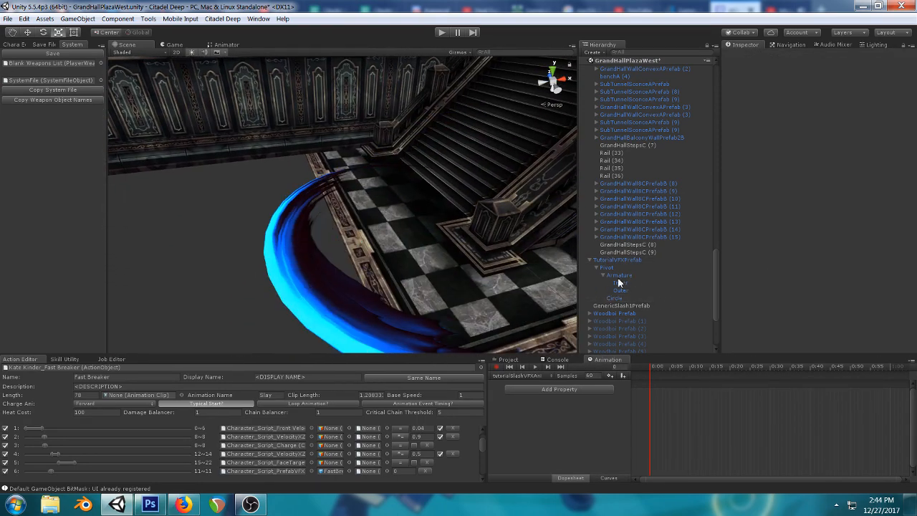
# - Focus on the Circle mesh and examine the selected slash from above at several distances
pyautogui.click(293, 290)
pyautogui.press('f')
pyautogui.moveTo(391, 190); pyautogui.dragTo(362, 197, button='right')
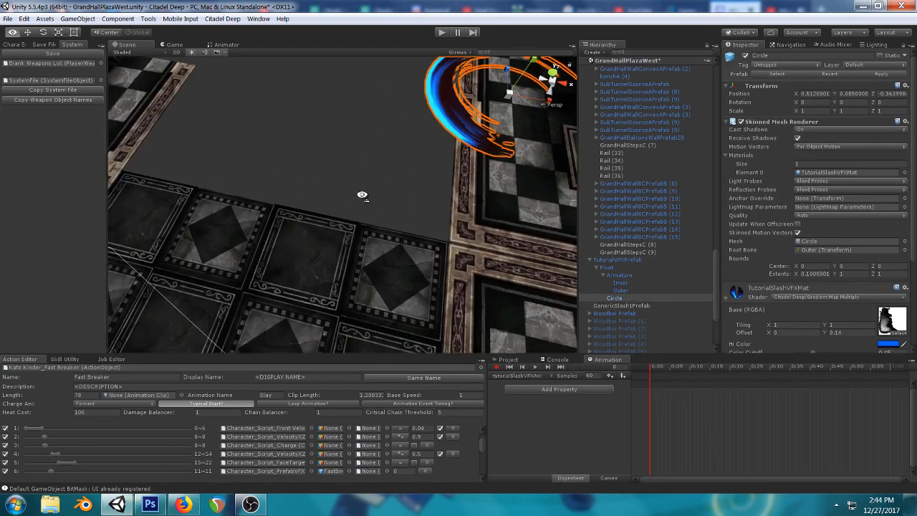
pyautogui.moveTo(362, 197); pyautogui.dragTo(318, 226, button='middle')
pyautogui.keyDown('alt'); pyautogui.moveTo(318, 226); pyautogui.dragTo(385, 212); pyautogui.keyUp('alt')
pyautogui.scroll(3, 331, 221)
pyautogui.scroll(-3, 386, 212)
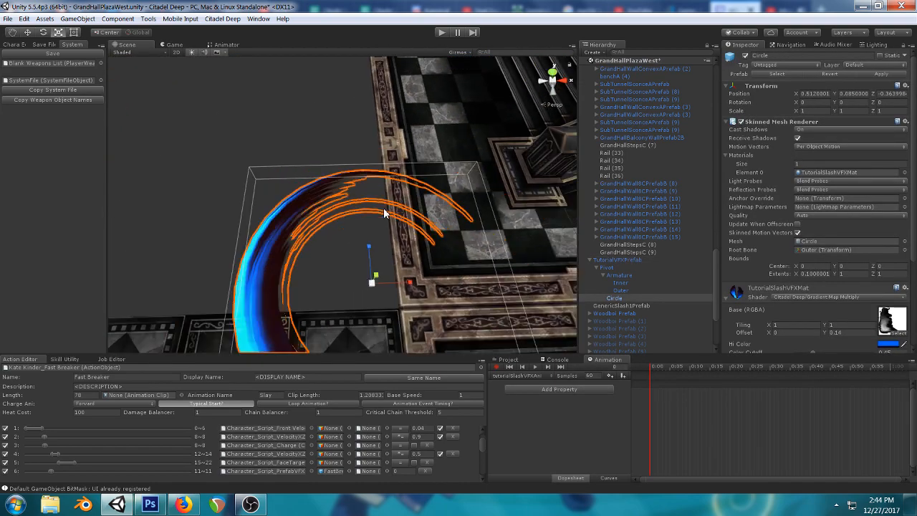
pyautogui.moveTo(387, 213); pyautogui.dragTo(395, 197, button='right')
pyautogui.moveTo(390, 243); pyautogui.dragTo(409, 184, button='middle')
pyautogui.scroll(-3, 410, 188)
pyautogui.moveTo(411, 187); pyautogui.dragTo(393, 193, button='right')
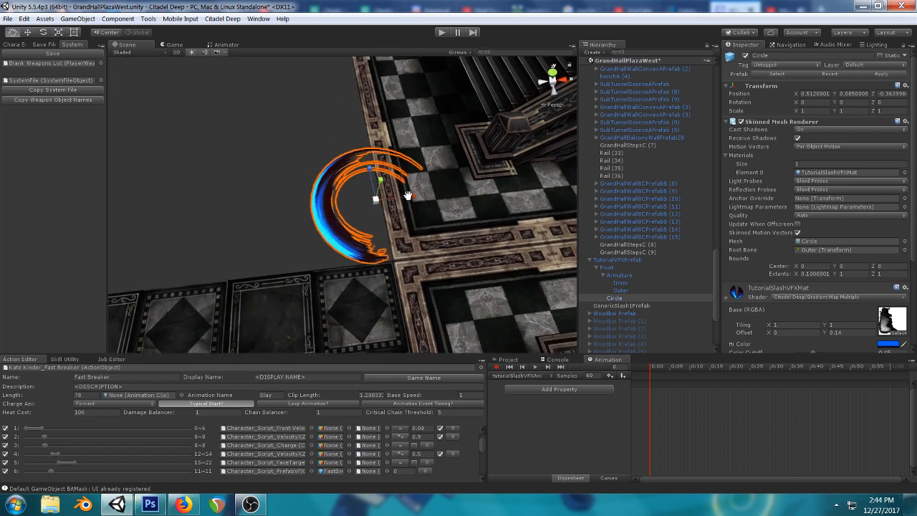
pyautogui.moveTo(408, 166); pyautogui.dragTo(404, 199, button='middle')
pyautogui.scroll(3, 402, 204)
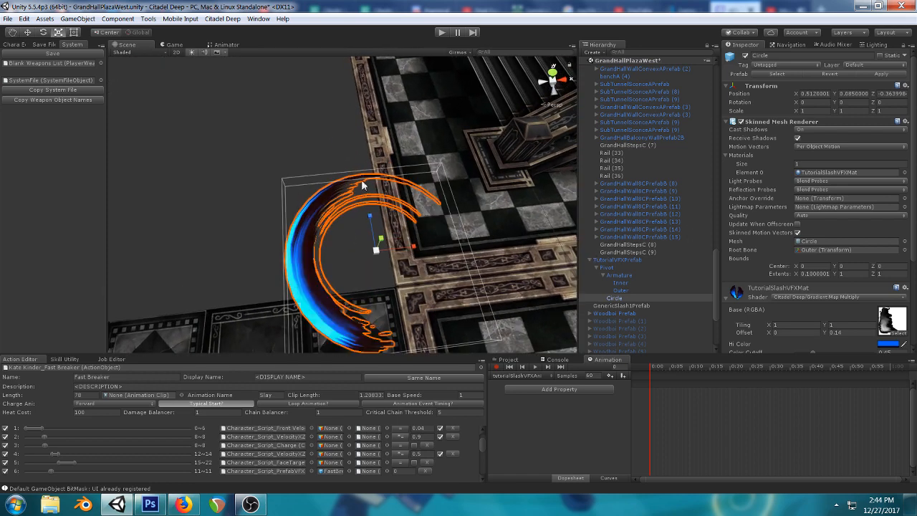
# - Rotate the Pivot to X 30, Y -180 and Z -90 so the slash stands upright and tilted before the stairs
pyautogui.click(605, 267)
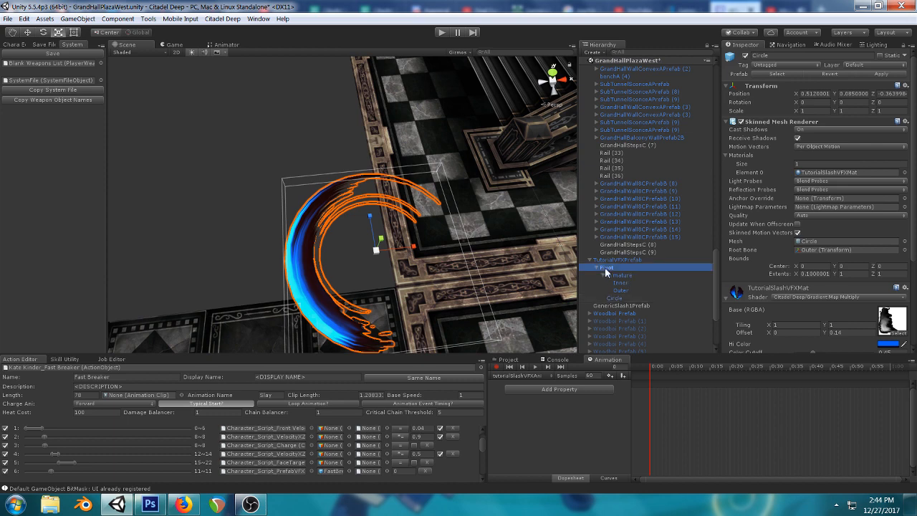
pyautogui.click(43, 32)
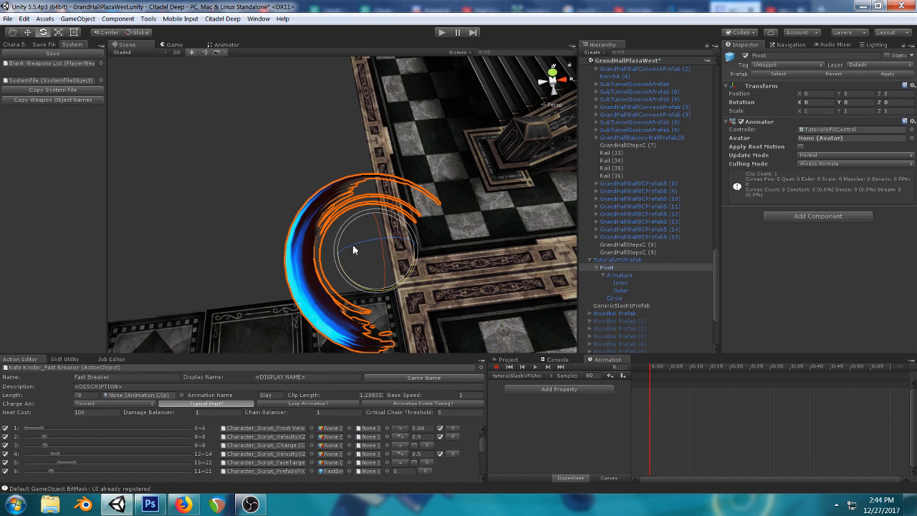
pyautogui.moveTo(352, 244); pyautogui.dragTo(444, 242)
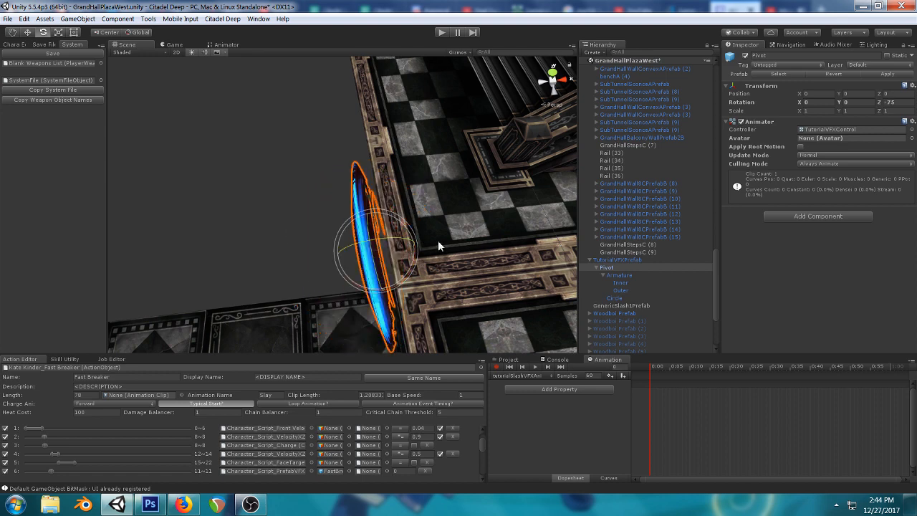
pyautogui.keyDown('ctrl'); pyautogui.moveTo(379, 295); pyautogui.dragTo(625, 266); pyautogui.keyUp('ctrl')
pyautogui.keyDown('alt'); pyautogui.moveTo(342, 281); pyautogui.dragTo(475, 212); pyautogui.keyUp('alt')
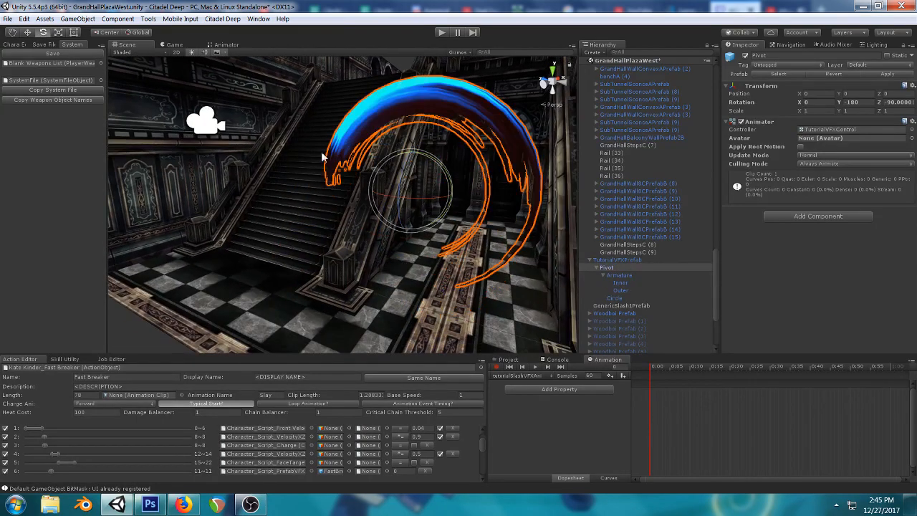
pyautogui.keyDown('alt'); pyautogui.moveTo(322, 154); pyautogui.dragTo(373, 160); pyautogui.keyUp('alt')
pyautogui.moveTo(374, 159); pyautogui.dragTo(378, 157, button='middle')
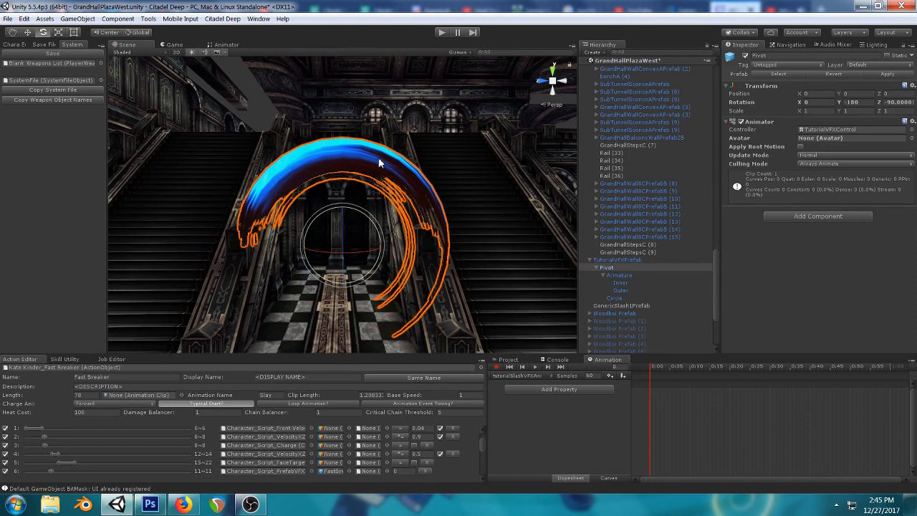
pyautogui.moveTo(350, 287); pyautogui.dragTo(329, 294)
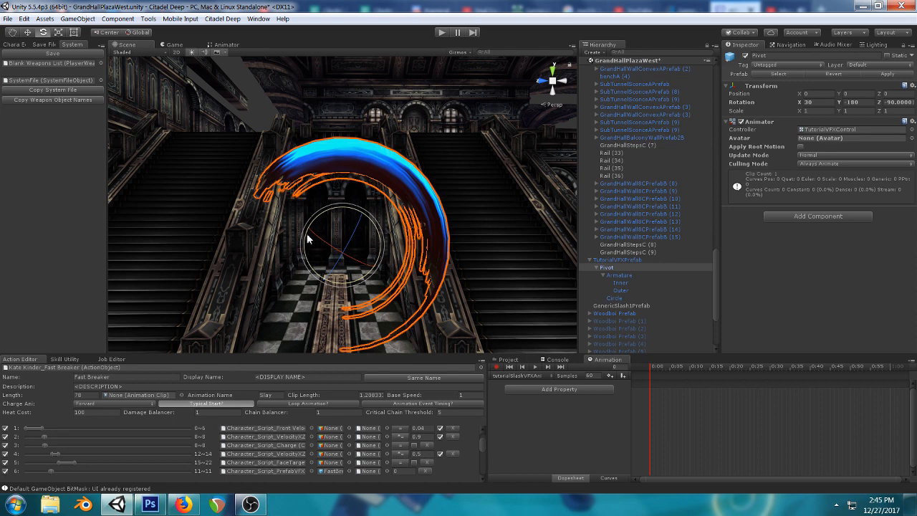
# - Try shifting the Base texture's X offset in the Circle's TutorialSlashVFXMat material and undo the change
pyautogui.click(619, 296)
pyautogui.scroll(-2, 818, 231)
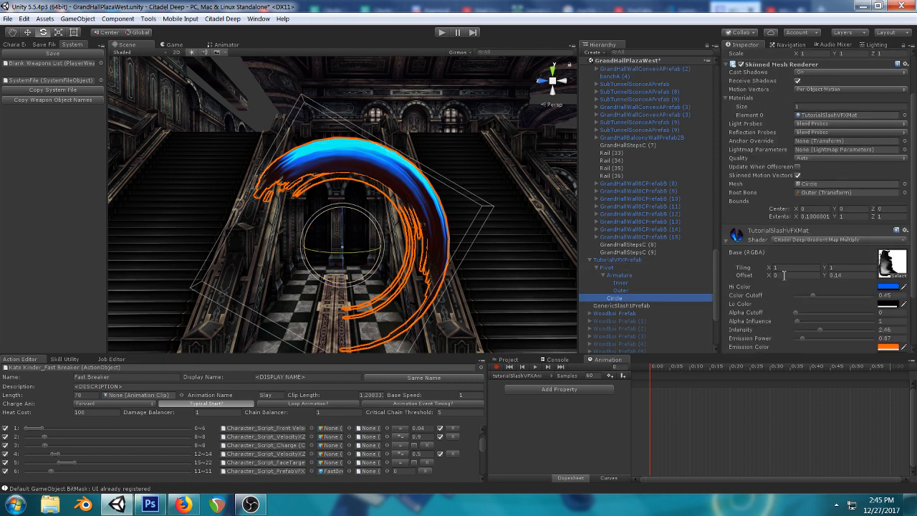
pyautogui.moveTo(769, 267); pyautogui.dragTo(851, 268)
pyautogui.hotkey('ctrl', 'z')
pyautogui.hotkey('ctrl', 'z')
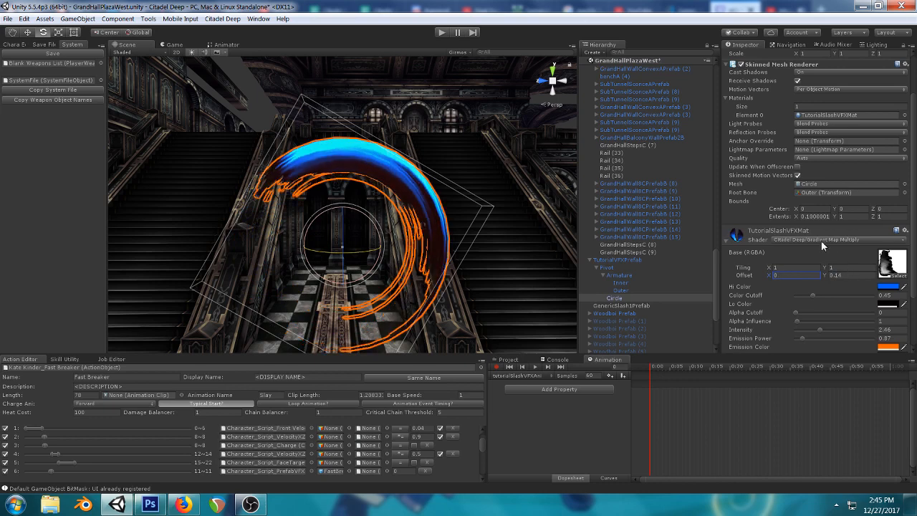
# - Locate the Base texture airhazardtex in the project, set its wrap mode to Clamp and apply the import settings
pyautogui.click(890, 265)
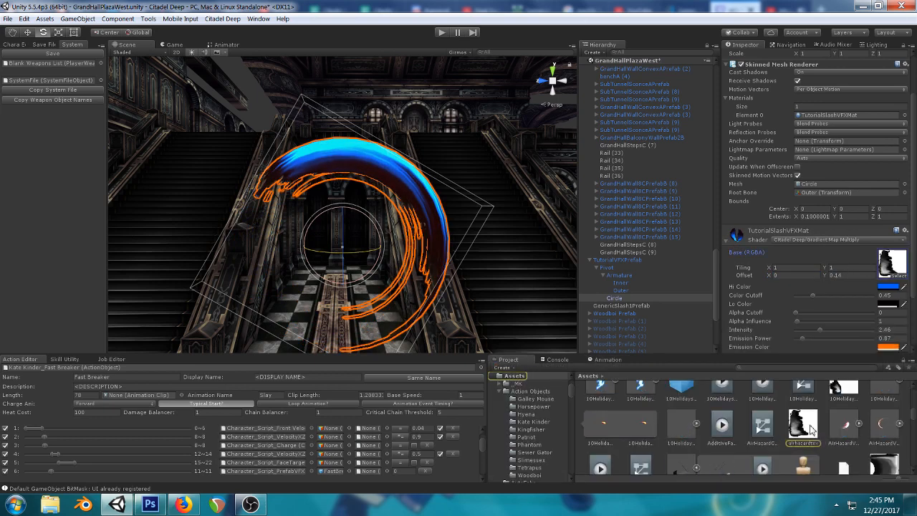
pyautogui.click(802, 424)
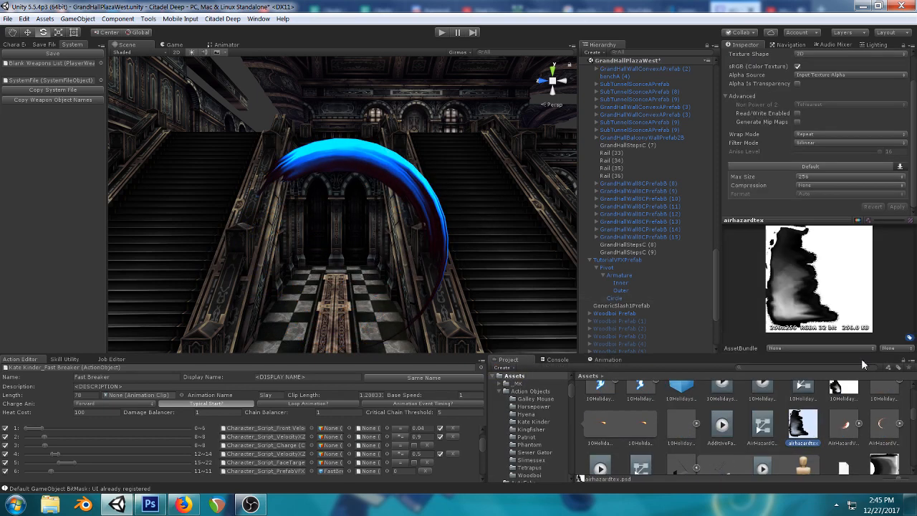
pyautogui.click(816, 134)
pyautogui.click(822, 154)
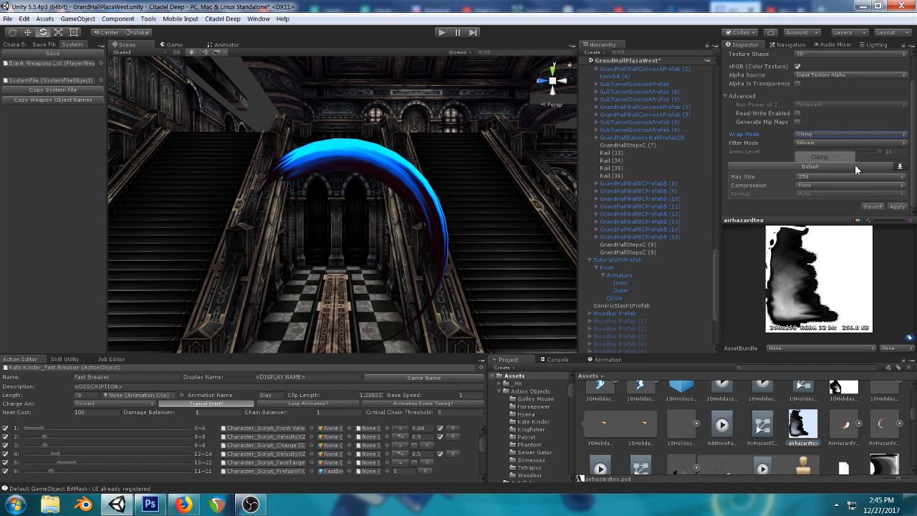
pyautogui.click(896, 207)
# - Reselect the Circle mesh and test the clamped Base texture by shifting its X offset, leaving the offset at 0
pyautogui.click(386, 157)
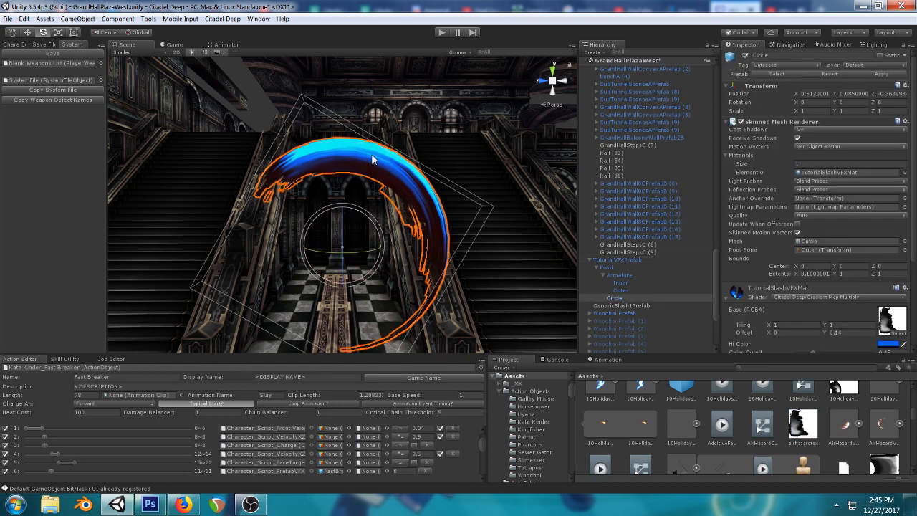
pyautogui.scroll(-2, 791, 297)
pyautogui.moveTo(771, 306)
pyautogui.mouseDown()
pyautogui.moveTo(785, 306)
pyautogui.moveTo(772, 307)
pyautogui.mouseUp()
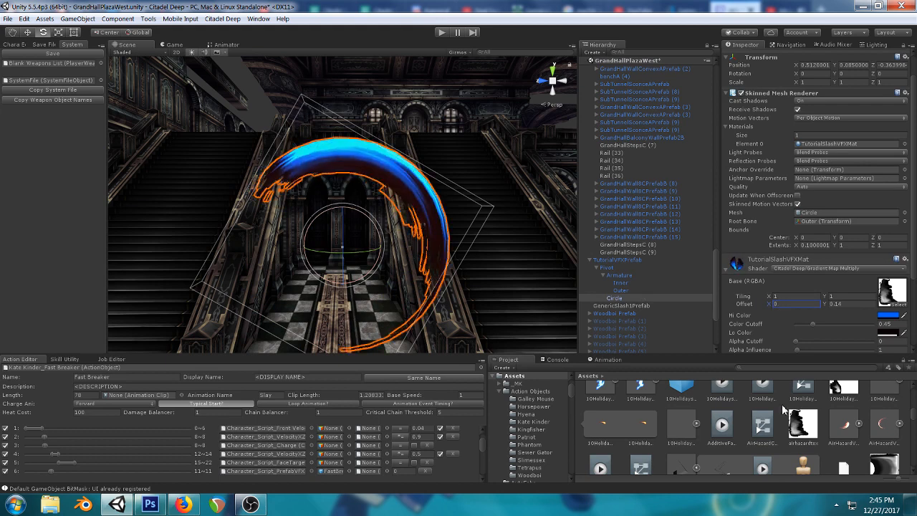
# - Set the wrap mode of the airhazardtex texture to Repeat and reselect the slash effect in the scene
pyautogui.click(800, 424)
pyautogui.click(831, 139)
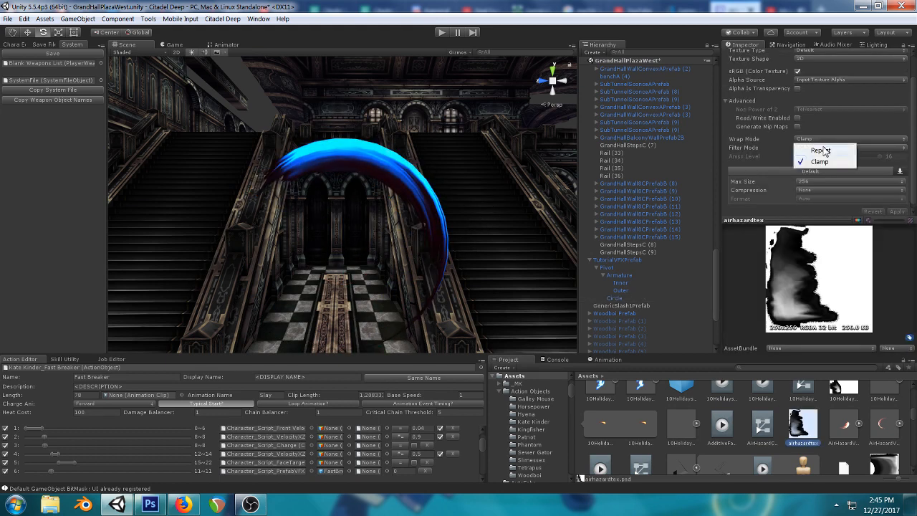
pyautogui.click(821, 150)
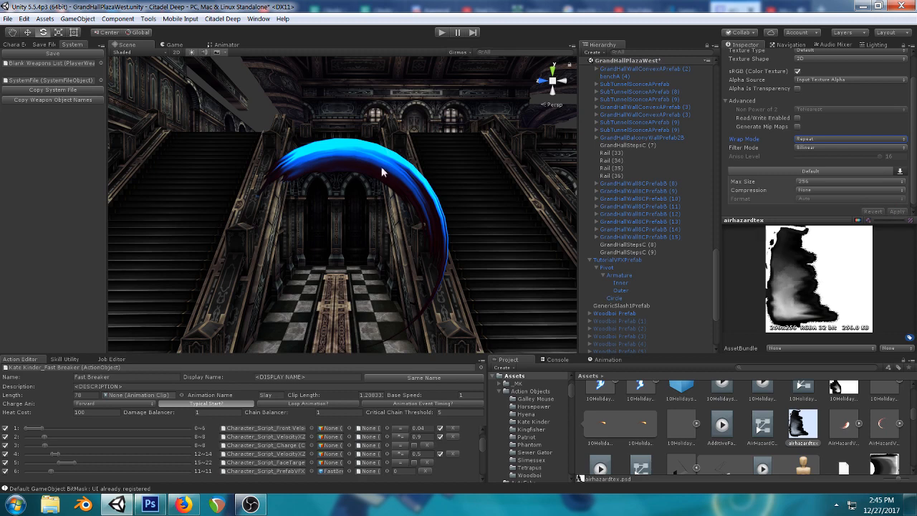
pyautogui.click(342, 153)
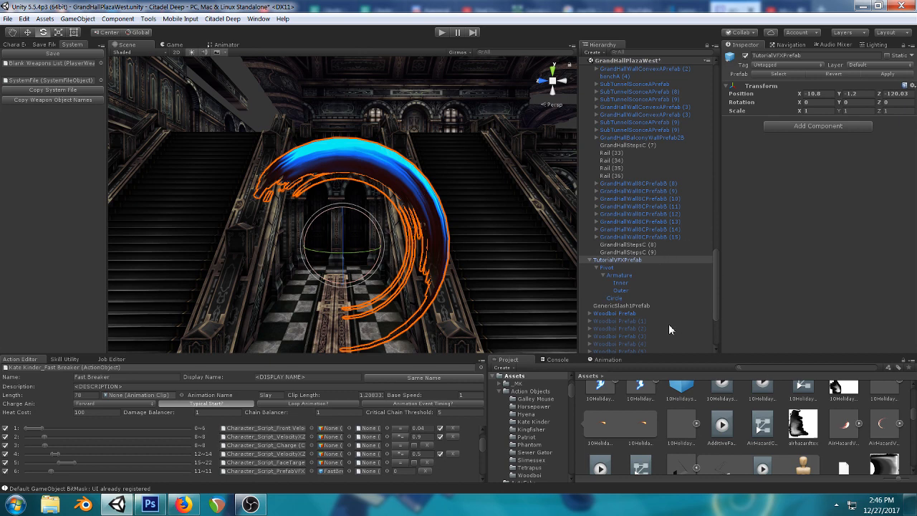
# - Switch to Firefox to check the Twitch dashboard's chat, and return to Unity
pyautogui.scroll(-5, 428, 197)
pyautogui.scroll(5, 428, 197)
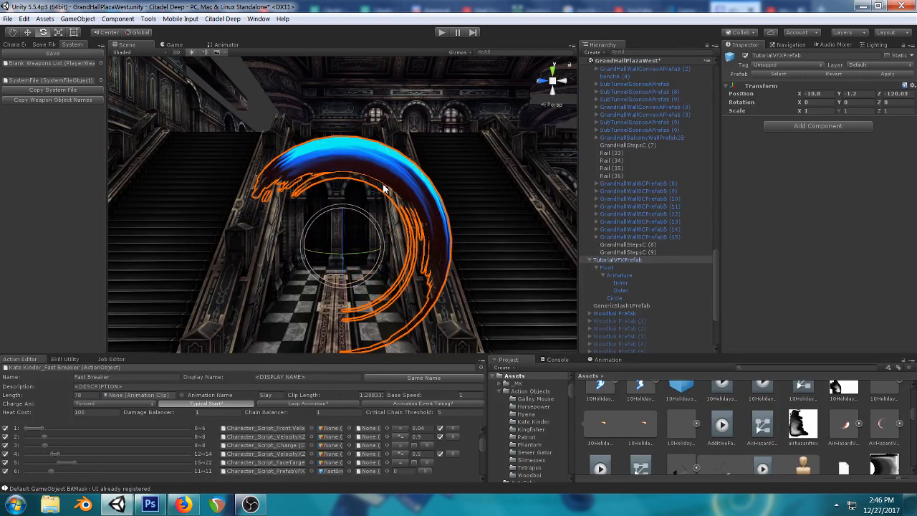
pyautogui.moveTo(382, 184); pyautogui.dragTo(399, 195, button='right')
pyautogui.click(187, 506)
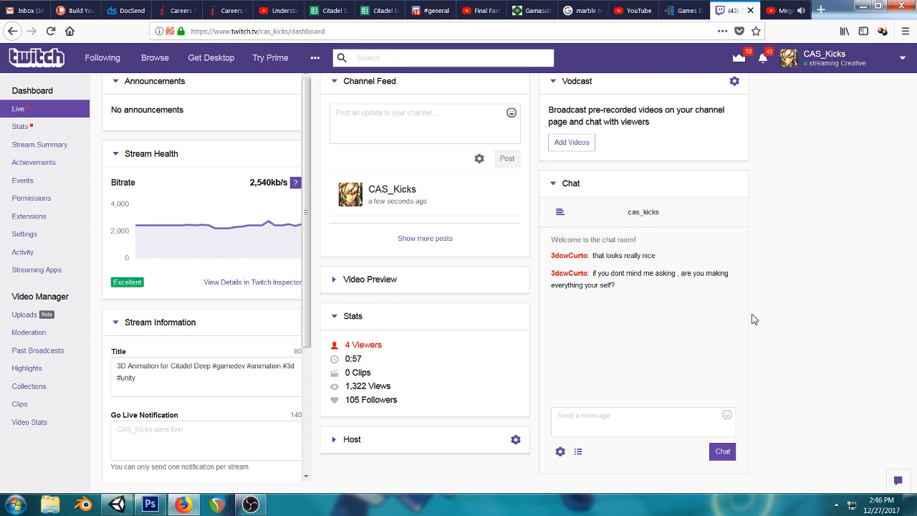
pyautogui.click(116, 504)
# - Examine the slash effect and its surroundings from several angles and distances in the scene, and check it in the Game view
pyautogui.scroll(-5, 320, 208)
pyautogui.scroll(5, 388, 175)
pyautogui.moveTo(389, 138); pyautogui.dragTo(411, 145, button='right')
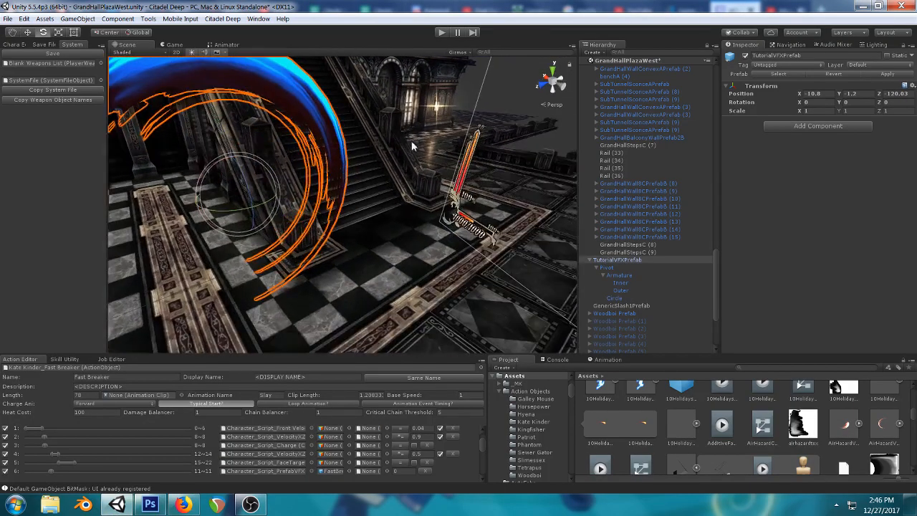
pyautogui.moveTo(411, 145); pyautogui.dragTo(423, 151, button='middle')
pyautogui.scroll(-4, 420, 155)
pyautogui.moveTo(492, 201)
pyautogui.mouseDown(button='right')
pyautogui.moveTo(419, 153)
pyautogui.moveTo(489, 193)
pyautogui.mouseUp(button='right')
pyautogui.scroll(-5, 425, 150)
pyautogui.scroll(-5, 427, 152)
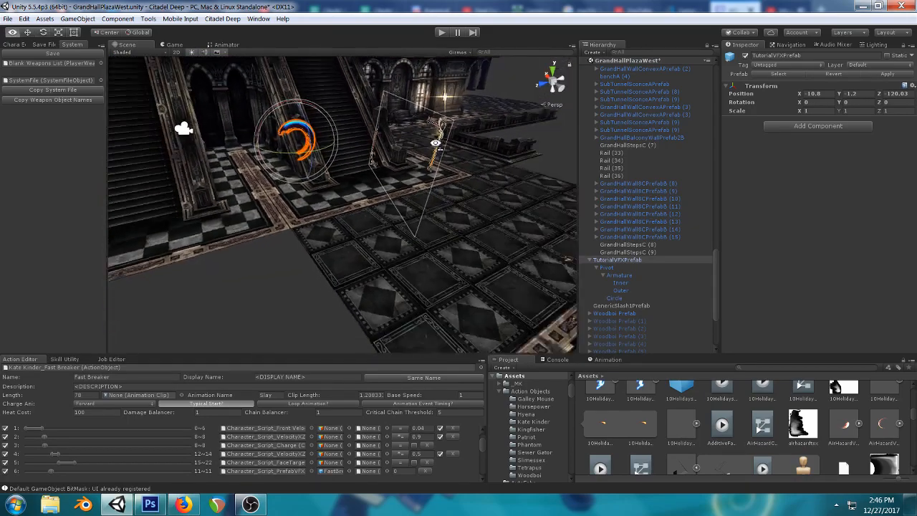
pyautogui.moveTo(473, 143); pyautogui.dragTo(470, 172, button='middle')
pyautogui.moveTo(471, 172); pyautogui.dragTo(383, 216, button='right')
pyautogui.moveTo(383, 216); pyautogui.dragTo(363, 149, button='middle')
pyautogui.scroll(4, 363, 149)
pyautogui.moveTo(363, 149); pyautogui.dragTo(385, 191, button='right')
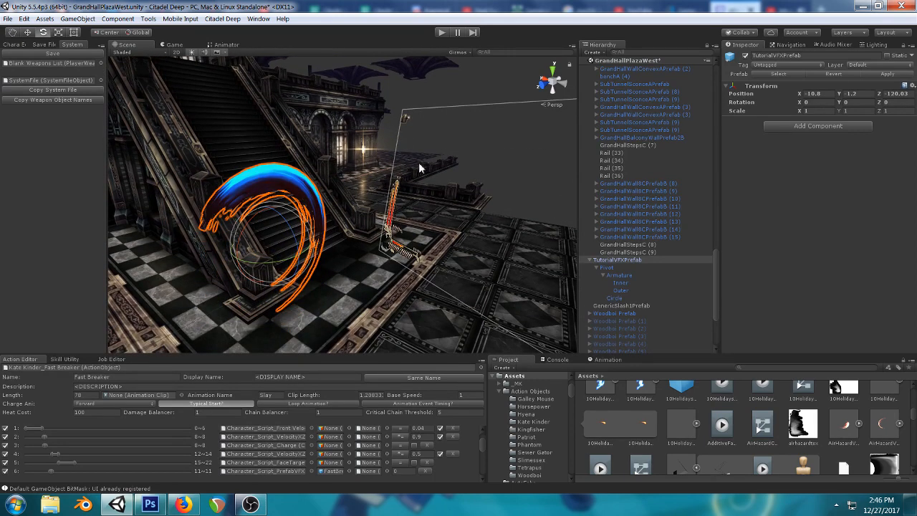
pyautogui.click(171, 45)
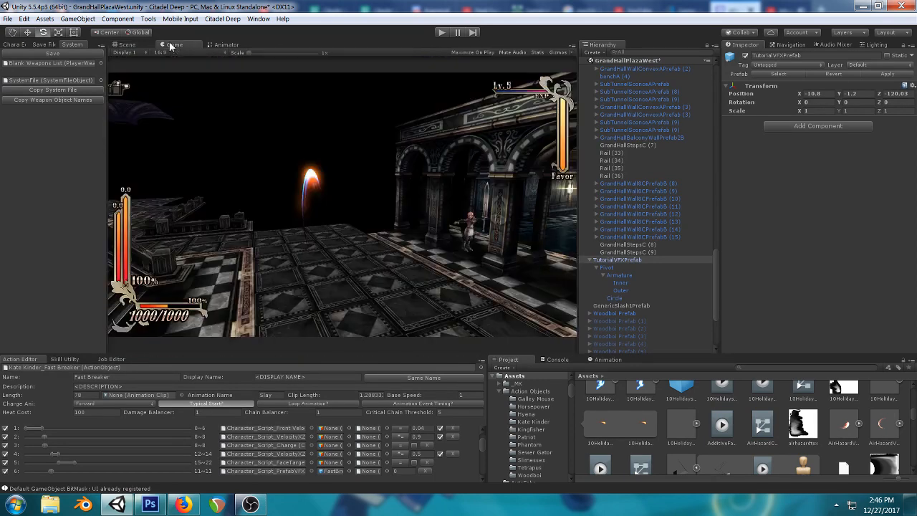
pyautogui.click(132, 46)
# - Open the Pivot object's animation clip timeline, comparing it with the parent TutorialVFXPrefab object
pyautogui.click(609, 269)
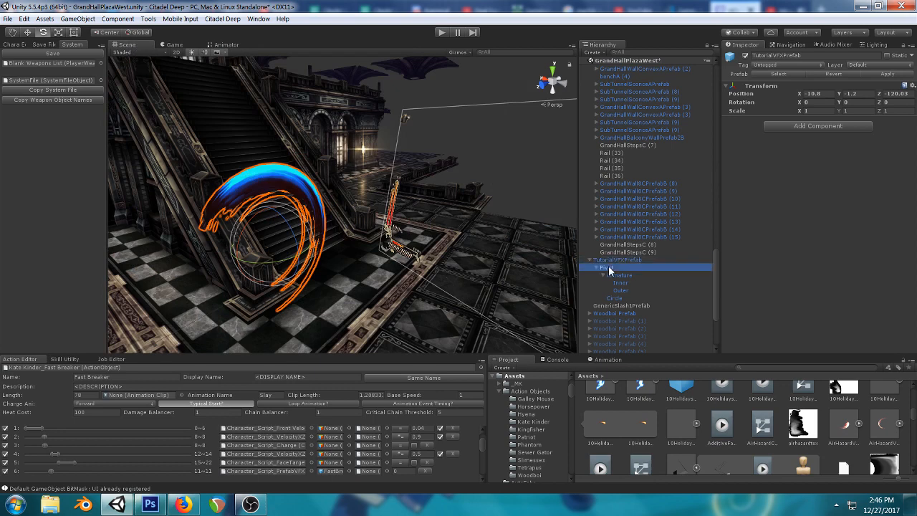
pyautogui.click(608, 359)
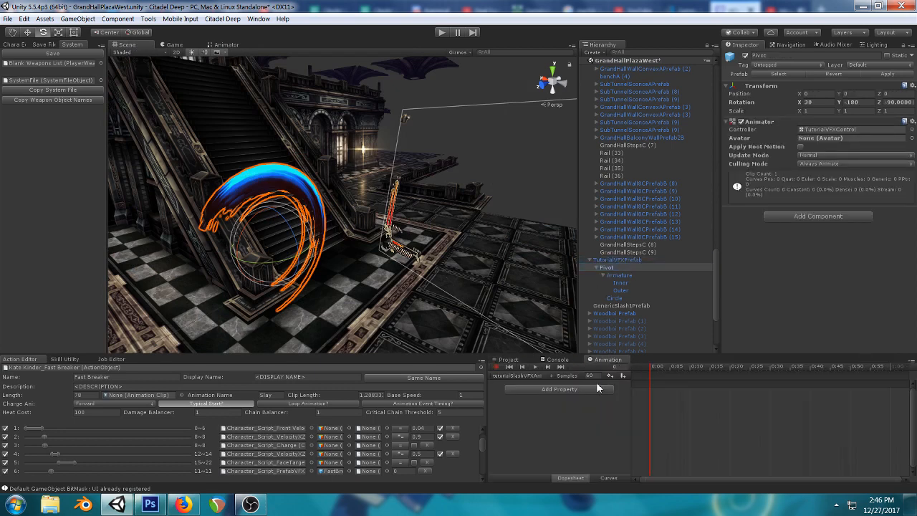
pyautogui.click(616, 261)
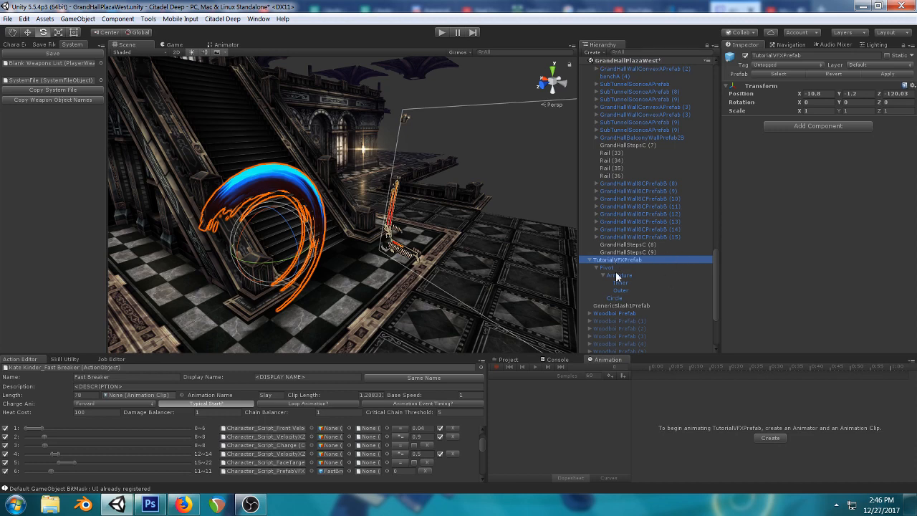
pyautogui.click(616, 276)
pyautogui.click(617, 261)
pyautogui.click(607, 267)
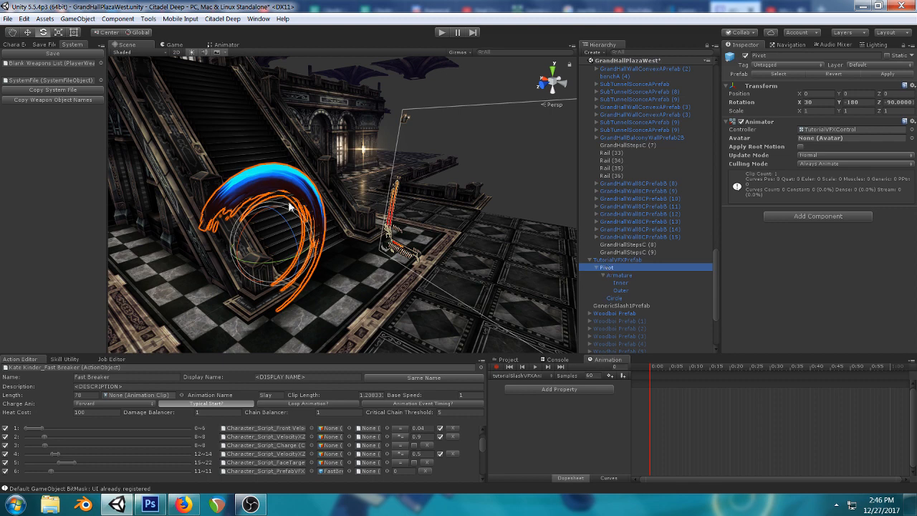
# - Review the Pivot's child objects Armature, Inner, Outer and Circle, ending with Pivot selected
pyautogui.click(619, 276)
pyautogui.click(619, 283)
pyautogui.click(619, 290)
pyautogui.click(619, 298)
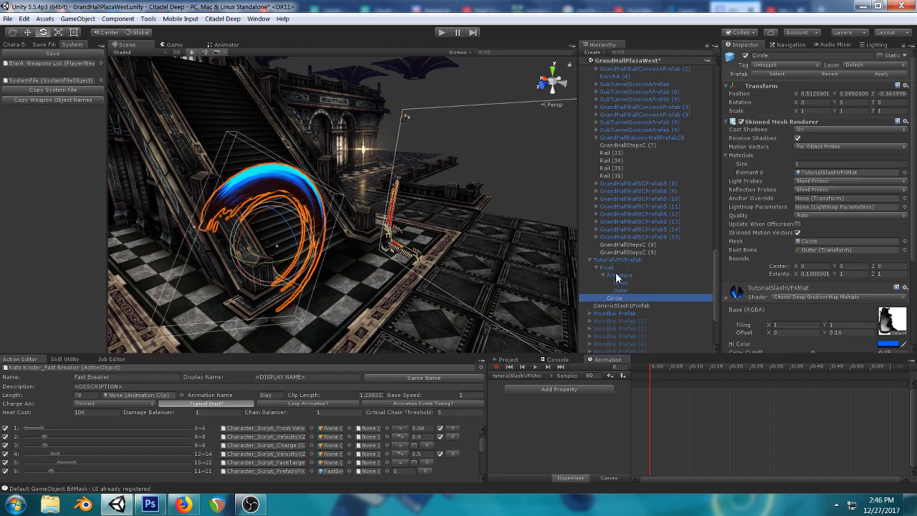
pyautogui.click(614, 274)
pyautogui.click(608, 268)
pyautogui.click(619, 273)
pyautogui.click(620, 282)
pyautogui.click(621, 291)
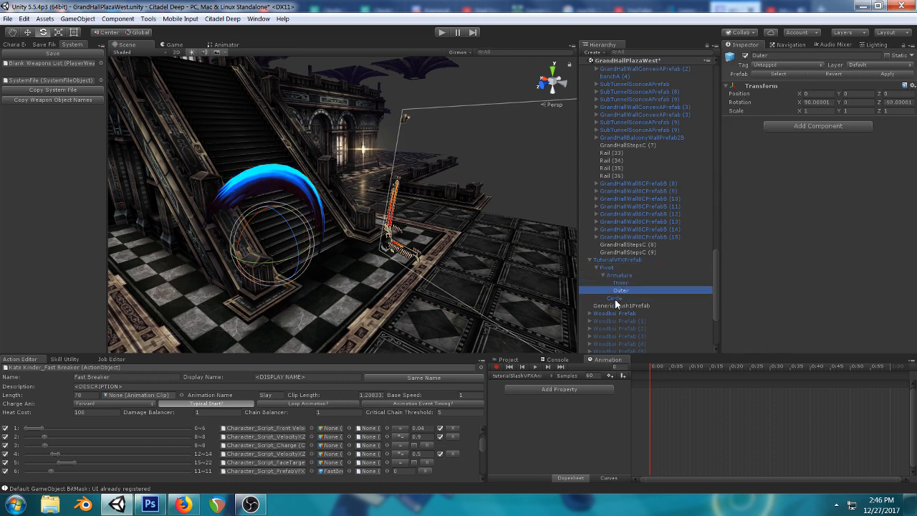
pyautogui.click(615, 298)
pyautogui.click(620, 275)
pyautogui.click(608, 268)
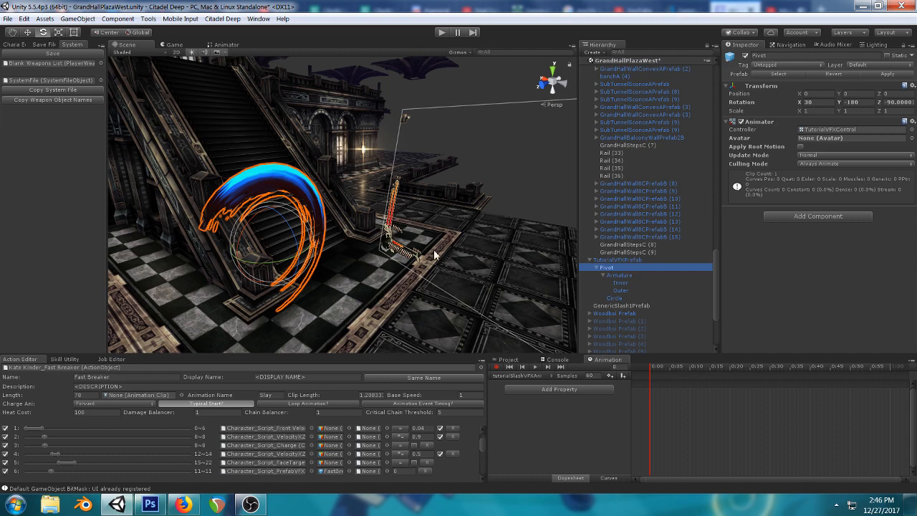
# - Start animation recording on the Pivot and key the Circle mesh's base texture offset X at -0.14 on the first frame
pyautogui.moveTo(435, 251); pyautogui.dragTo(352, 186, button='right')
pyautogui.press('f')
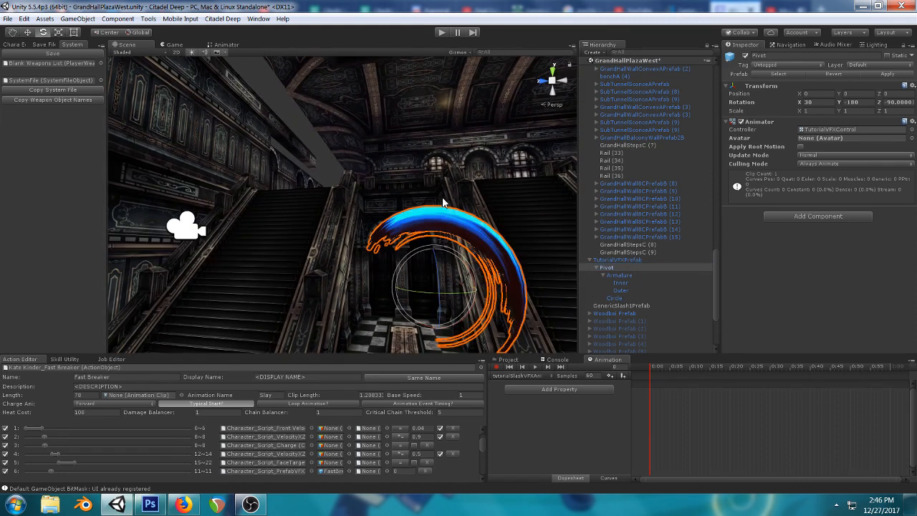
pyautogui.moveTo(491, 232); pyautogui.dragTo(490, 227, button='right')
pyautogui.press('s')
pyautogui.moveTo(481, 196); pyautogui.dragTo(478, 192, button='right')
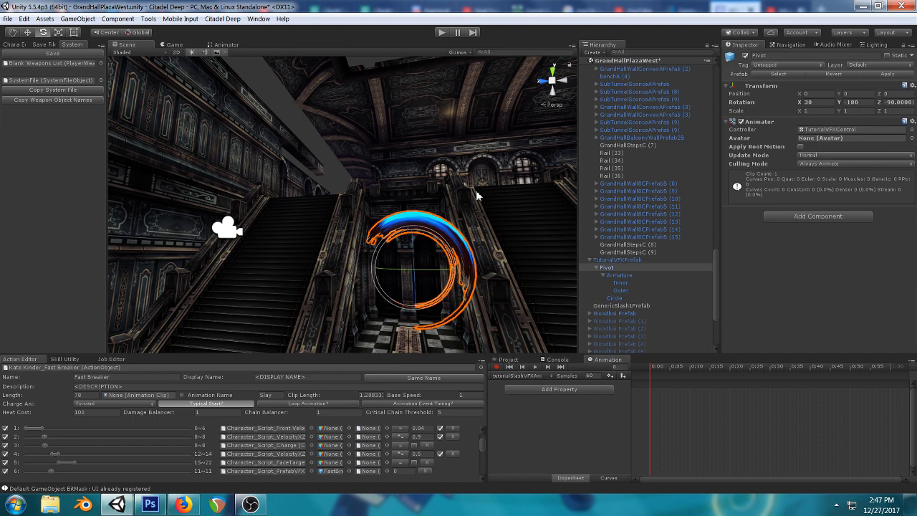
pyautogui.scroll(2, 476, 195)
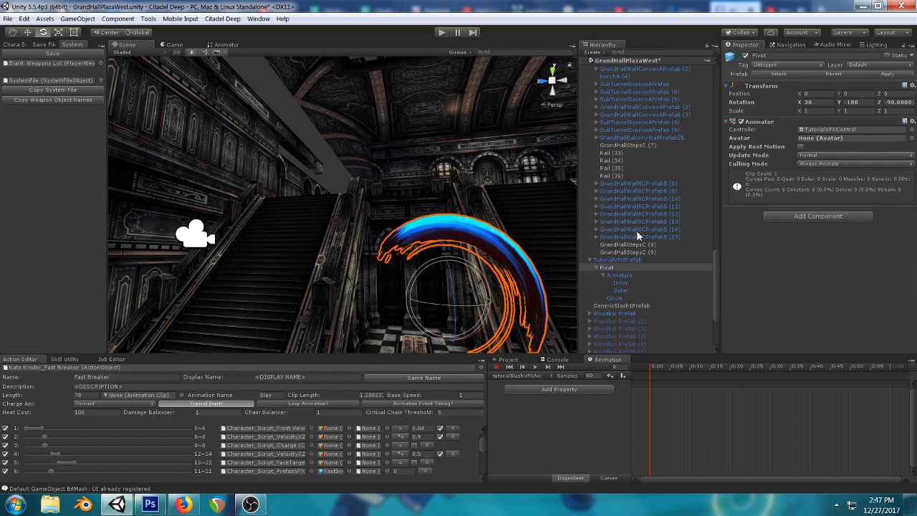
pyautogui.scroll(-2, 477, 233)
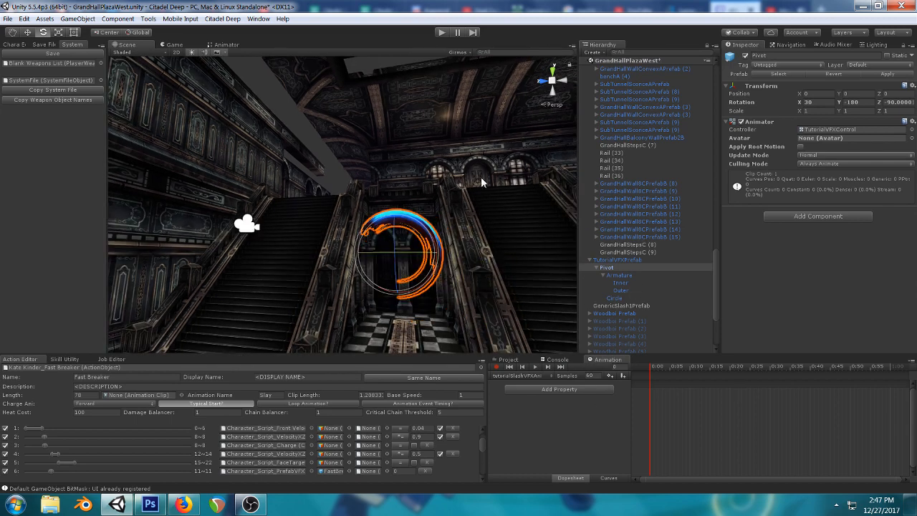
pyautogui.click(496, 367)
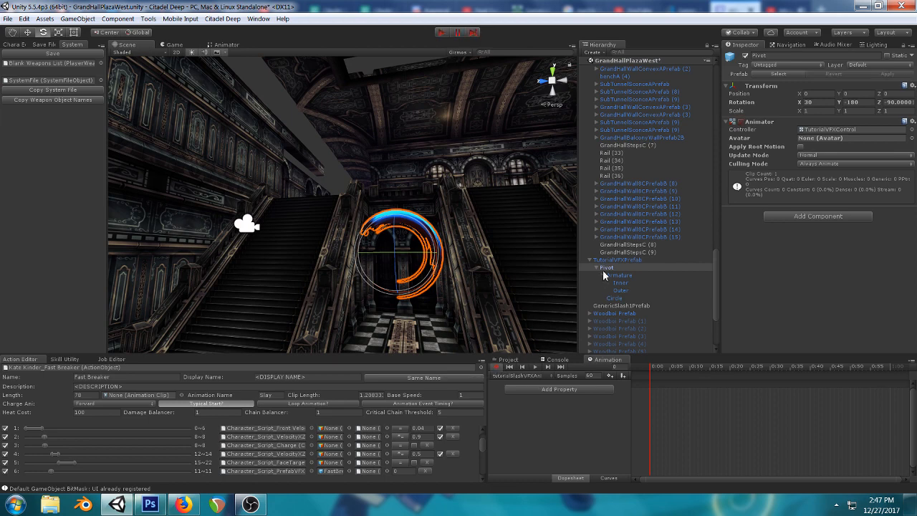
pyautogui.click(617, 298)
pyautogui.scroll(-3, 806, 275)
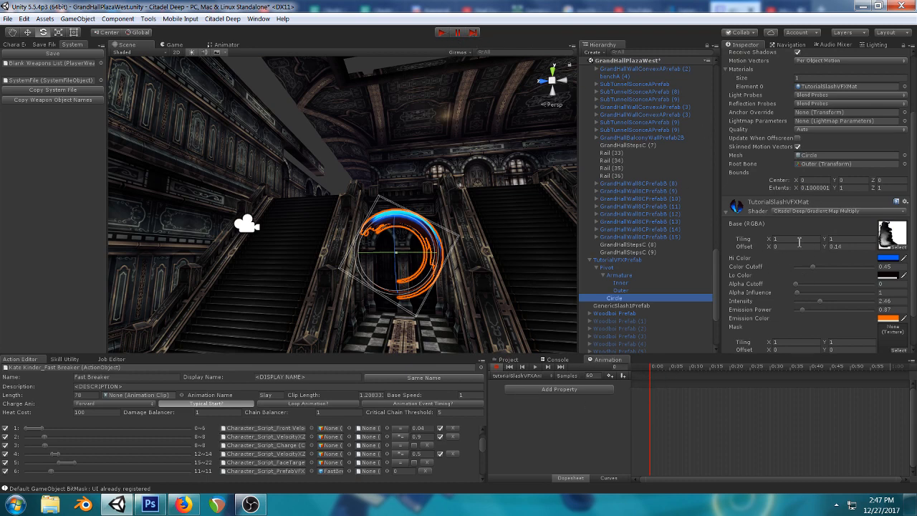
pyautogui.moveTo(772, 249); pyautogui.dragTo(772, 250)
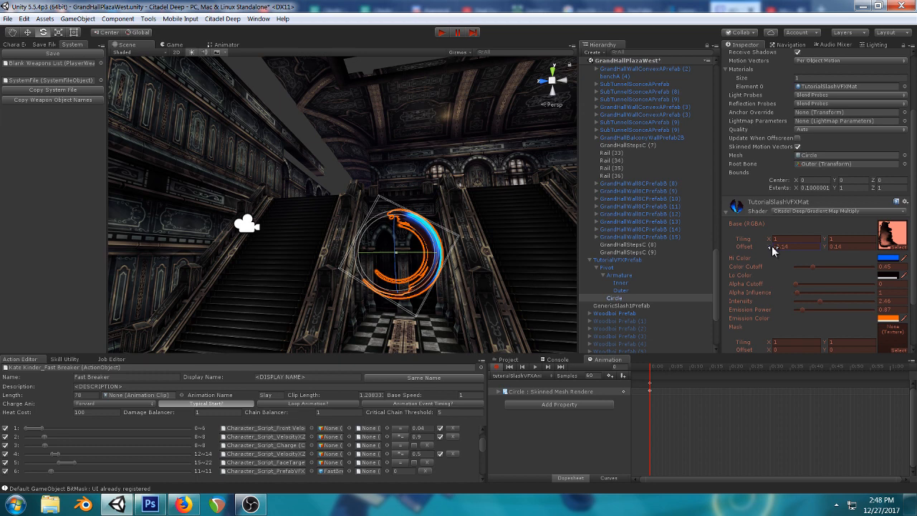
# - Try shifting the Circle material's base texture offset Y, undo that change, and stop the animation recording
pyautogui.scroll(3, 568, 264)
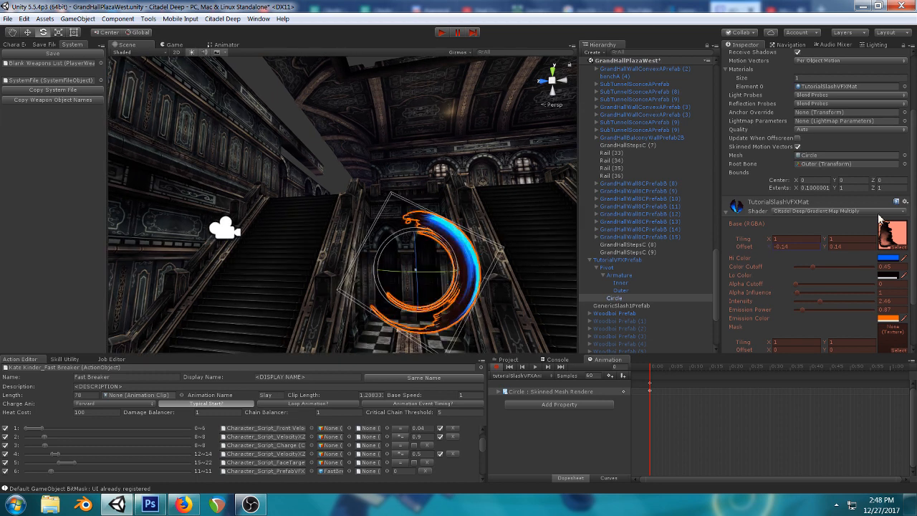
pyautogui.moveTo(826, 247); pyautogui.dragTo(818, 250)
pyautogui.hotkey('ctrl', 'z')
pyautogui.click(498, 367)
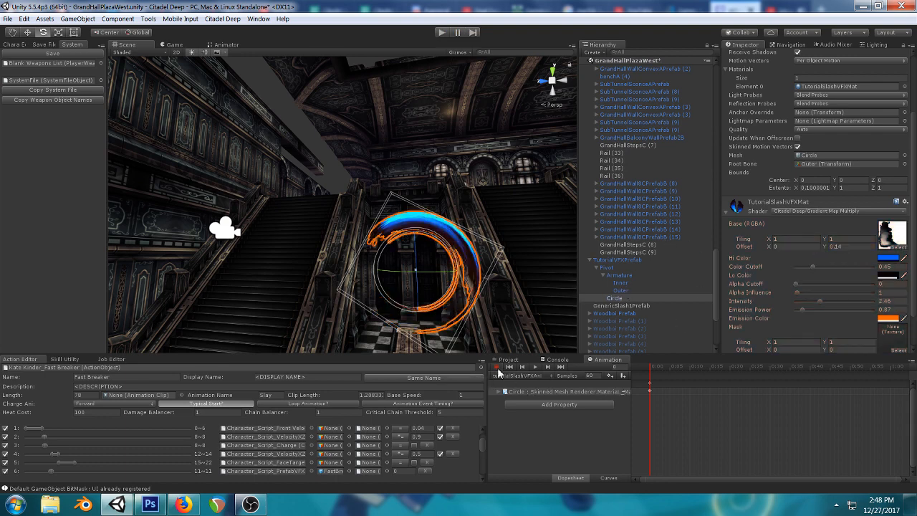
# - Scale the Inner bone of the slash armature down uniformly to about 0.51
pyautogui.click(622, 284)
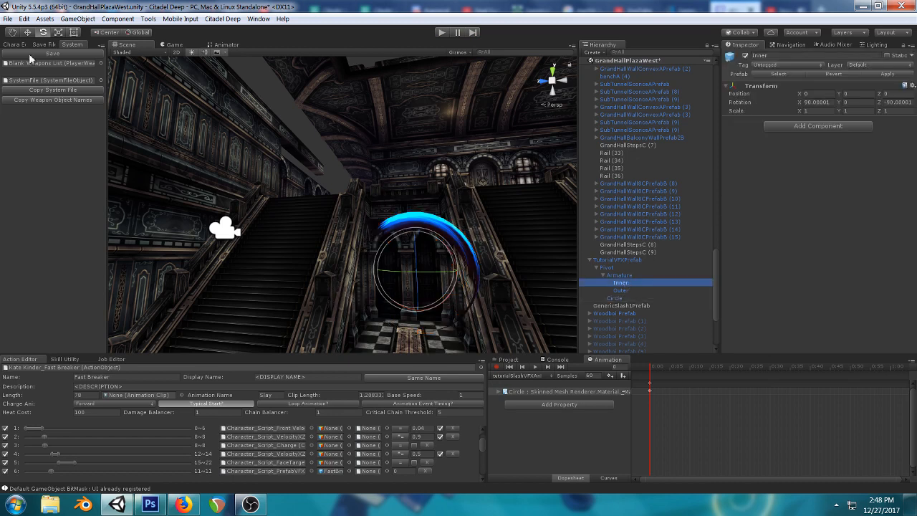
pyautogui.press('r')
pyautogui.moveTo(418, 271); pyautogui.dragTo(646, 275)
# - Scale the Outer bone of the slash armature up uniformly to about 1.43 and inspect the widened slash
pyautogui.click(630, 290)
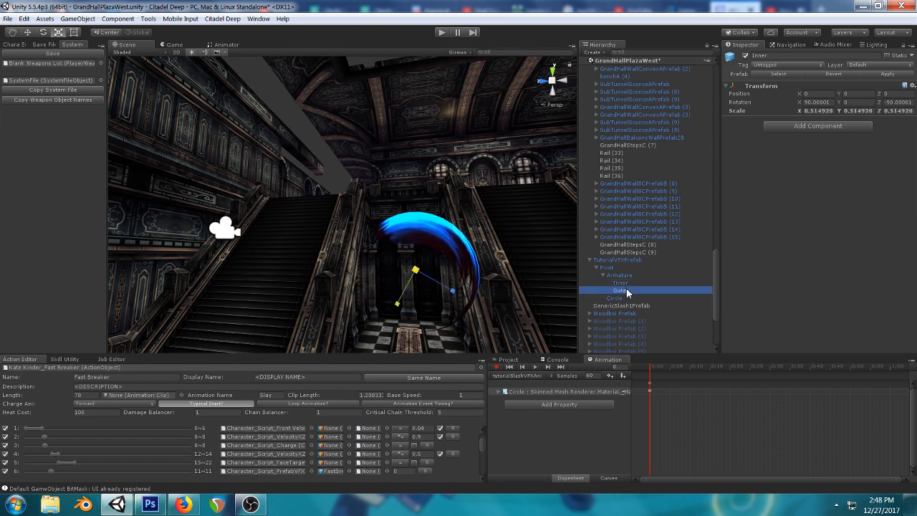
pyautogui.click(418, 273)
pyautogui.moveTo(418, 273); pyautogui.dragTo(445, 276)
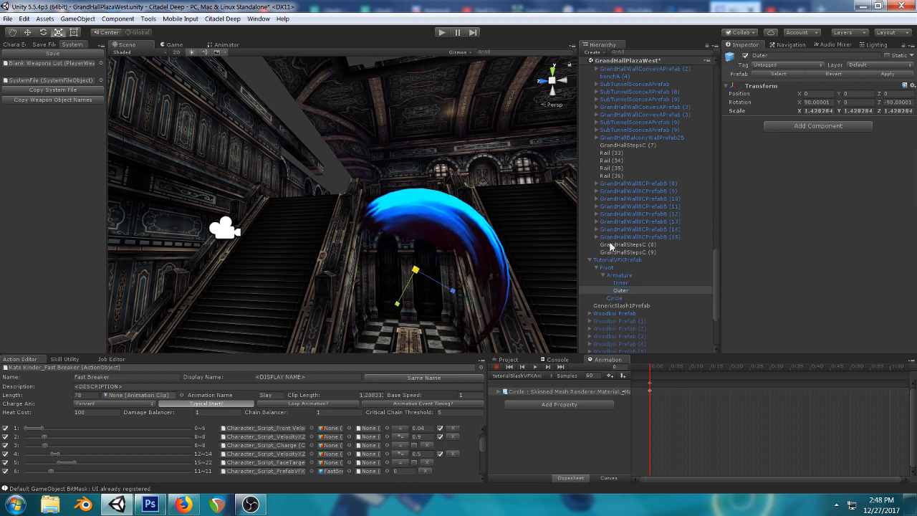
pyautogui.click(625, 282)
pyautogui.click(625, 290)
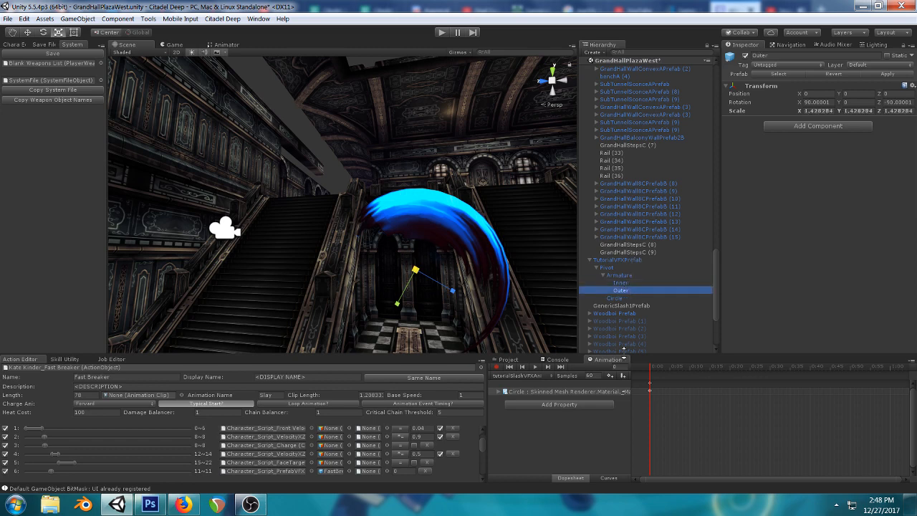
pyautogui.keyDown('alt'); pyautogui.moveTo(351, 210); pyautogui.dragTo(400, 212); pyautogui.keyUp('alt')
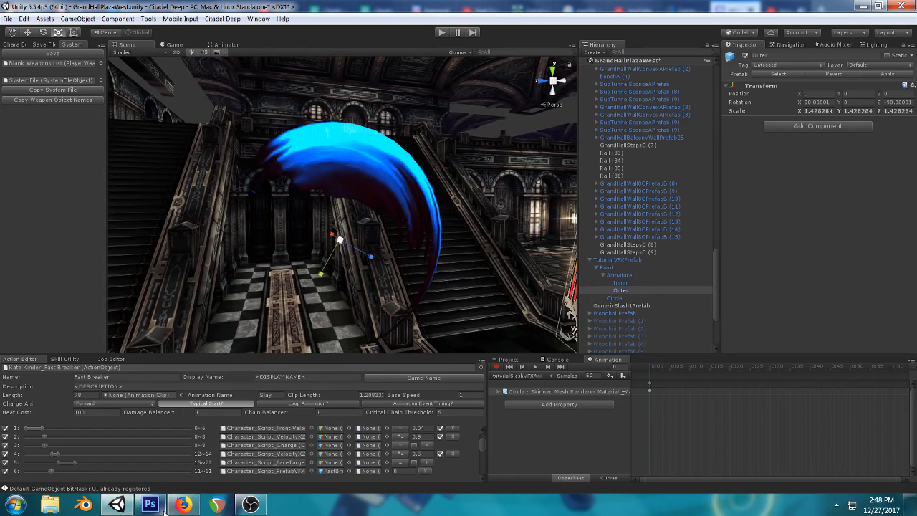
# - Check the Twitch dashboard's chat in Firefox again and return to the slash effect in Unity
pyautogui.click(182, 505)
pyautogui.moveTo(118, 507)
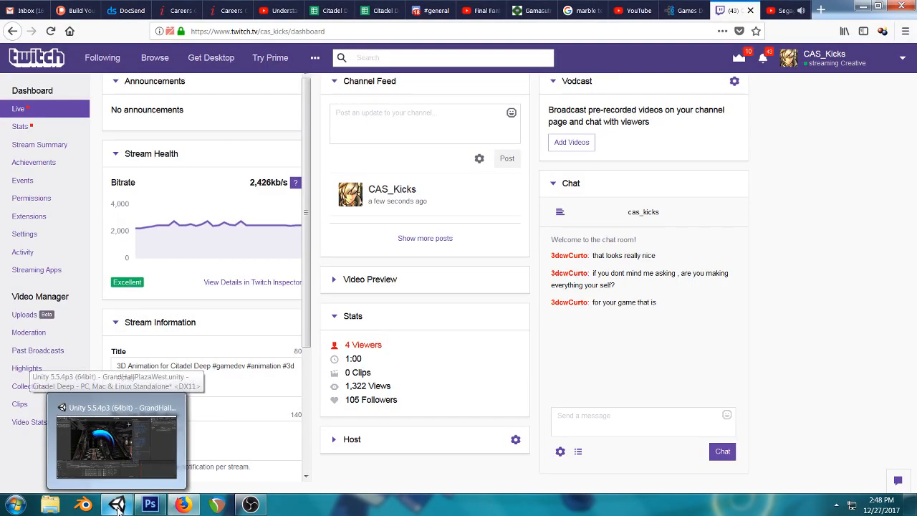
pyautogui.click(119, 507)
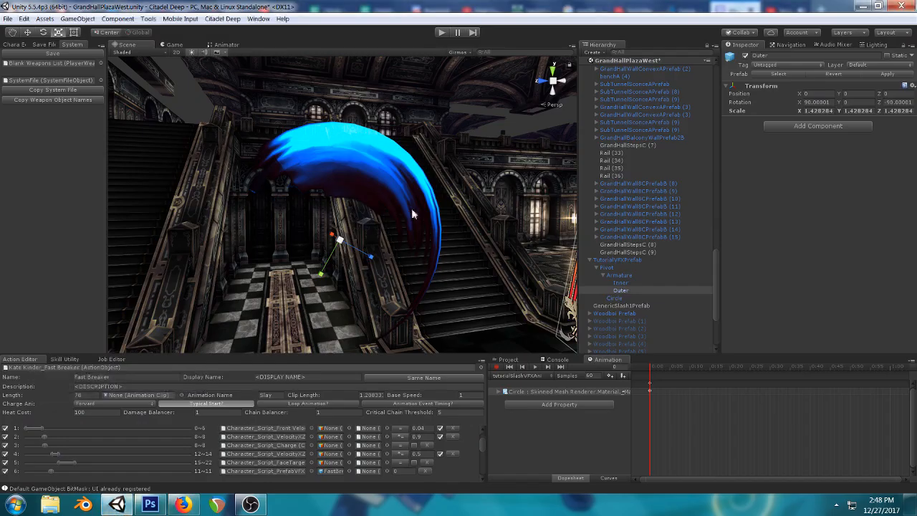
pyautogui.keyDown('alt'); pyautogui.moveTo(358, 215); pyautogui.dragTo(467, 222); pyautogui.keyUp('alt')
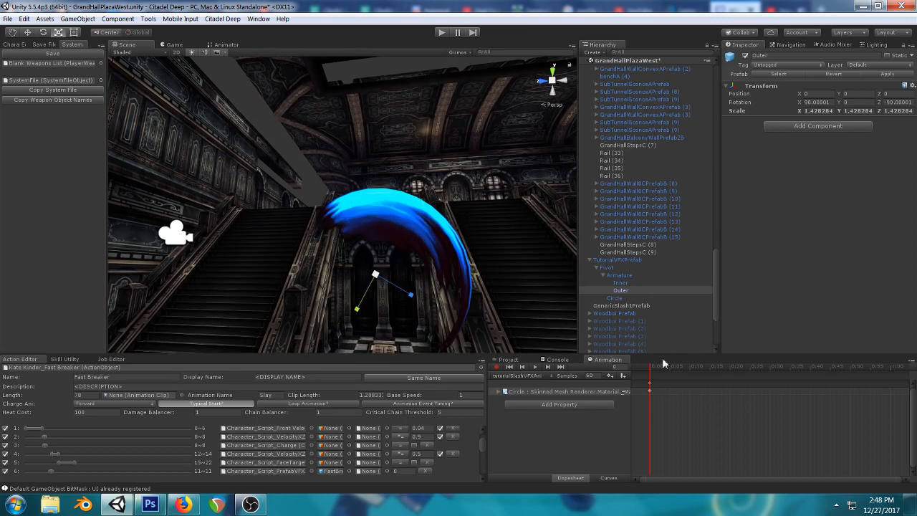
# - Select the Circle mesh under Pivot and examine its TutorialSlashVFXMat base texture settings and the slash in the scene
pyautogui.click(623, 282)
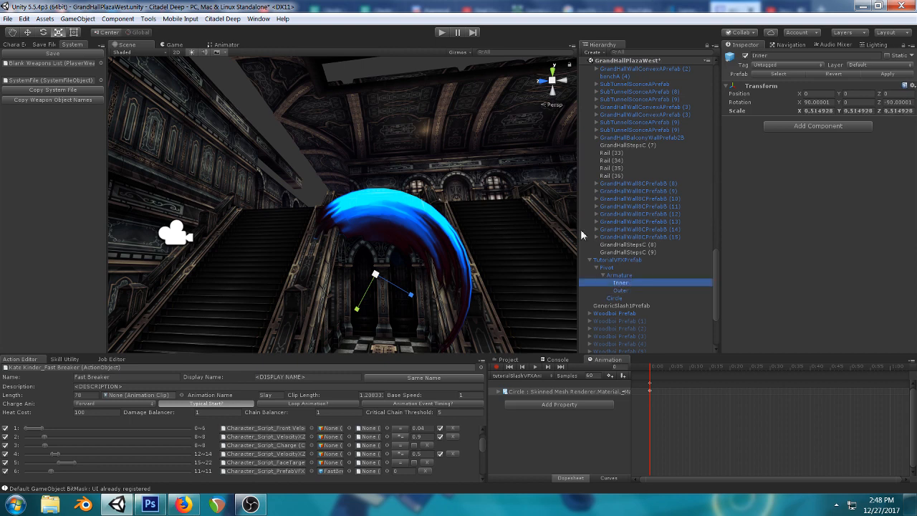
pyautogui.click(606, 268)
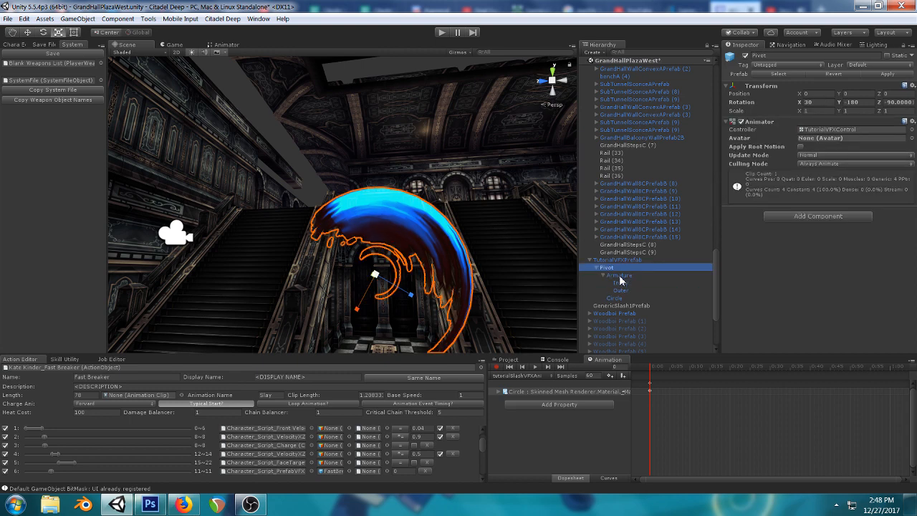
pyautogui.click(616, 298)
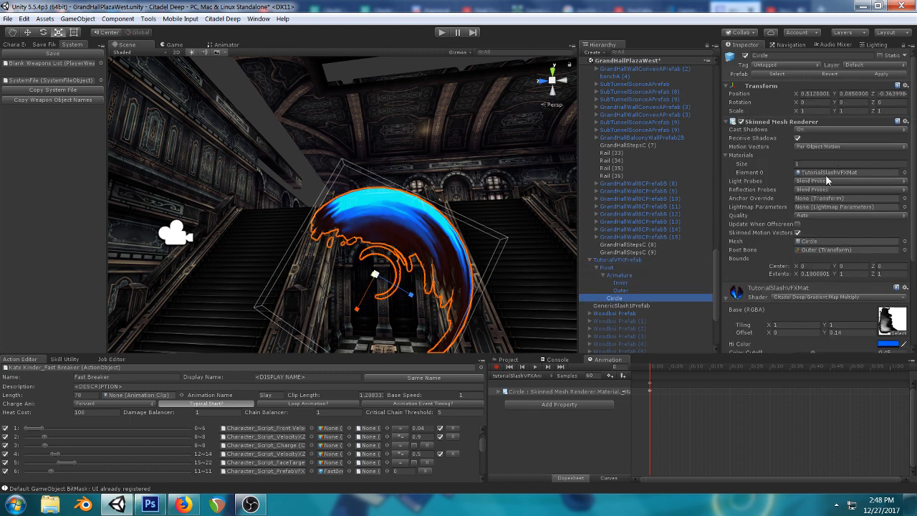
pyautogui.scroll(-2, 827, 180)
pyautogui.scroll(-2, 798, 183)
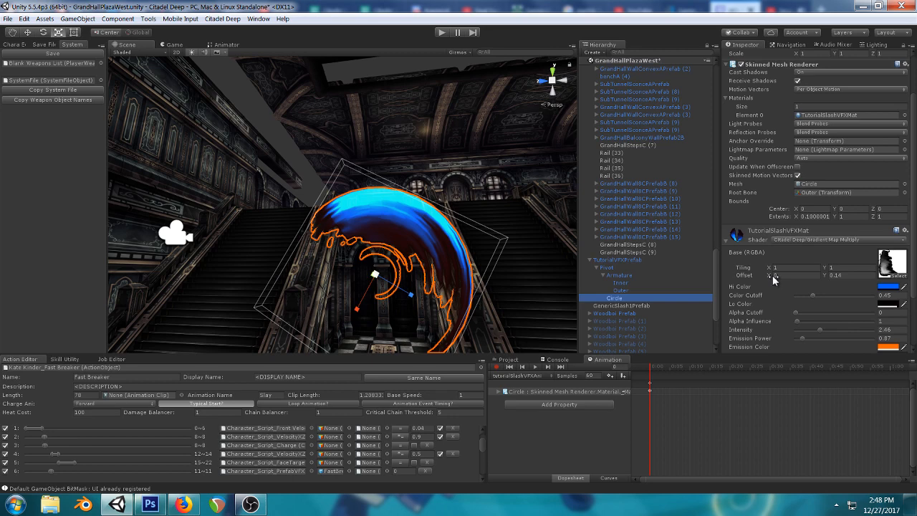
pyautogui.scroll(-3, 331, 170)
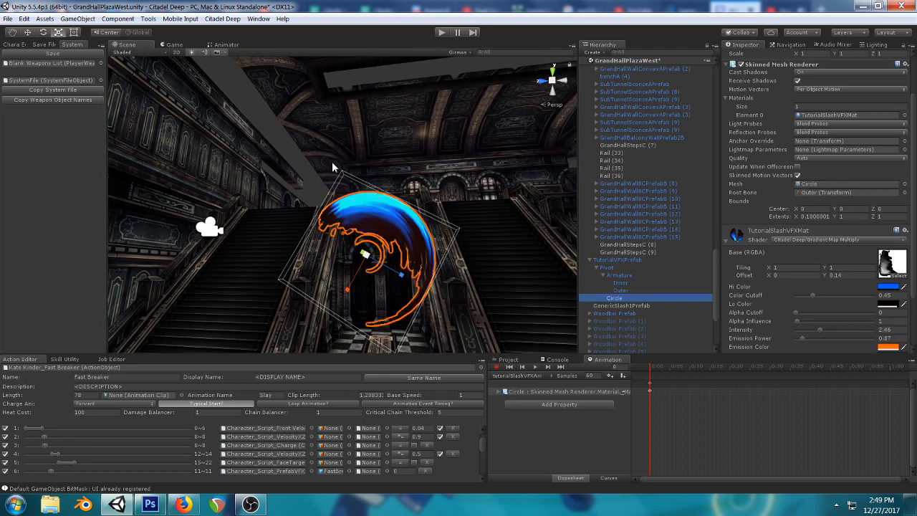
pyautogui.scroll(3, 333, 165)
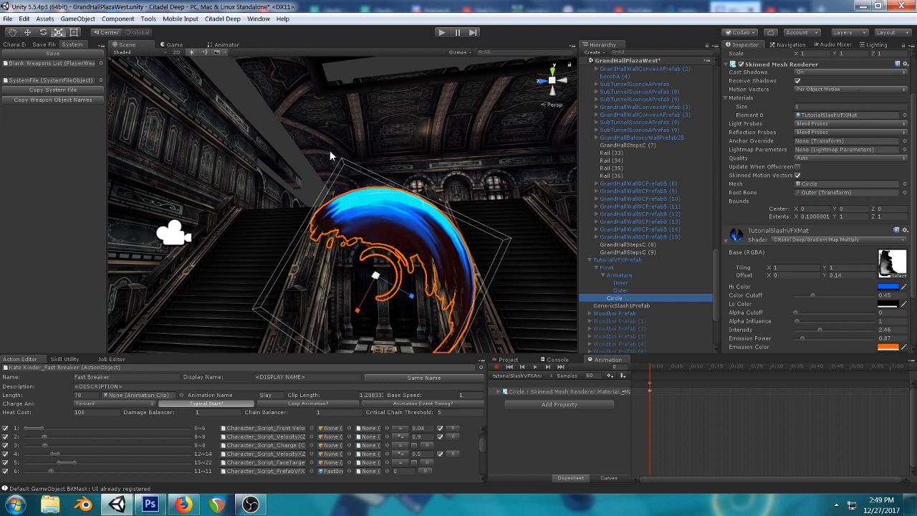
pyautogui.moveTo(330, 150); pyautogui.dragTo(376, 171, button='right')
pyautogui.moveTo(350, 203); pyautogui.dragTo(383, 209, button='right')
pyautogui.moveTo(358, 202); pyautogui.dragTo(394, 217, button='middle')
pyautogui.moveTo(481, 244); pyautogui.dragTo(433, 224, button='right')
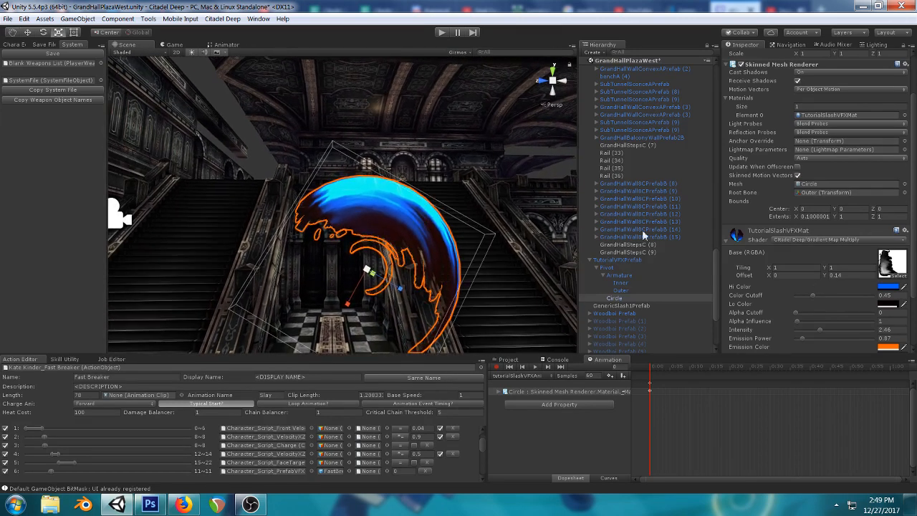
# - Try shifting the Circle material's base texture Offset X to -0.06 and inspect the slash from another angle
pyautogui.moveTo(771, 275); pyautogui.dragTo(765, 276)
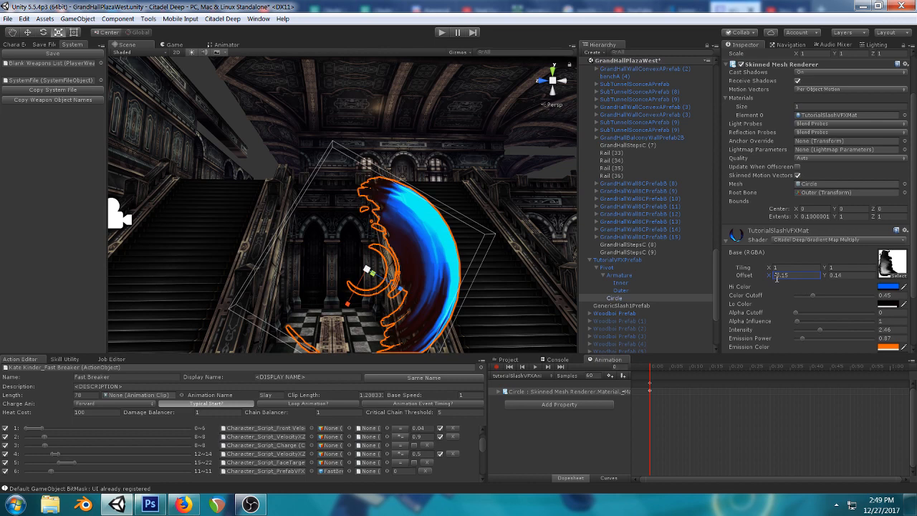
pyautogui.moveTo(772, 279); pyautogui.dragTo(775, 280)
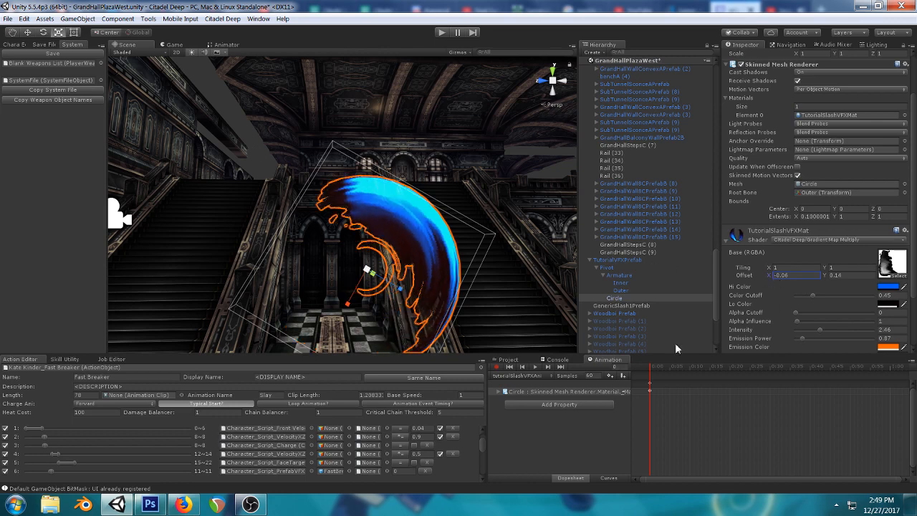
pyautogui.scroll(-4, 330, 188)
pyautogui.scroll(4, 364, 189)
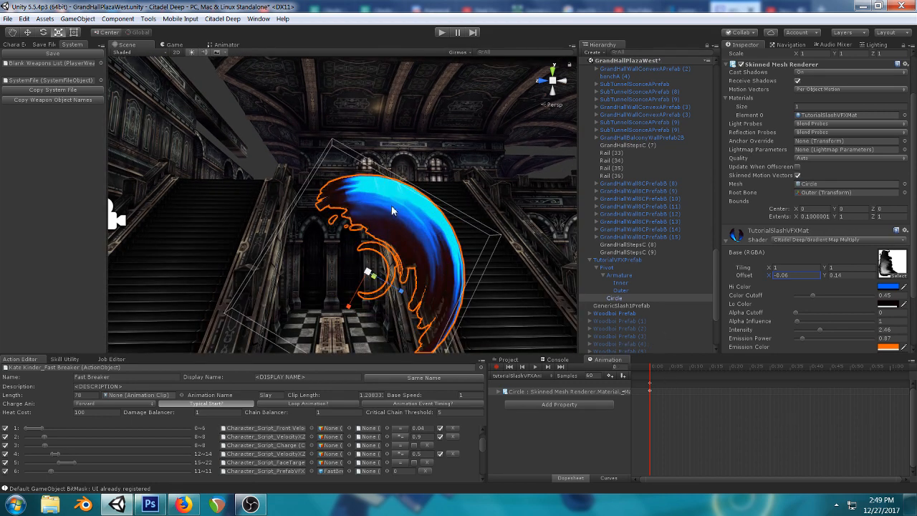
pyautogui.moveTo(391, 205); pyautogui.dragTo(402, 196, button='right')
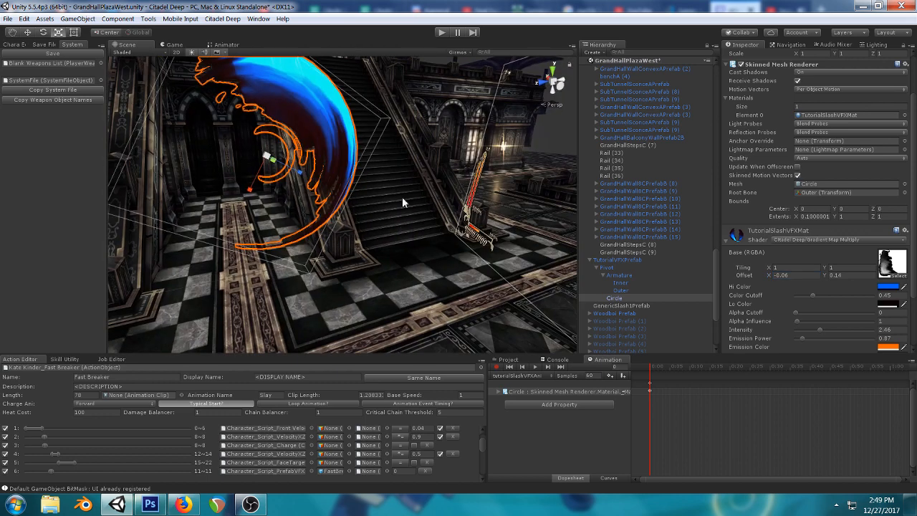
# - Toggle animation recording on and off to compare the keyed slash position with the unrecorded one
pyautogui.click(498, 366)
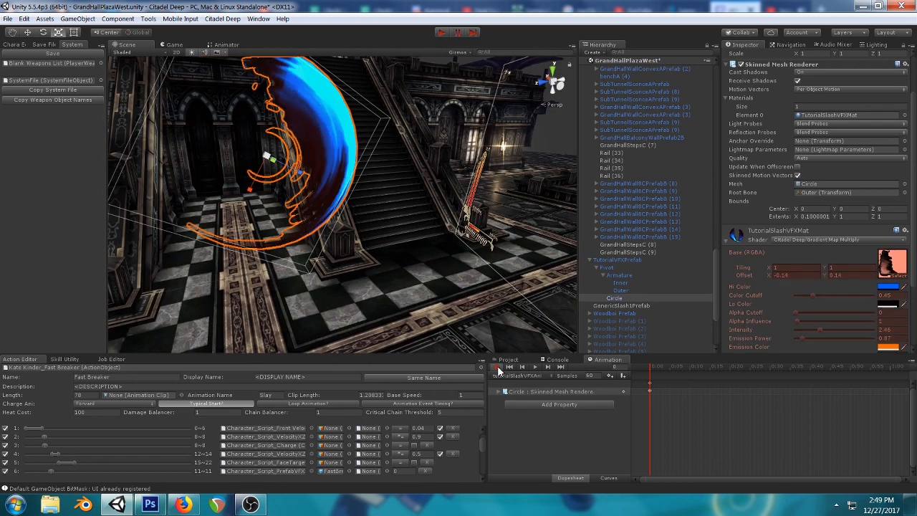
pyautogui.click(497, 366)
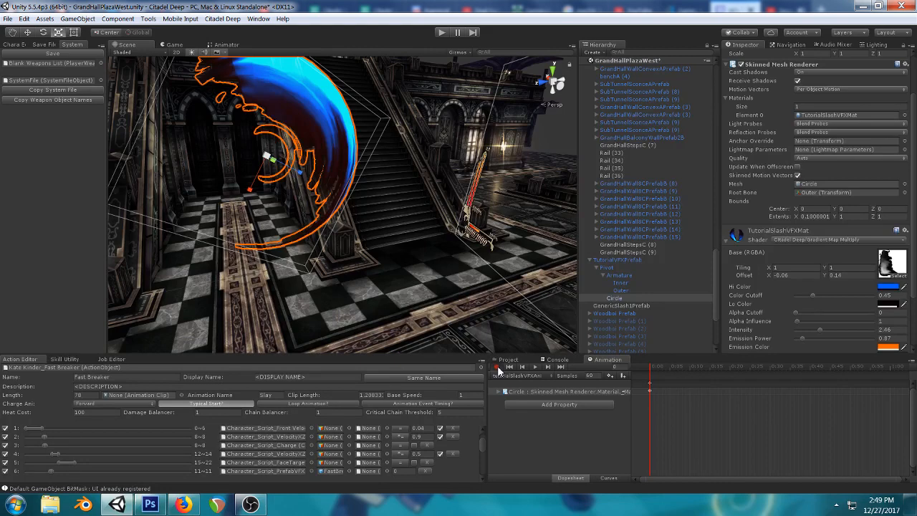
pyautogui.click(497, 366)
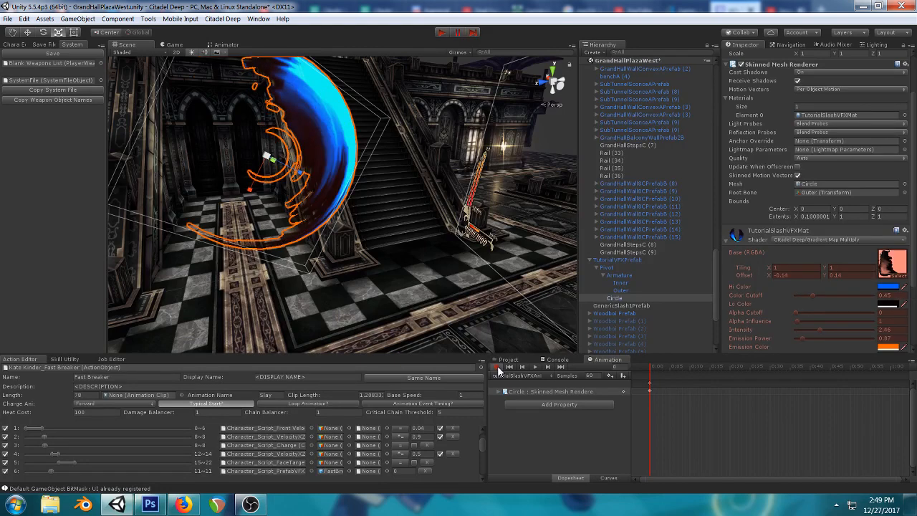
pyautogui.click(498, 368)
# - Start animation recording and key the Circle material's base texture Offset X at -0.18 on frame 0
pyautogui.moveTo(527, 278); pyautogui.dragTo(412, 179, button='right')
pyautogui.moveTo(770, 275); pyautogui.dragTo(764, 274)
pyautogui.click(497, 367)
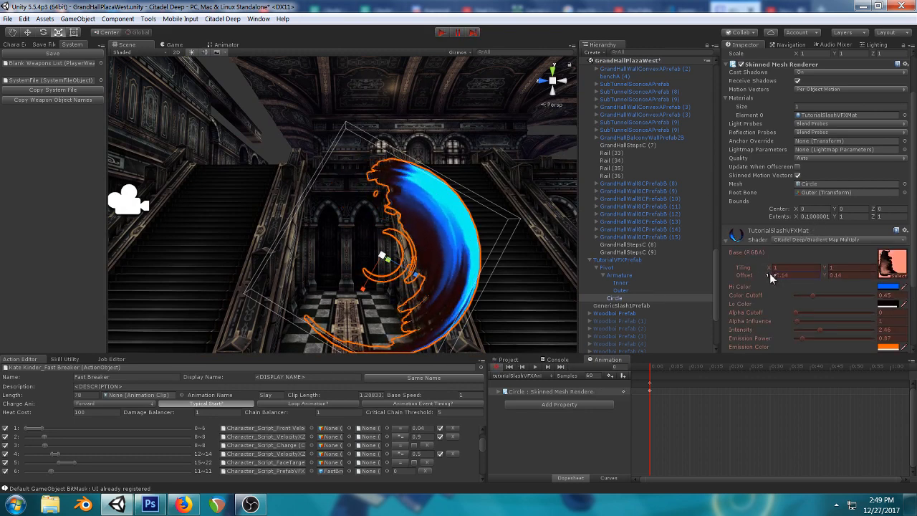
pyautogui.moveTo(769, 278); pyautogui.dragTo(767, 278)
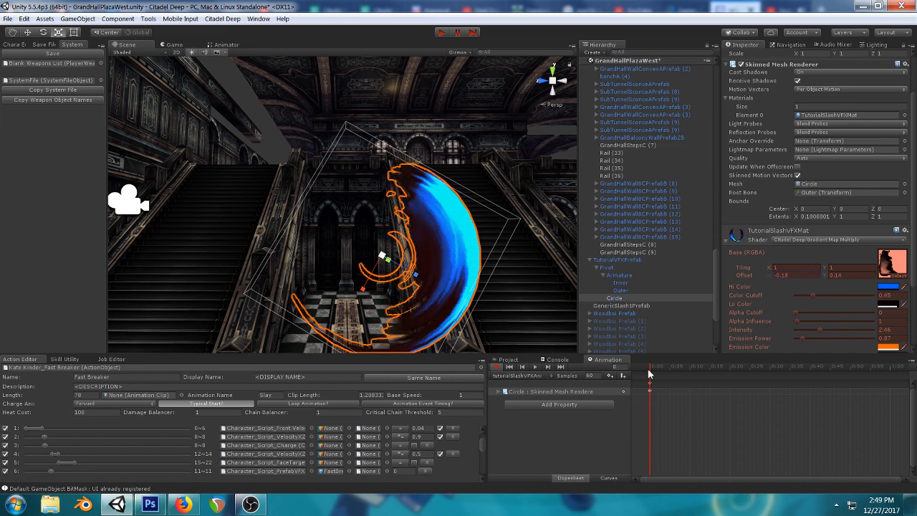
# - Scrub back and forth along the animation timeline to review its frame range
pyautogui.moveTo(651, 372); pyautogui.dragTo(892, 376)
pyautogui.moveTo(892, 376); pyautogui.dragTo(671, 388)
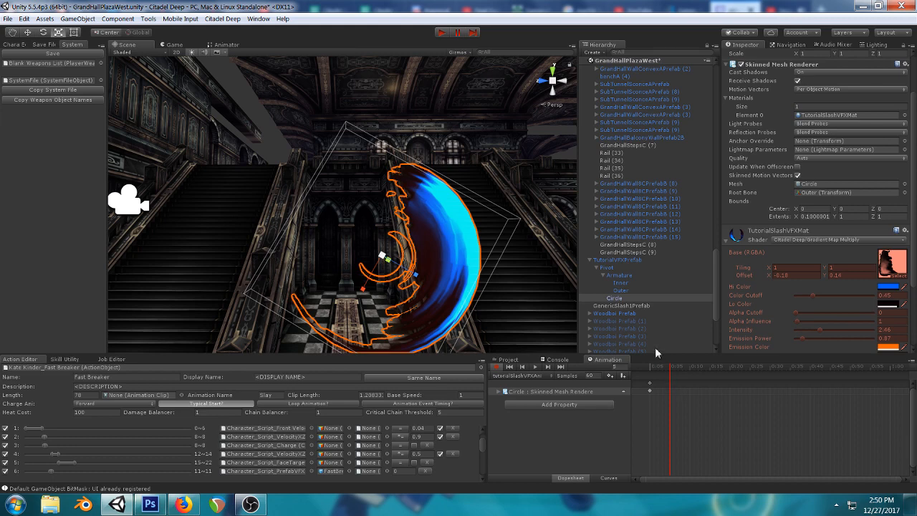
pyautogui.moveTo(651, 369); pyautogui.dragTo(727, 368)
pyautogui.moveTo(651, 371); pyautogui.dragTo(770, 357)
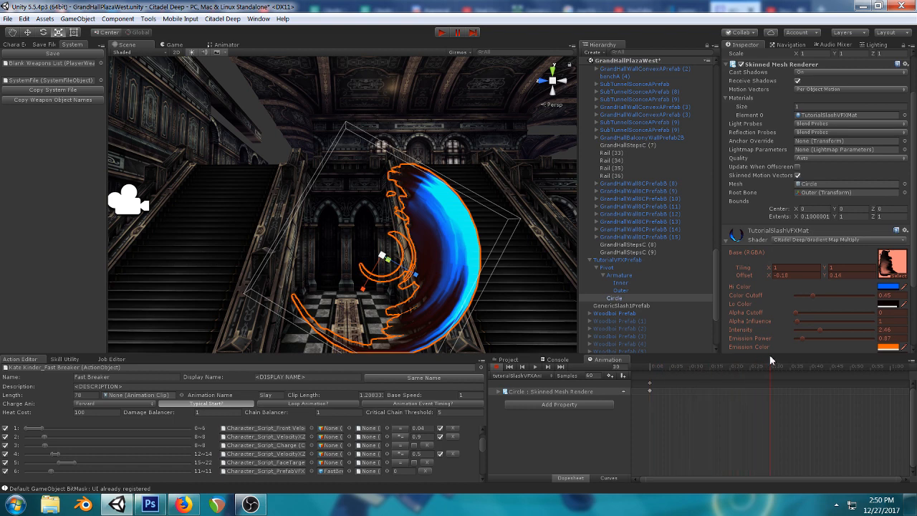
# - Key the base texture Offset X at 0.23 on frame 1 and 0.43 on frame 25
pyautogui.moveTo(769, 354); pyautogui.dragTo(656, 374)
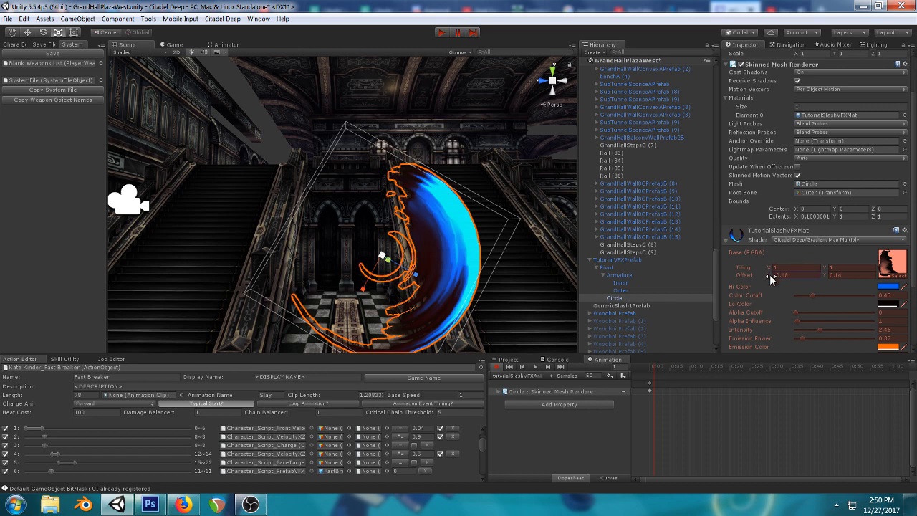
pyautogui.moveTo(772, 276); pyautogui.dragTo(774, 280)
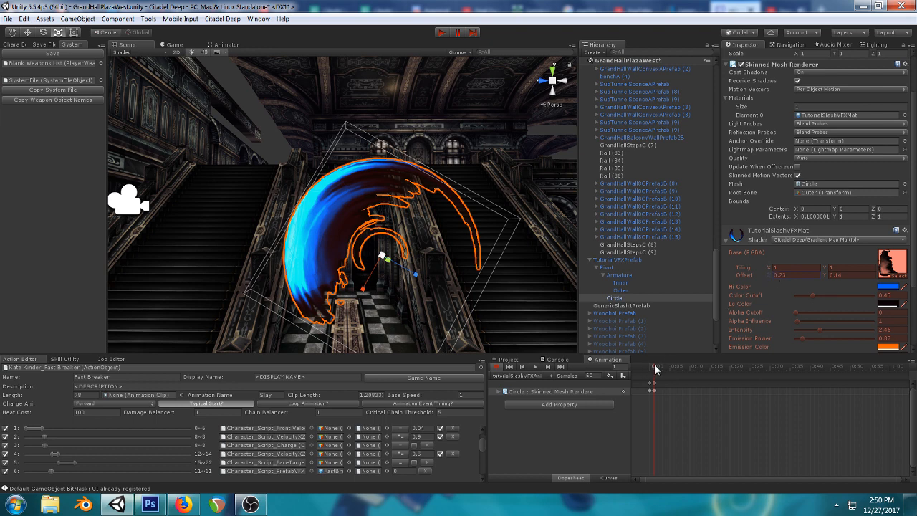
pyautogui.moveTo(654, 368); pyautogui.dragTo(751, 368)
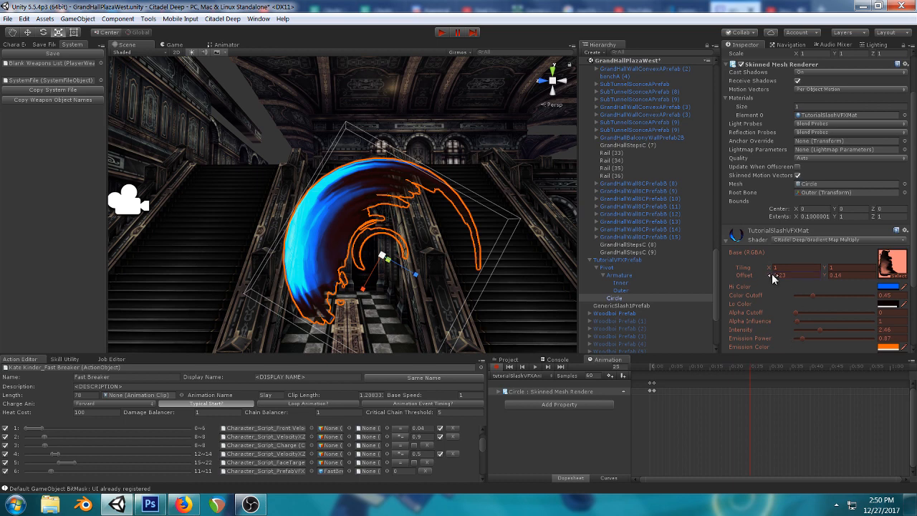
pyautogui.moveTo(773, 279); pyautogui.dragTo(780, 279)
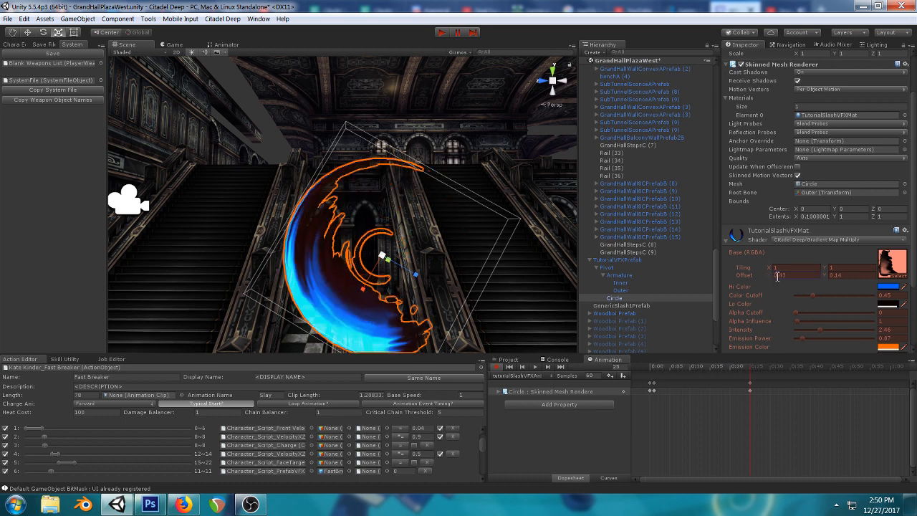
# - Expand the Circle renderer's animated properties and examine the Main Tex_ST.z curve against its dopesheet keyframes
pyautogui.click(608, 478)
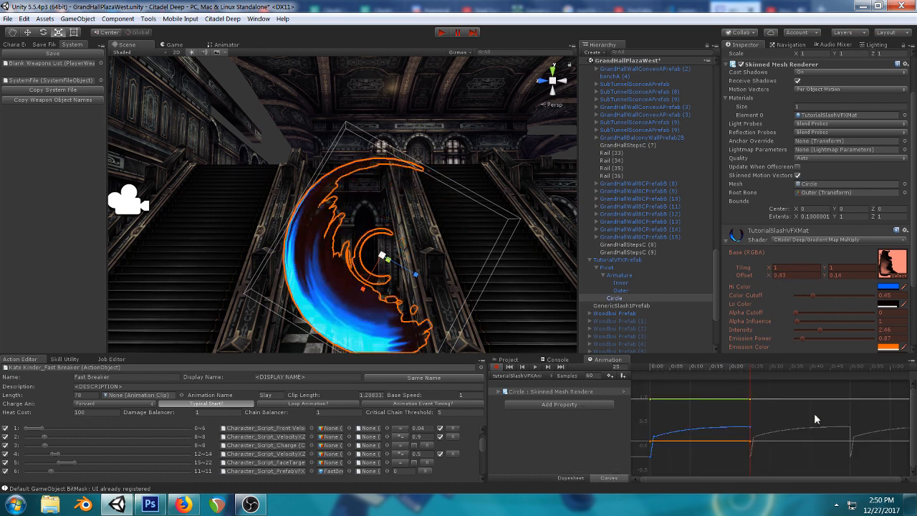
pyautogui.click(501, 392)
pyautogui.click(541, 415)
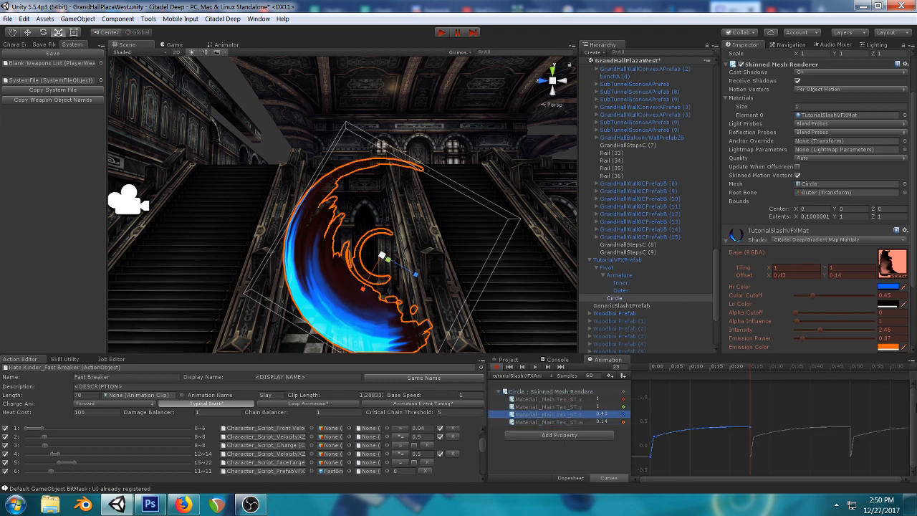
pyautogui.click(569, 477)
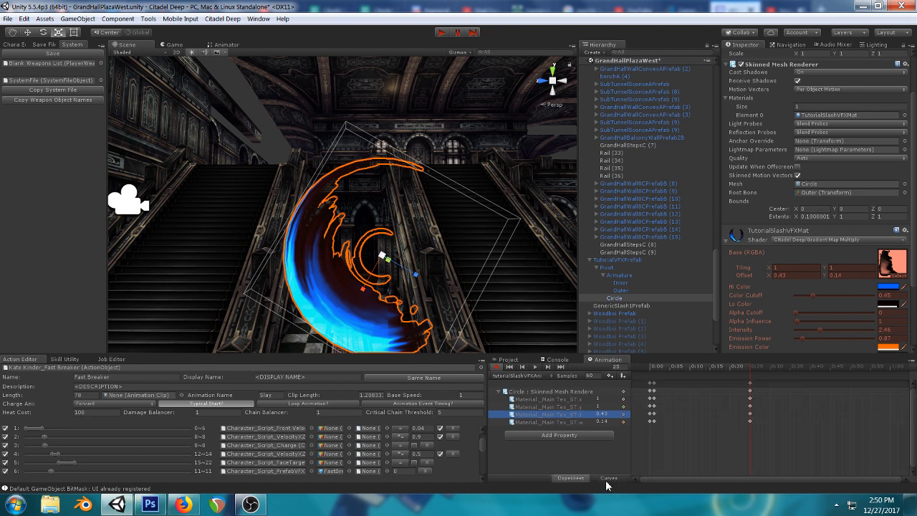
pyautogui.click(607, 479)
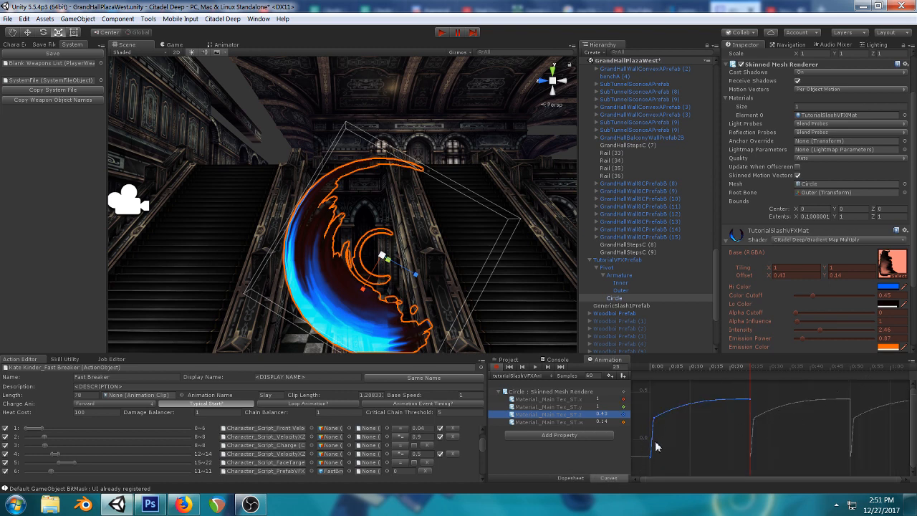
# - Play the slash animation from frame 0 and scrub between frames 0 and 1 to check the offset jump
pyautogui.click(651, 367)
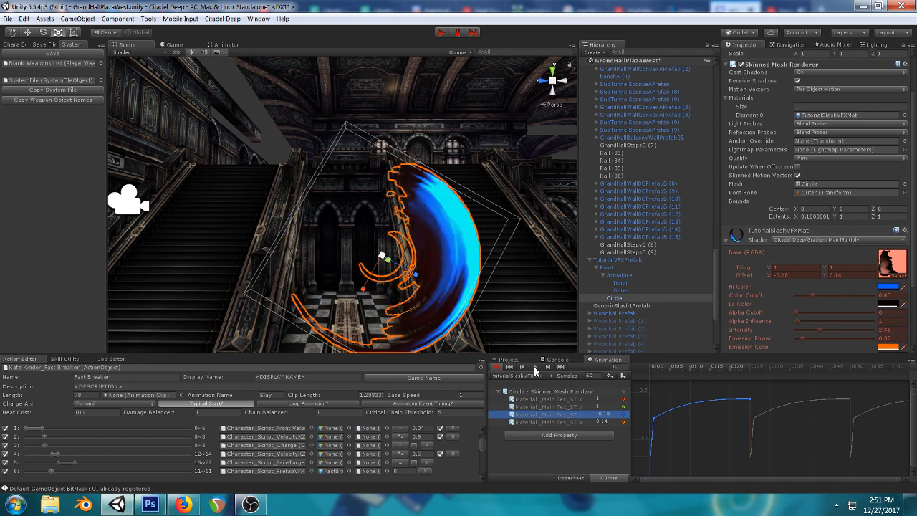
pyautogui.click(535, 366)
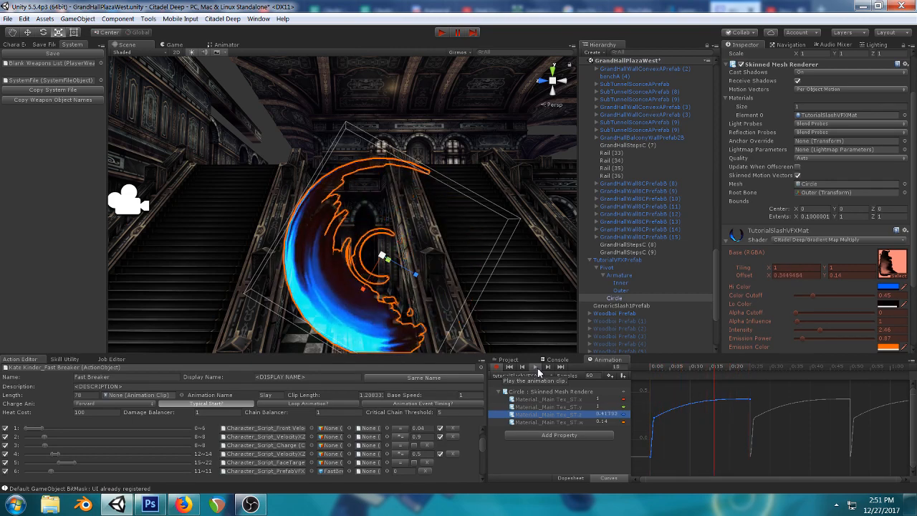
pyautogui.click(652, 371)
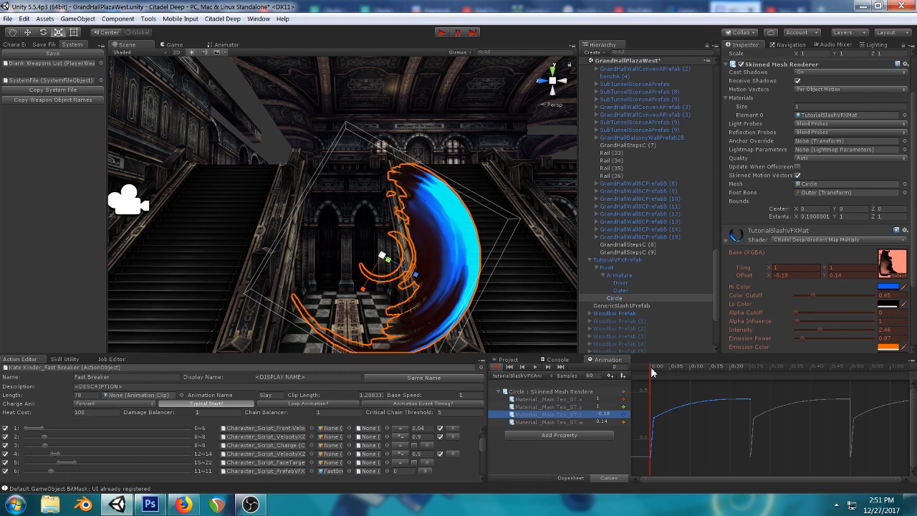
pyautogui.moveTo(652, 371); pyautogui.dragTo(656, 370)
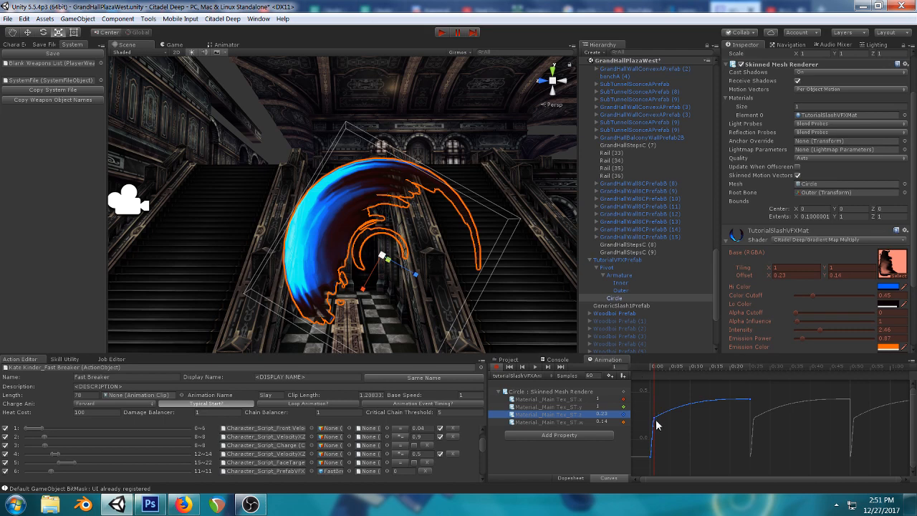
pyautogui.click(651, 372)
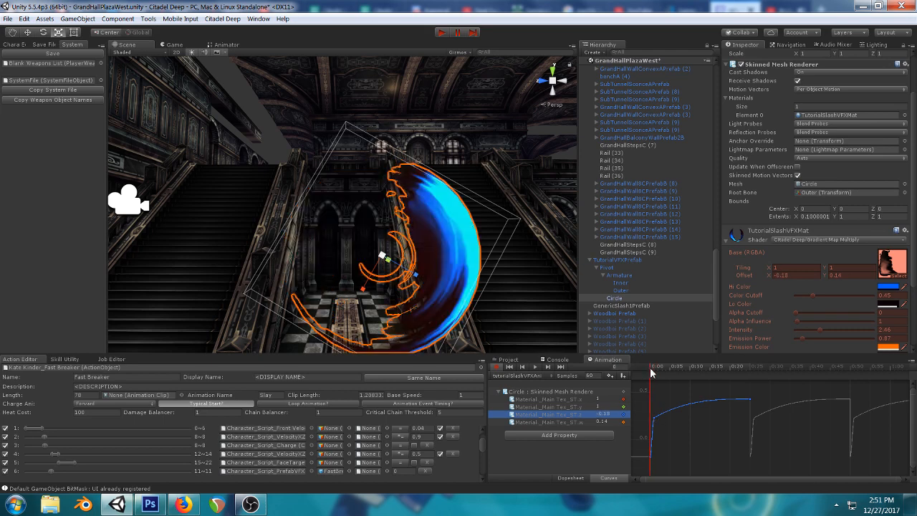
# - Delete the Main Tex_ST.z curve's keyframes at frames 1 and 25
pyautogui.click(655, 418)
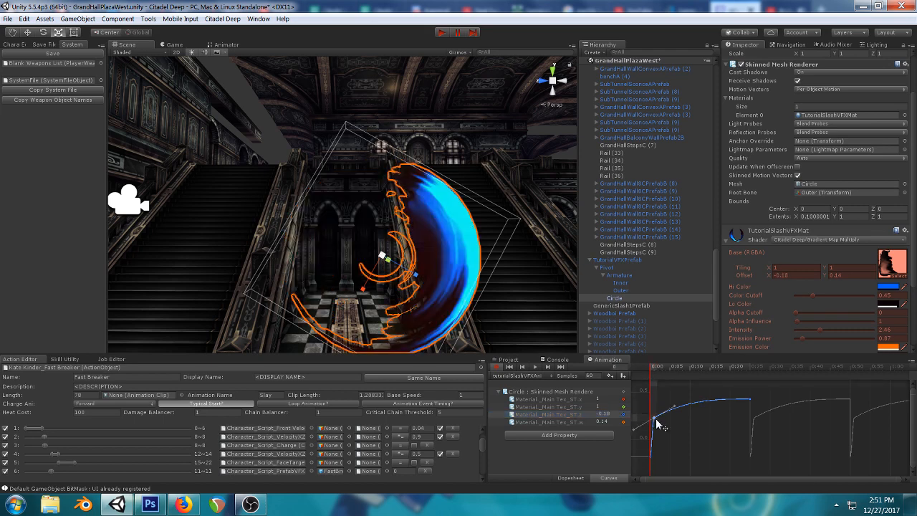
pyautogui.rightClick(654, 419)
pyautogui.click(635, 391)
pyautogui.click(655, 418)
pyautogui.press('Delete')
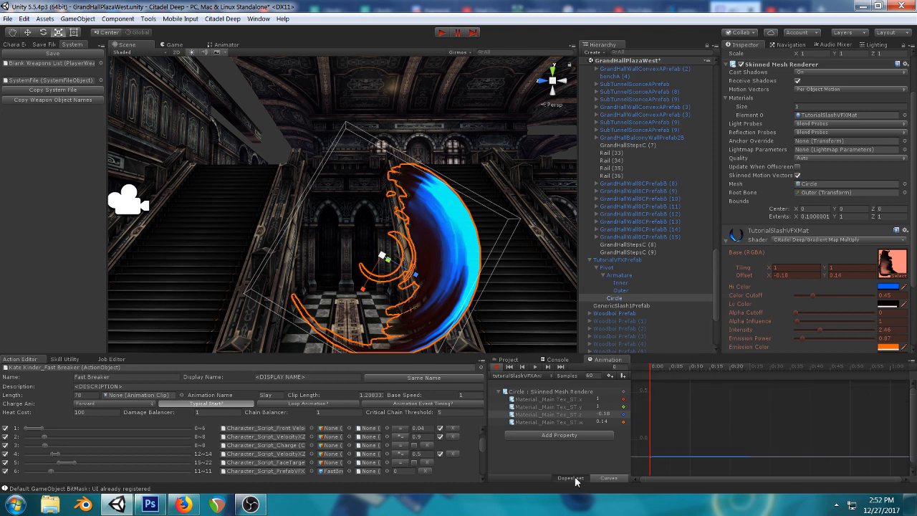
# - Return to the dopesheet and remove the Circle renderer's animated Main Tex_ST properties from the clip
pyautogui.click(571, 478)
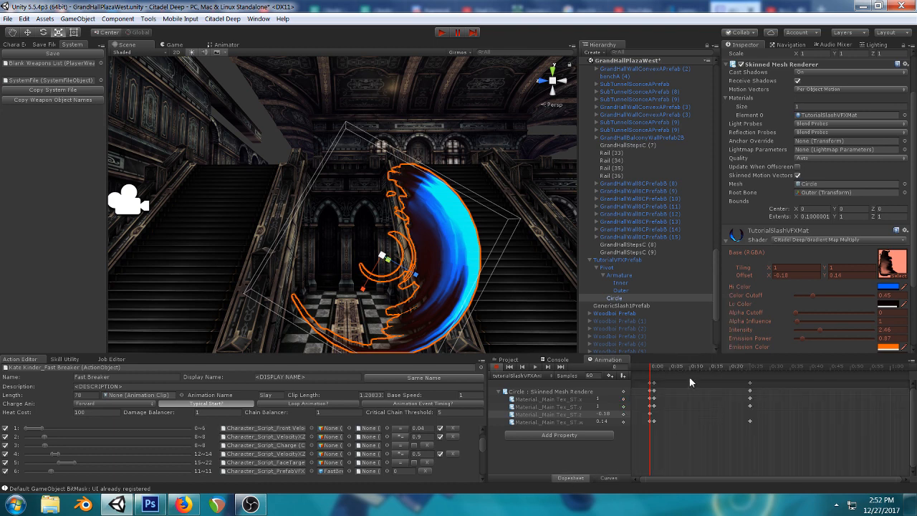
pyautogui.click(652, 384)
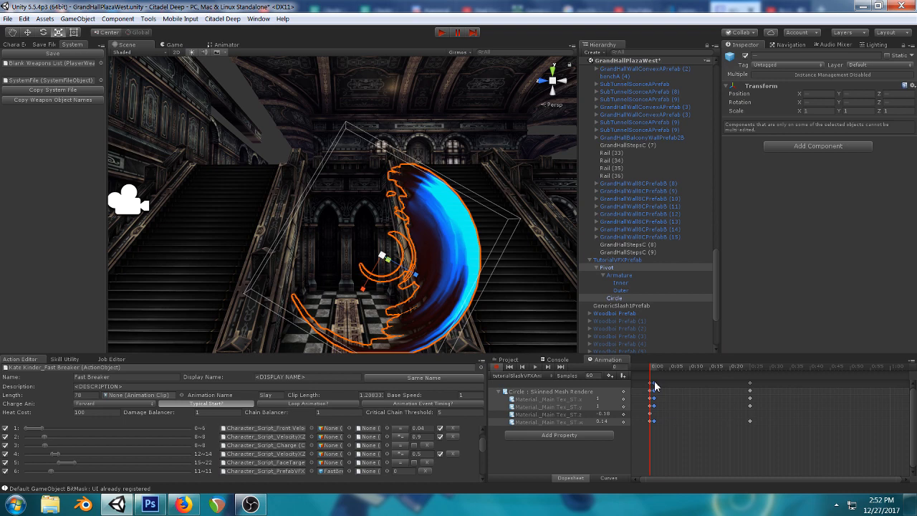
pyautogui.rightClick(574, 396)
pyautogui.click(606, 403)
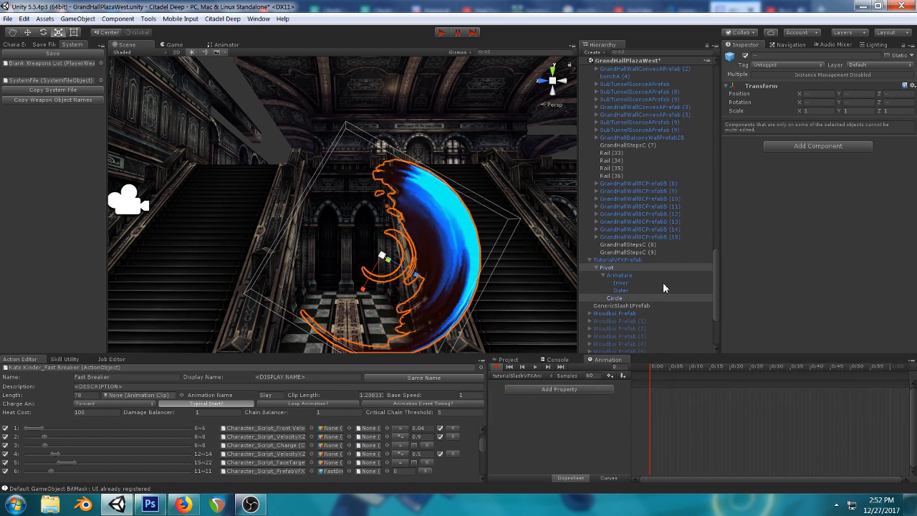
# - Key the Circle material's base texture Offset X at 0.29 on frame 0
pyautogui.click(618, 298)
pyautogui.scroll(-1, 780, 256)
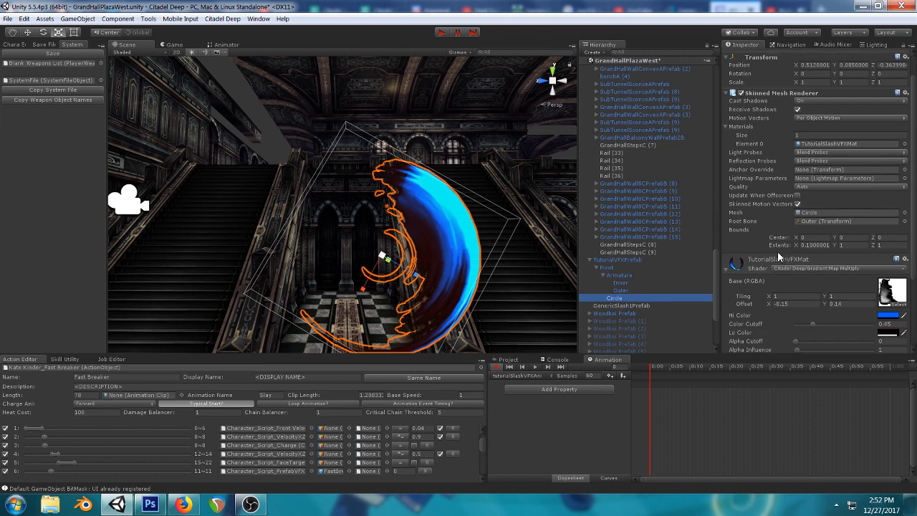
pyautogui.click(771, 305)
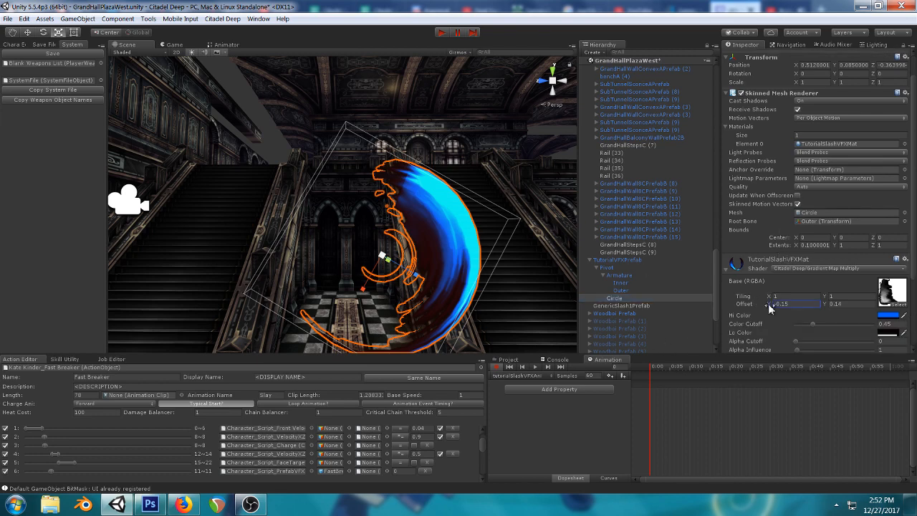
pyautogui.moveTo(769, 306); pyautogui.dragTo(777, 309)
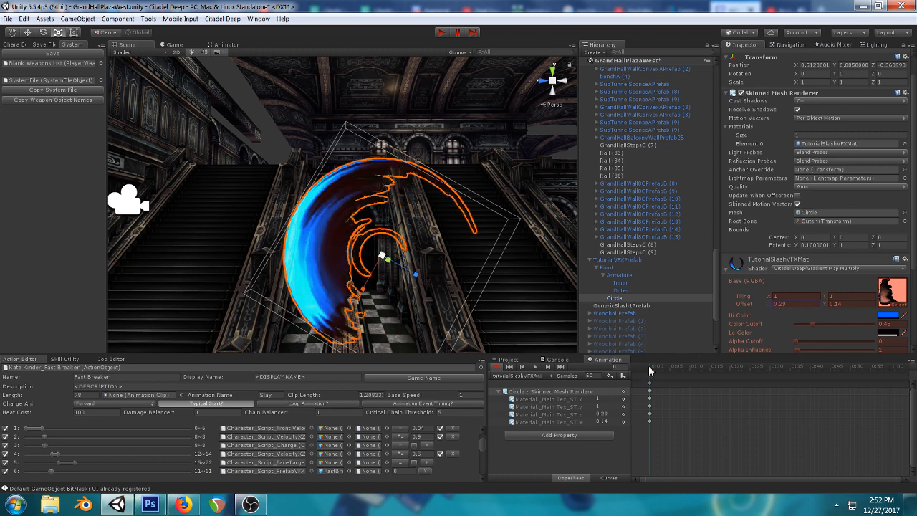
# - Key the base texture Offset X at 0.55 on frame 20
pyautogui.click(651, 369)
pyautogui.moveTo(650, 370); pyautogui.dragTo(730, 367)
pyautogui.moveTo(772, 306); pyautogui.dragTo(778, 309)
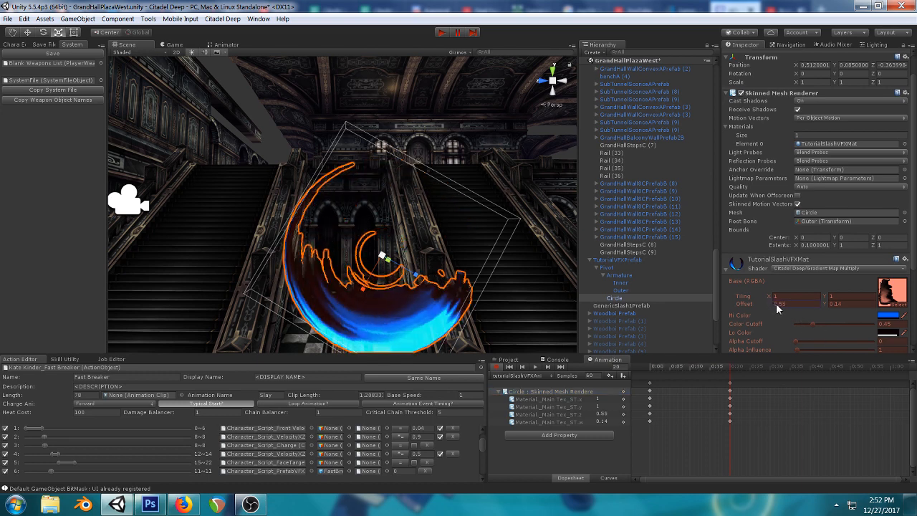
# - Select the keyframes at frame 0 and examine their key and tangent options
pyautogui.click(650, 384)
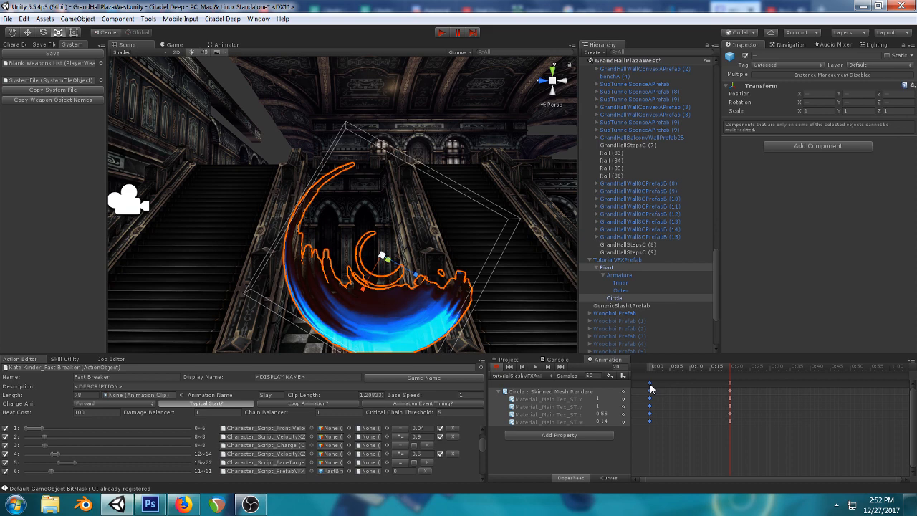
pyautogui.rightClick(650, 387)
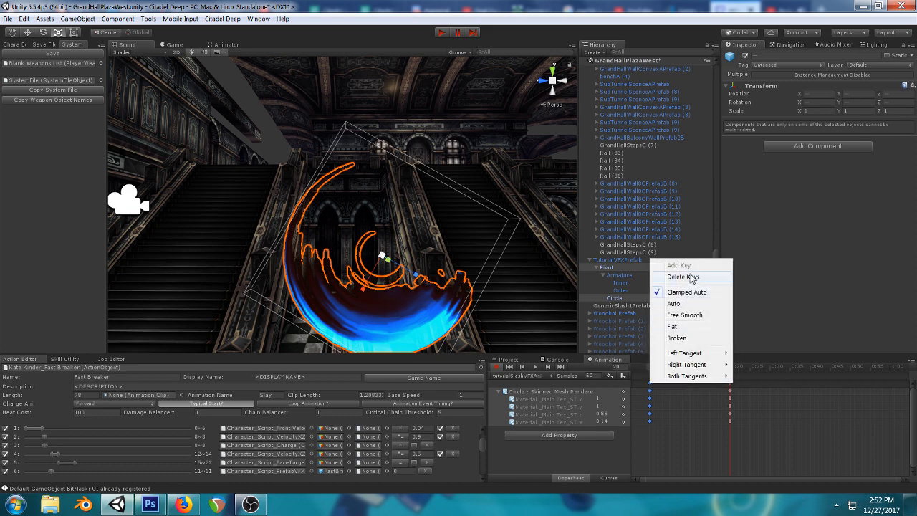
pyautogui.click(676, 405)
pyautogui.click(650, 385)
pyautogui.rightClick(650, 384)
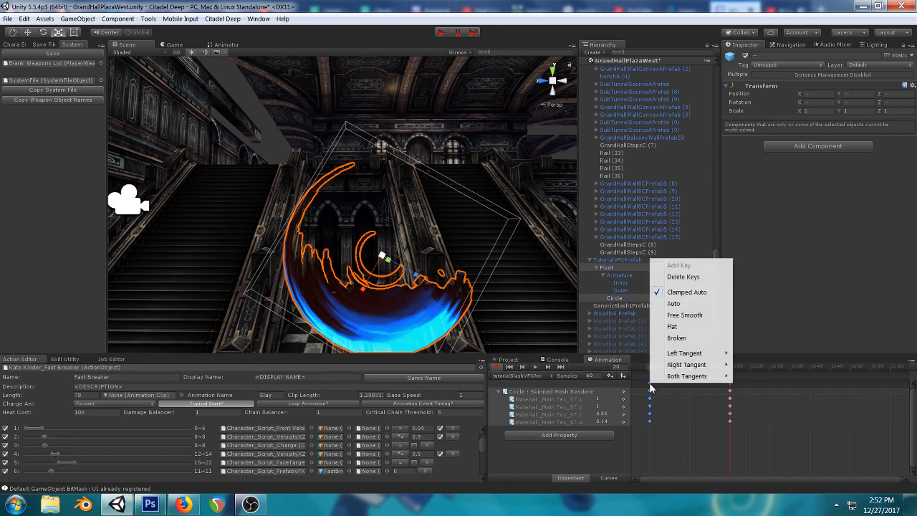
pyautogui.click(650, 384)
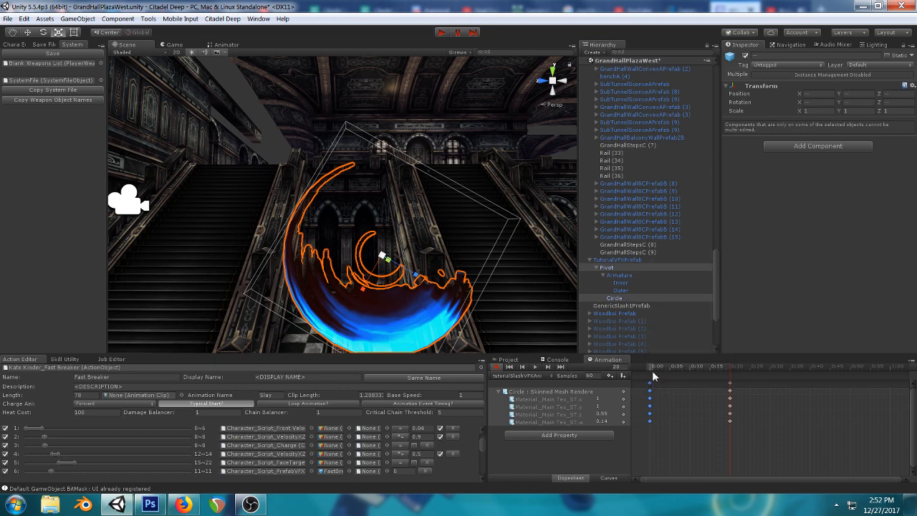
# - Scrub the slash animation between frames 0 and 20 and play it back to check the sweep
pyautogui.click(651, 369)
pyautogui.moveTo(652, 370); pyautogui.dragTo(656, 369)
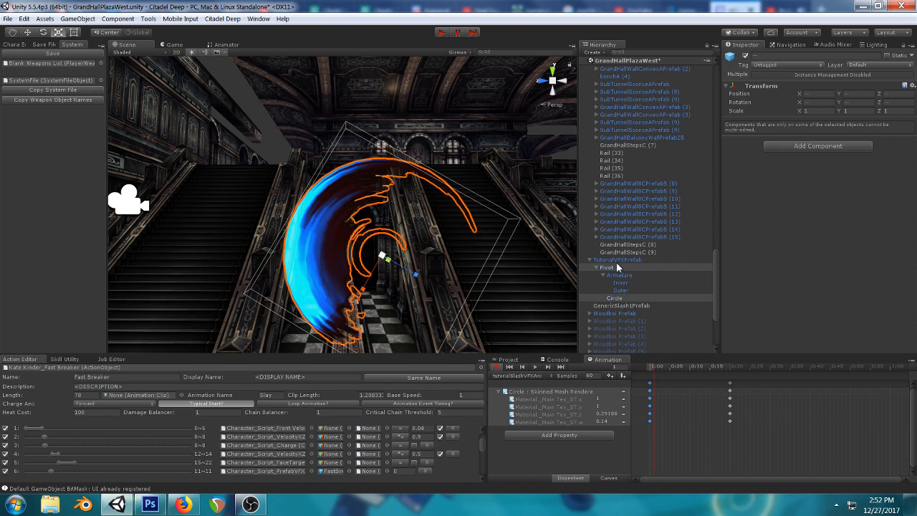
pyautogui.click(730, 369)
pyautogui.moveTo(731, 371); pyautogui.dragTo(650, 371)
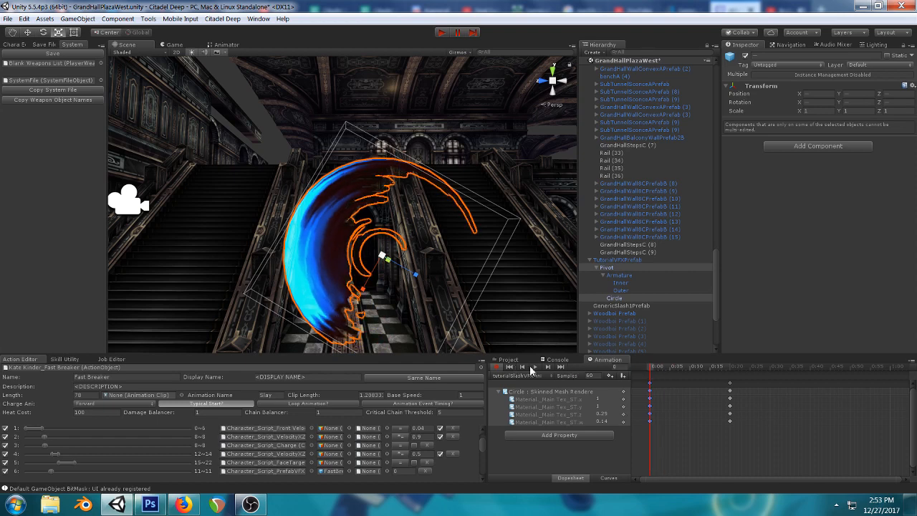
pyautogui.click(533, 366)
pyautogui.click(533, 367)
# - Select the Circle mesh and set its base texture Offset X to 0.24 on frame 0
pyautogui.click(616, 298)
pyautogui.scroll(-2, 771, 196)
pyautogui.moveTo(773, 275); pyautogui.dragTo(769, 280)
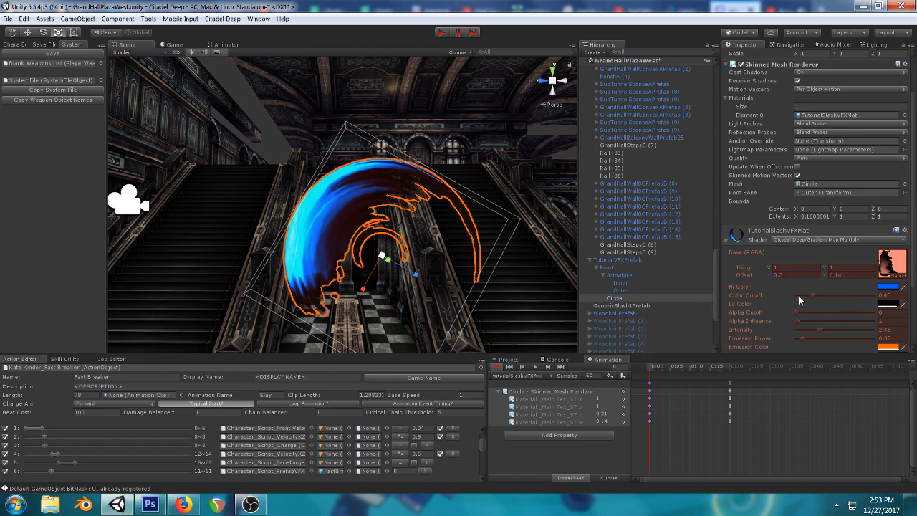
pyautogui.moveTo(773, 279); pyautogui.dragTo(774, 280)
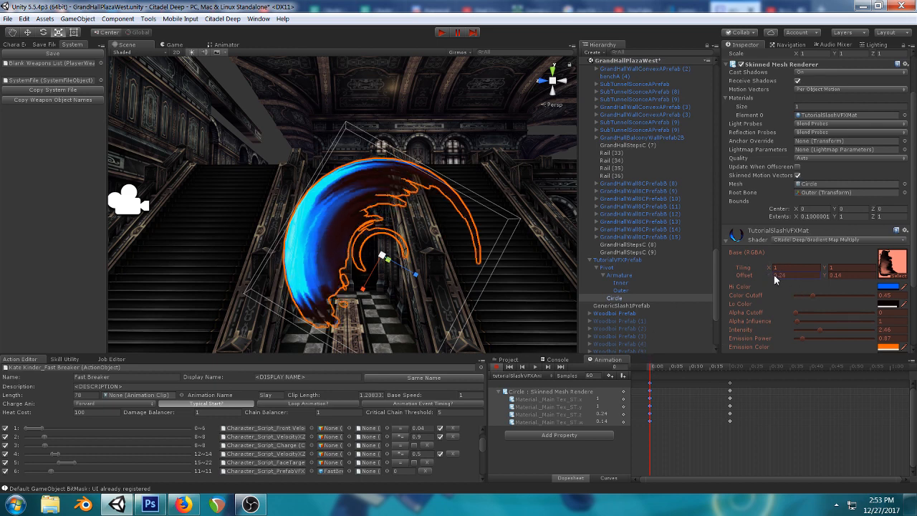
# - Try a base texture Tiling X of 1.1 on frame 0, and undo the change
pyautogui.scroll(-2, 810, 200)
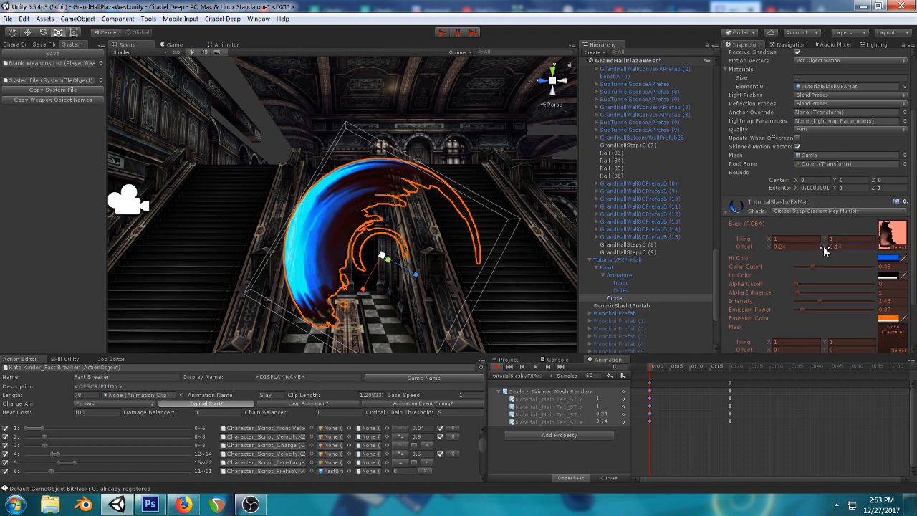
pyautogui.moveTo(768, 240); pyautogui.dragTo(768, 241)
pyautogui.hotkey('ctrl', 'z')
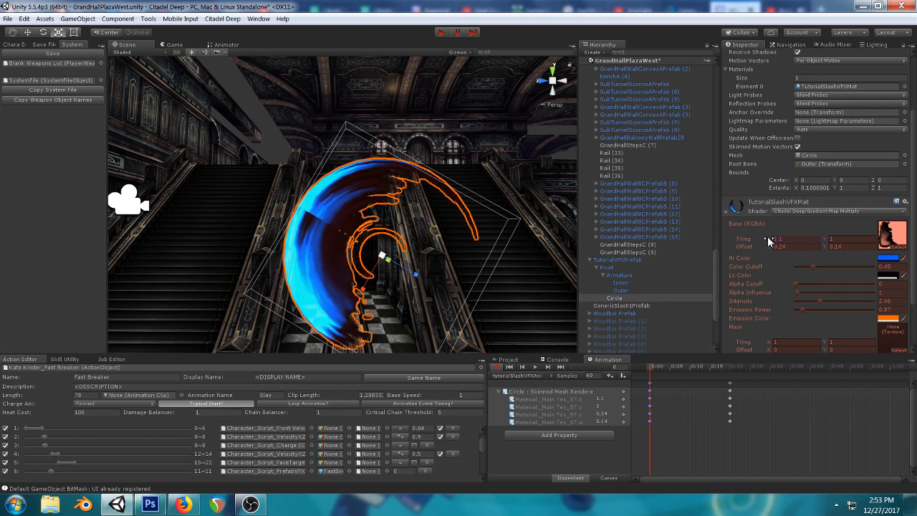
pyautogui.hotkey('ctrl', 'z')
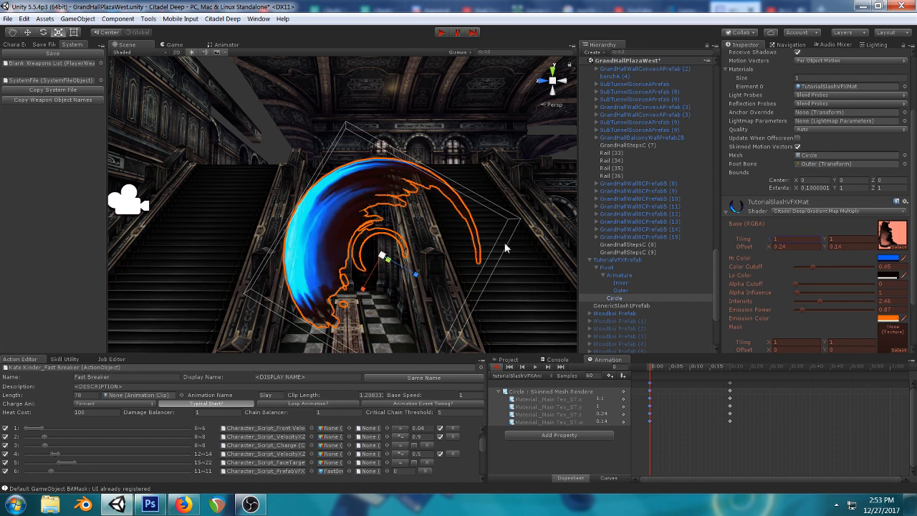
# - Open the airhazardtex base texture in Photoshop and stretch Layer 18 copy 2 horizontally to 163.66% width
pyautogui.click(895, 245)
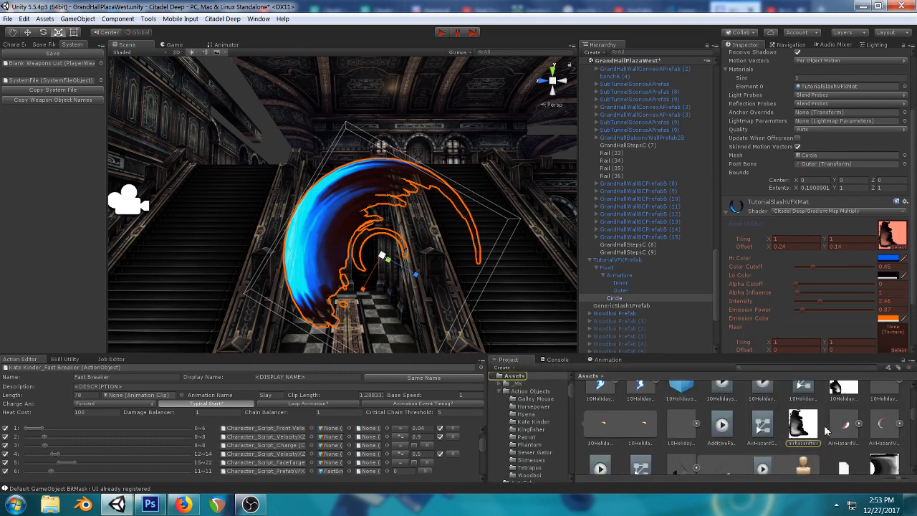
pyautogui.doubleClick(802, 424)
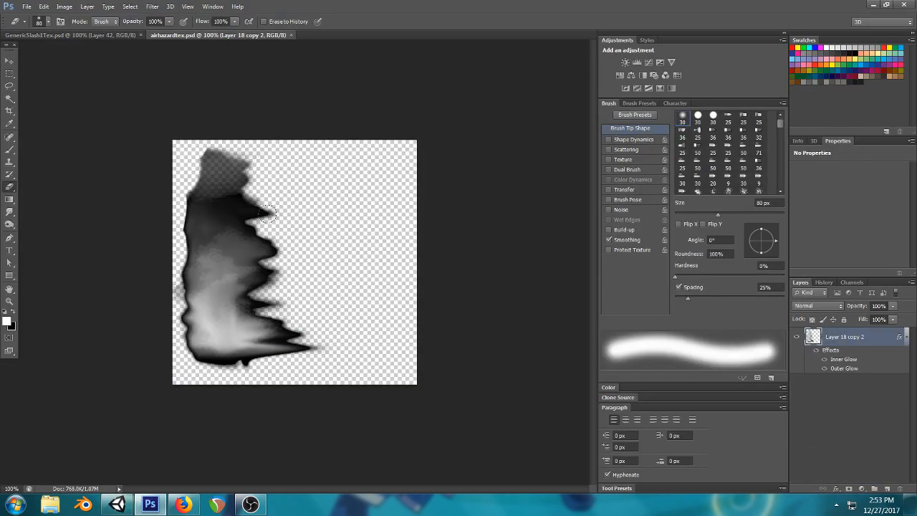
pyautogui.hotkey('ctrl', 't')
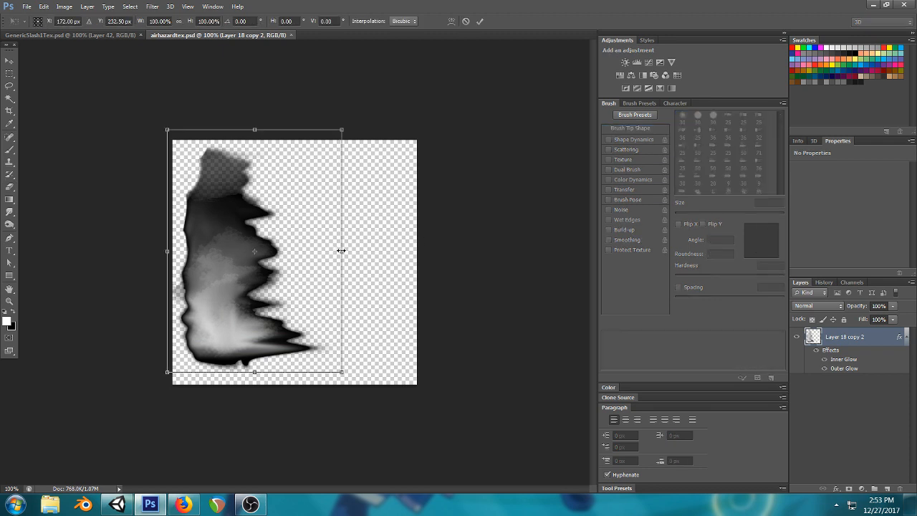
pyautogui.moveTo(341, 251); pyautogui.dragTo(452, 251)
pyautogui.click(11, 66)
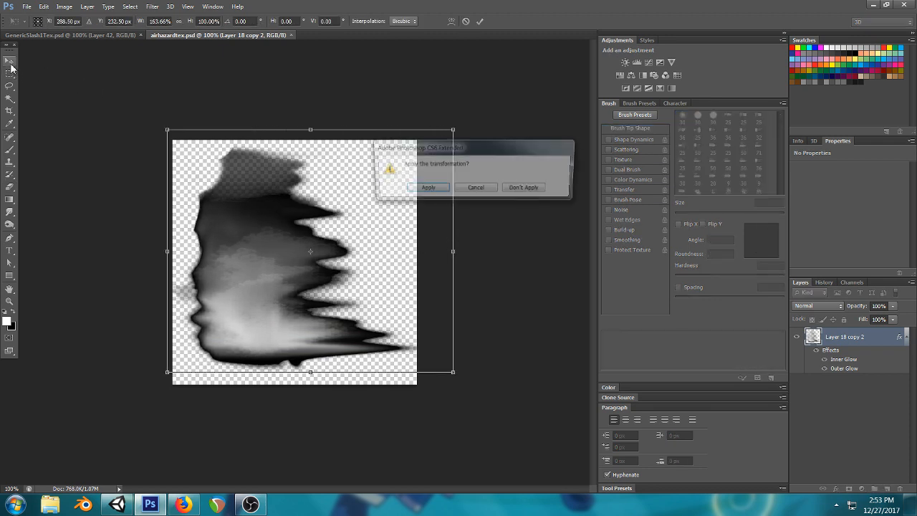
pyautogui.click(427, 188)
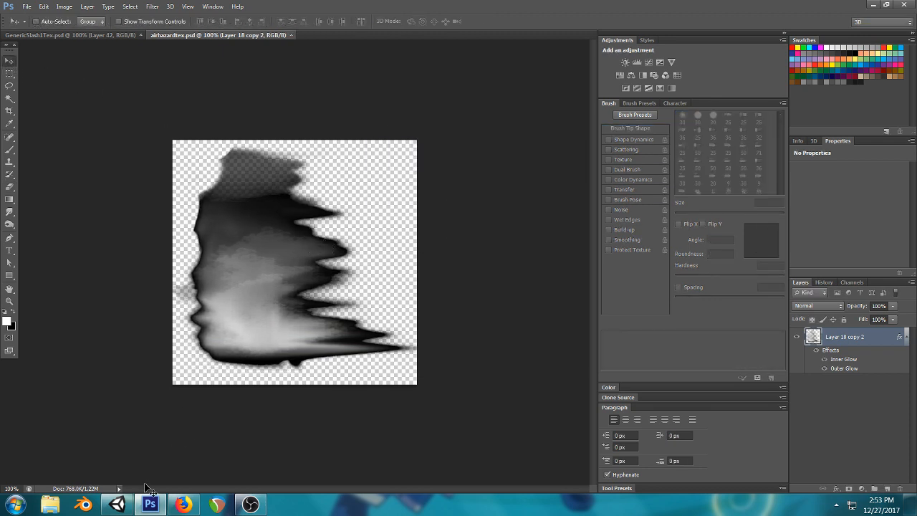
# - Check the widened texture on the slash in Unity, and restore its original width in Photoshop
pyautogui.click(117, 505)
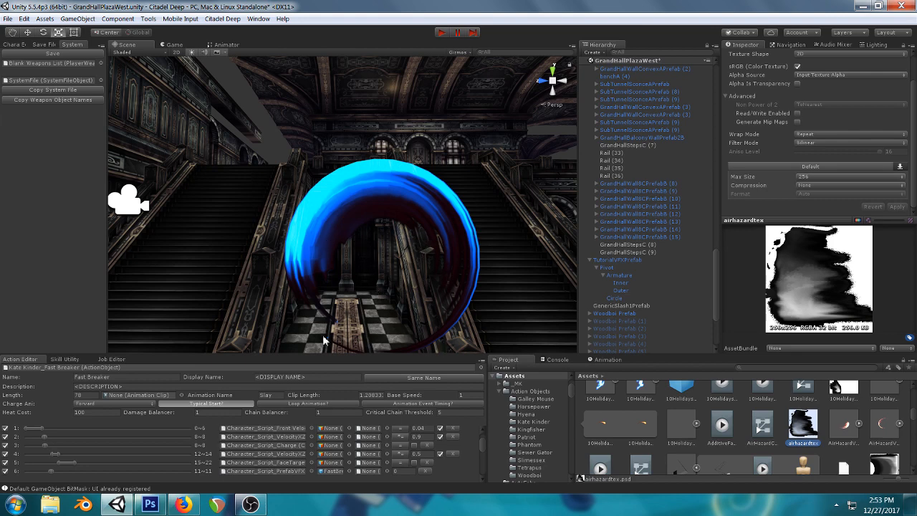
pyautogui.click(149, 504)
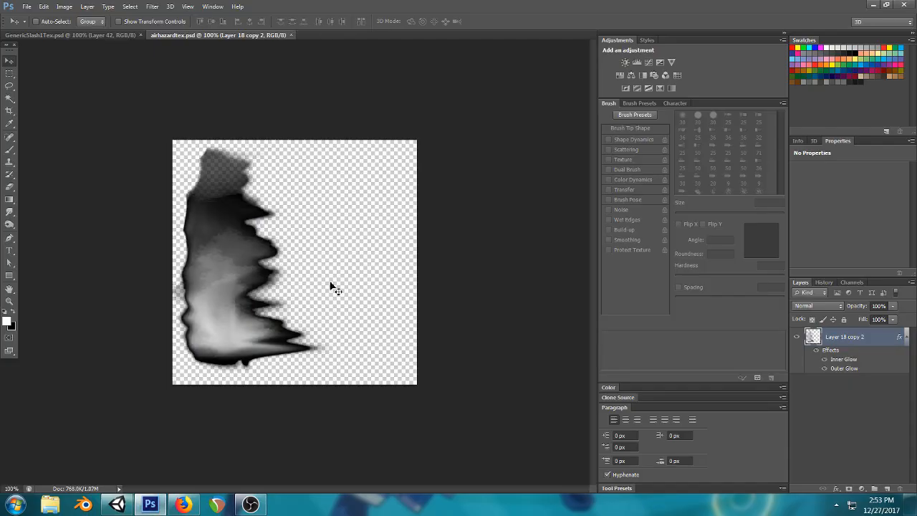
pyautogui.click(117, 504)
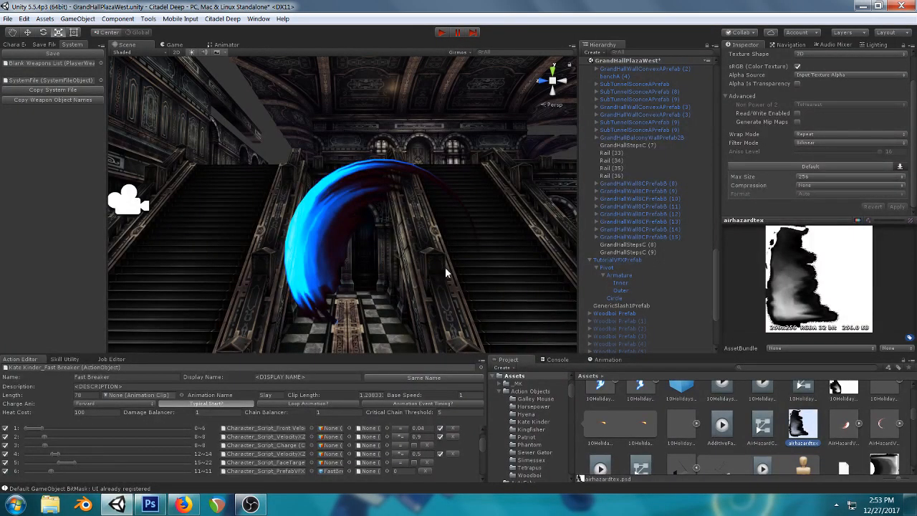
# - Scrub and play the slash animation between frames 0 and 20, and inspect the effect from a side angle
pyautogui.click(602, 360)
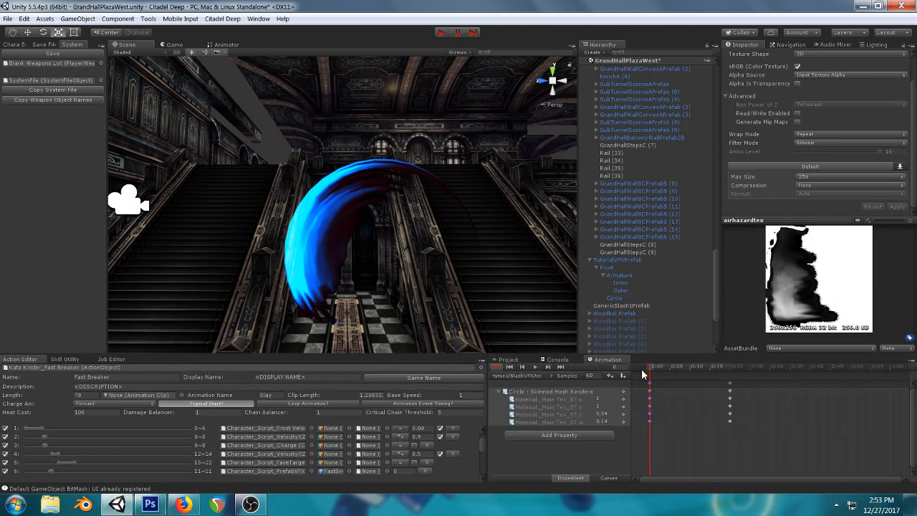
pyautogui.moveTo(651, 371); pyautogui.dragTo(730, 371)
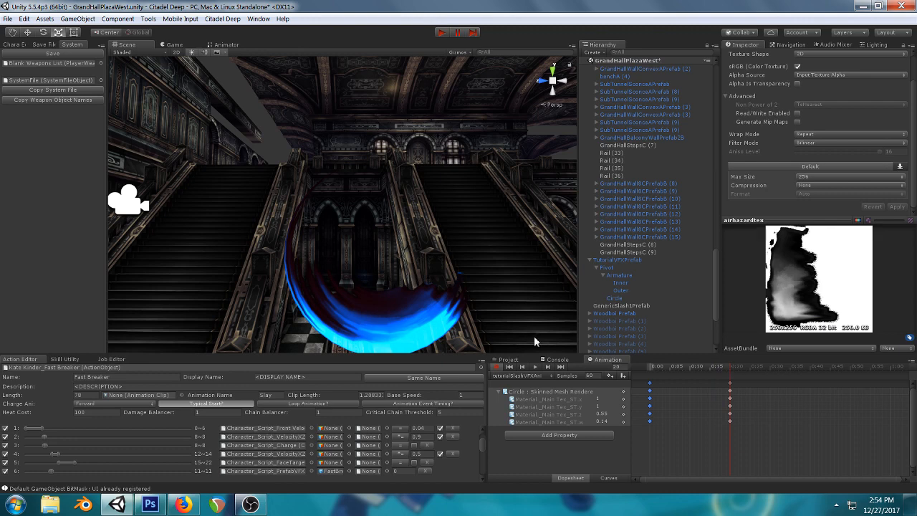
pyautogui.click(538, 366)
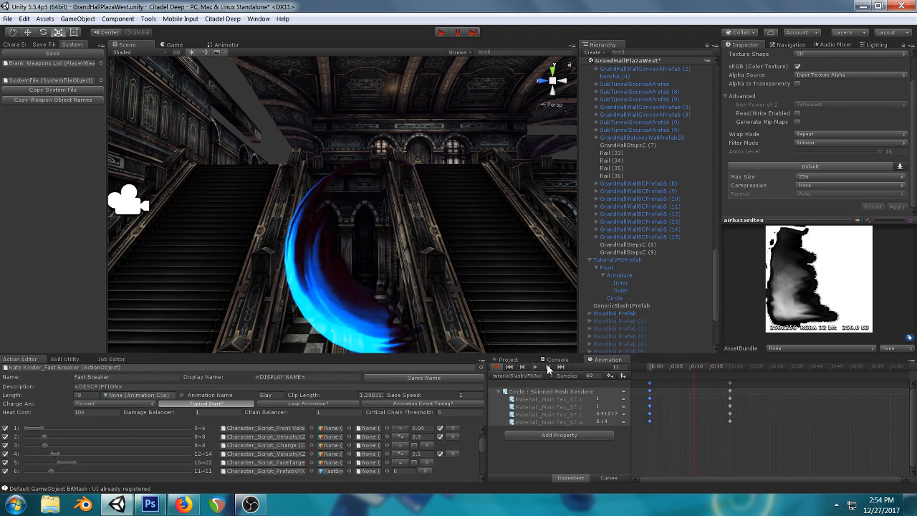
pyautogui.moveTo(652, 371)
pyautogui.mouseDown()
pyautogui.moveTo(730, 375)
pyautogui.moveTo(650, 376)
pyautogui.mouseUp()
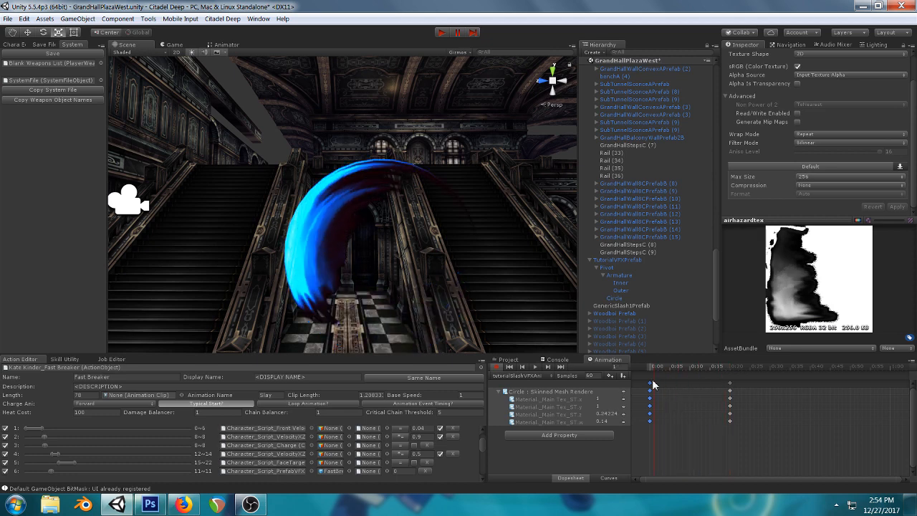
pyautogui.moveTo(313, 194); pyautogui.dragTo(407, 221, button='right')
pyautogui.moveTo(407, 221); pyautogui.dragTo(433, 220, button='middle')
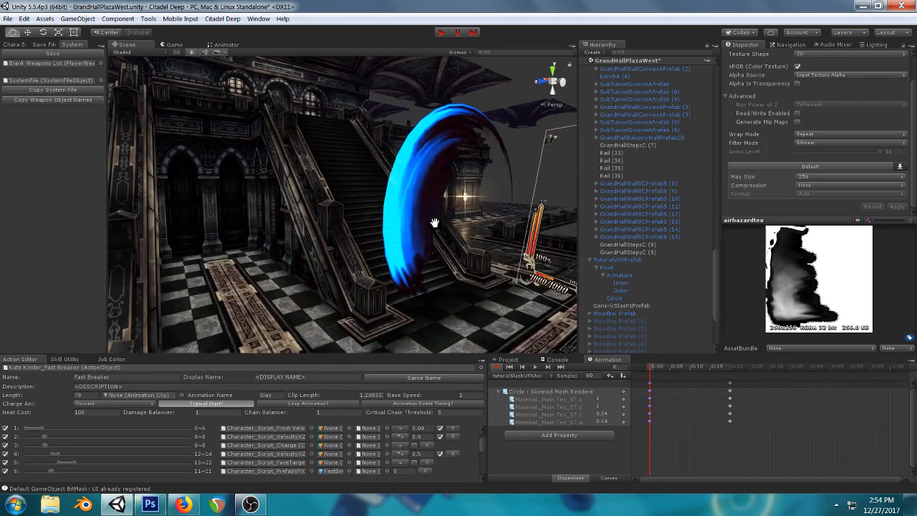
pyautogui.scroll(-2, 433, 220)
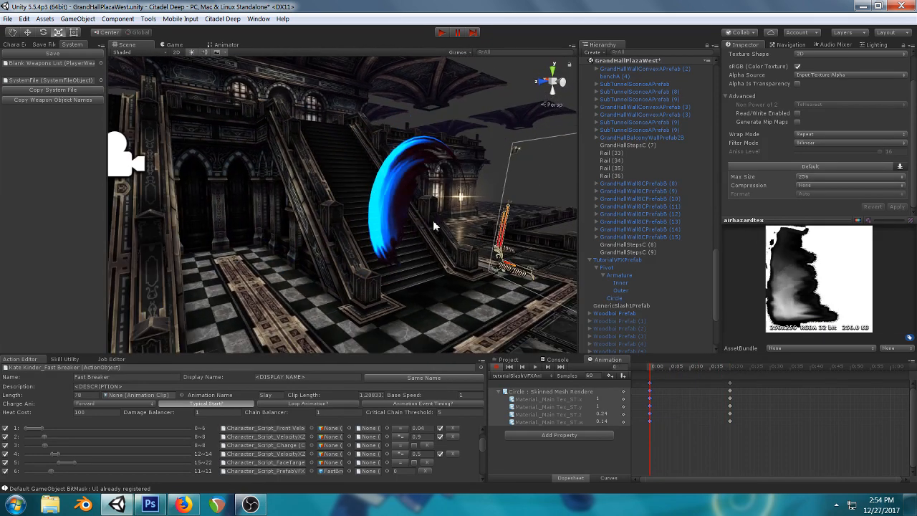
# - Show the animation curves and examine the Main Tex_ST.y and Main Tex_ST.z curves individually
pyautogui.click(608, 477)
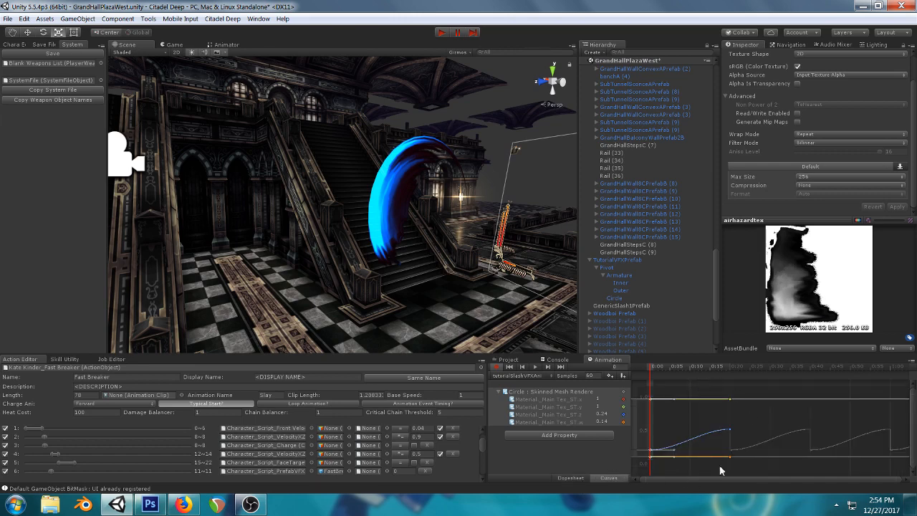
pyautogui.click(548, 406)
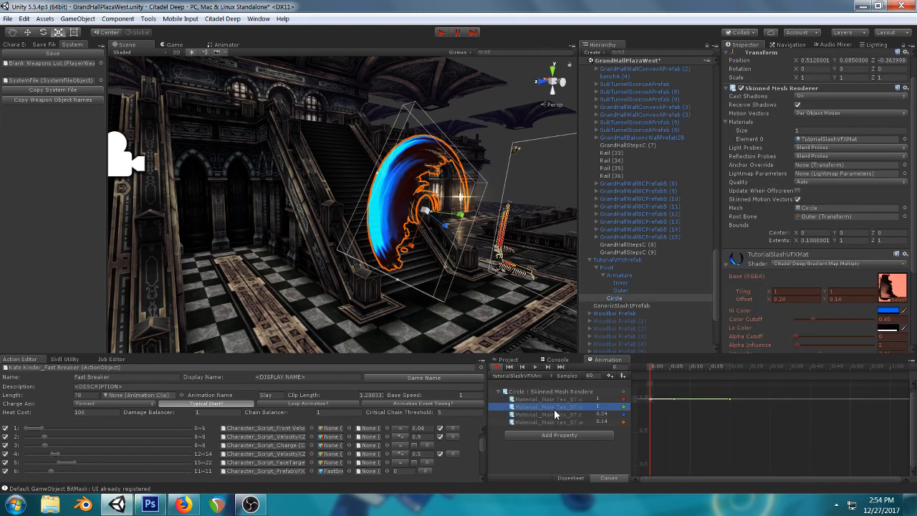
pyautogui.click(555, 414)
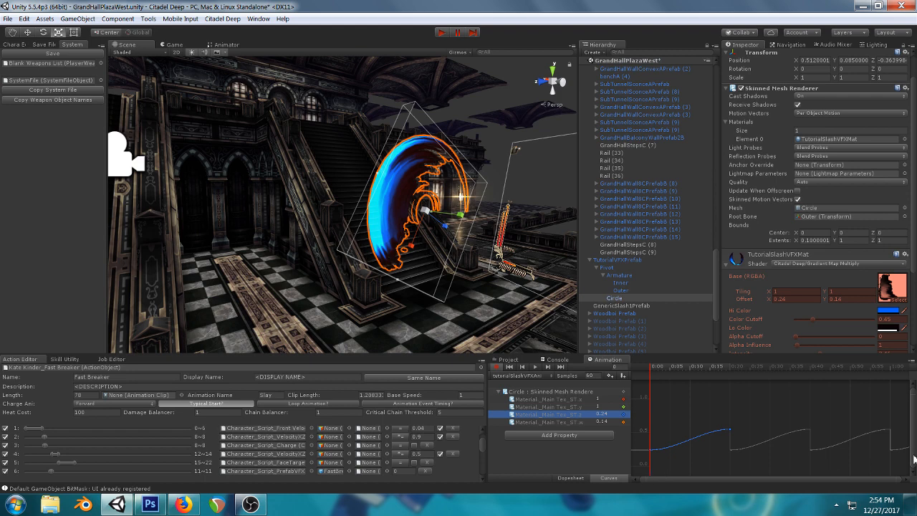
# - Steepen the Main Tex_ST.z curve's starting tangent at frame 0 so the motion starts fast, and play the animation
pyautogui.click(581, 478)
pyautogui.click(607, 478)
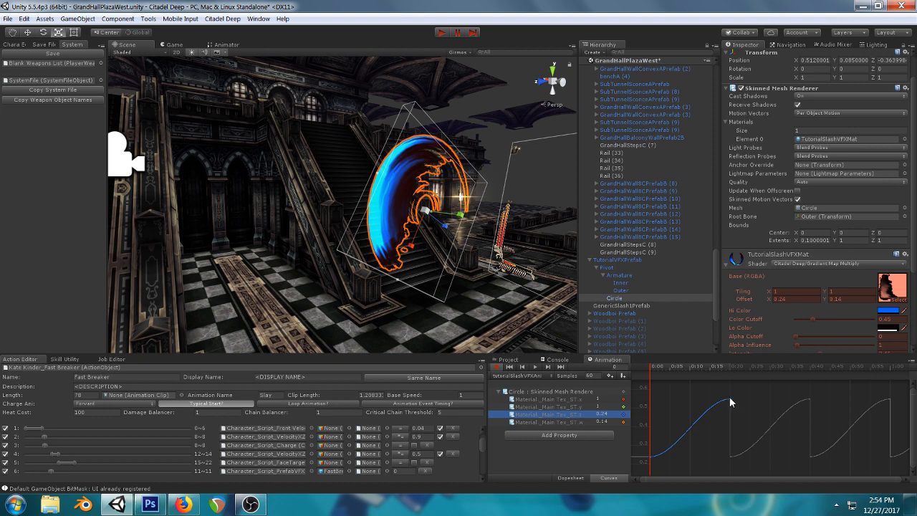
pyautogui.click(652, 460)
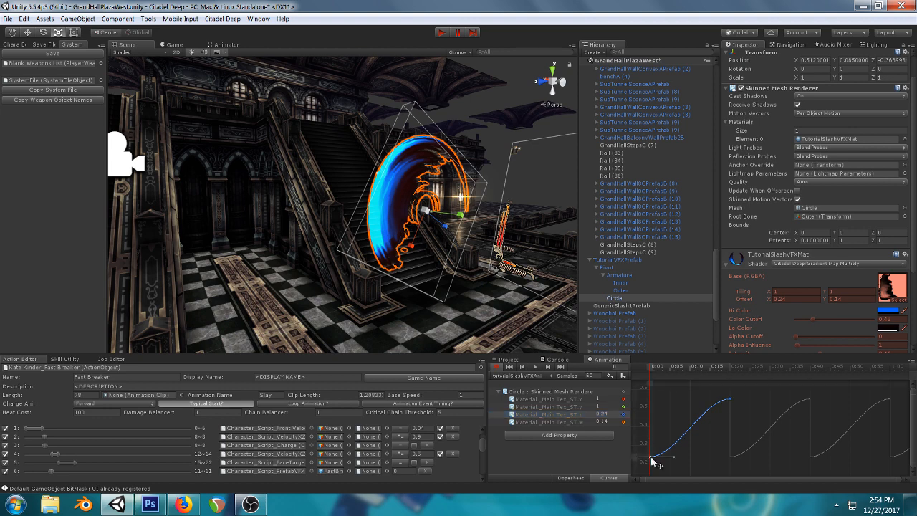
pyautogui.moveTo(672, 454); pyautogui.dragTo(669, 432)
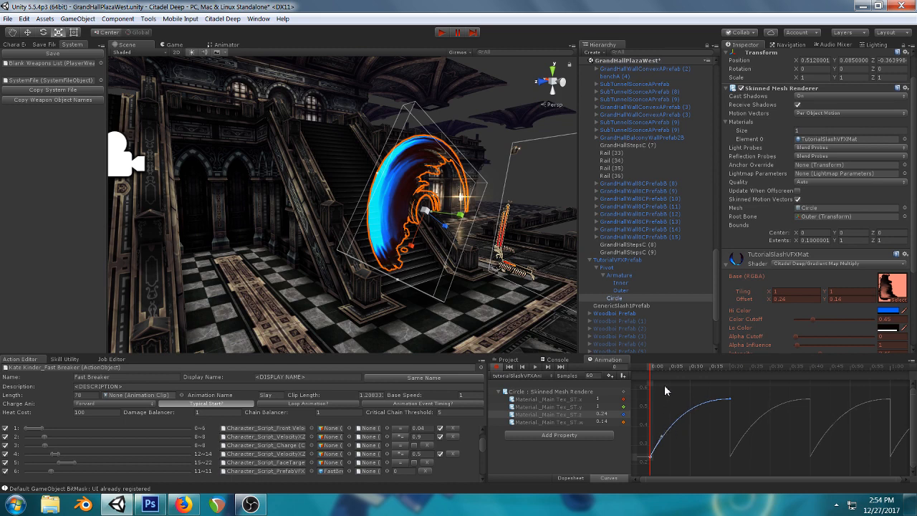
pyautogui.moveTo(652, 373); pyautogui.dragTo(692, 373)
pyautogui.click(534, 366)
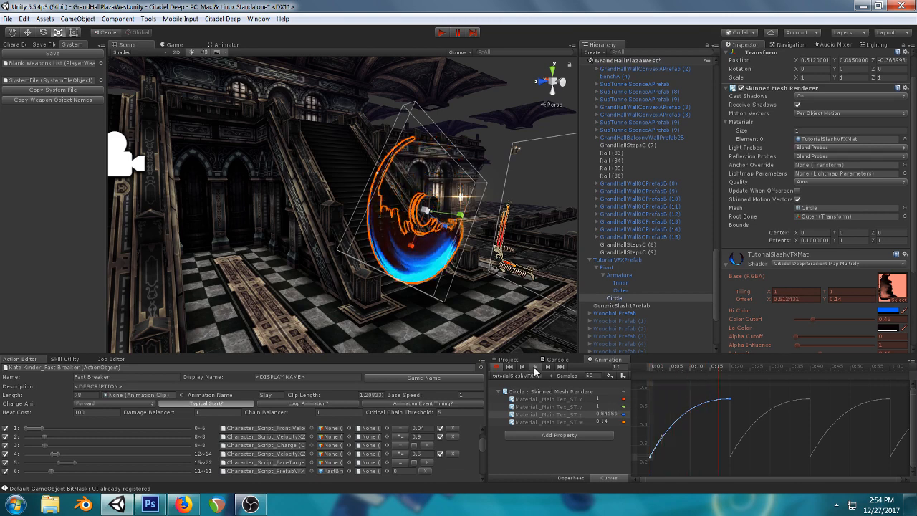
# - In the Game view, rotate TutorialVFXPrefab to about X 4.12, Y 83.99 and Z -14.33
pyautogui.click(177, 44)
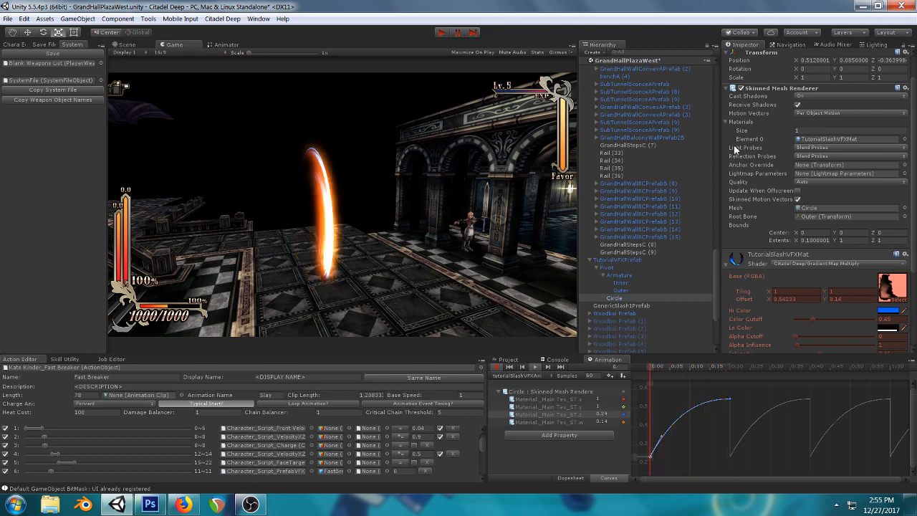
pyautogui.click(606, 260)
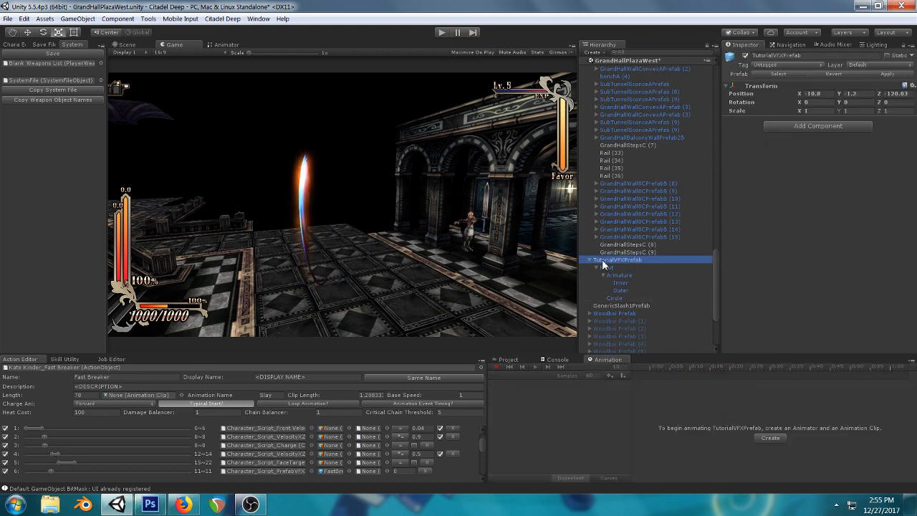
pyautogui.moveTo(798, 103); pyautogui.dragTo(872, 104)
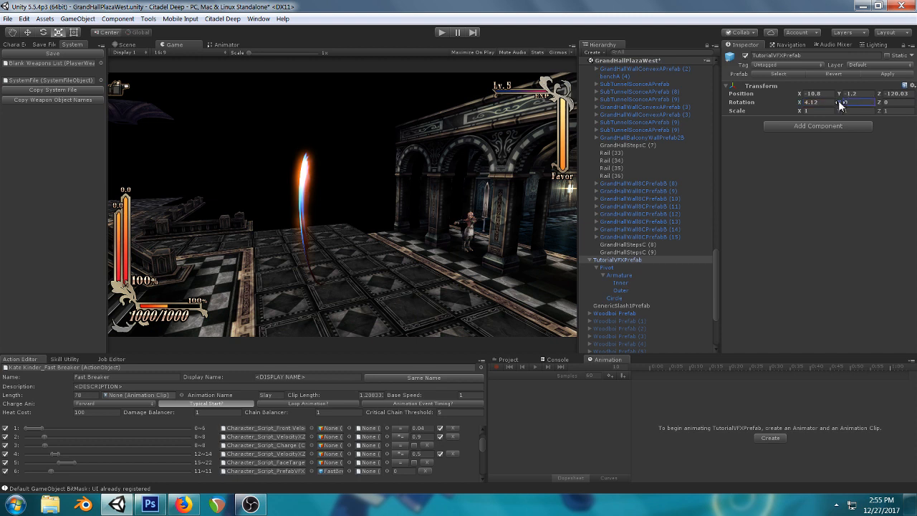
pyautogui.moveTo(840, 105); pyautogui.dragTo(372, 204)
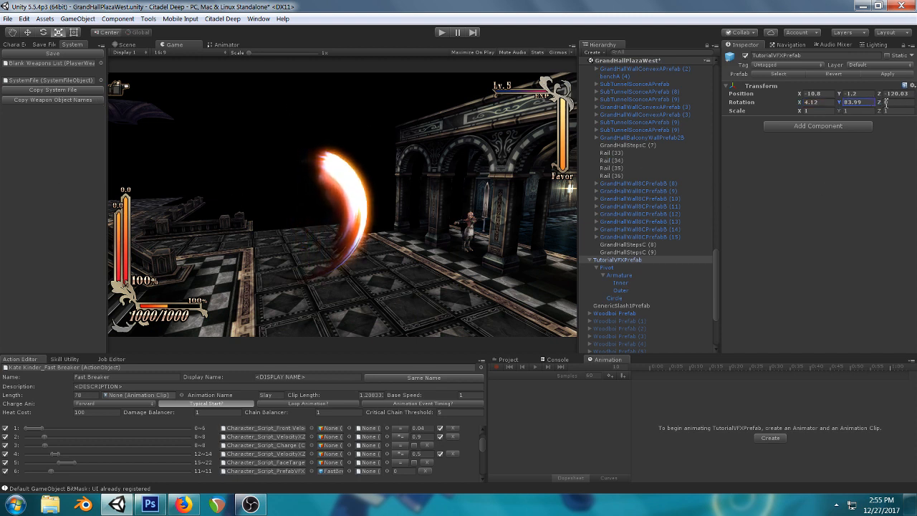
pyautogui.moveTo(881, 106); pyautogui.dragTo(887, 106)
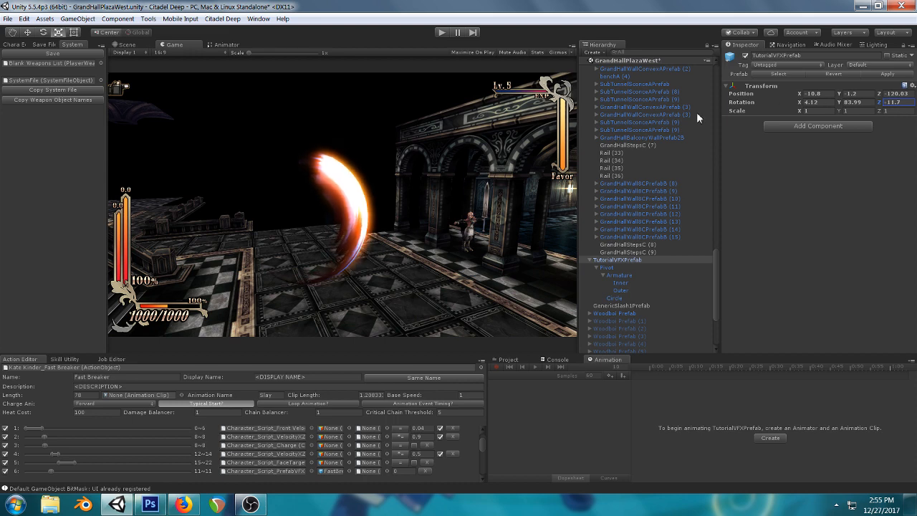
# - Play the Pivot's slash animation in the Game view and check the rotated prefab's look
pyautogui.click(606, 267)
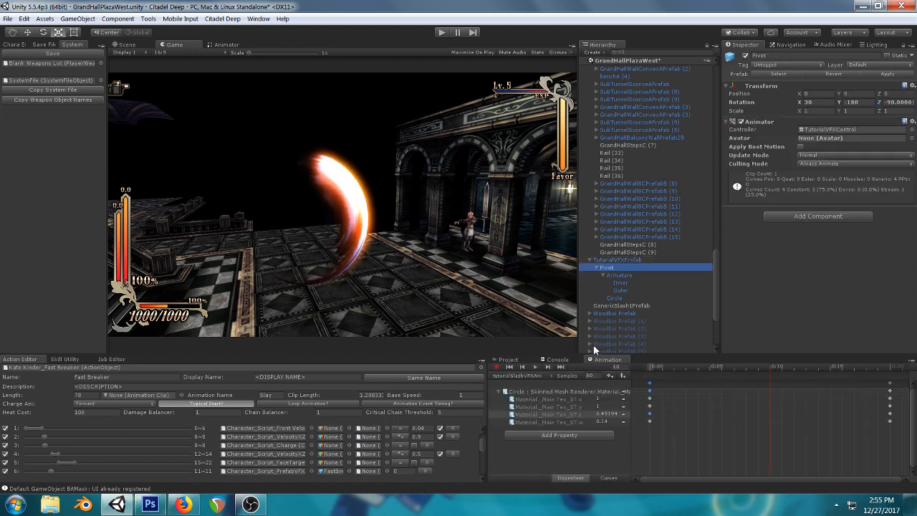
pyautogui.click(532, 368)
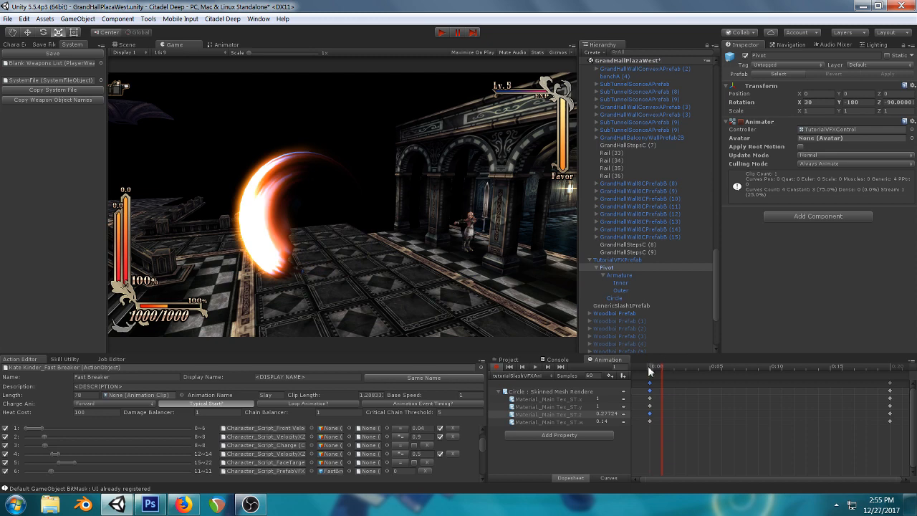
pyautogui.click(622, 260)
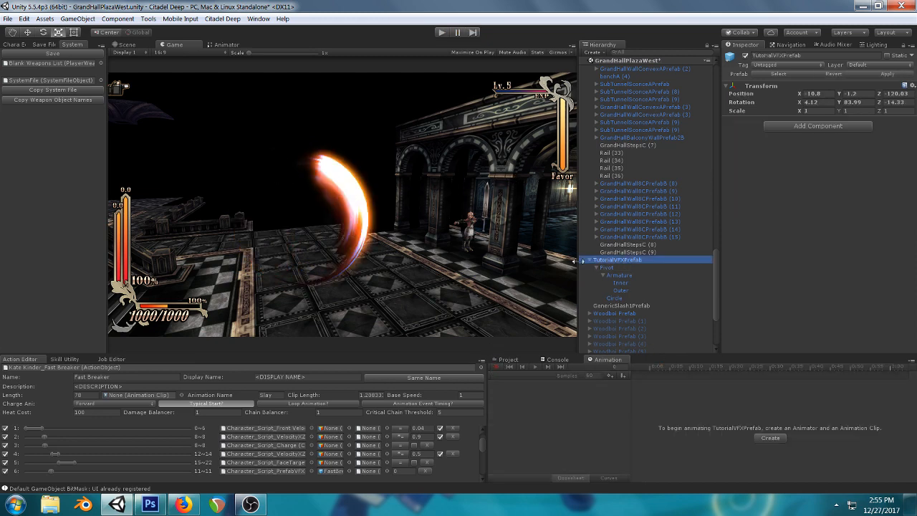
pyautogui.click(609, 267)
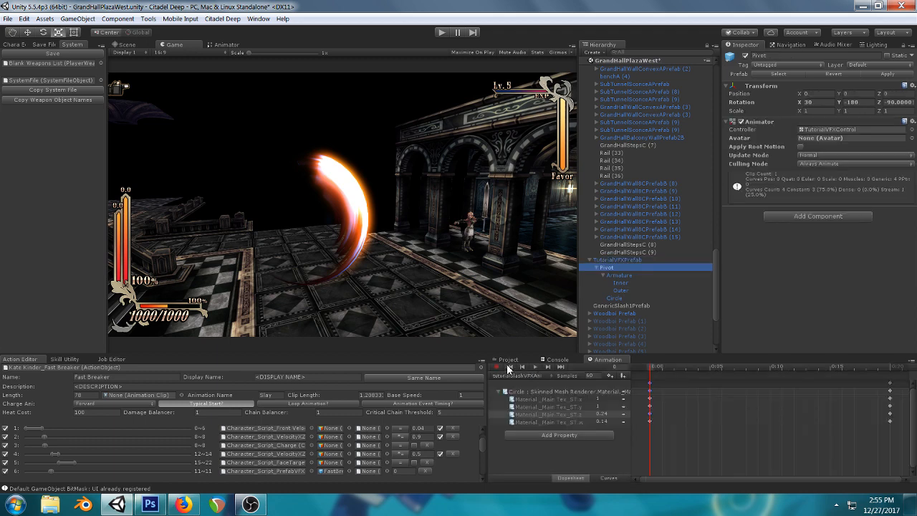
pyautogui.click(535, 366)
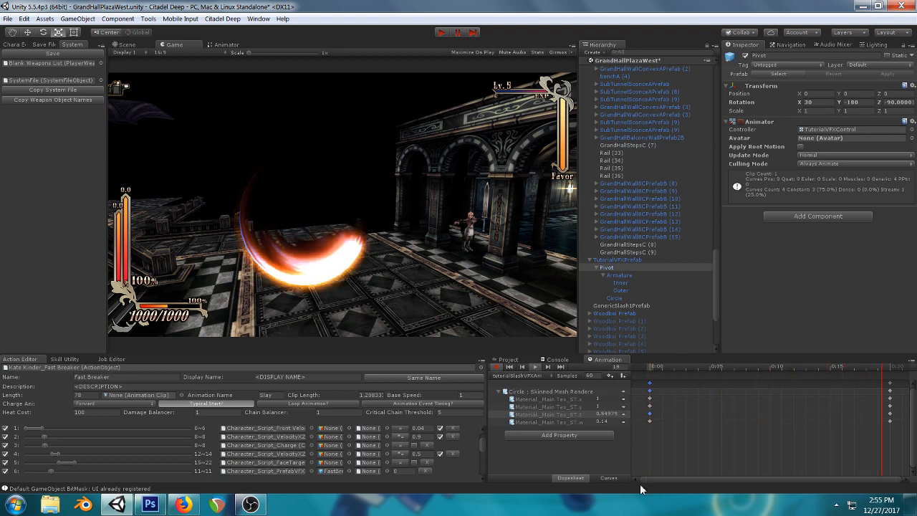
# - Show the animation curves, fit the whole clip in view and isolate the Main Tex_ST.z curve
pyautogui.click(607, 477)
pyautogui.click(606, 477)
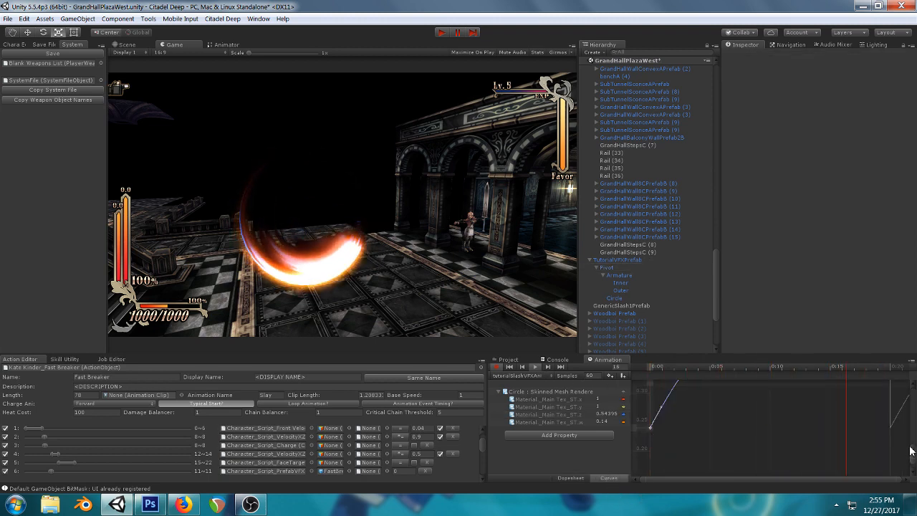
pyautogui.moveTo(913, 430); pyautogui.dragTo(913, 383)
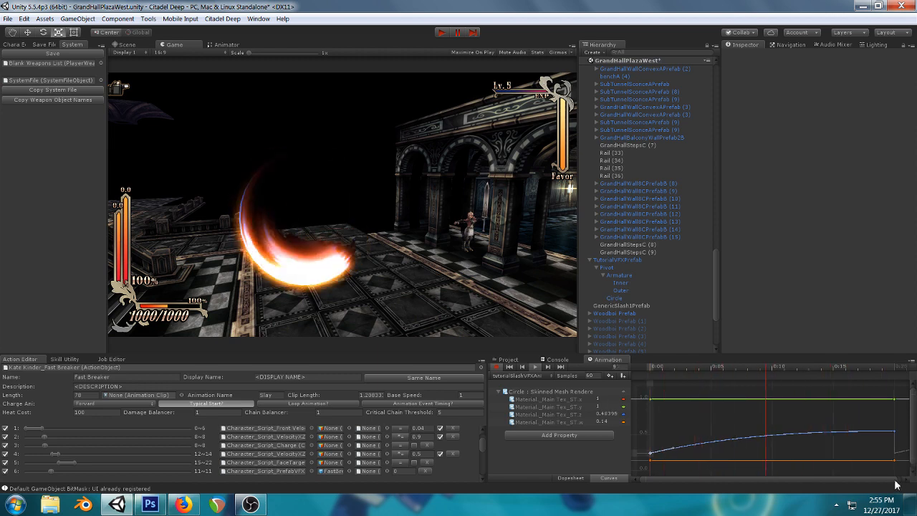
pyautogui.moveTo(893, 479); pyautogui.dragTo(857, 477)
pyautogui.click(561, 414)
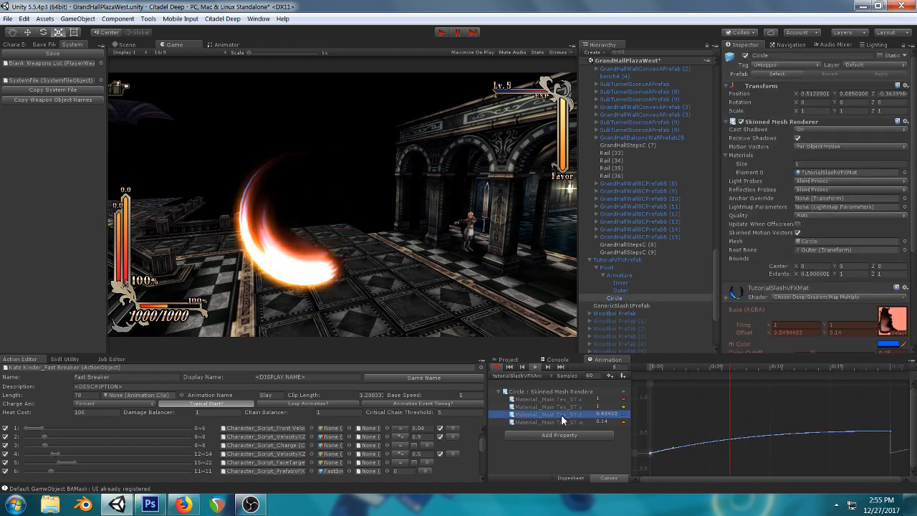
# - Stop the animation preview, add a middle key to the Main Tex_ST.z curve and move it to frame 8
pyautogui.click(495, 367)
pyautogui.click(569, 477)
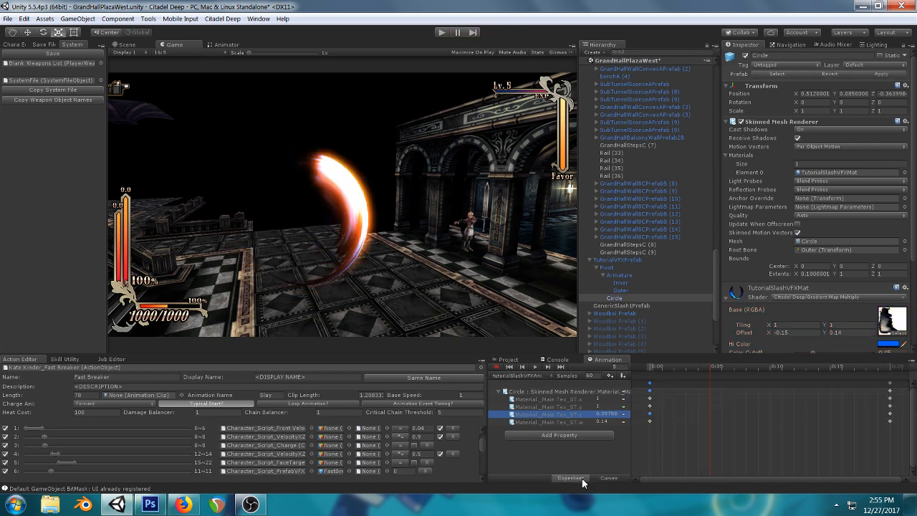
pyautogui.click(608, 478)
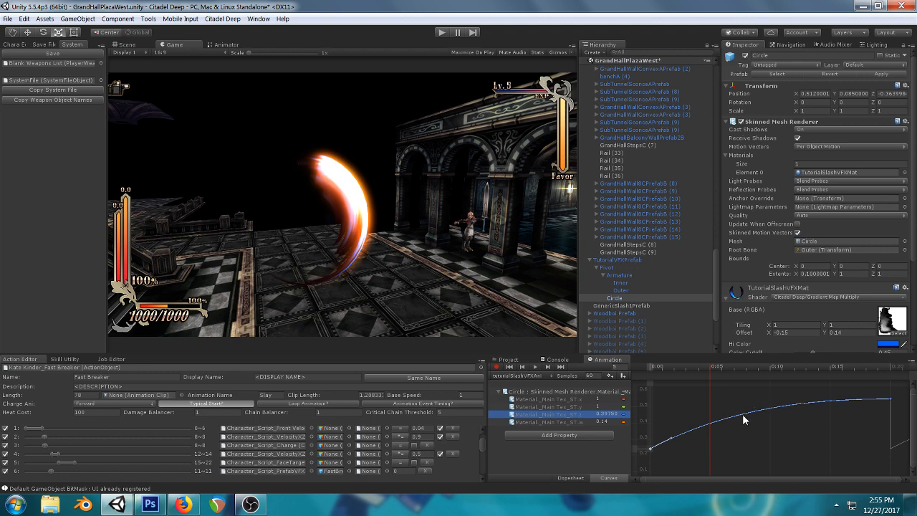
pyautogui.rightClick(770, 407)
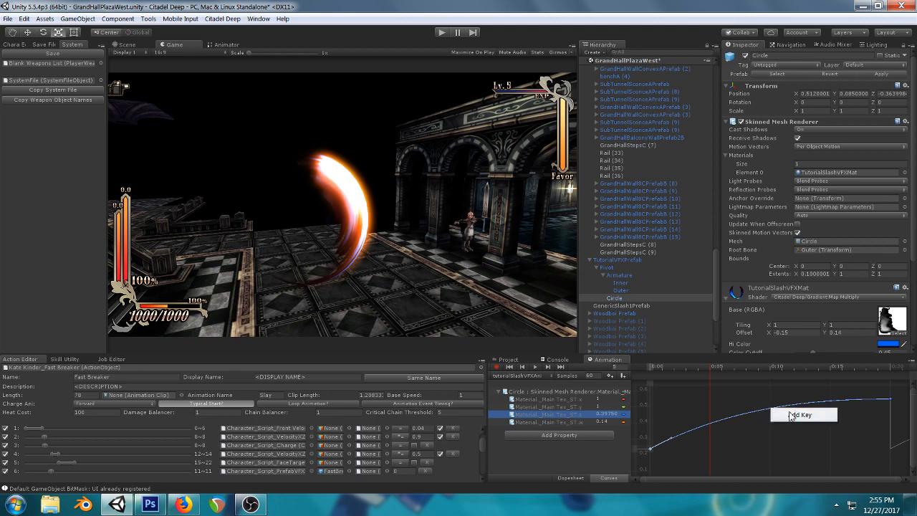
pyautogui.click(790, 414)
pyautogui.moveTo(770, 408); pyautogui.dragTo(752, 411)
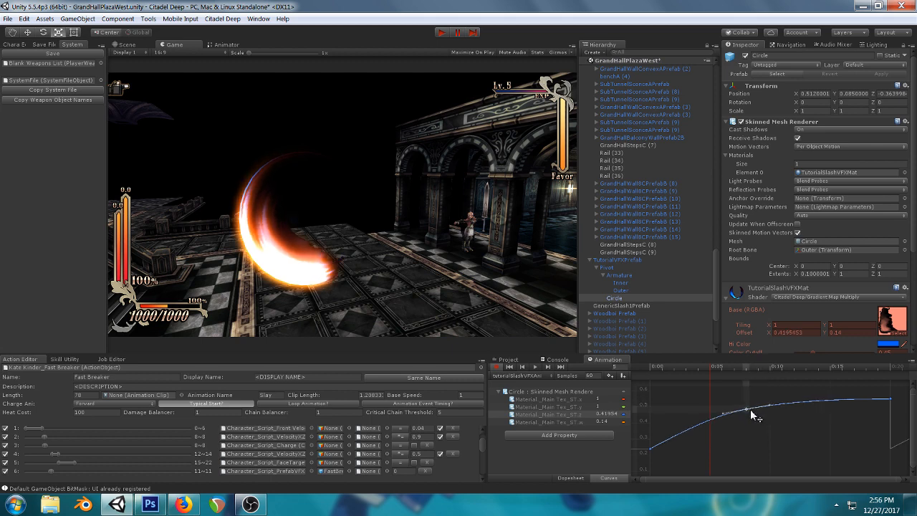
# - Move all the closing keyframes from frame 20 to frame 30 in the dopesheet and play the animation
pyautogui.click(571, 477)
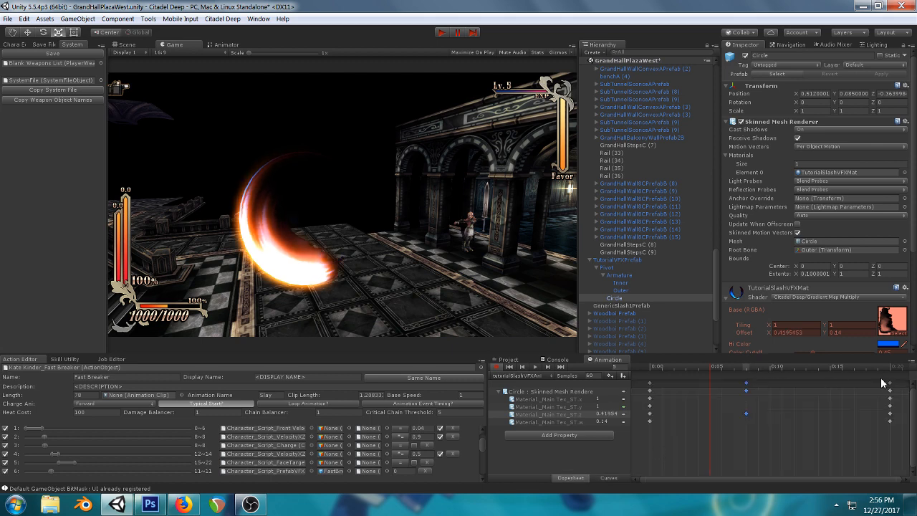
pyautogui.scroll(-3, 883, 390)
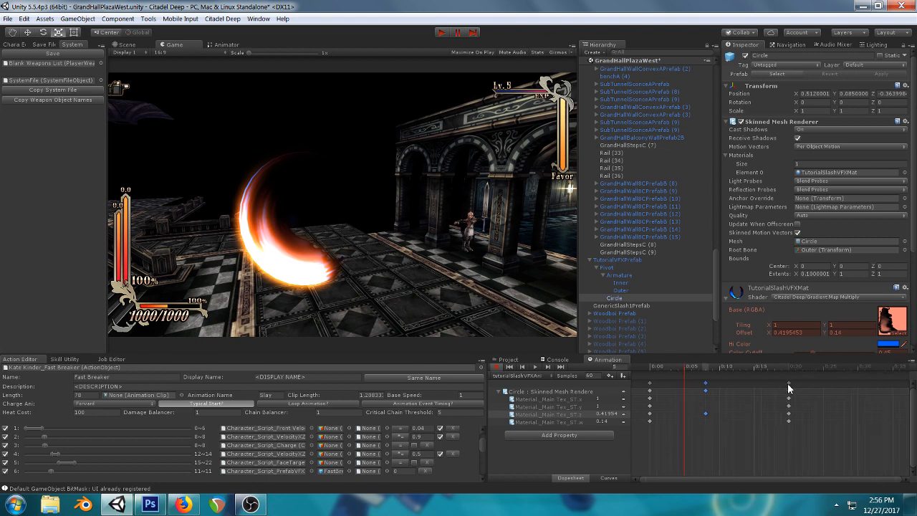
pyautogui.click(788, 383)
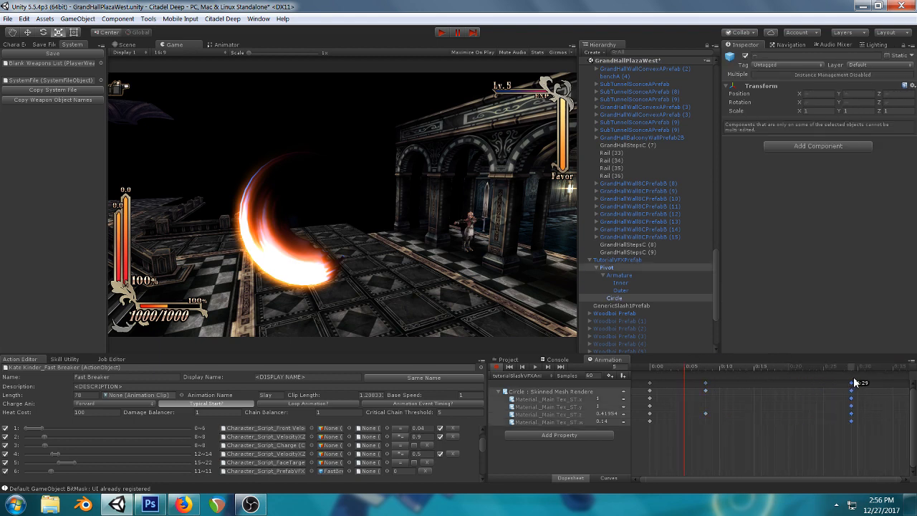
pyautogui.moveTo(853, 379); pyautogui.dragTo(857, 379)
pyautogui.click(535, 365)
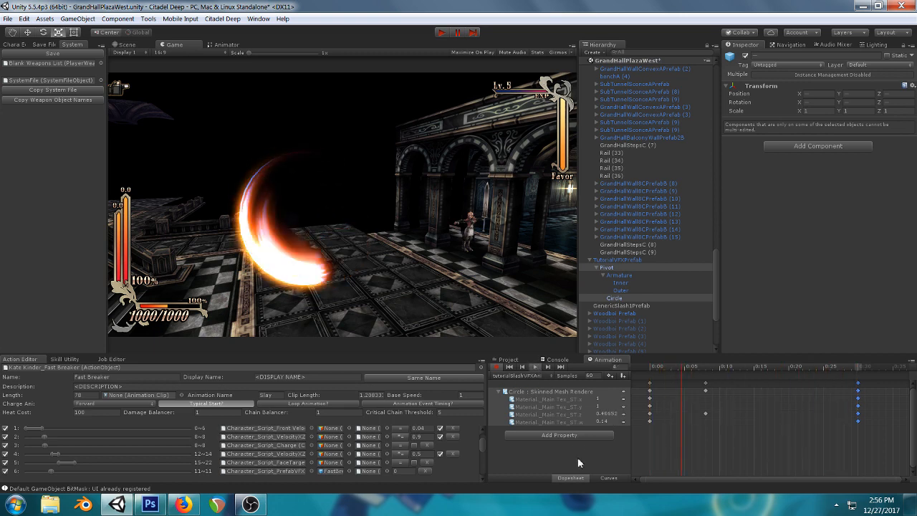
# - Flatten the tangent of the Main Tex_ST.z curve's frame 8 key so the curve rises smoothly to its end
pyautogui.click(609, 477)
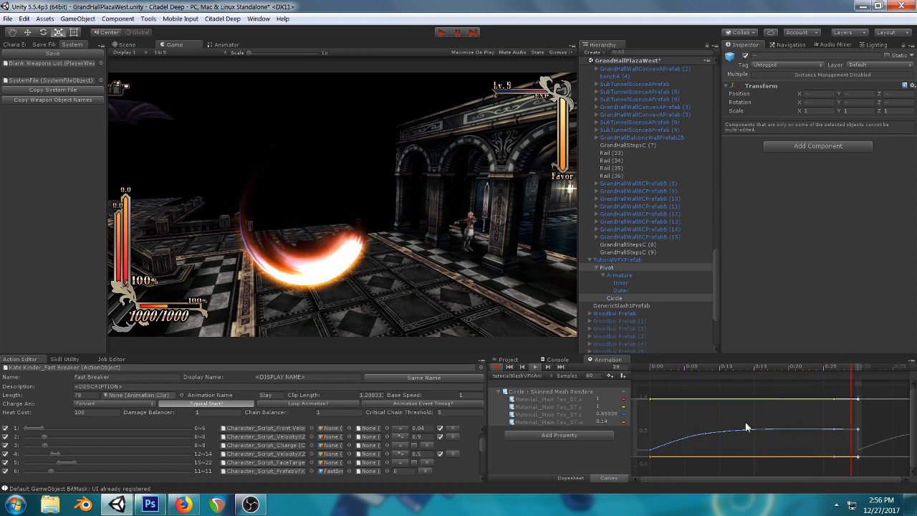
pyautogui.click(579, 415)
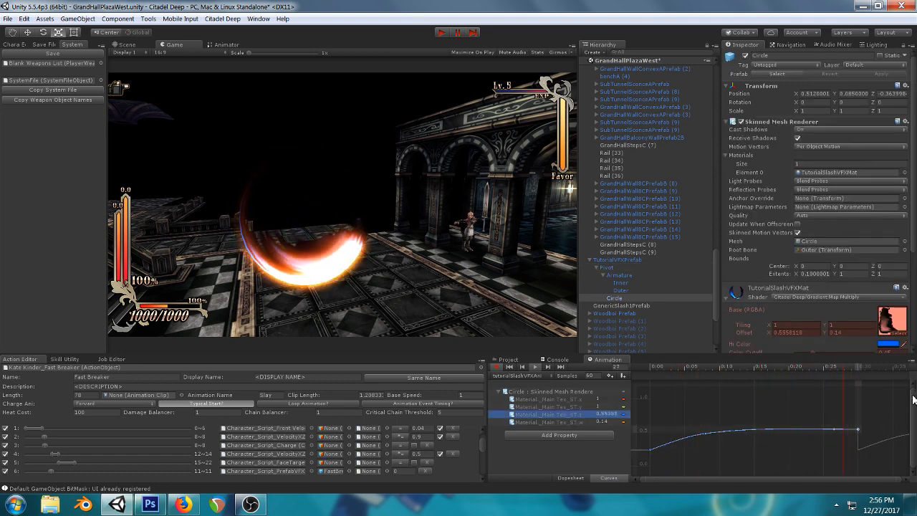
pyautogui.moveTo(913, 382); pyautogui.dragTo(906, 421)
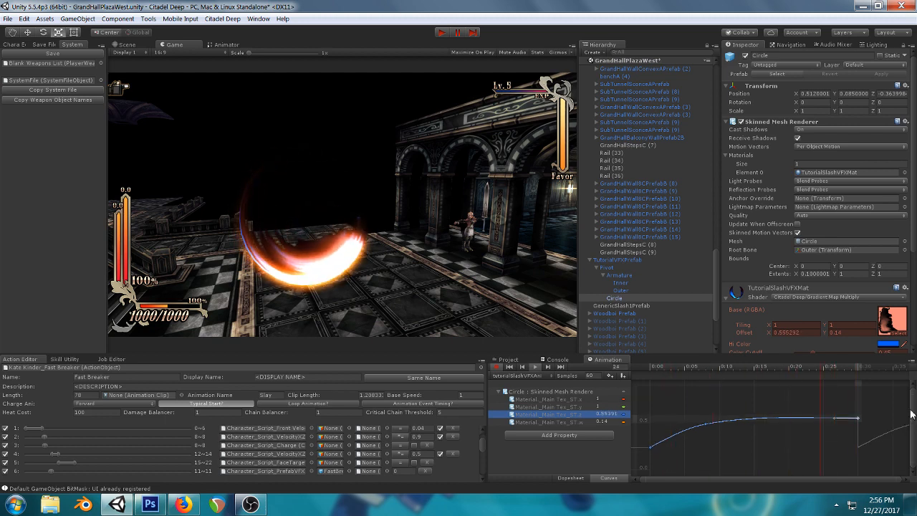
pyautogui.click(573, 478)
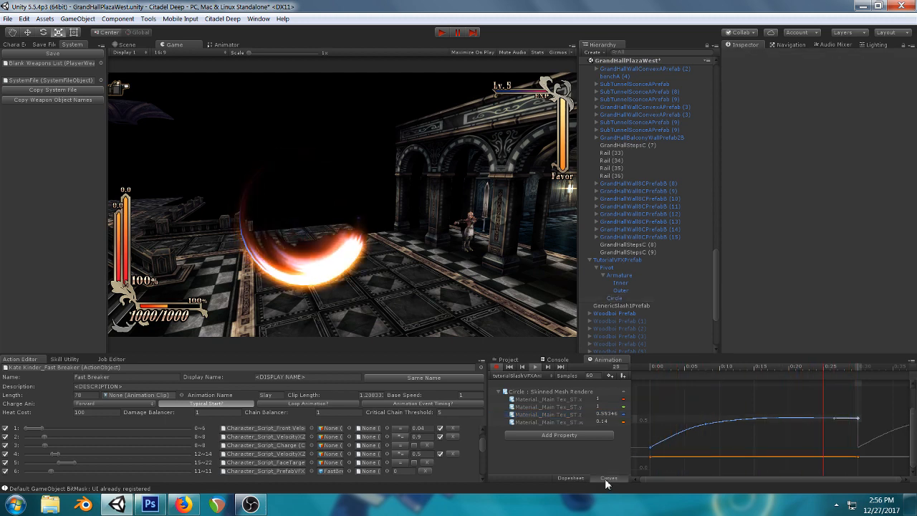
pyautogui.click(607, 479)
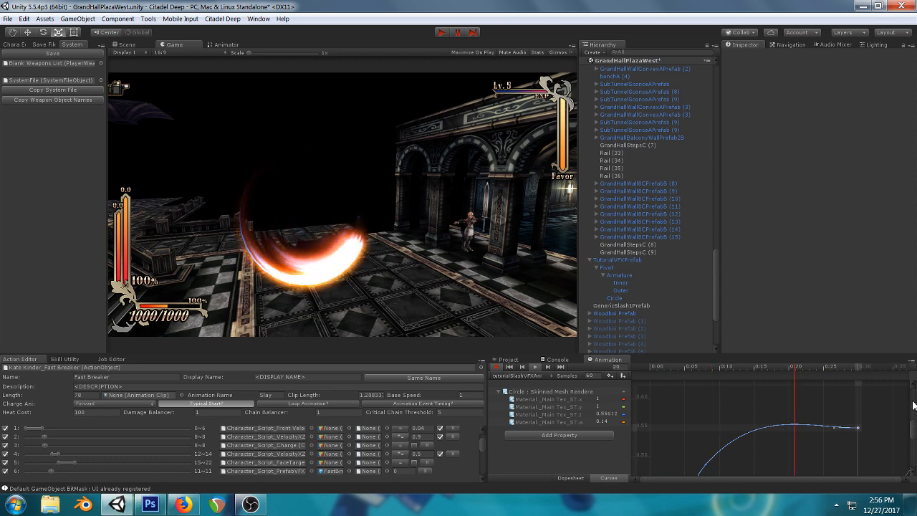
pyautogui.moveTo(910, 434); pyautogui.dragTo(910, 441)
pyautogui.click(705, 419)
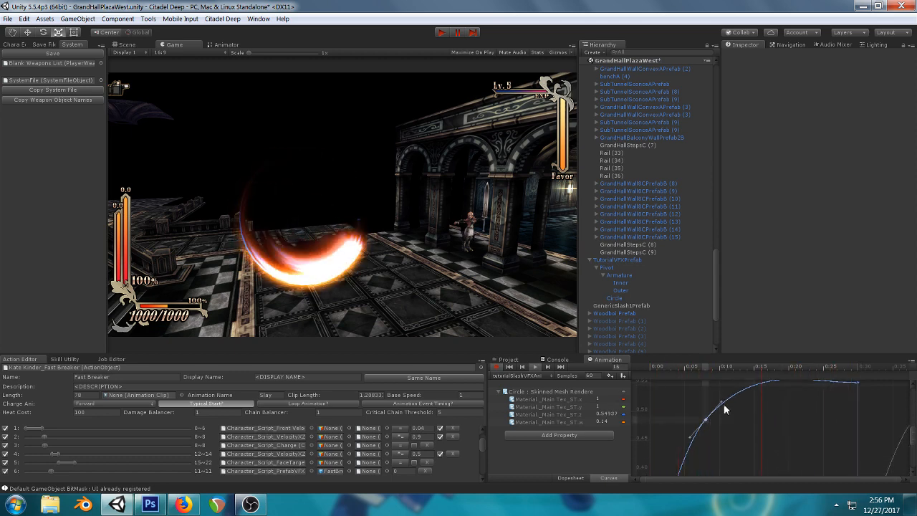
pyautogui.moveTo(720, 401); pyautogui.dragTo(726, 405)
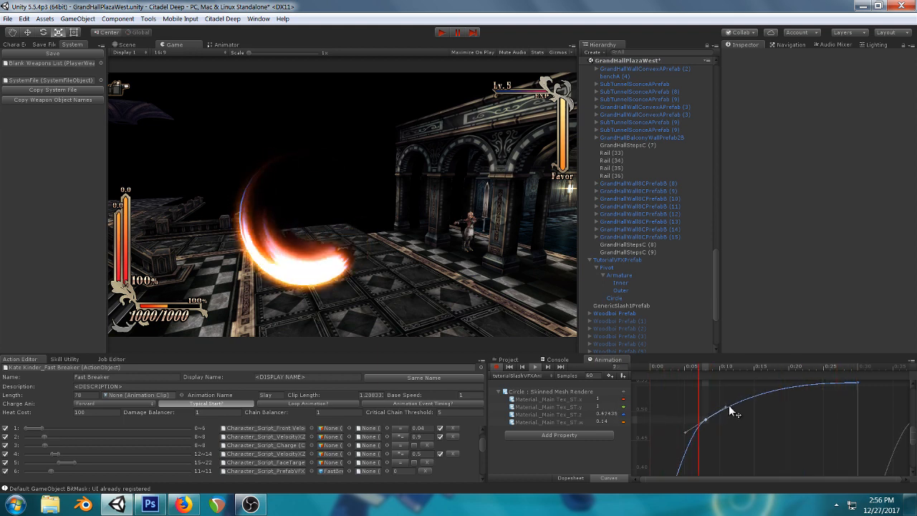
# - Move the Main Tex_ST.z curve's last key to about 0.6 near frame 31 and steepen the frame 8 key's tangent
pyautogui.moveTo(912, 429); pyautogui.dragTo(912, 411)
pyautogui.click(857, 432)
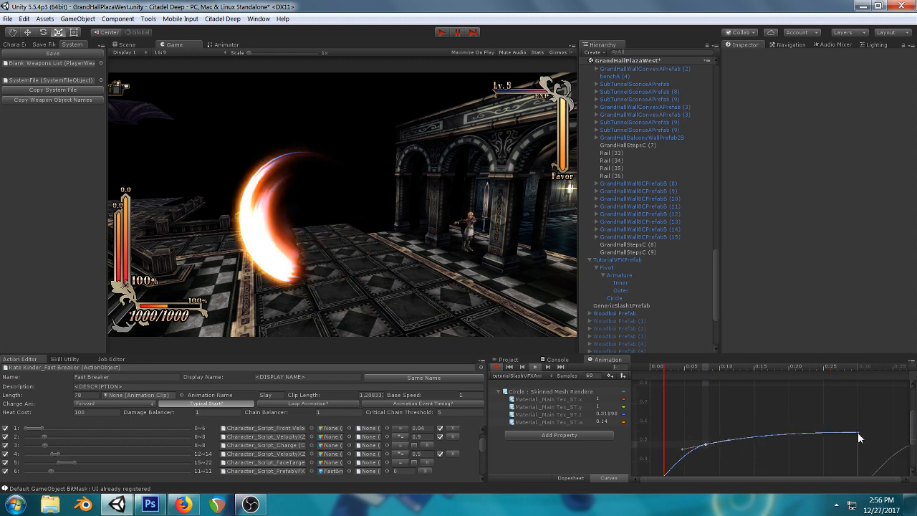
pyautogui.moveTo(858, 432); pyautogui.dragTo(865, 422)
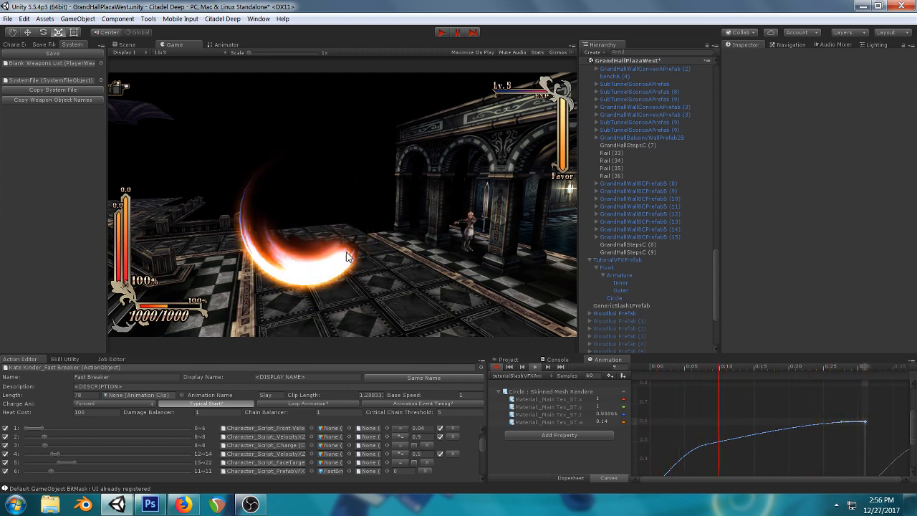
pyautogui.click(704, 444)
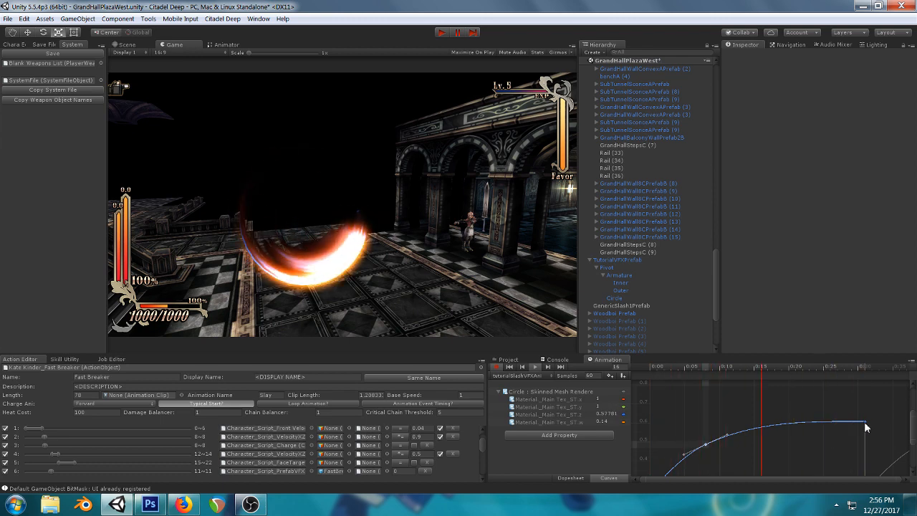
# - Move the Main Tex_ST.z curve's last key to about 0.63 at frame 36 and fine-tune the frame 8 key's tangent
pyautogui.moveTo(864, 422); pyautogui.dragTo(900, 421)
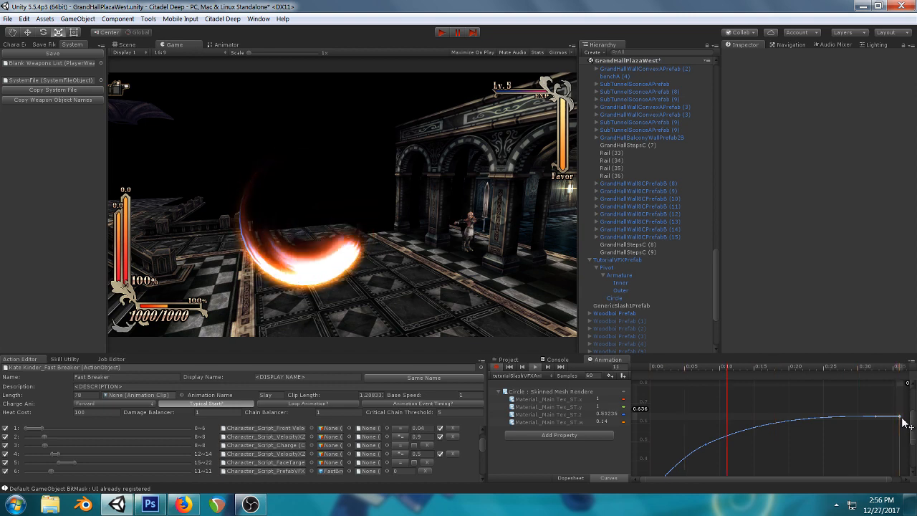
pyautogui.click(705, 444)
pyautogui.moveTo(727, 432); pyautogui.dragTo(730, 434)
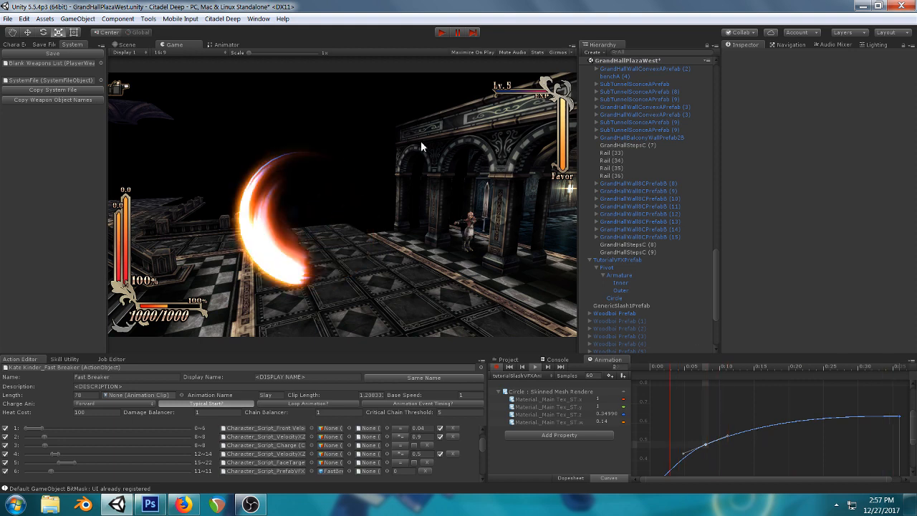
# - Check the looping slash in the Scene view and read the Twitch dashboard chat in Firefox before returning to Unity
pyautogui.click(126, 46)
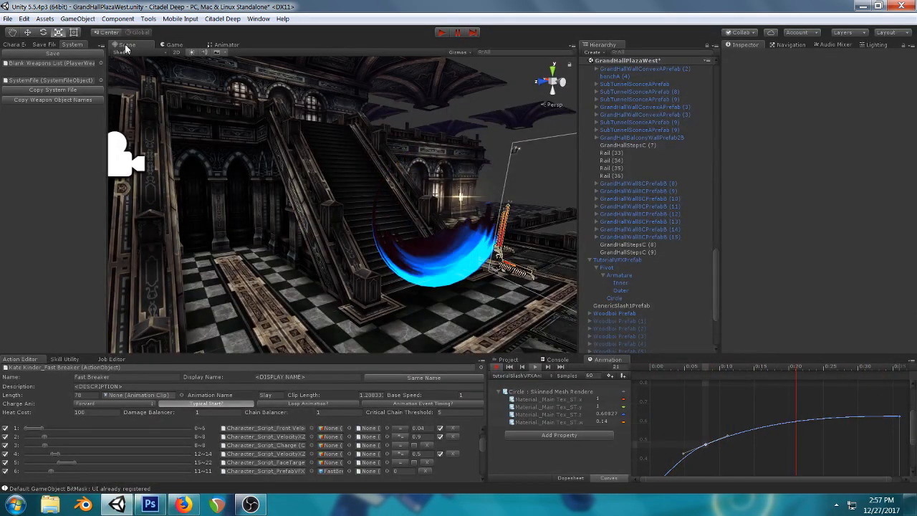
pyautogui.click(174, 45)
pyautogui.click(182, 505)
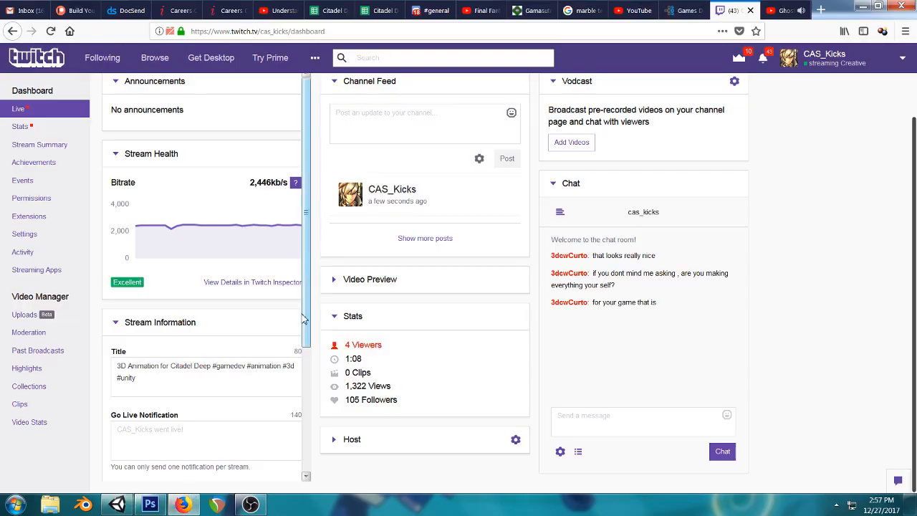
pyautogui.click(117, 504)
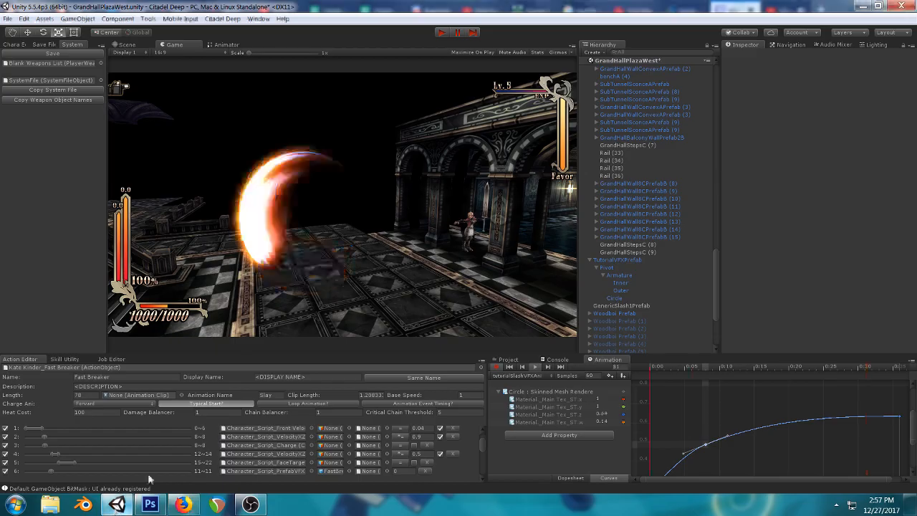
# - Stop the animation preview and show the Circle mesh's slash material settings with the dopesheet at frame 0
pyautogui.click(536, 368)
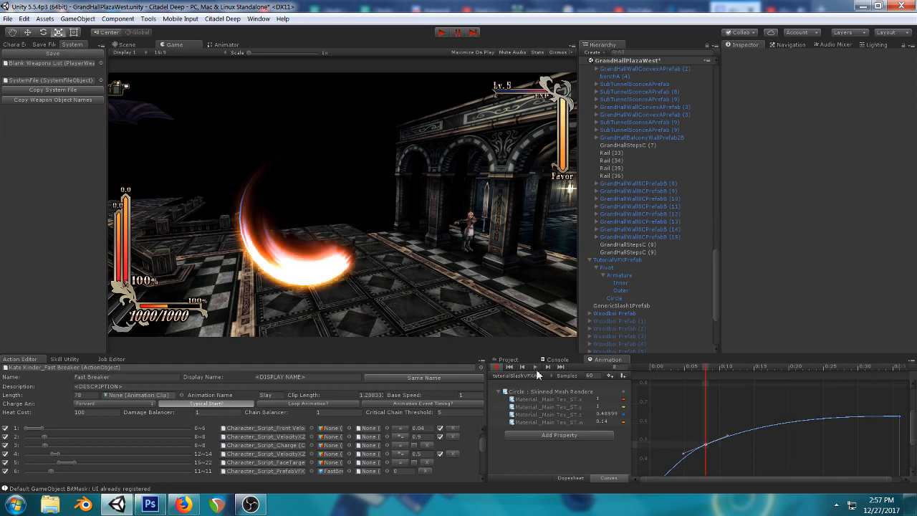
pyautogui.click(497, 367)
pyautogui.click(542, 392)
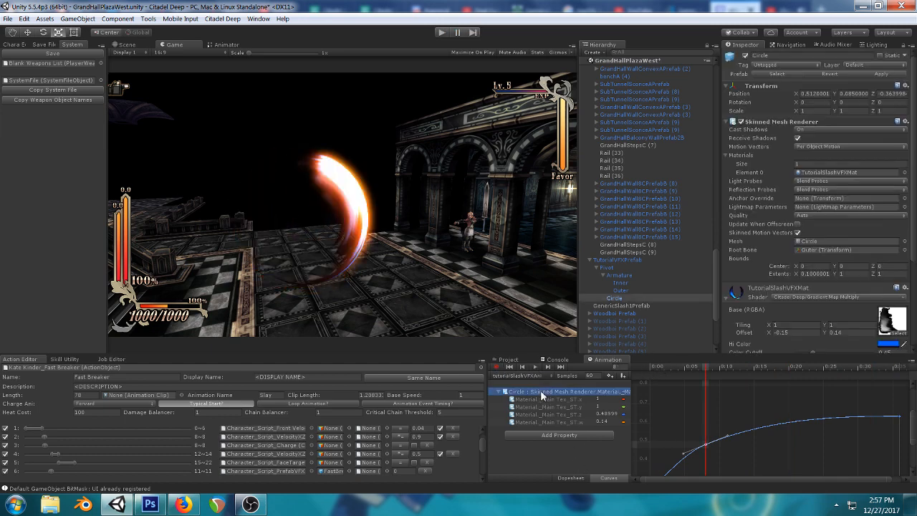
pyautogui.click(570, 478)
pyautogui.click(651, 369)
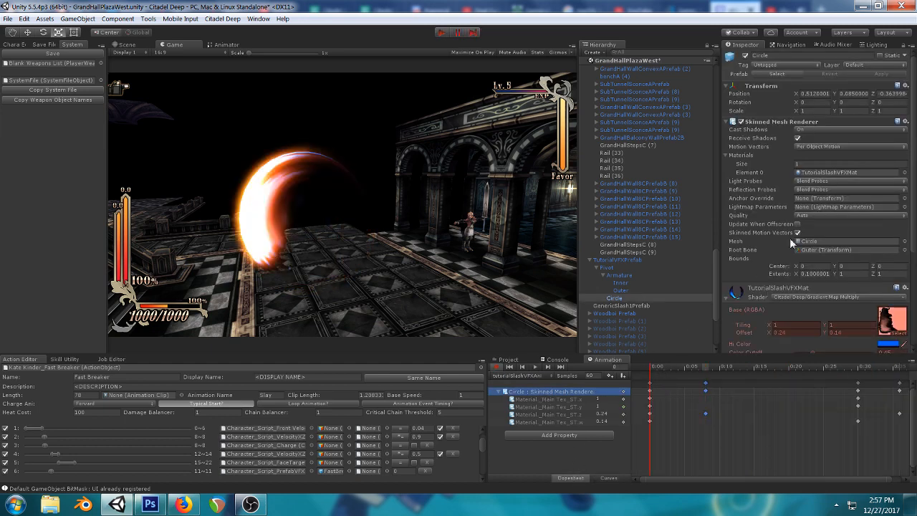
pyautogui.scroll(-3, 801, 231)
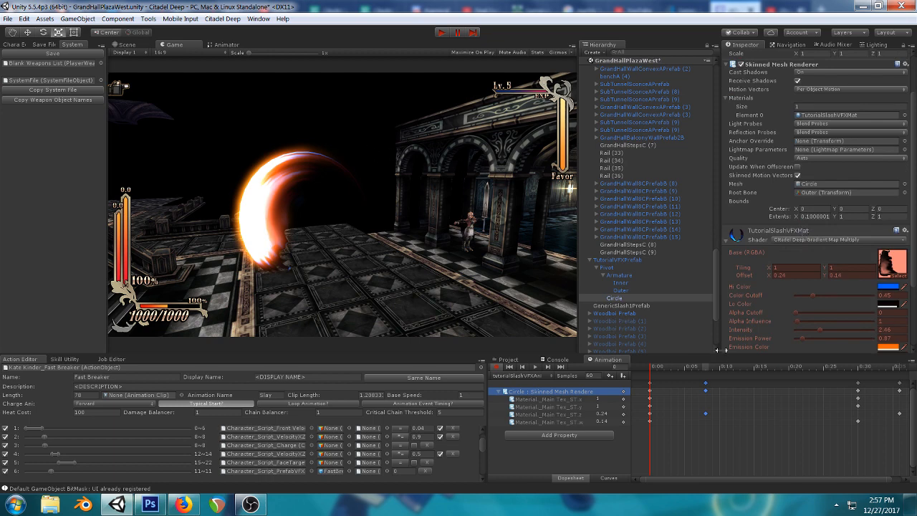
pyautogui.click(649, 387)
pyautogui.rightClick(649, 387)
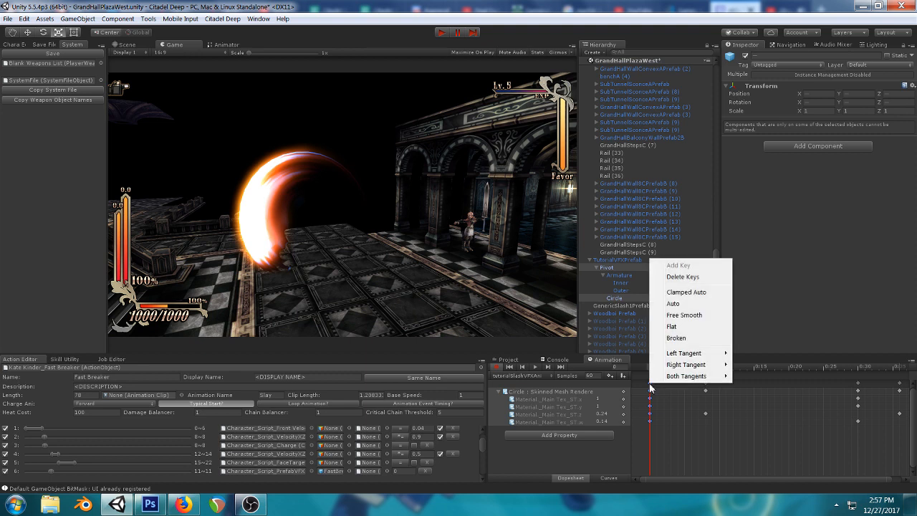
pyautogui.click(650, 388)
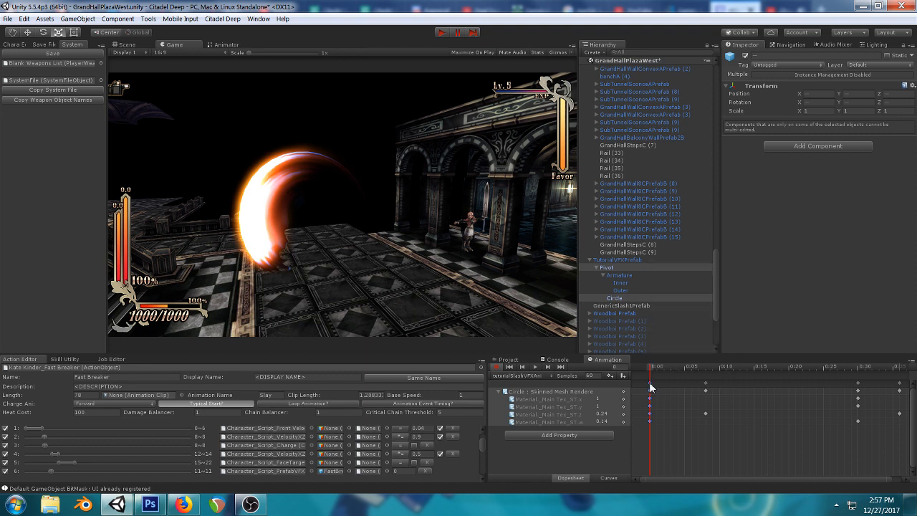
pyautogui.rightClick(650, 387)
pyautogui.click(650, 387)
pyautogui.rightClick(650, 387)
pyautogui.click(650, 387)
pyautogui.click(613, 477)
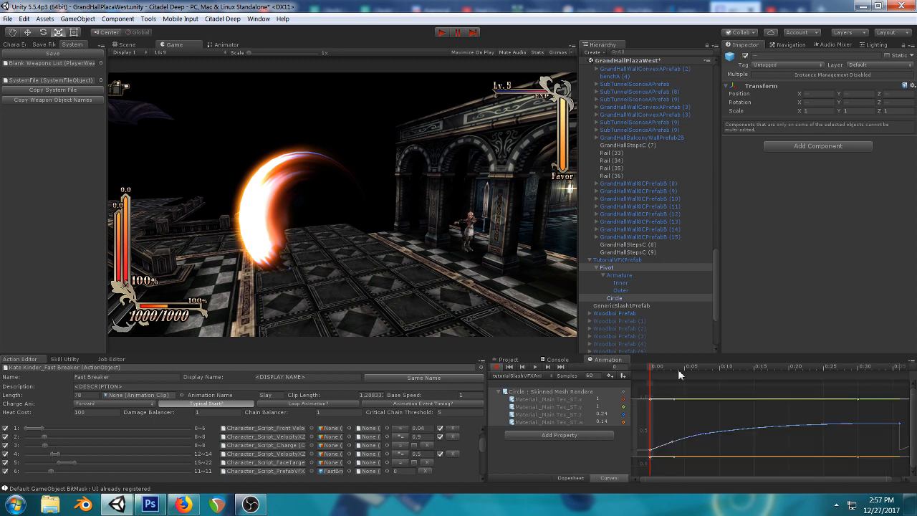
pyautogui.click(571, 478)
pyautogui.click(497, 391)
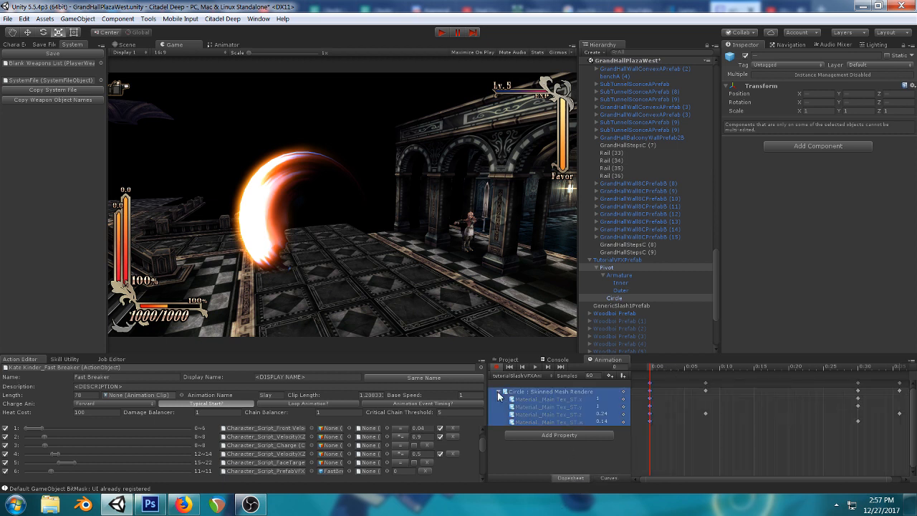
pyautogui.click(498, 391)
pyautogui.rightClick(649, 387)
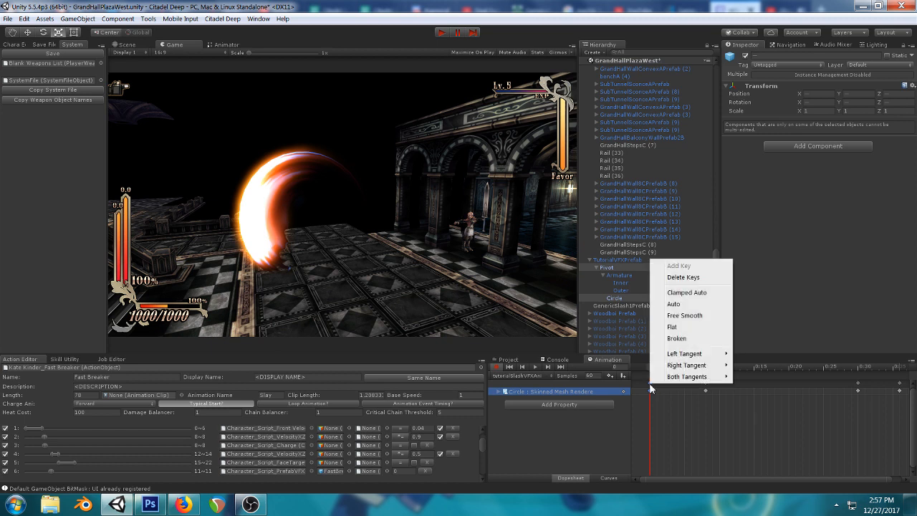
pyautogui.rightClick(649, 392)
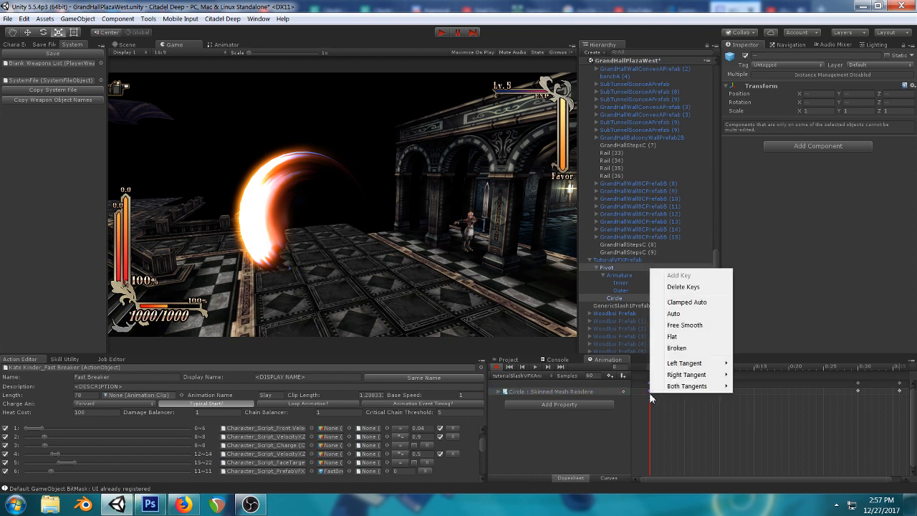
pyautogui.click(718, 260)
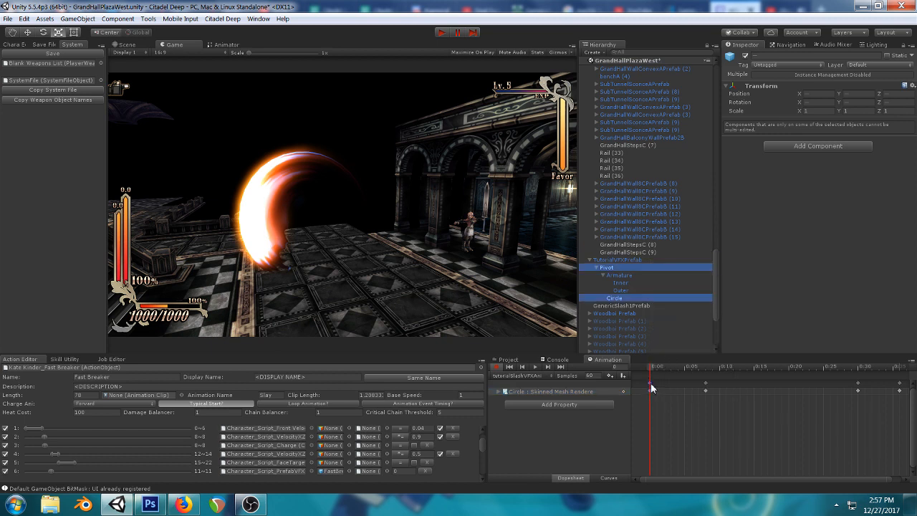
# - Duplicate the Pivot object inside TutorialVFXPrefab and scrub the original Pivot's animation to frame 5
pyautogui.hotkey('ctrl', 'd')
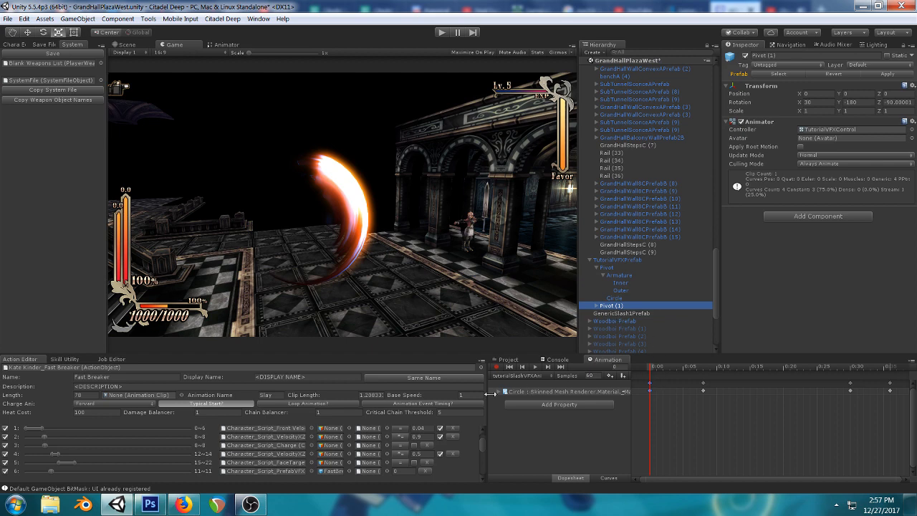
pyautogui.click(620, 259)
pyautogui.click(611, 305)
pyautogui.click(607, 267)
pyautogui.moveTo(652, 370); pyautogui.dragTo(685, 369)
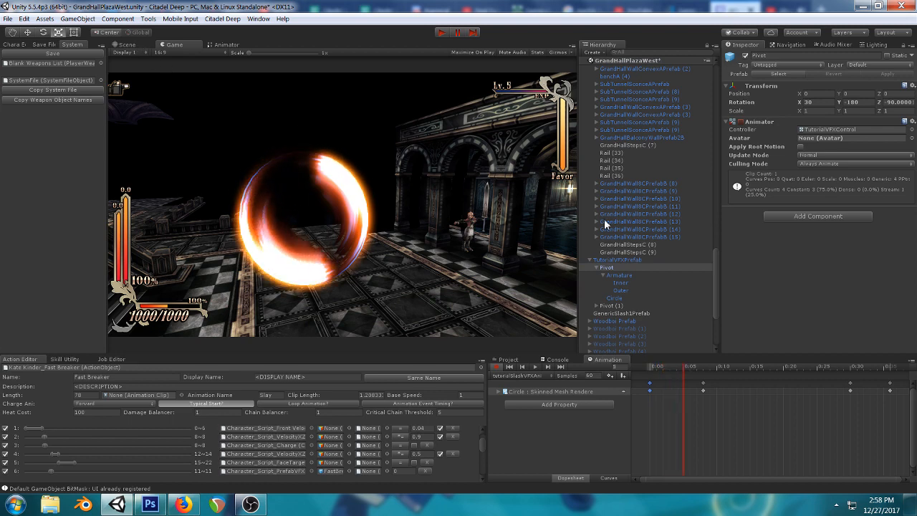
pyautogui.click(610, 262)
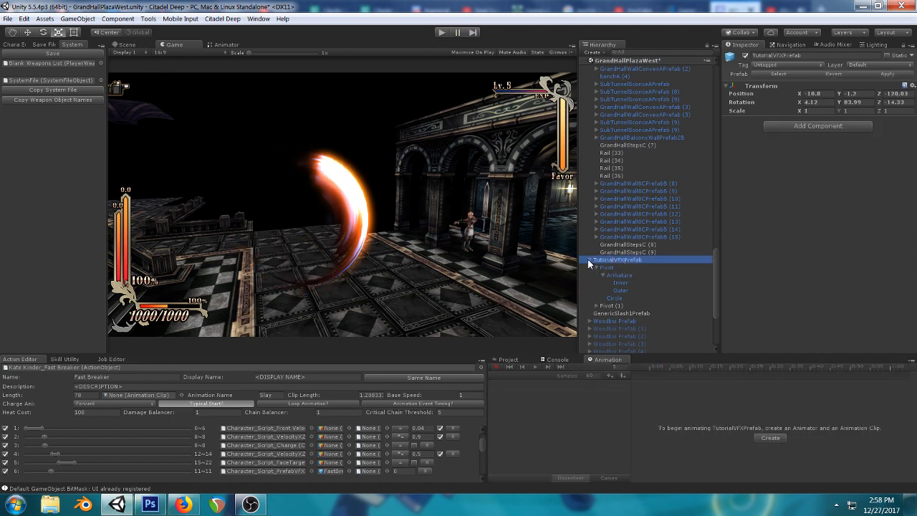
pyautogui.click(587, 260)
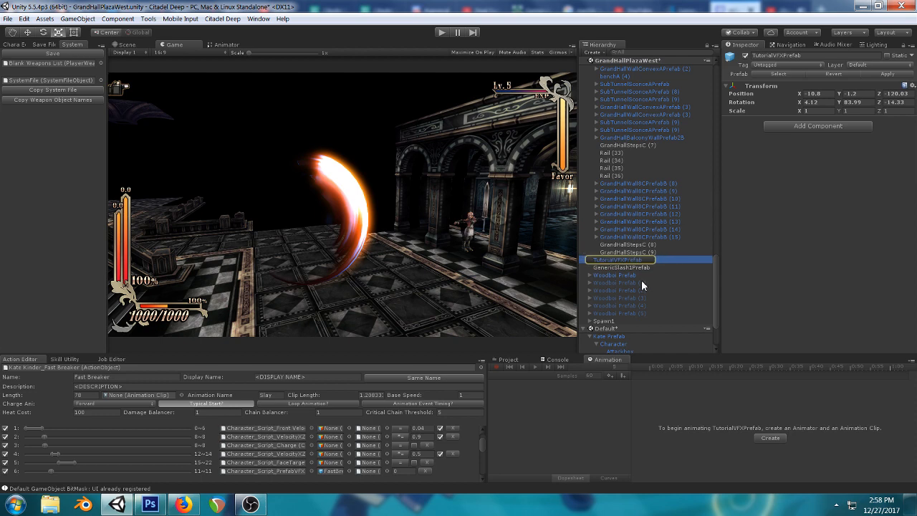
pyautogui.press('Delete')
pyautogui.hotkey('ctrl', 'z')
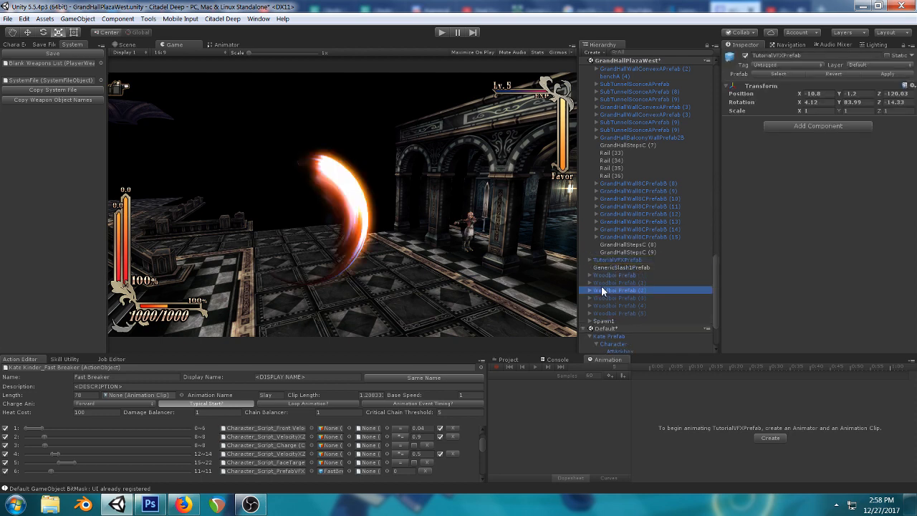
pyautogui.click(588, 259)
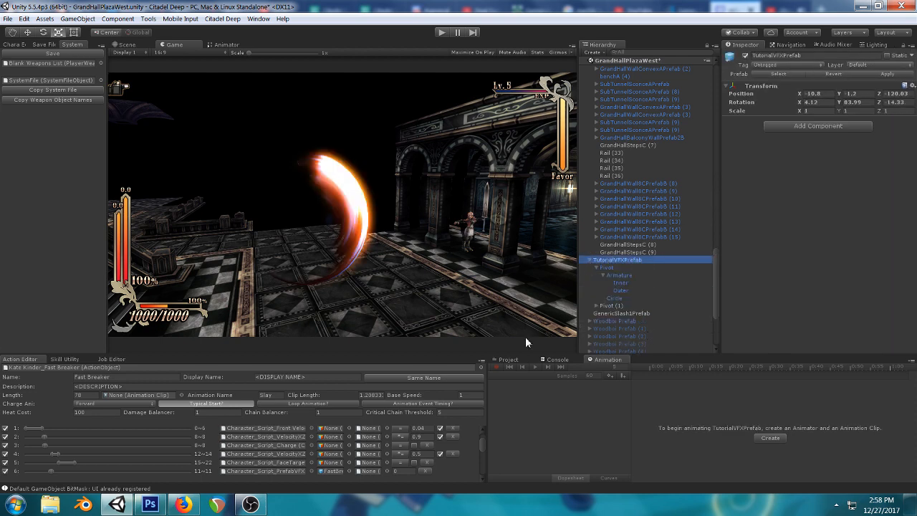
# - Scrub the Armature's animation to frame 7 and examine the overlapping slash meshes in the Scene view
pyautogui.click(505, 359)
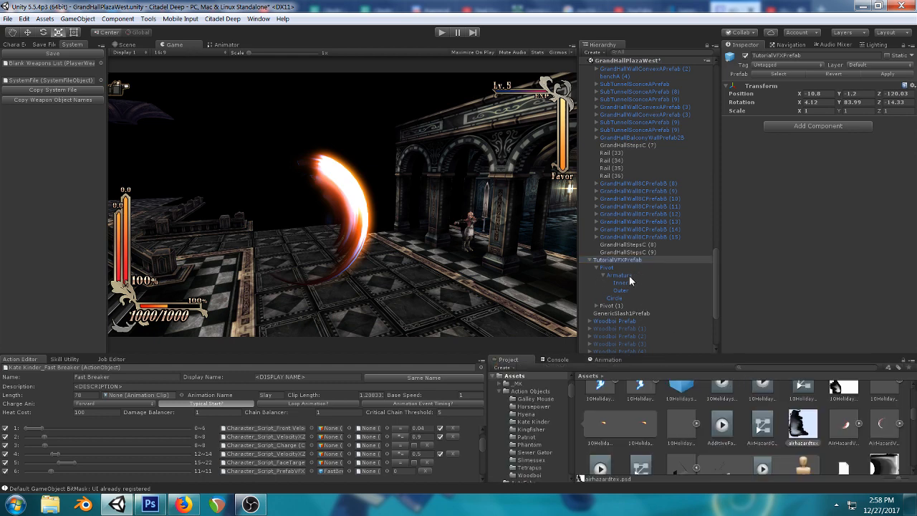
pyautogui.click(622, 276)
pyautogui.click(608, 359)
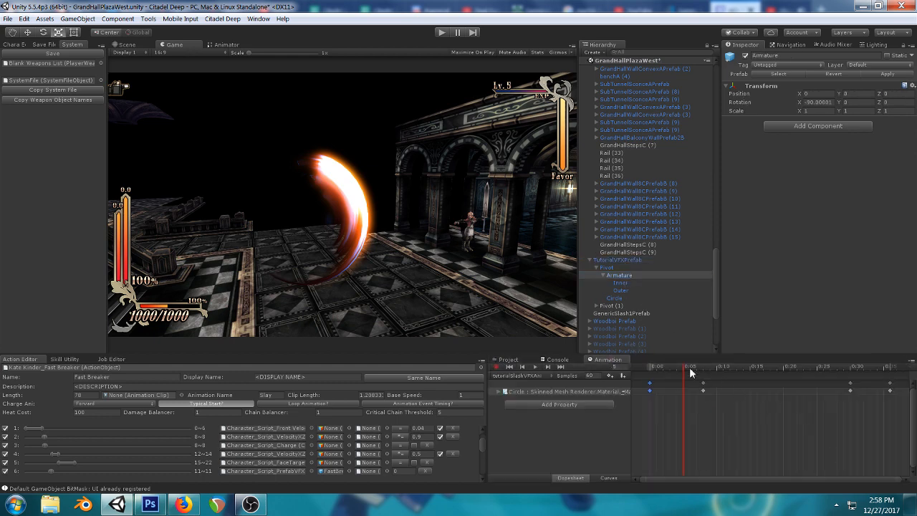
pyautogui.moveTo(653, 367); pyautogui.dragTo(698, 369)
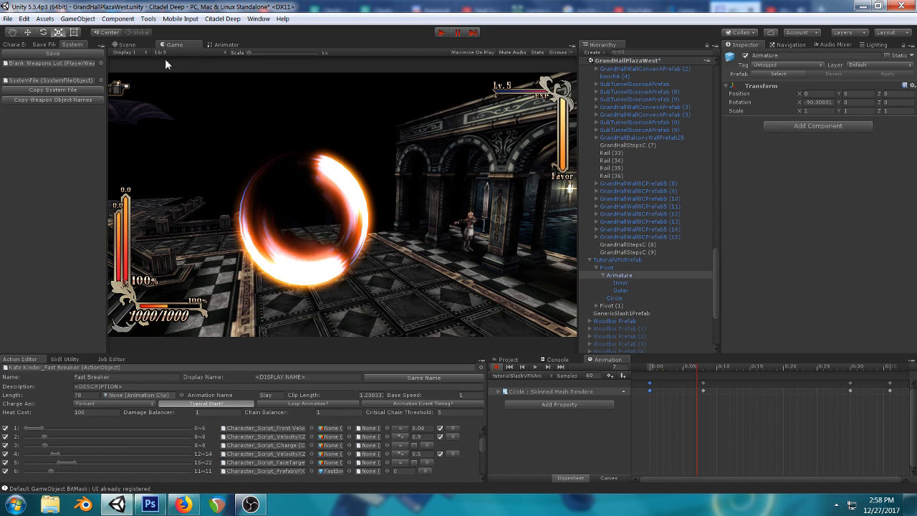
pyautogui.click(127, 46)
pyautogui.click(490, 173)
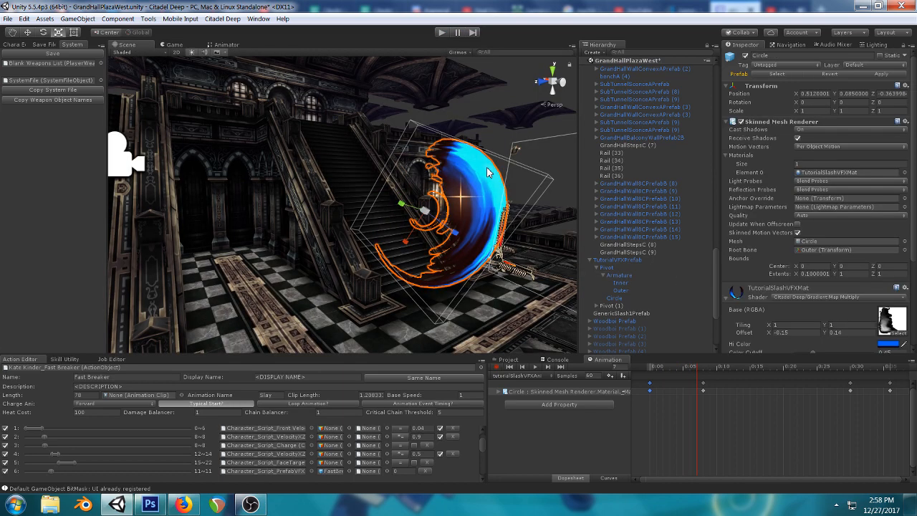
pyautogui.scroll(-5, 472, 166)
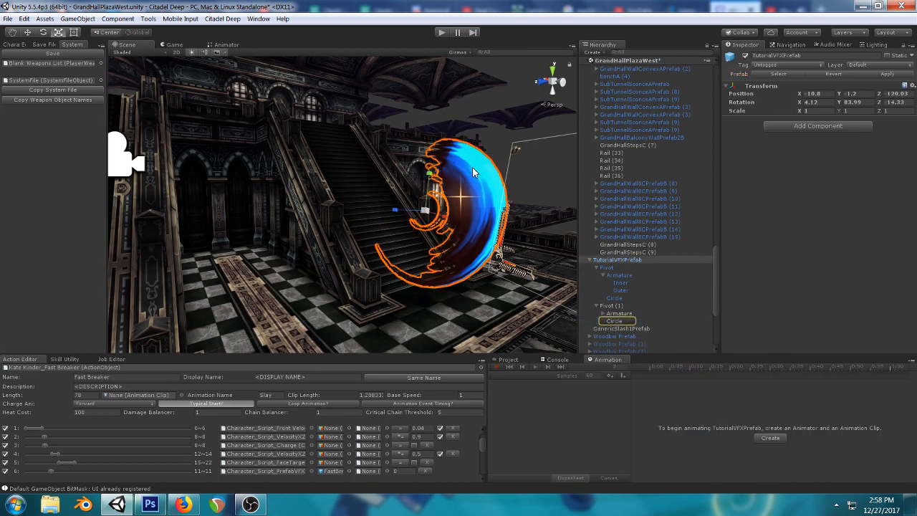
pyautogui.click(472, 166)
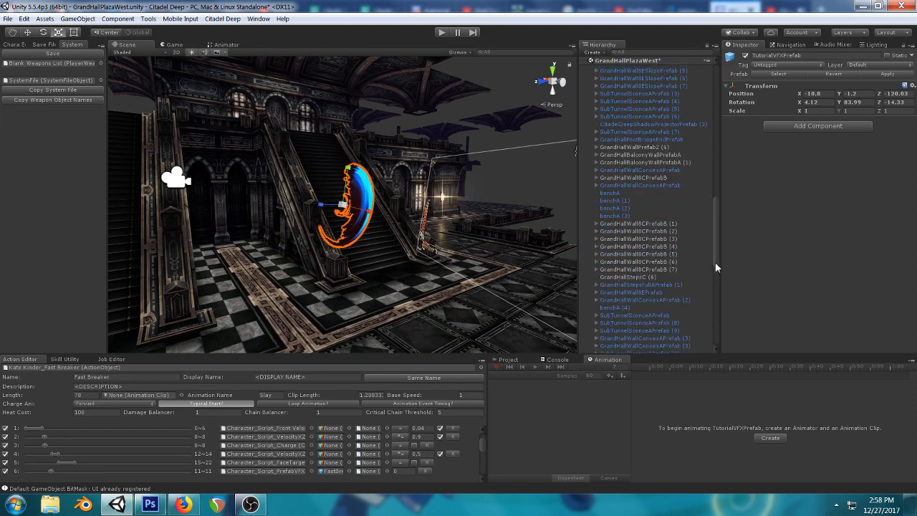
# - Delete the duplicate Pivot (1) object from TutorialVFXPrefab
pyautogui.moveTo(714, 261); pyautogui.dragTo(713, 178)
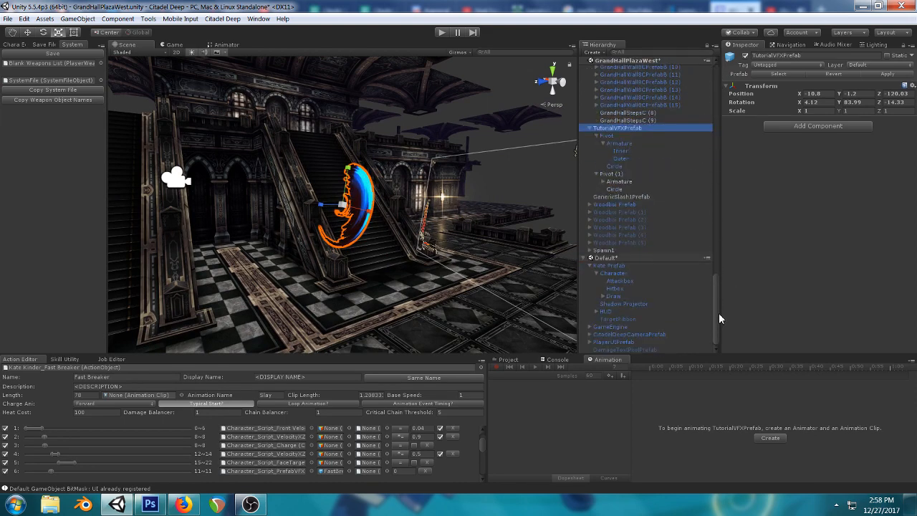
pyautogui.moveTo(720, 296); pyautogui.dragTo(719, 290)
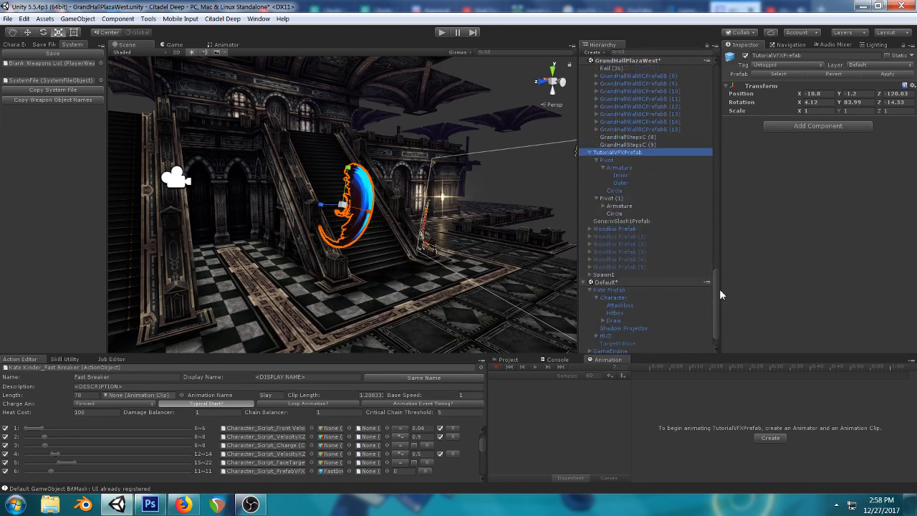
pyautogui.click(605, 198)
pyautogui.press('Delete')
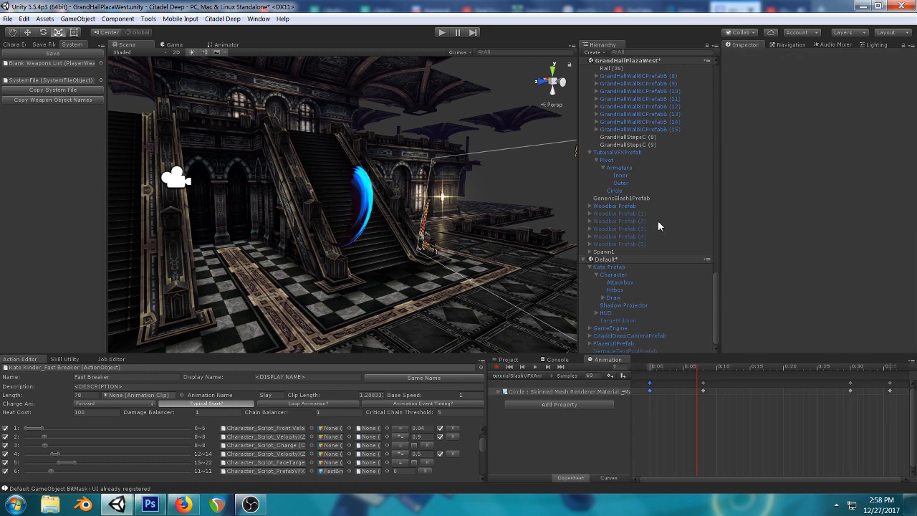
# - Return the Pivot animation to frame 0 and show the slash in the Game view
pyautogui.click(606, 160)
pyautogui.moveTo(661, 368)
pyautogui.mouseDown()
pyautogui.moveTo(651, 368)
pyautogui.moveTo(698, 368)
pyautogui.moveTo(762, 348)
pyautogui.moveTo(651, 360)
pyautogui.mouseUp()
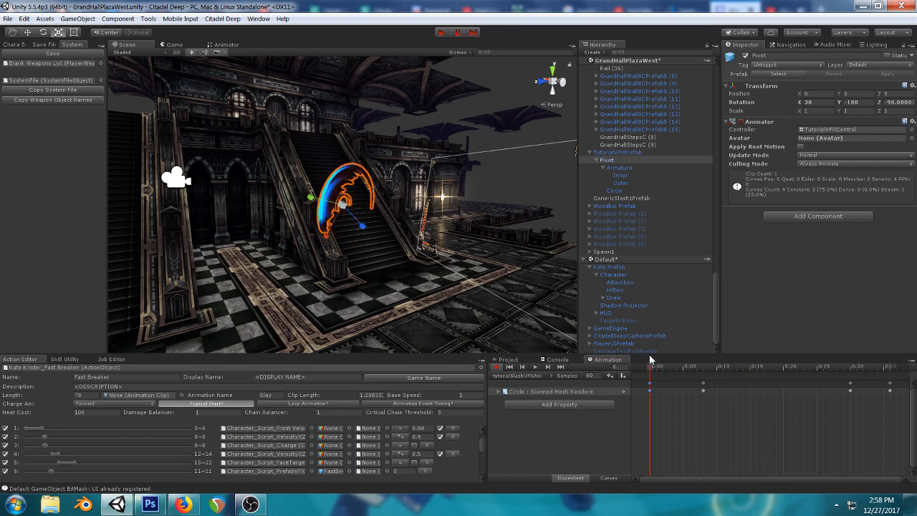
pyautogui.click(172, 44)
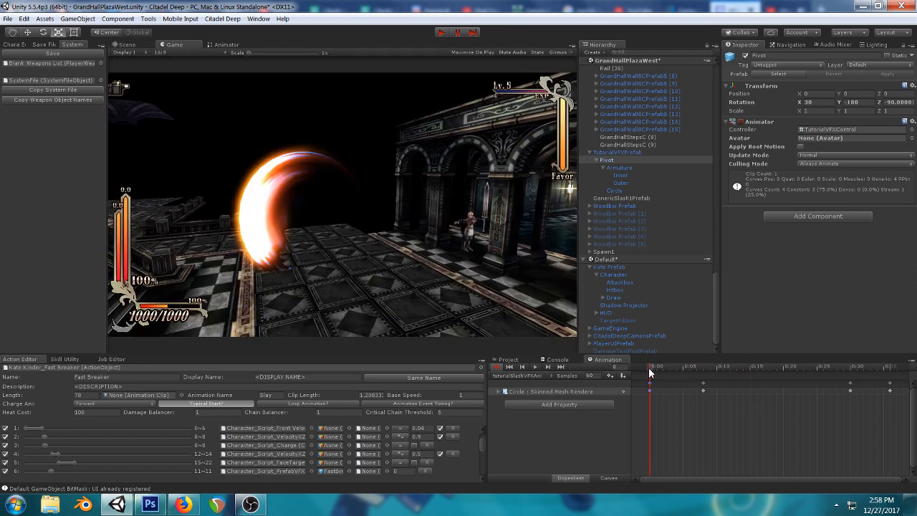
pyautogui.moveTo(650, 369)
pyautogui.mouseDown()
pyautogui.moveTo(851, 356)
pyautogui.moveTo(653, 364)
pyautogui.mouseUp()
# - Expand Circle's animated material properties for the Pivot clip and select the base texture's Y tiling property
pyautogui.click(499, 392)
pyautogui.click(548, 406)
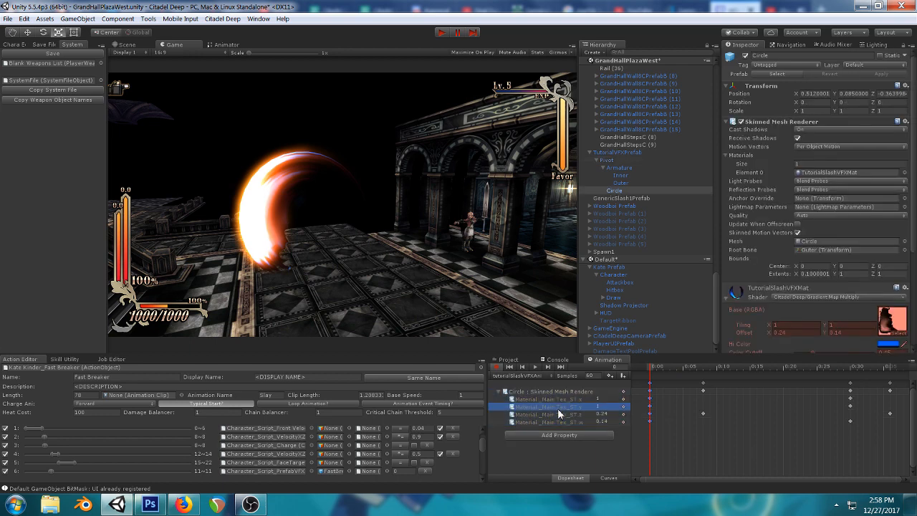
pyautogui.scroll(-2, 841, 311)
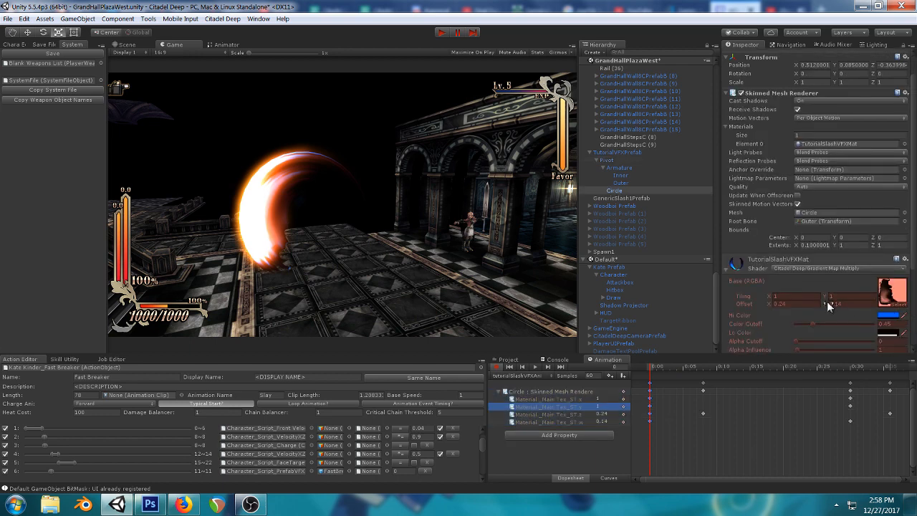
pyautogui.moveTo(824, 303); pyautogui.dragTo(829, 306)
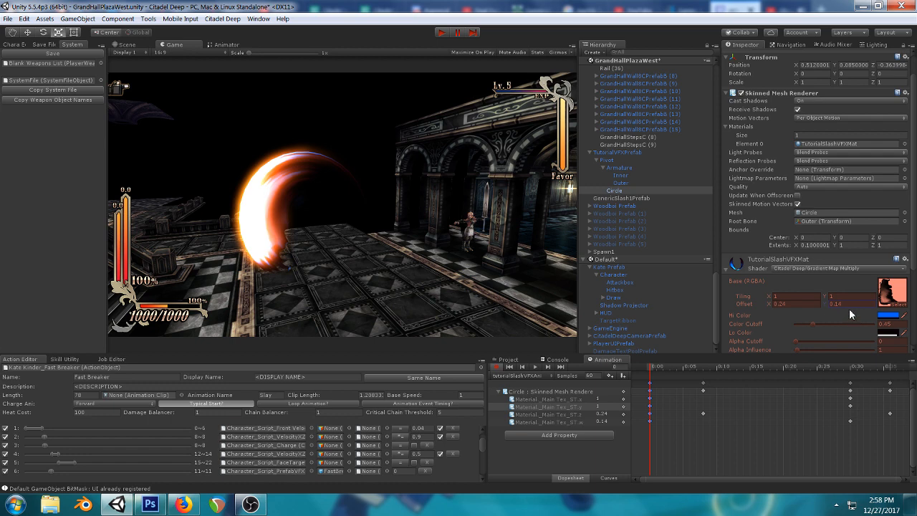
pyautogui.hotkey('ctrl', 'z')
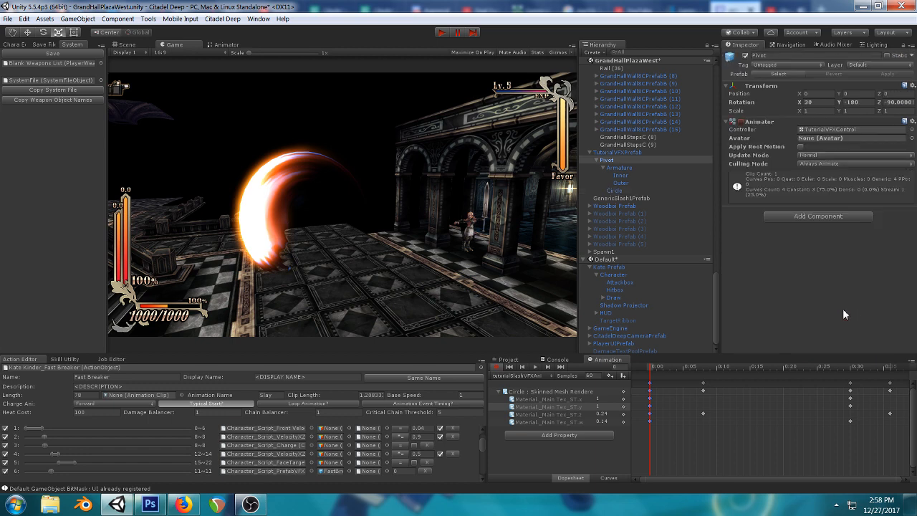
# - Select the Circle mesh and key its base texture's Y tiling at 1.03 on frame 0, with the Game view showing
pyautogui.click(649, 366)
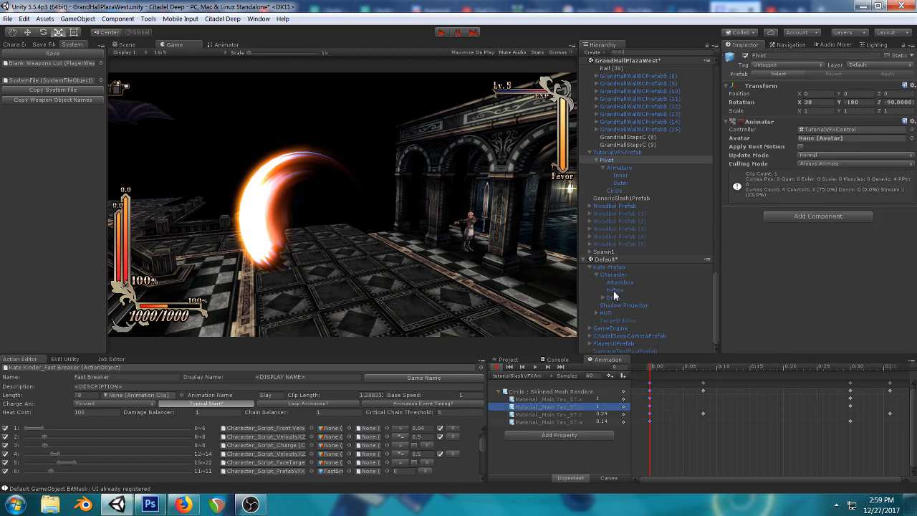
pyautogui.click(123, 45)
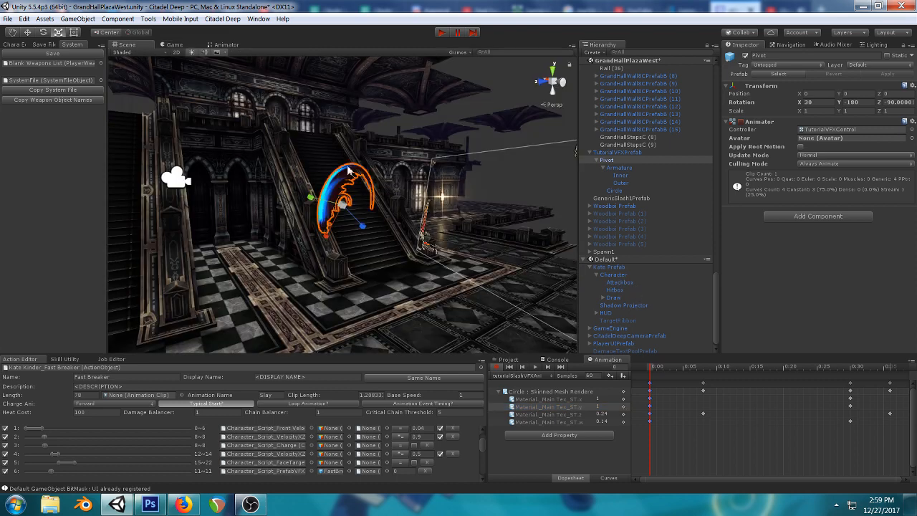
pyautogui.click(614, 191)
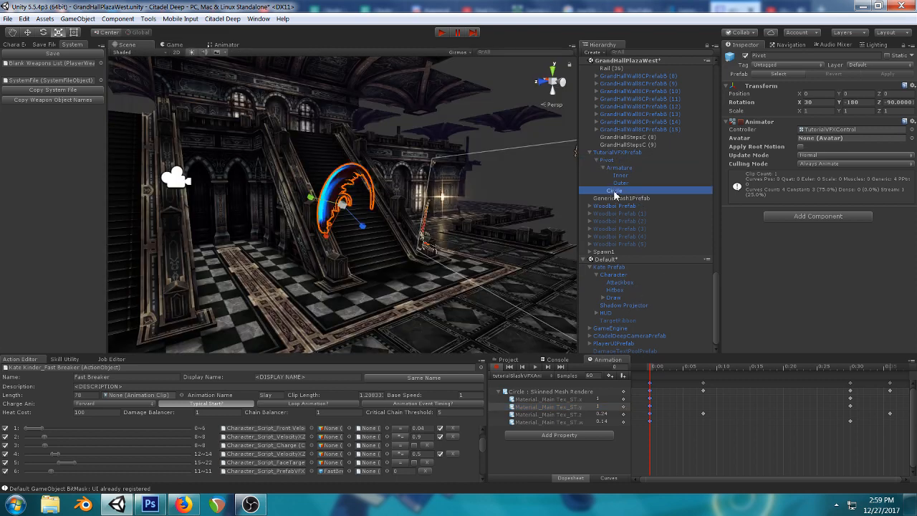
pyautogui.scroll(-3, 801, 286)
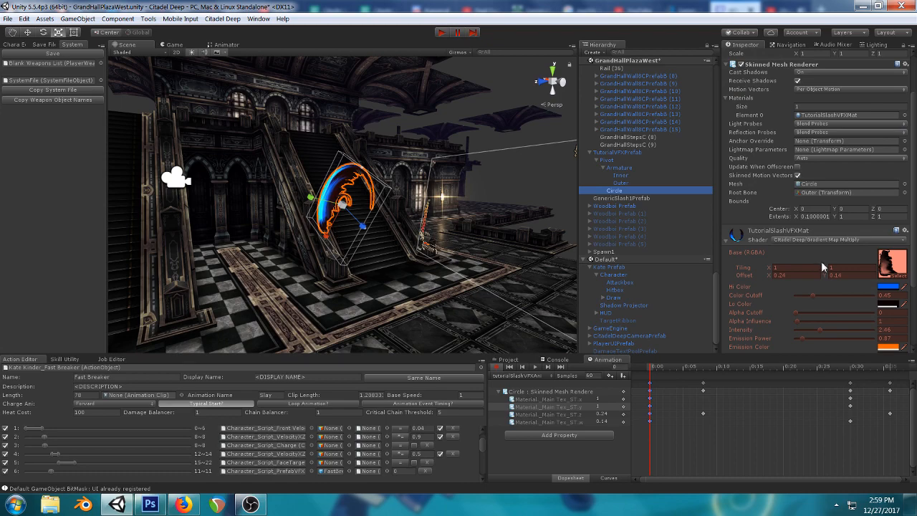
pyautogui.click(826, 268)
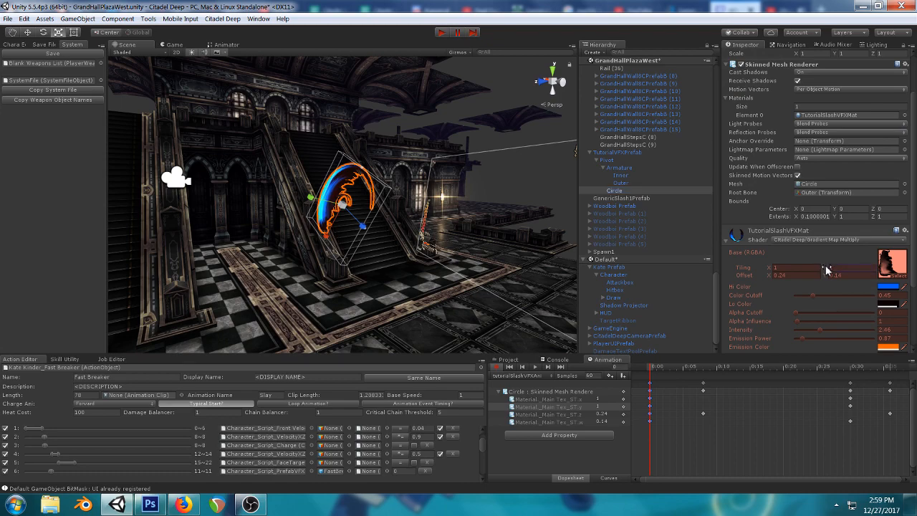
pyautogui.click(177, 52)
pyautogui.click(175, 51)
pyautogui.click(173, 46)
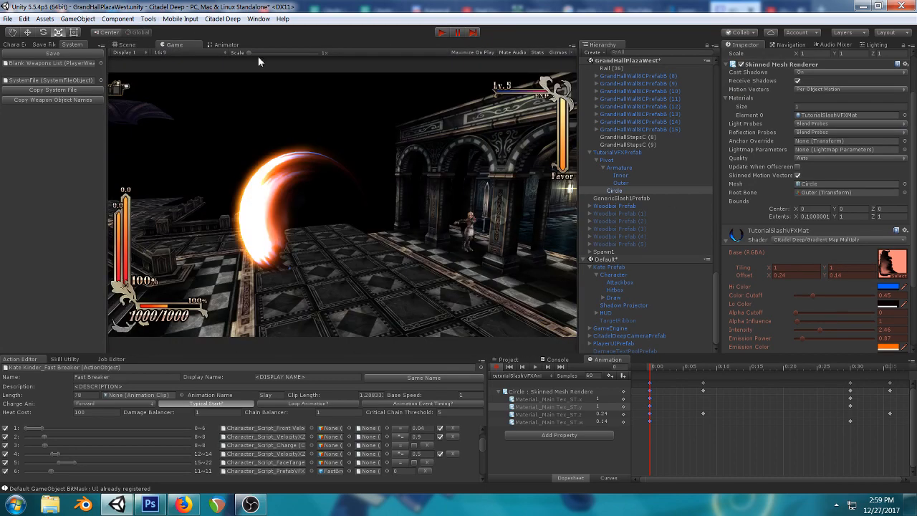
pyautogui.moveTo(825, 266); pyautogui.dragTo(828, 268)
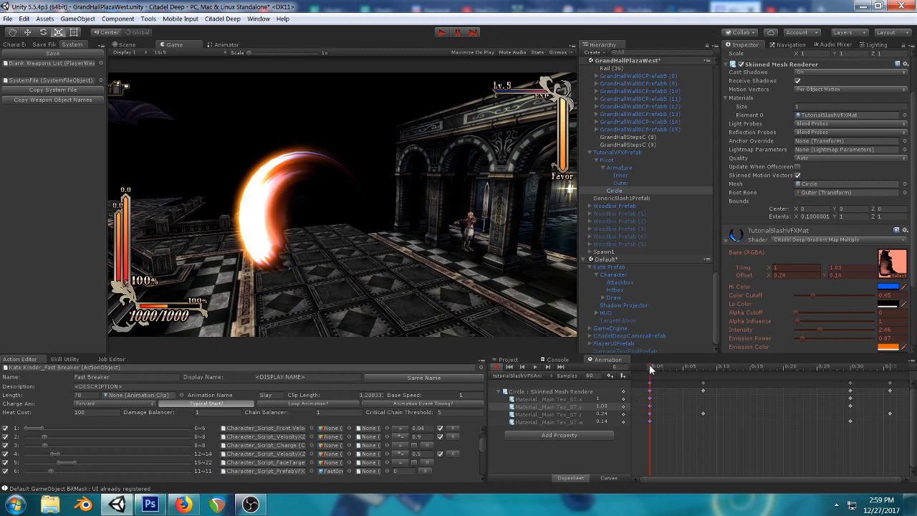
# - Key the base texture's Y tiling at 2.3 on frame 8 of the slash animation
pyautogui.moveTo(657, 369); pyautogui.dragTo(702, 369)
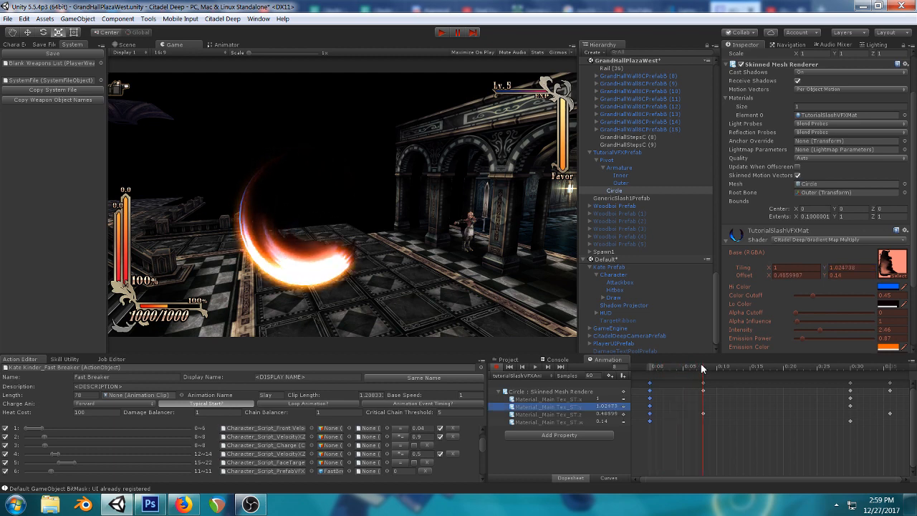
pyautogui.moveTo(825, 268); pyautogui.dragTo(841, 269)
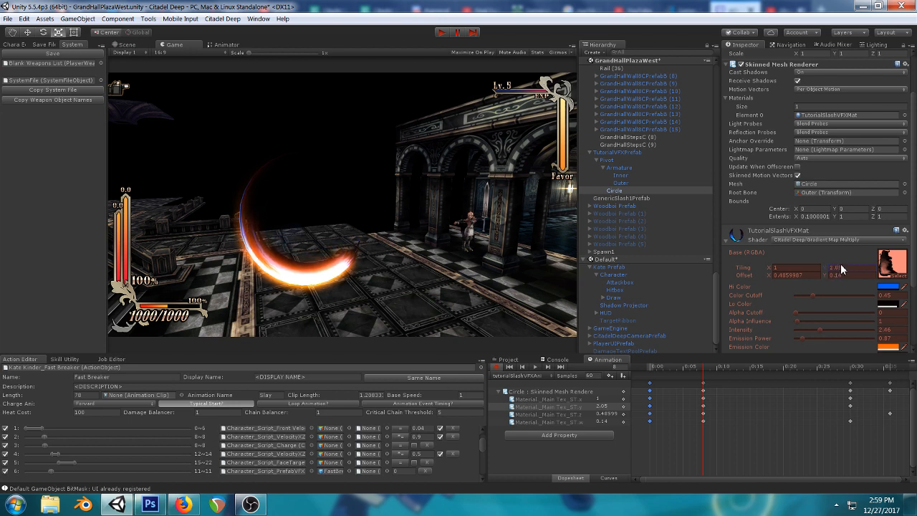
pyautogui.moveTo(842, 268); pyautogui.dragTo(845, 269)
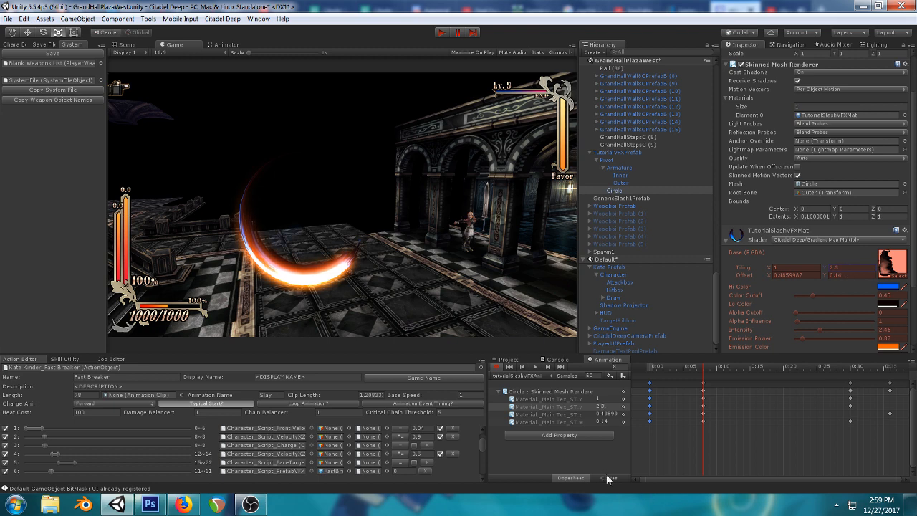
# - Display the Y tiling animation curve and raise its frame 30 key to about 2.4
pyautogui.click(565, 406)
pyautogui.click(607, 478)
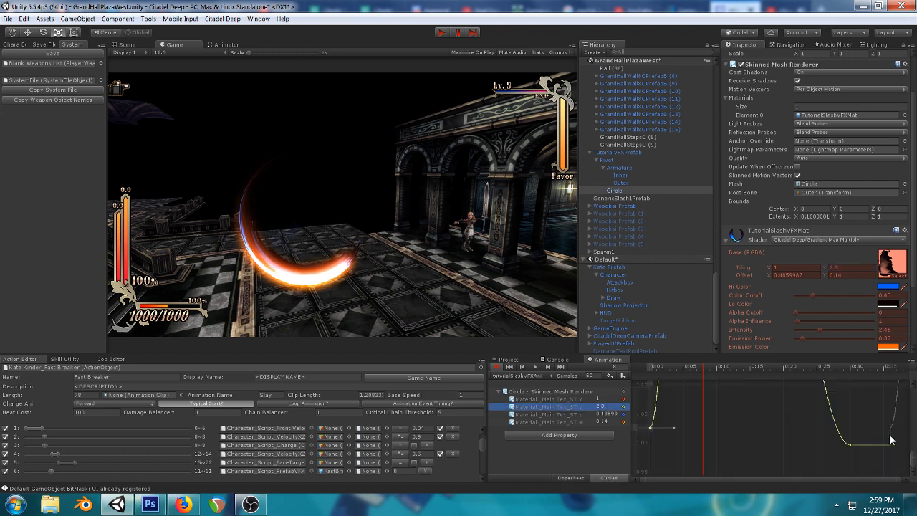
pyautogui.press('f')
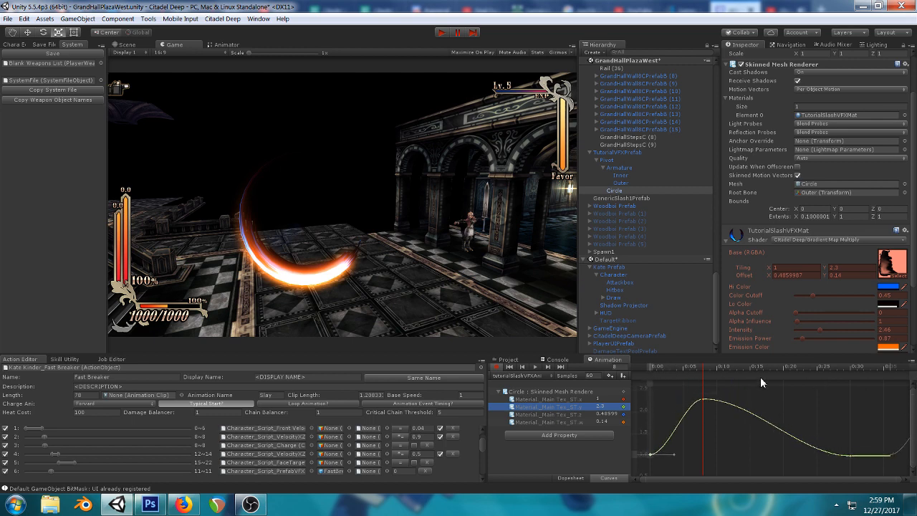
pyautogui.moveTo(850, 458); pyautogui.dragTo(851, 401)
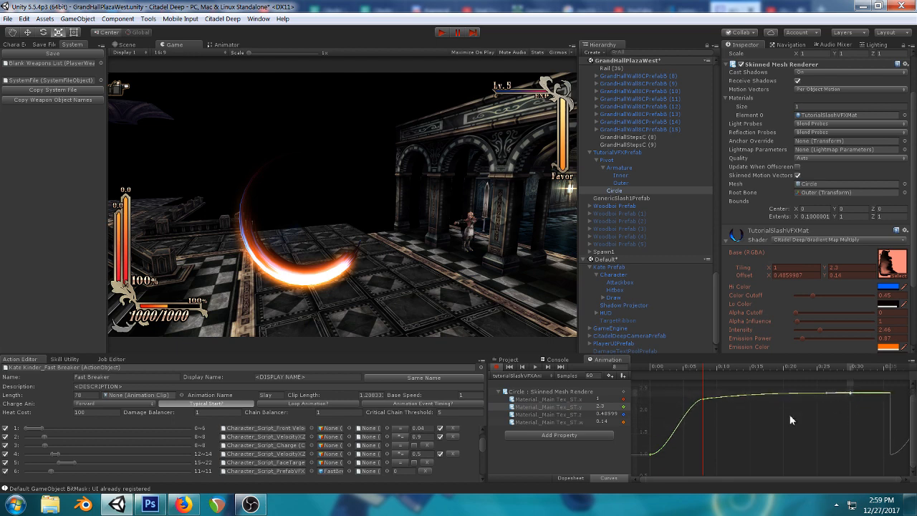
# - Scrub through the slash animation and move the Y tiling curve's last key to frame 37 at about 2.7
pyautogui.click(650, 455)
pyautogui.click(651, 370)
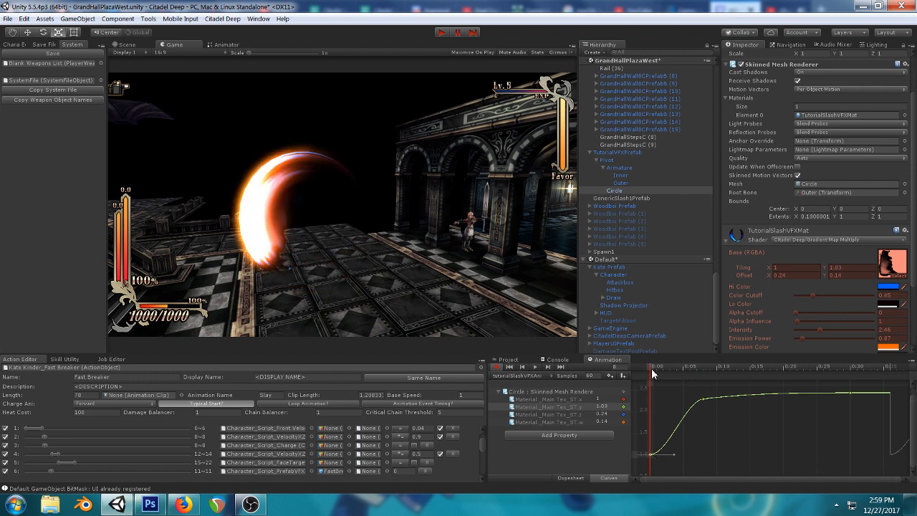
pyautogui.moveTo(653, 373); pyautogui.dragTo(795, 348)
pyautogui.moveTo(890, 393)
pyautogui.mouseDown()
pyautogui.moveTo(850, 394)
pyautogui.moveTo(888, 397)
pyautogui.moveTo(896, 388)
pyautogui.mouseUp()
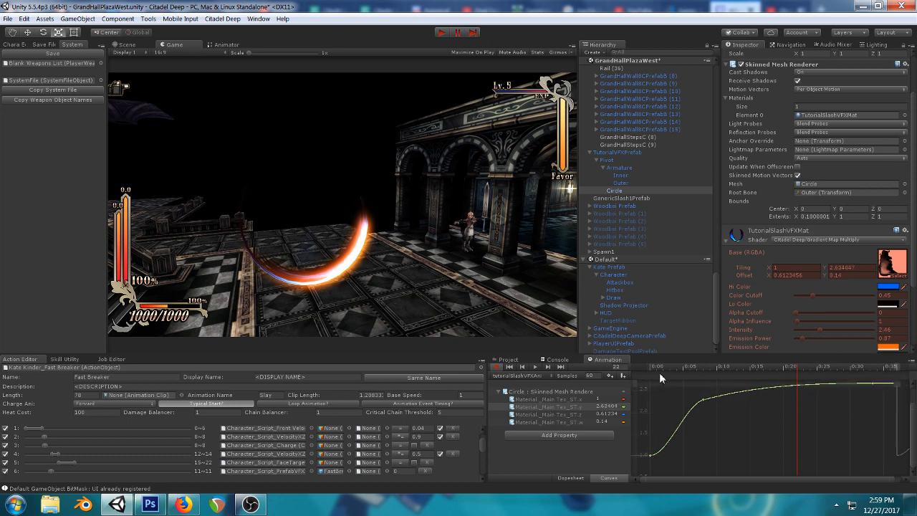
# - Play back the slash animation and examine the effect from another angle in the Scene view
pyautogui.moveTo(655, 367); pyautogui.dragTo(863, 364)
pyautogui.click(534, 366)
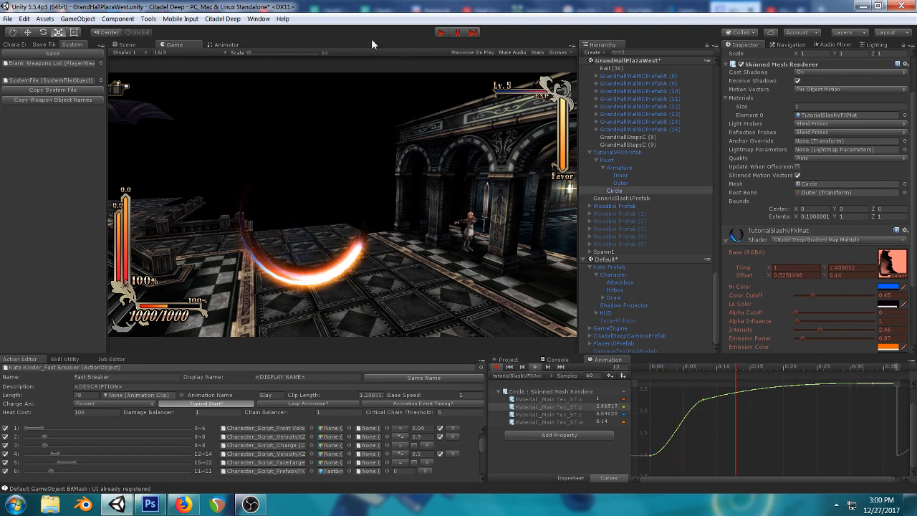
pyautogui.click(125, 45)
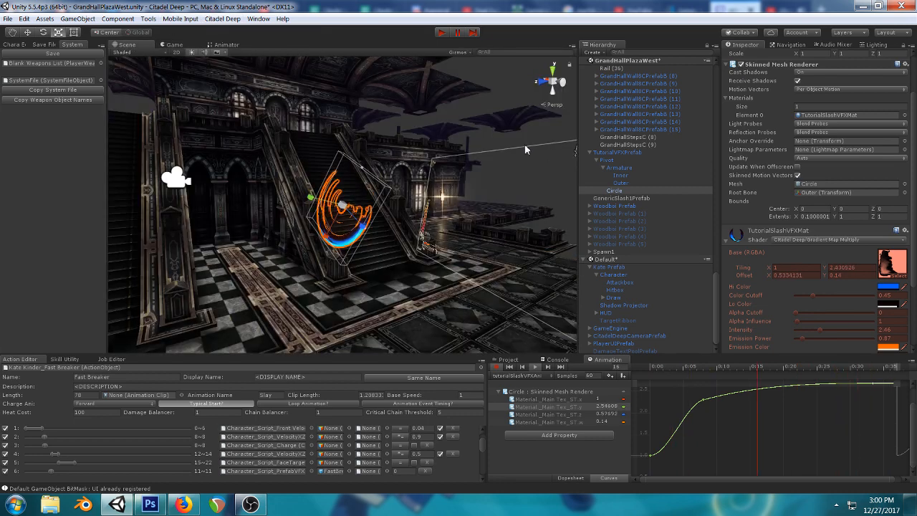
pyautogui.click(374, 108)
pyautogui.moveTo(374, 109); pyautogui.dragTo(458, 143, button='right')
pyautogui.moveTo(335, 161); pyautogui.dragTo(515, 182, button='middle')
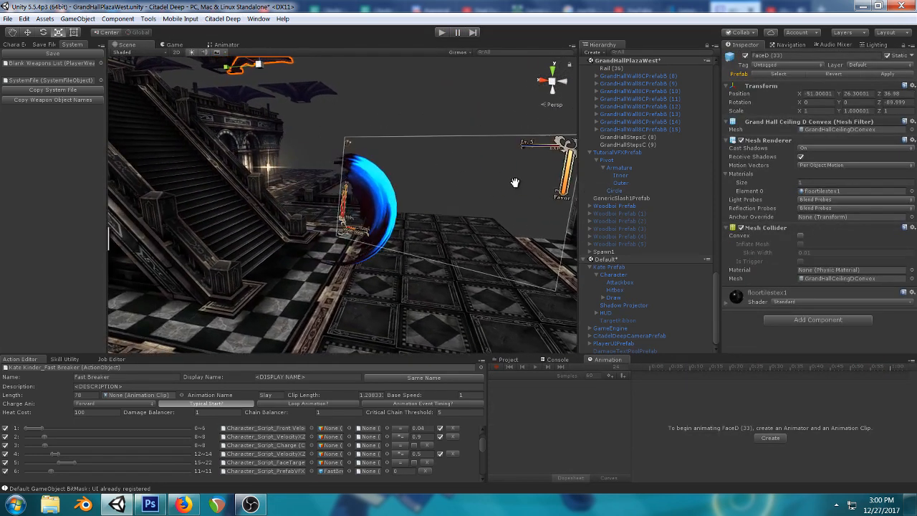
# - Select Pivot and replay its animation without the selection outline, comparing the slash in the Scene and Game views
pyautogui.click(613, 154)
pyautogui.click(610, 160)
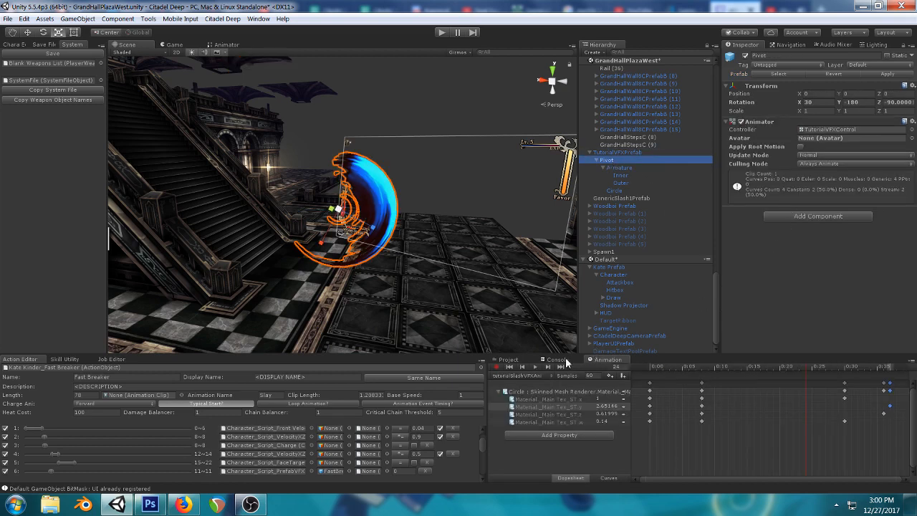
pyautogui.click(534, 365)
pyautogui.click(389, 91)
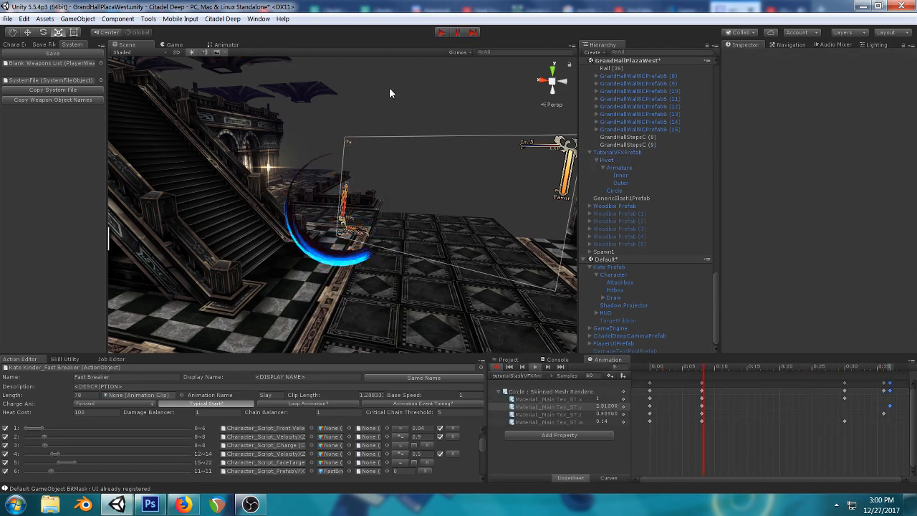
pyautogui.click(172, 46)
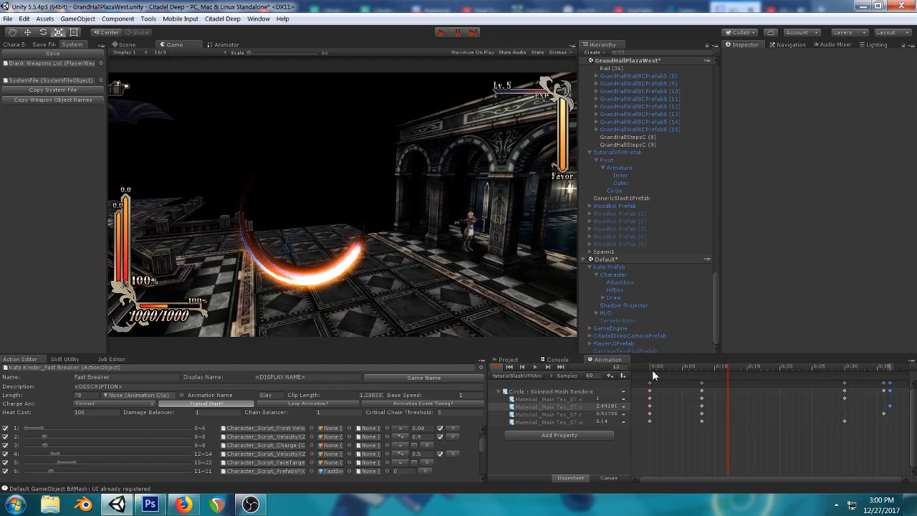
# - Move the Y tiling curve's frame 8 key to frame 9 at a value of 2.30
pyautogui.click(576, 406)
pyautogui.click(603, 476)
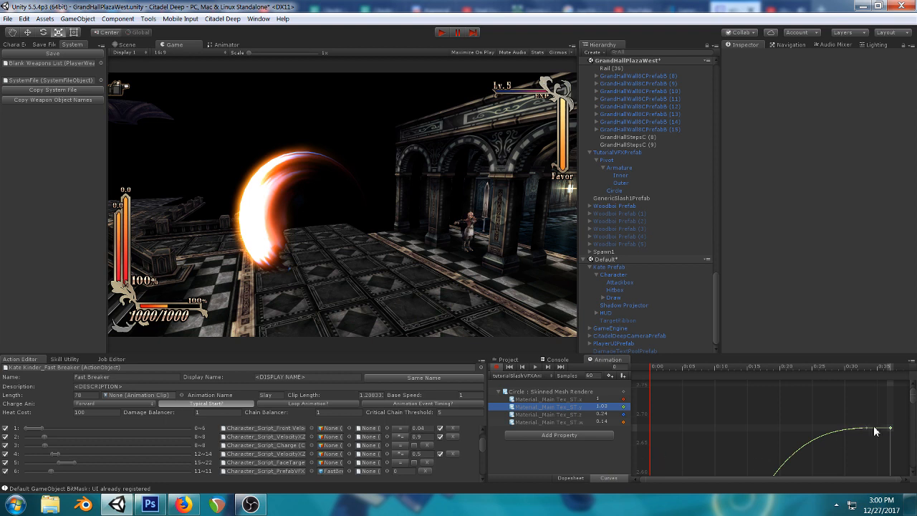
pyautogui.press('f')
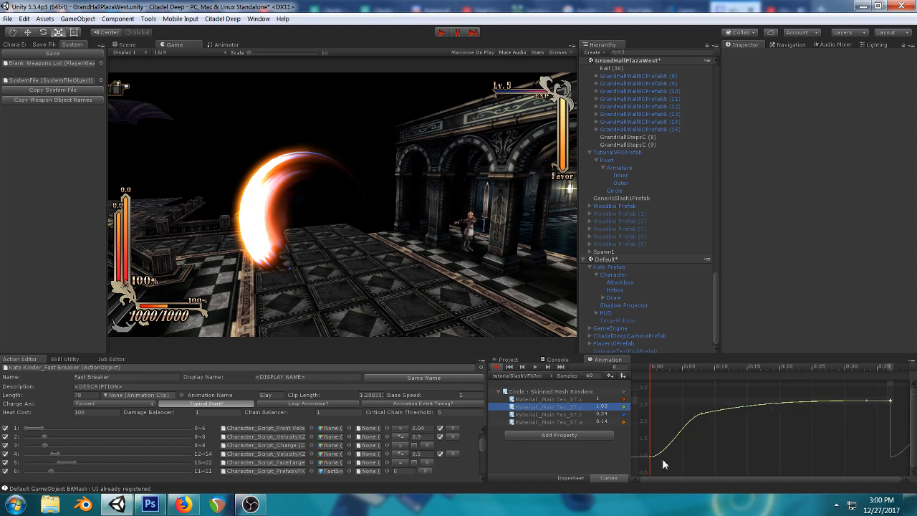
pyautogui.click(651, 456)
pyautogui.moveTo(701, 414); pyautogui.dragTo(706, 415)
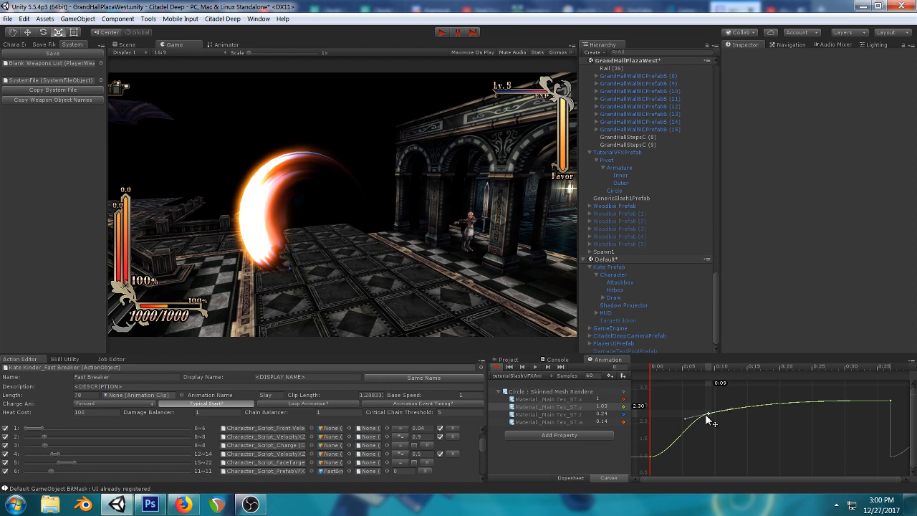
# - Add a key to the Y tiling curve at frame 4 with a value of about 1.1 and preview the slash up to frame 11
pyautogui.rightClick(669, 456)
pyautogui.click(677, 461)
pyautogui.moveTo(669, 456); pyautogui.dragTo(676, 453)
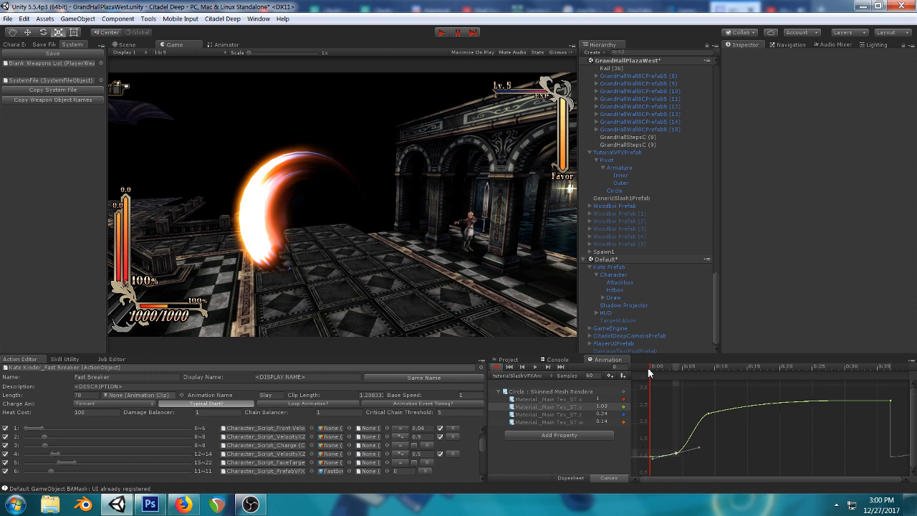
pyautogui.moveTo(649, 371); pyautogui.dragTo(721, 368)
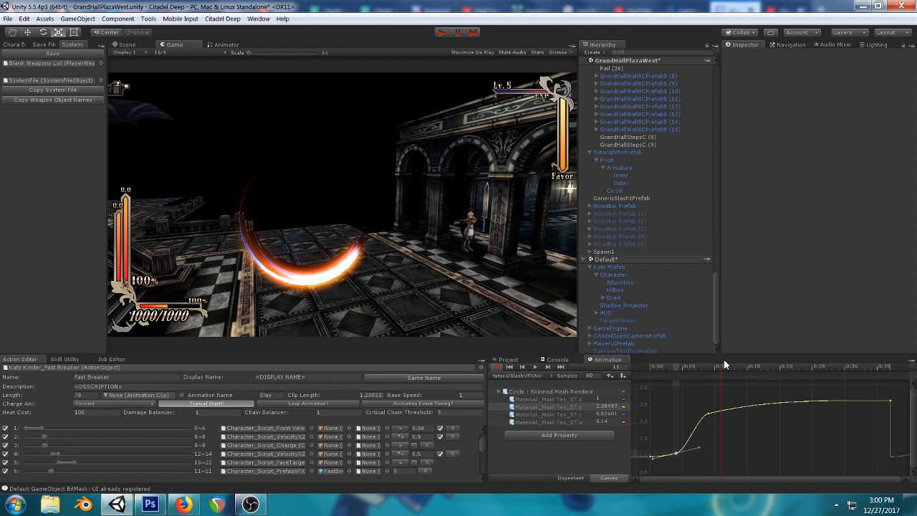
# - Raise the Y tiling curve's keys at frames 9 and 37 together by about 0.5 and preview the slash to frame 36
pyautogui.click(707, 414)
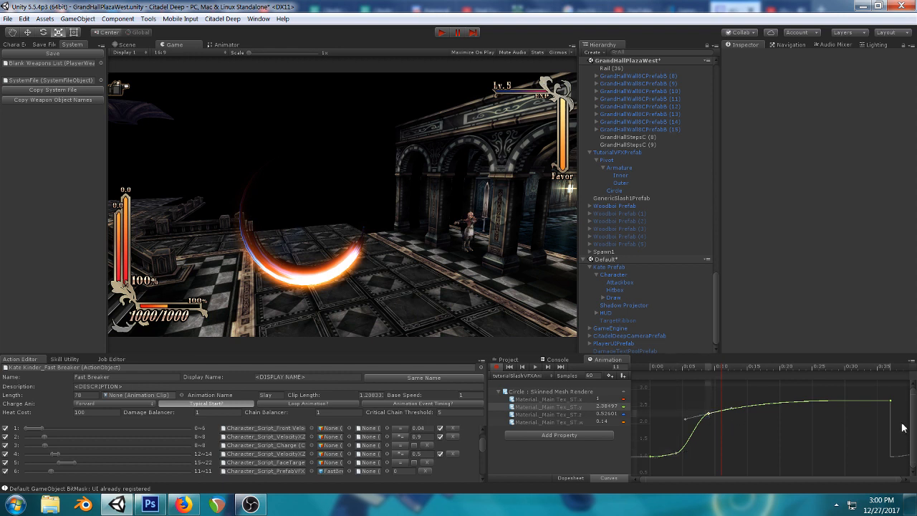
pyautogui.keyDown('shift'); pyautogui.click(890, 400); pyautogui.keyUp('shift')
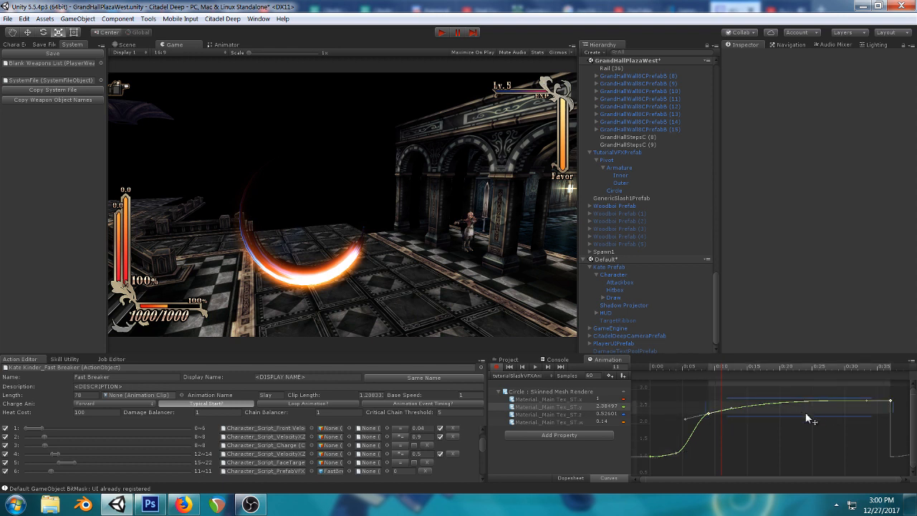
pyautogui.moveTo(805, 419); pyautogui.dragTo(805, 392)
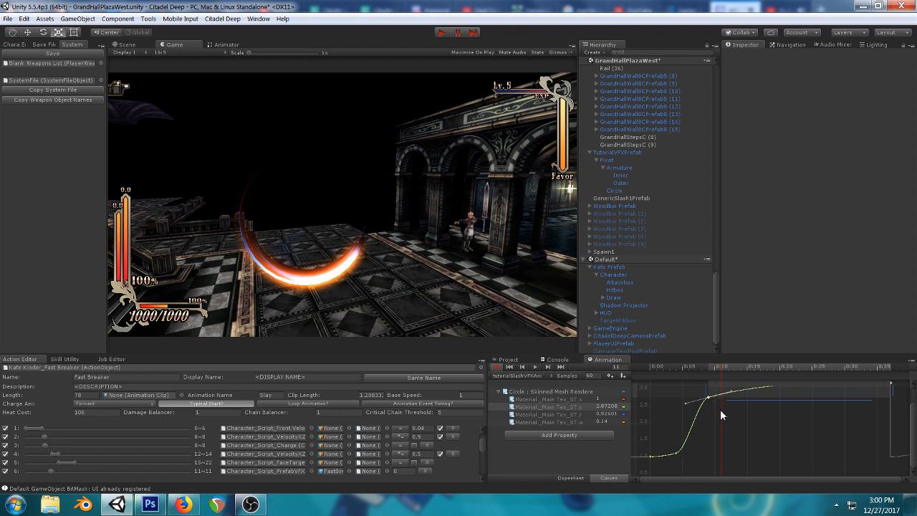
pyautogui.moveTo(723, 370); pyautogui.dragTo(882, 376)
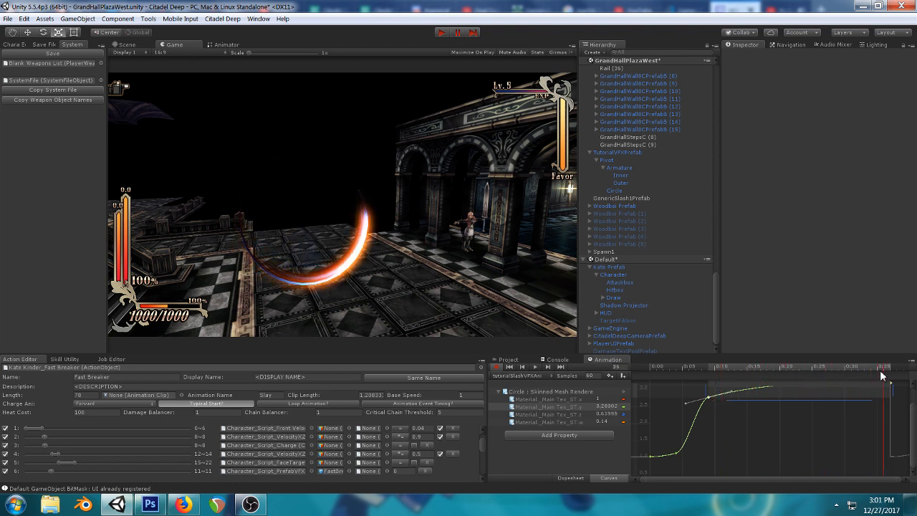
pyautogui.moveTo(913, 424); pyautogui.dragTo(914, 409)
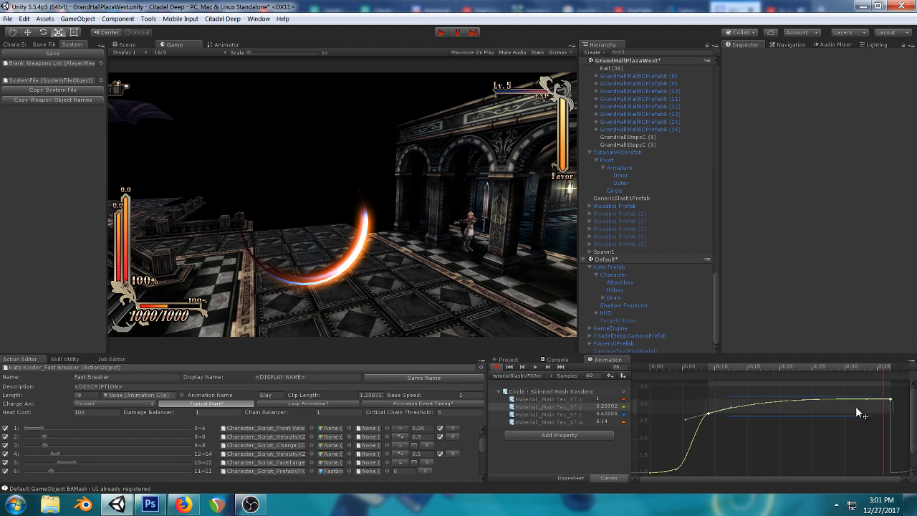
# - Raise the Y tiling curve's keys at frames 9 and 37 together by about 0.7, replay the slash and show the clip's keys as a dopesheet
pyautogui.moveTo(853, 407); pyautogui.dragTo(852, 383)
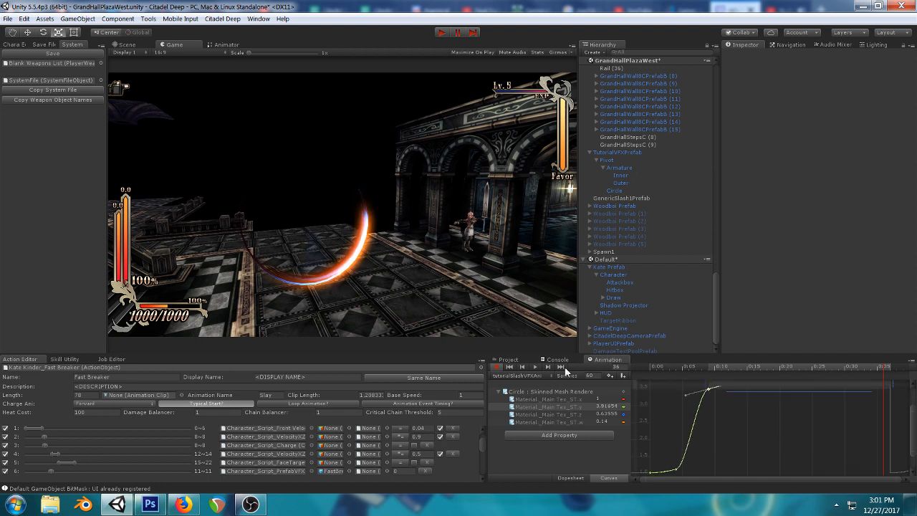
pyautogui.click(534, 367)
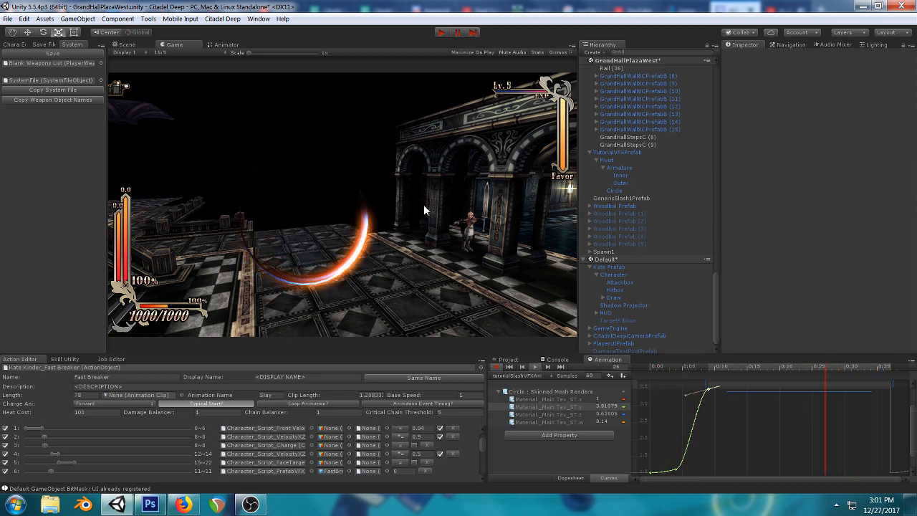
pyautogui.click(534, 367)
pyautogui.click(496, 367)
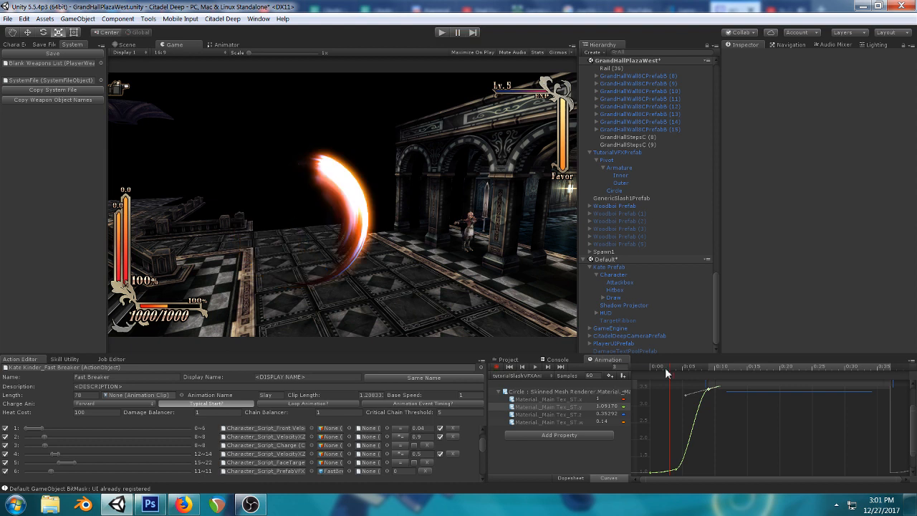
pyautogui.click(650, 366)
pyautogui.moveTo(911, 409); pyautogui.dragTo(913, 395)
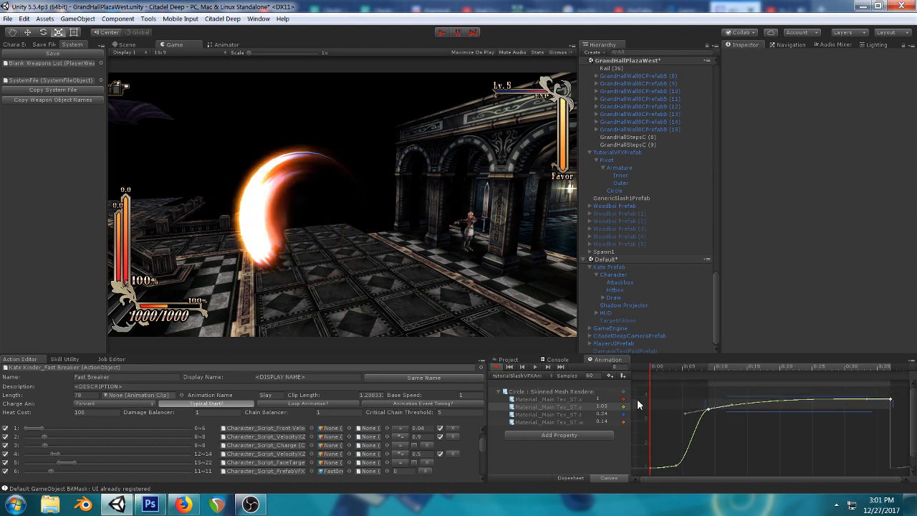
pyautogui.click(570, 478)
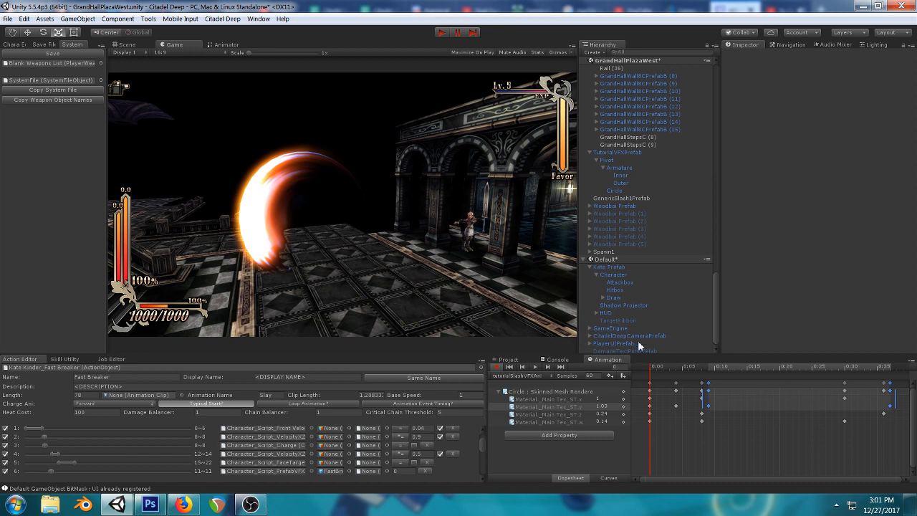
pyautogui.click(496, 367)
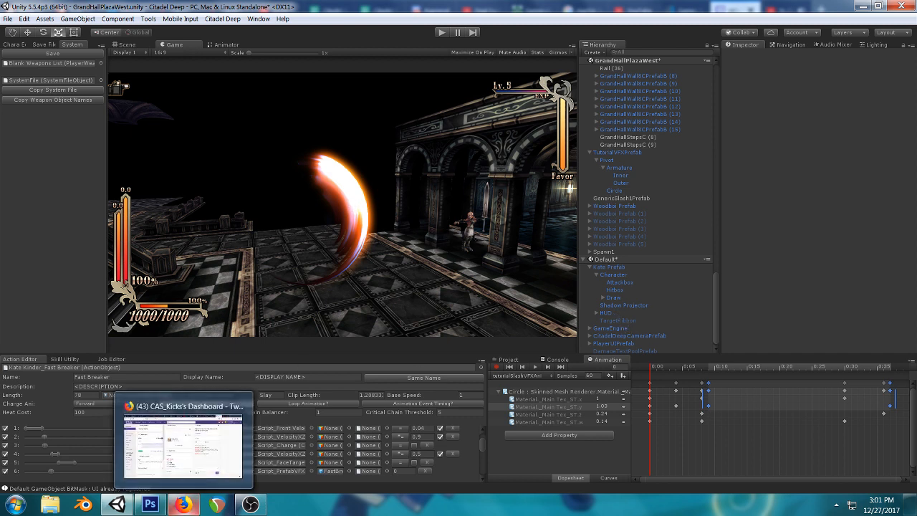
# - Switch to Firefox to read the stream chat on the Twitch dashboard and return to Unity
pyautogui.click(183, 504)
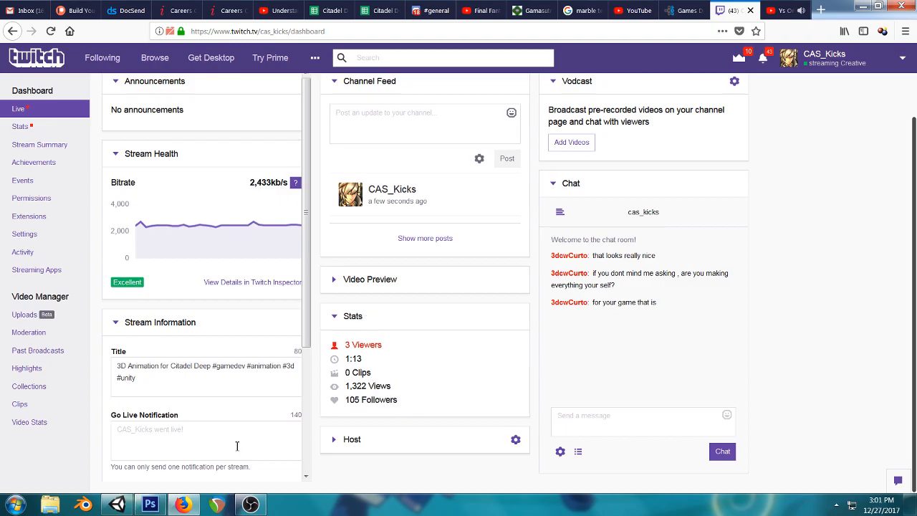
pyautogui.click(117, 504)
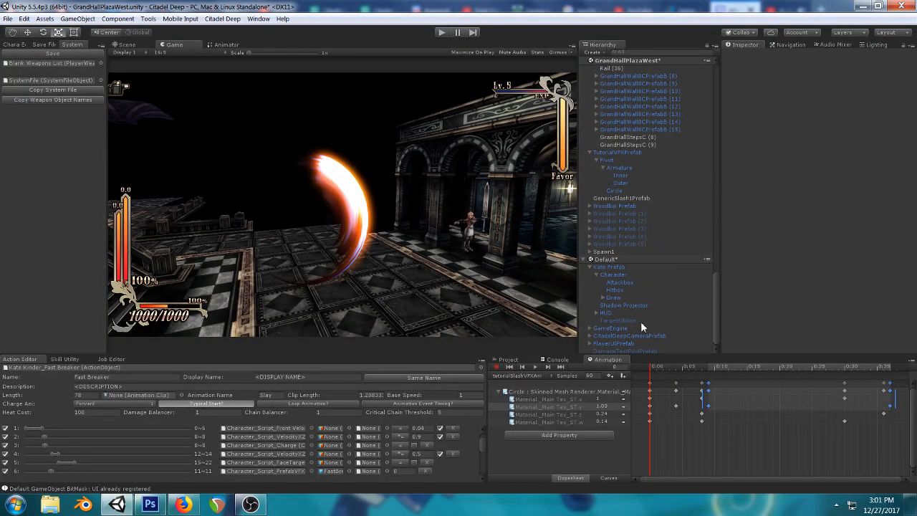
# - Select Circle and lower the Intensity of its TutorialSlashVFXMat material to -1
pyautogui.click(611, 192)
pyautogui.scroll(-5, 872, 226)
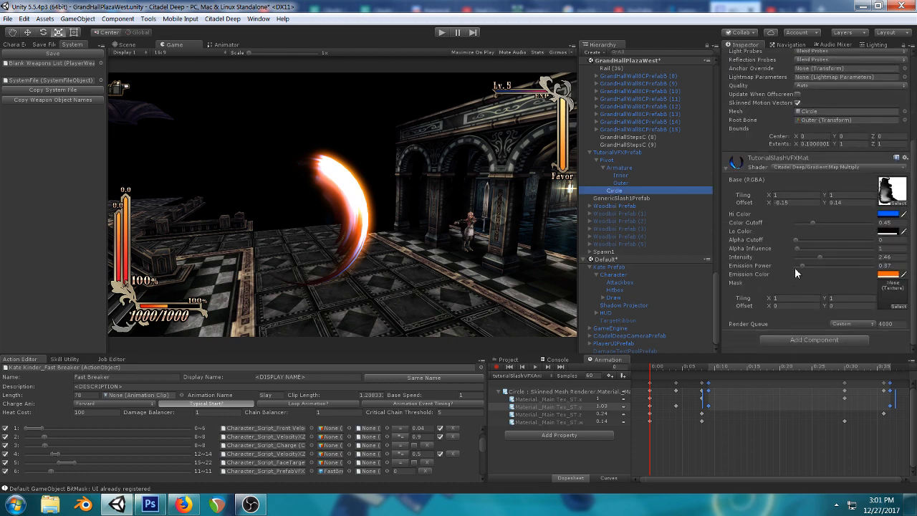
pyautogui.moveTo(818, 256); pyautogui.dragTo(780, 262)
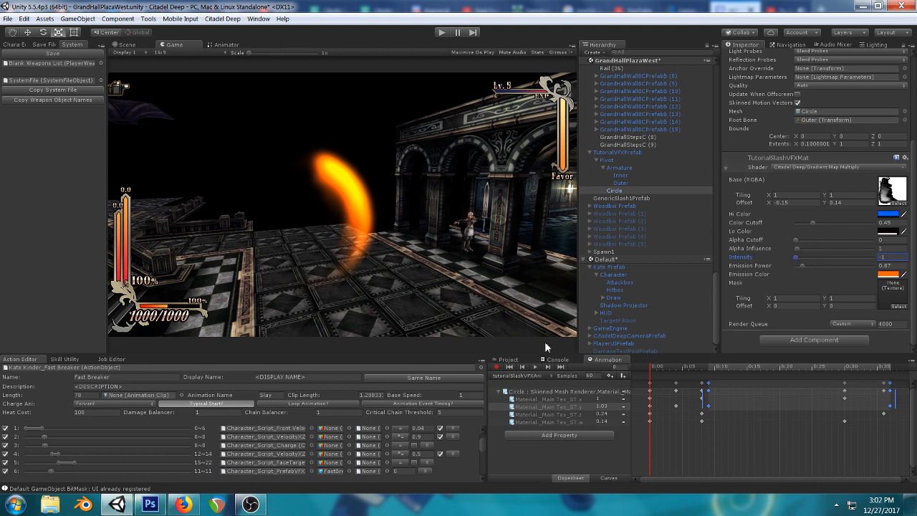
# - Record keys for the slash material's Intensity and Emission Power at frame 0, both set to 0
pyautogui.click(496, 366)
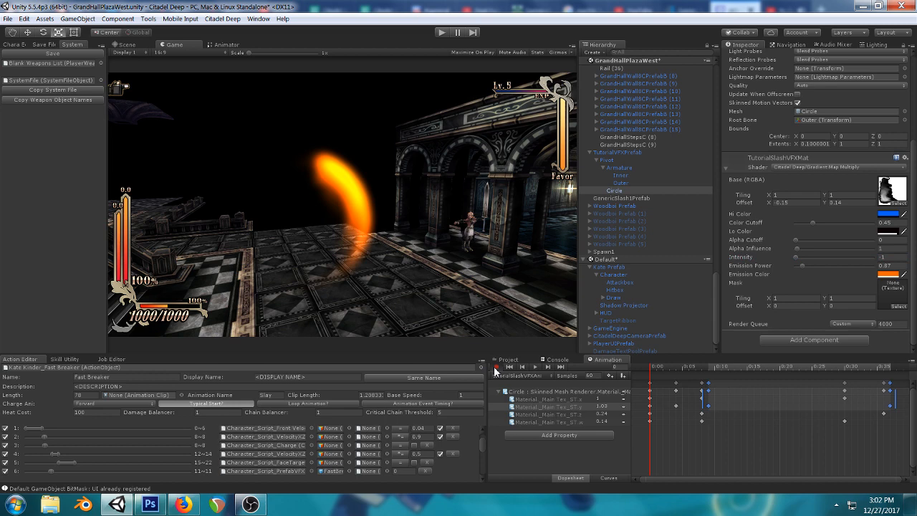
pyautogui.click(795, 256)
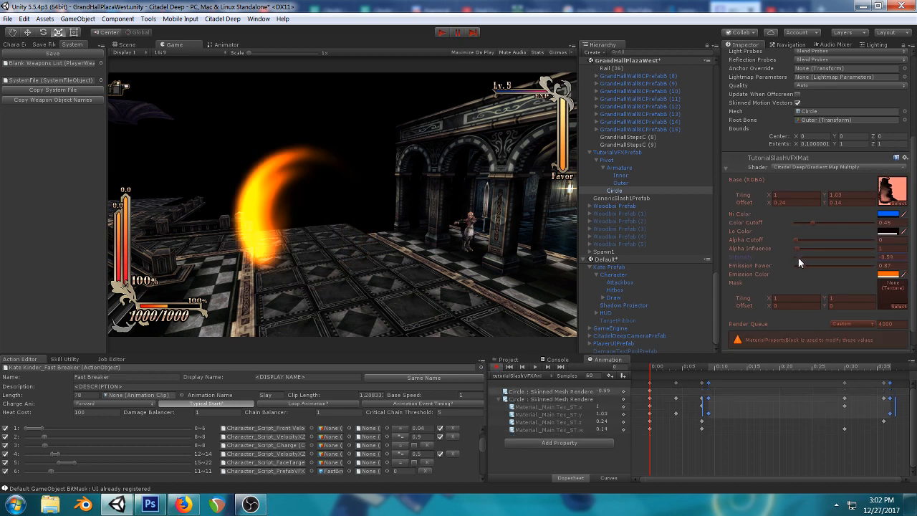
pyautogui.click(898, 258)
pyautogui.write('0')
pyautogui.click(899, 265)
pyautogui.write('0')
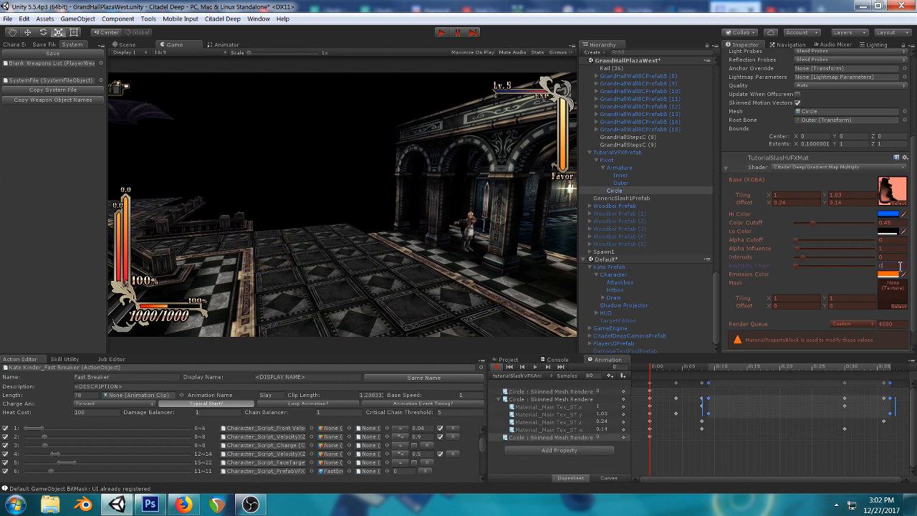
# - Key the slash material at frame 1 with an Intensity of 4.14 and an Emission Power of 1.23
pyautogui.click(652, 370)
pyautogui.moveTo(652, 369); pyautogui.dragTo(655, 369)
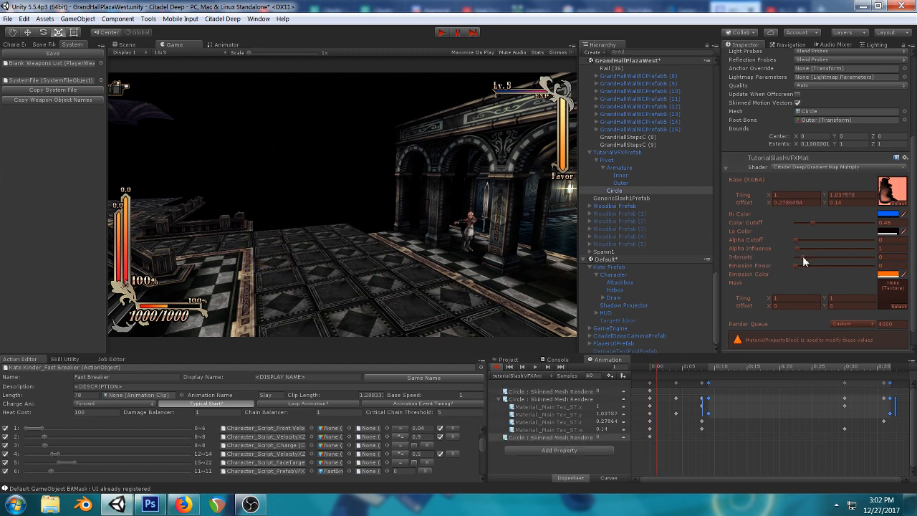
pyautogui.moveTo(804, 260); pyautogui.dragTo(830, 260)
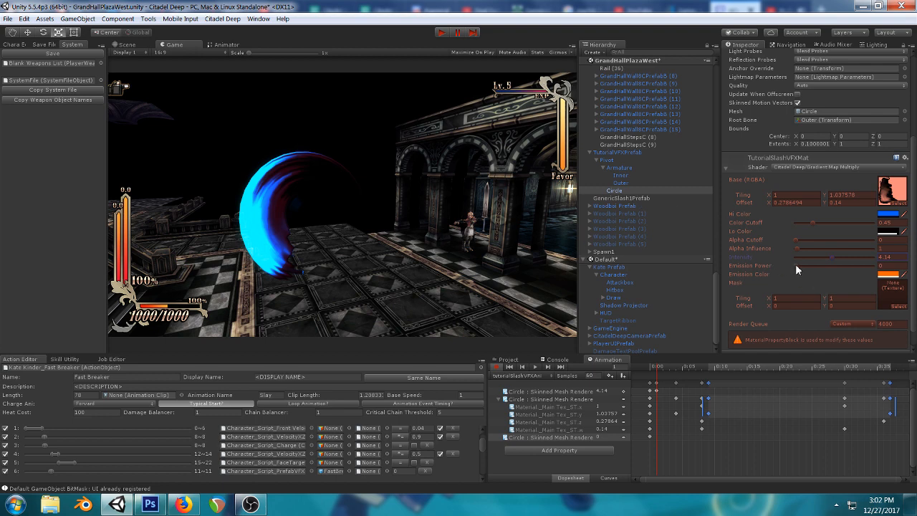
pyautogui.moveTo(795, 263); pyautogui.dragTo(802, 269)
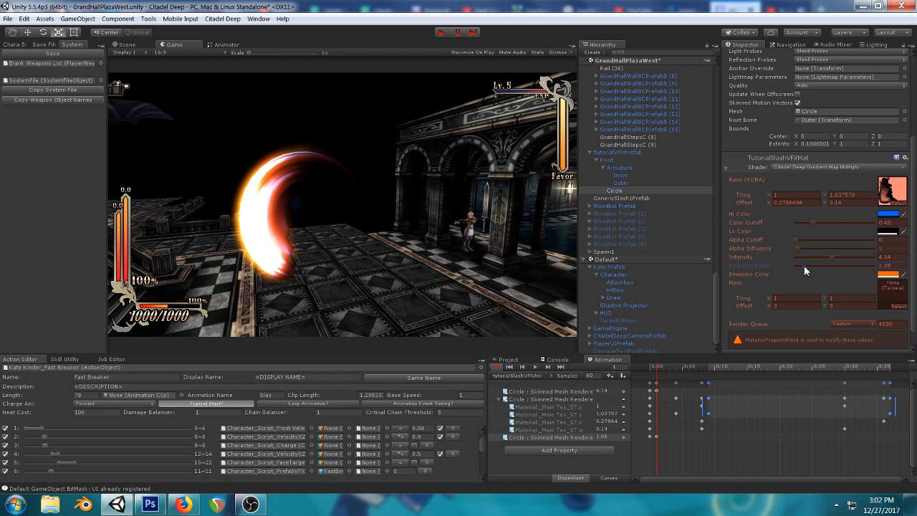
pyautogui.moveTo(804, 266); pyautogui.dragTo(806, 265)
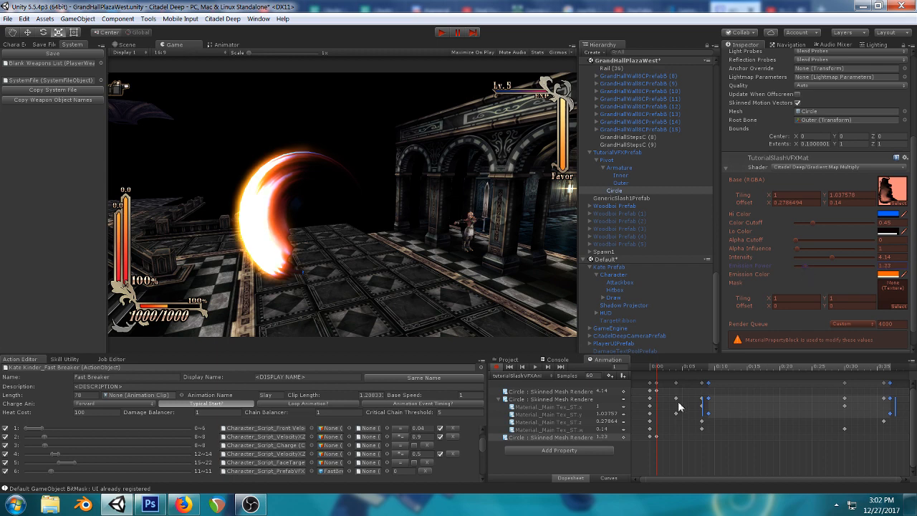
# - Key the material's Intensity and Emission Power to 0 at frame 37 and preview the fade back to frame 20
pyautogui.click(675, 413)
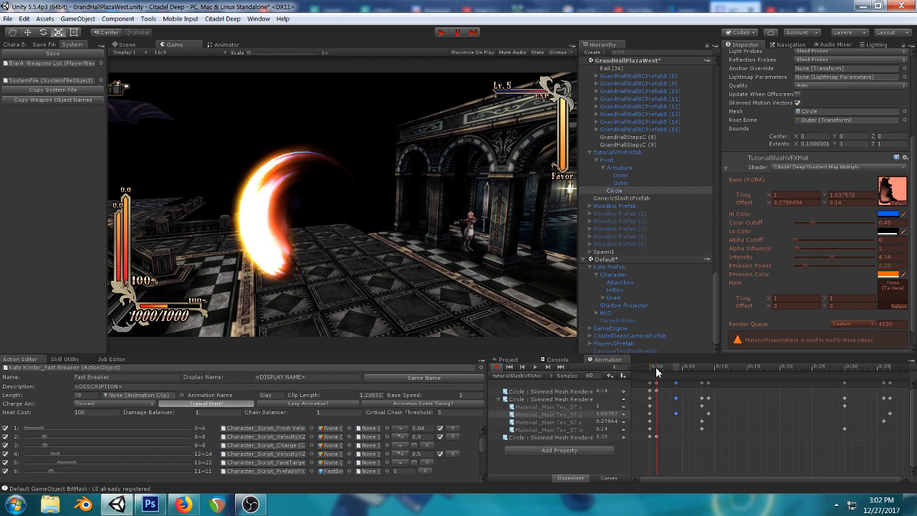
pyautogui.moveTo(656, 367); pyautogui.dragTo(889, 367)
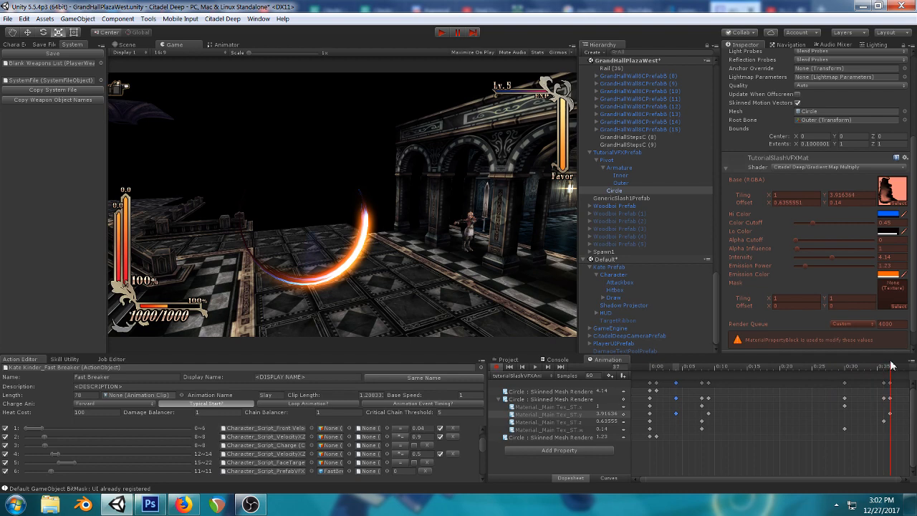
pyautogui.click(897, 259)
pyautogui.write('0')
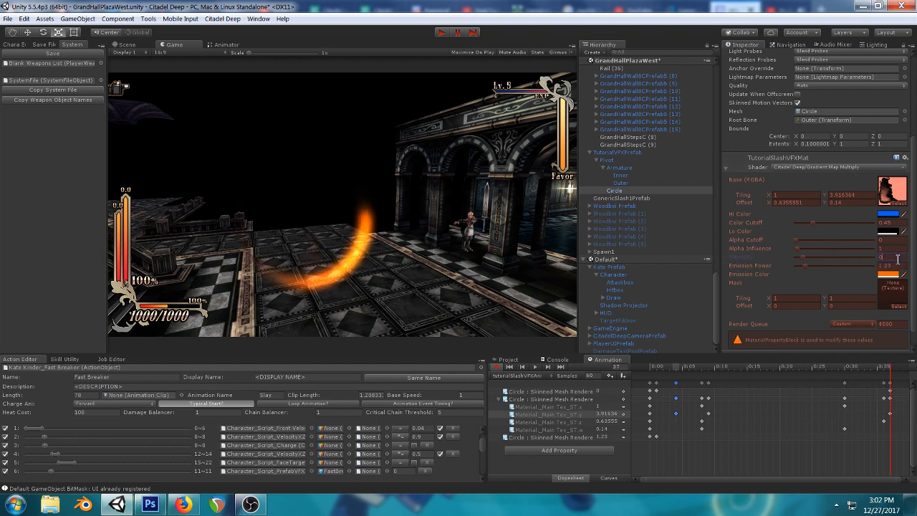
pyautogui.click(891, 265)
pyautogui.write('0')
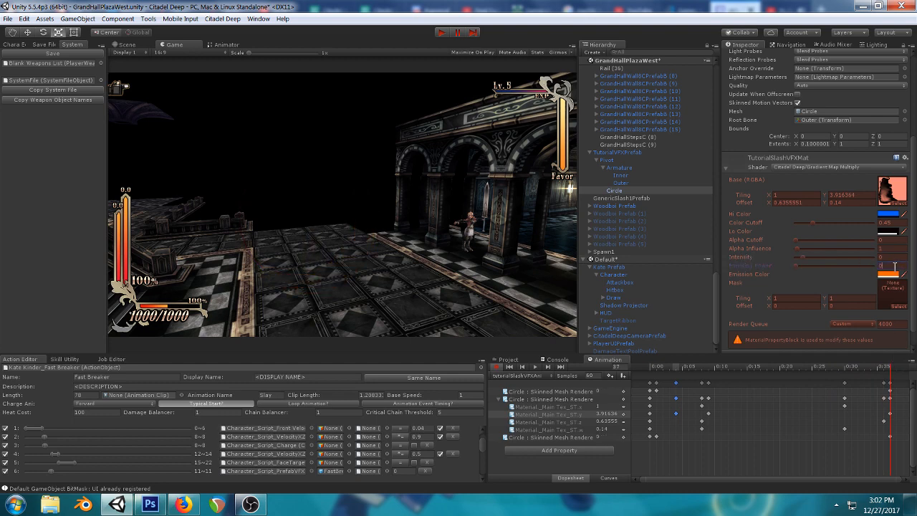
pyautogui.click(885, 368)
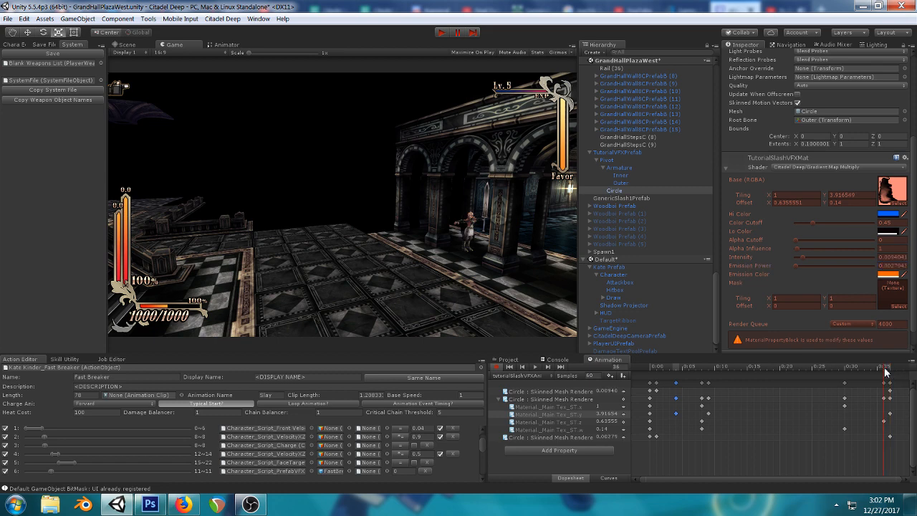
pyautogui.moveTo(857, 370); pyautogui.dragTo(780, 385)
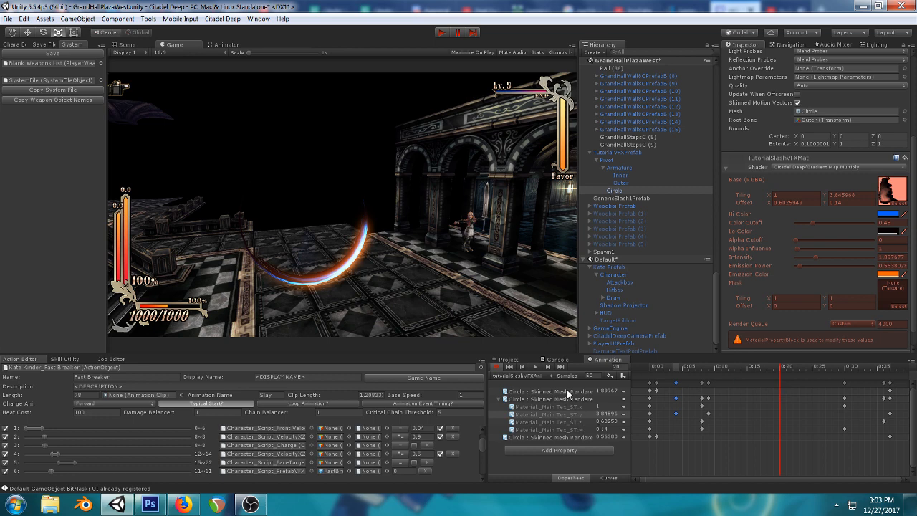
# - Bend the Intensity curve downward after its frame 1 key for a quicker falloff and preview the slash from frame 1 to 37
pyautogui.moveTo(631, 384); pyautogui.dragTo(692, 385)
pyautogui.click(606, 392)
pyautogui.click(671, 478)
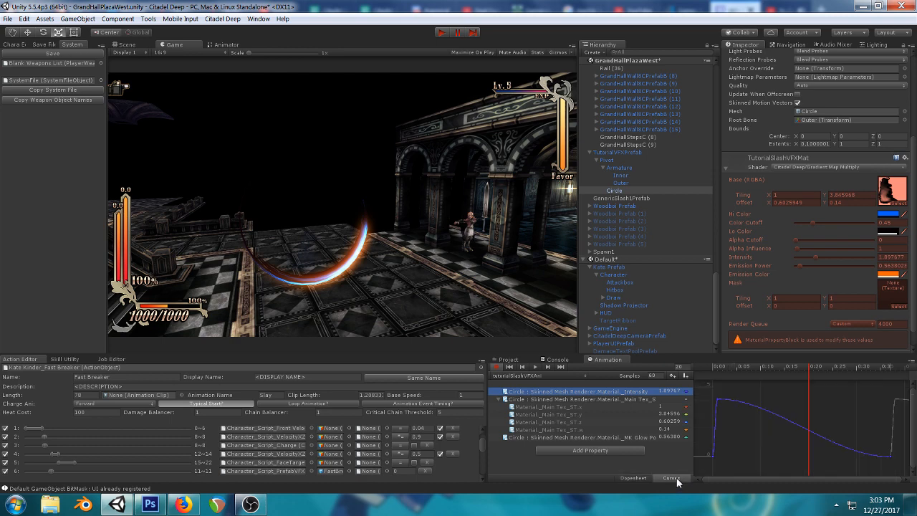
pyautogui.click(717, 400)
pyautogui.moveTo(745, 398); pyautogui.dragTo(742, 418)
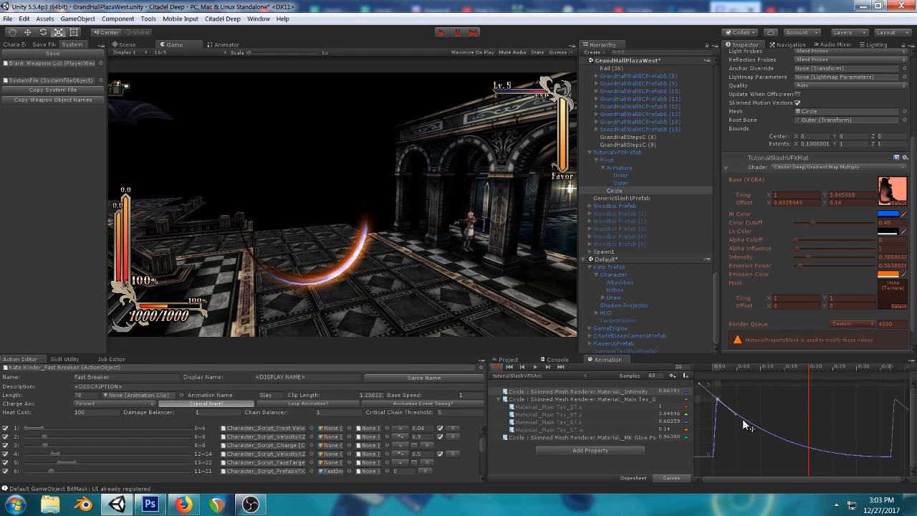
pyautogui.click(716, 370)
pyautogui.moveTo(716, 371); pyautogui.dragTo(889, 359)
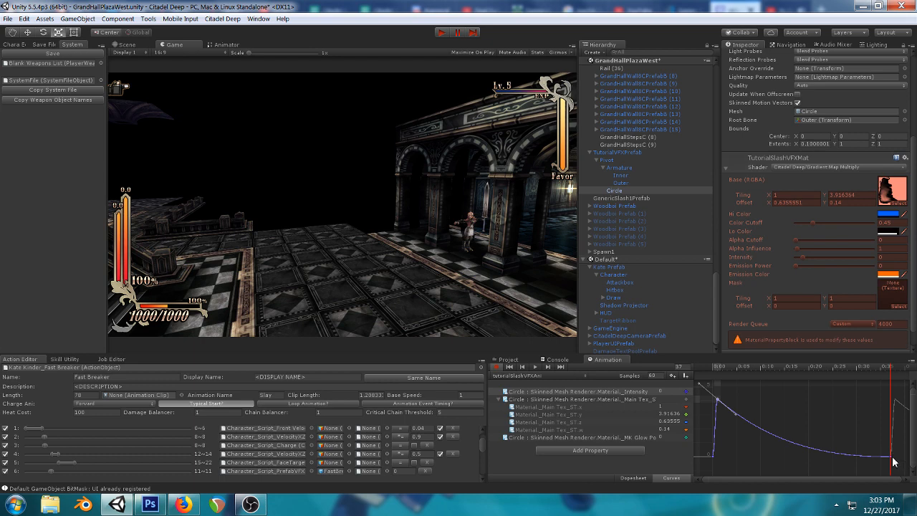
# - Move the Intensity curve's last key to frame 34 at about -0.19 and replay the slash animation
pyautogui.moveTo(891, 456); pyautogui.dragTo(878, 458)
pyautogui.moveTo(709, 367); pyautogui.dragTo(875, 374)
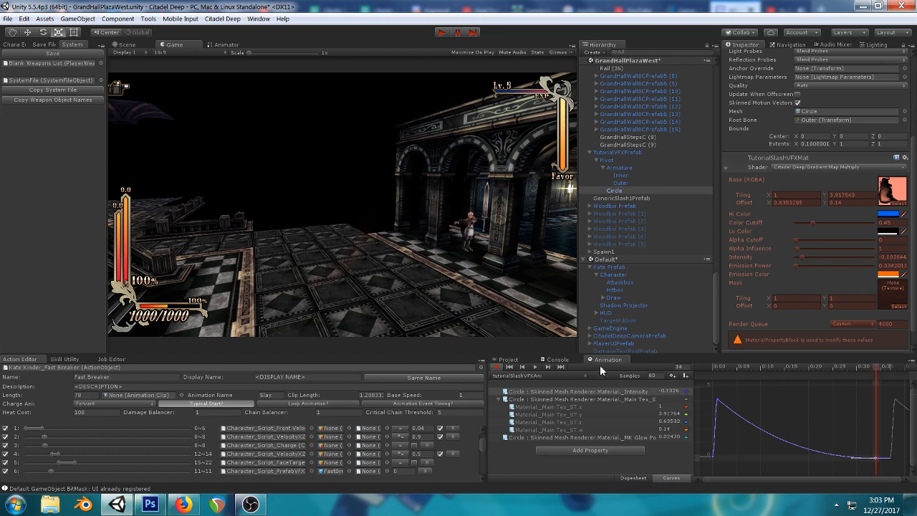
pyautogui.click(532, 367)
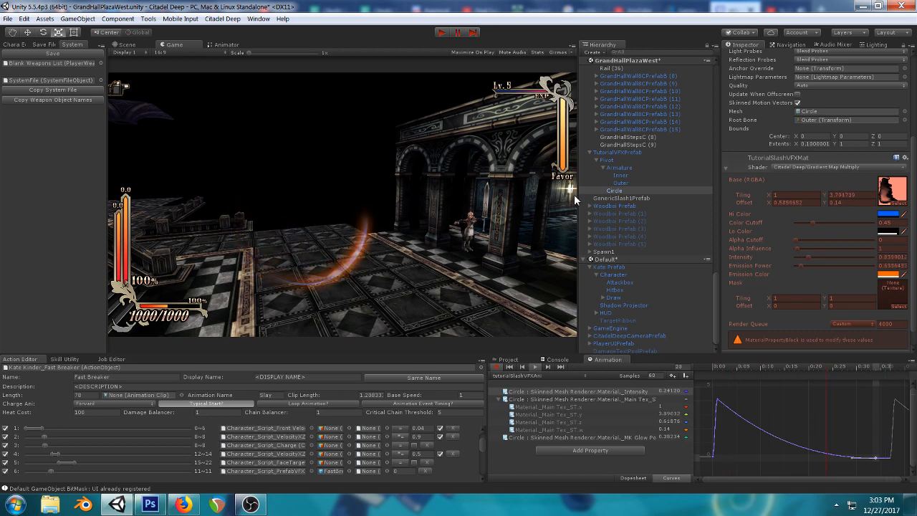
pyautogui.click(532, 364)
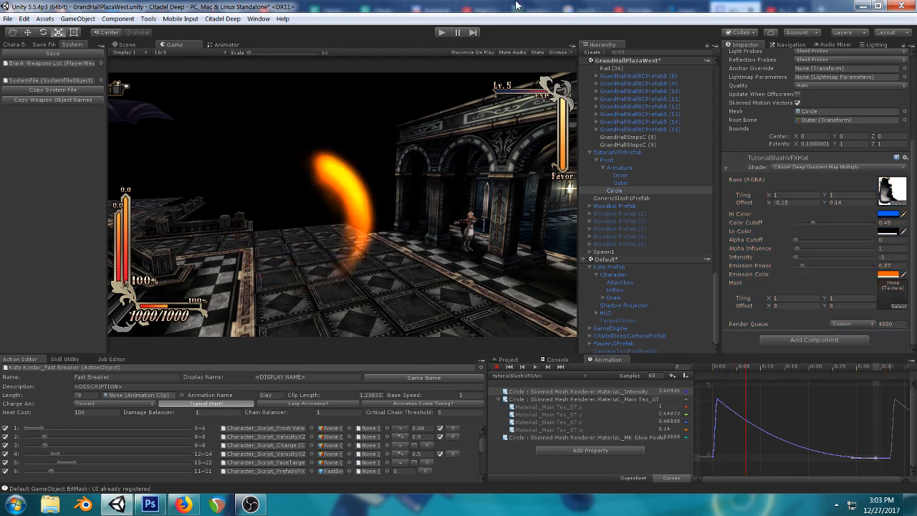
# - Test the slash in play mode, stop the game and examine the animation from frame 1 to frame 7
pyautogui.hotkey('ctrl', 'p')
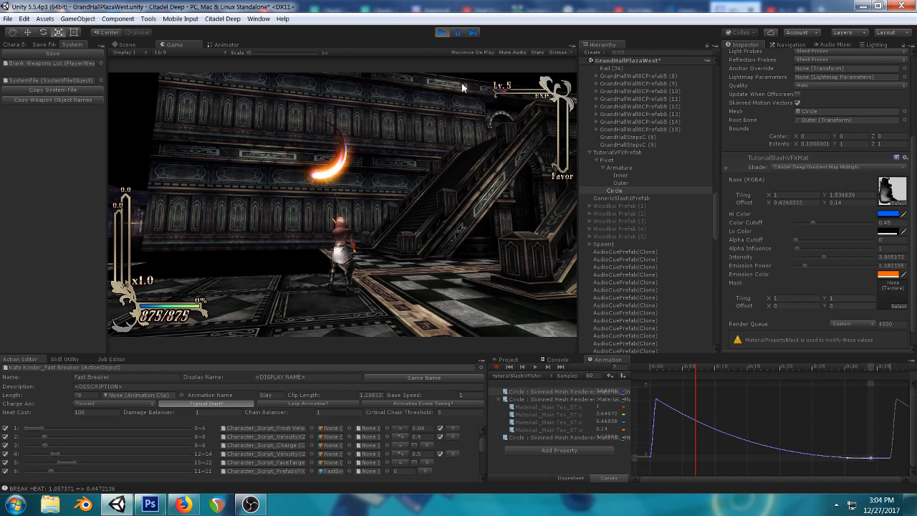
pyautogui.click(441, 32)
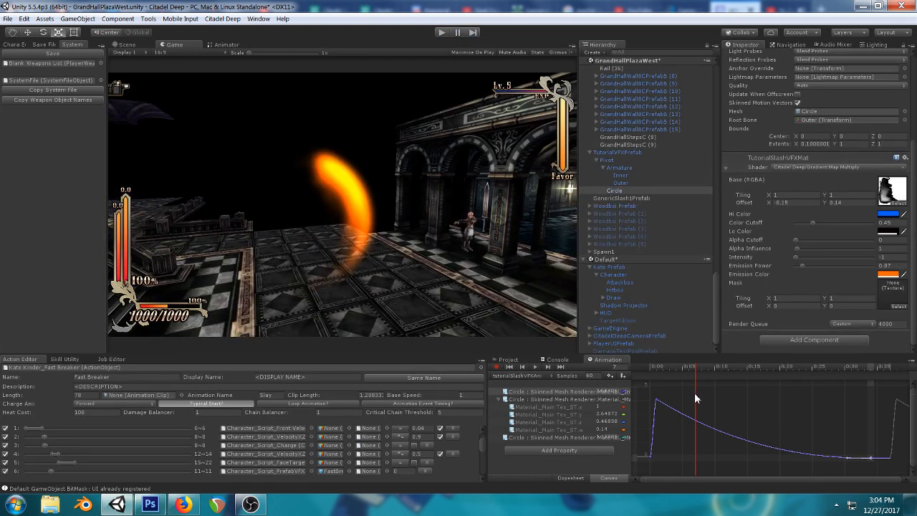
pyautogui.click(656, 367)
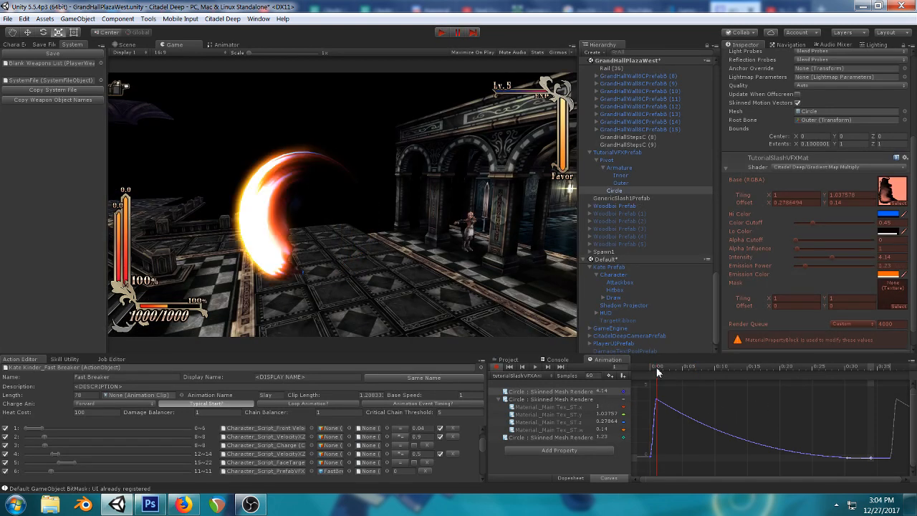
pyautogui.moveTo(658, 371); pyautogui.dragTo(699, 368)
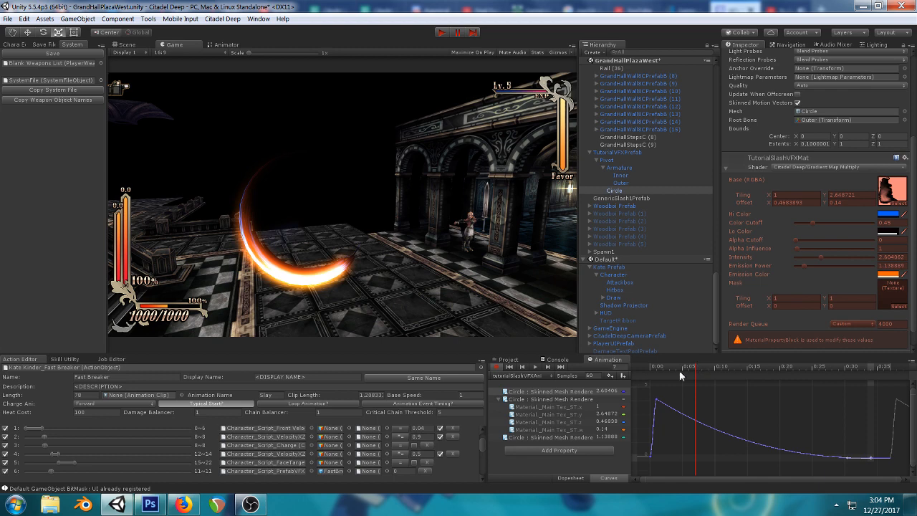
# - Move the Y tiling curve's frame 4 key to frame 7 at a value of about 1.27
pyautogui.click(542, 414)
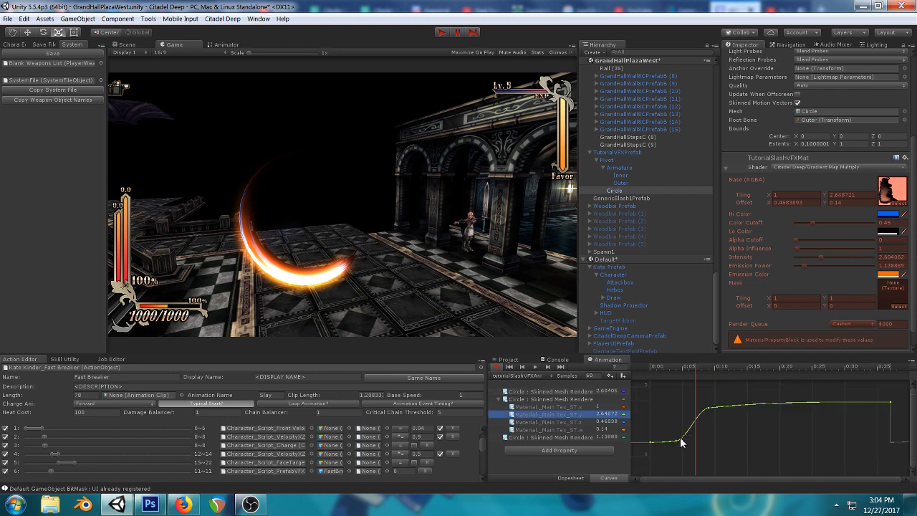
pyautogui.moveTo(678, 439); pyautogui.dragTo(698, 445)
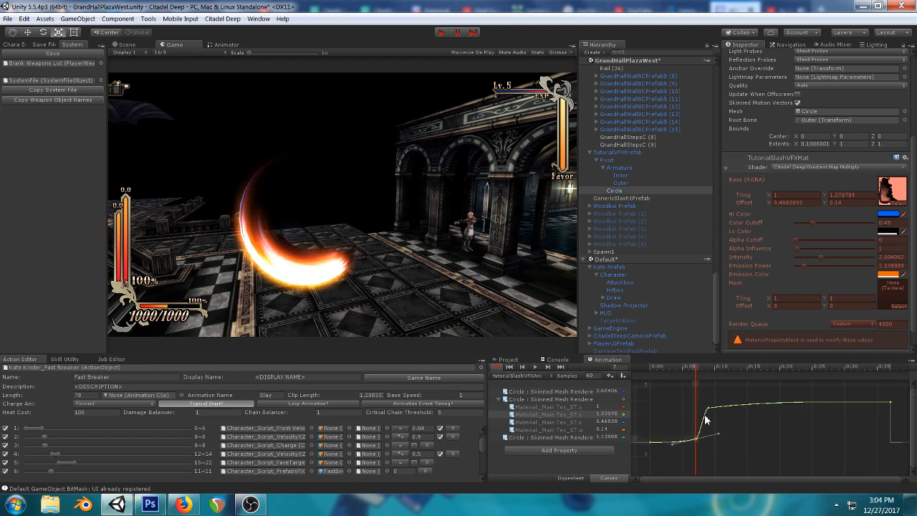
# - Move the Y tiling curve's upper key, just after the frame 7 key, to frame 10
pyautogui.moveTo(708, 409); pyautogui.dragTo(715, 407)
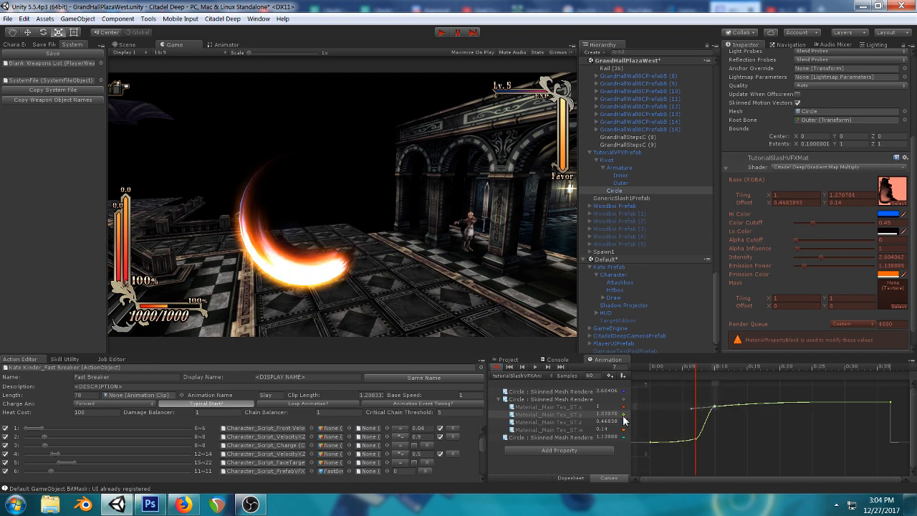
pyautogui.click(575, 406)
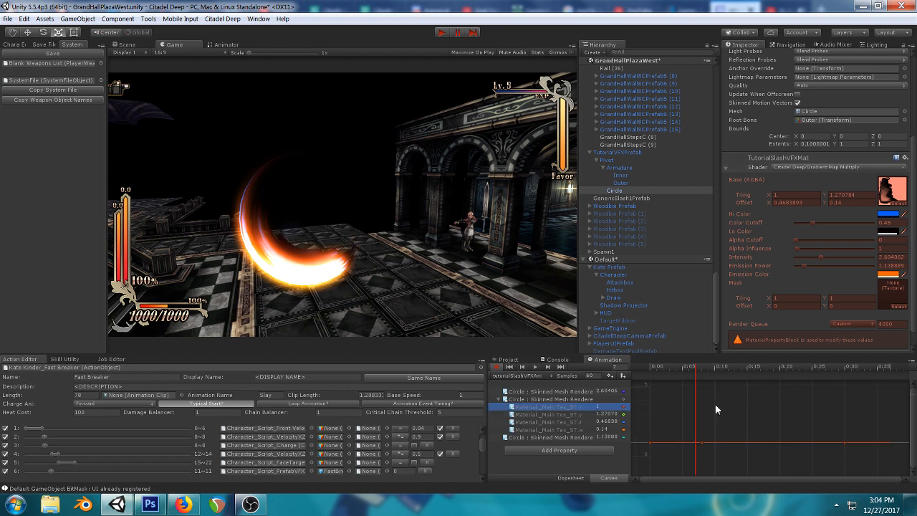
# - Add a key to the X offset curve at frame 8 and lower it to about 0.4
pyautogui.click(562, 422)
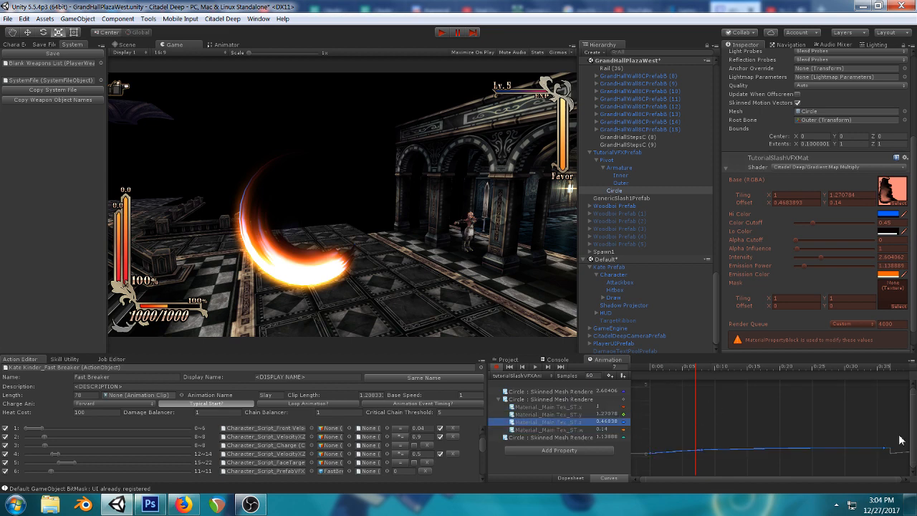
pyautogui.moveTo(913, 396); pyautogui.dragTo(890, 430)
pyautogui.click(887, 402)
pyautogui.doubleClick(702, 438)
pyautogui.moveTo(702, 439); pyautogui.dragTo(706, 454)
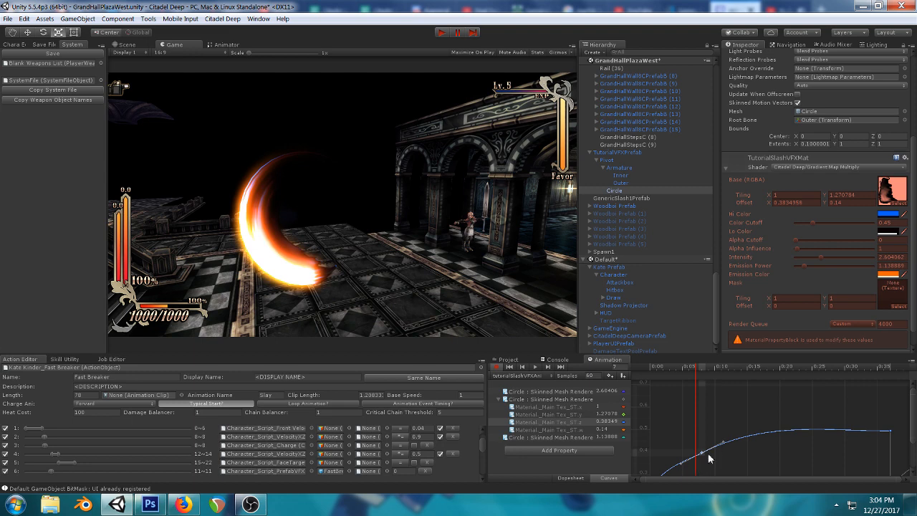
# - Adjust the X offset curve's frame 8 key to about 0.41 with flatter tangents and replay the slash in the Game view
pyautogui.scroll(-3, 722, 427)
pyautogui.moveTo(648, 368); pyautogui.dragTo(693, 373)
pyautogui.moveTo(912, 442); pyautogui.dragTo(913, 461)
pyautogui.moveTo(698, 434); pyautogui.dragTo(724, 428)
pyautogui.click(535, 366)
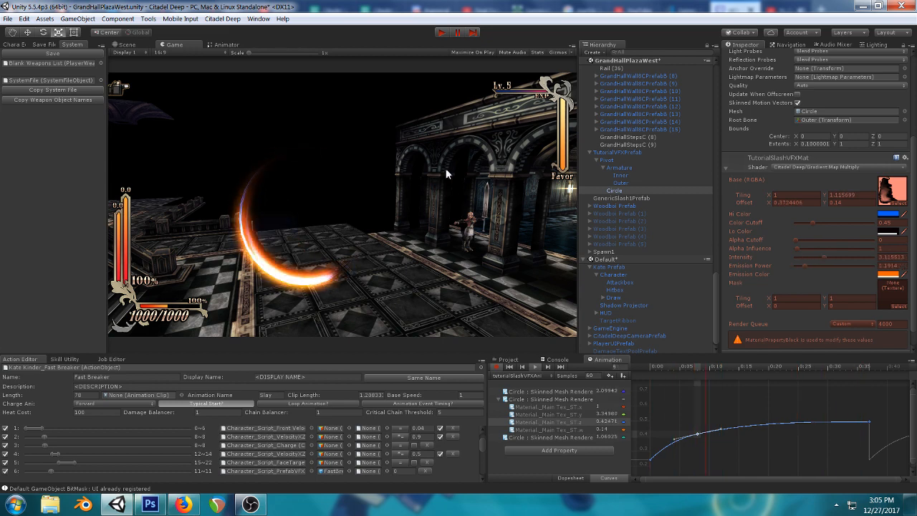
pyautogui.click(414, 95)
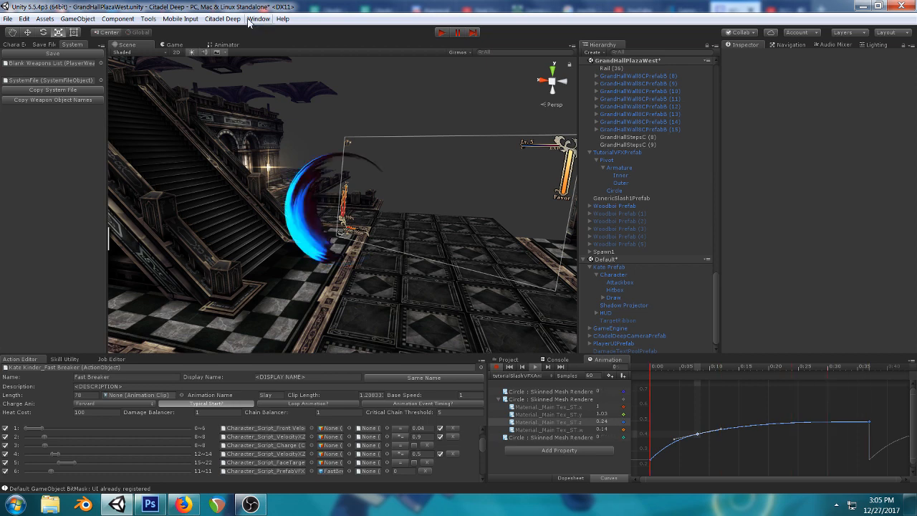
pyautogui.click(171, 44)
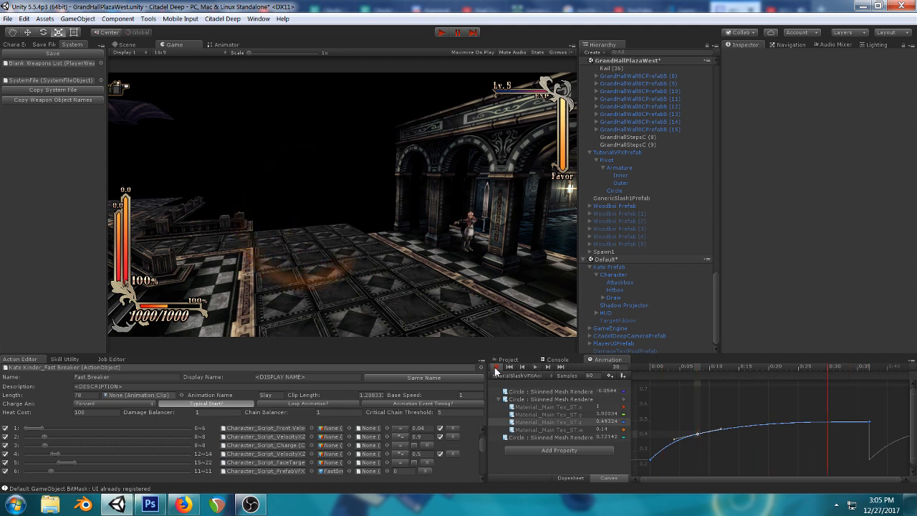
# - Examine the Y tiling curve and the slash's appearance from frame 0 to frame 7
pyautogui.click(566, 415)
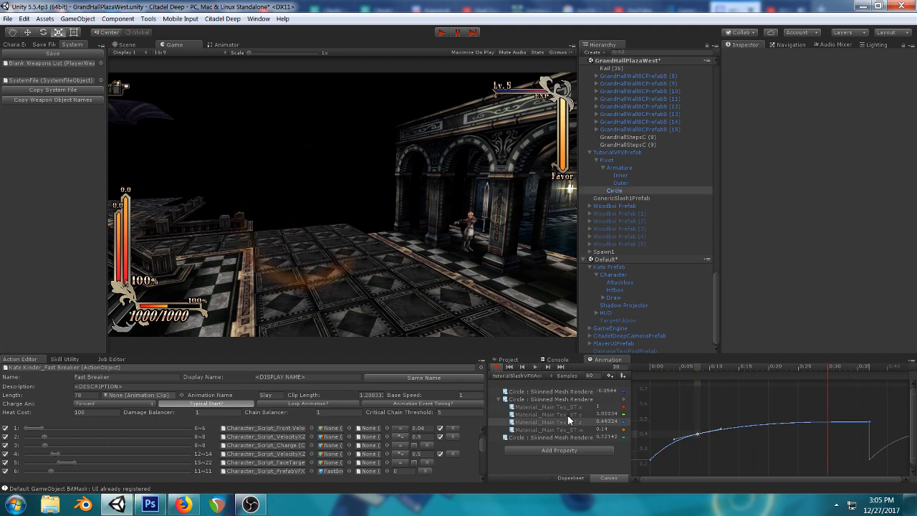
pyautogui.moveTo(913, 454); pyautogui.dragTo(915, 390)
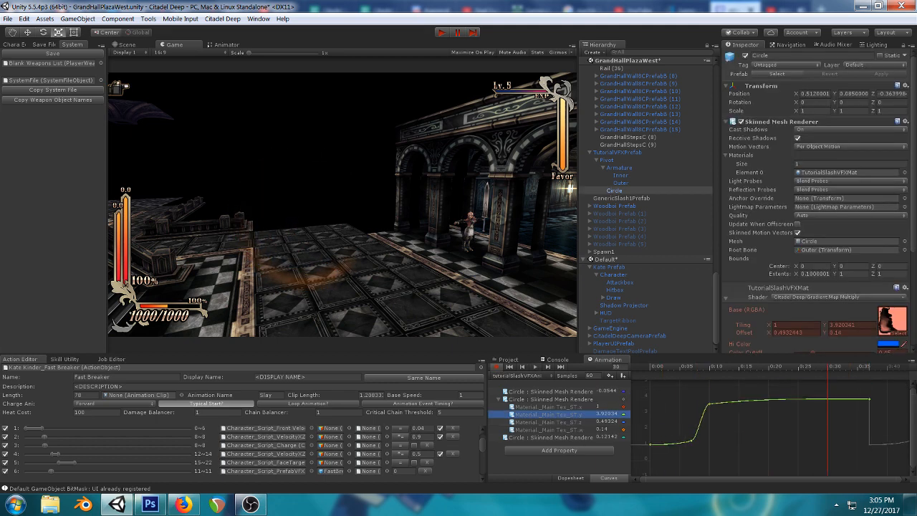
pyautogui.click(649, 369)
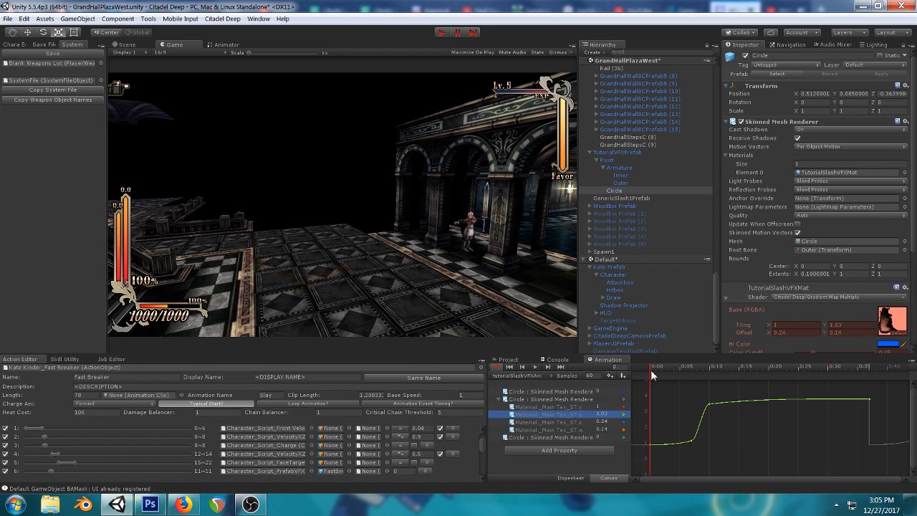
pyautogui.moveTo(651, 373); pyautogui.dragTo(691, 377)
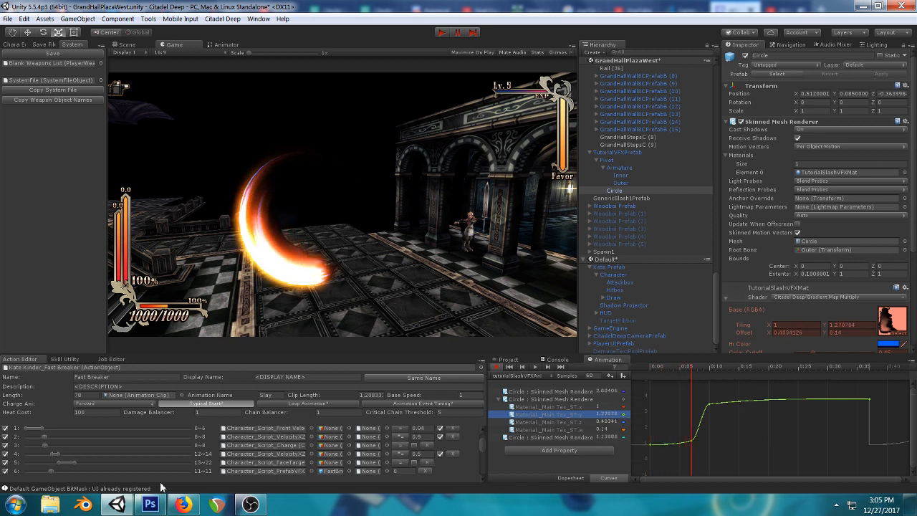
# - Check the Twitch stream chat in Firefox and return to Unity
pyautogui.click(184, 504)
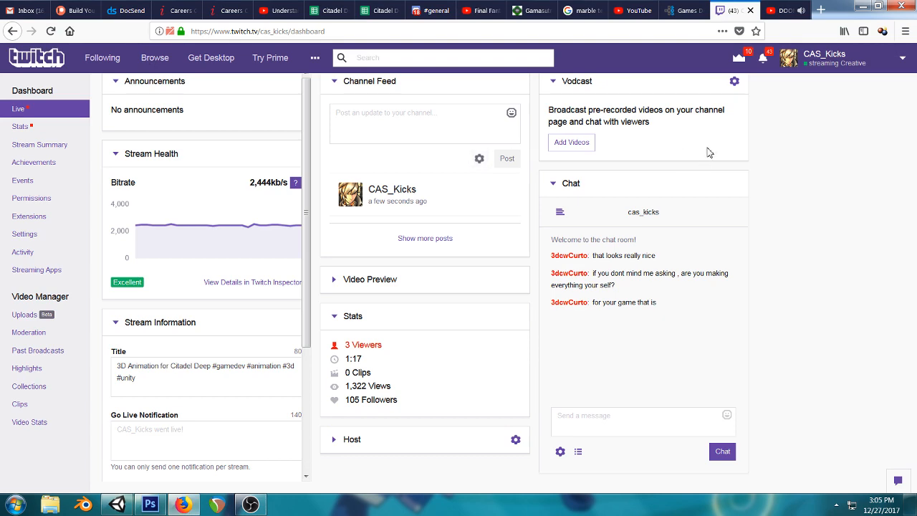
pyautogui.click(117, 504)
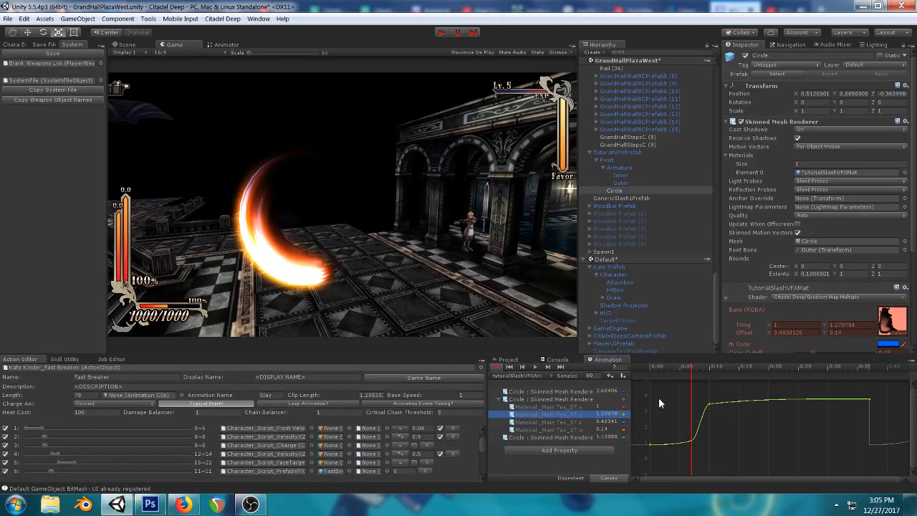
# - Add a key to the X offset curve at frame 6 with a value of about 0.287
pyautogui.click(570, 406)
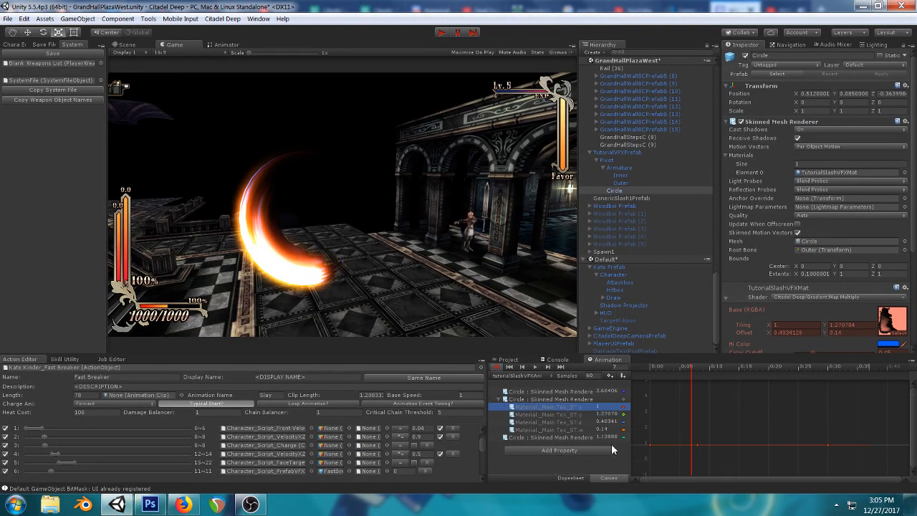
pyautogui.click(567, 429)
pyautogui.click(560, 423)
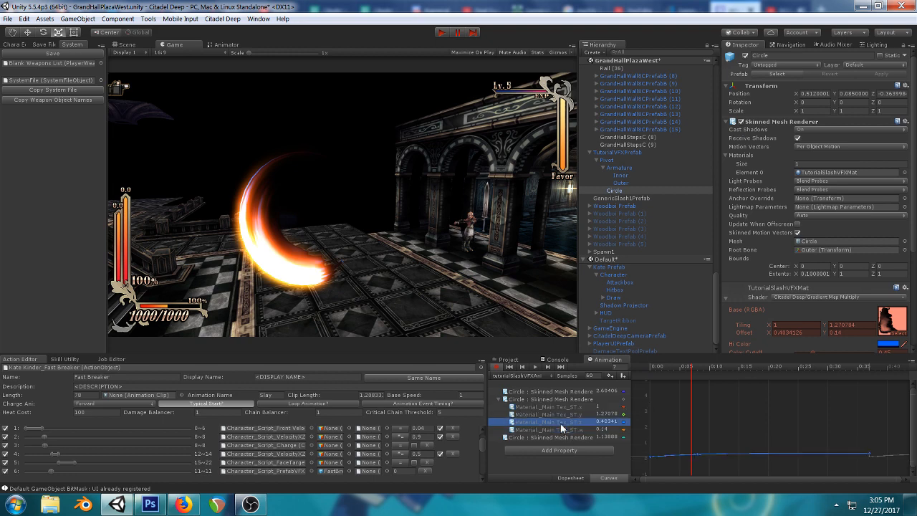
pyautogui.click(652, 372)
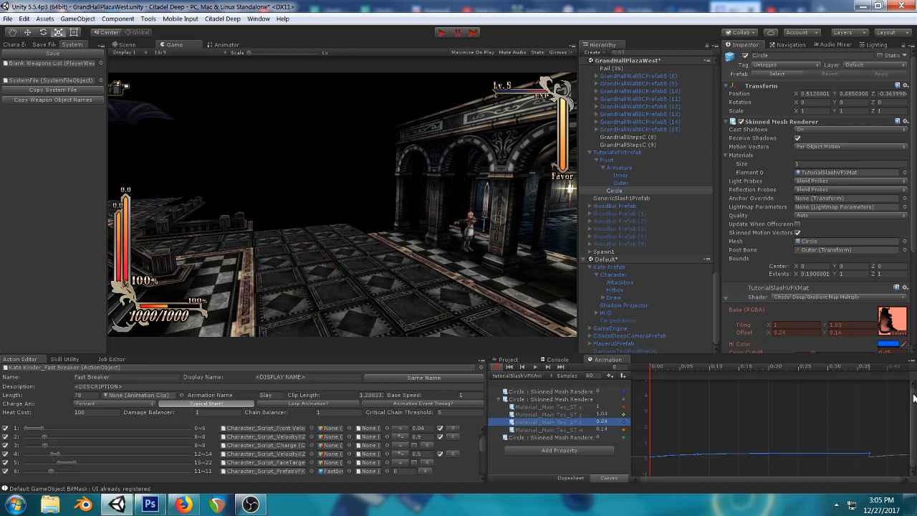
pyautogui.moveTo(913, 406); pyautogui.dragTo(913, 458)
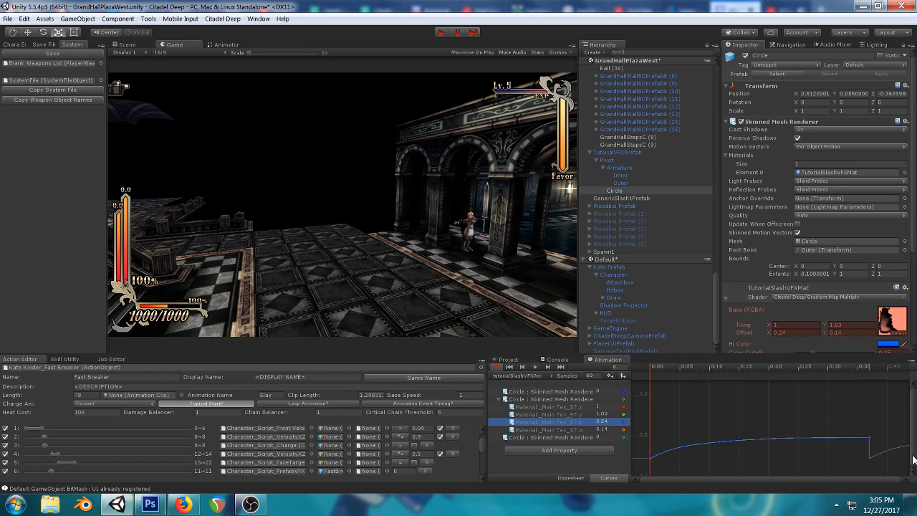
pyautogui.moveTo(650, 371); pyautogui.dragTo(697, 372)
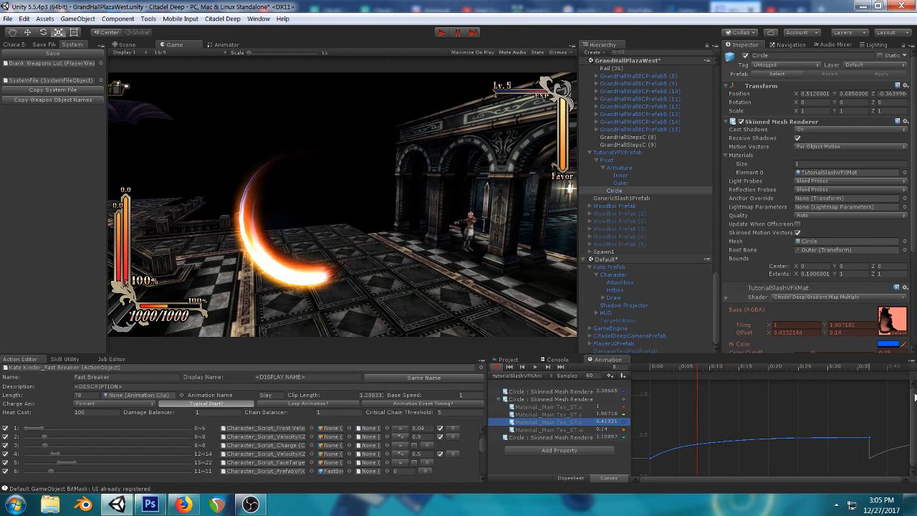
pyautogui.moveTo(914, 397); pyautogui.dragTo(915, 408)
pyautogui.rightClick(671, 451)
pyautogui.click(677, 454)
pyautogui.moveTo(673, 455); pyautogui.dragTo(681, 459)
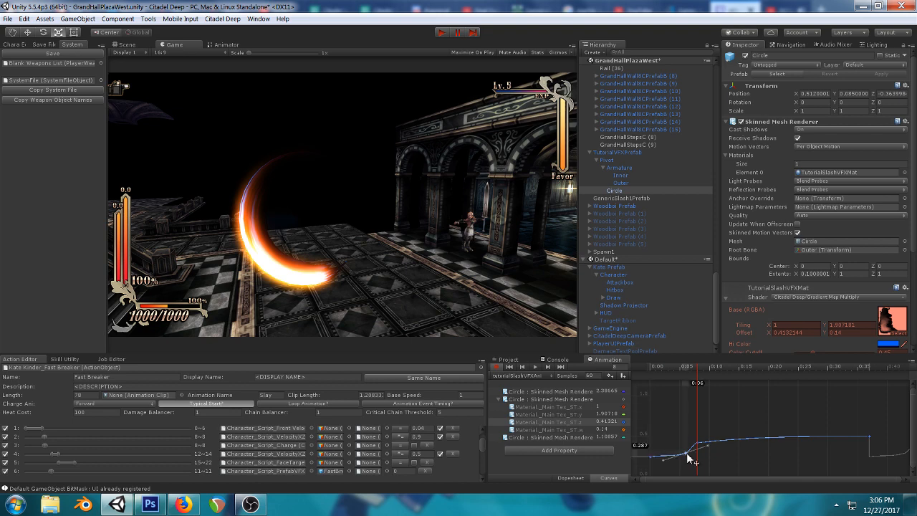
# - Step through the slash animation from frame 0 to frame 15 and play it back
pyautogui.click(651, 369)
pyautogui.moveTo(651, 368); pyautogui.dragTo(744, 368)
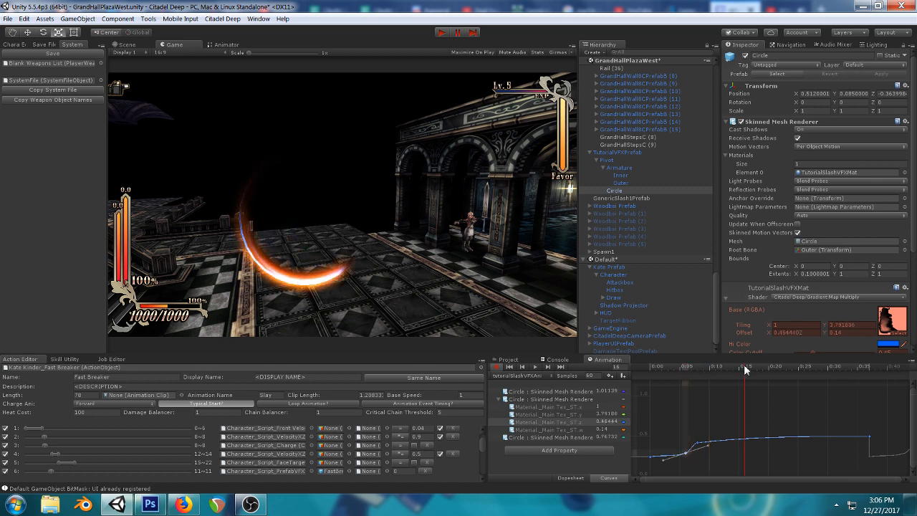
pyautogui.click(530, 366)
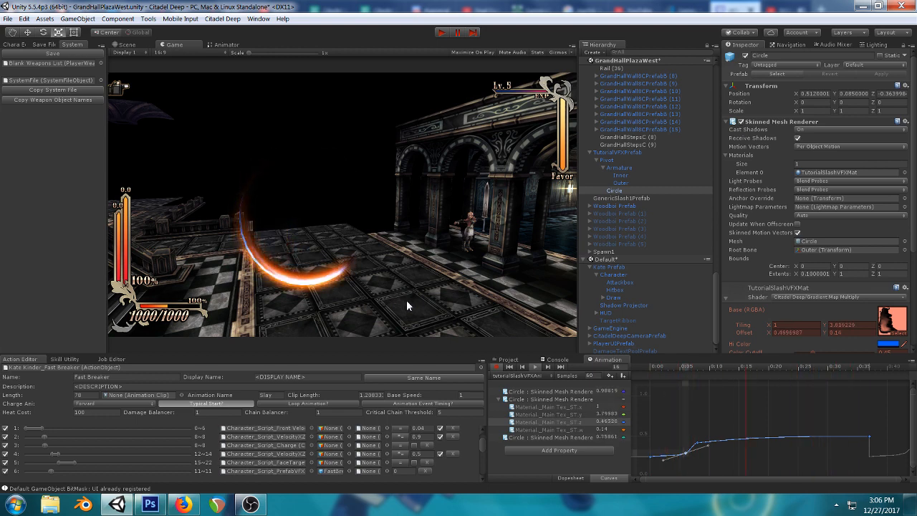
pyautogui.click(536, 365)
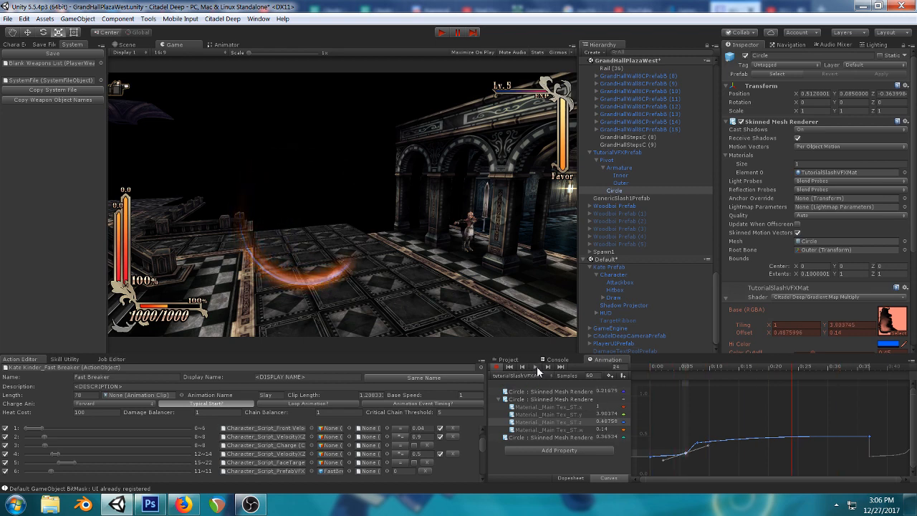
# - Set the slash material's Intensity to 2.34 at the frame 1 key
pyautogui.click(552, 391)
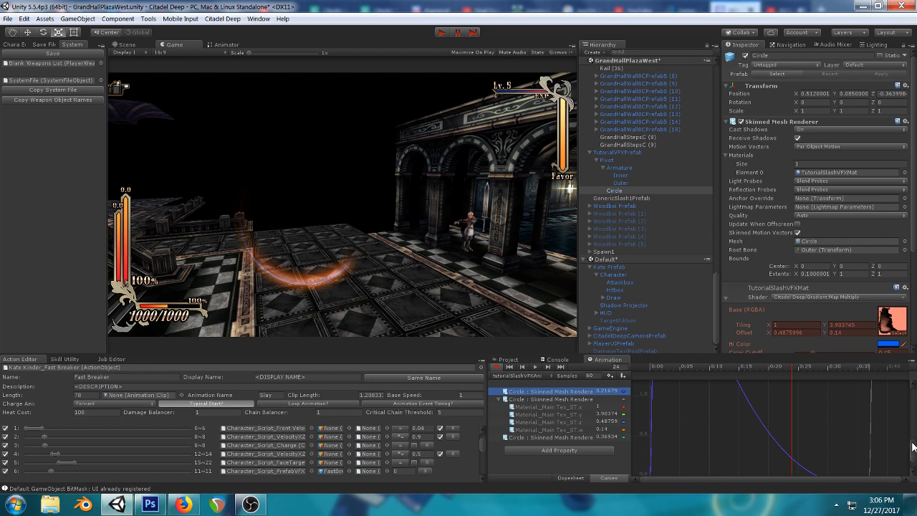
pyautogui.moveTo(911, 442); pyautogui.dragTo(915, 399)
pyautogui.moveTo(649, 373); pyautogui.dragTo(655, 367)
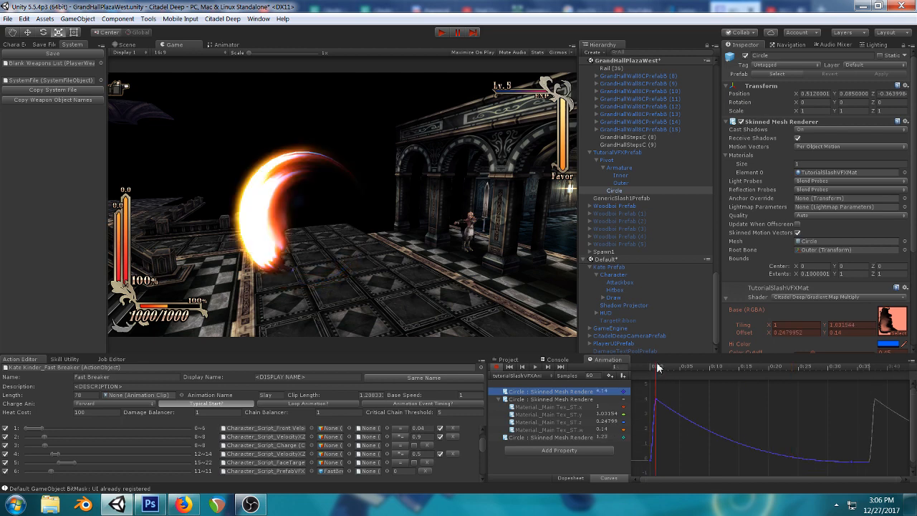
pyautogui.scroll(-3, 828, 260)
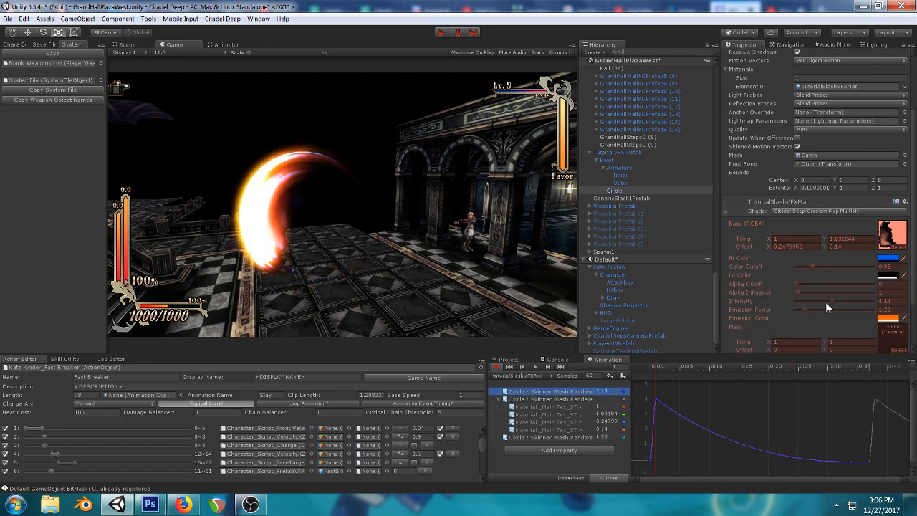
pyautogui.moveTo(825, 303); pyautogui.dragTo(820, 297)
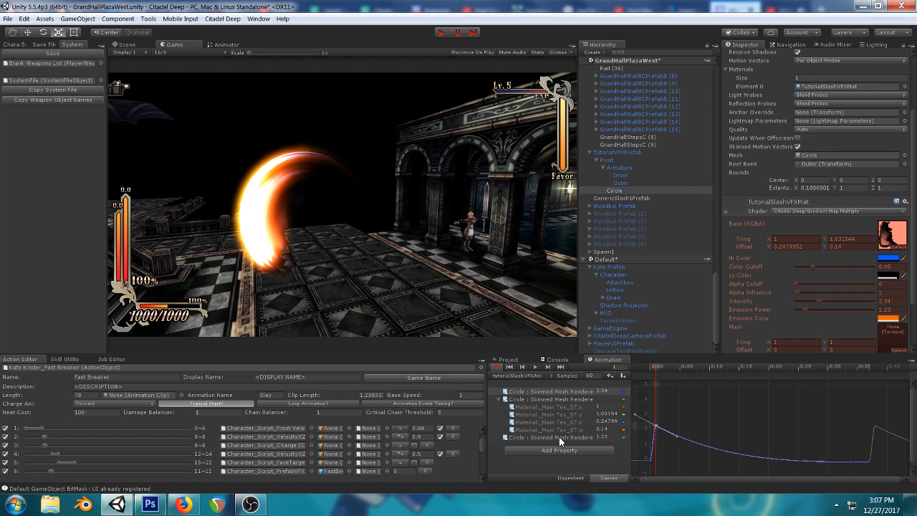
# - Set Emission Power to 0.49 at the frame 1 key and bend its curve downward after that key
pyautogui.click(534, 437)
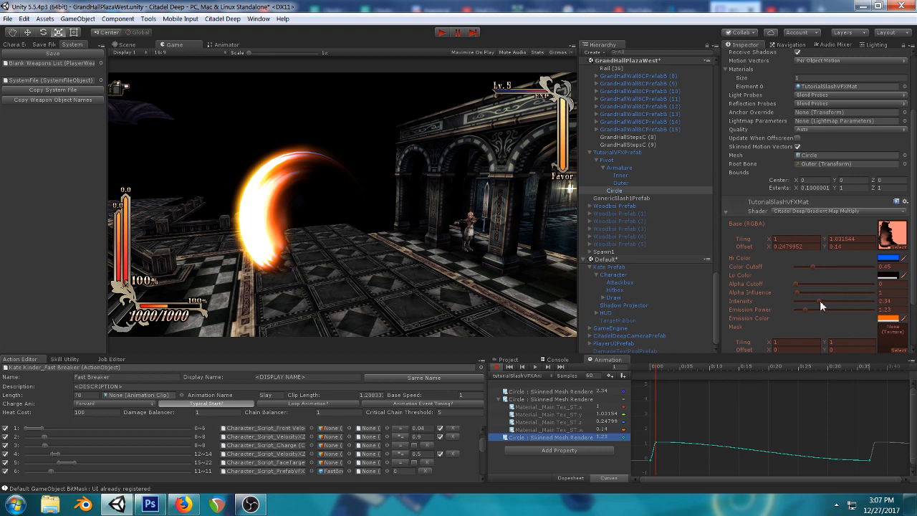
pyautogui.moveTo(803, 311); pyautogui.dragTo(798, 308)
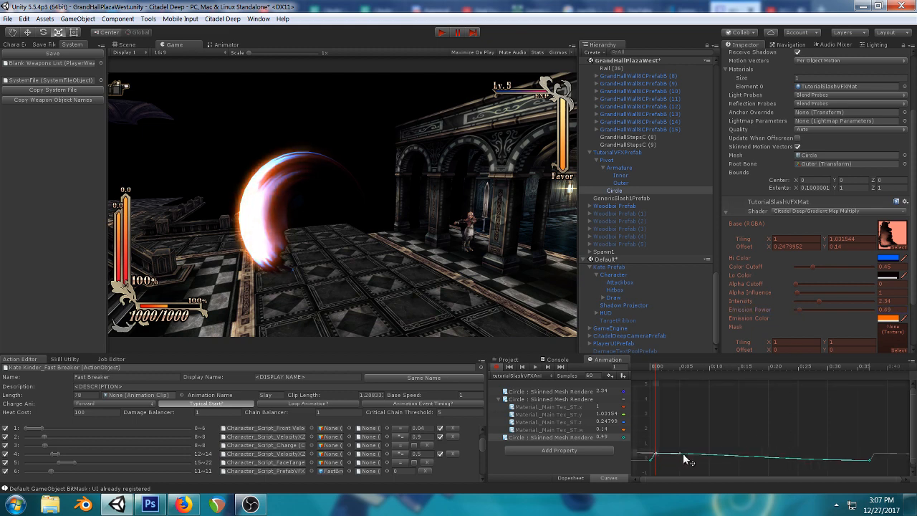
pyautogui.moveTo(686, 460); pyautogui.dragTo(689, 457)
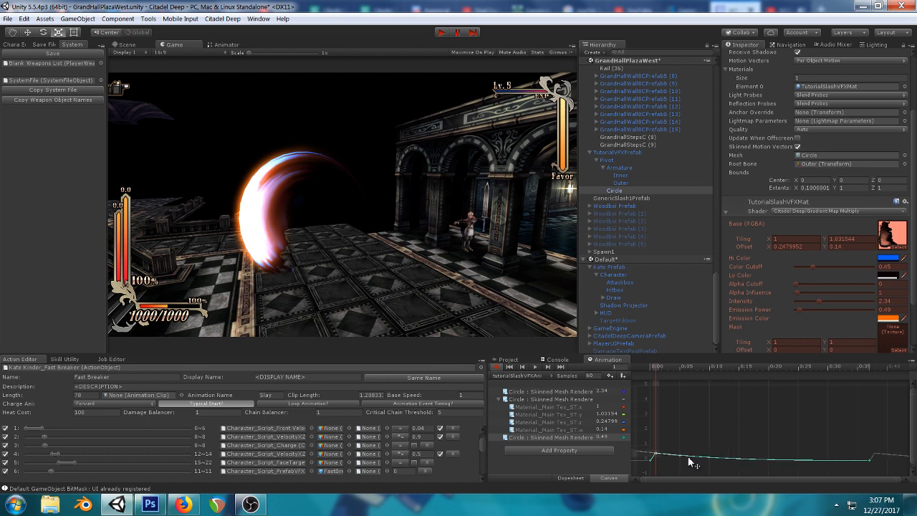
# - Preview the slash animation from frame 1 onward, turn off animation recording and test the slash in play mode
pyautogui.moveTo(656, 371); pyautogui.dragTo(780, 376)
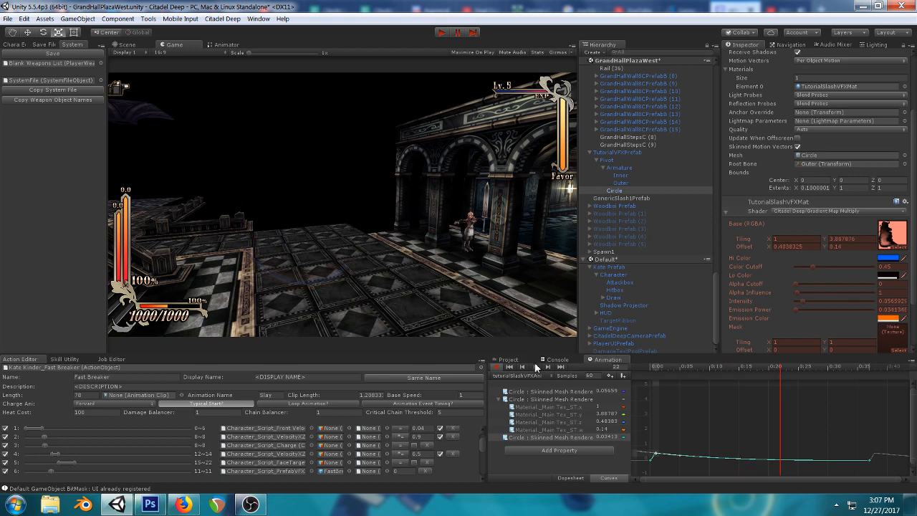
pyautogui.click(534, 366)
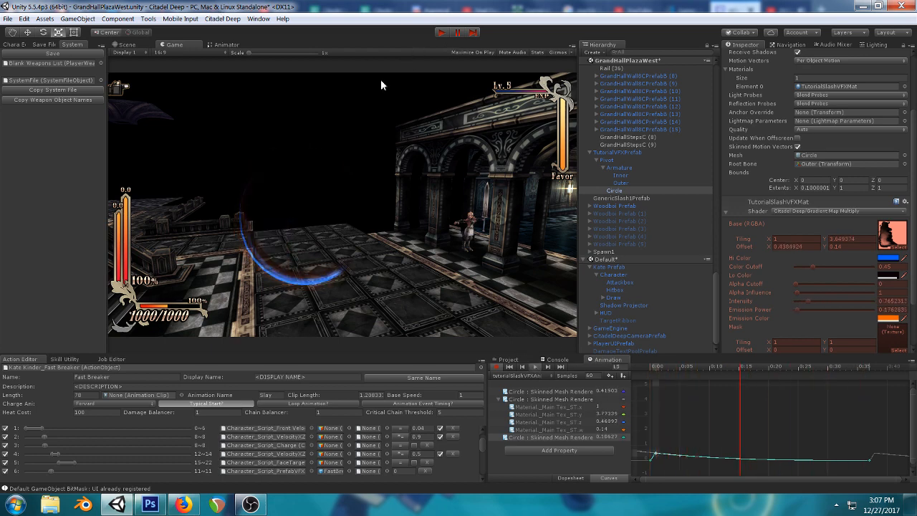
pyautogui.click(497, 366)
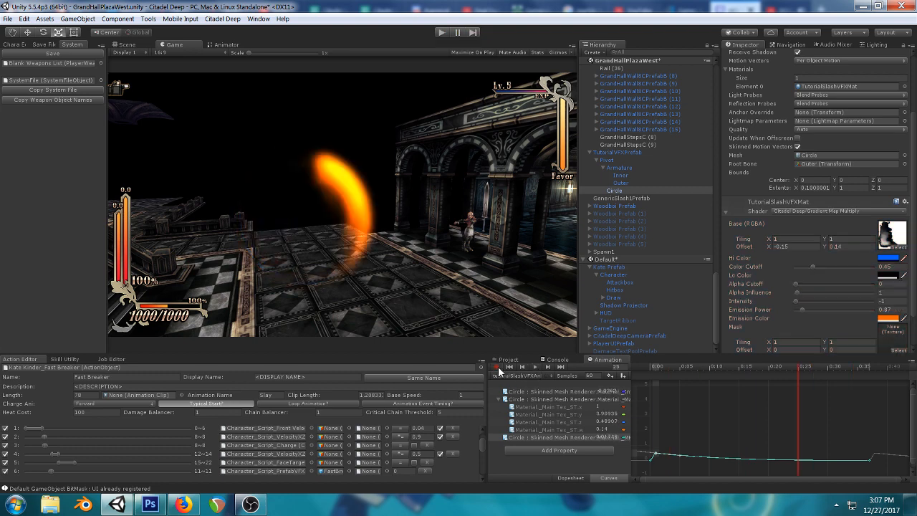
pyautogui.click(439, 33)
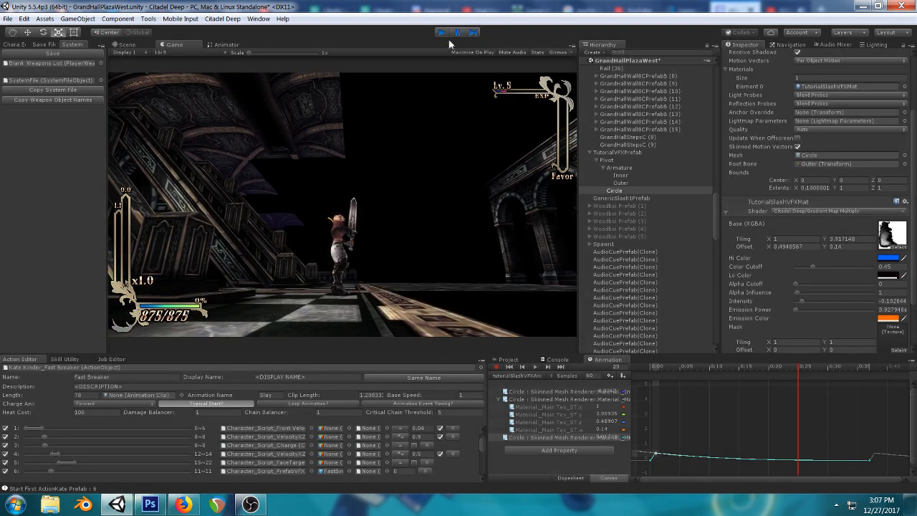
# - Stop the play test and move TutorialVFXPrefab in the scene to about Y -4.38 and Z -122.64
pyautogui.click(612, 154)
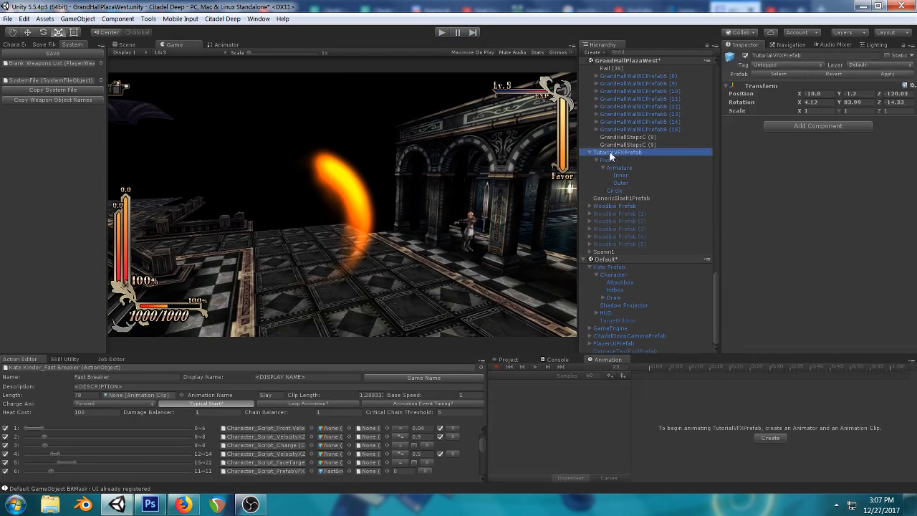
pyautogui.click(129, 45)
pyautogui.scroll(-5, 399, 181)
pyautogui.moveTo(399, 181); pyautogui.dragTo(307, 188, button='right')
pyautogui.moveTo(306, 189); pyautogui.dragTo(241, 192, button='middle')
pyautogui.scroll(-5, 241, 192)
pyautogui.click(27, 32)
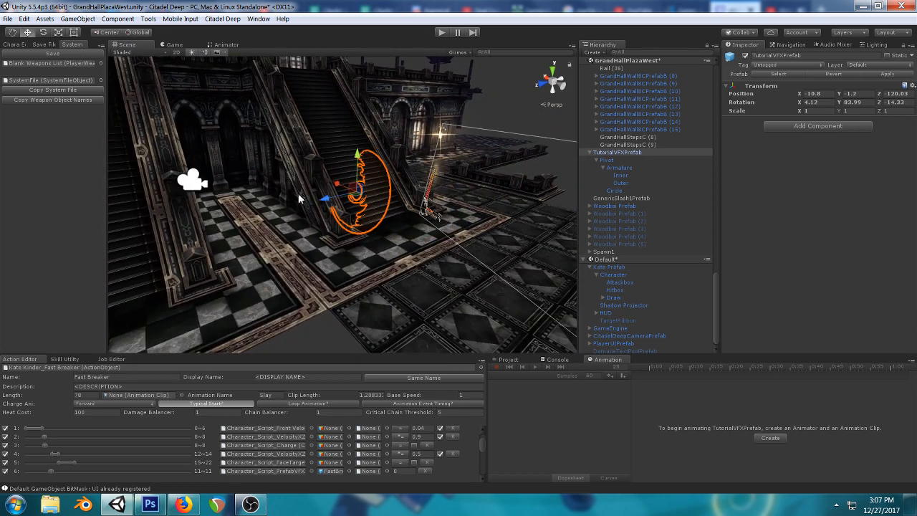
pyautogui.moveTo(332, 186); pyautogui.dragTo(382, 188)
pyautogui.moveTo(412, 149); pyautogui.dragTo(373, 200)
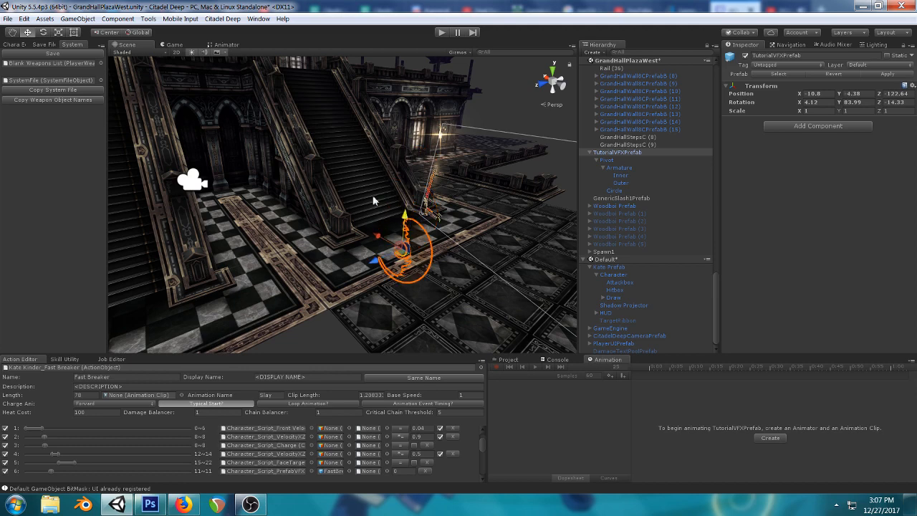
# - Scale the Pivot object up to about 1.92, 1.92 and 3.05 and test the larger slash in play mode
pyautogui.click(43, 32)
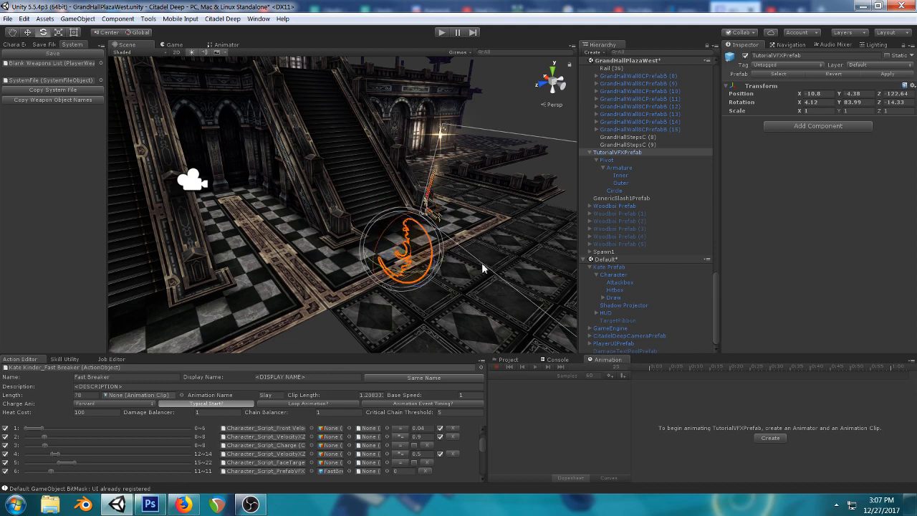
pyautogui.click(58, 32)
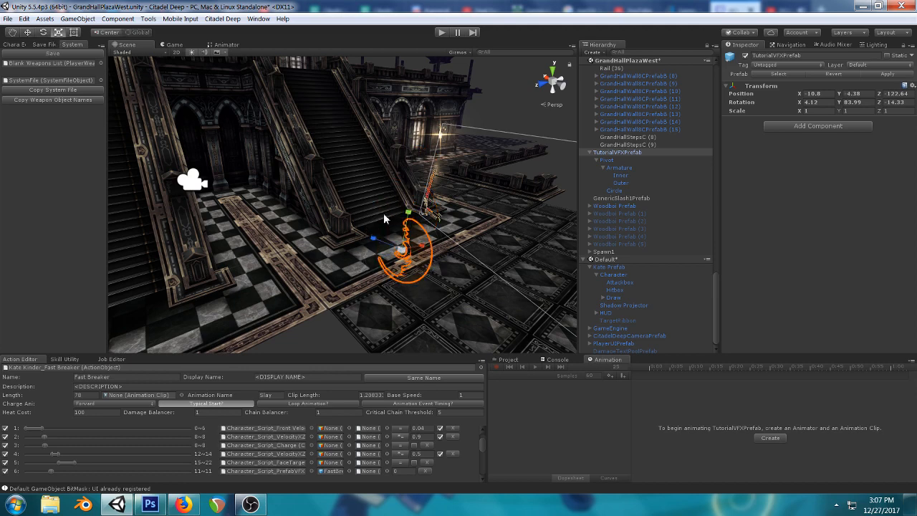
pyautogui.click(606, 161)
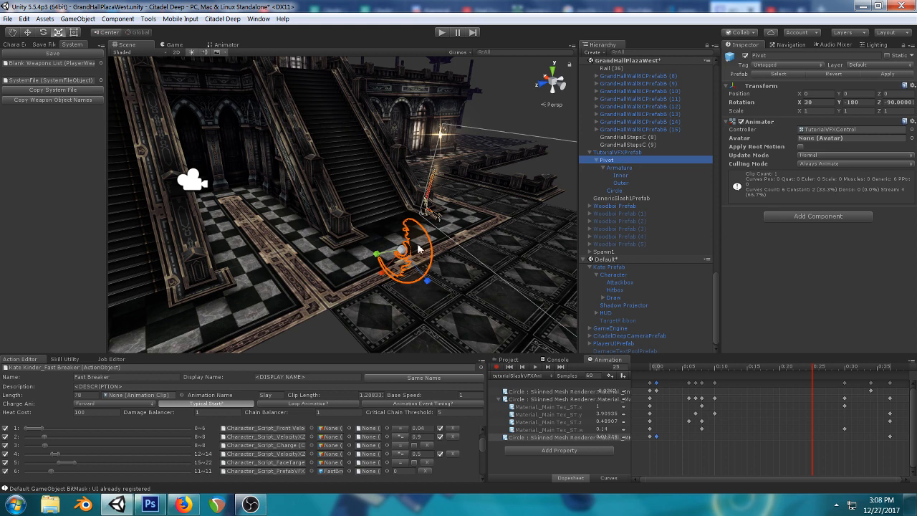
pyautogui.moveTo(404, 254); pyautogui.dragTo(444, 301)
pyautogui.click(442, 33)
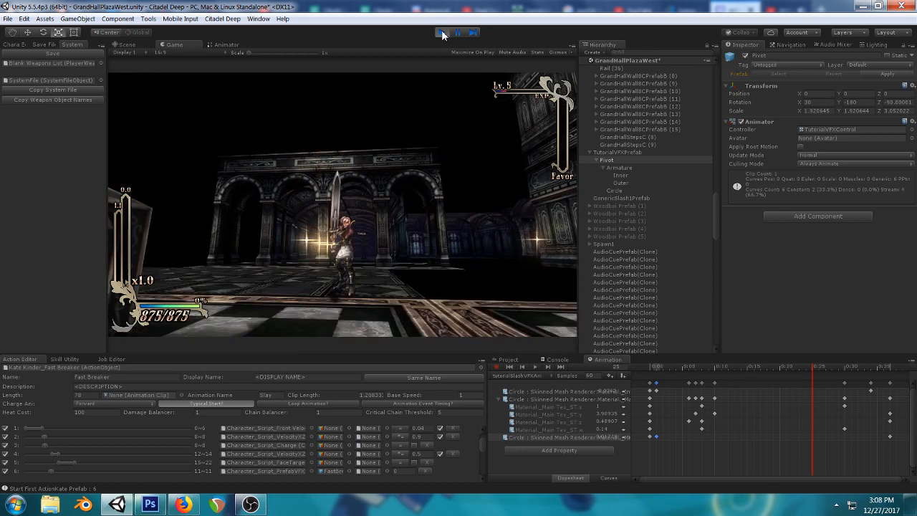
pyautogui.click(442, 33)
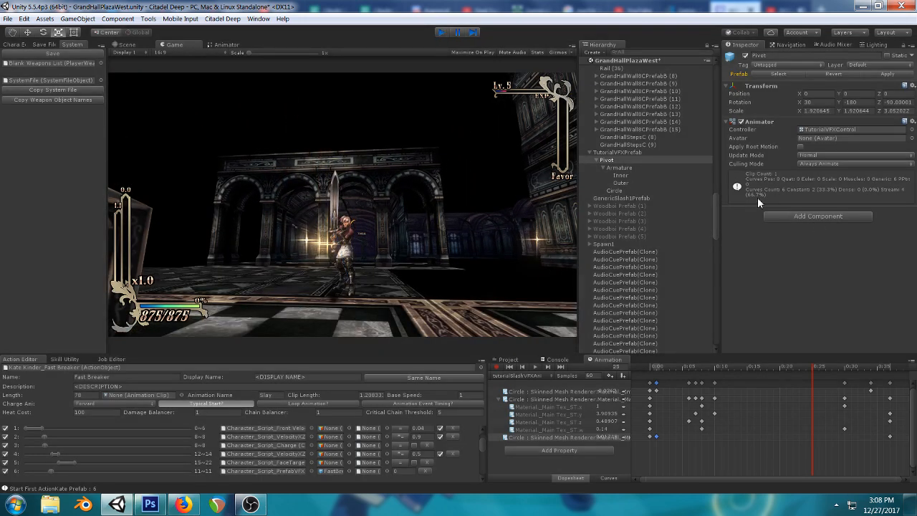
# - Stretch the Pivot object along its Y axis to a scale of about 9.67 and test the slash in play mode
pyautogui.moveTo(437, 225); pyautogui.dragTo(379, 189, button='right')
pyautogui.moveTo(383, 188); pyautogui.dragTo(350, 122, button='middle')
pyautogui.scroll(-1, 350, 121)
pyautogui.moveTo(572, 257); pyautogui.dragTo(535, 244, button='right')
pyautogui.moveTo(536, 244); pyautogui.dragTo(419, 183, button='middle')
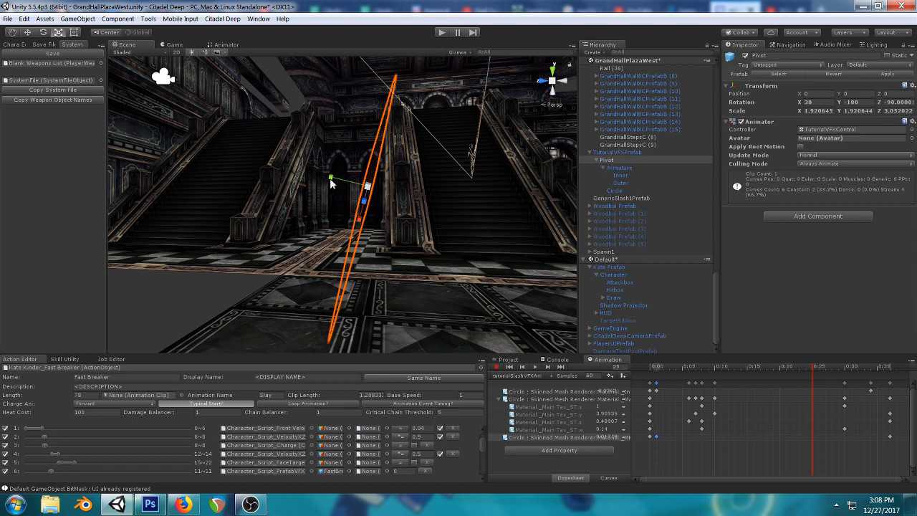
pyautogui.moveTo(330, 184); pyautogui.dragTo(187, 122)
pyautogui.moveTo(190, 122); pyautogui.dragTo(366, 176, button='right')
pyautogui.click(443, 32)
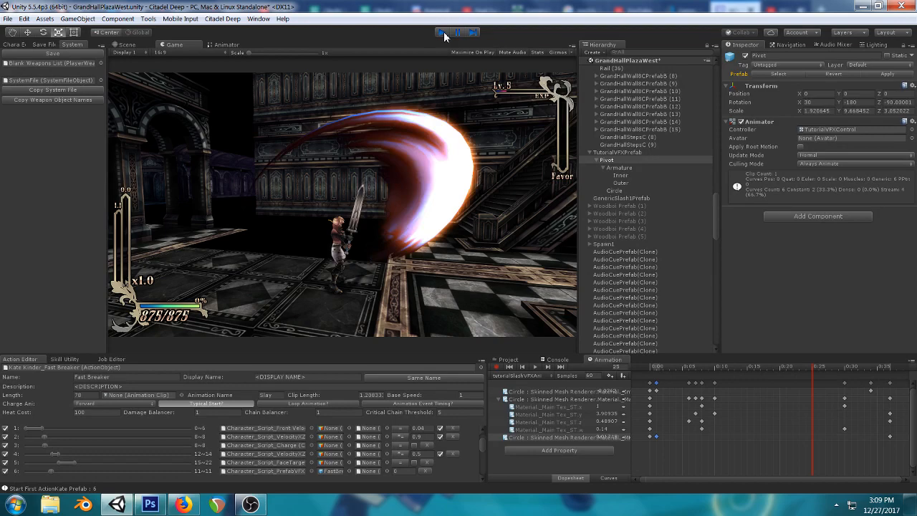
pyautogui.click(442, 33)
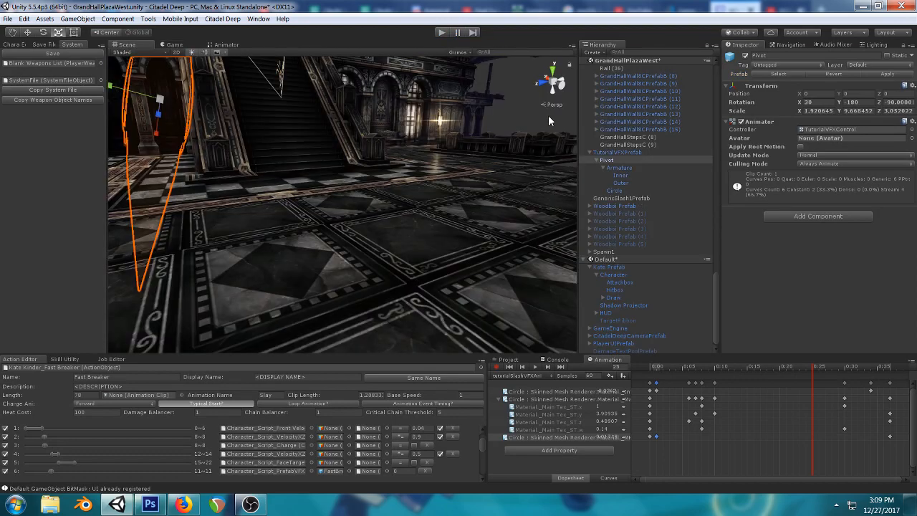
# - Examine the stretched slash at frames 0 and 1 of its animation
pyautogui.click(651, 368)
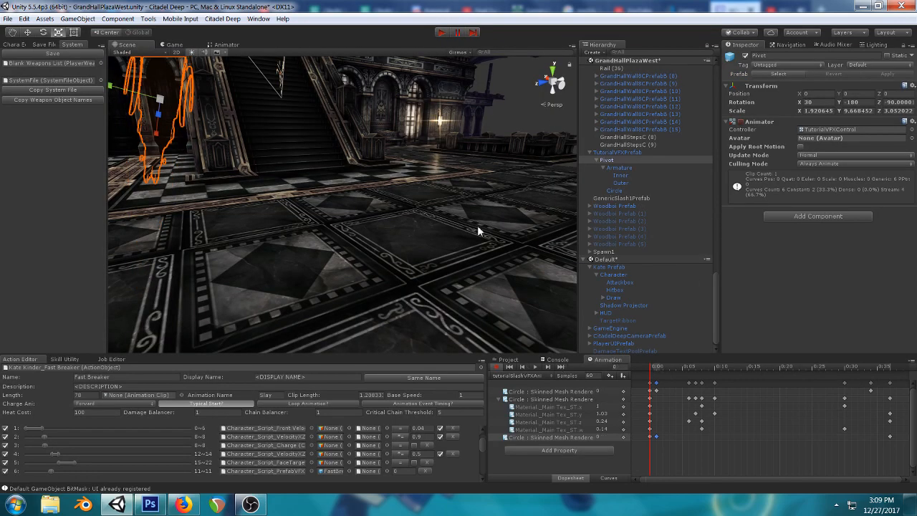
pyautogui.moveTo(478, 231)
pyautogui.mouseDown(button='right')
pyautogui.moveTo(406, 178)
pyautogui.moveTo(465, 221)
pyautogui.mouseUp(button='right')
pyautogui.moveTo(354, 199); pyautogui.dragTo(511, 217, button='right')
pyautogui.moveTo(322, 232); pyautogui.dragTo(370, 194, button='right')
pyautogui.scroll(-3, 414, 194)
pyautogui.moveTo(370, 194); pyautogui.dragTo(420, 189, button='middle')
pyautogui.scroll(-3, 418, 191)
pyautogui.moveTo(411, 193); pyautogui.dragTo(386, 184, button='right')
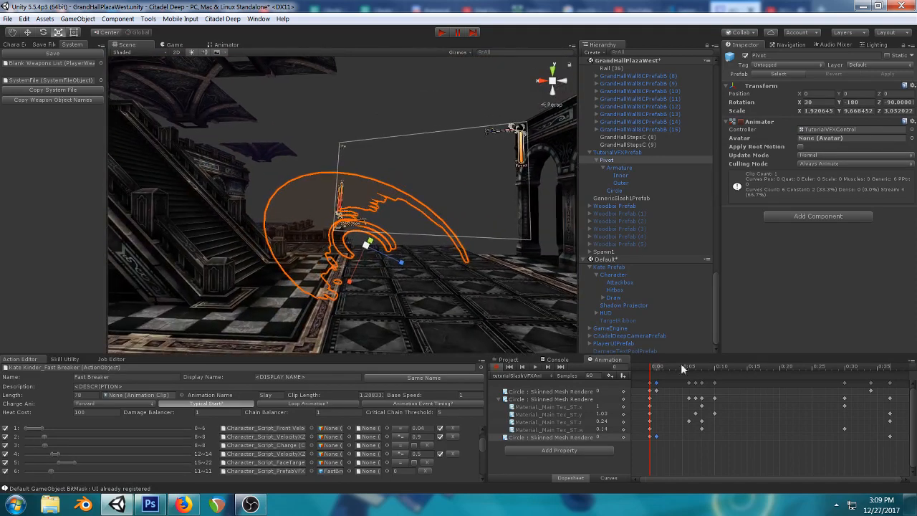
pyautogui.moveTo(650, 370)
pyautogui.mouseDown()
pyautogui.moveTo(673, 369)
pyautogui.moveTo(653, 373)
pyautogui.mouseUp()
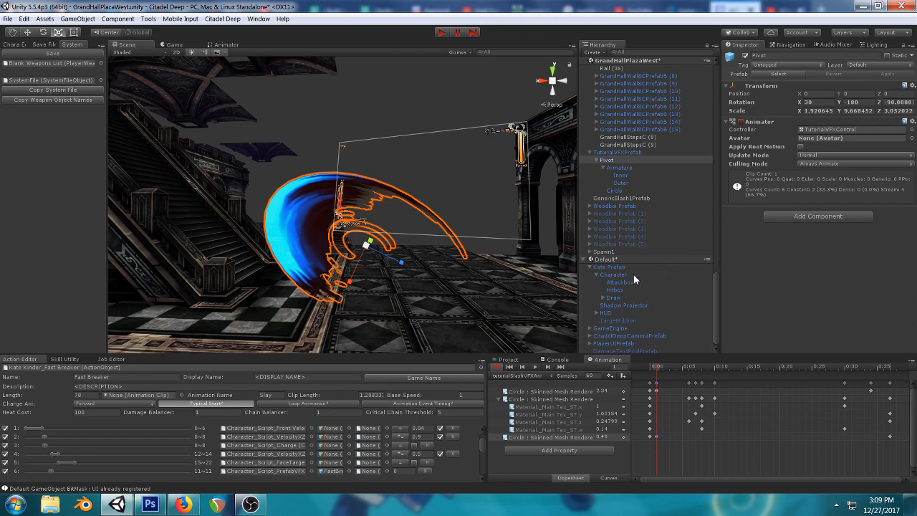
# - Key the Circle material's Hi Color at frame 1 as blue 0061FF00
pyautogui.click(613, 192)
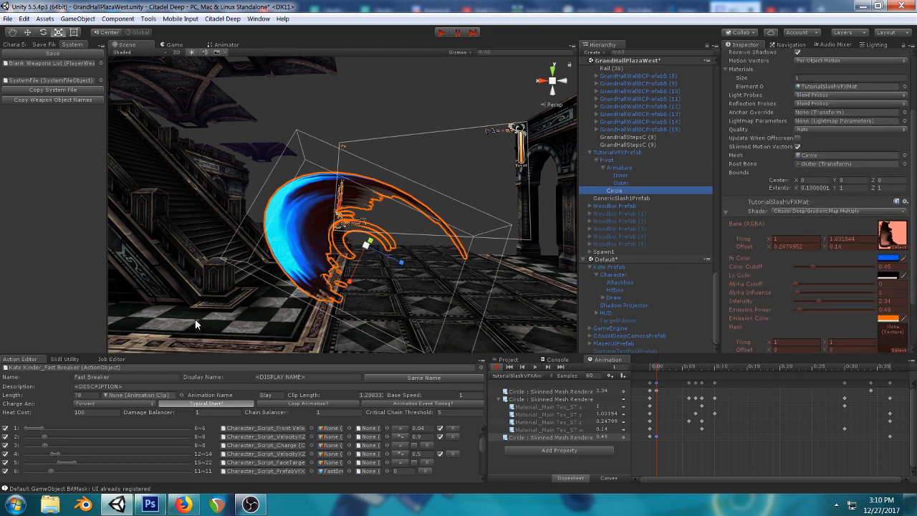
pyautogui.click(183, 504)
pyautogui.click(117, 504)
pyautogui.click(885, 258)
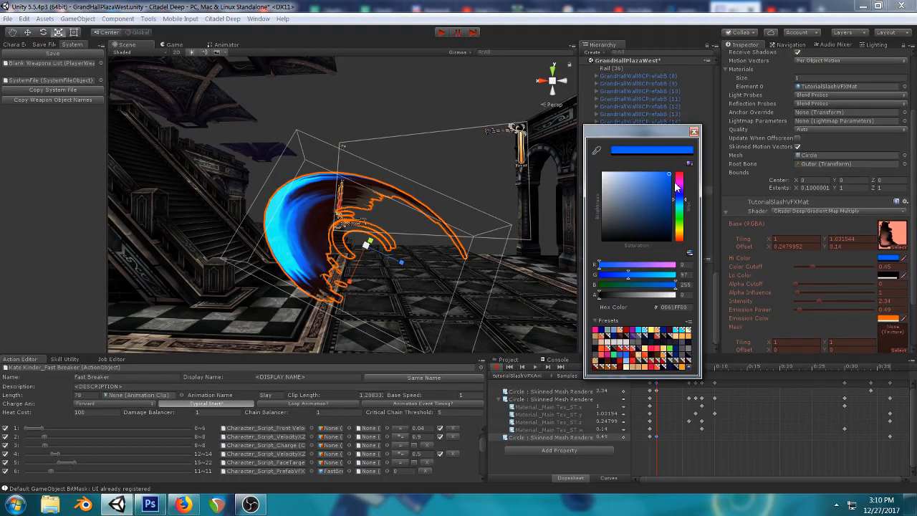
pyautogui.moveTo(680, 204); pyautogui.dragTo(679, 205)
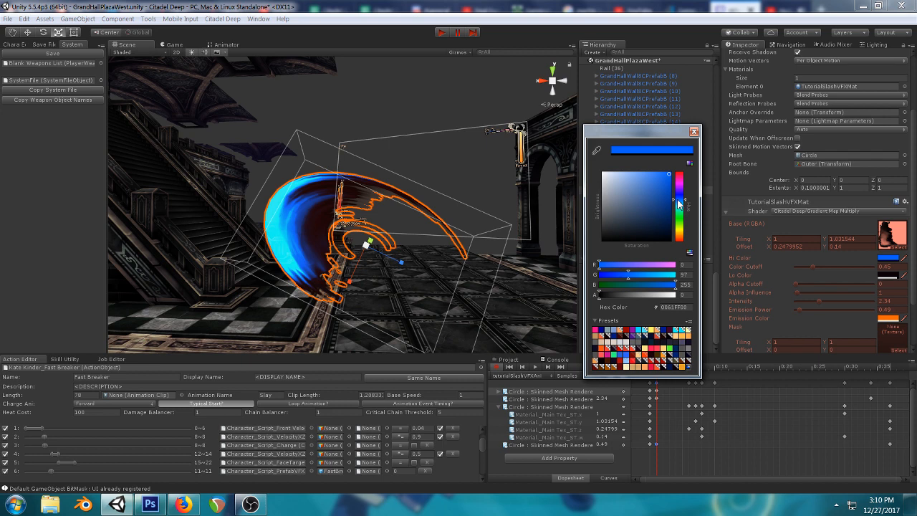
pyautogui.click(693, 132)
# - Set the material's Lo Color at frame 1 to a dark purple, 070009E6
pyautogui.click(885, 276)
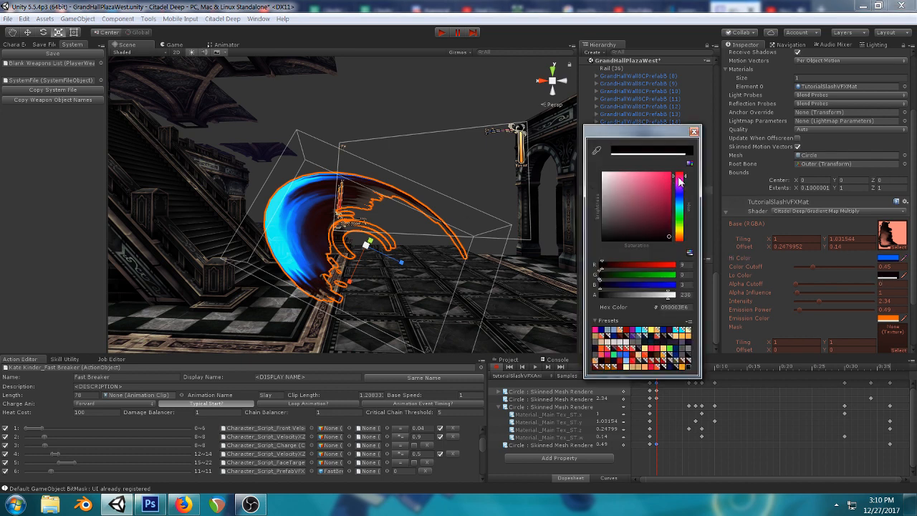
pyautogui.moveTo(680, 180); pyautogui.dragTo(686, 190)
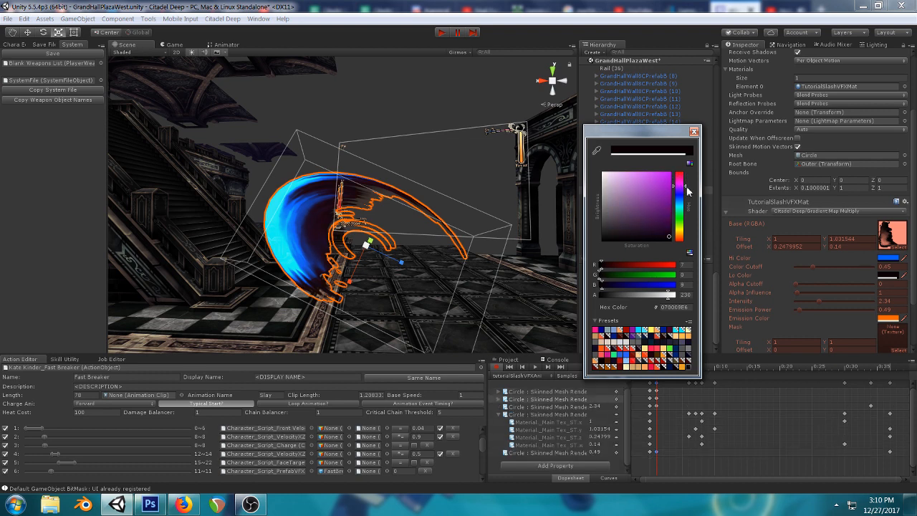
pyautogui.click(694, 131)
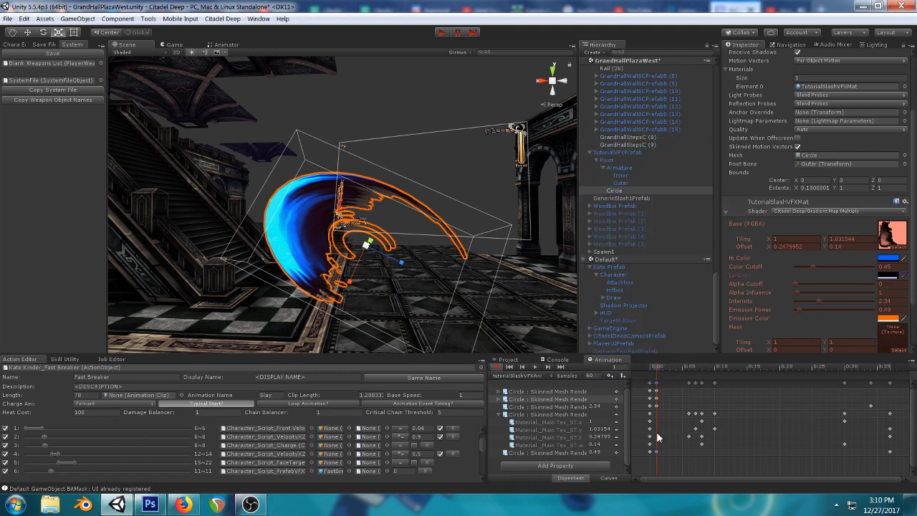
# - Examine the channels and curves of the newly keyed Hi Color and Lo Color properties
pyautogui.scroll(-1, 572, 441)
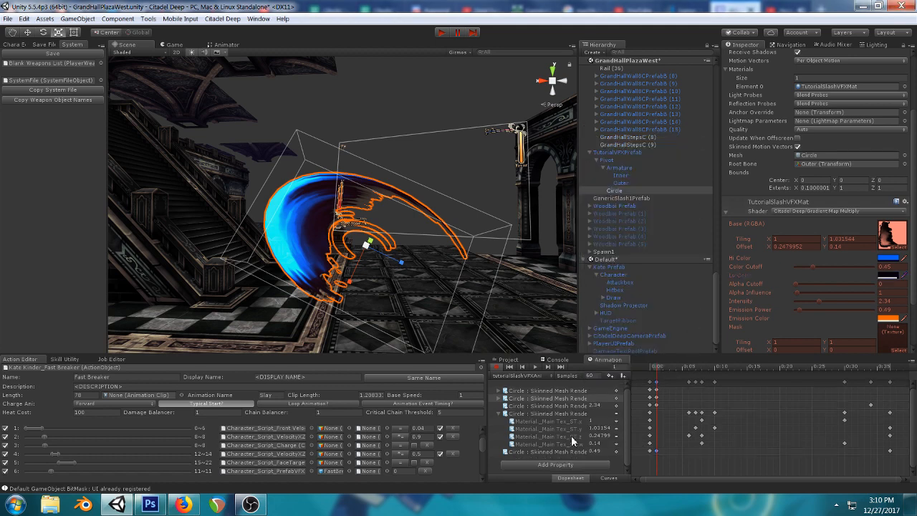
pyautogui.click(498, 400)
pyautogui.click(498, 399)
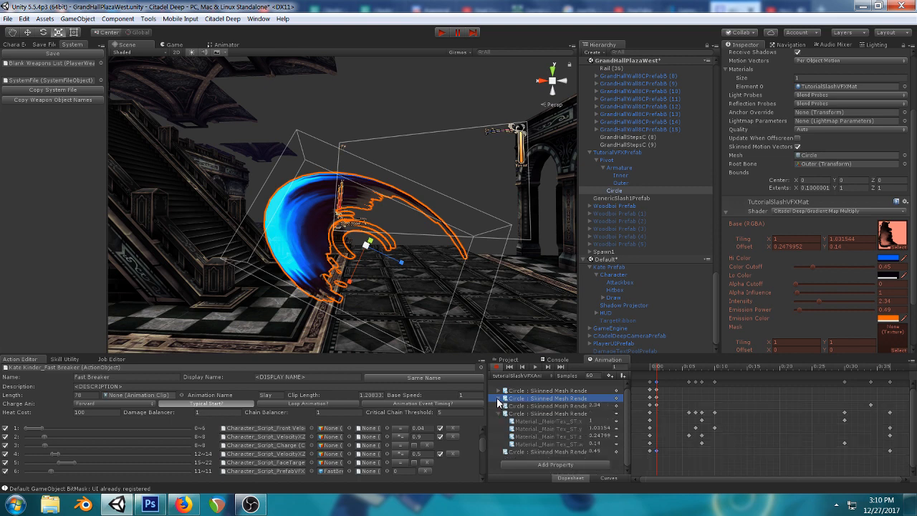
pyautogui.click(608, 478)
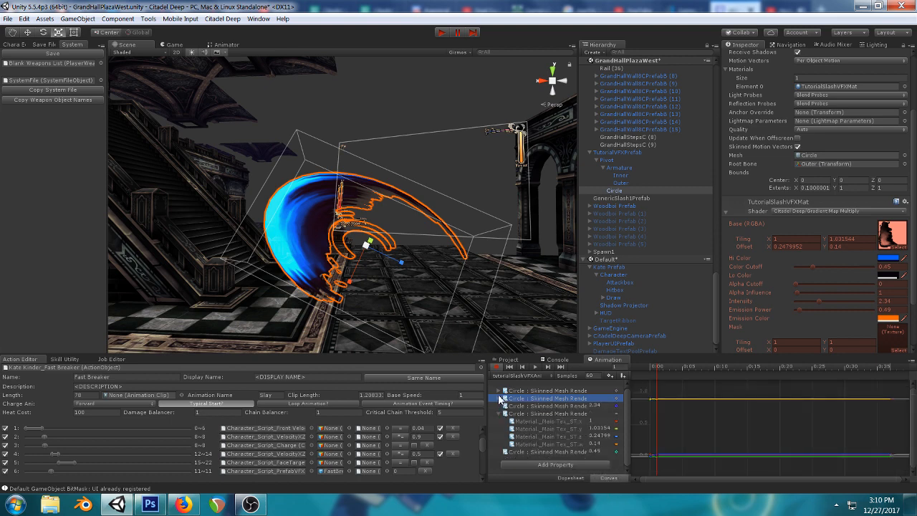
pyautogui.click(497, 399)
pyautogui.click(497, 398)
pyautogui.click(498, 391)
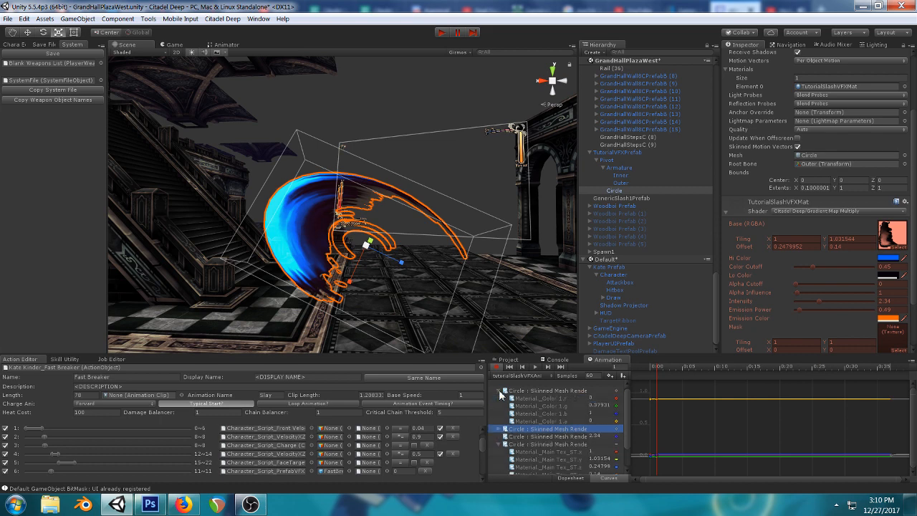
pyautogui.click(497, 391)
pyautogui.click(531, 393)
pyautogui.keyDown('shift'); pyautogui.click(531, 398); pyautogui.keyUp('shift')
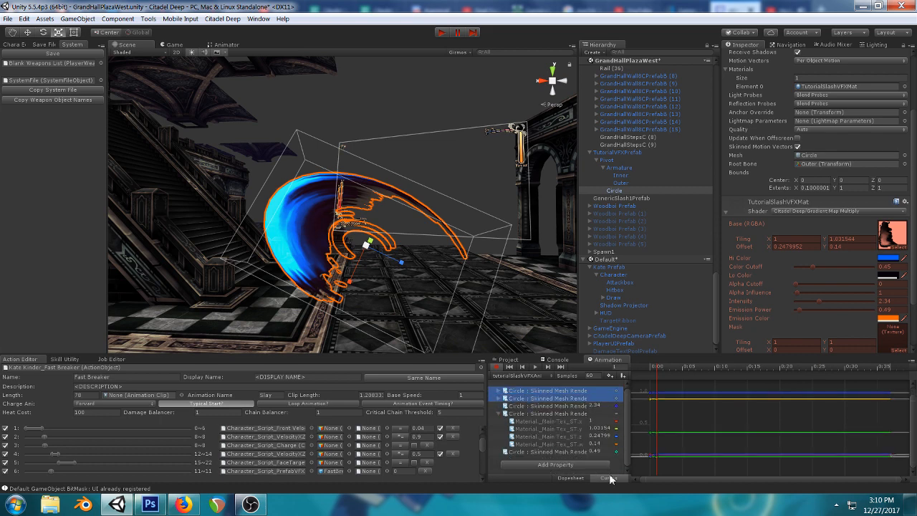
# - Remove the Hi Color and Lo Color keys at frame 1 in the dopesheet
pyautogui.click(571, 478)
pyautogui.click(552, 392)
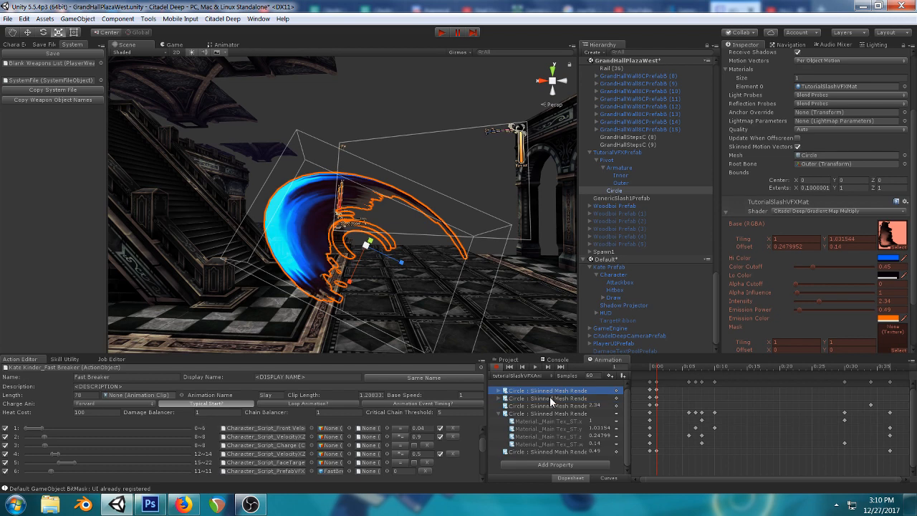
pyautogui.keyDown('shift'); pyautogui.click(549, 399); pyautogui.keyUp('shift')
pyautogui.click(657, 396)
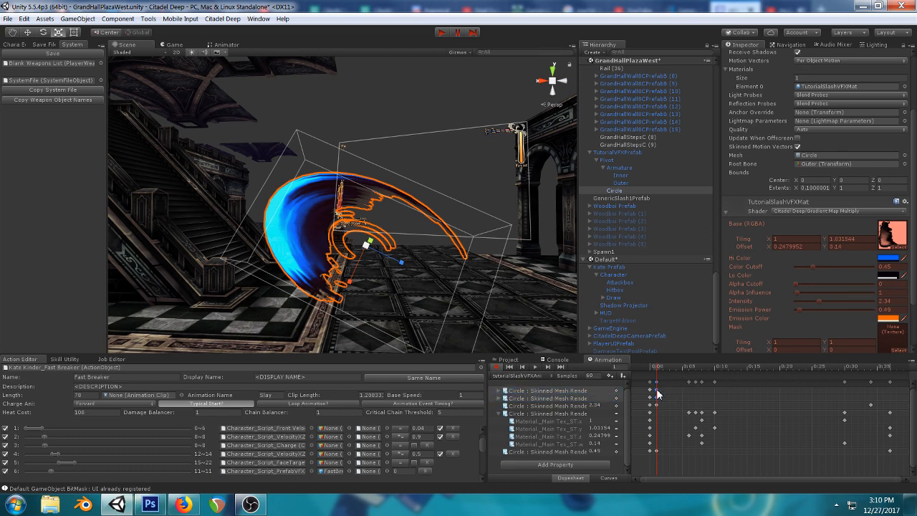
# - Key Hi Color at frame 37 as a deeper blue, 0900FF00
pyautogui.moveTo(657, 391); pyautogui.dragTo(890, 366)
pyautogui.click(651, 368)
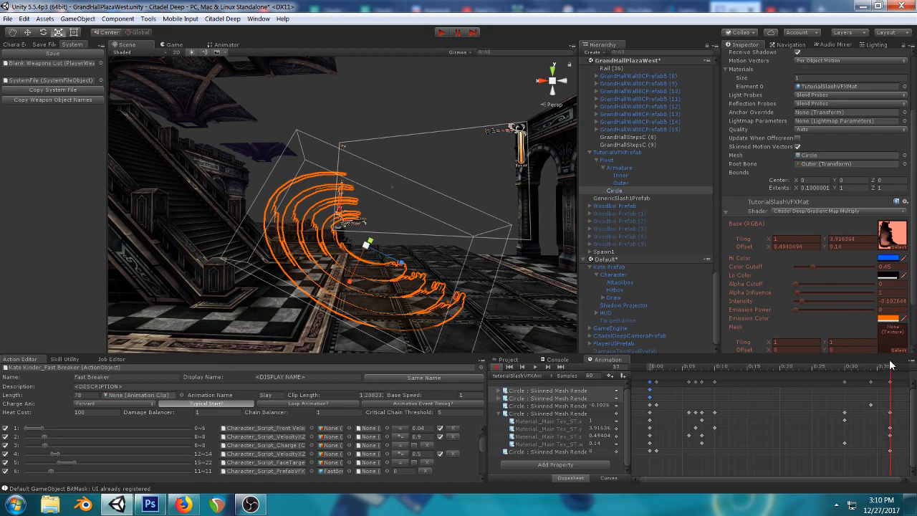
pyautogui.click(889, 259)
pyautogui.moveTo(682, 204); pyautogui.dragTo(679, 199)
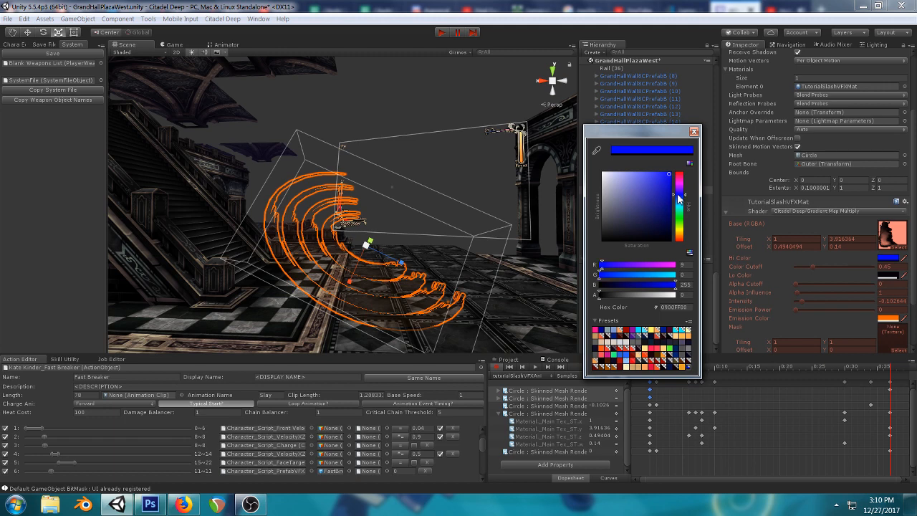
pyautogui.click(693, 132)
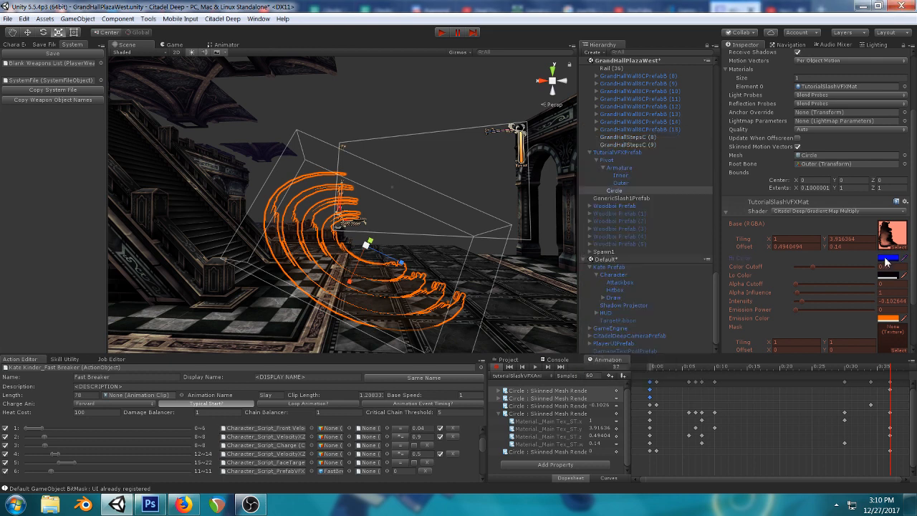
pyautogui.click(886, 260)
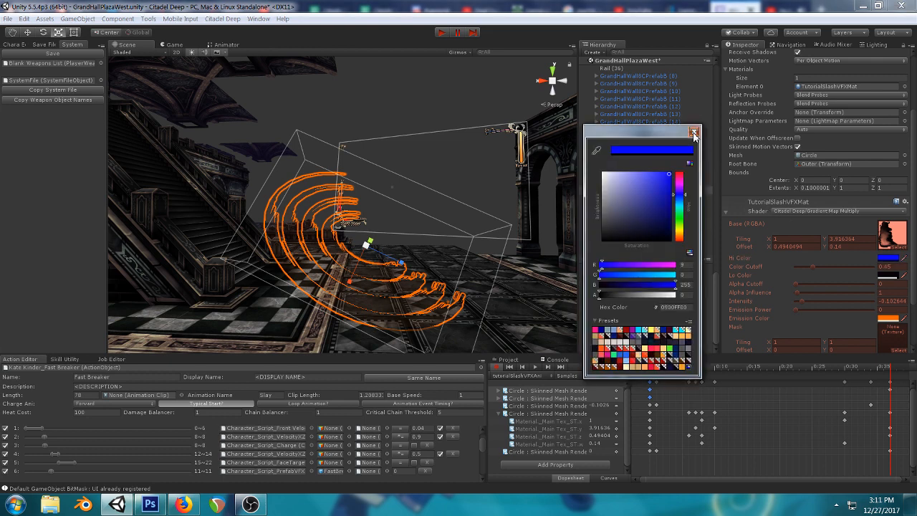
pyautogui.click(693, 131)
# - Key Lo Color at frame 37 as a dark blue-violet, 030009E6, and return to frame 0
pyautogui.click(893, 275)
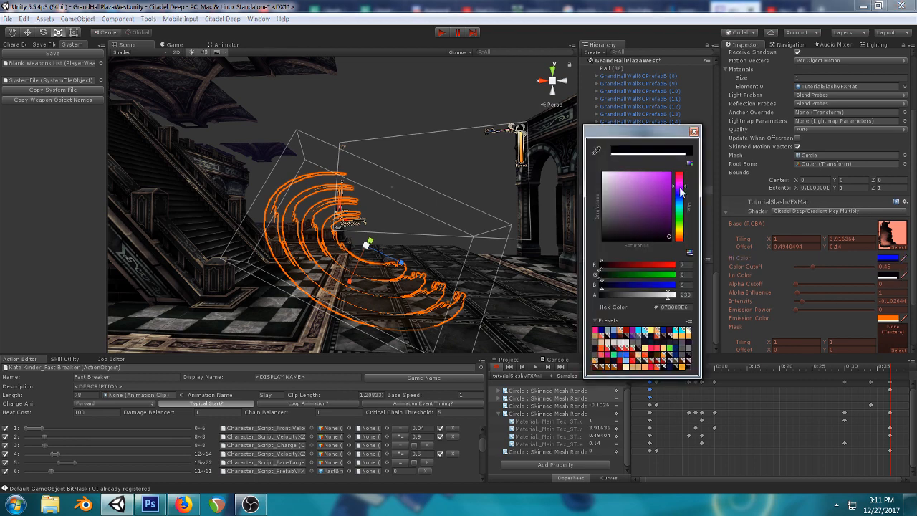
pyautogui.moveTo(681, 188); pyautogui.dragTo(685, 195)
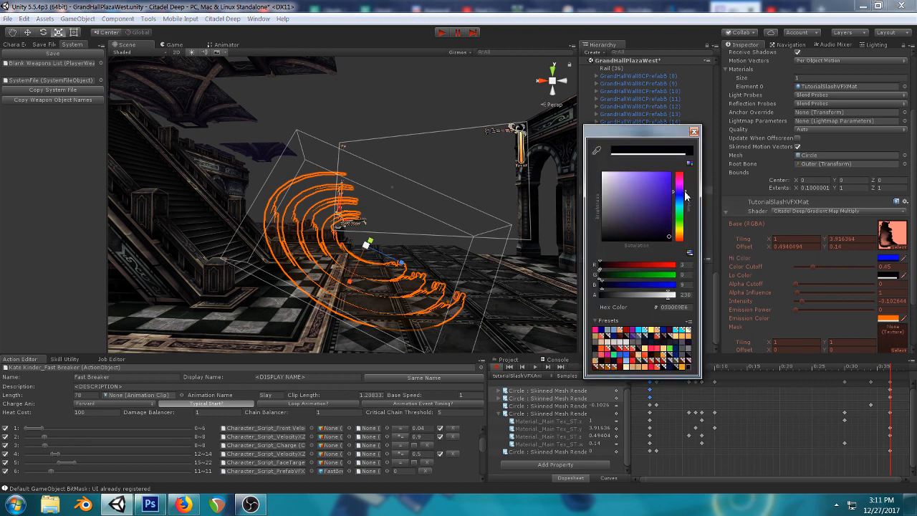
pyautogui.click(693, 131)
pyautogui.click(654, 373)
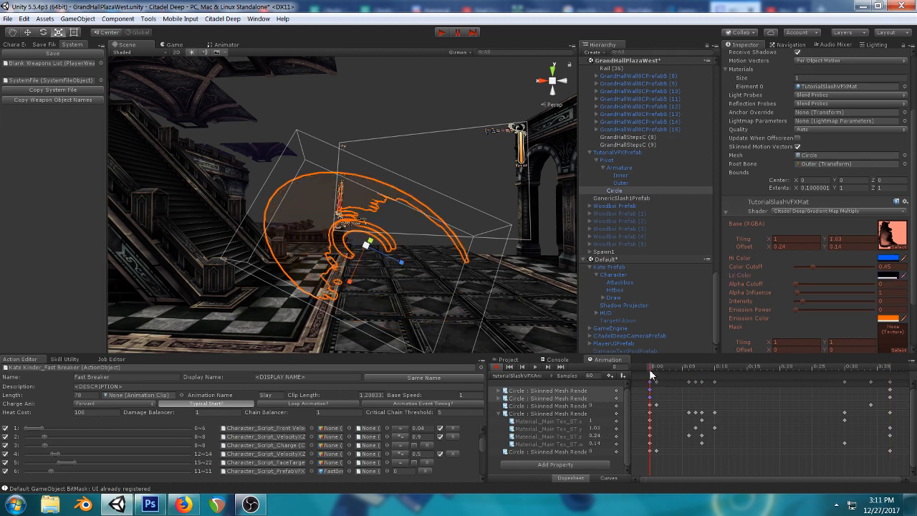
pyautogui.moveTo(655, 373)
pyautogui.mouseDown()
pyautogui.moveTo(712, 377)
pyautogui.moveTo(650, 372)
pyautogui.mouseUp()
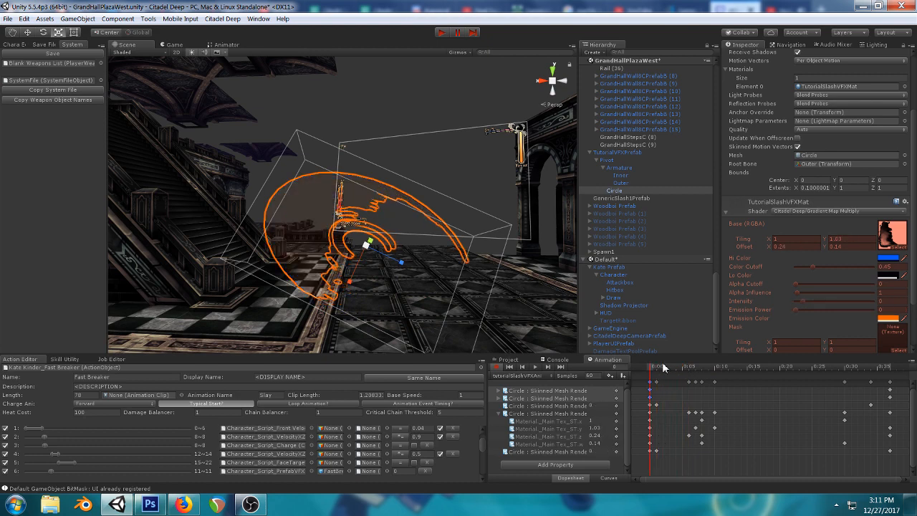
# - Key Hi Color at frame 0 as a lighter azure blue, 0095FF00
pyautogui.click(887, 259)
pyautogui.moveTo(682, 203); pyautogui.dragTo(684, 206)
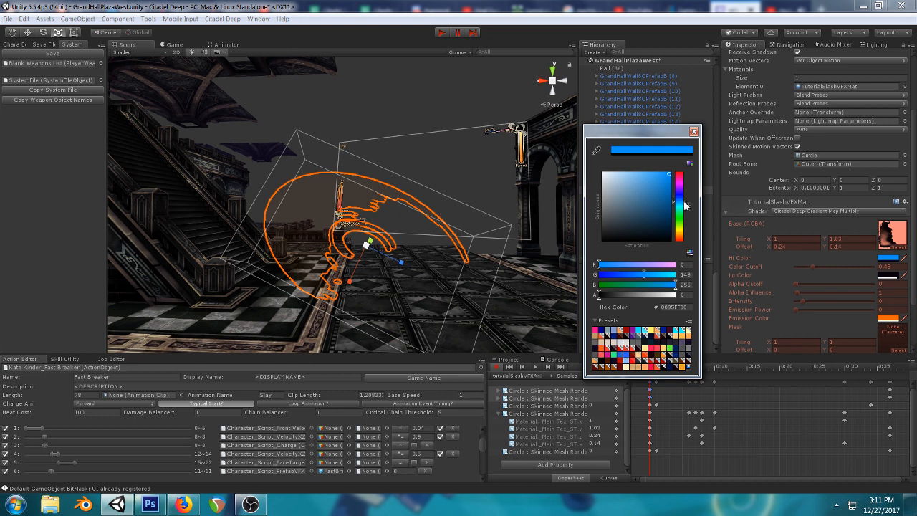
pyautogui.click(693, 131)
pyautogui.moveTo(653, 373)
pyautogui.mouseDown()
pyautogui.moveTo(762, 373)
pyautogui.moveTo(652, 374)
pyautogui.mouseUp()
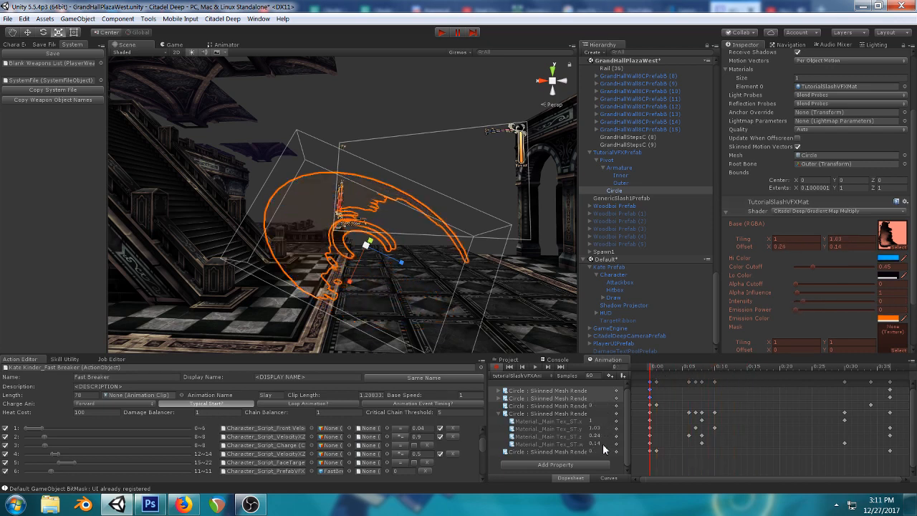
# - Examine the Hi Color curves and scrub the clip from frame 0 to frame 18
pyautogui.click(601, 478)
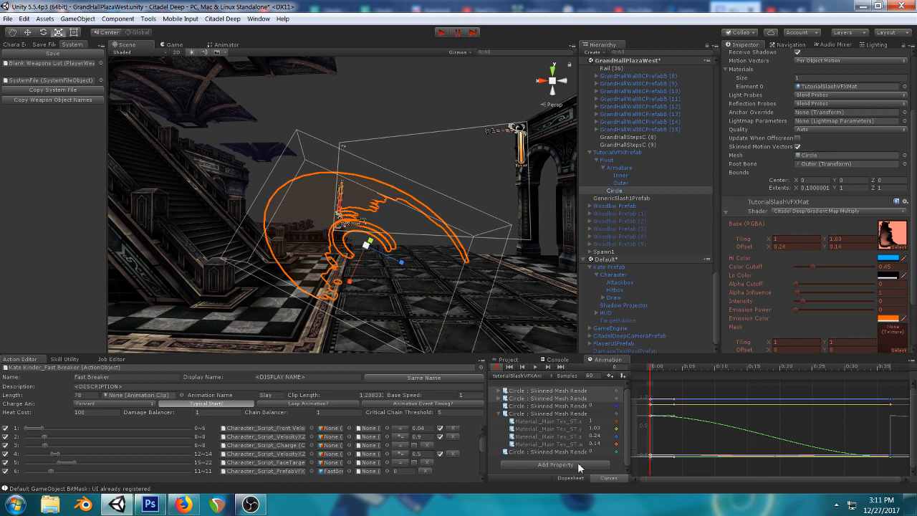
pyautogui.click(552, 391)
pyautogui.click(569, 479)
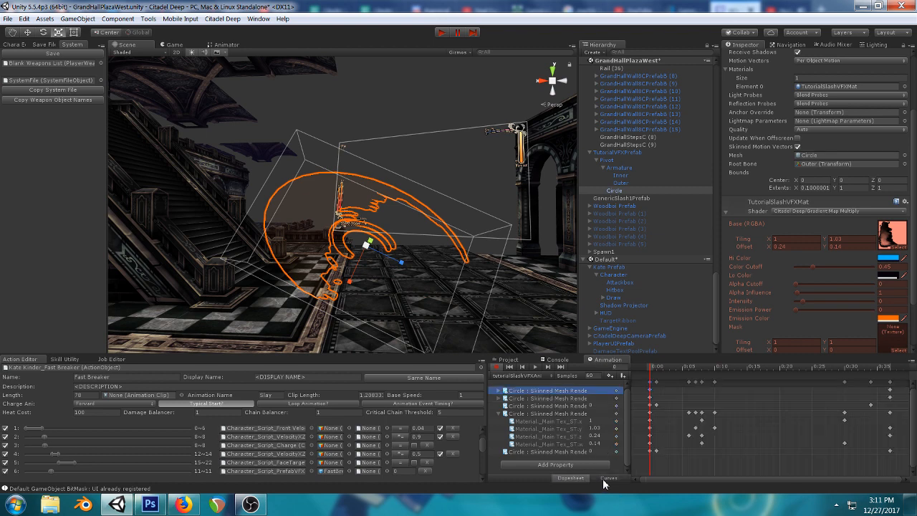
pyautogui.click(606, 479)
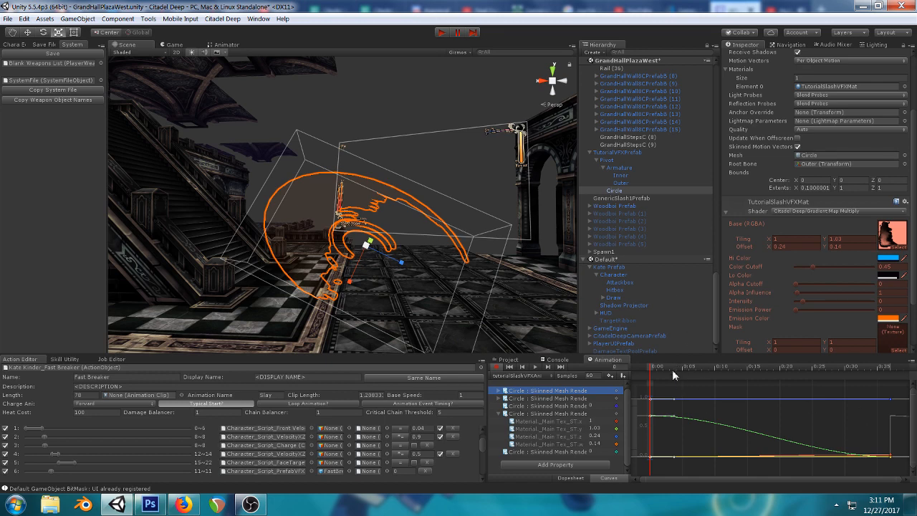
pyautogui.moveTo(651, 370); pyautogui.dragTo(692, 373)
pyautogui.moveTo(692, 369); pyautogui.dragTo(766, 371)
# - Stop animation recording, run the game in the Game view and pause it during the sword slash
pyautogui.click(166, 45)
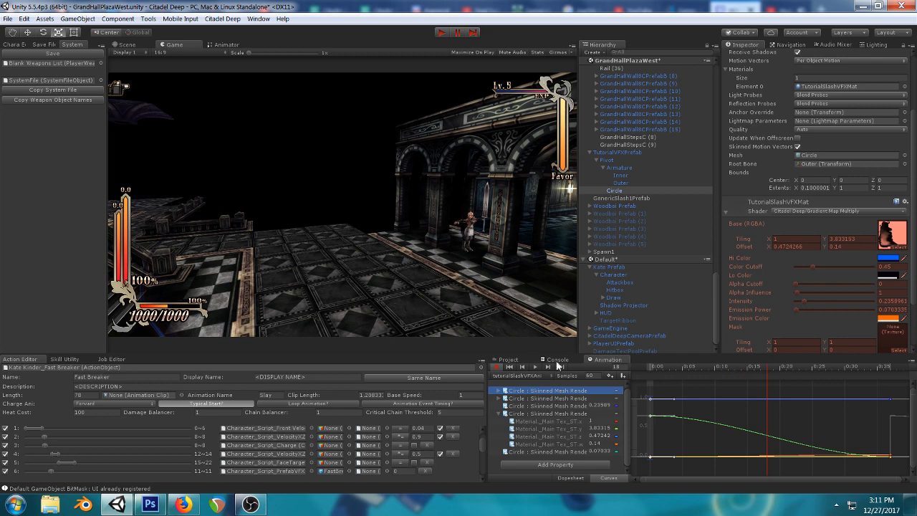
pyautogui.click(497, 366)
pyautogui.click(439, 32)
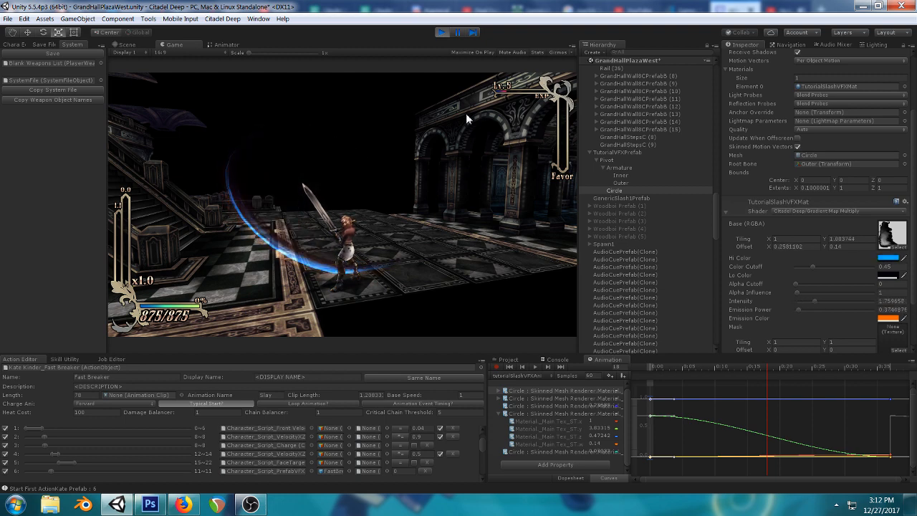
pyautogui.click(456, 37)
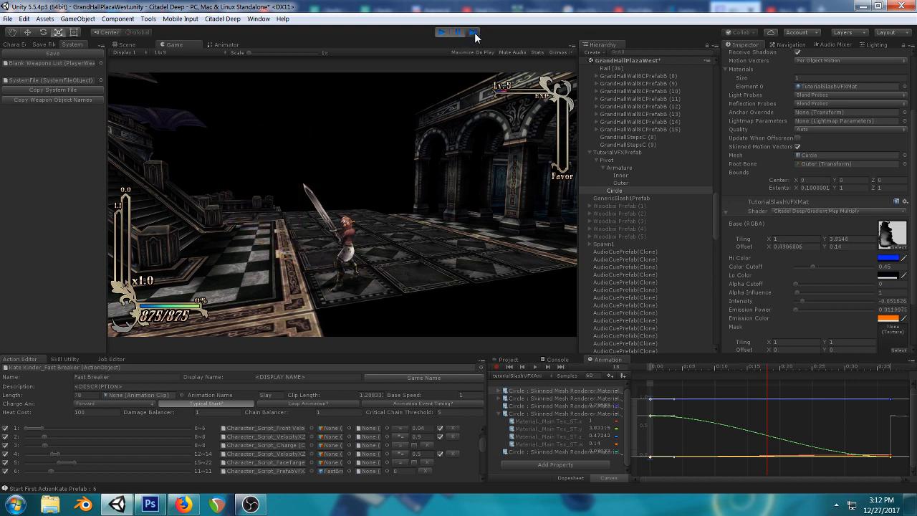
# - Inspect the slash's color fade frame by frame in the paused game, and exit play mode after resuming the test
pyautogui.click(474, 34)
pyautogui.click(474, 33)
pyautogui.click(475, 34)
pyautogui.click(475, 34)
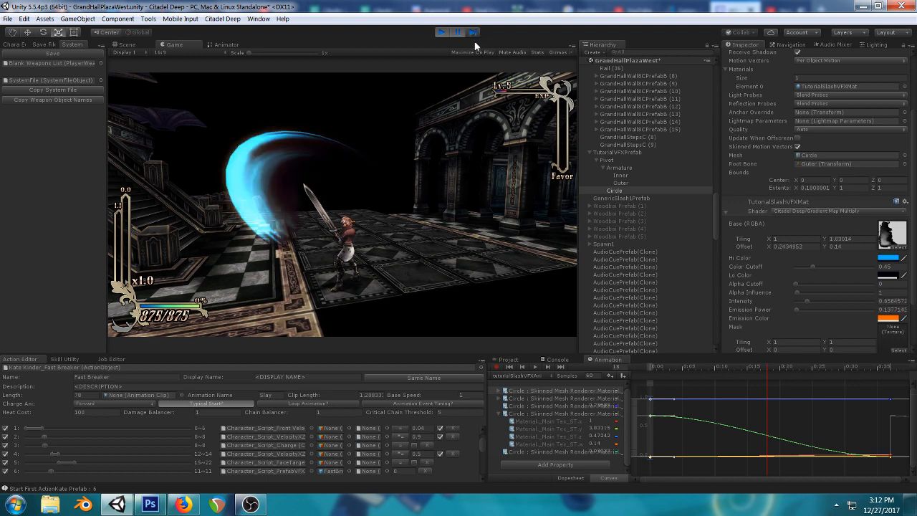
pyautogui.click(473, 33)
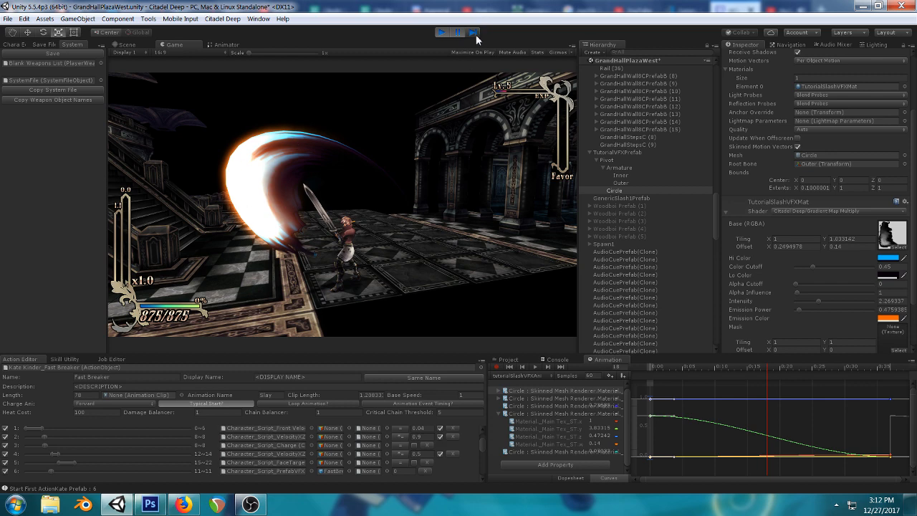
pyautogui.click(472, 34)
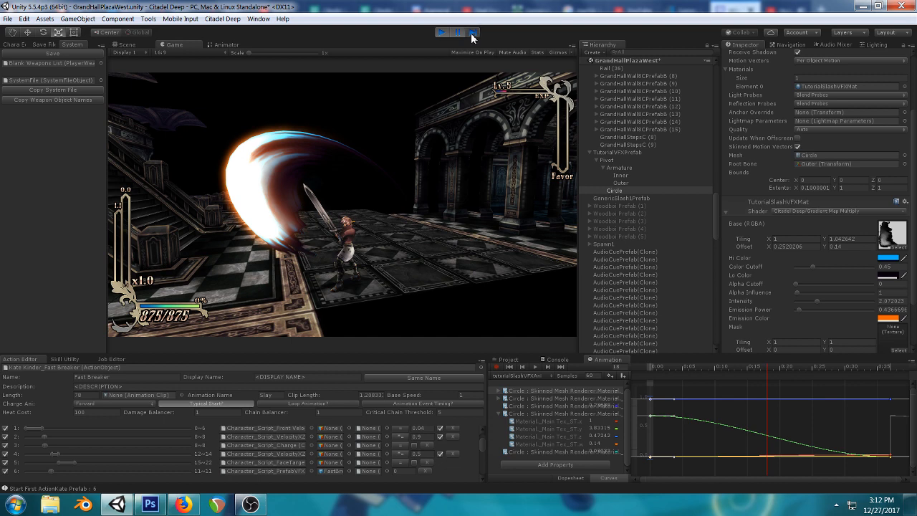
pyautogui.click(472, 34)
pyautogui.click(472, 34)
pyautogui.click(472, 34)
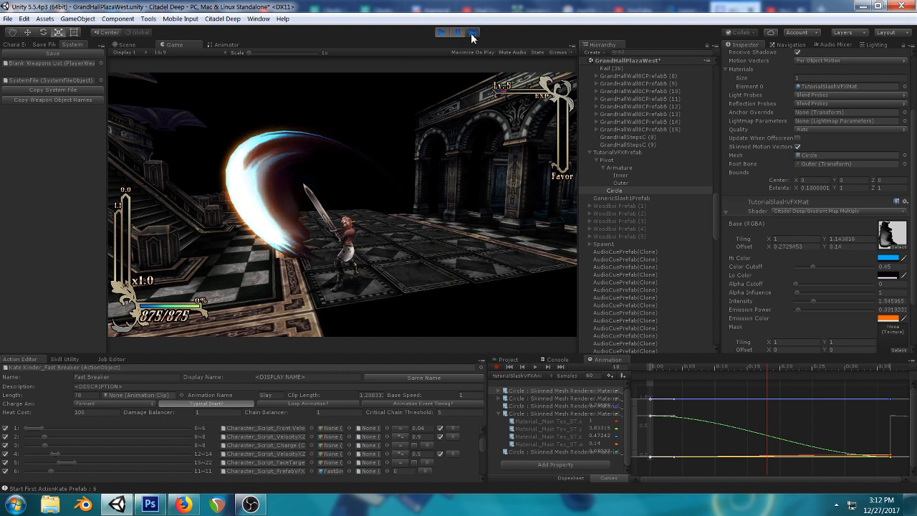
pyautogui.click(472, 33)
pyautogui.click(472, 34)
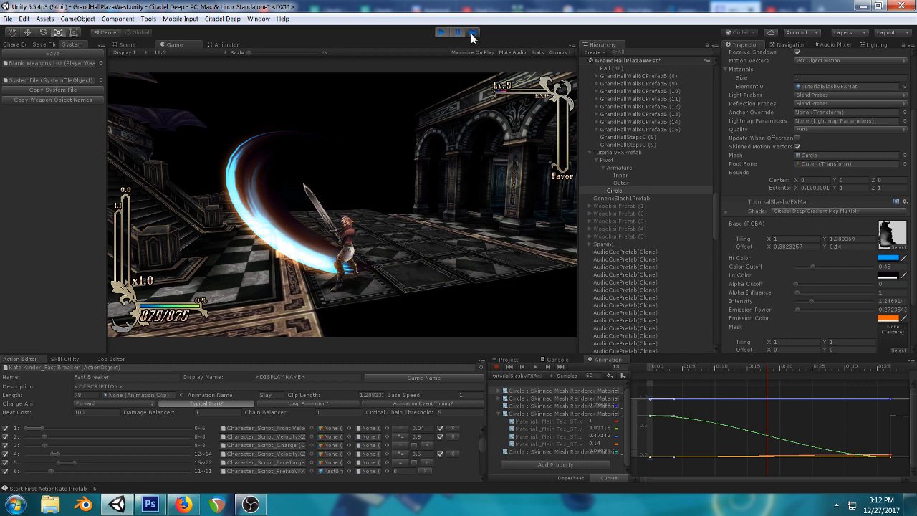
pyautogui.click(472, 34)
pyautogui.click(472, 34)
pyautogui.click(472, 34)
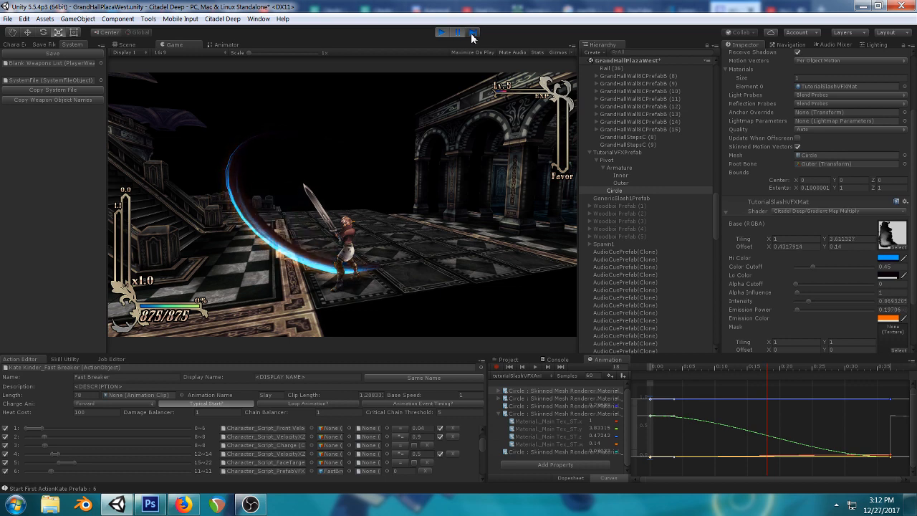
pyautogui.click(472, 33)
pyautogui.click(472, 34)
pyautogui.click(471, 34)
pyautogui.click(472, 34)
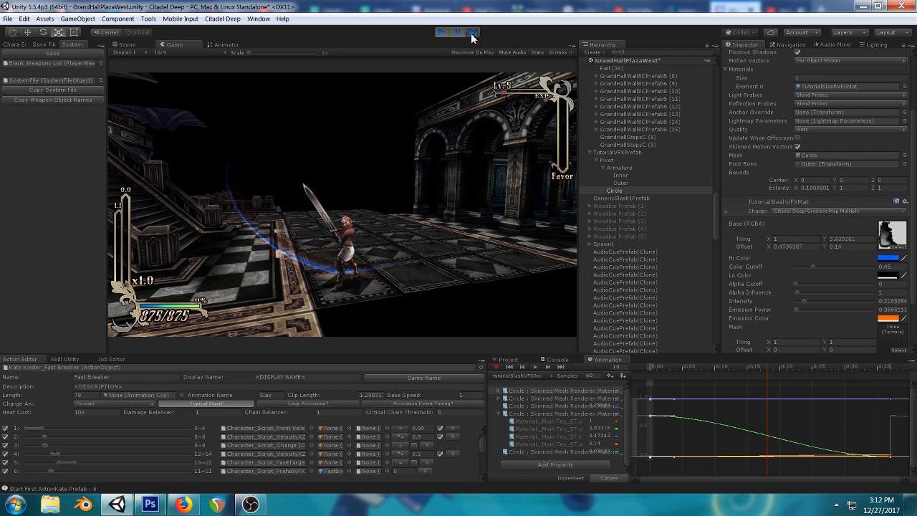
pyautogui.click(472, 34)
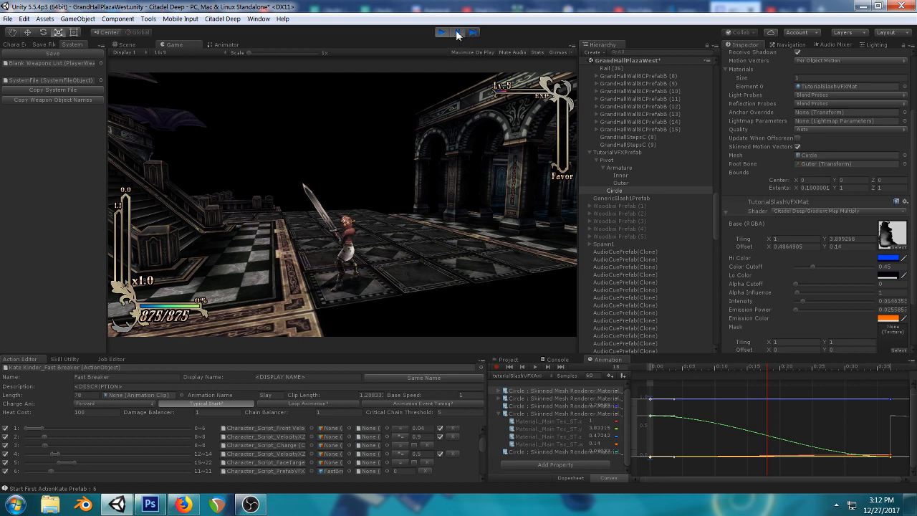
pyautogui.click(459, 33)
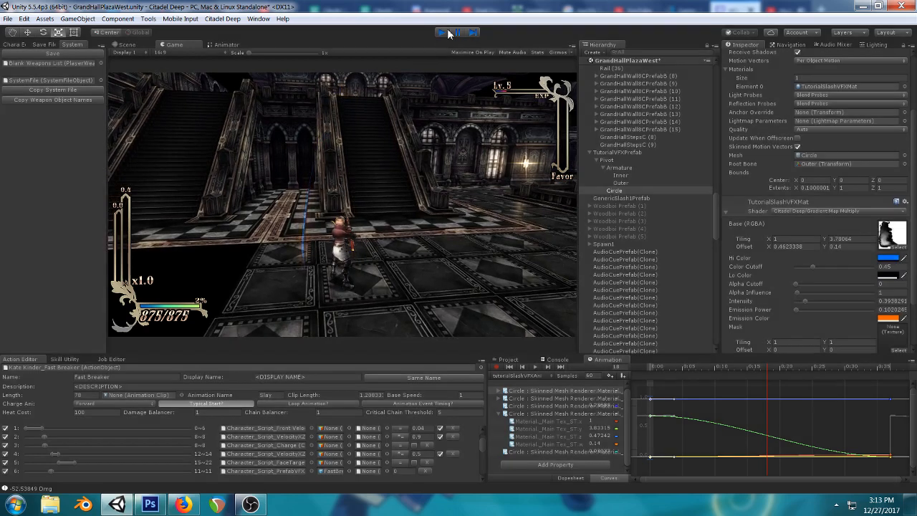
pyautogui.click(447, 33)
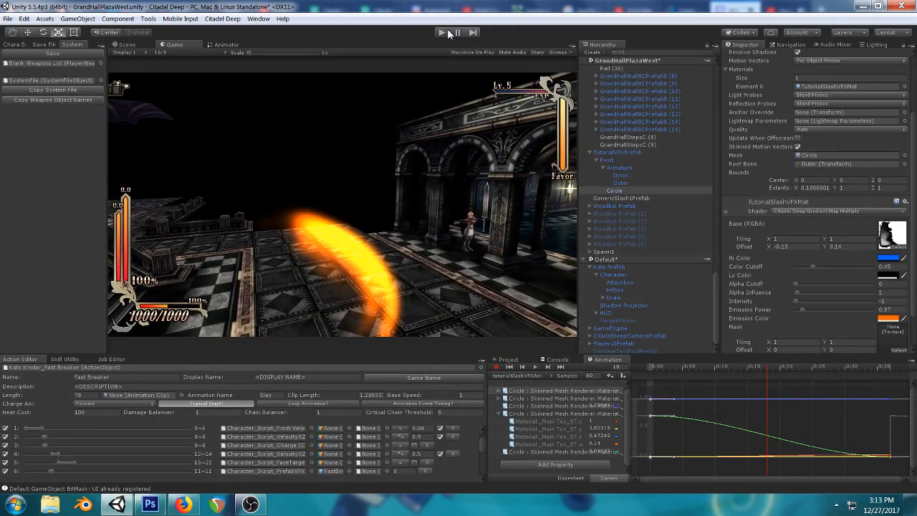